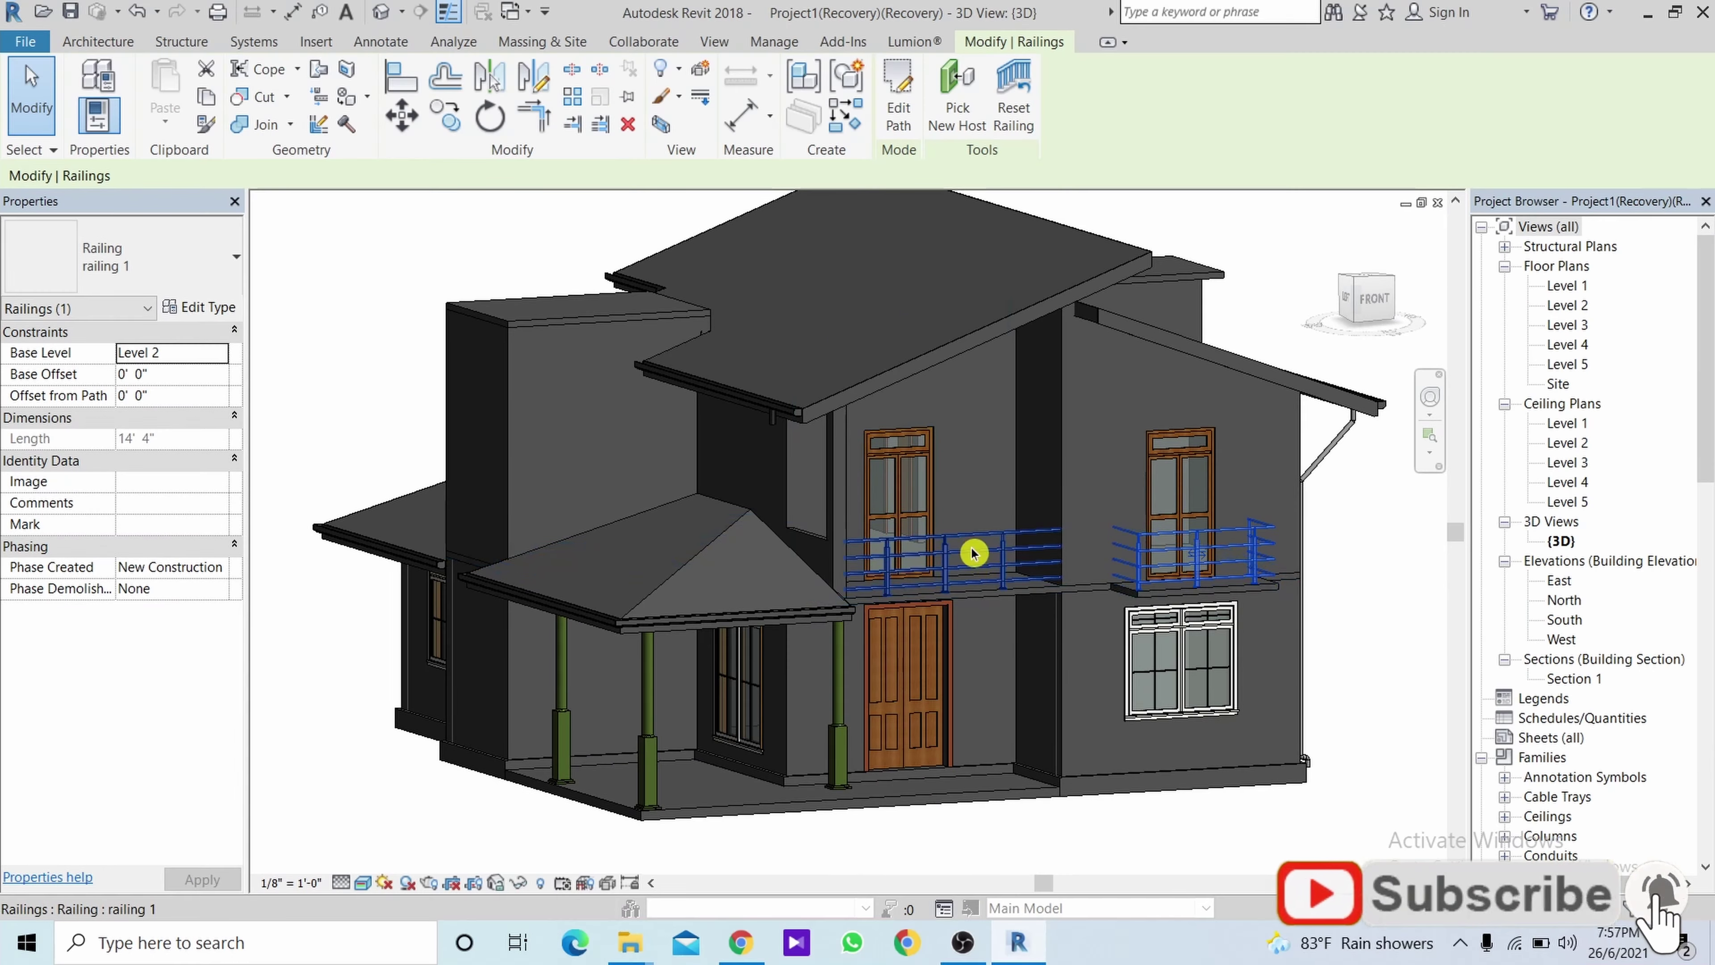
Pan the house model view to reframe it.
{"action": "middle_click_drag", "start_coordinate": [933, 545], "coordinate": [933, 572]}
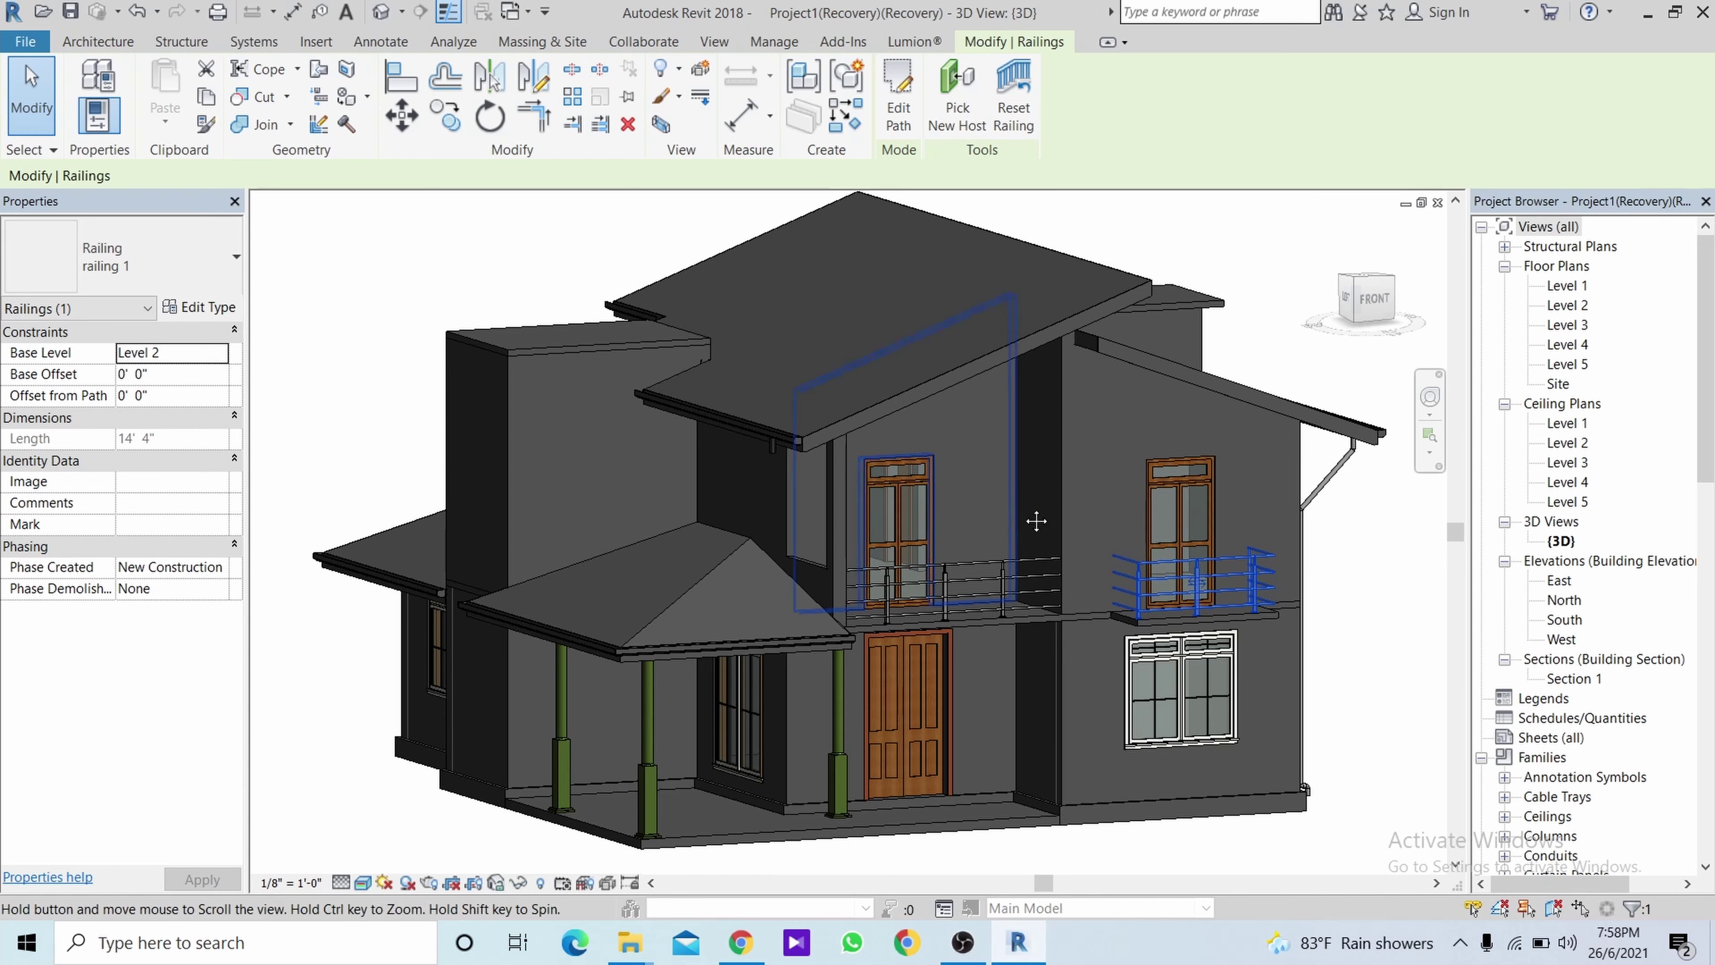
{"action": "middle_click_drag", "start_coordinate": [857, 516], "coordinate": [893, 473]}
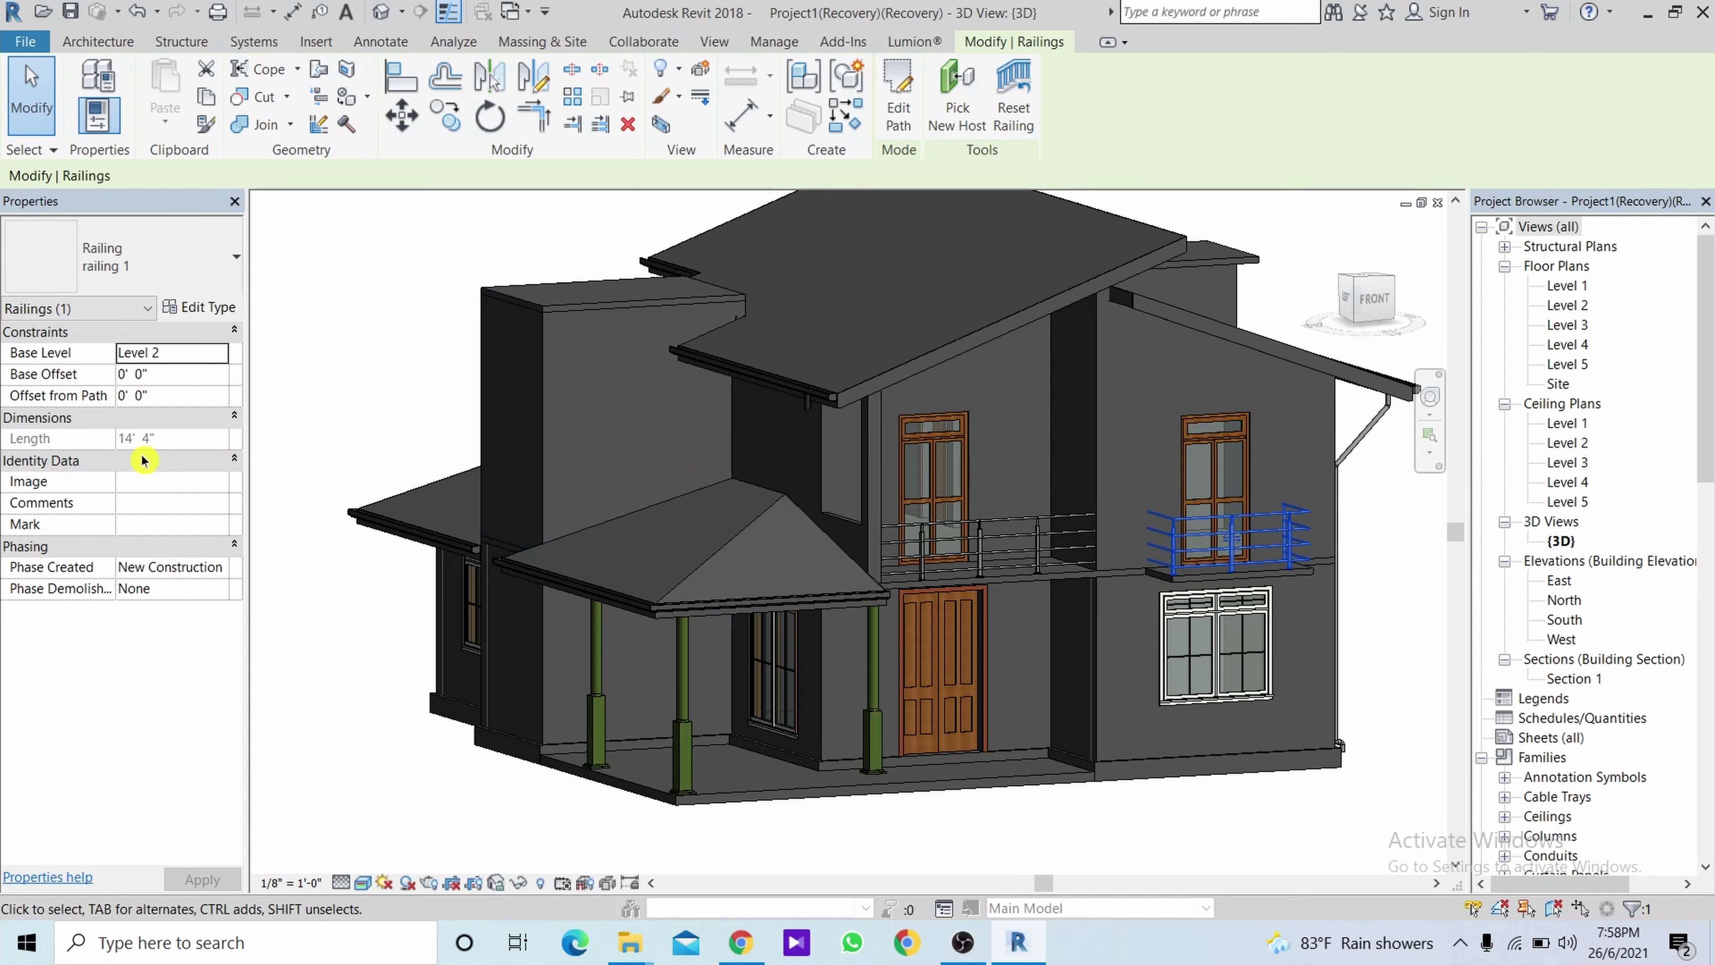
{"action": "middle_click_drag", "start_coordinate": [516, 382], "coordinate": [506, 414]}
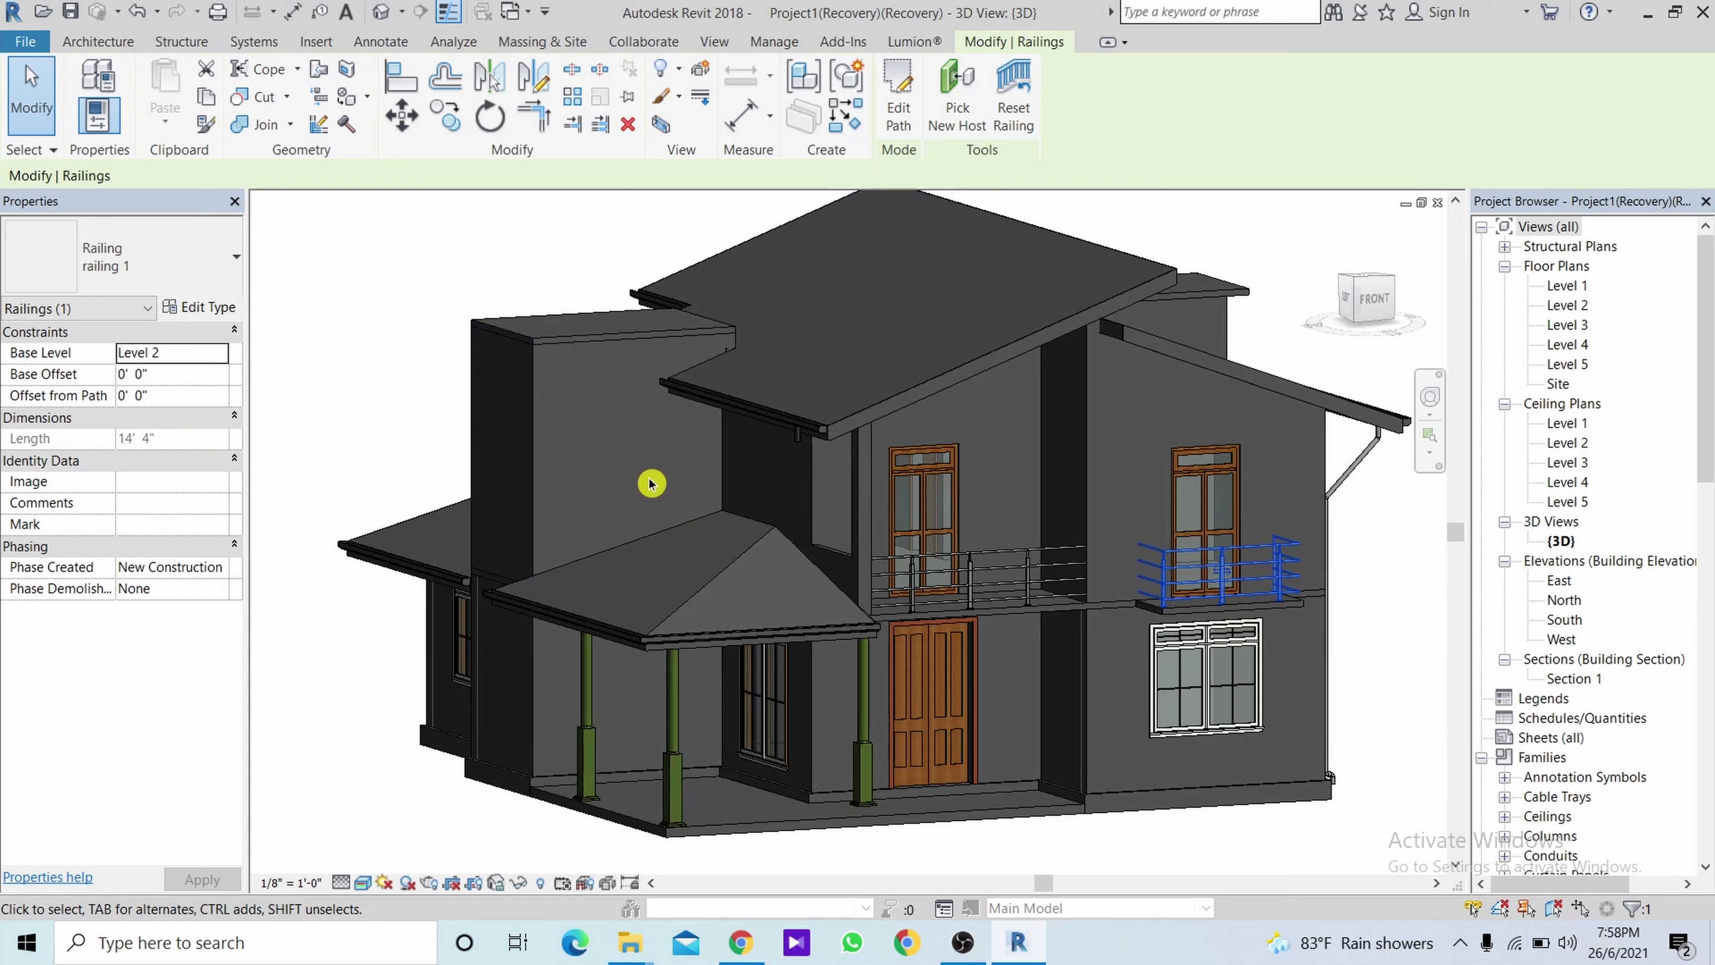
Start a new family from the Metric Window.rft template.
{"action": "left_click", "coordinate": [41, 46]}
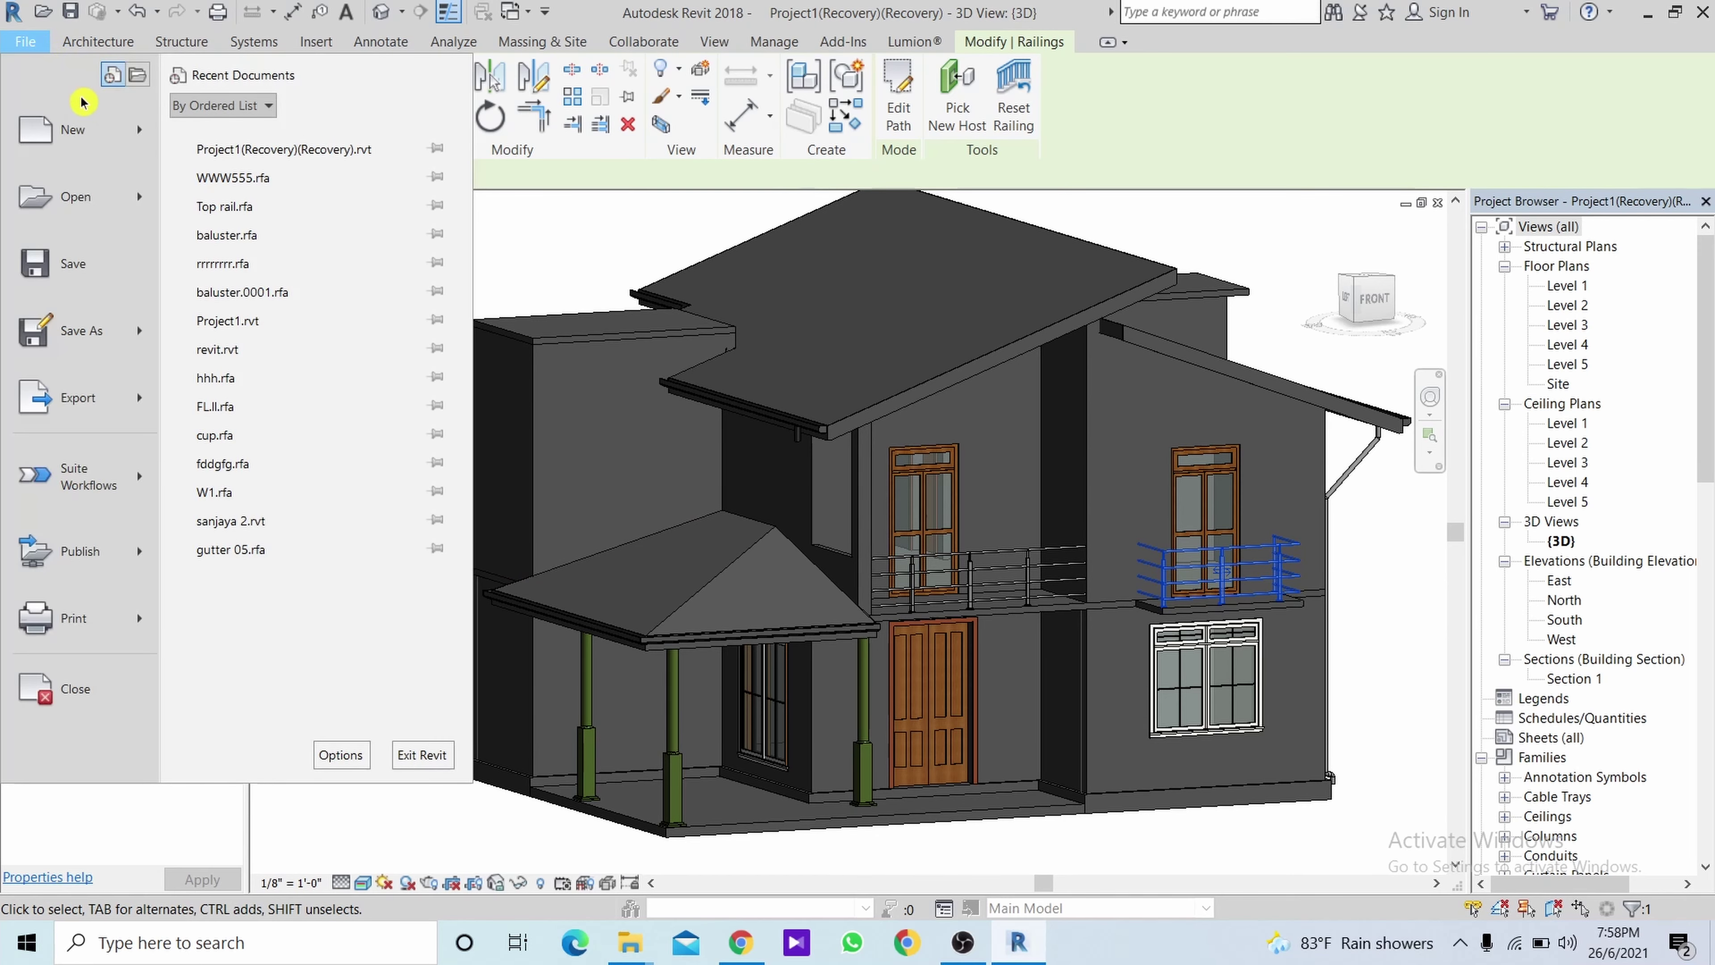
{"action": "mouse_move", "coordinate": [138, 130]}
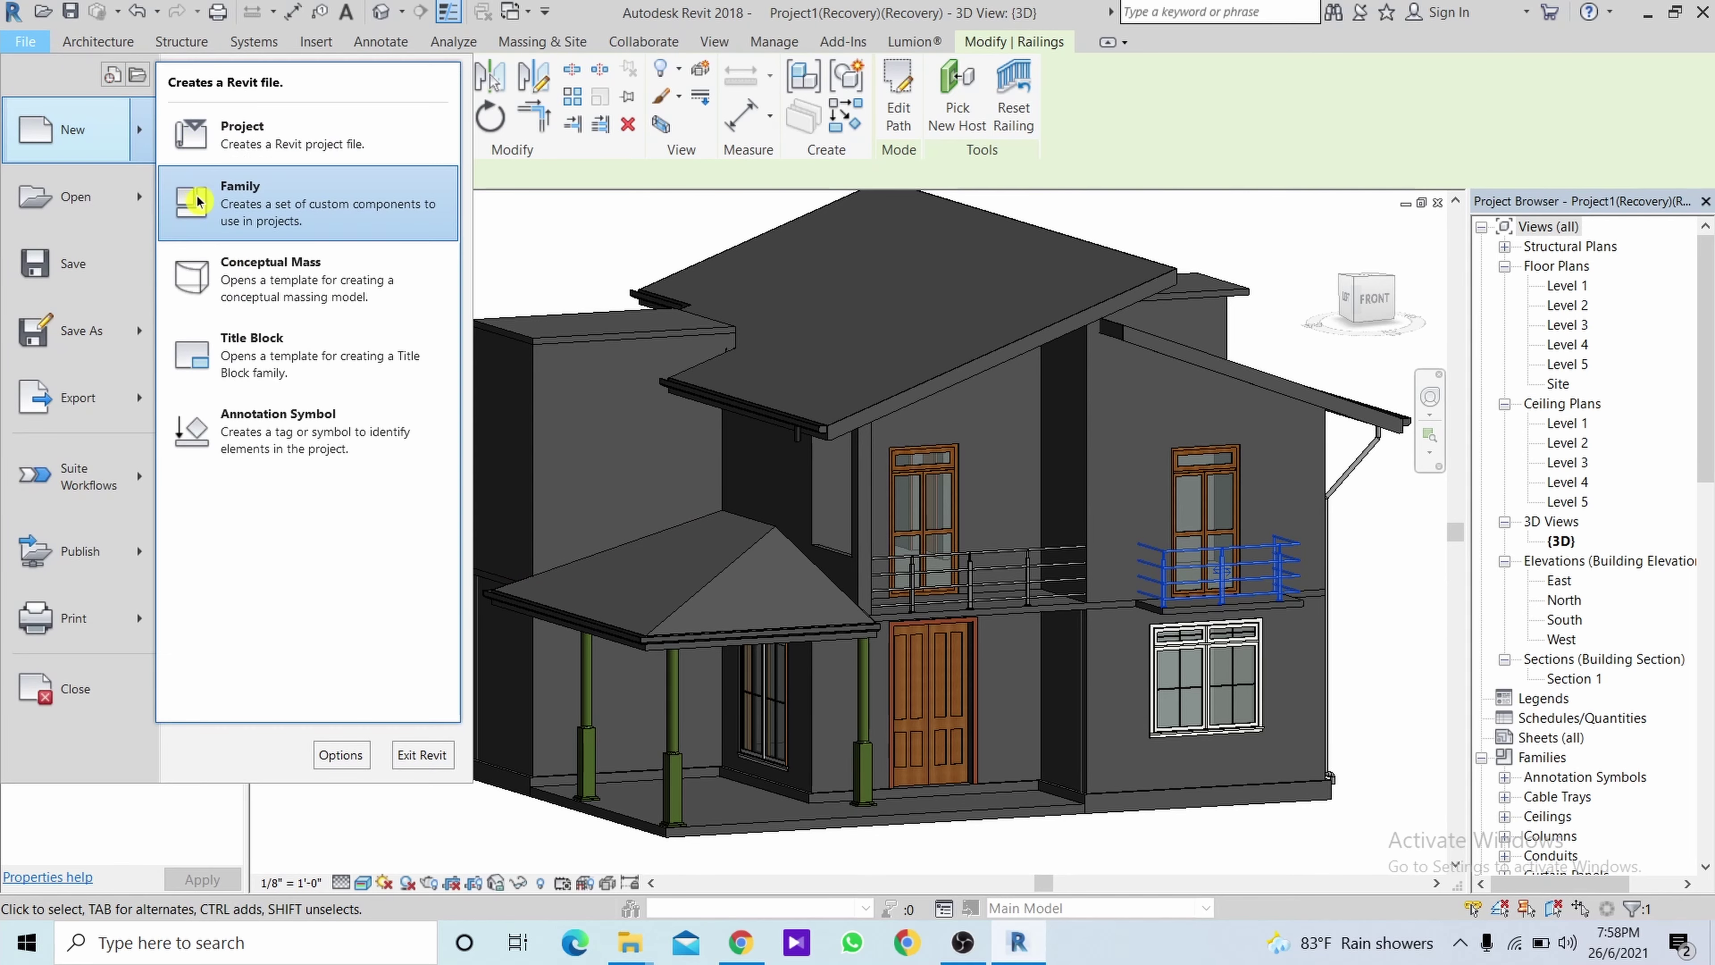
{"action": "left_click", "coordinate": [199, 205]}
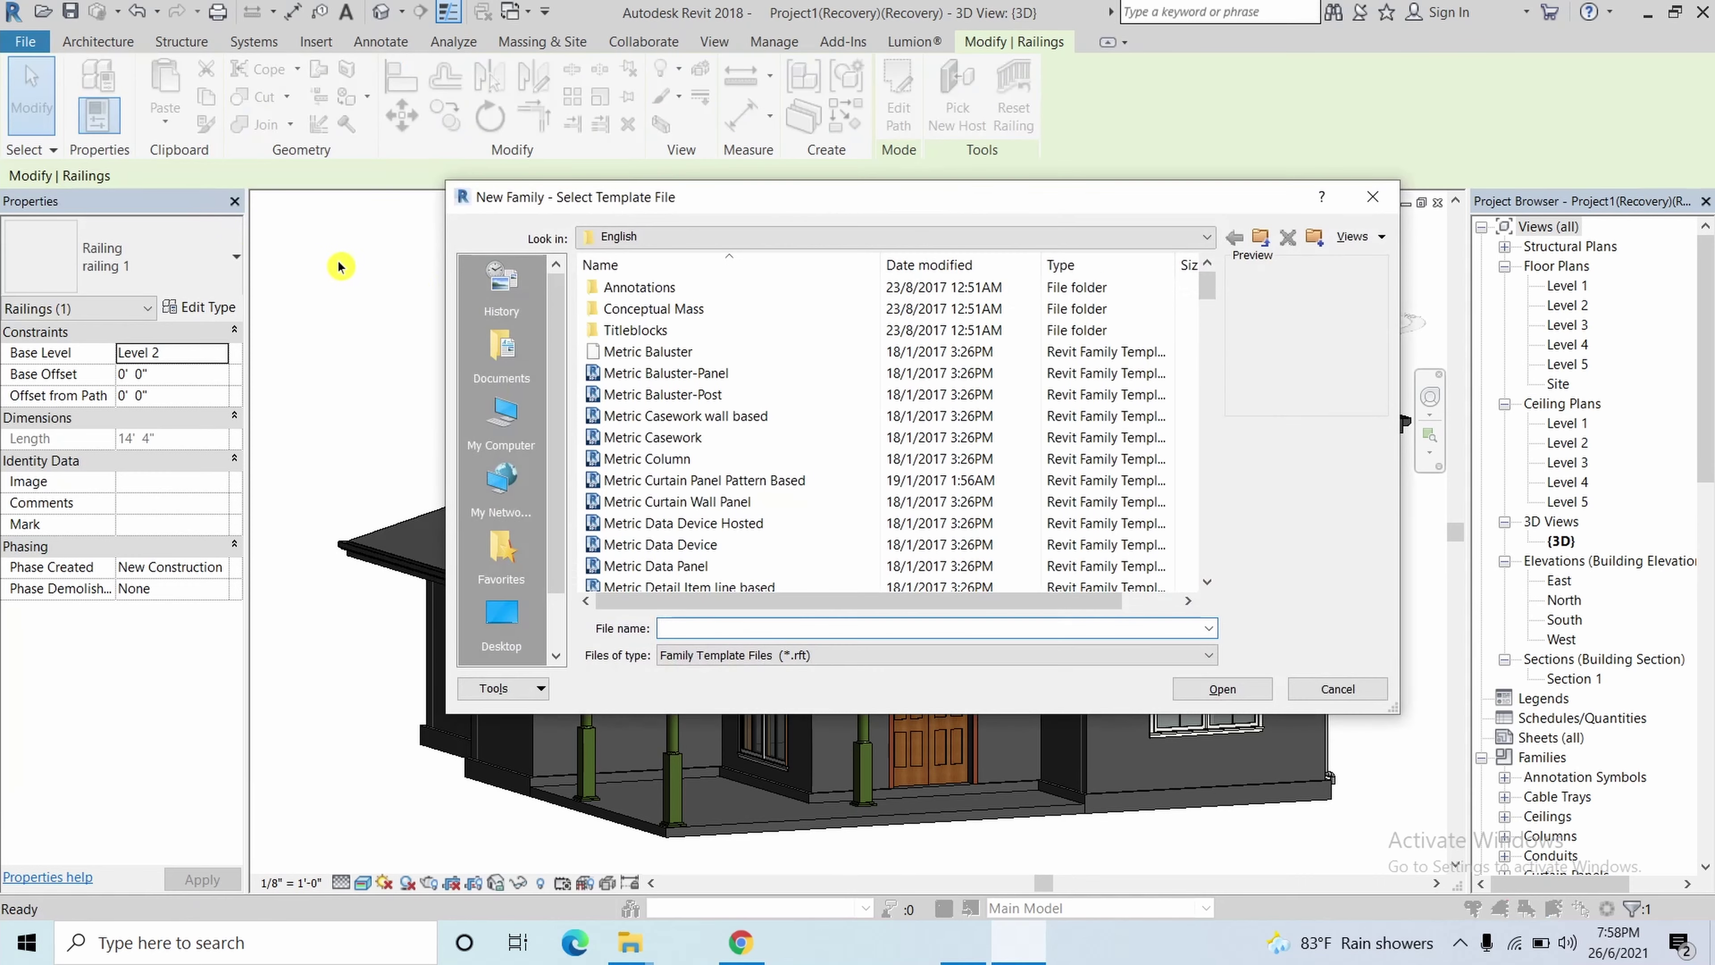
{"action": "scroll", "coordinate": [743, 436], "scroll_direction": "down", "scroll_amount": 5}
{"action": "scroll", "coordinate": [785, 441], "scroll_direction": "down", "scroll_amount": 5}
{"action": "scroll", "coordinate": [785, 441], "scroll_direction": "down", "scroll_amount": 5}
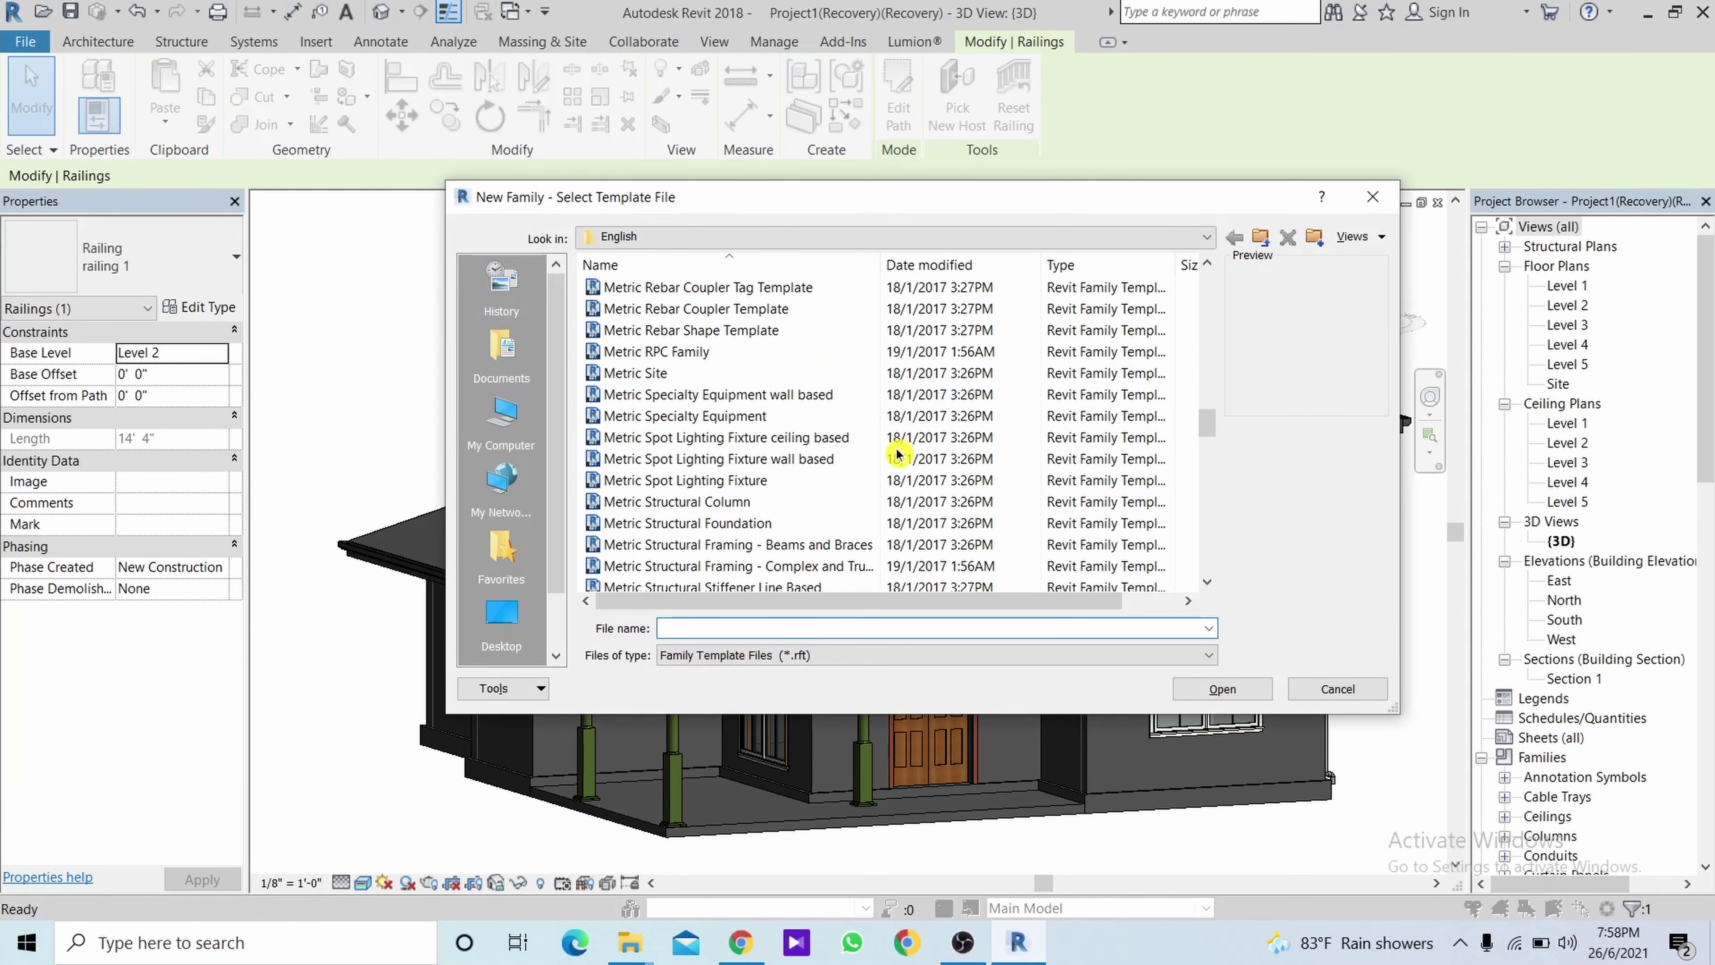
{"action": "scroll", "coordinate": [878, 449], "scroll_direction": "down", "scroll_amount": 2}
{"action": "scroll", "coordinate": [897, 454], "scroll_direction": "down", "scroll_amount": 6}
{"action": "scroll", "coordinate": [897, 454], "scroll_direction": "down", "scroll_amount": 4}
{"action": "scroll", "coordinate": [897, 454], "scroll_direction": "up", "scroll_amount": 4}
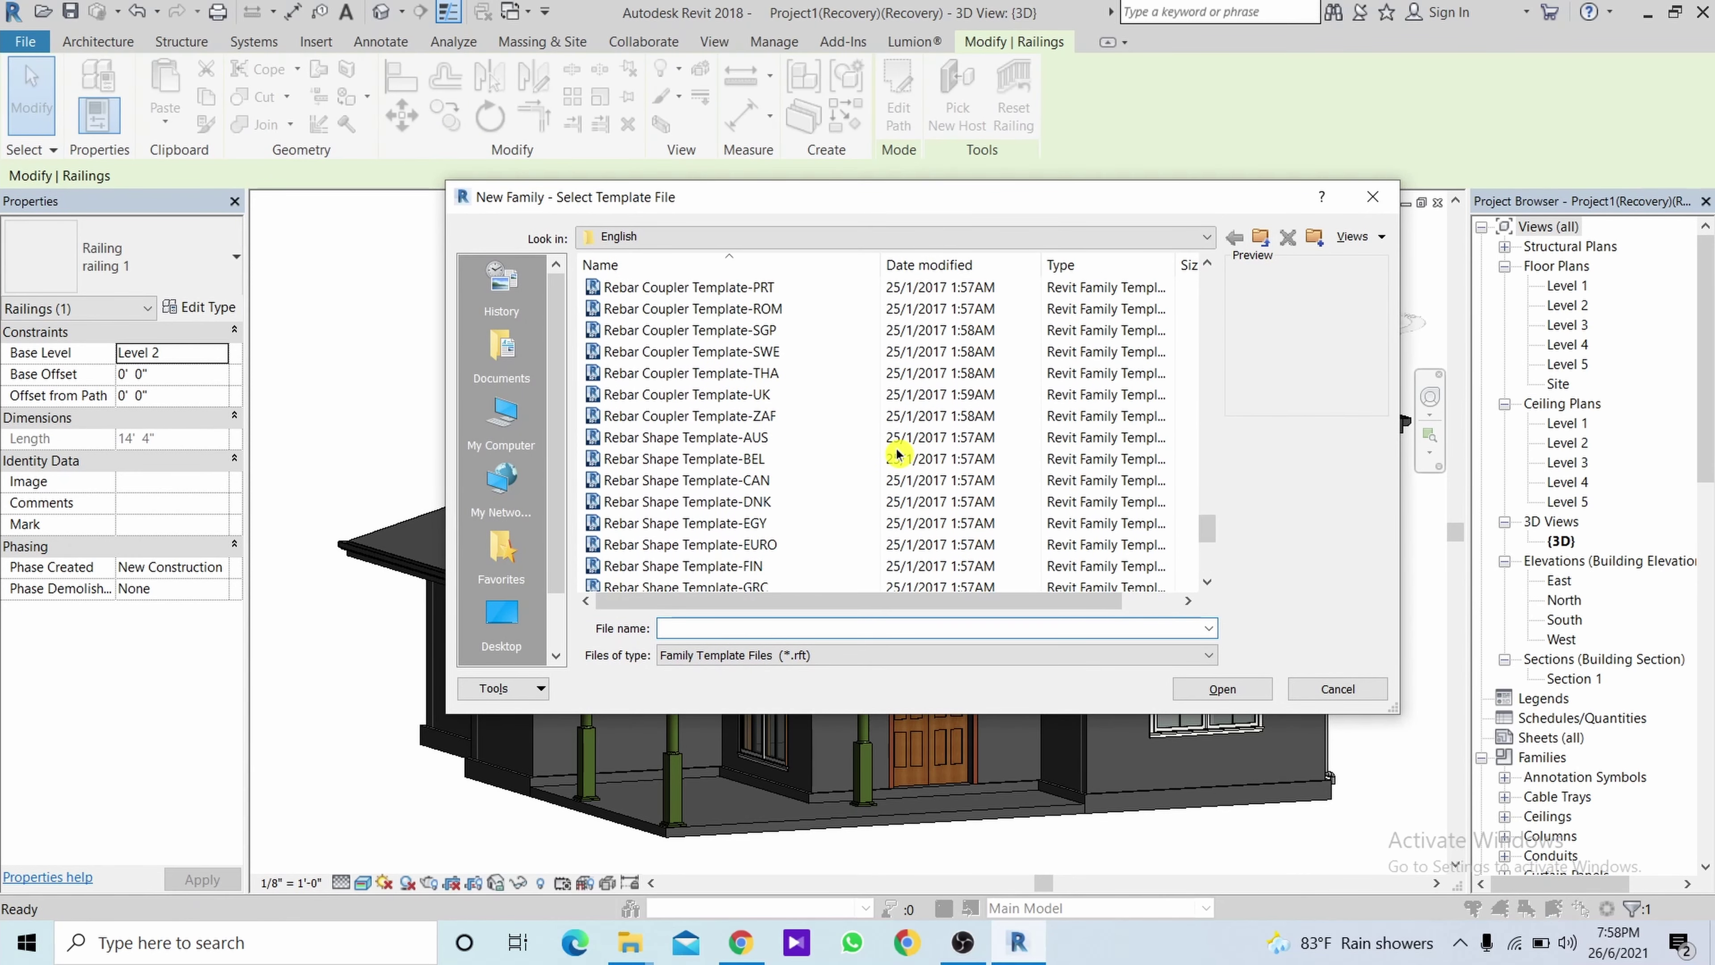
{"action": "scroll", "coordinate": [897, 454], "scroll_direction": "up", "scroll_amount": 5}
{"action": "scroll", "coordinate": [897, 454], "scroll_direction": "up", "scroll_amount": 10}
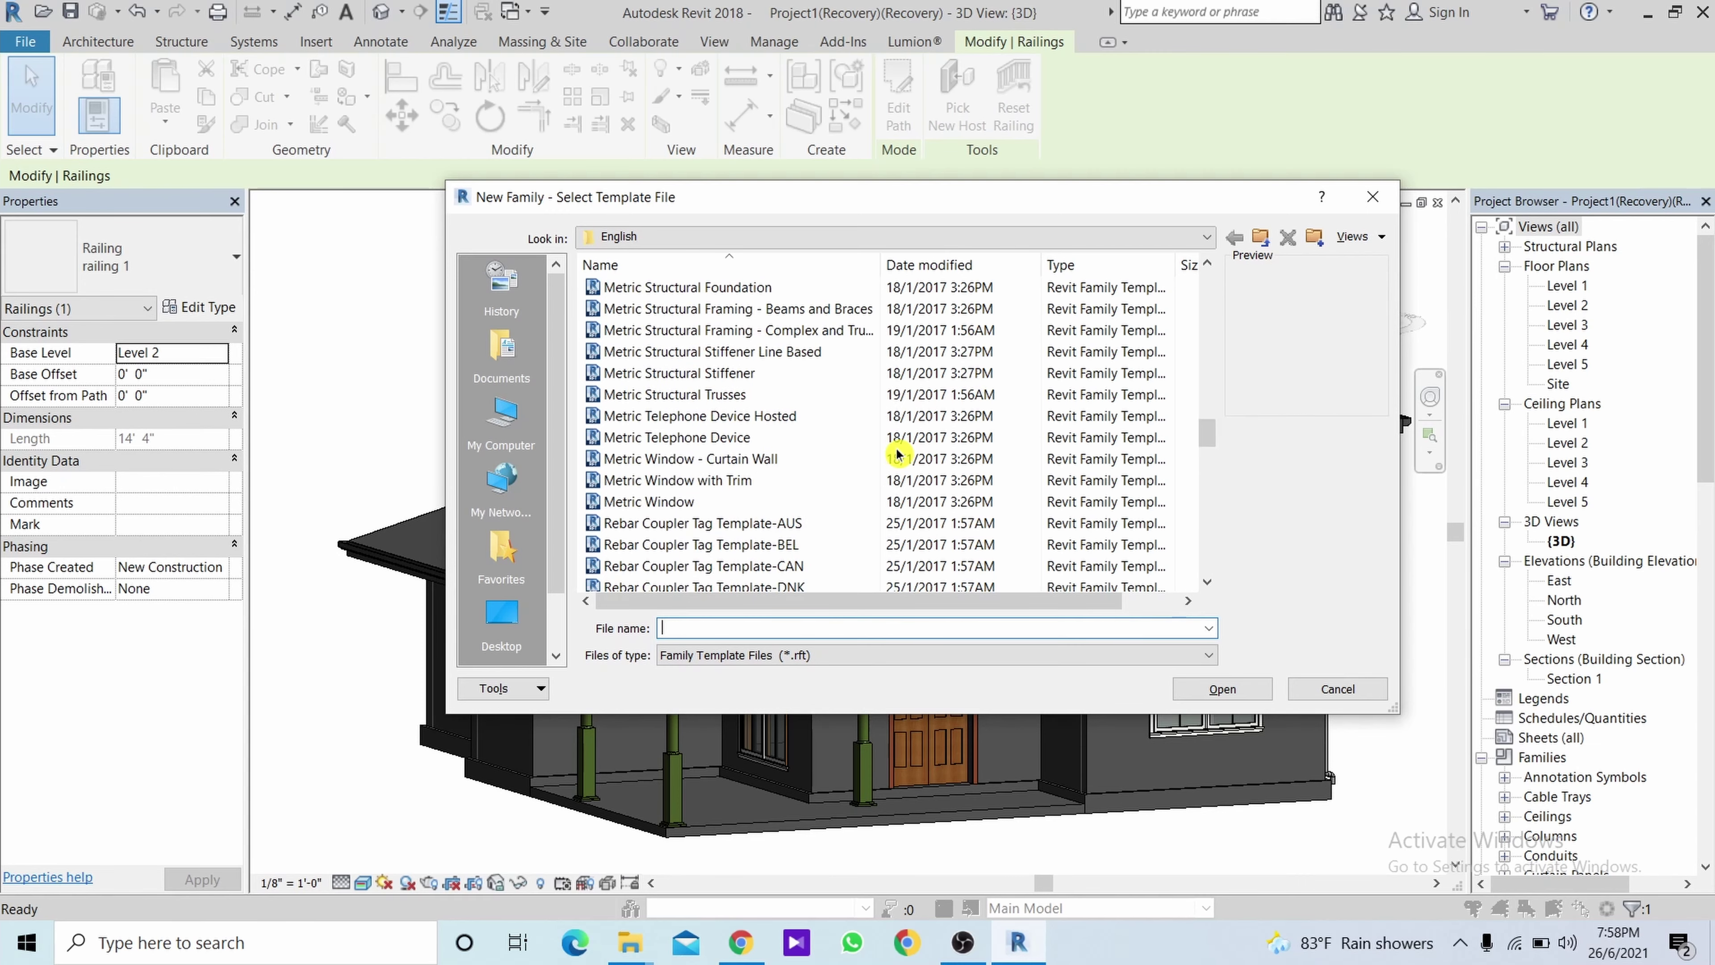
{"action": "double_click", "coordinate": [754, 506]}
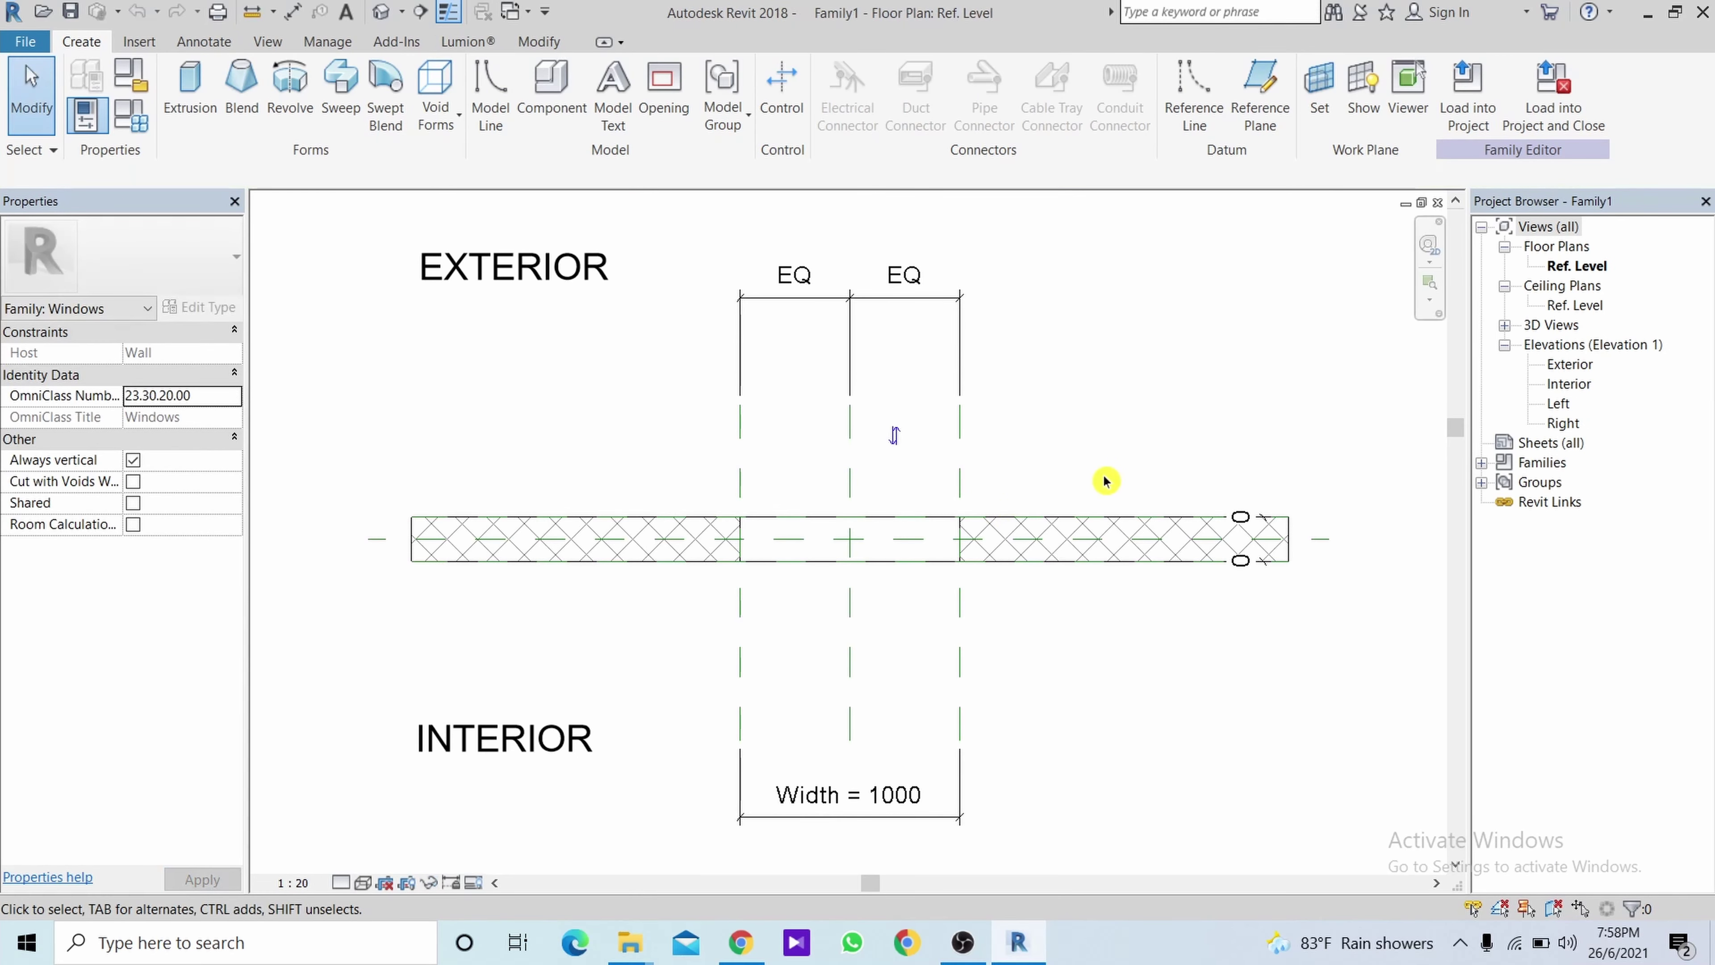
Open the family's 3D View 1 with the Shaded visual style.
{"action": "left_click", "coordinate": [1505, 326]}
{"action": "double_click", "coordinate": [1566, 344]}
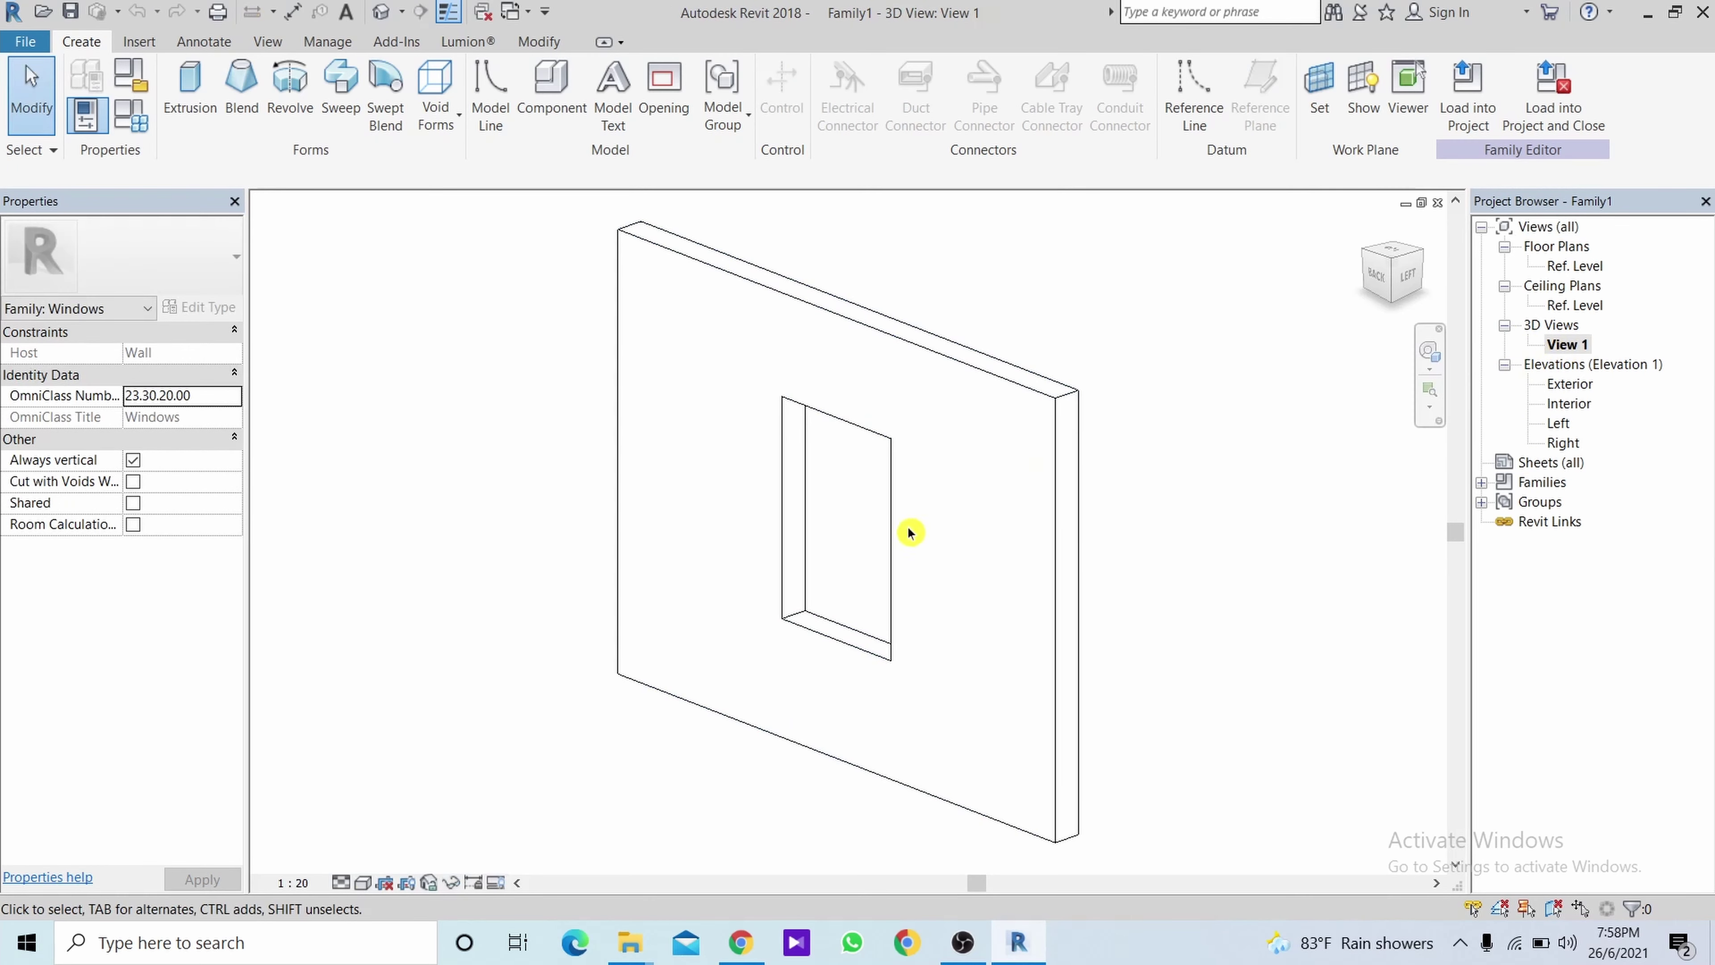
{"action": "left_click", "coordinate": [816, 561]}
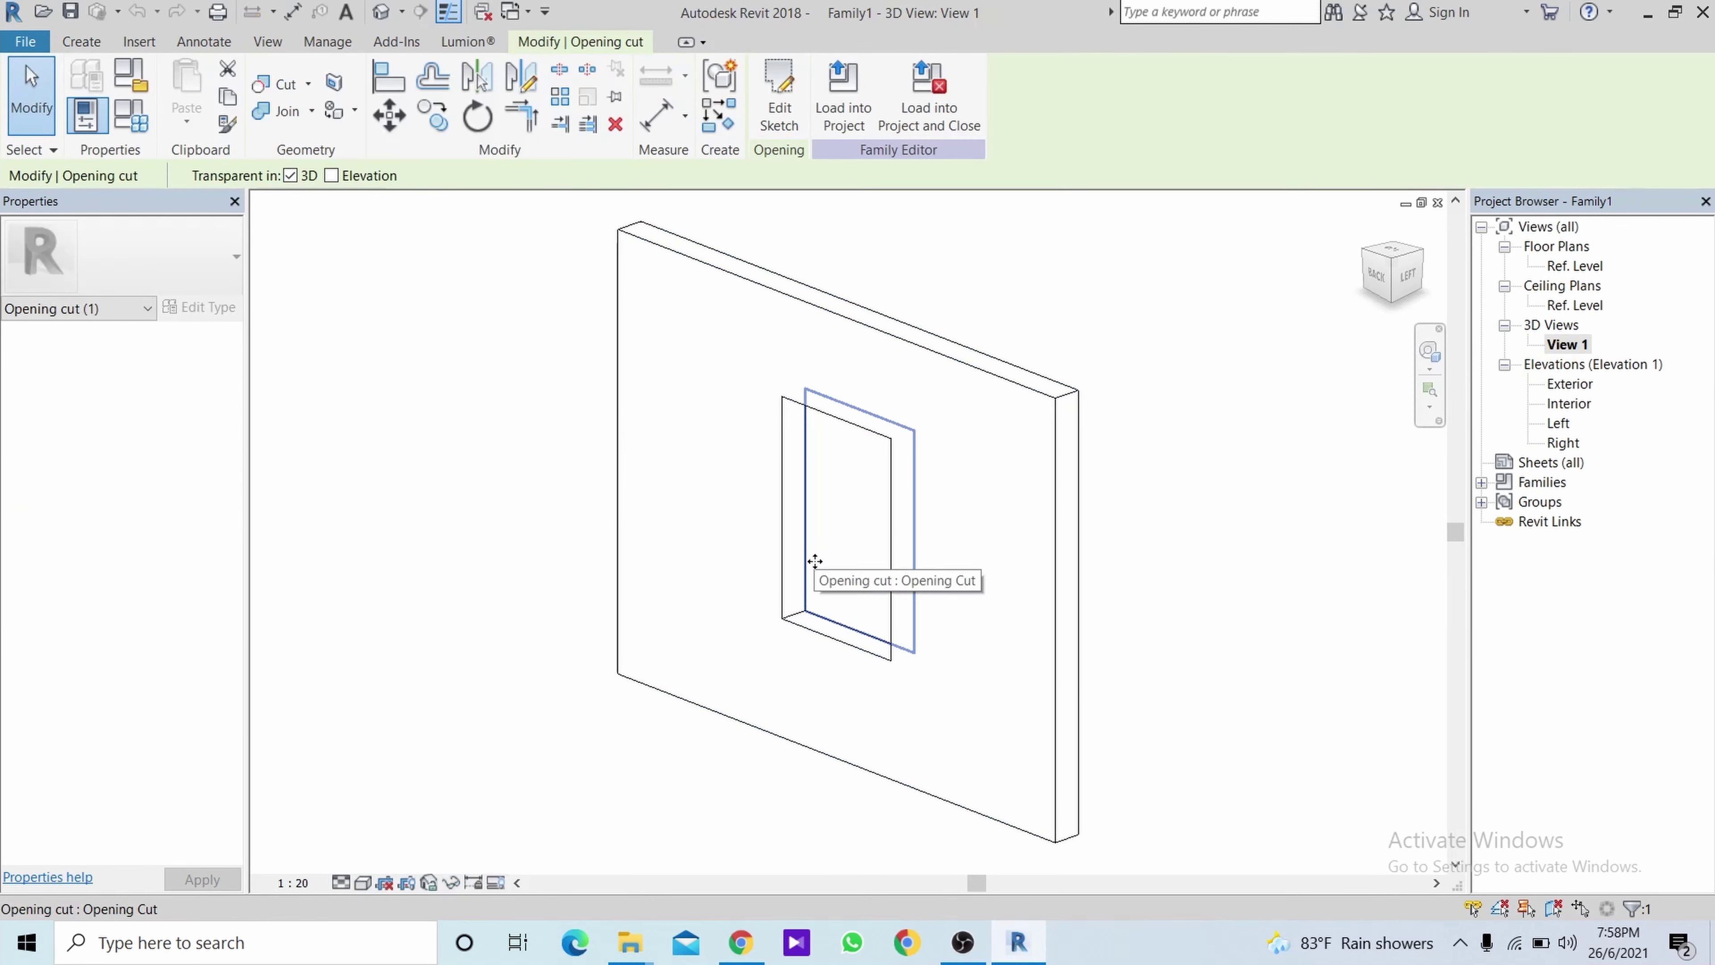
{"action": "left_click", "coordinate": [364, 882]}
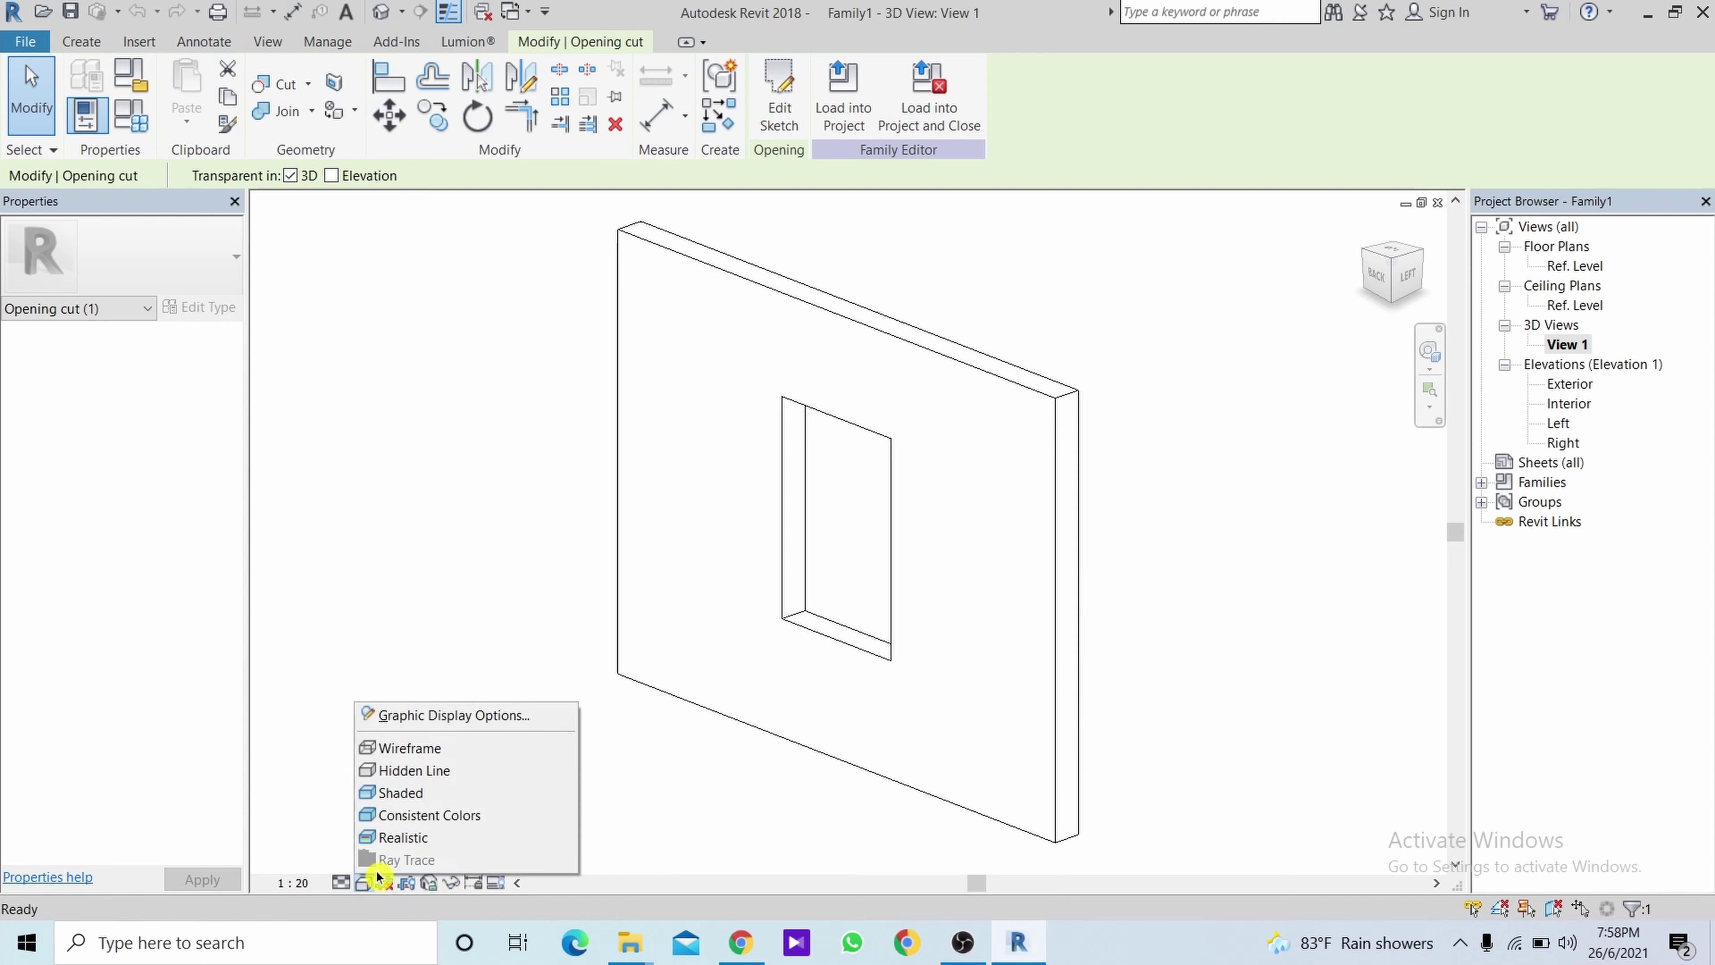
{"action": "left_click", "coordinate": [398, 839]}
Delete the template's default opening cut so the wall is solid.
{"action": "left_click", "coordinate": [343, 884]}
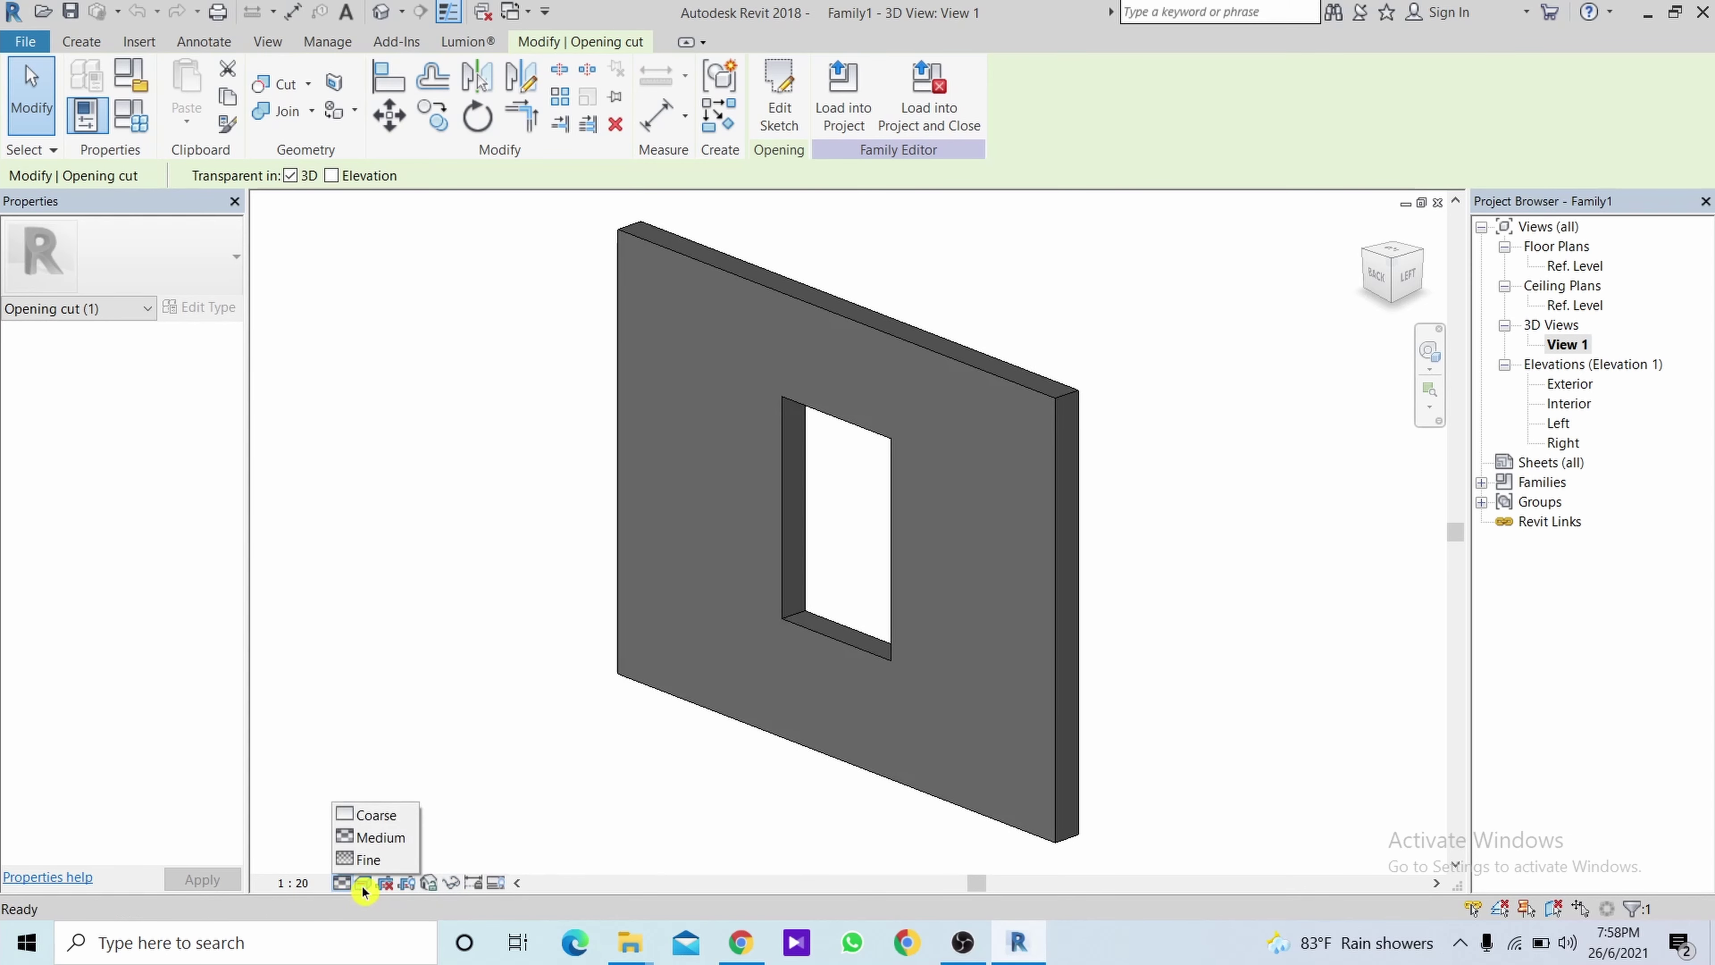
{"action": "left_click", "coordinate": [368, 858]}
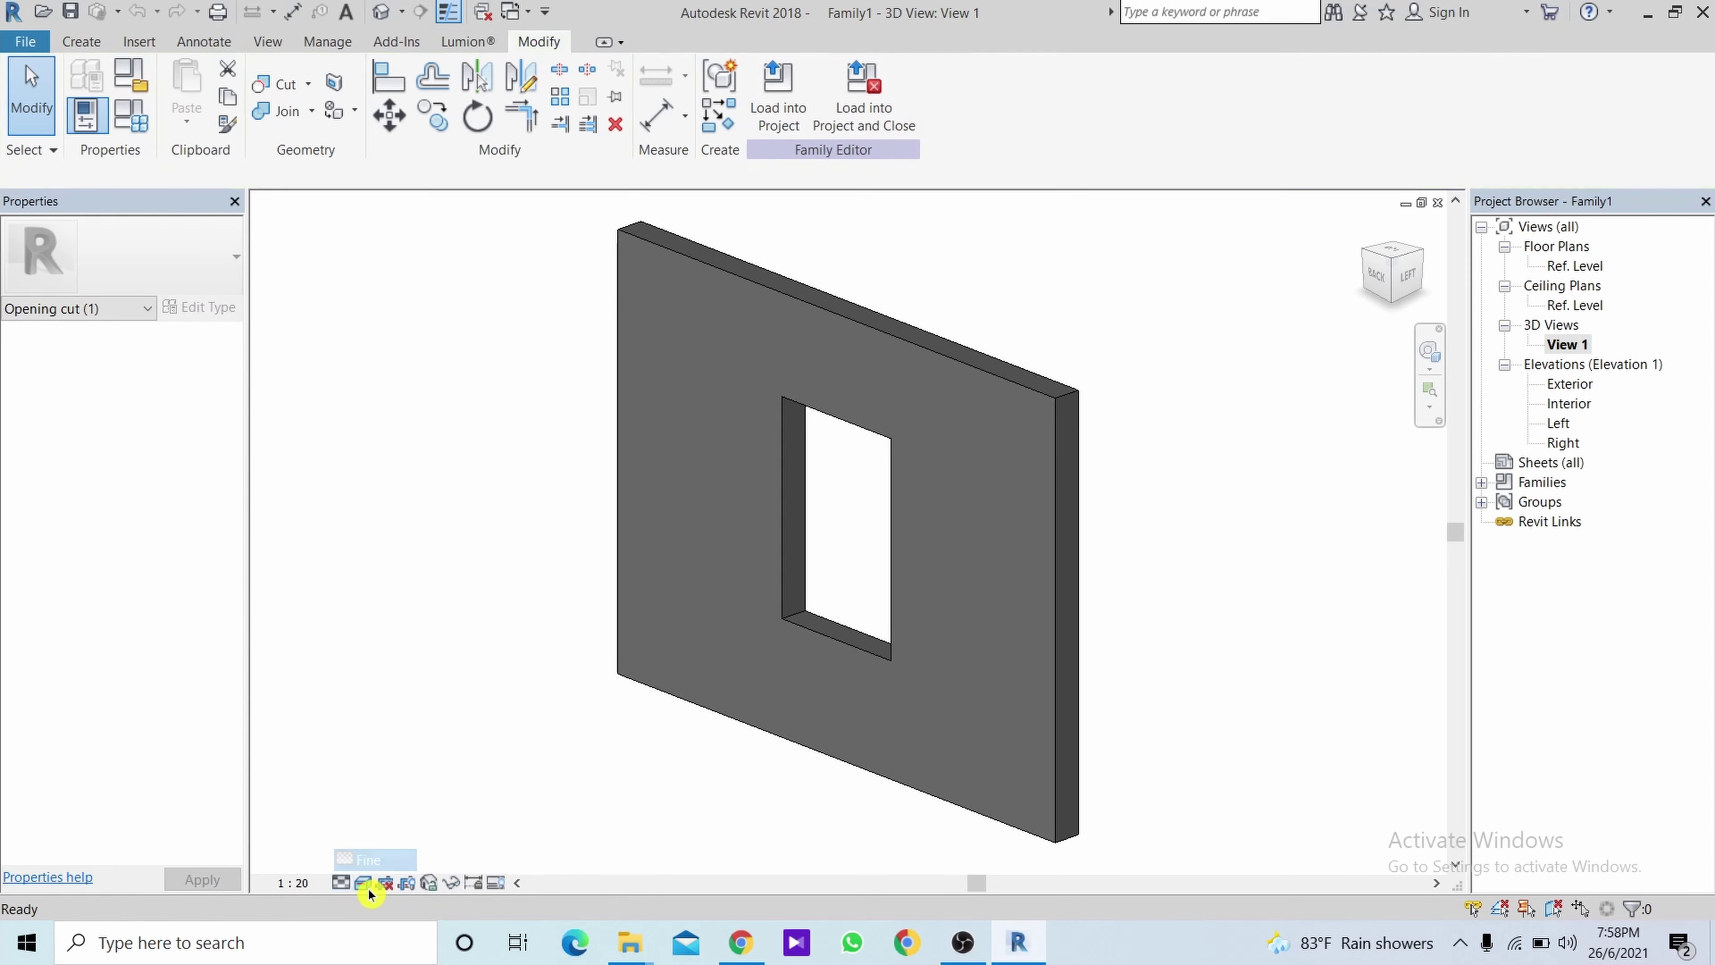
{"action": "left_click", "coordinate": [810, 562]}
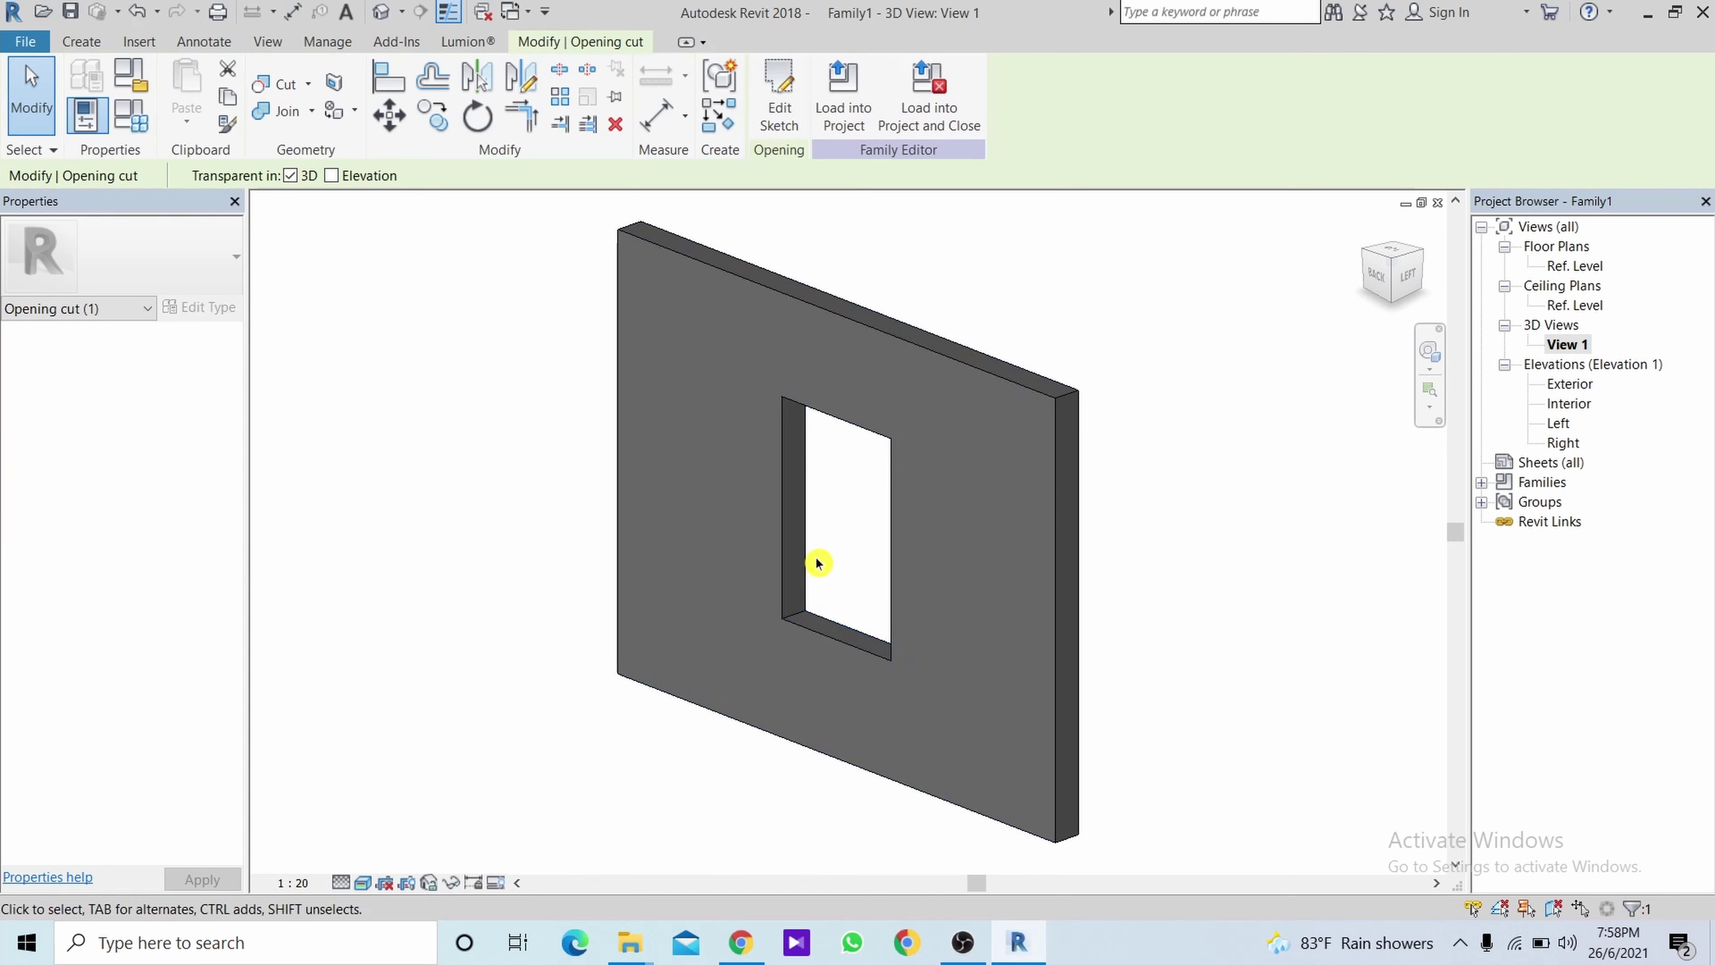
{"action": "key", "text": "Delete"}
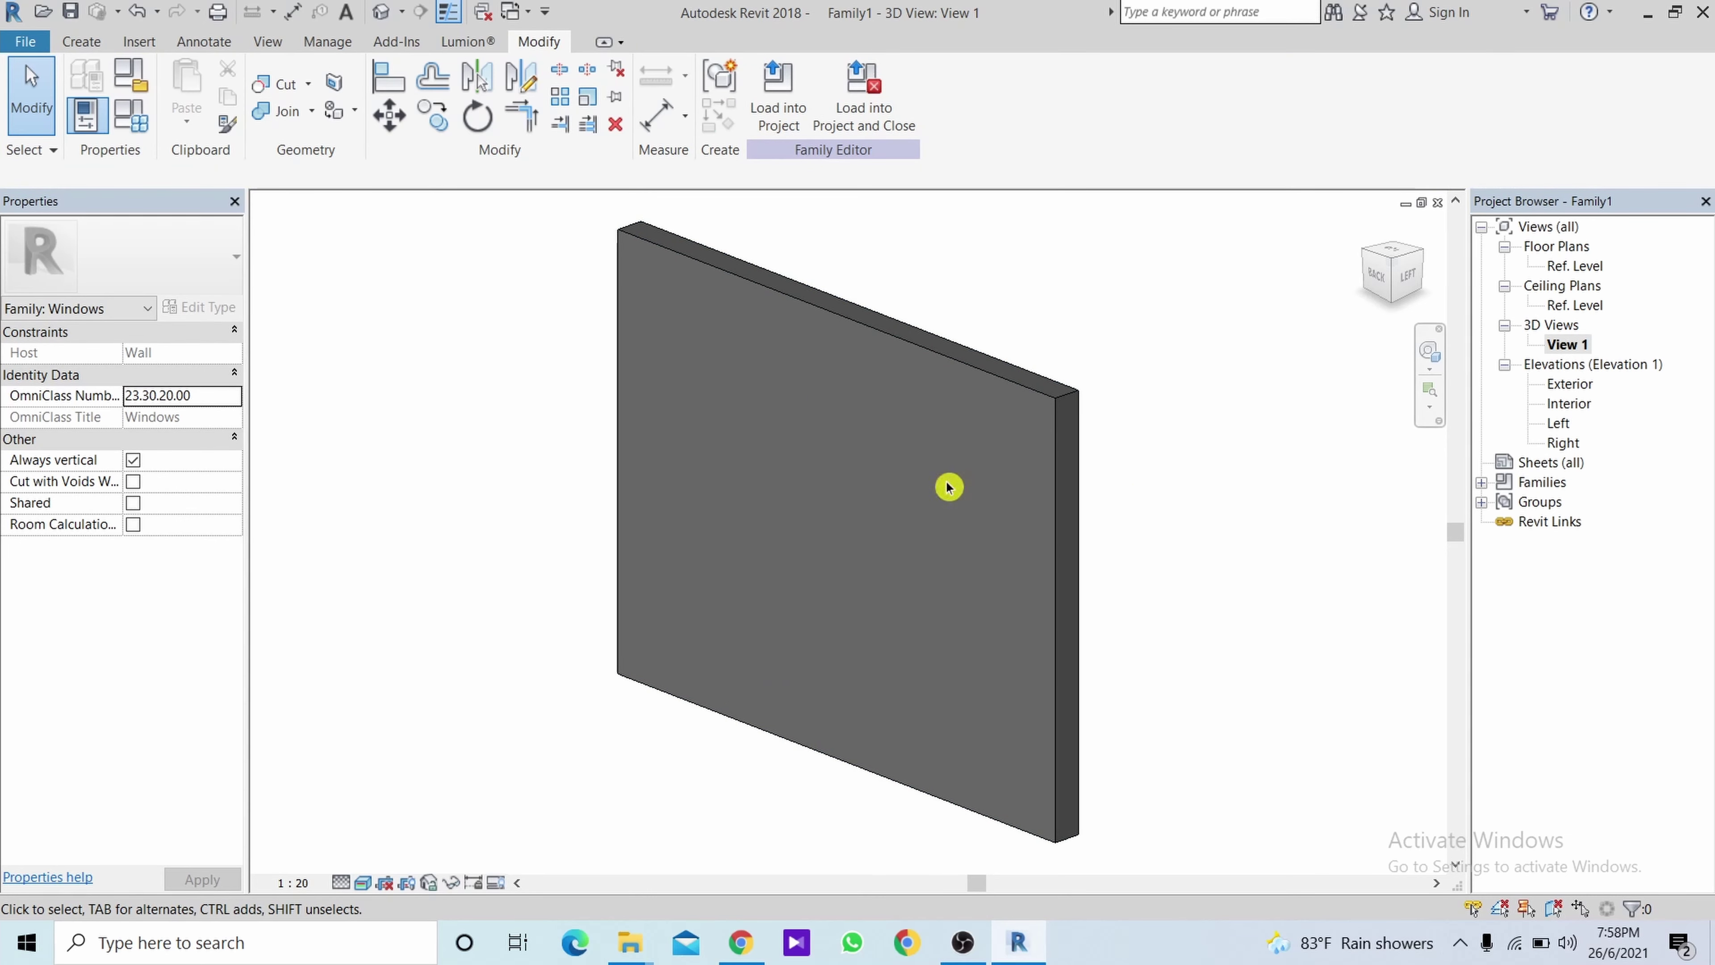
In the Exterior elevation, change the Height dimension from 1500 to 300.
{"action": "double_click", "coordinate": [1574, 387]}
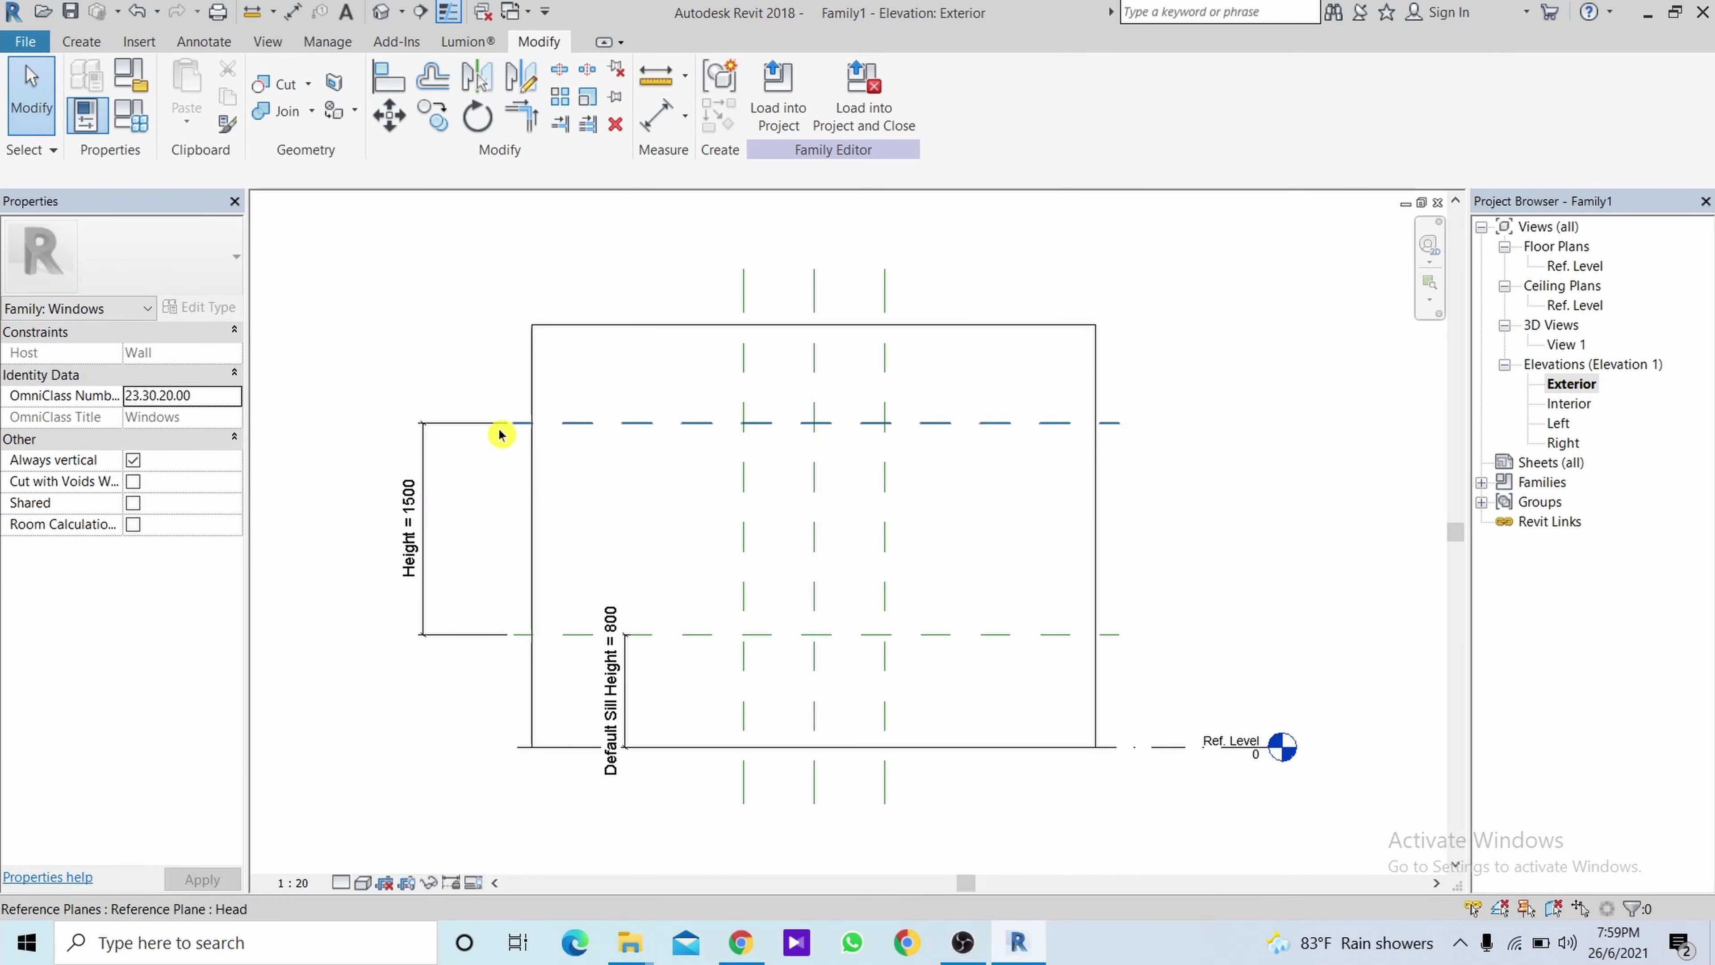
{"action": "mouse_move", "coordinate": [842, 501]}
{"action": "middle_mouse_down"}
{"action": "mouse_move", "coordinate": [881, 489]}
{"action": "mouse_move", "coordinate": [925, 373]}
{"action": "middle_mouse_up"}
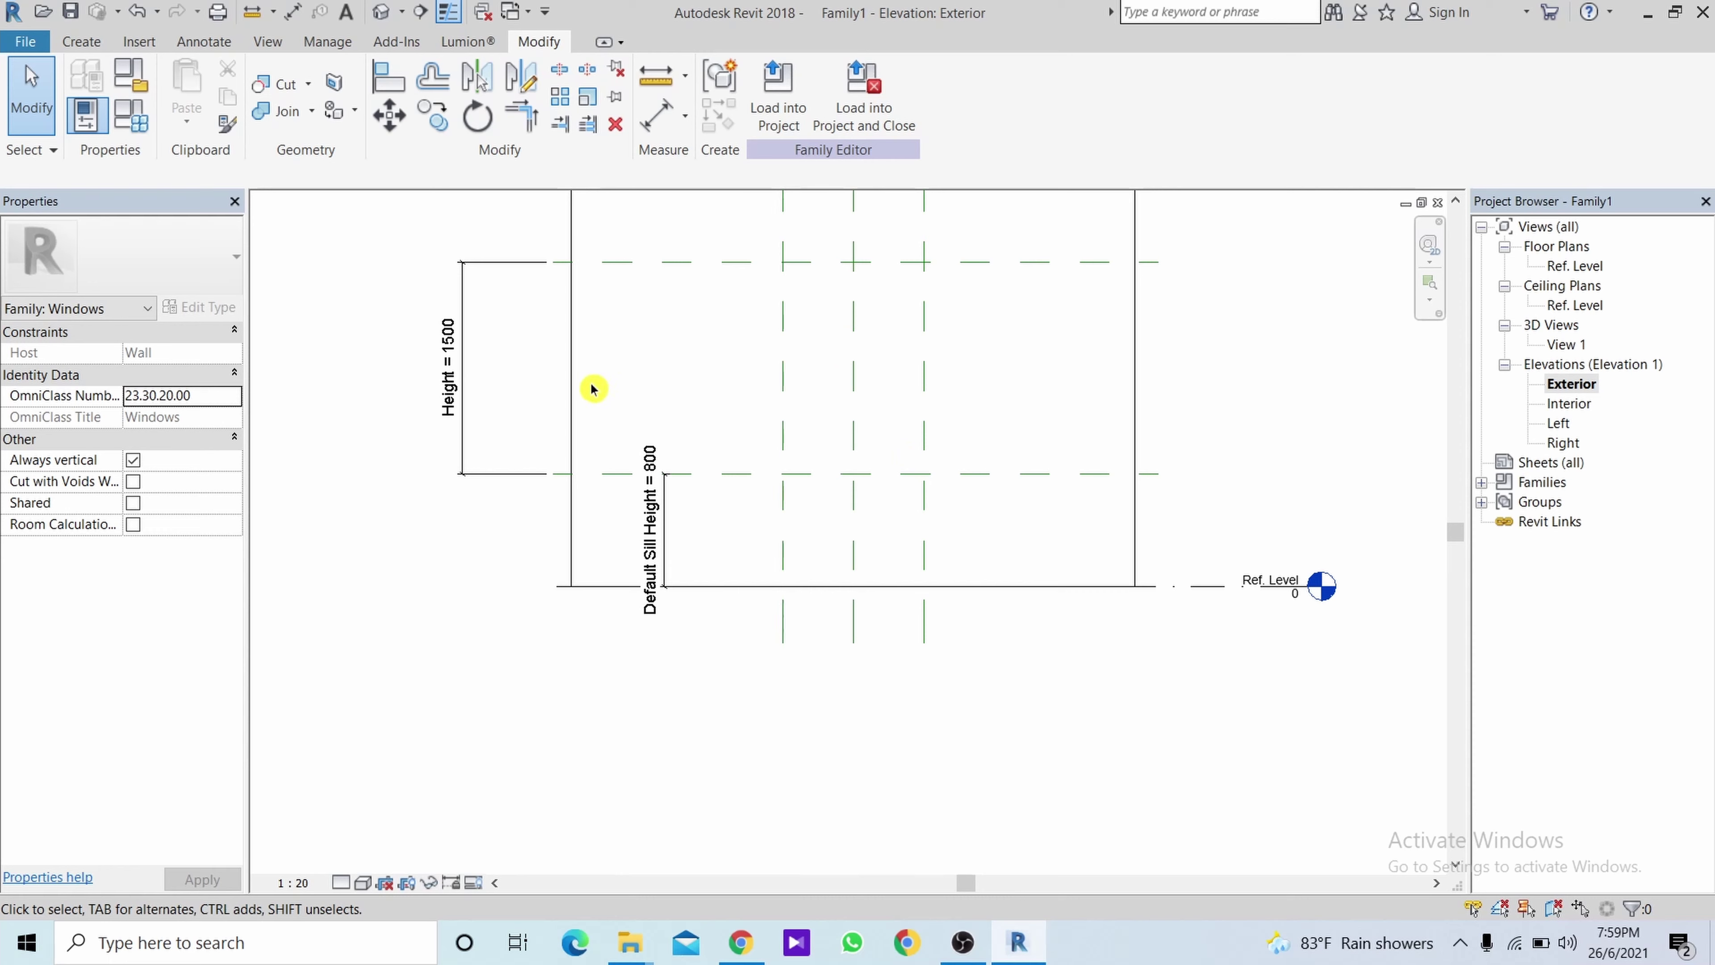
{"action": "left_click", "coordinate": [450, 346]}
{"action": "left_click", "coordinate": [449, 347]}
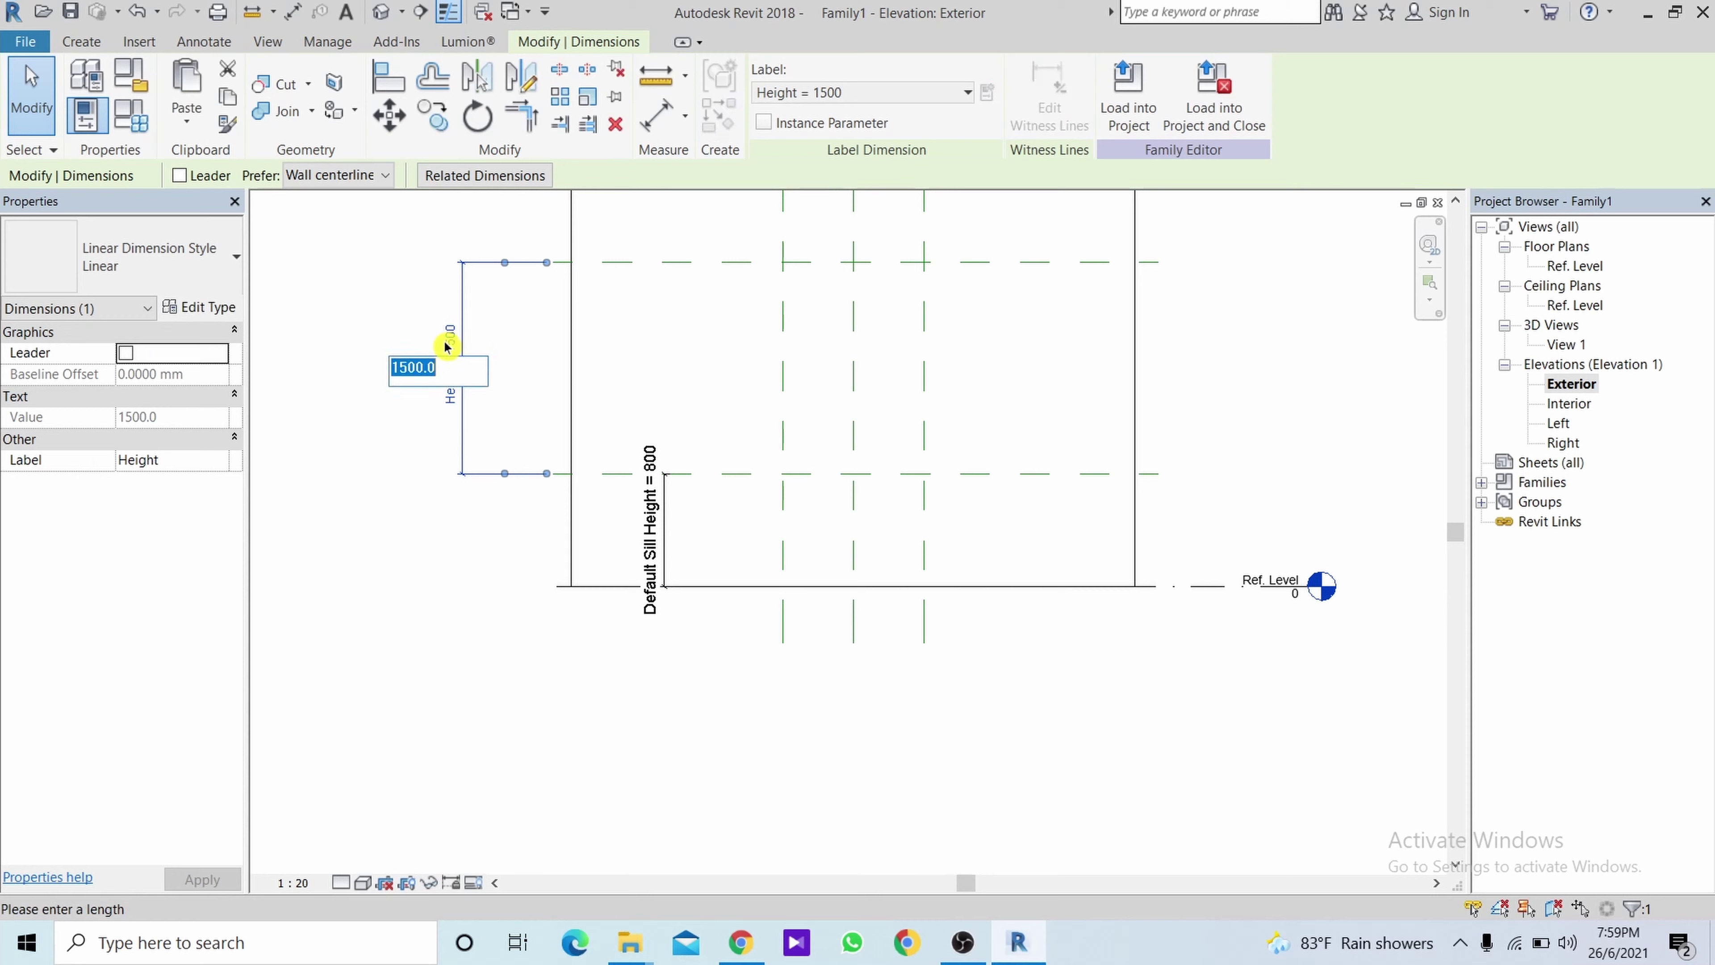
{"action": "type", "text": "300"}
{"action": "key", "text": "Return"}
{"action": "scroll", "coordinate": [892, 475], "scroll_direction": "up", "scroll_amount": 3}
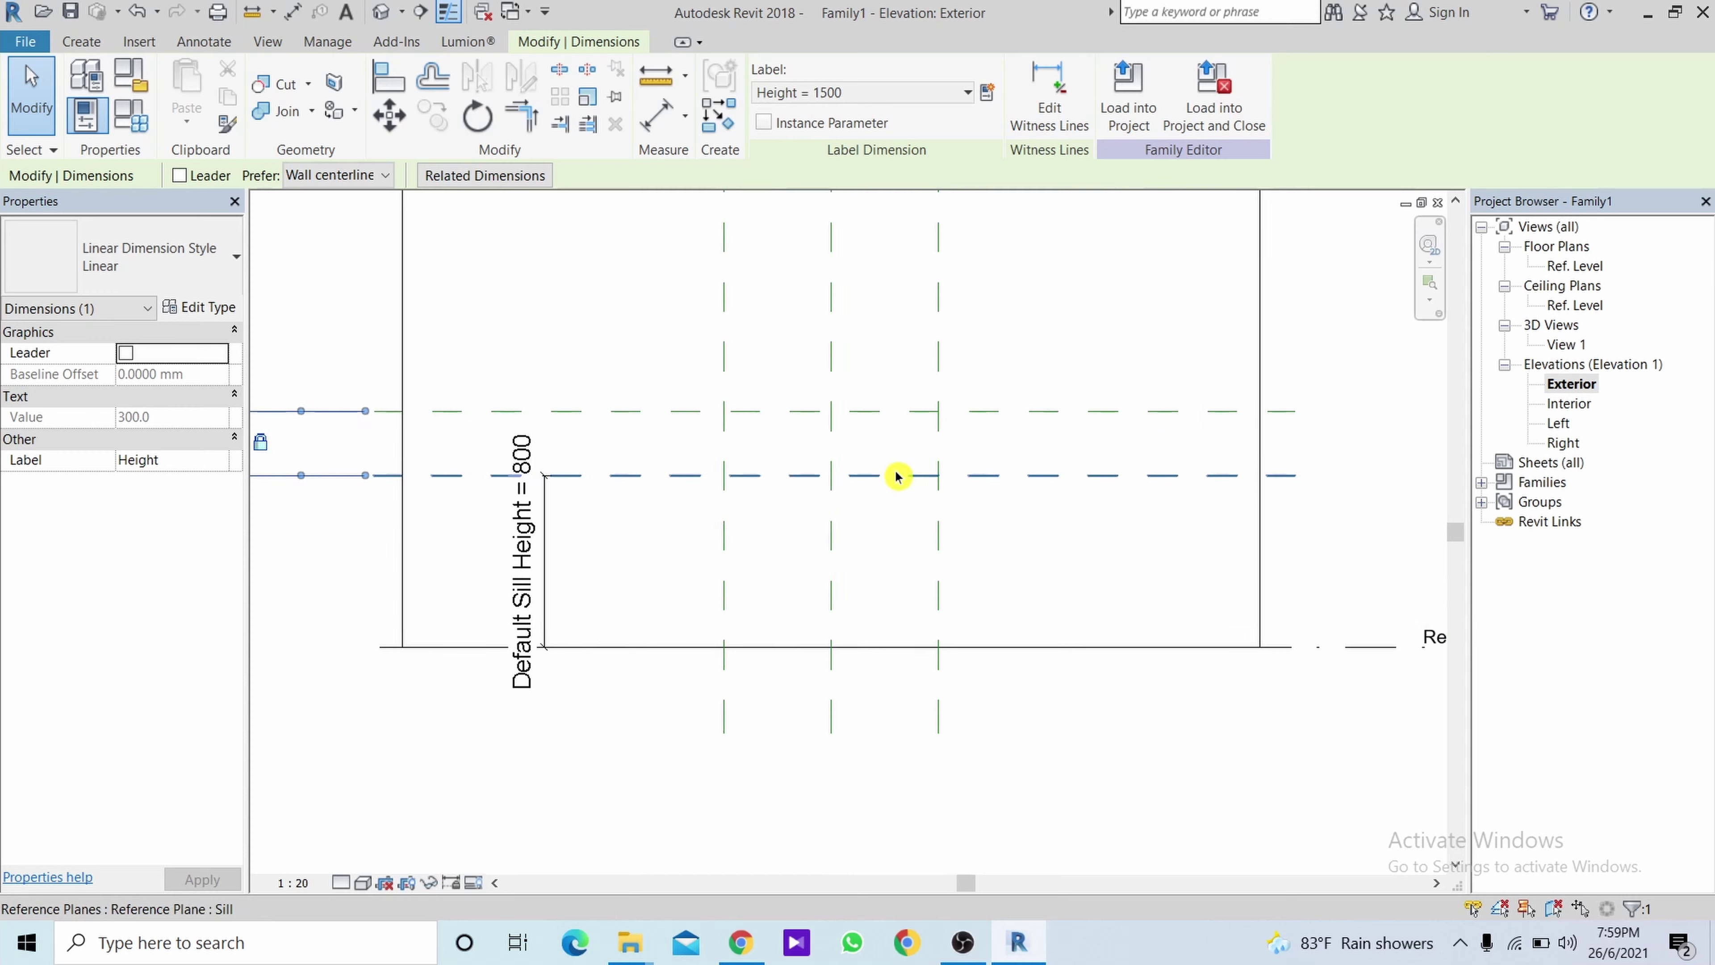
{"action": "scroll", "coordinate": [892, 479], "scroll_direction": "up", "scroll_amount": 2}
{"action": "scroll", "coordinate": [939, 447], "scroll_direction": "down", "scroll_amount": 4}
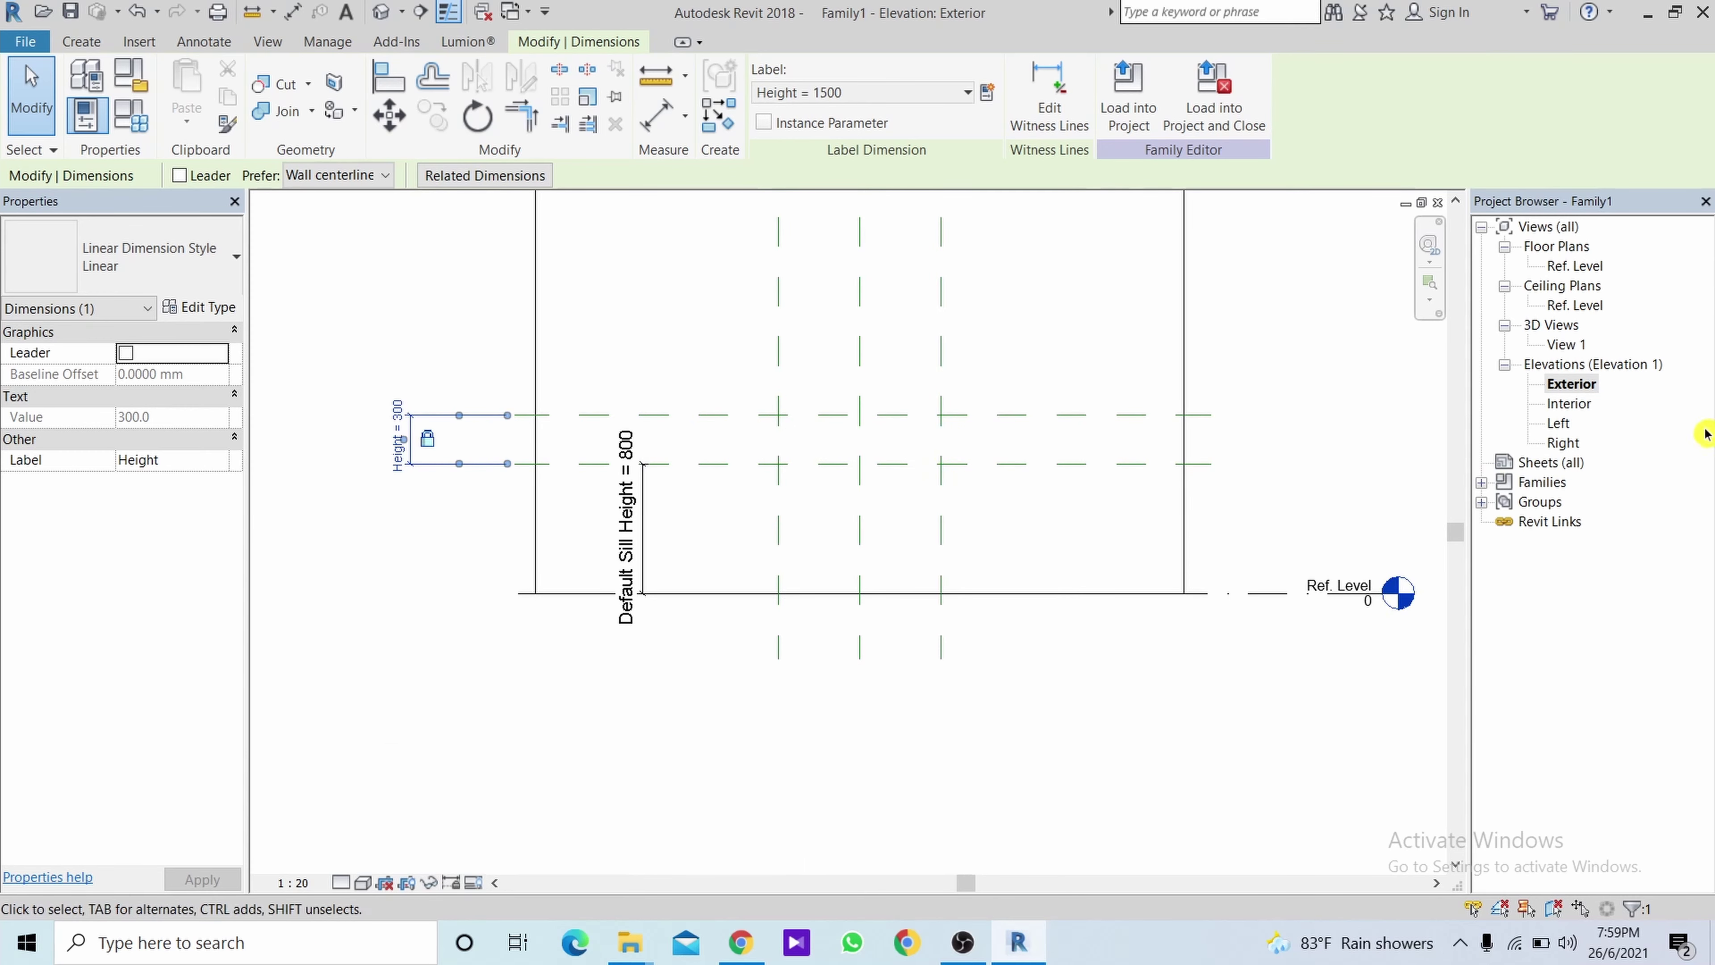
Set the Width dimension to 300 in the Ref. Level plan and return to the Exterior elevation.
{"action": "double_click", "coordinate": [1577, 266]}
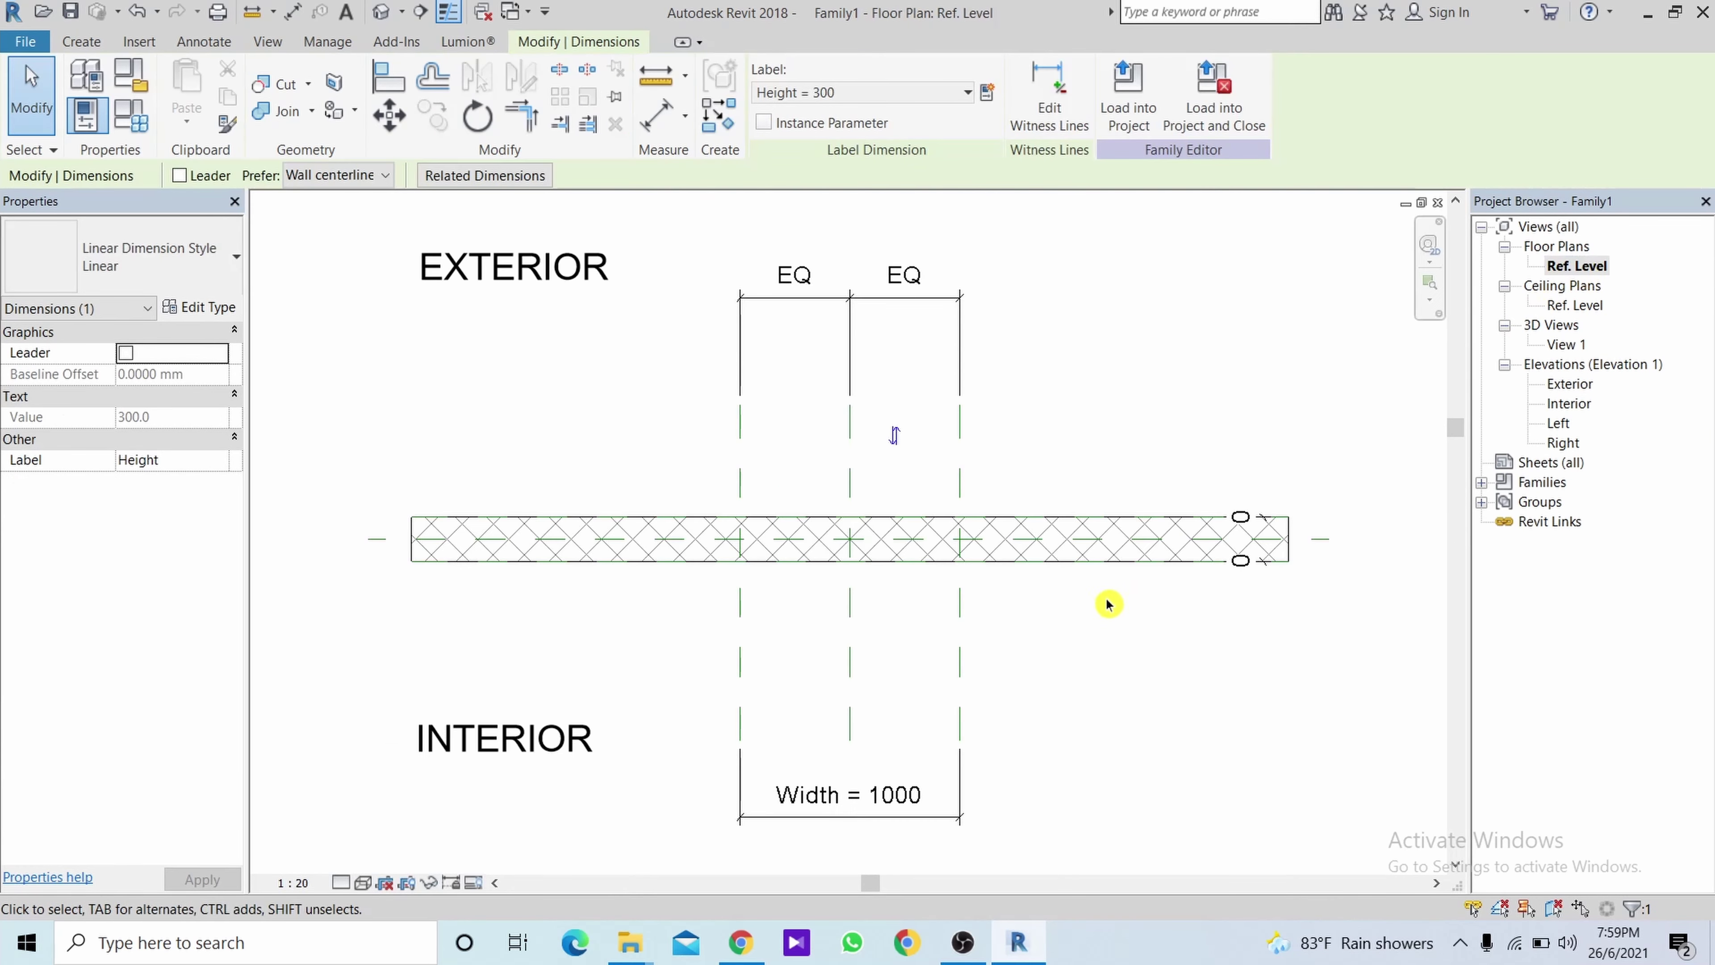
{"action": "left_click", "coordinate": [887, 799]}
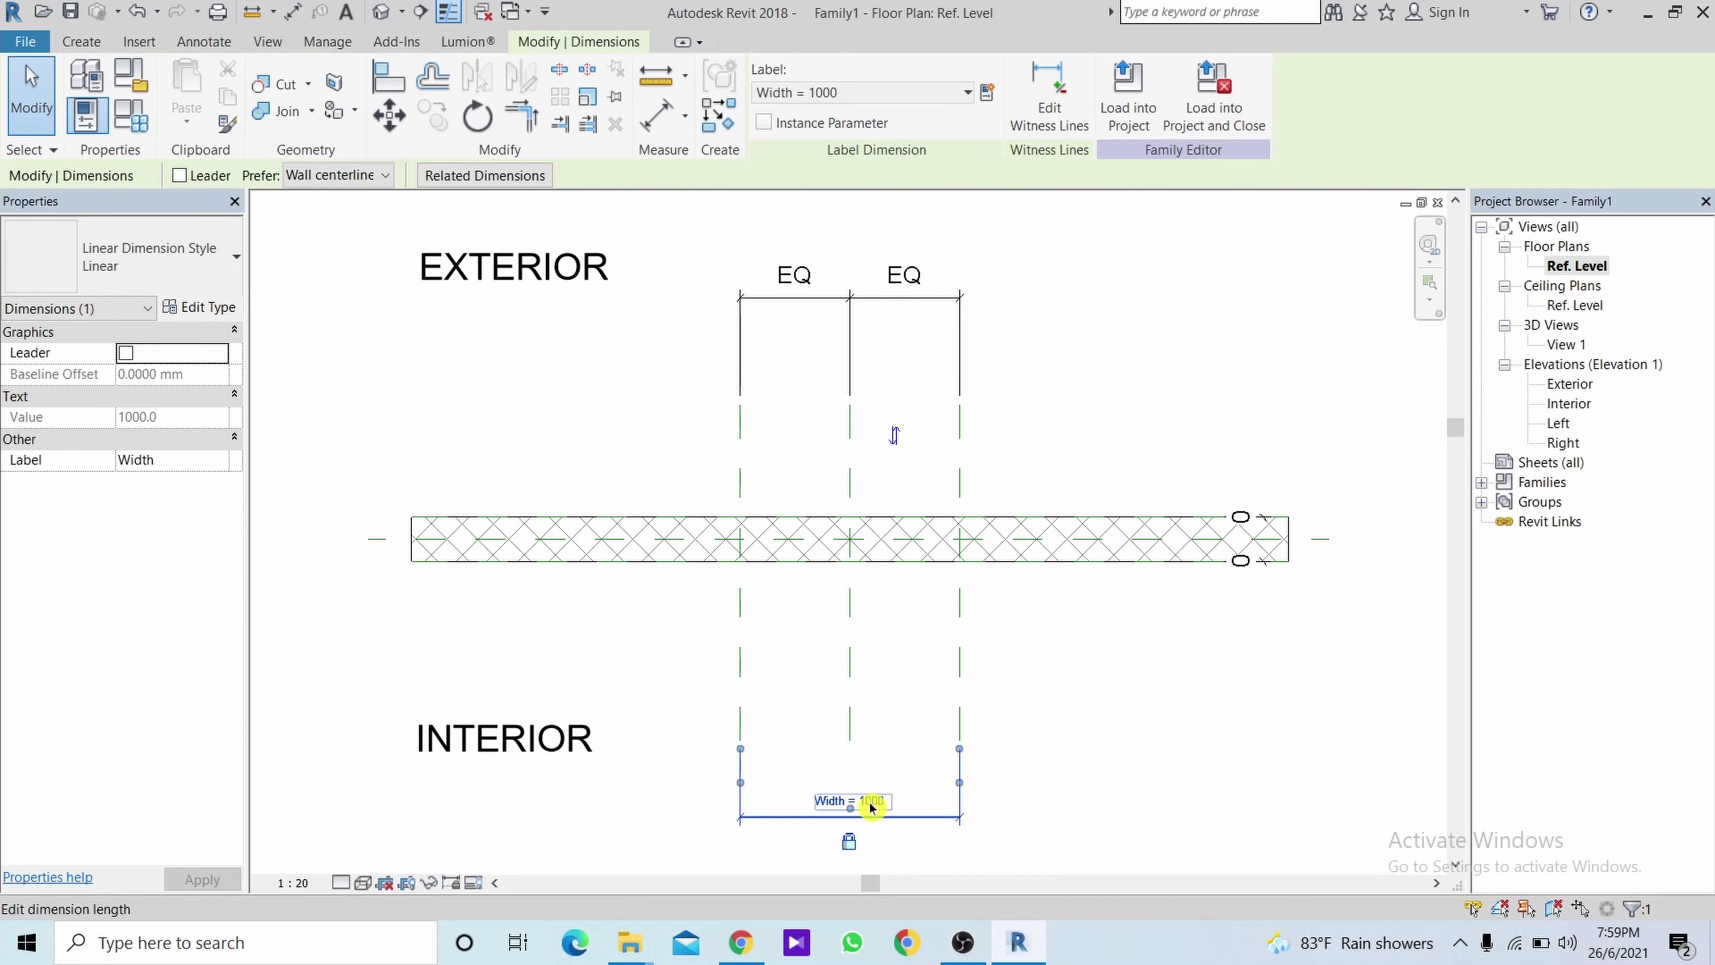
{"action": "left_click", "coordinate": [871, 804]}
{"action": "type", "text": "300"}
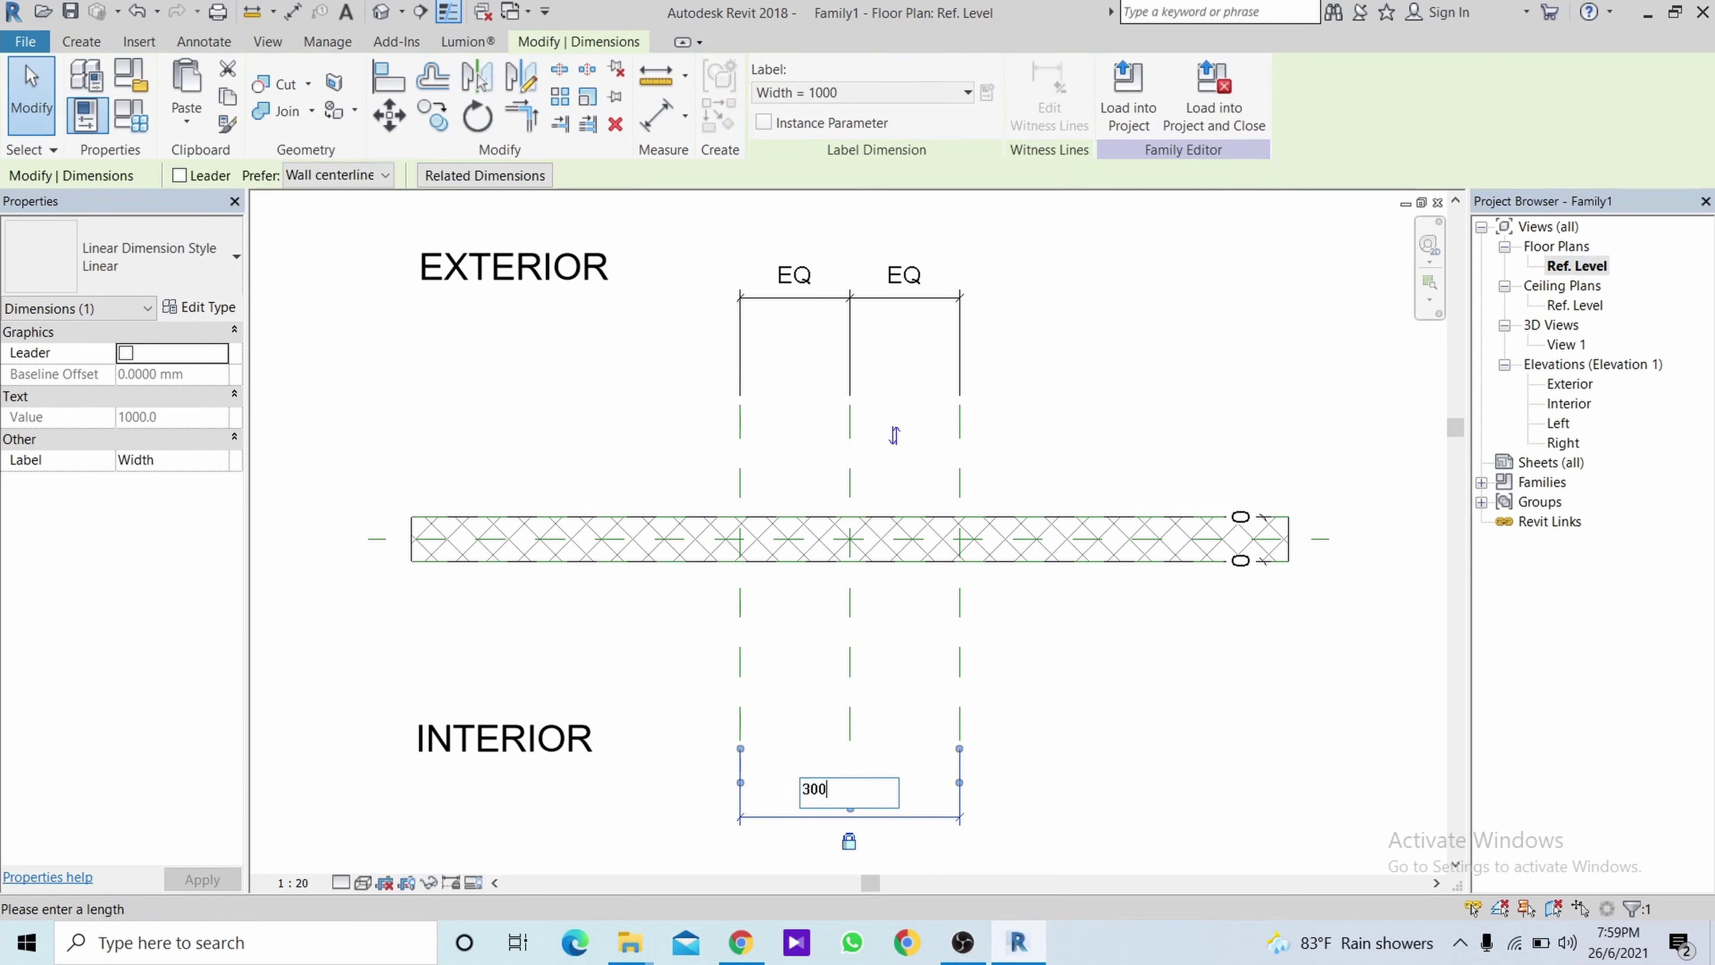
{"action": "key", "text": "Return"}
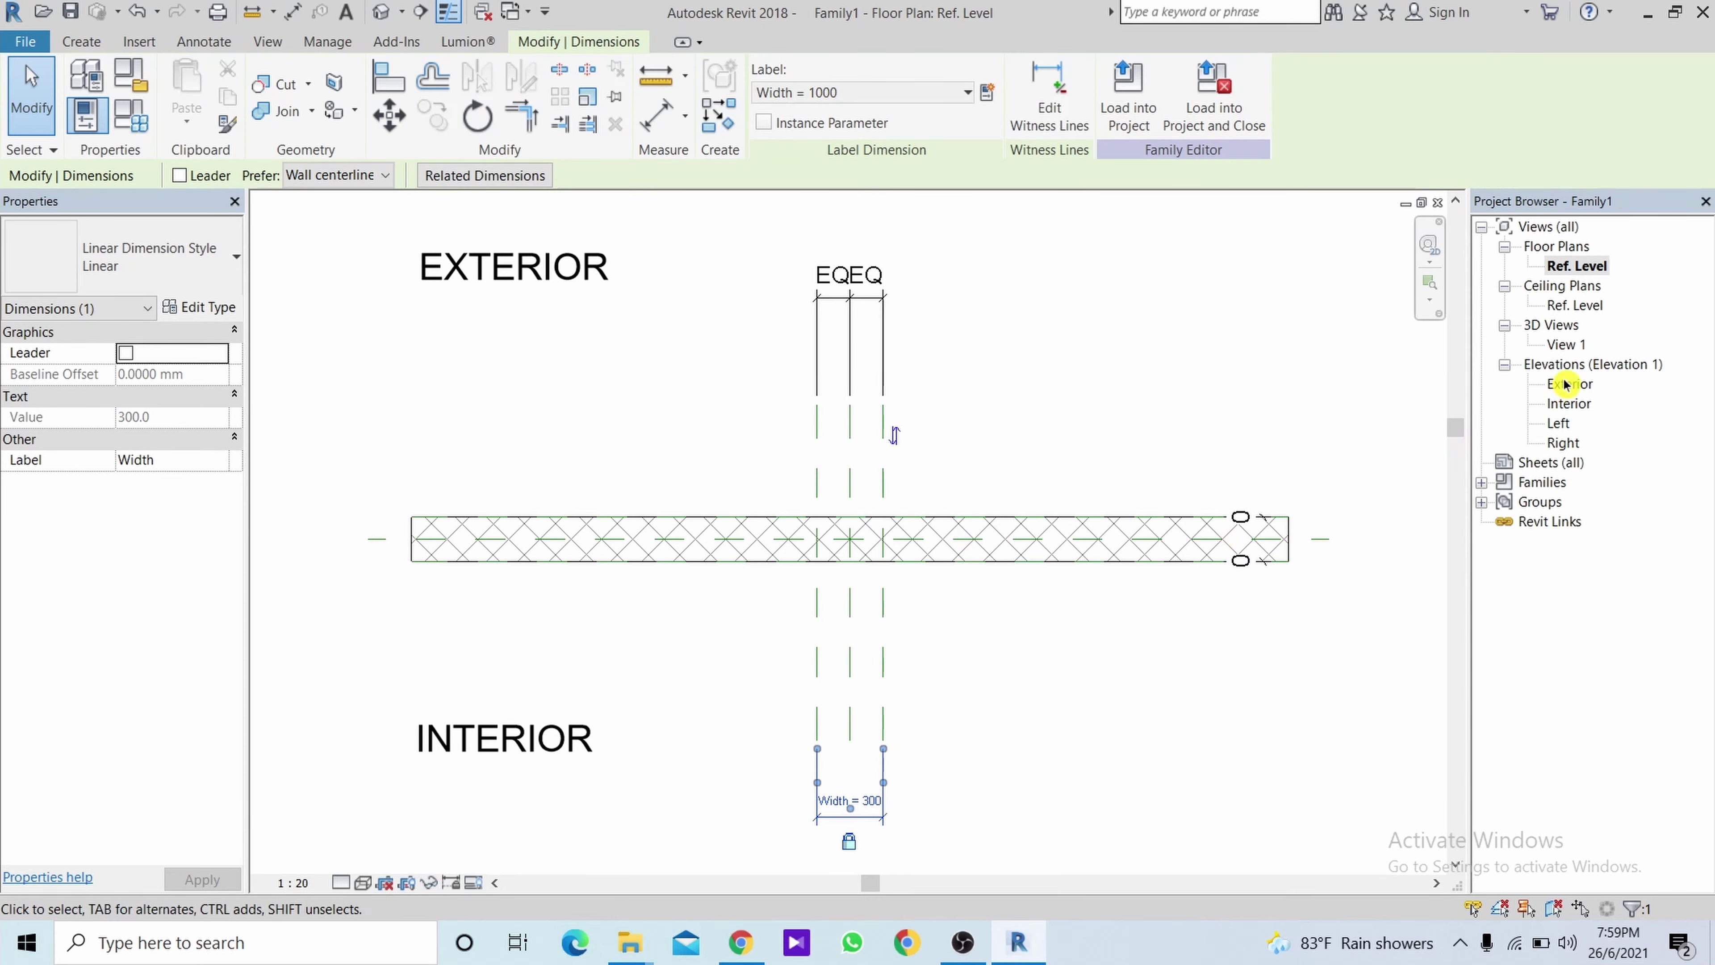
{"action": "double_click", "coordinate": [1568, 385]}
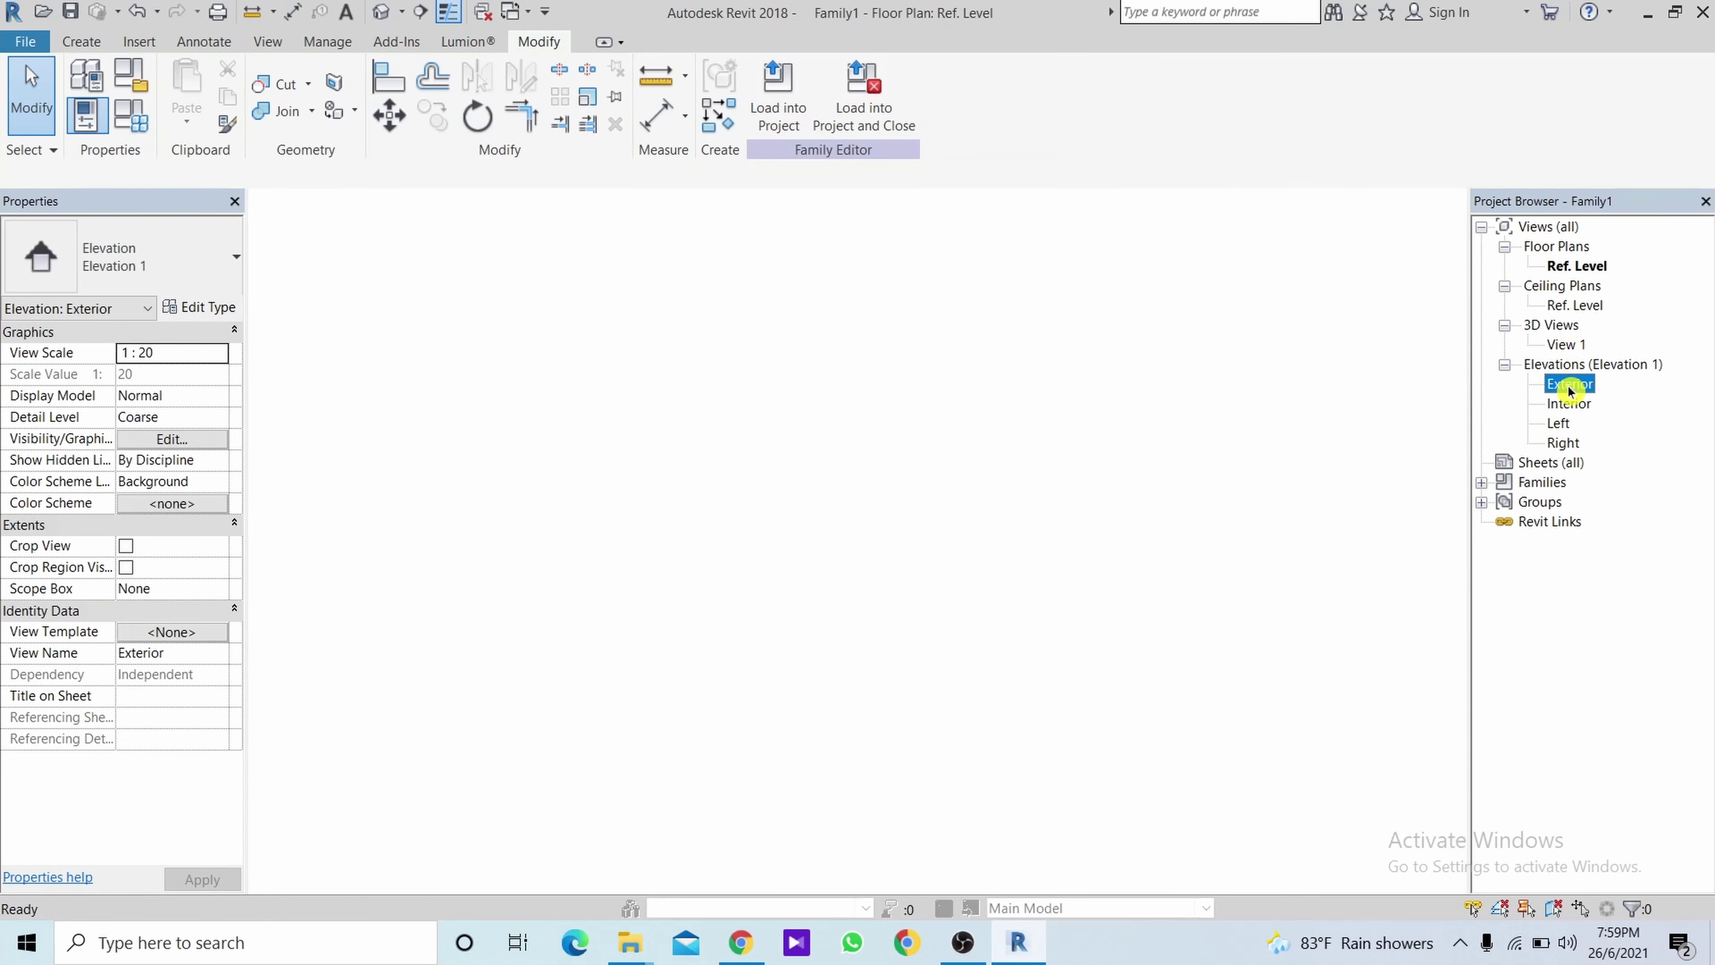
{"action": "scroll", "coordinate": [770, 438], "scroll_direction": "up", "scroll_amount": 2}
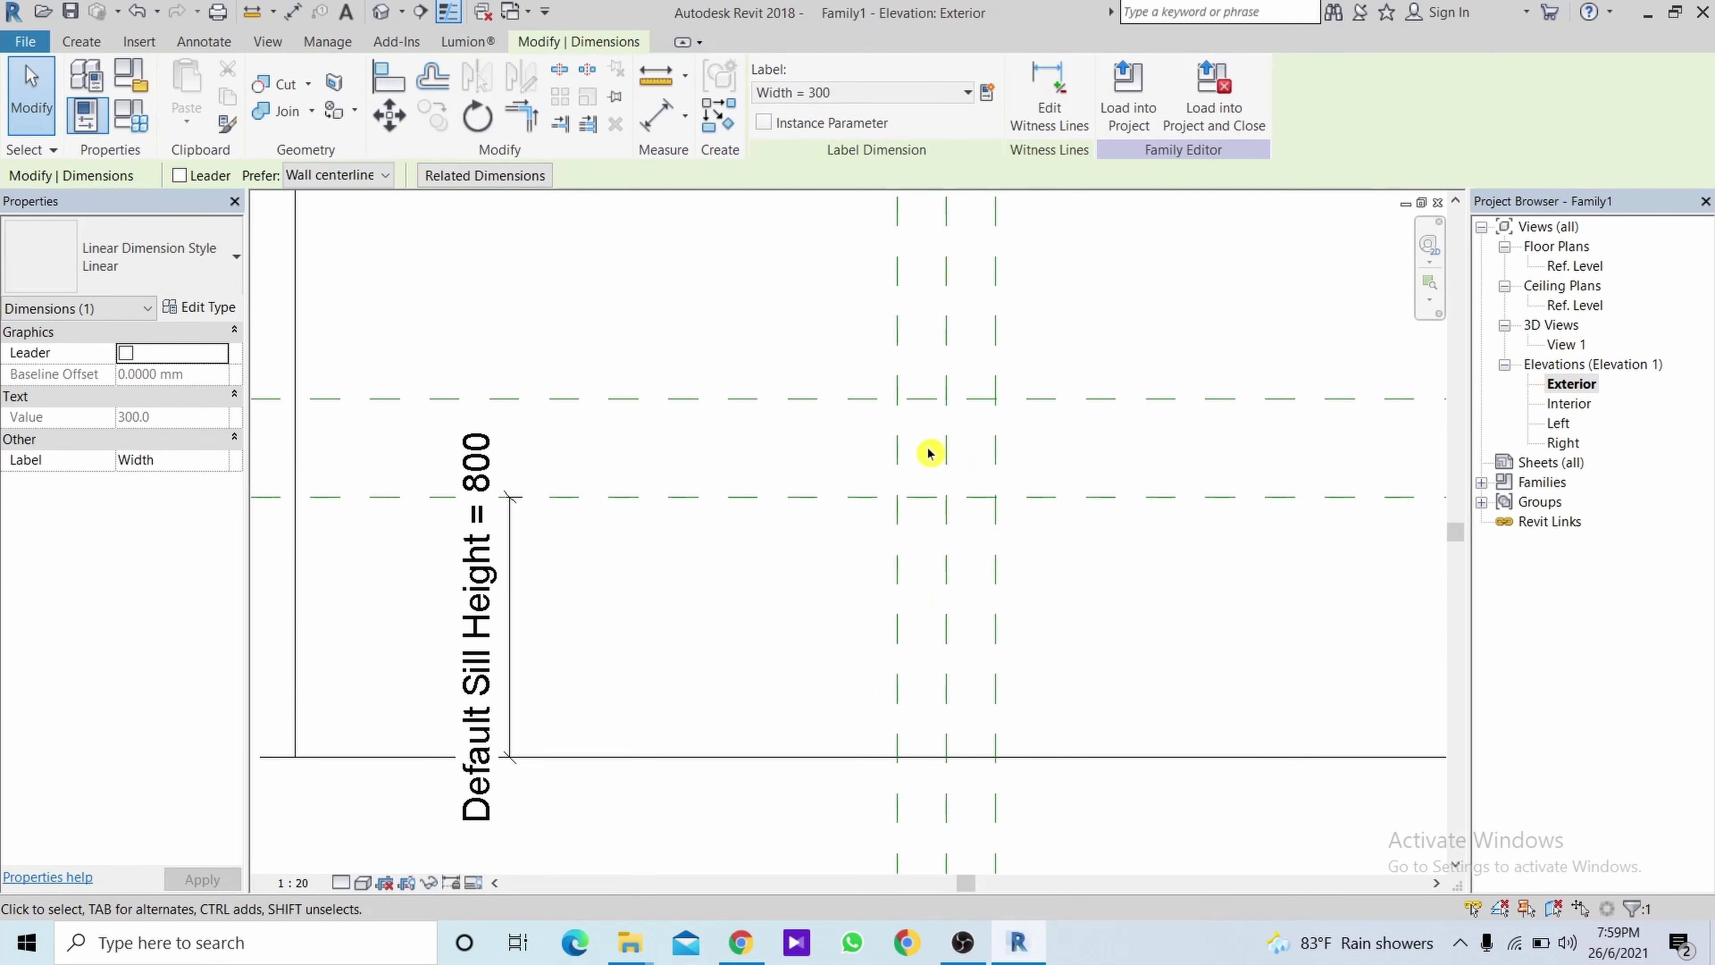
{"action": "scroll", "coordinate": [930, 452], "scroll_direction": "up", "scroll_amount": 2}
{"action": "scroll", "coordinate": [812, 475], "scroll_direction": "up", "scroll_amount": 2}
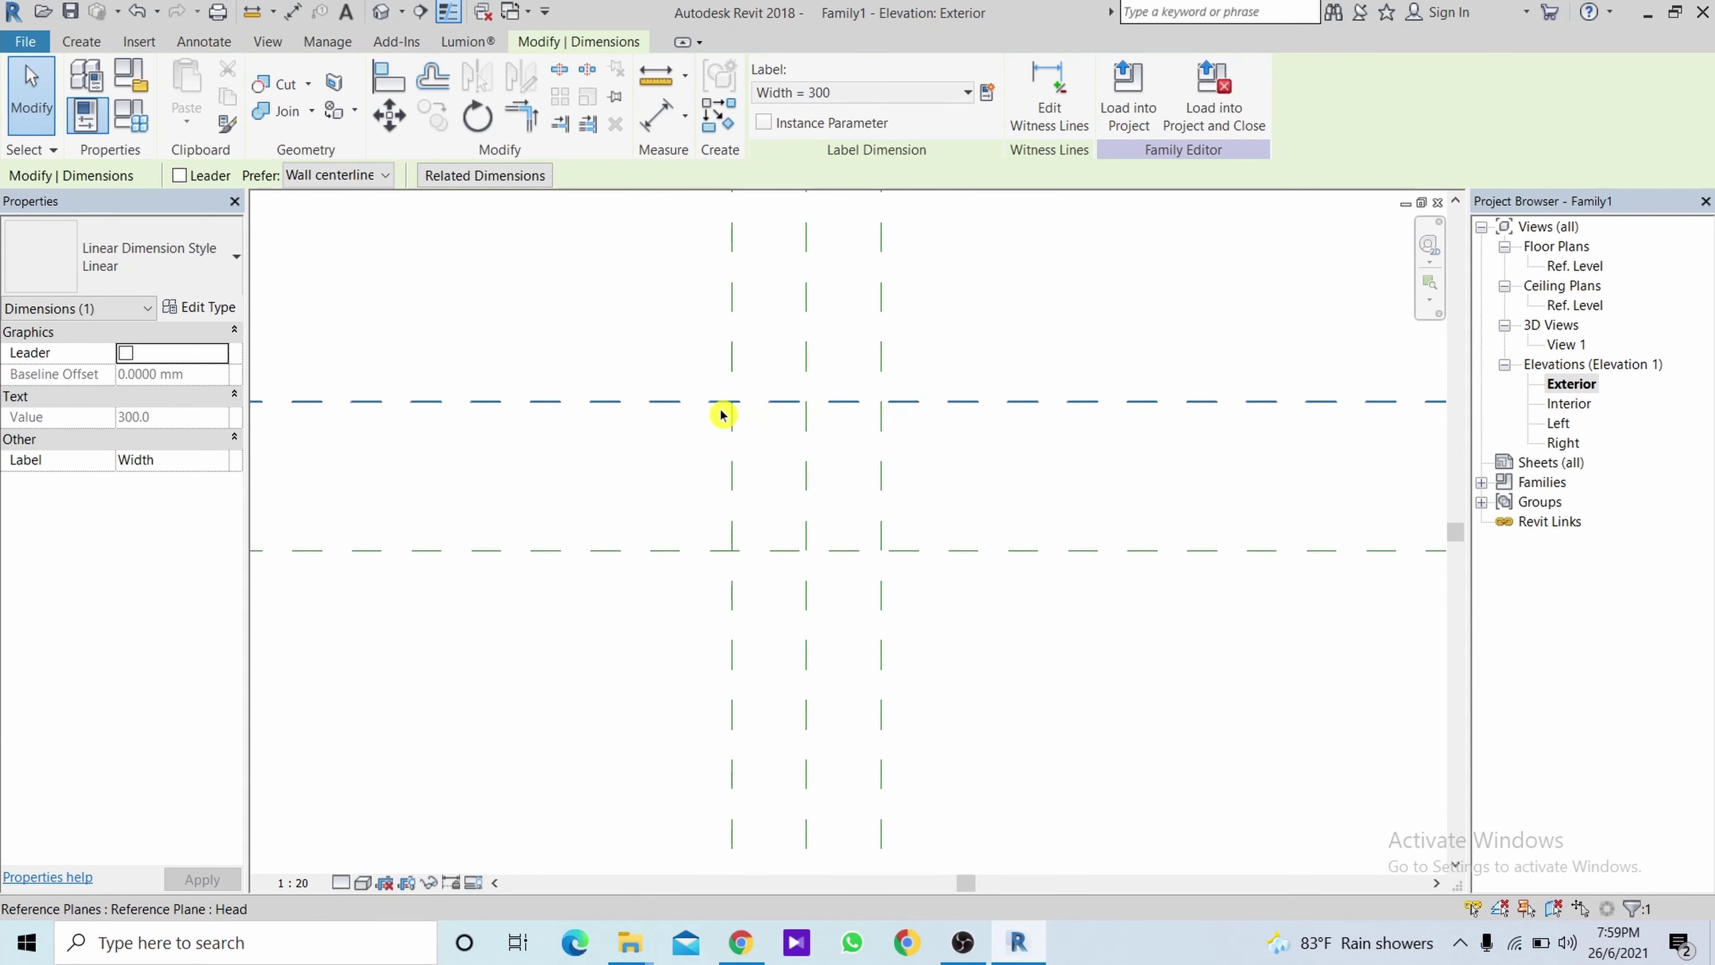
{"action": "scroll", "coordinate": [695, 425], "scroll_direction": "down", "scroll_amount": 2}
{"action": "middle_click_drag", "start_coordinate": [601, 474], "coordinate": [847, 531]}
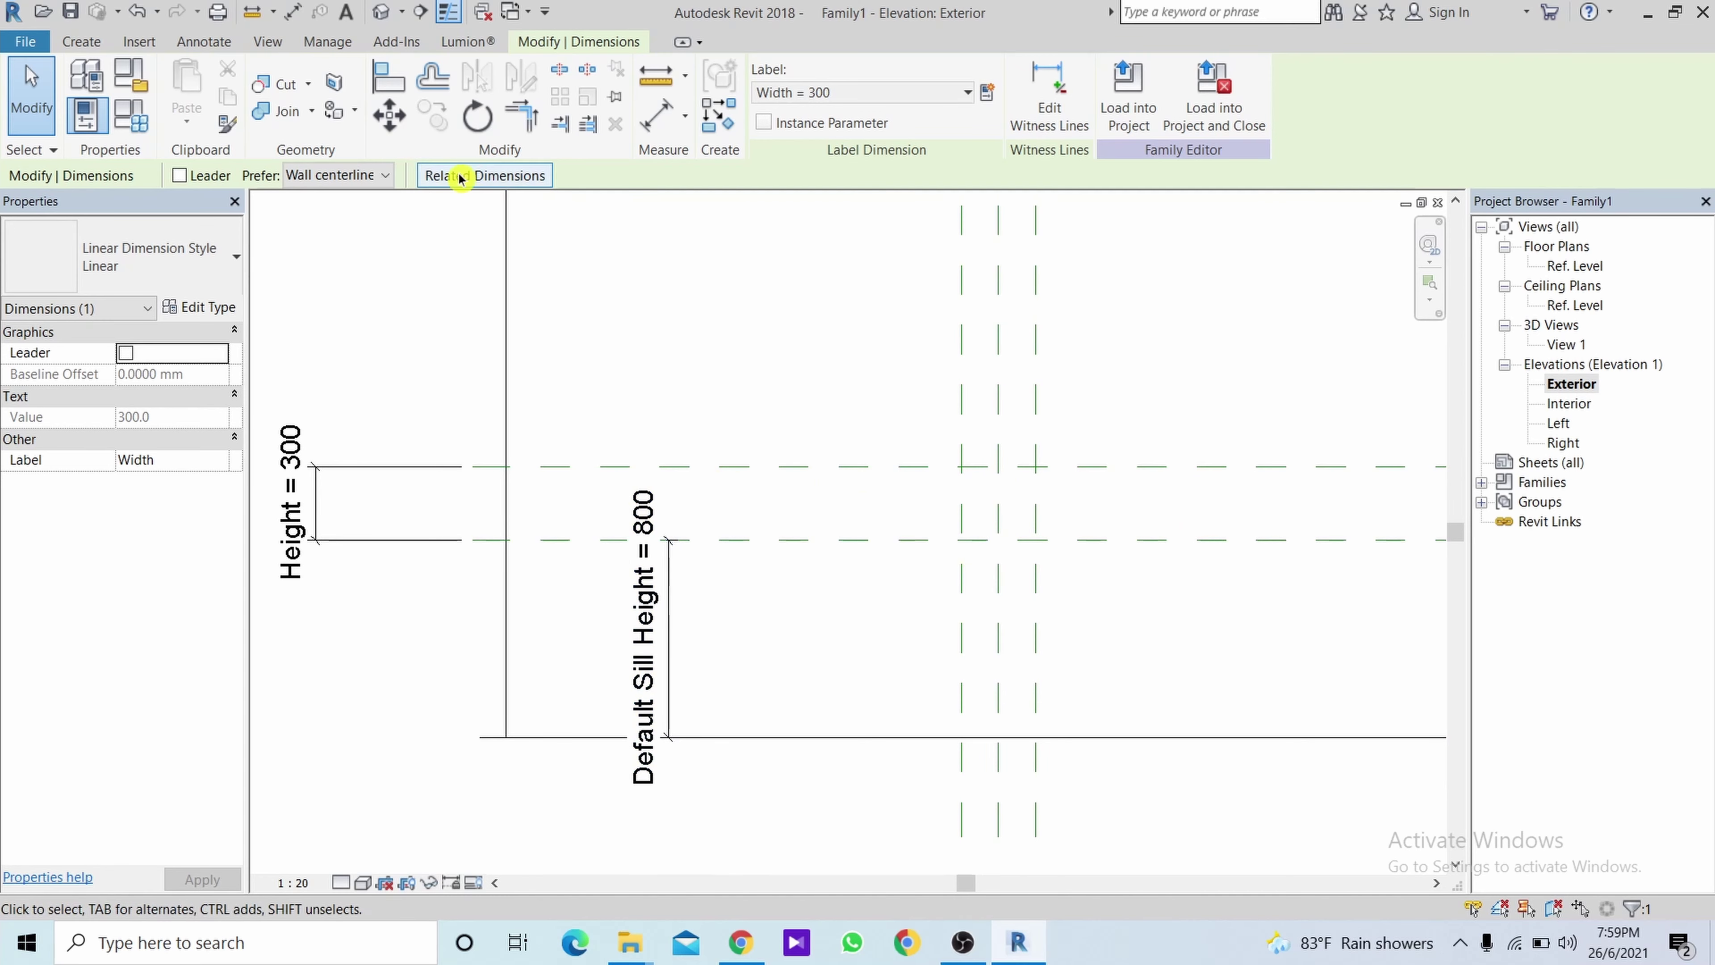
{"action": "left_click", "coordinate": [82, 42]}
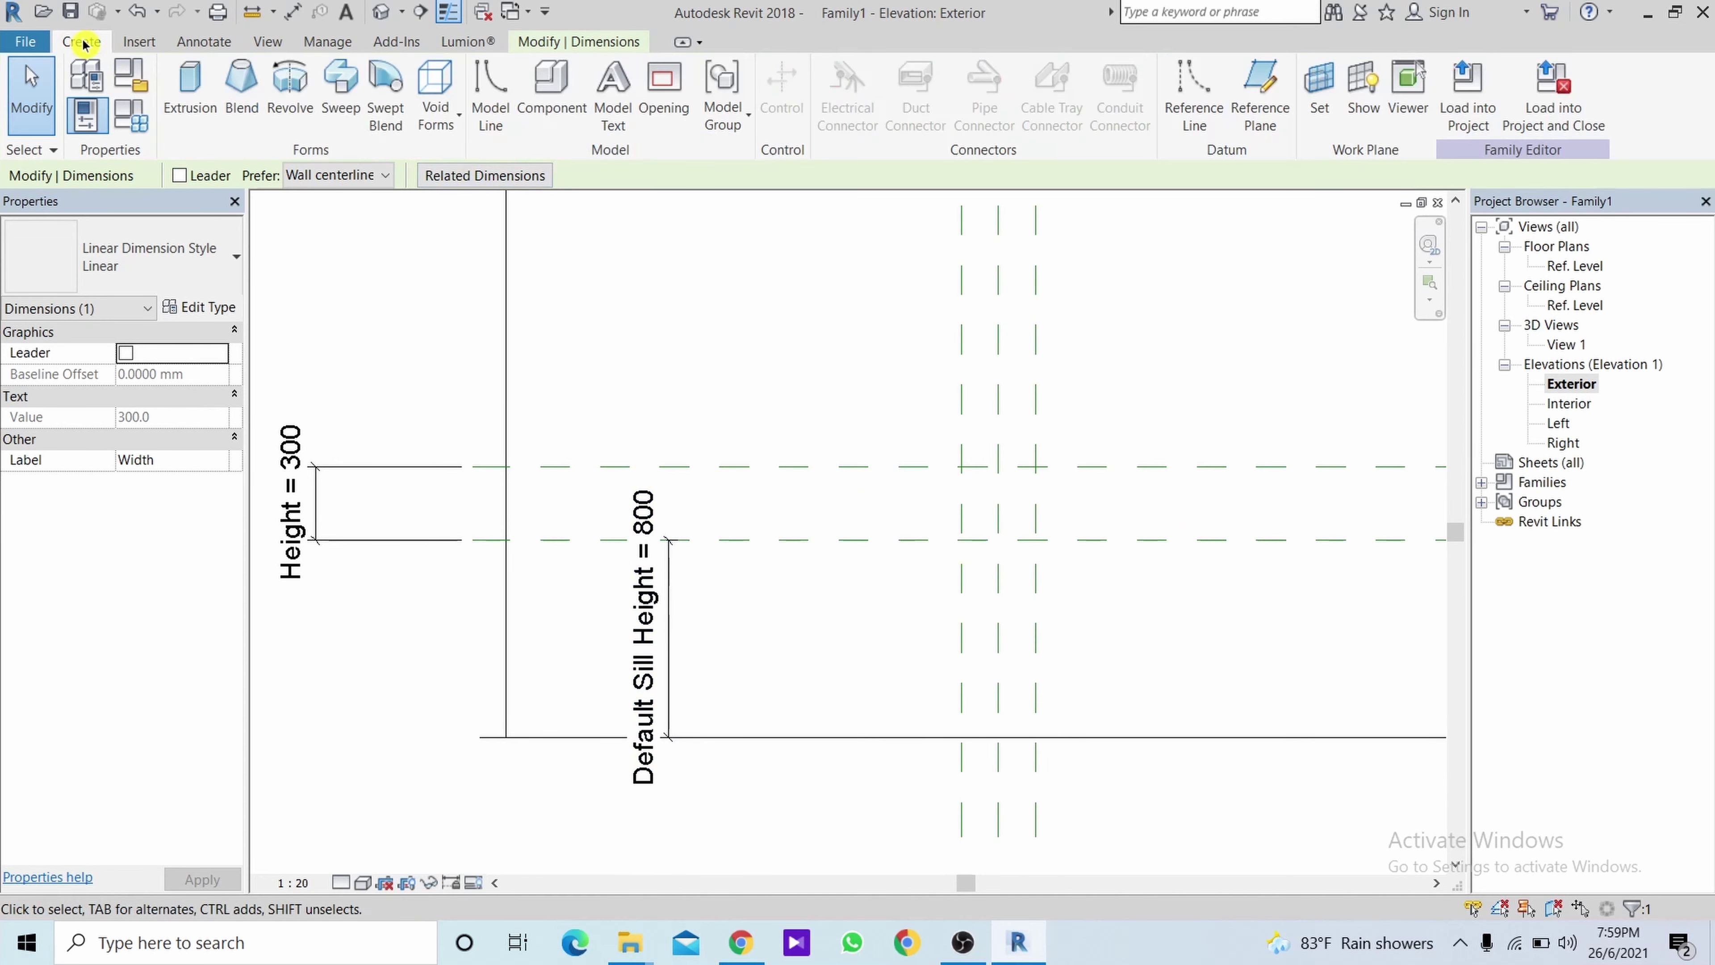
Sketch a 300 × 300 rectangular opening between the reference plane intersections.
{"action": "left_click", "coordinate": [665, 100]}
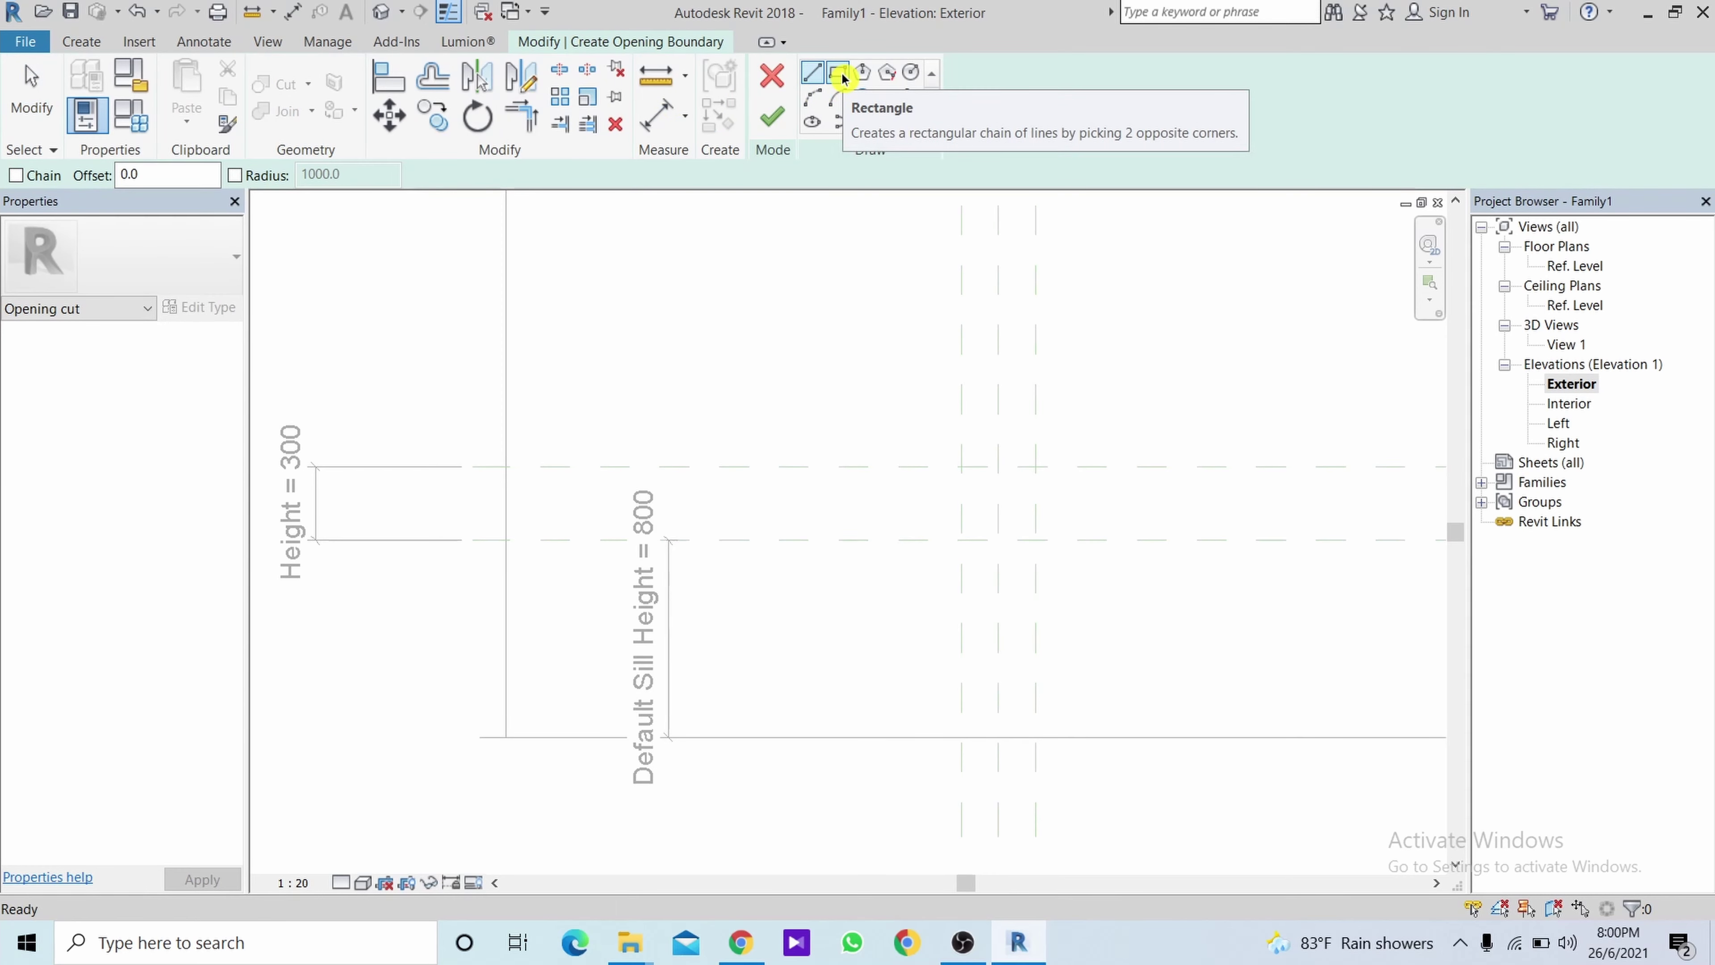
{"action": "left_click", "coordinate": [838, 73]}
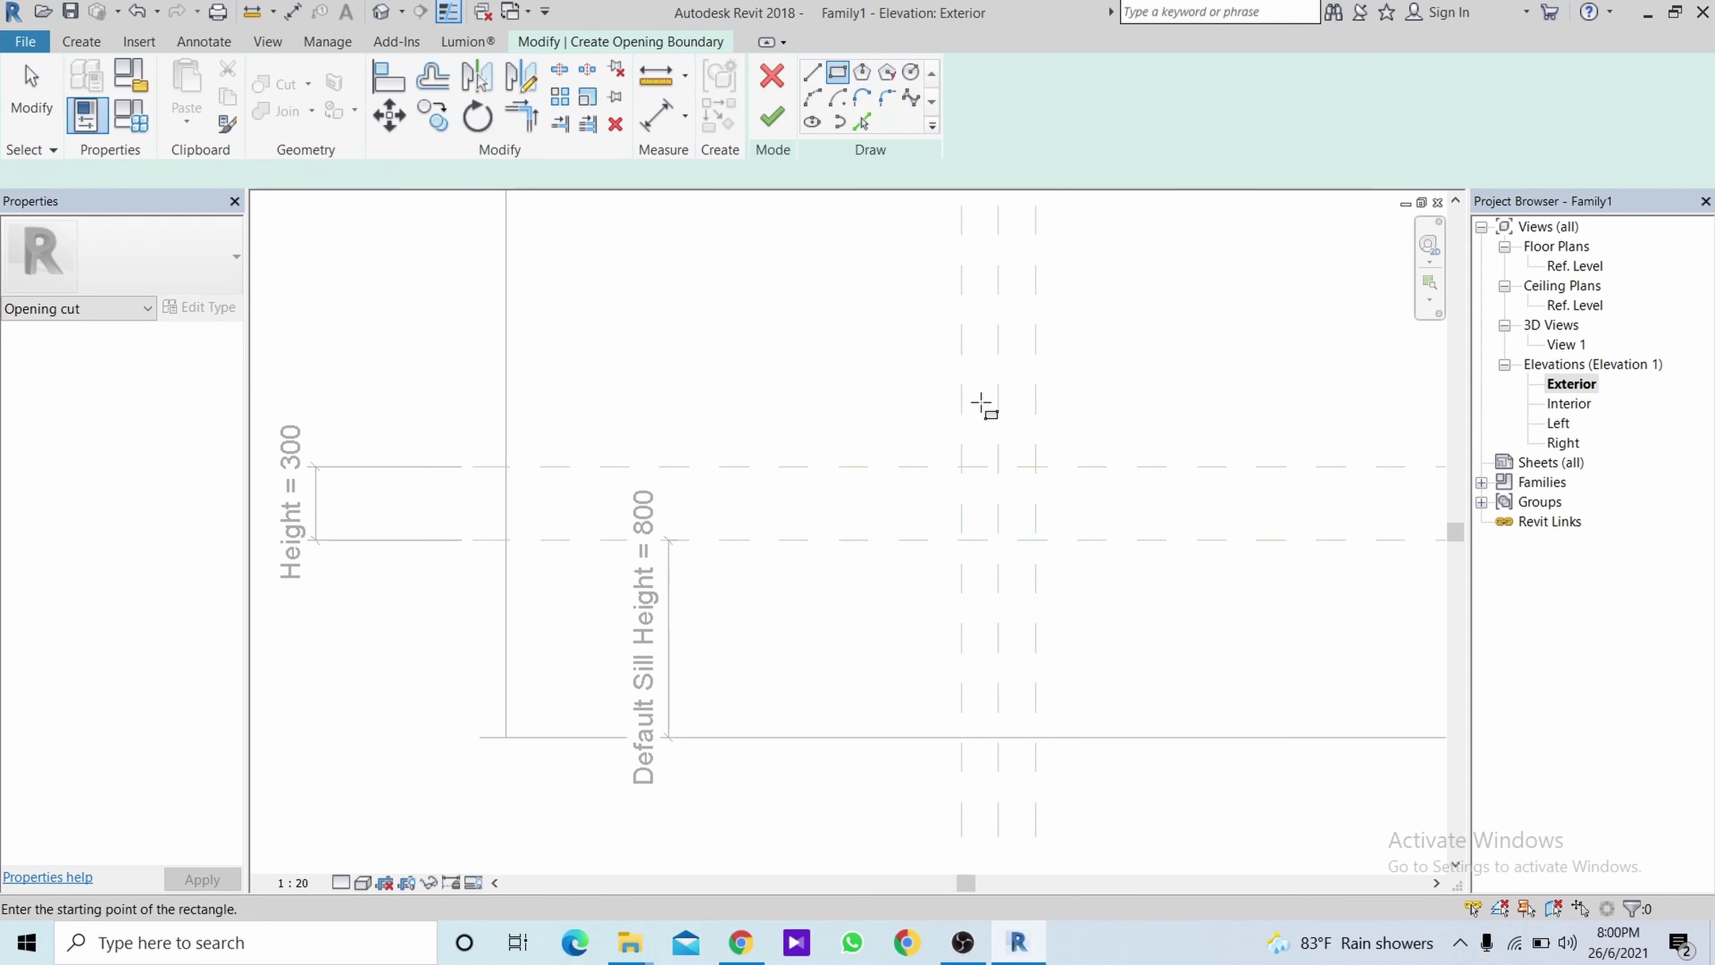
{"action": "left_click", "coordinate": [962, 467]}
{"action": "left_click", "coordinate": [1035, 540]}
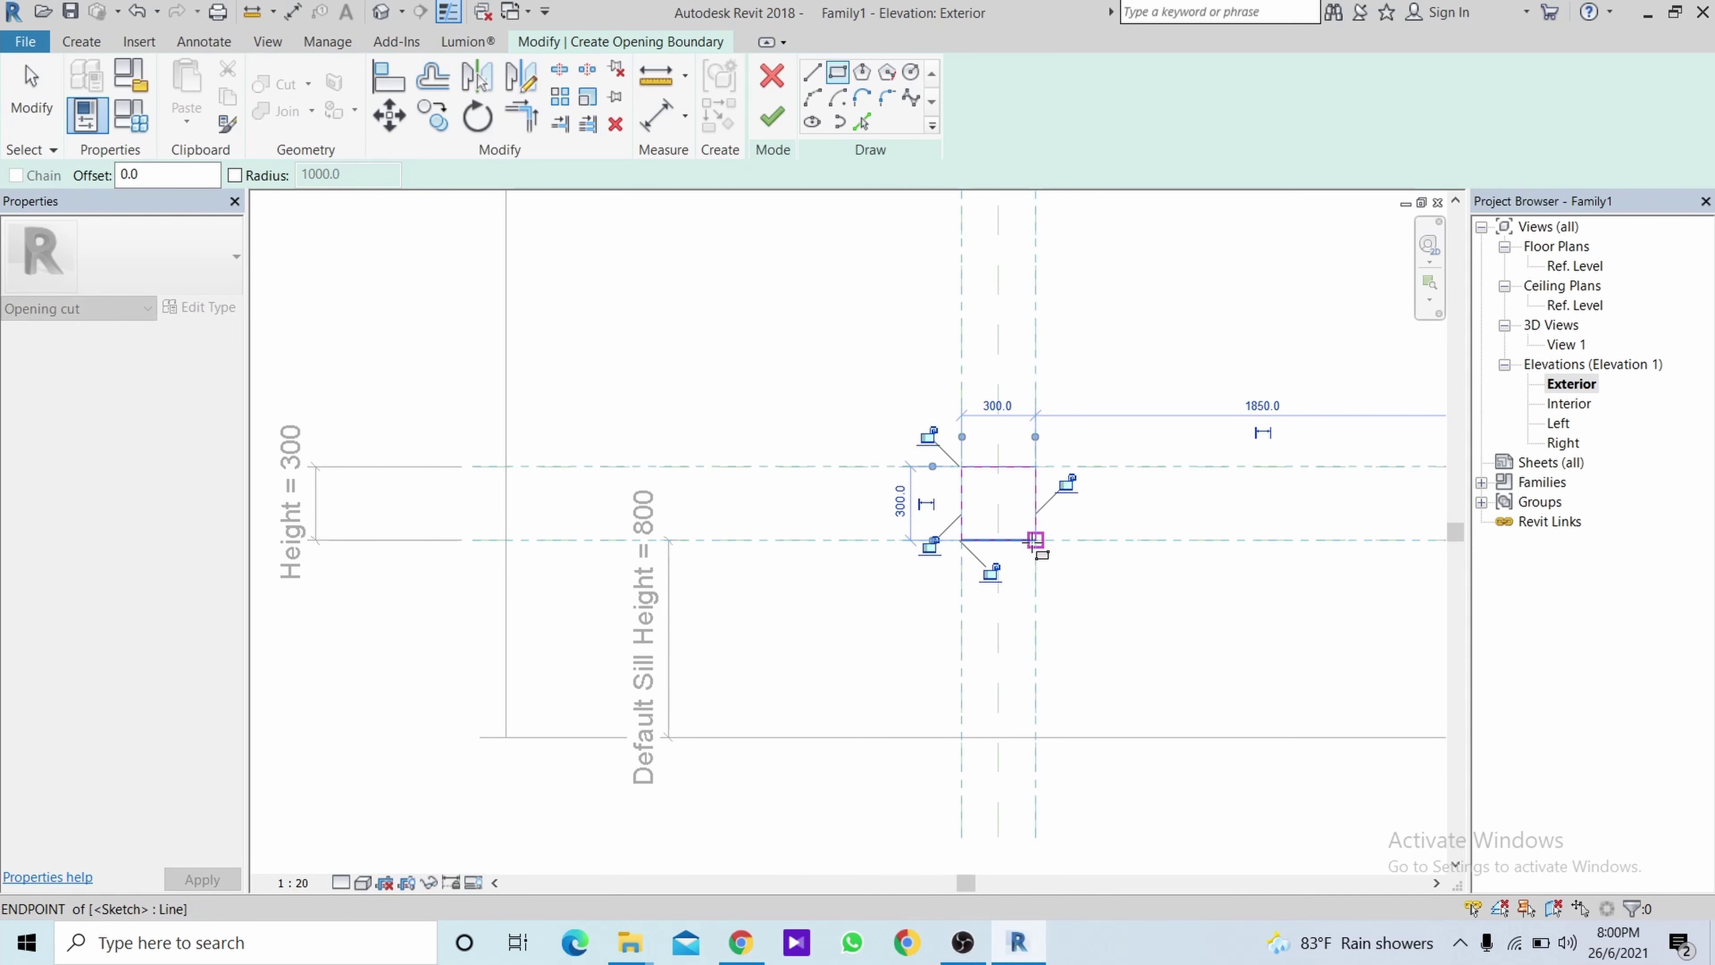
Lock the opening's four edges to the reference planes and finish the cut.
{"action": "left_click", "coordinate": [1065, 481]}
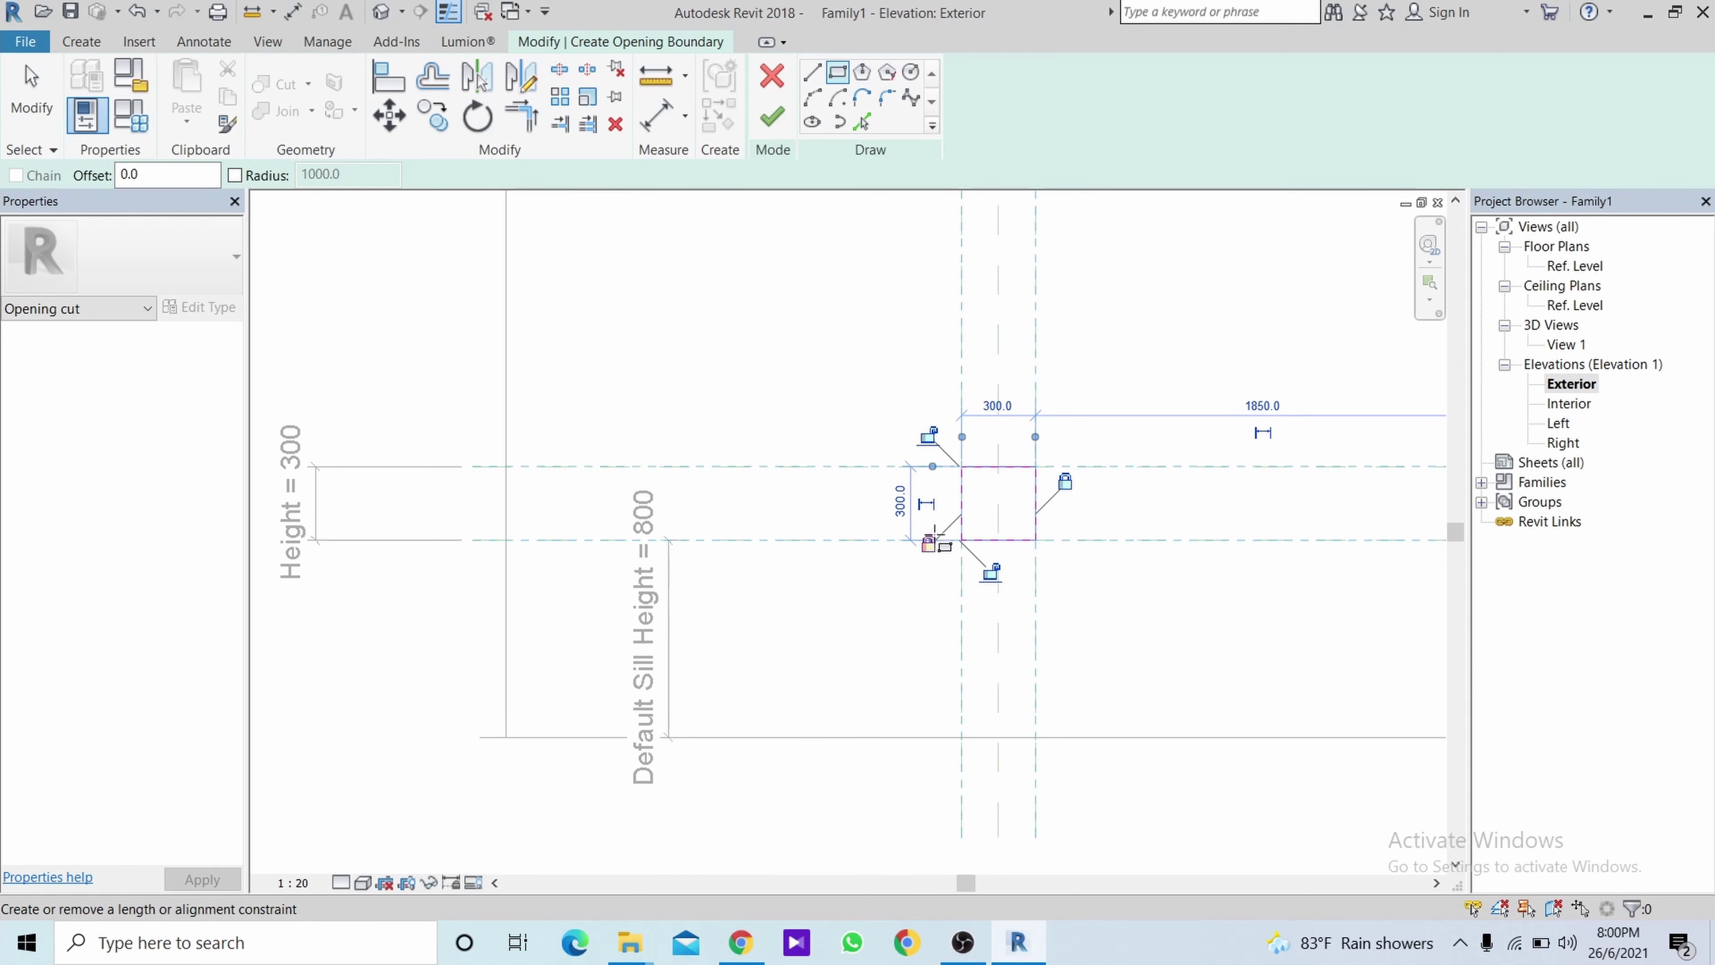
{"action": "left_click", "coordinate": [930, 541]}
{"action": "left_click", "coordinate": [927, 434]}
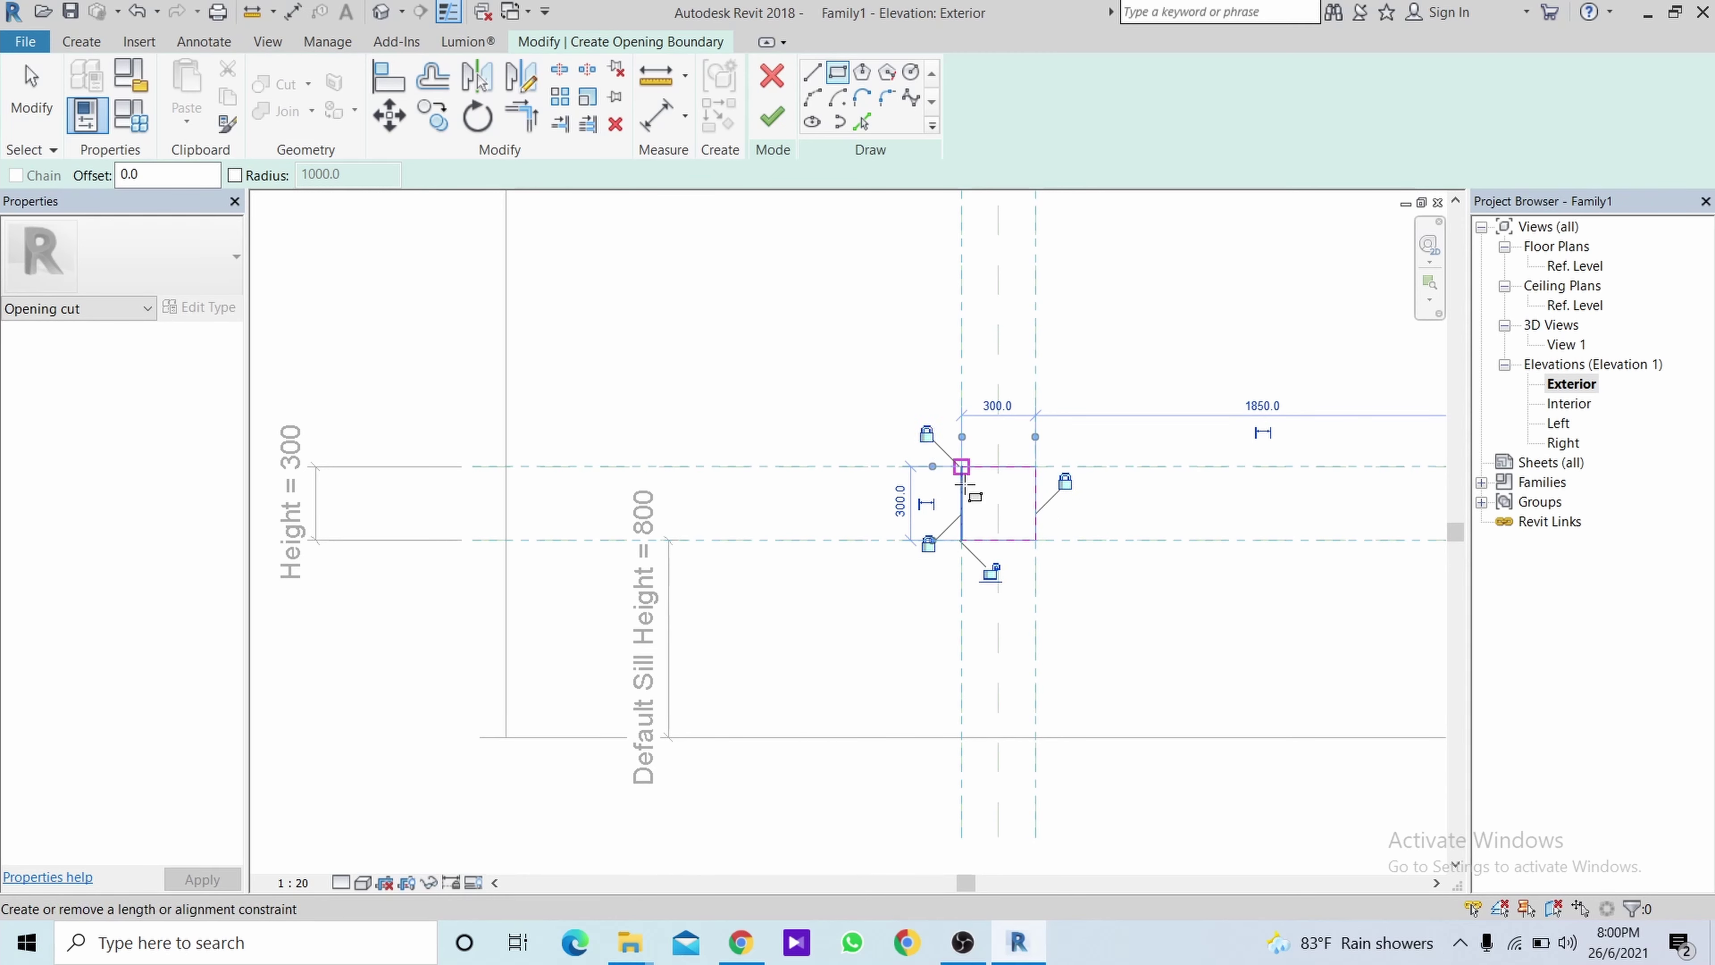
{"action": "left_click", "coordinate": [991, 572]}
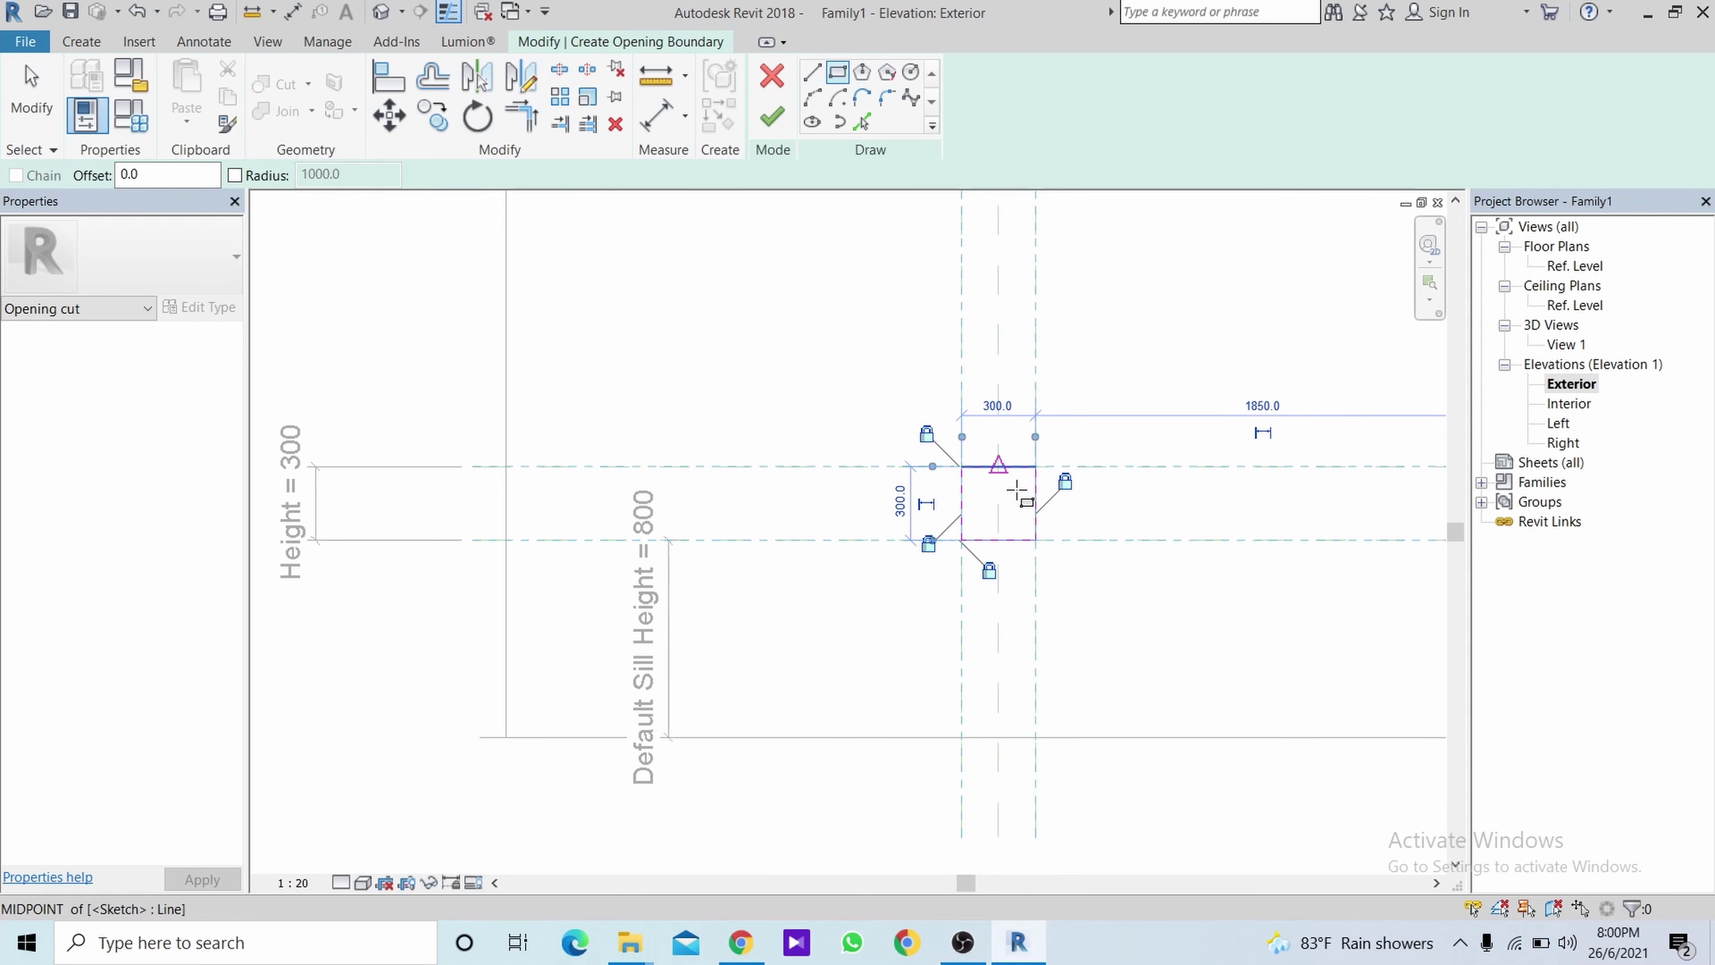
{"action": "left_click", "coordinate": [771, 120]}
{"action": "middle_click_drag", "start_coordinate": [735, 496], "coordinate": [681, 424]}
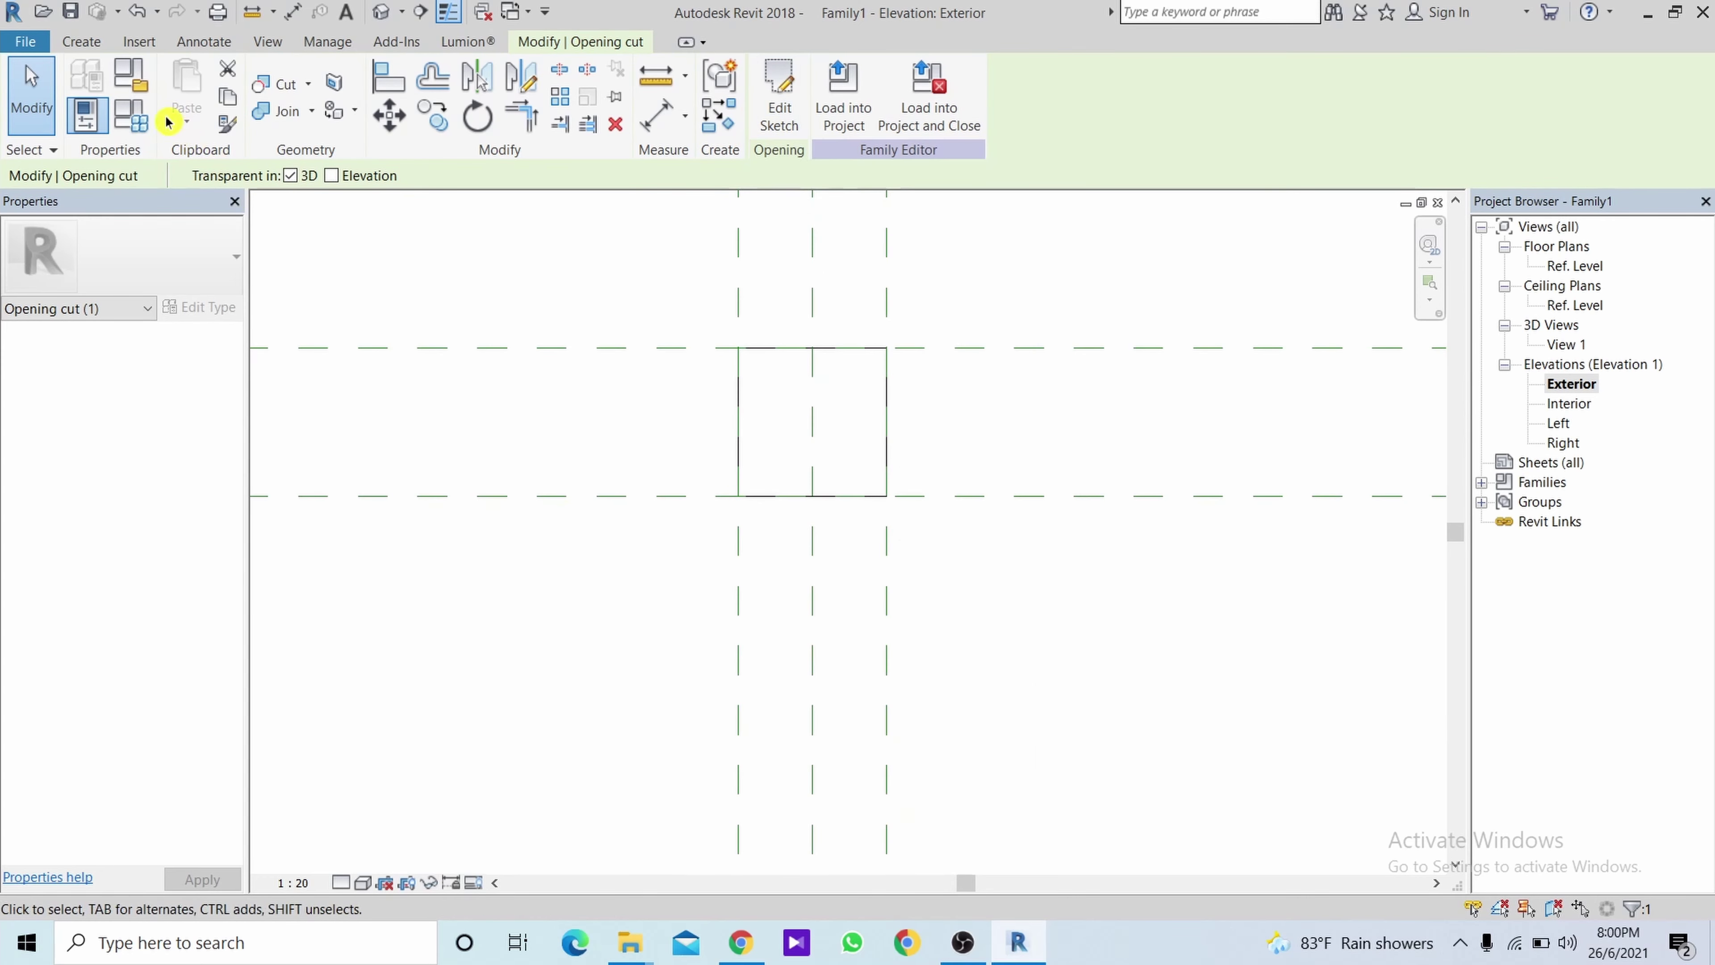
{"action": "left_click", "coordinate": [81, 45]}
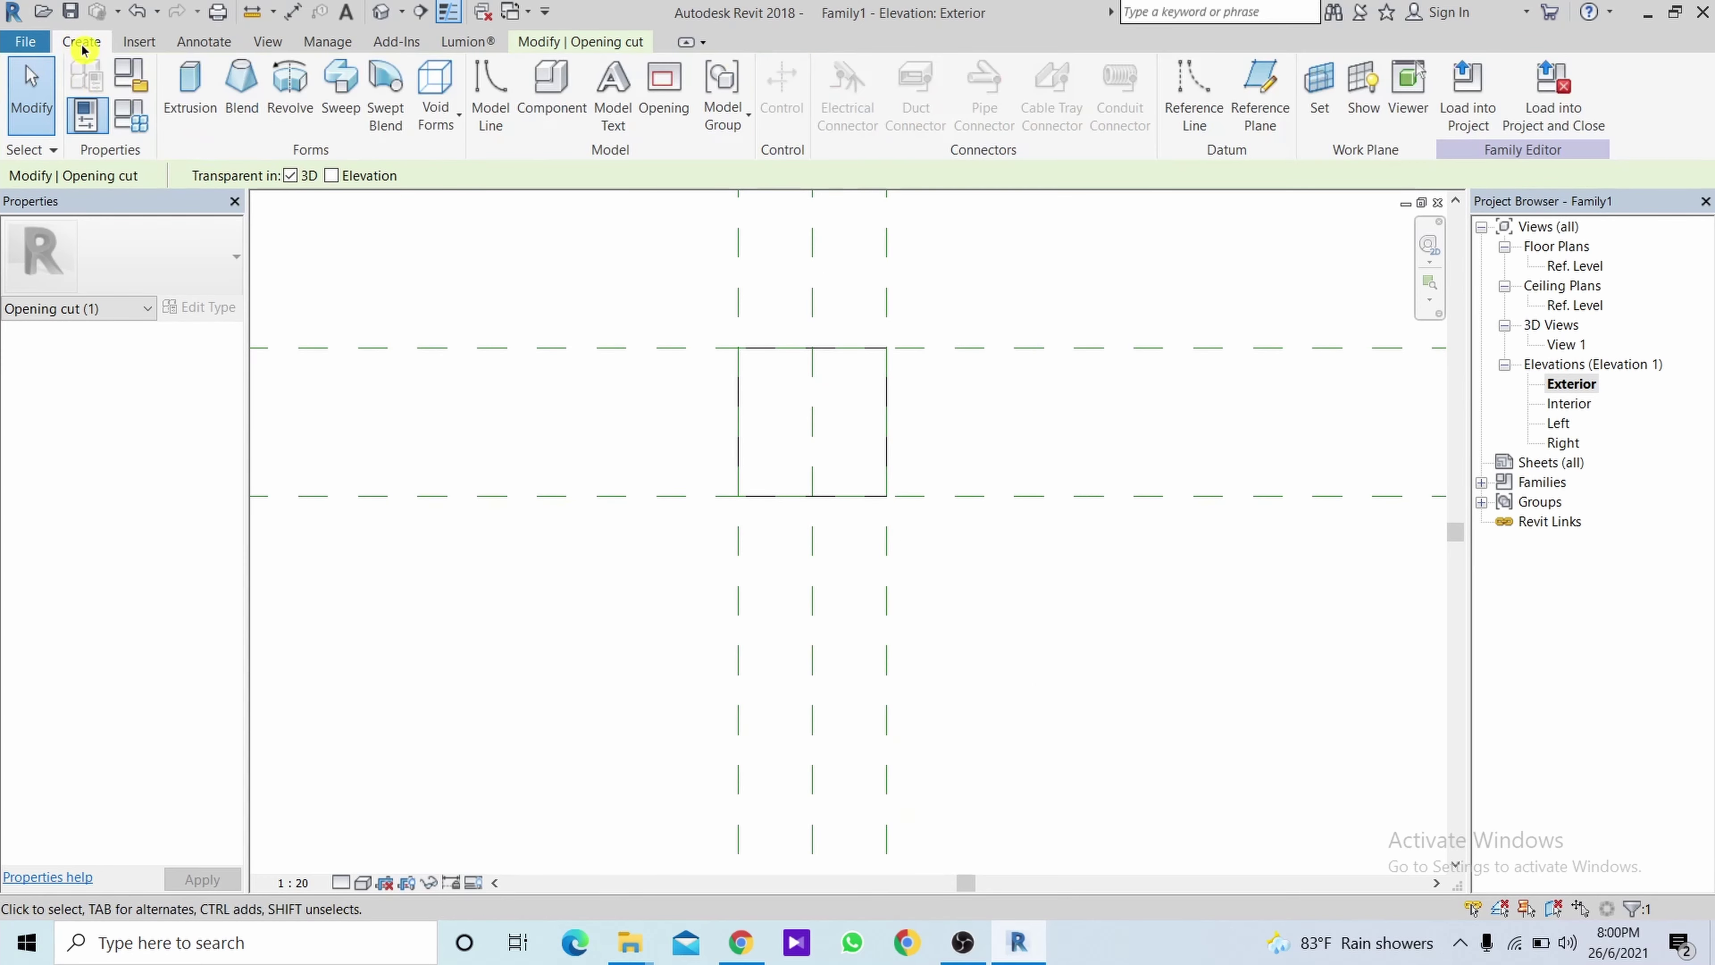
Sketch a 300 × 300 rectangular extrusion profile over the square opening.
{"action": "left_click", "coordinate": [190, 84]}
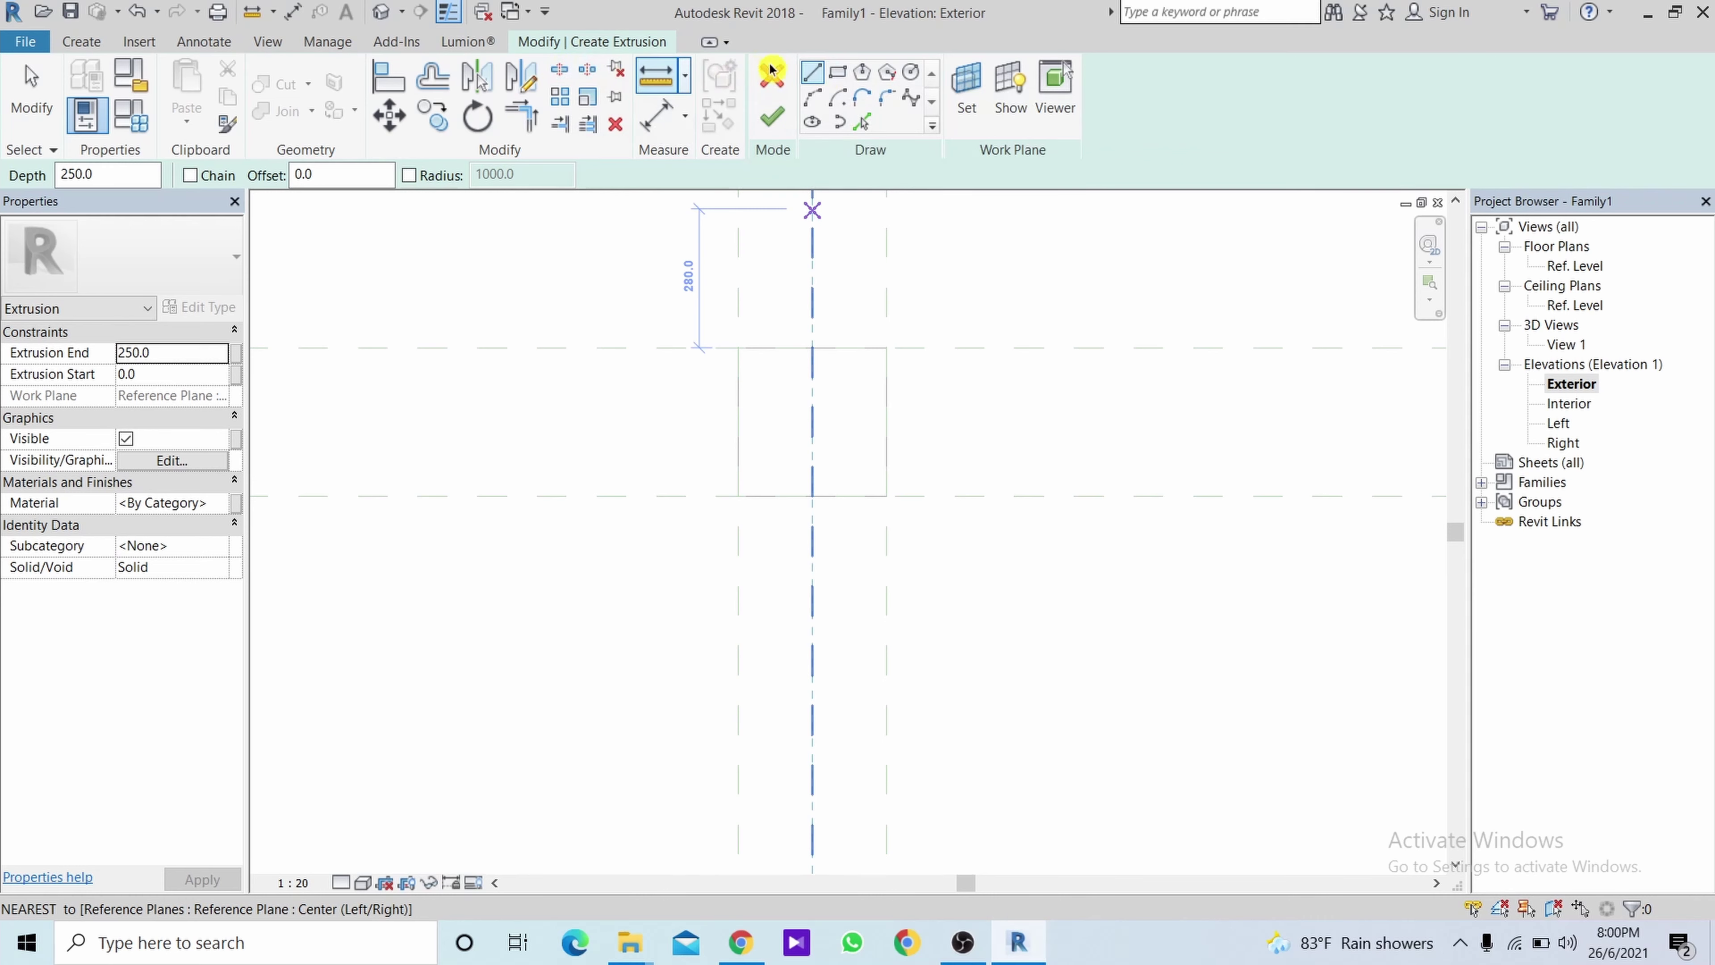
{"action": "left_click", "coordinate": [843, 76]}
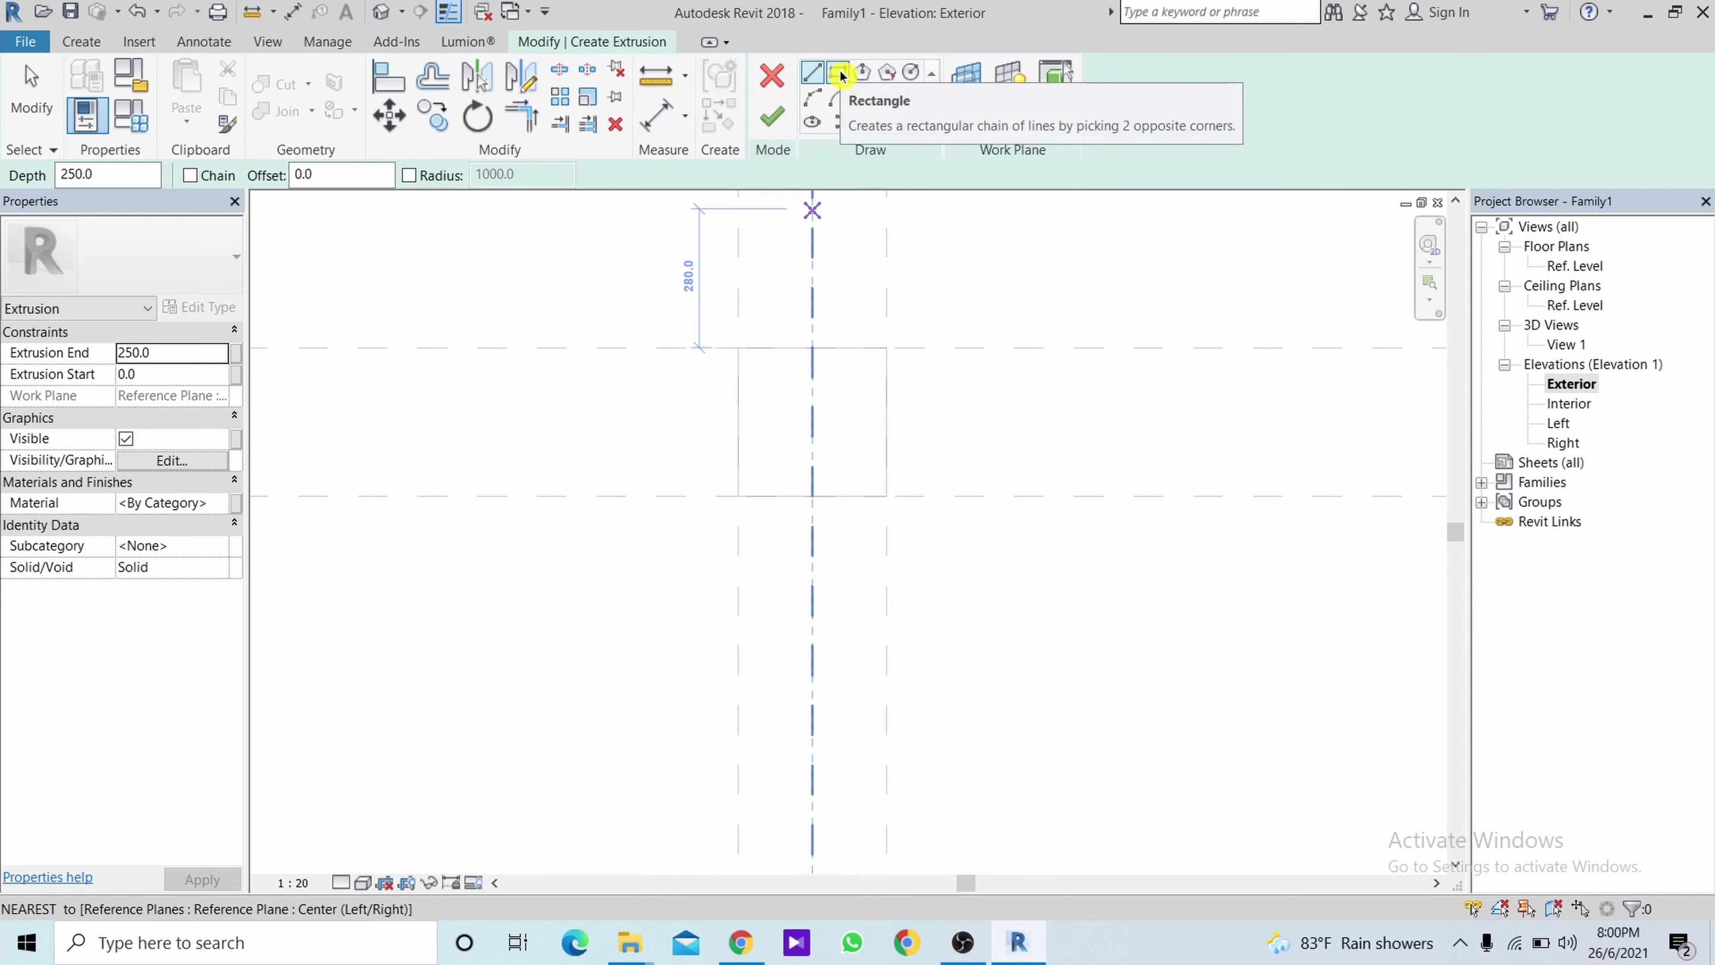
{"action": "left_click", "coordinate": [843, 76]}
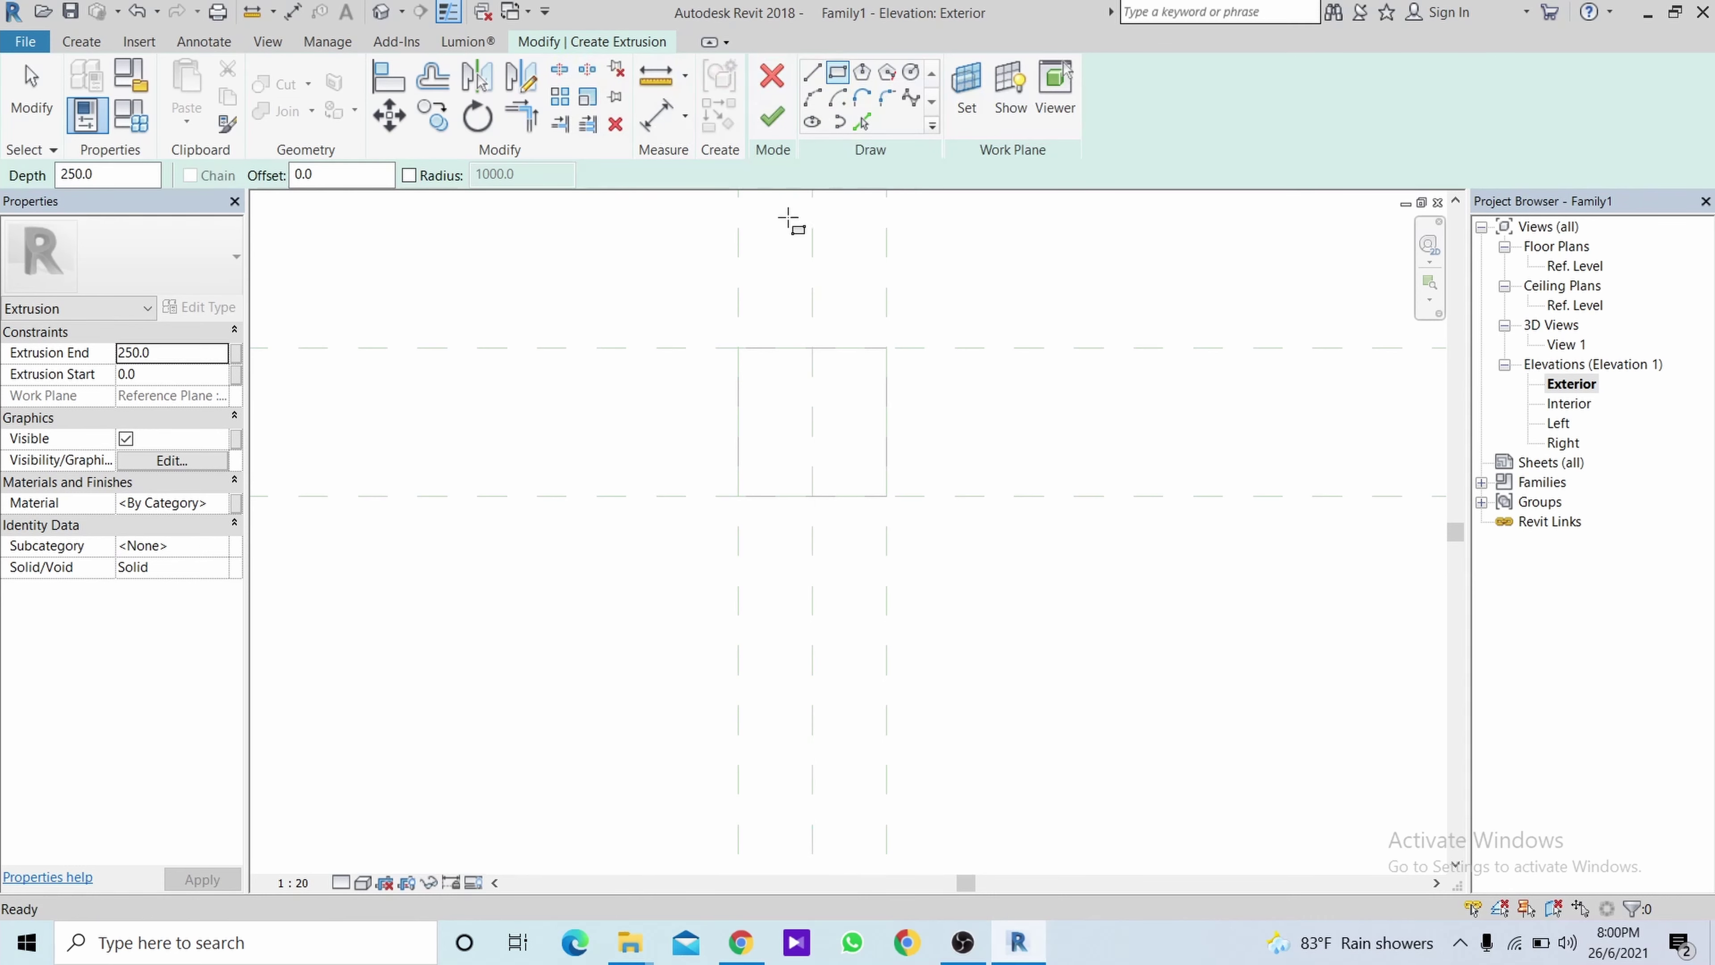
{"action": "left_click", "coordinate": [738, 348]}
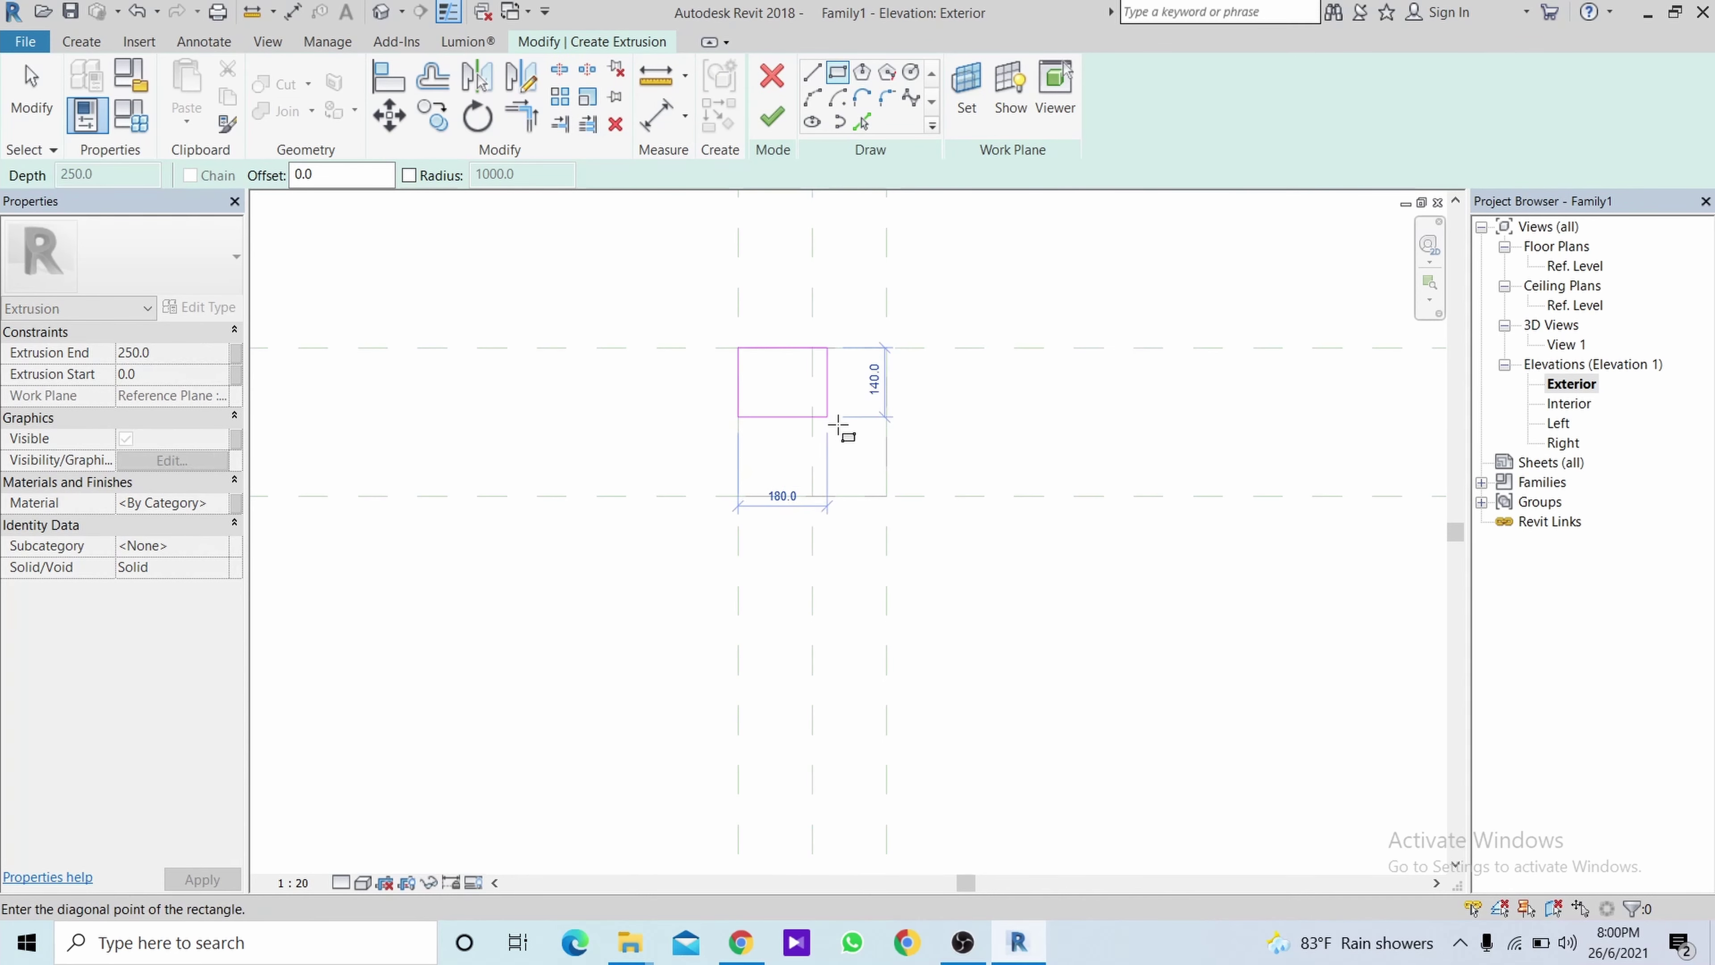
{"action": "left_click", "coordinate": [886, 497]}
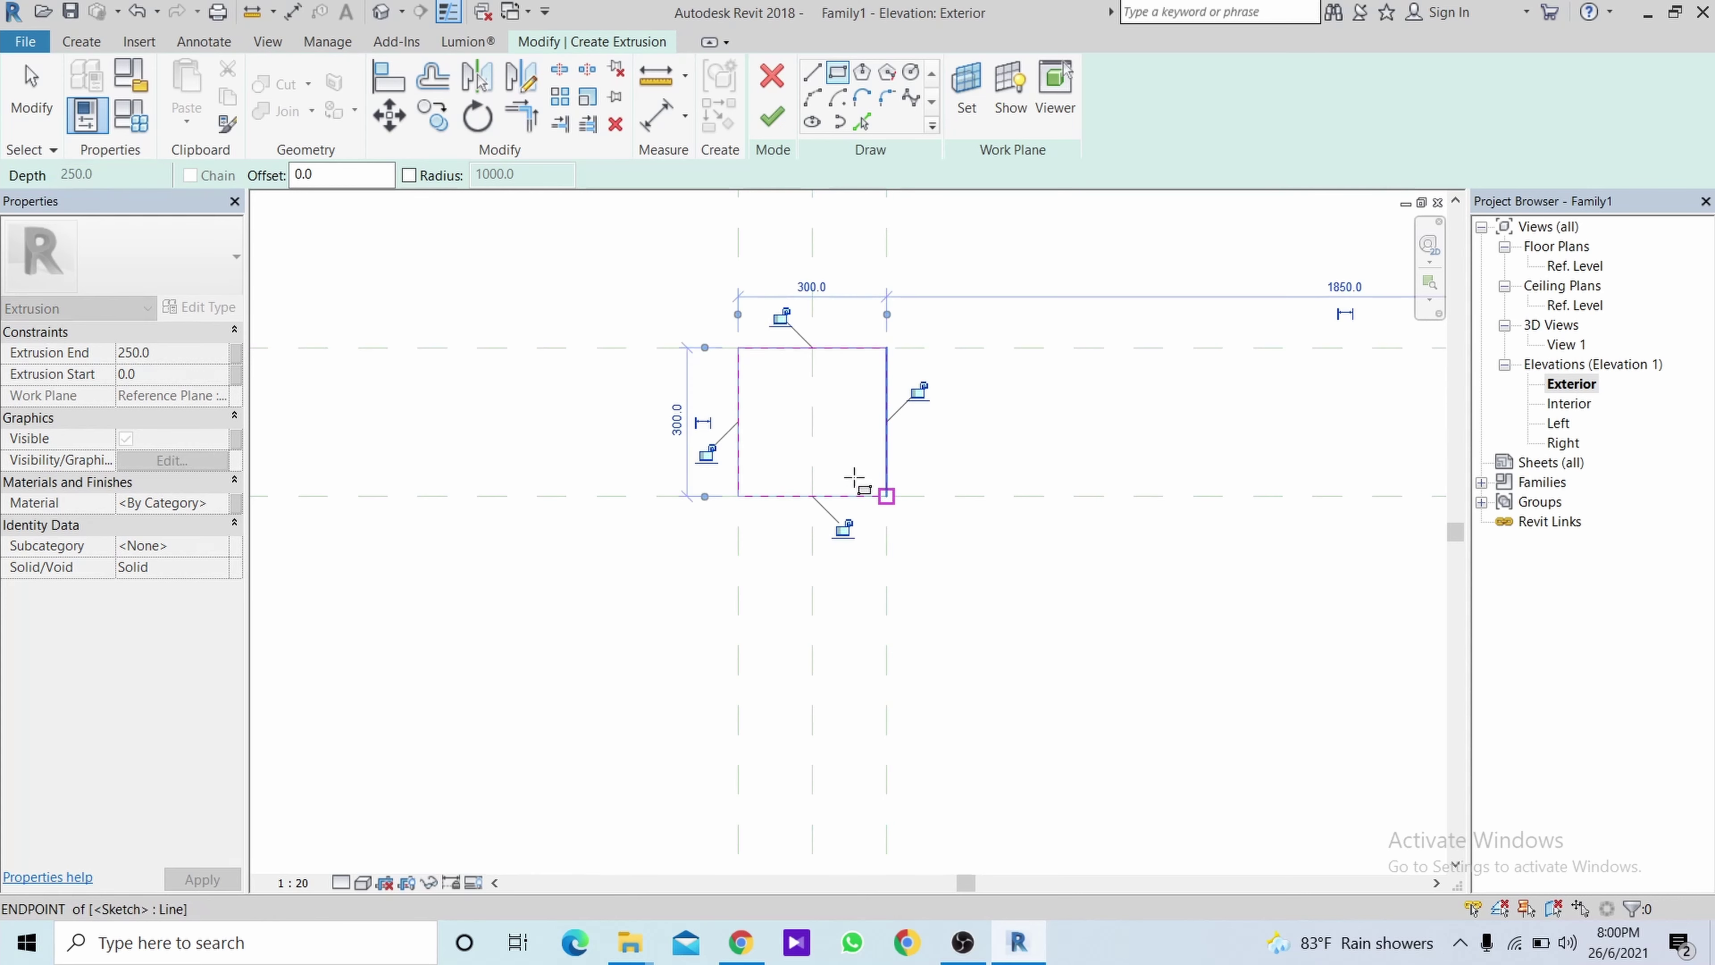
Lock the profile's four edges to the reference planes and finish the 250-deep extrusion.
{"action": "left_click", "coordinate": [782, 318]}
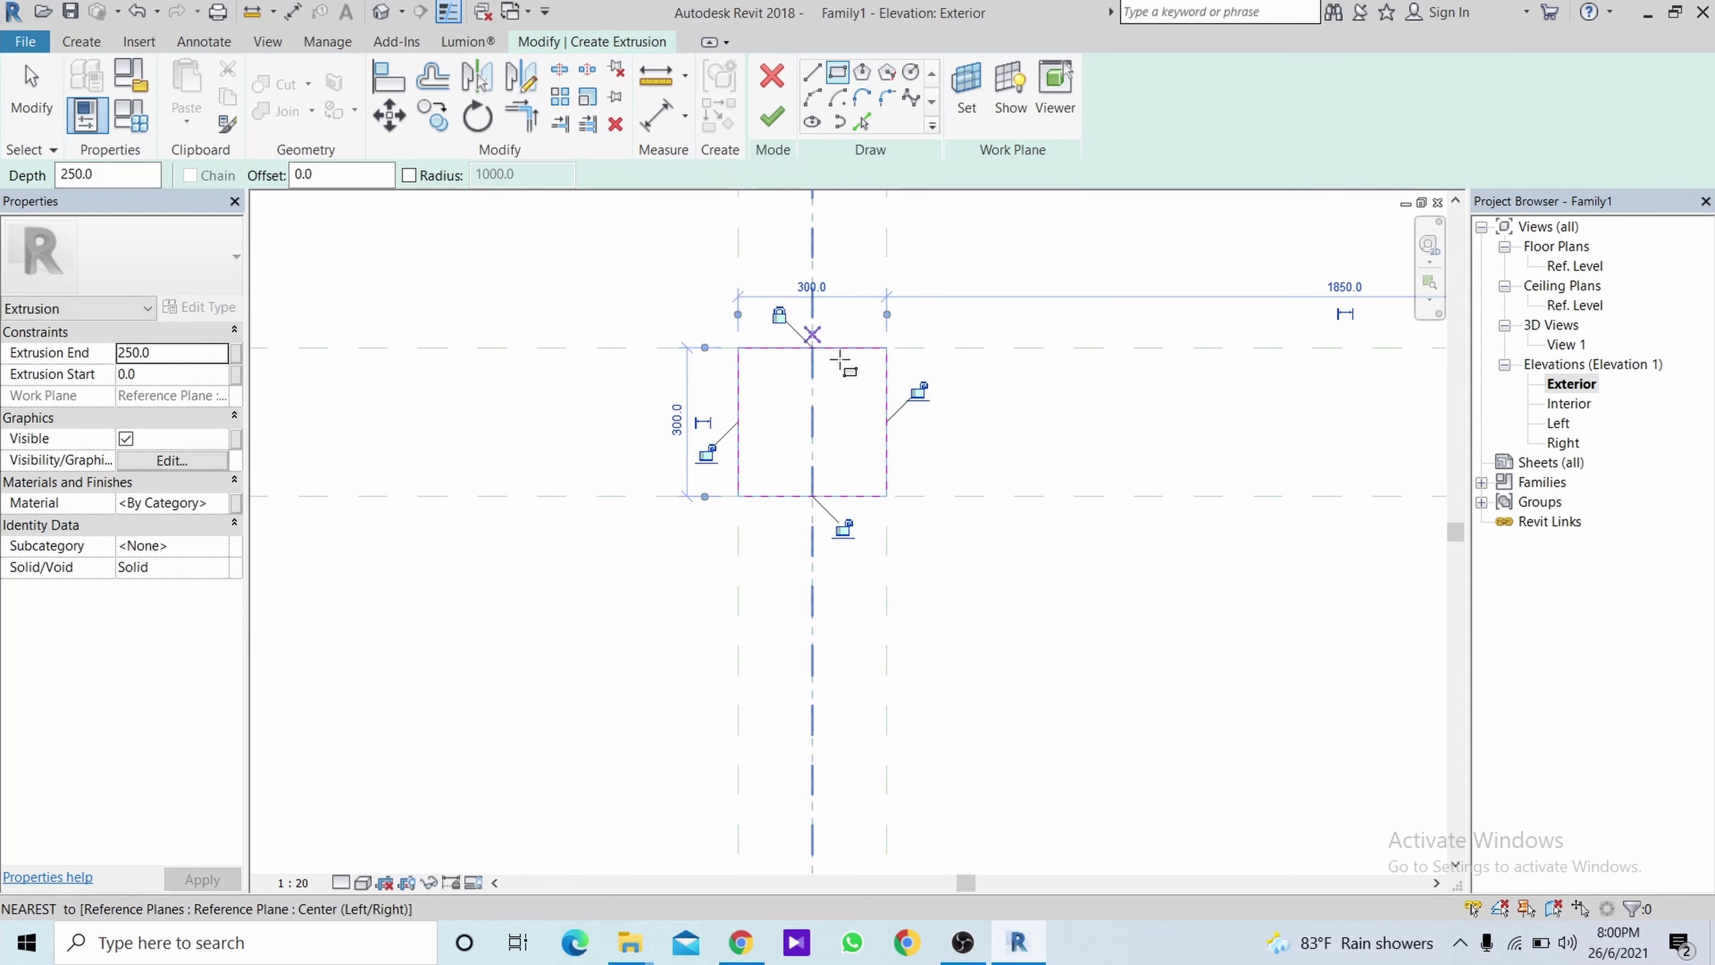
{"action": "left_click", "coordinate": [920, 392]}
{"action": "left_click", "coordinate": [842, 527]}
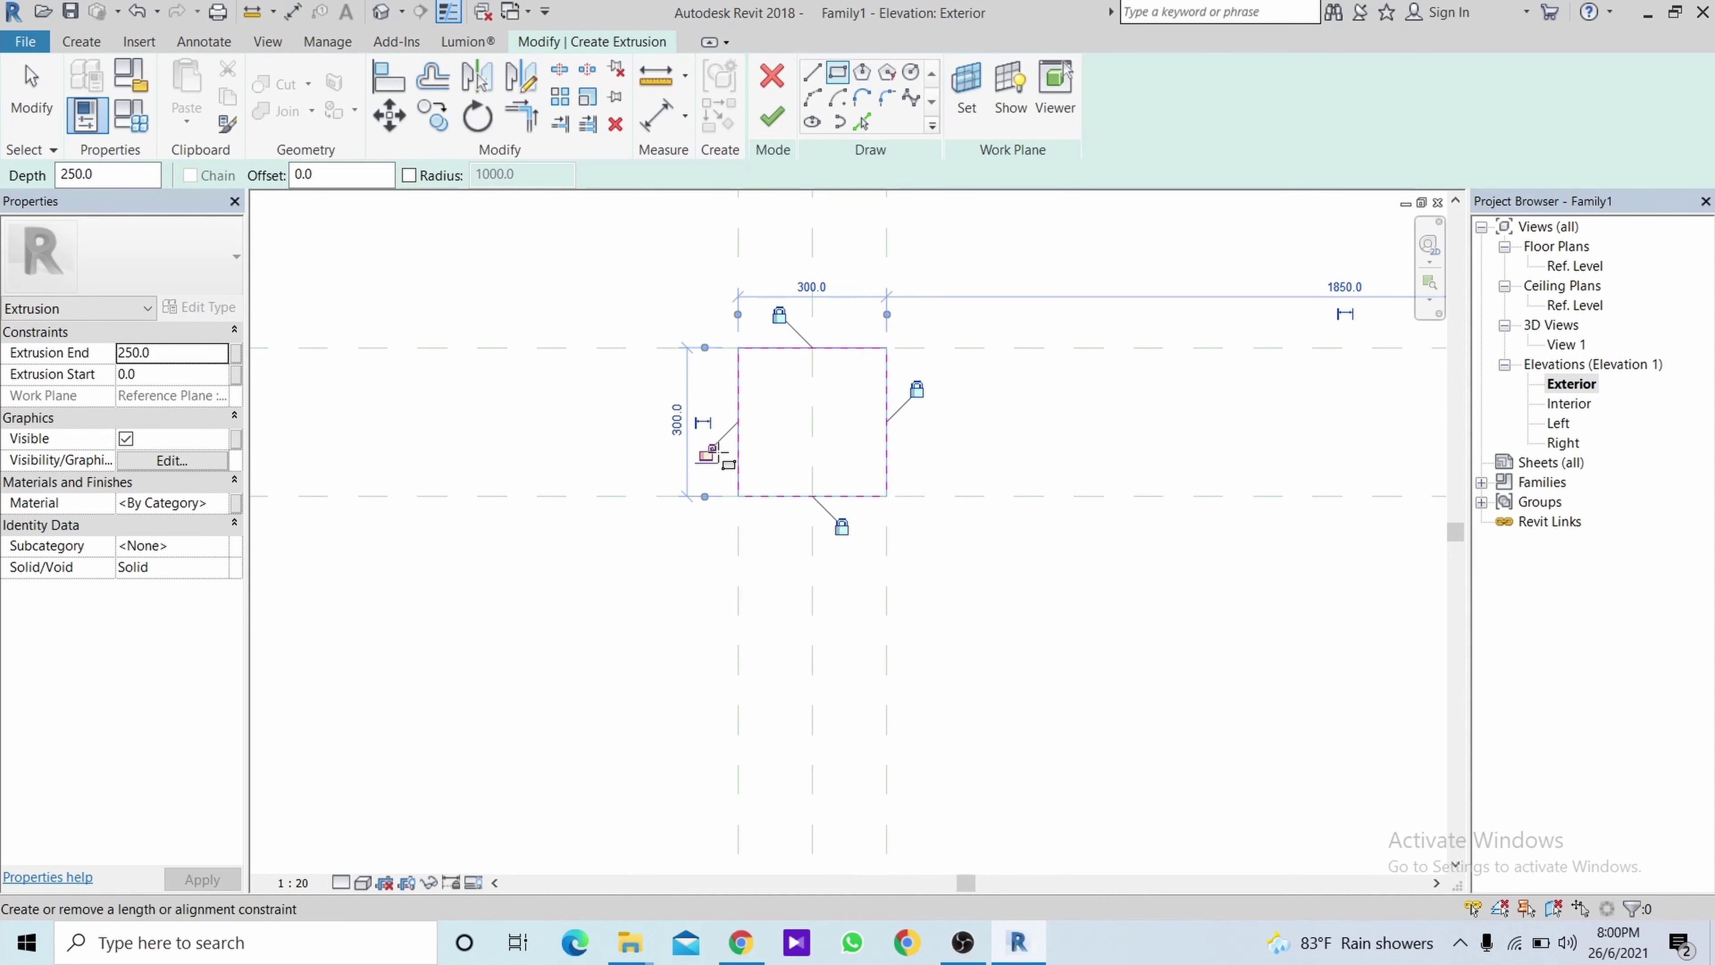
{"action": "left_click", "coordinate": [709, 454]}
{"action": "left_click", "coordinate": [772, 116]}
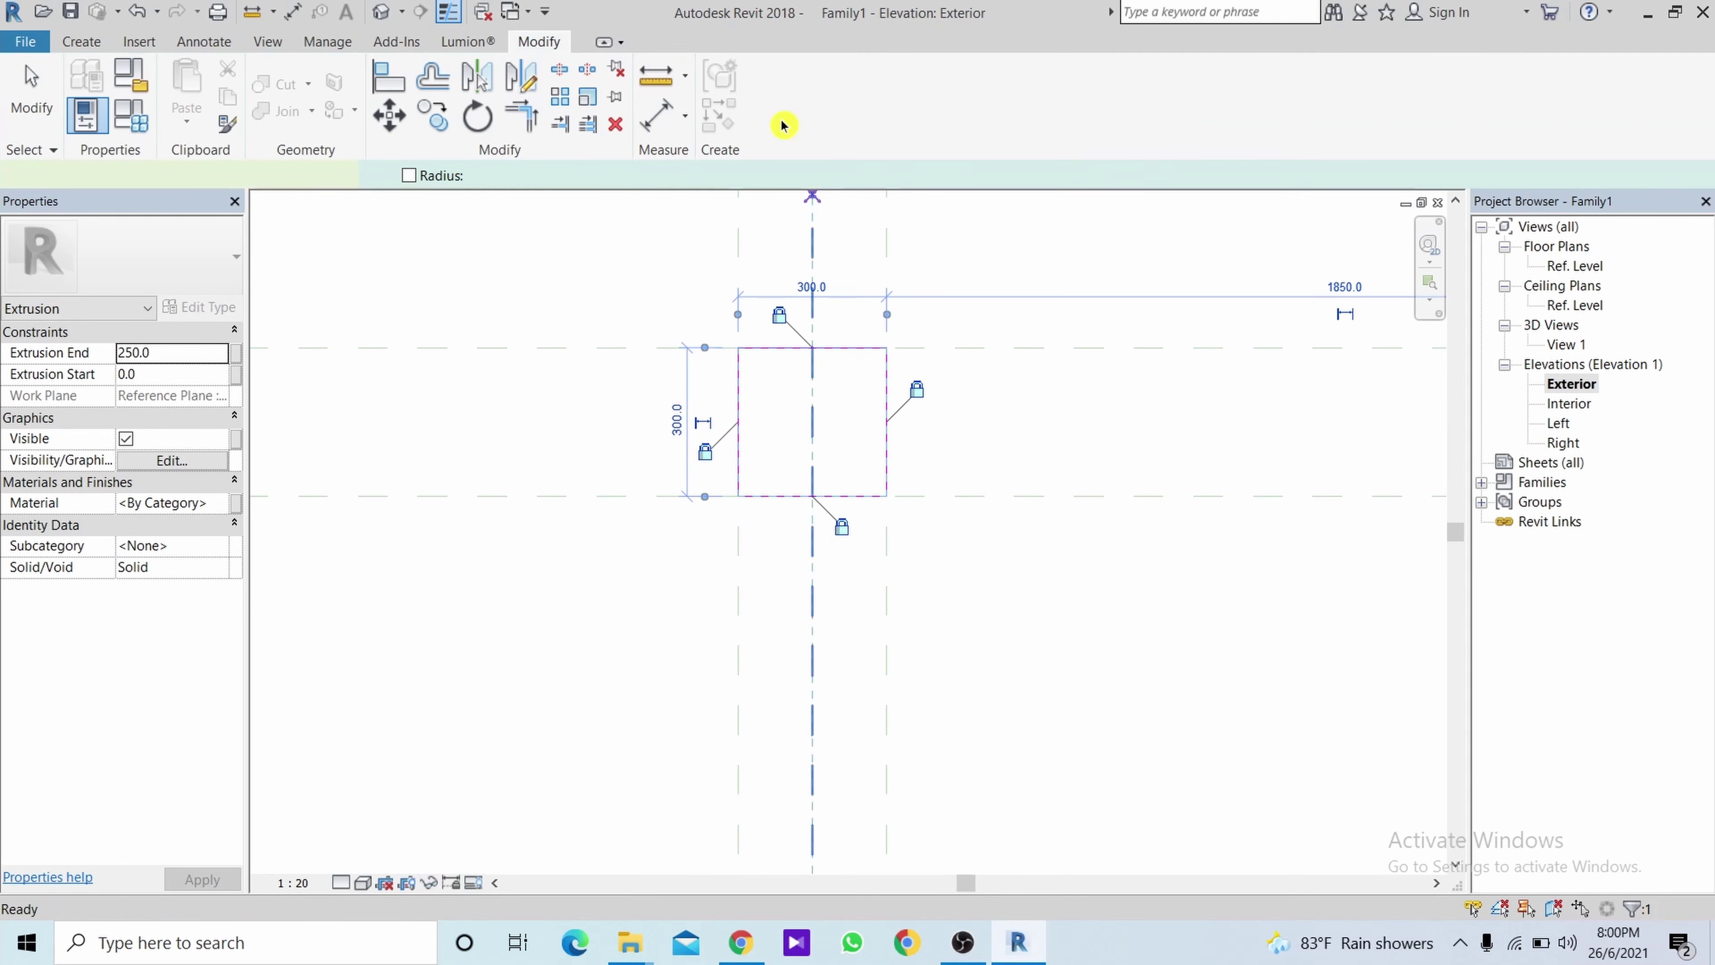
In the Left elevation, drag the extrusion face so it runs from 39.5 to 170.0.
{"action": "double_click", "coordinate": [1561, 424]}
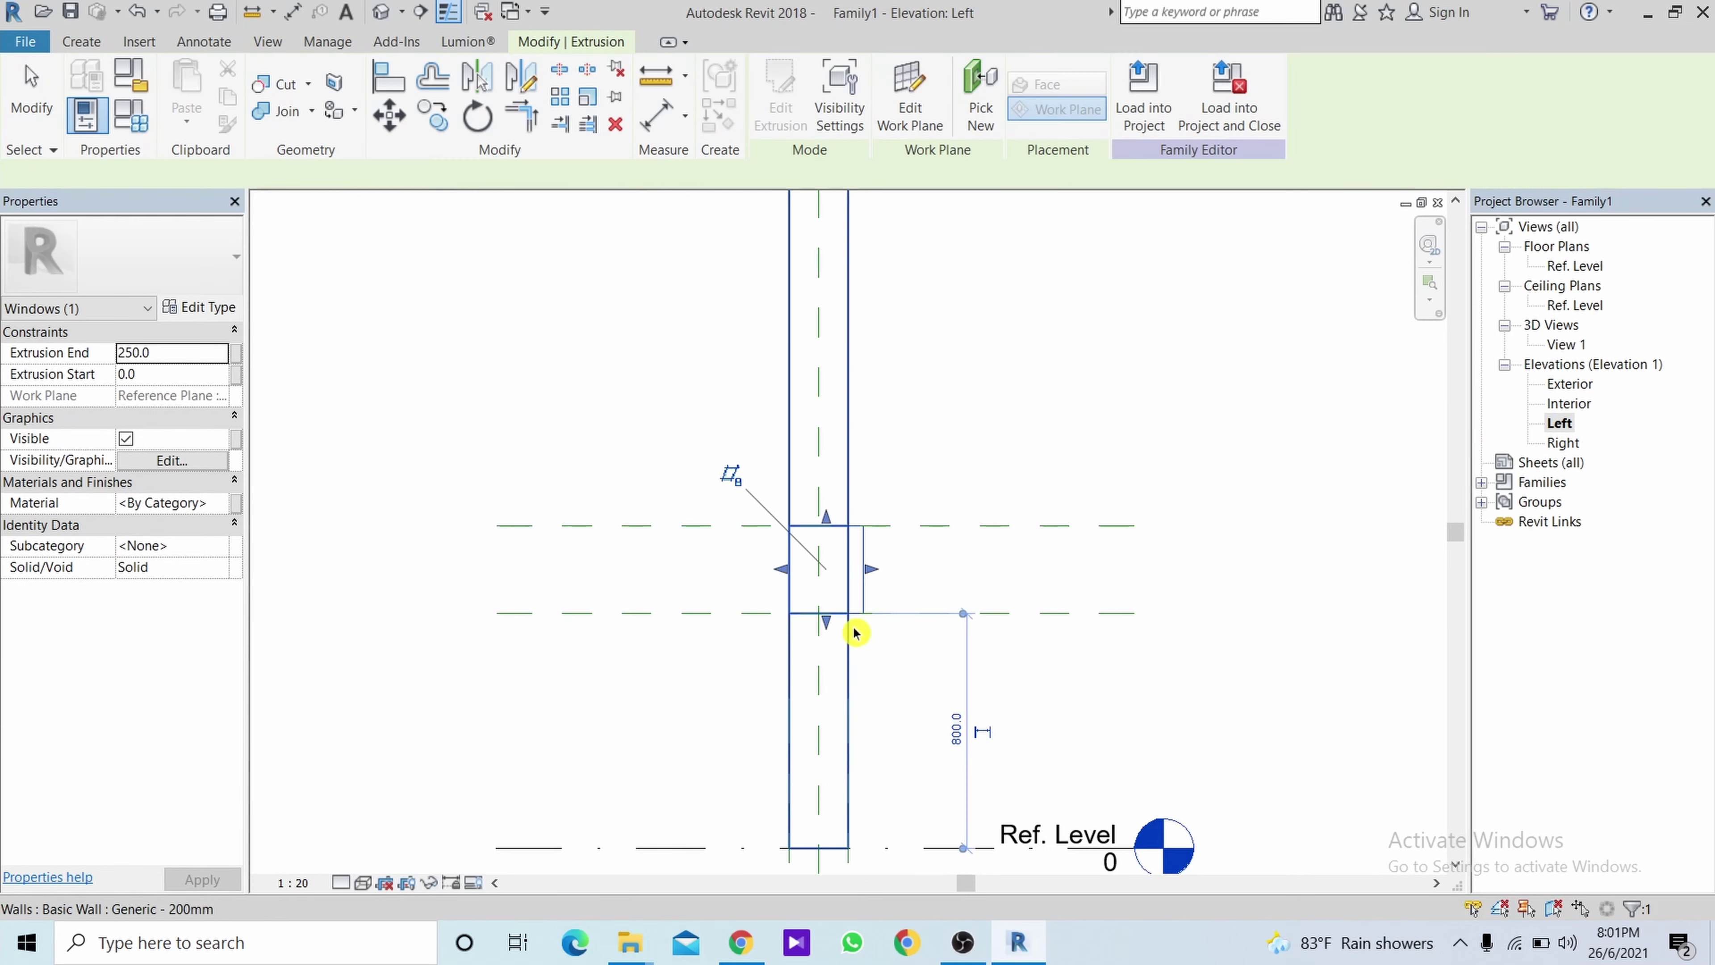
{"action": "scroll", "coordinate": [850, 631], "scroll_direction": "up", "scroll_amount": 2}
{"action": "scroll", "coordinate": [874, 563], "scroll_direction": "up", "scroll_amount": 1}
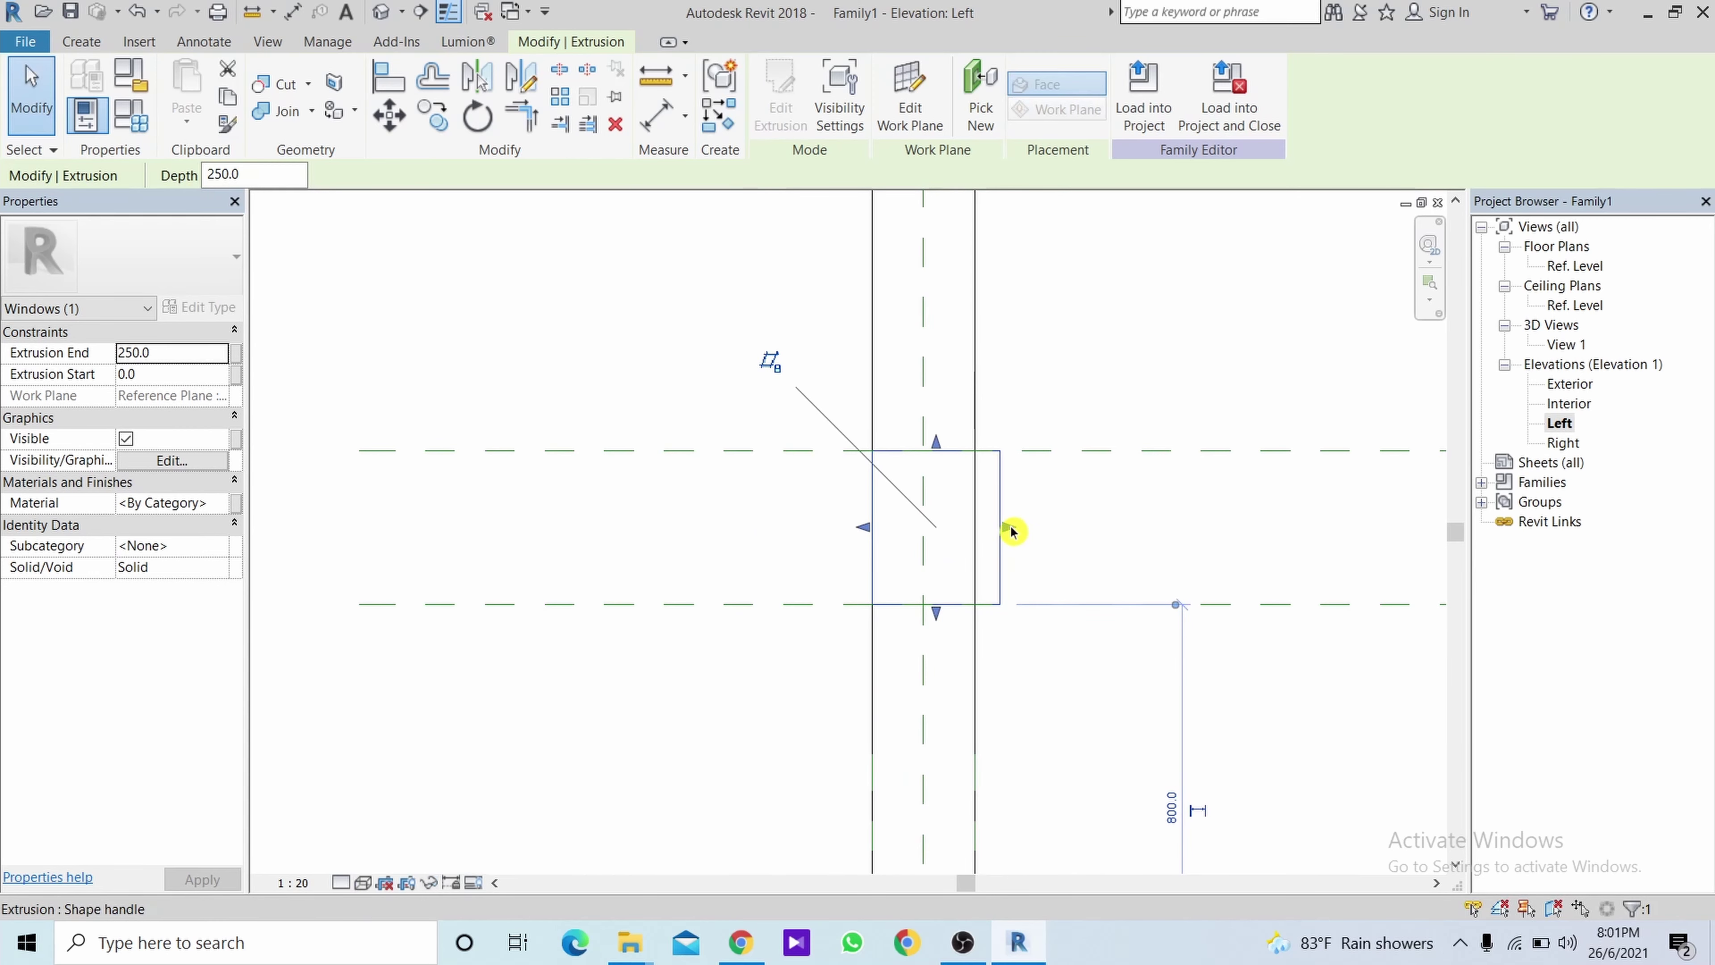
{"action": "left_click_drag", "start_coordinate": [1009, 527], "coordinate": [895, 534]}
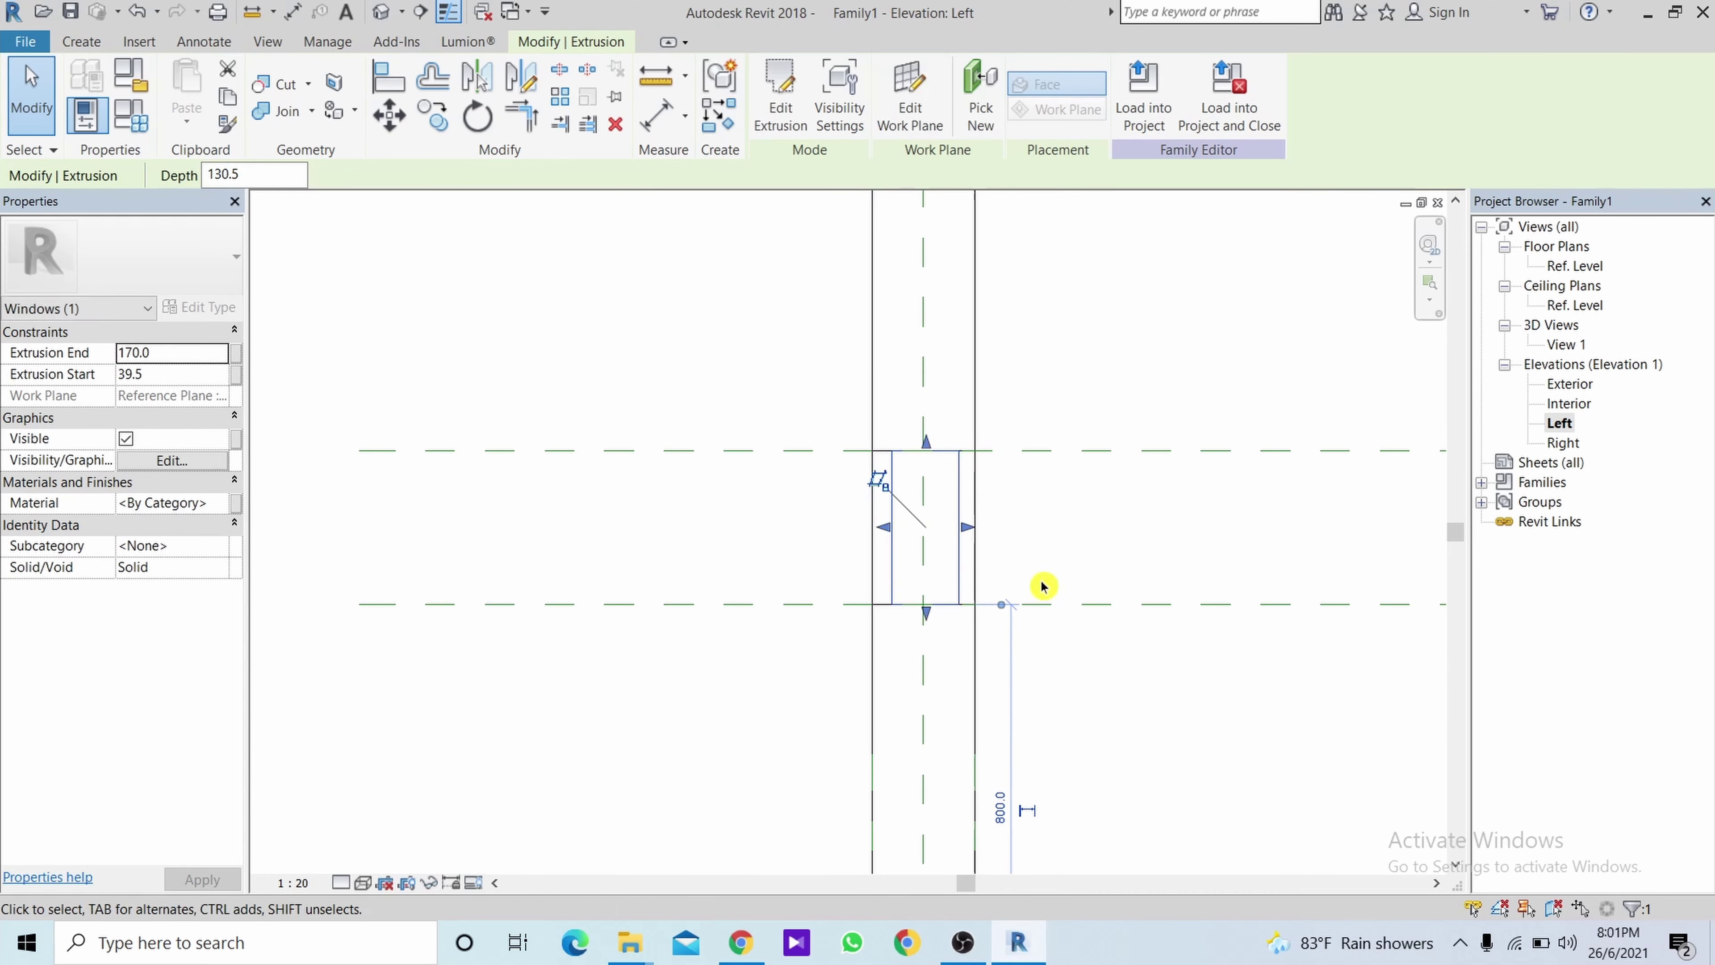
Switch to 3D View 1 and reselect the thinned extrusion inside the opening.
{"action": "left_click", "coordinate": [1566, 345]}
{"action": "double_click", "coordinate": [1567, 345]}
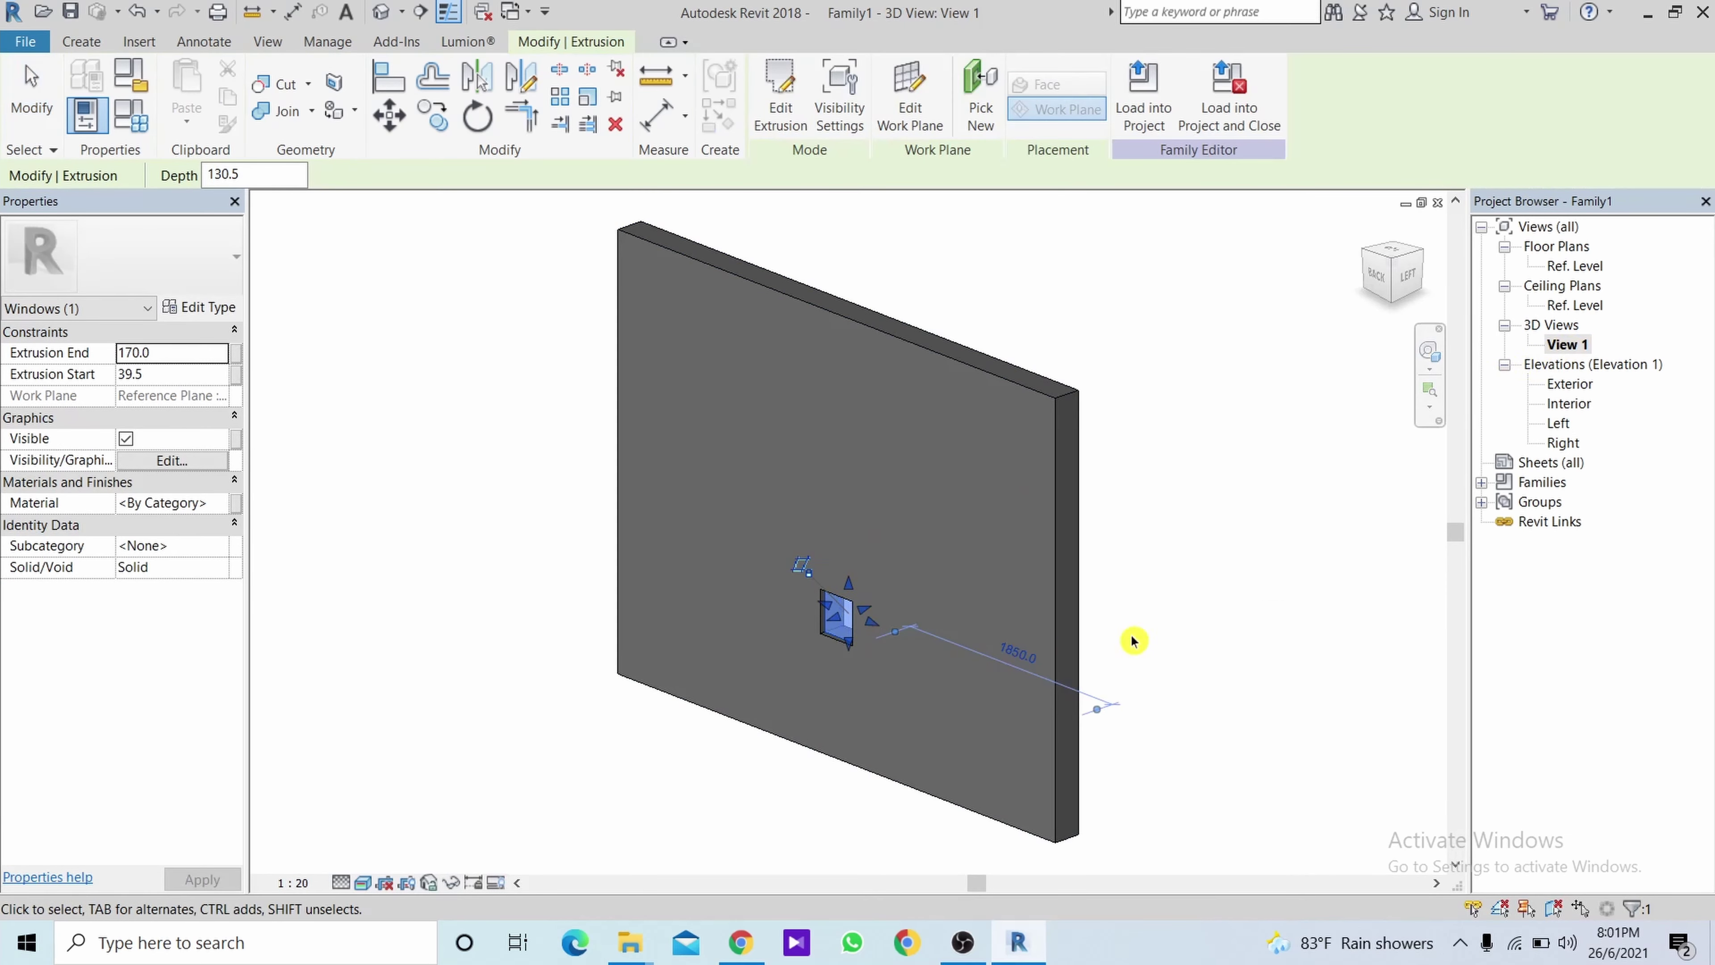
{"action": "left_click", "coordinate": [1257, 565]}
{"action": "mouse_move", "coordinate": [1187, 612]}
{"action": "middle_mouse_down", "text": "shift"}
{"action": "mouse_move", "coordinate": [1317, 574]}
{"action": "mouse_move", "coordinate": [1351, 444]}
{"action": "mouse_move", "coordinate": [1058, 438]}
{"action": "mouse_move", "coordinate": [920, 567]}
{"action": "mouse_move", "coordinate": [1199, 602]}
{"action": "middle_mouse_up", "text": "shift"}
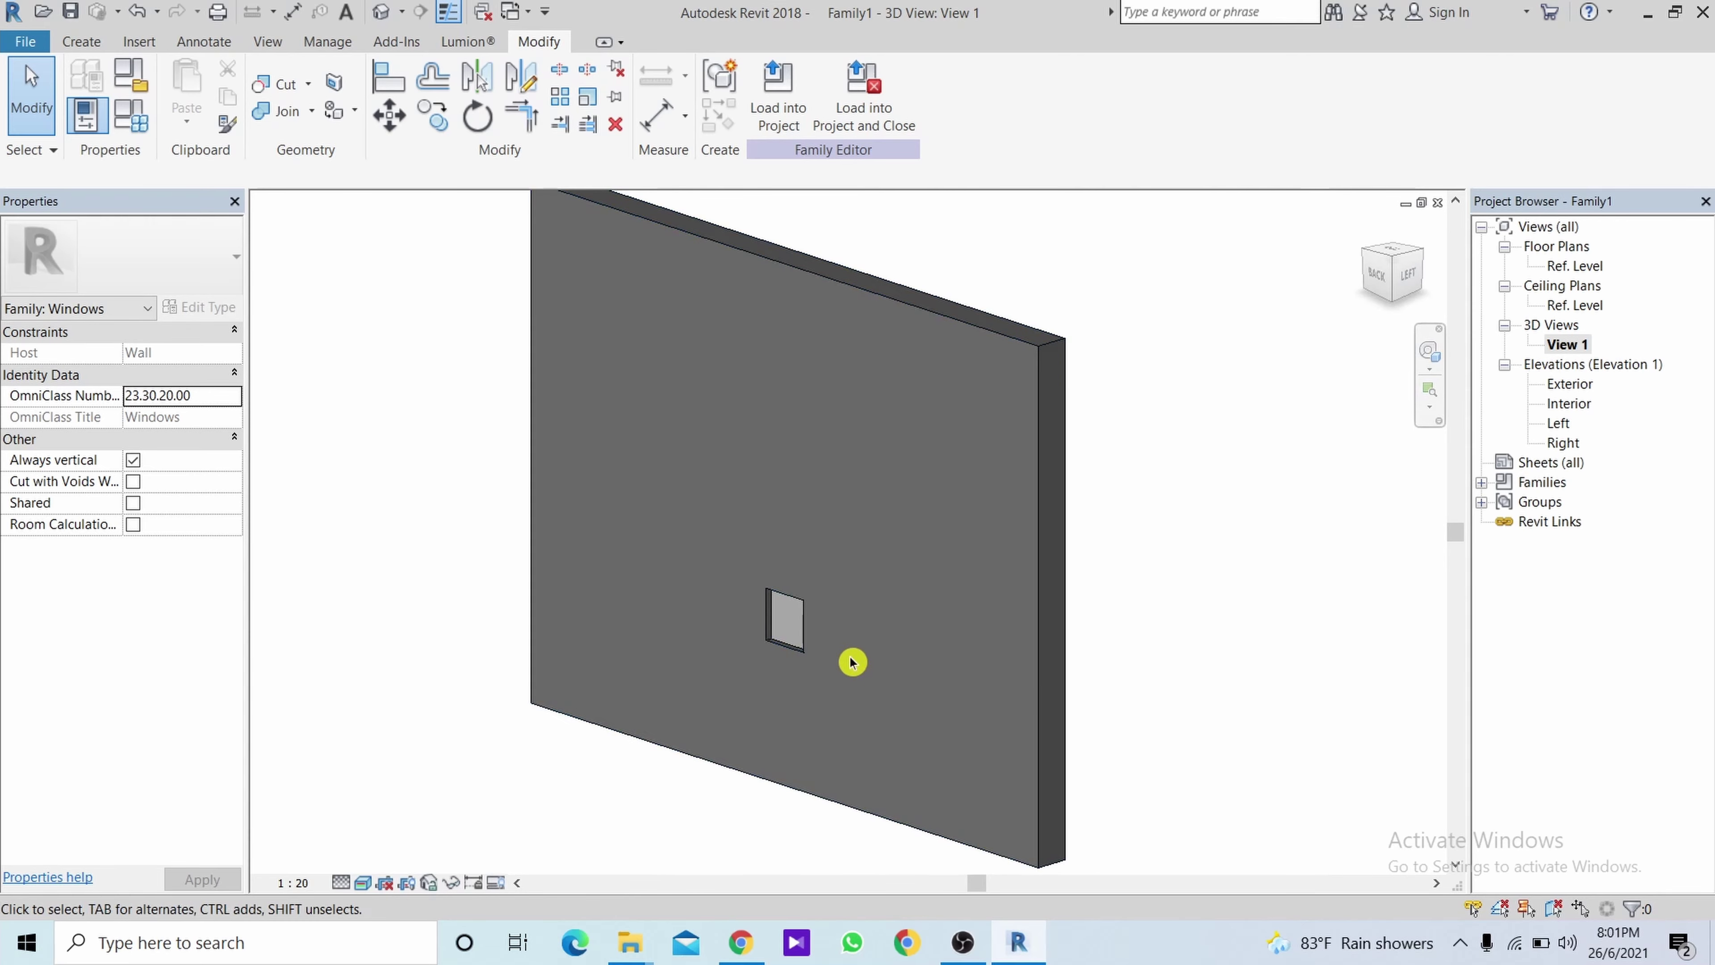
{"action": "scroll", "coordinate": [861, 647], "scroll_direction": "up", "scroll_amount": 5}
{"action": "scroll", "coordinate": [878, 647], "scroll_direction": "up", "scroll_amount": 2}
{"action": "left_click", "coordinate": [887, 647]}
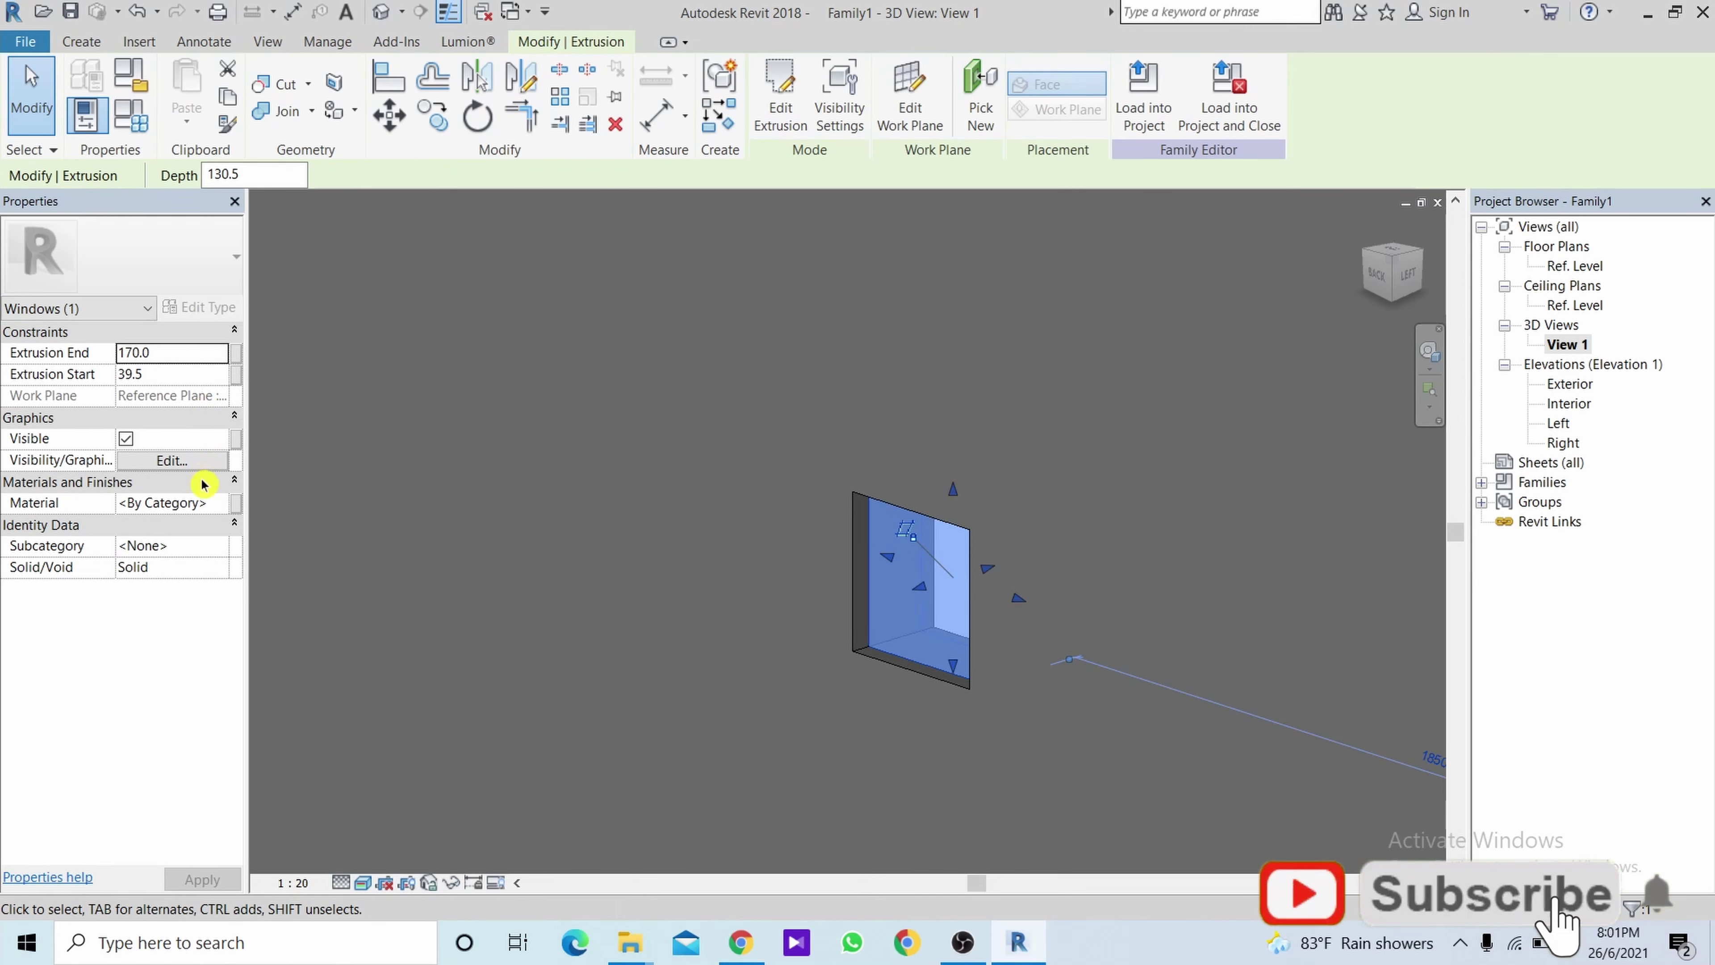
Assign the Glass material to the extrusion through the Material Browser.
{"action": "left_click", "coordinate": [225, 505]}
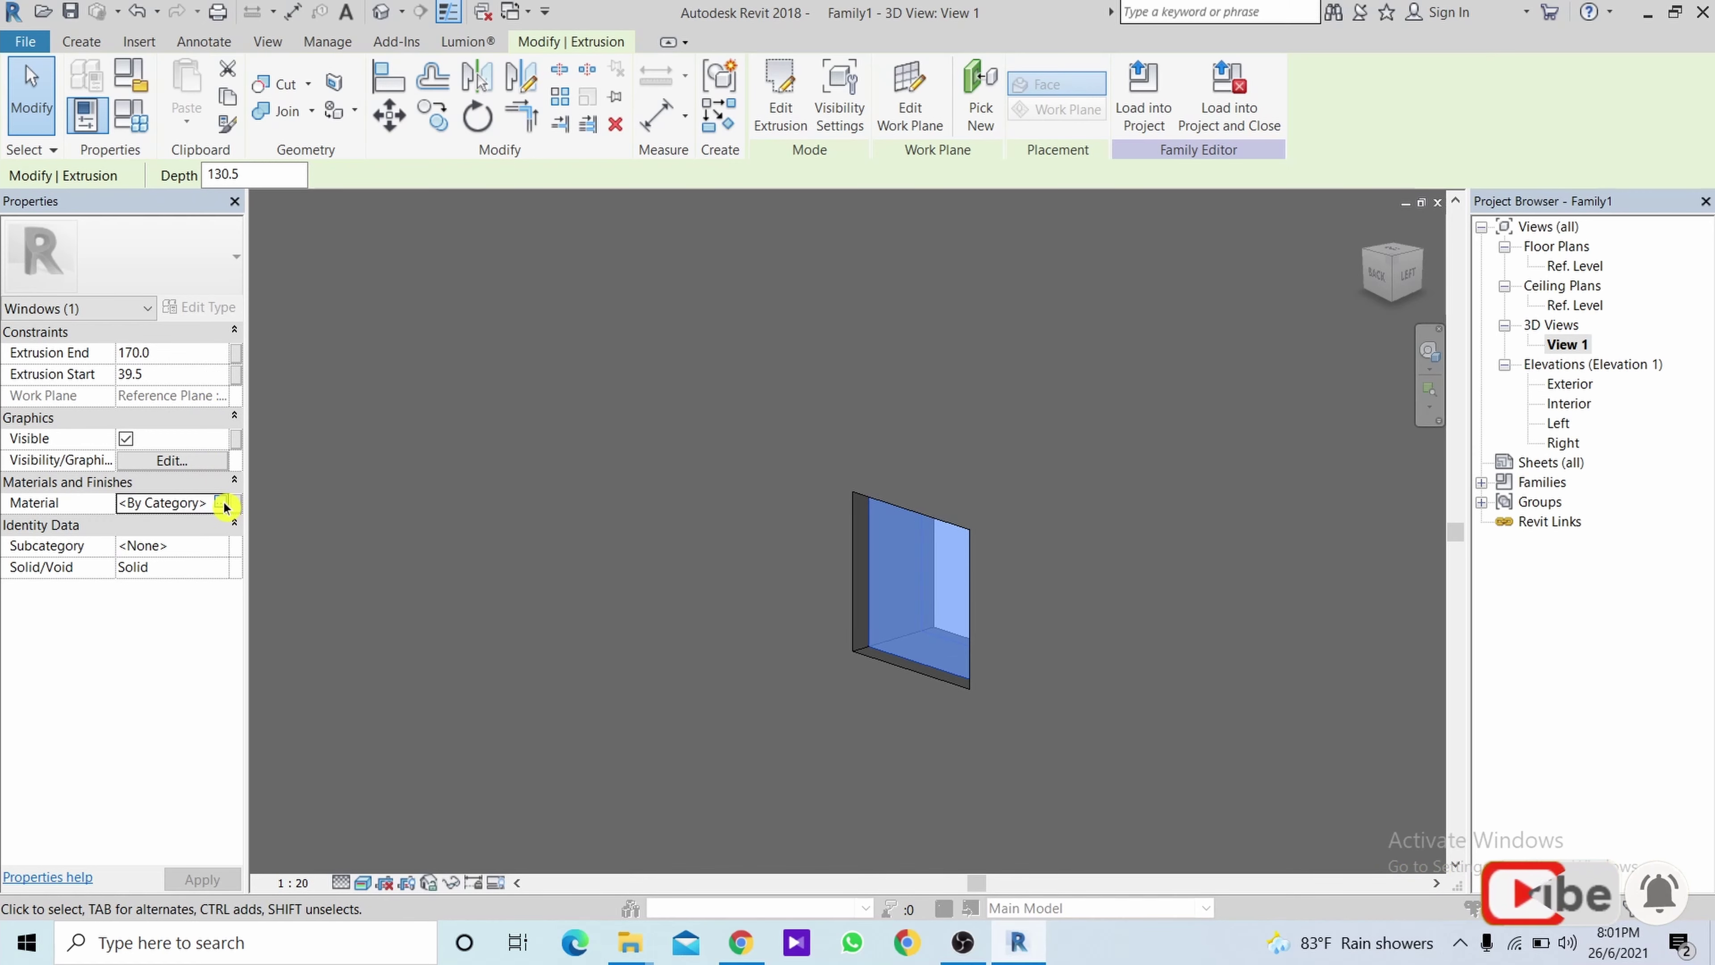
{"action": "left_click", "coordinate": [222, 502]}
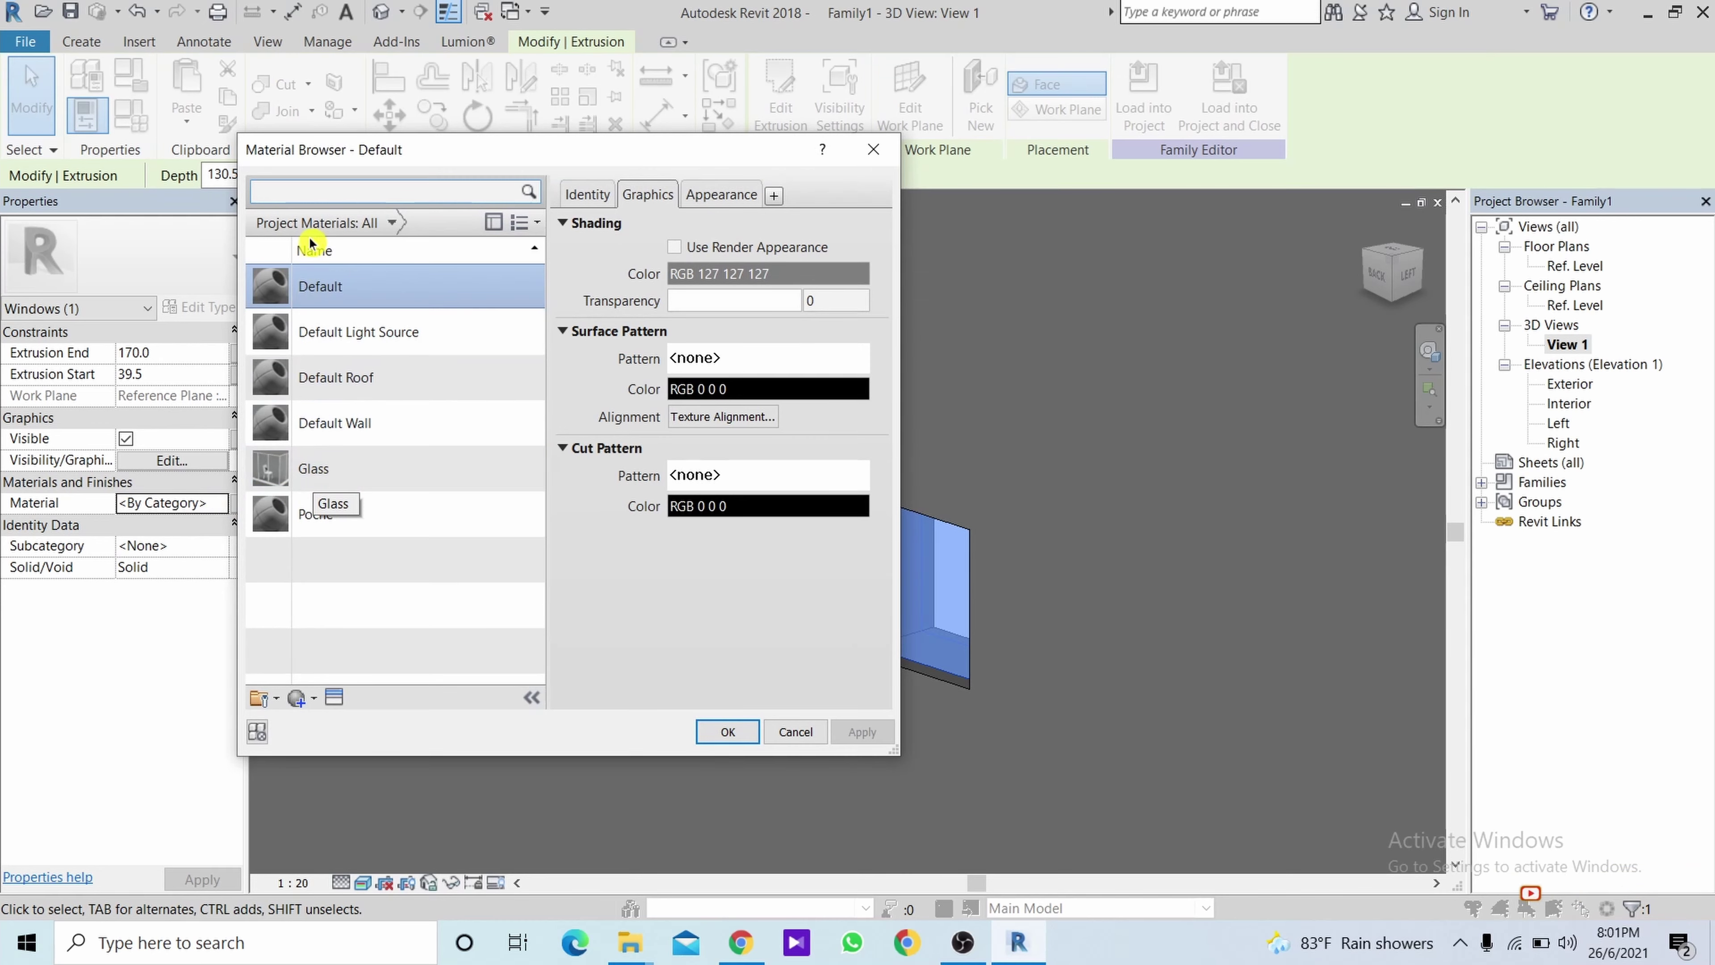
{"action": "left_click", "coordinate": [329, 473]}
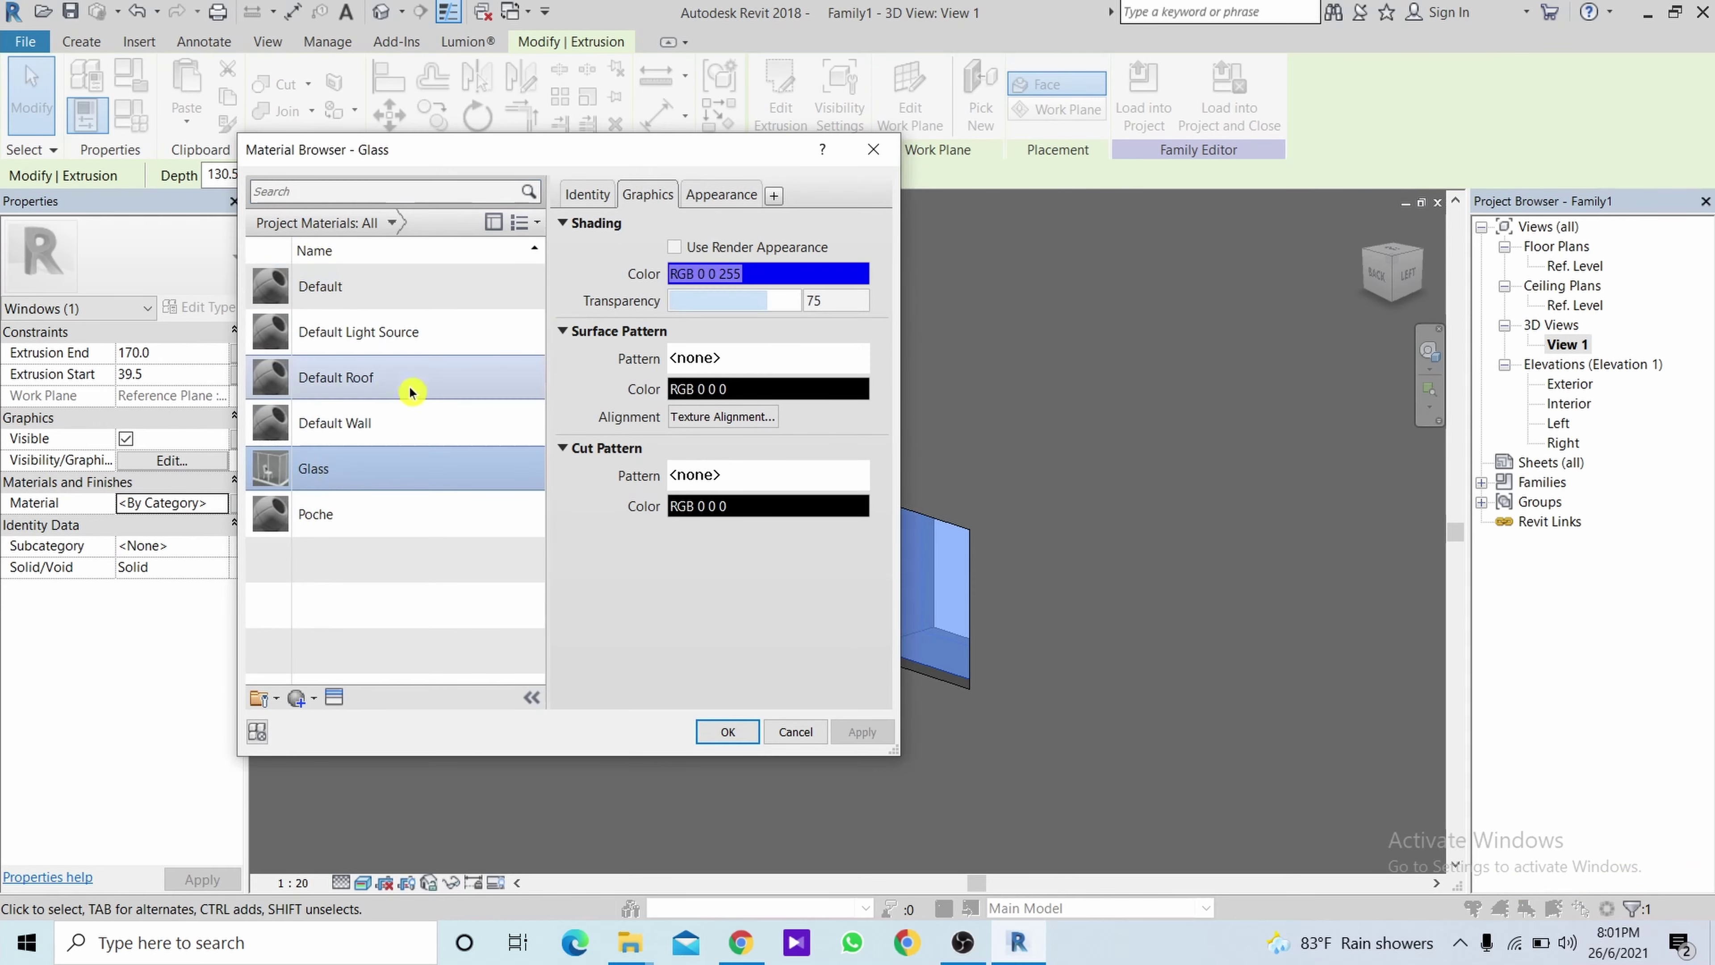
{"action": "double_click", "coordinate": [410, 482]}
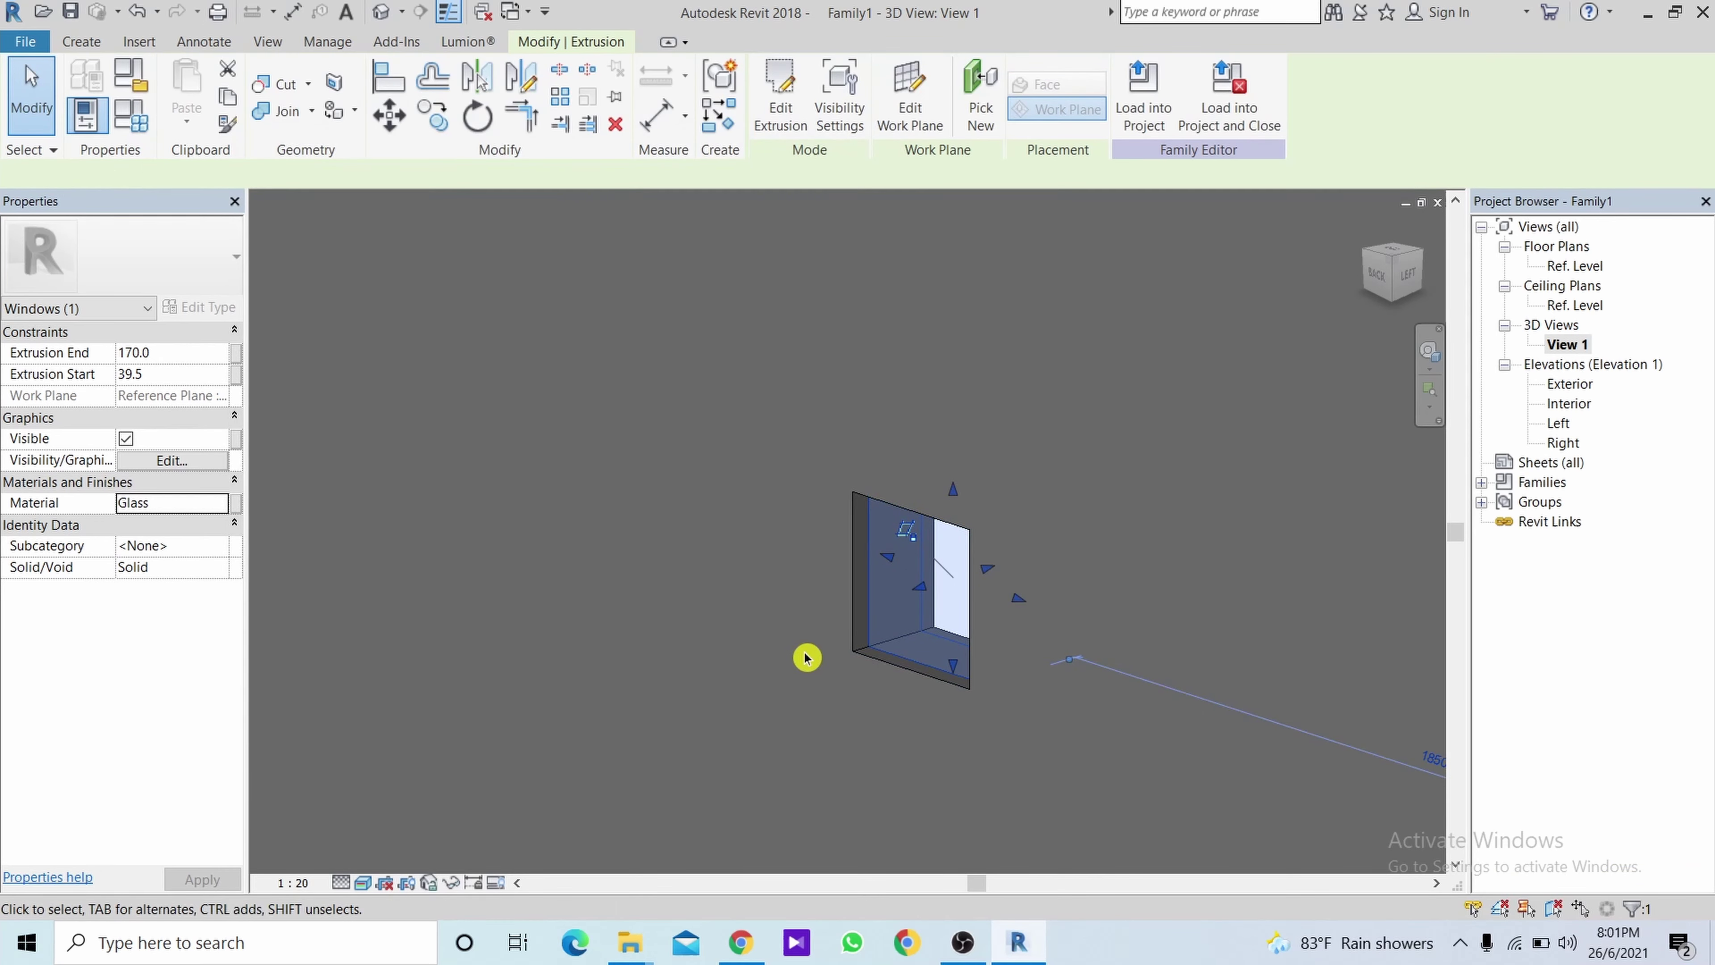
Orbit the 3D view to inspect the glass pane from the wall's front.
{"action": "left_click", "coordinate": [770, 661]}
{"action": "left_click", "coordinate": [902, 651]}
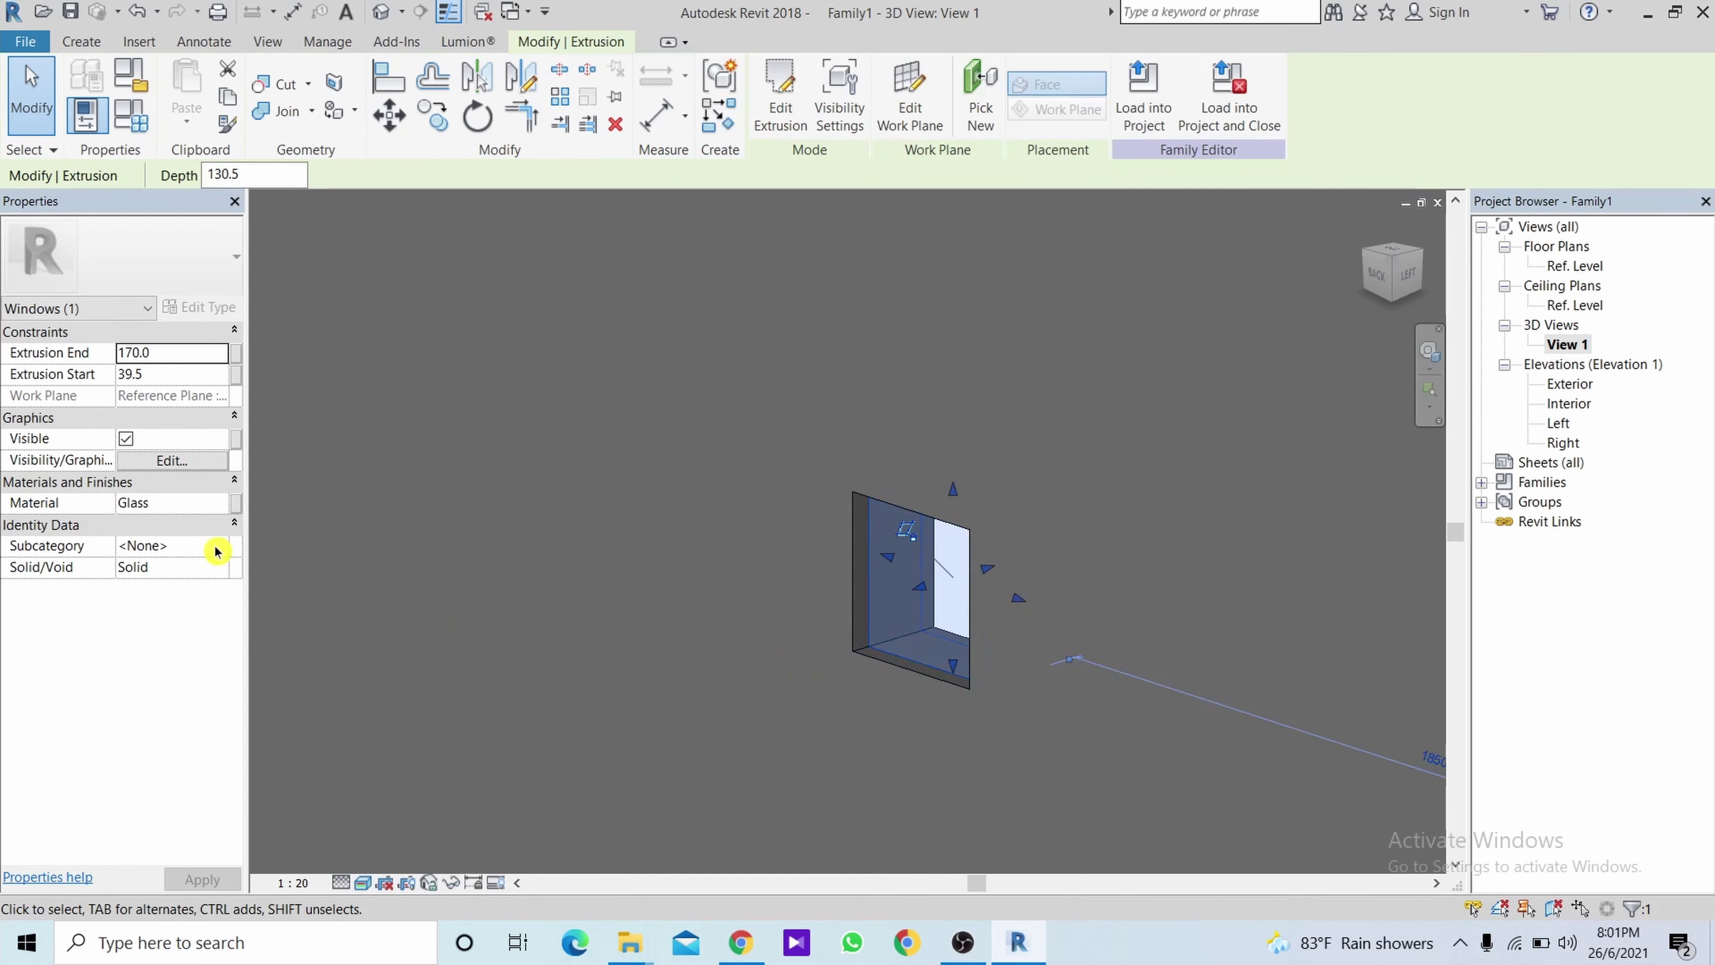
{"action": "scroll", "coordinate": [986, 513], "scroll_direction": "down", "scroll_amount": 3}
{"action": "mouse_move", "coordinate": [1072, 555]}
{"action": "middle_mouse_down", "text": "shift"}
{"action": "mouse_move", "coordinate": [683, 653]}
{"action": "mouse_move", "coordinate": [969, 728]}
{"action": "middle_mouse_up", "text": "shift"}
{"action": "left_click", "coordinate": [1088, 751]}
{"action": "middle_click_drag", "start_coordinate": [1087, 751], "coordinate": [965, 750], "text": "shift"}
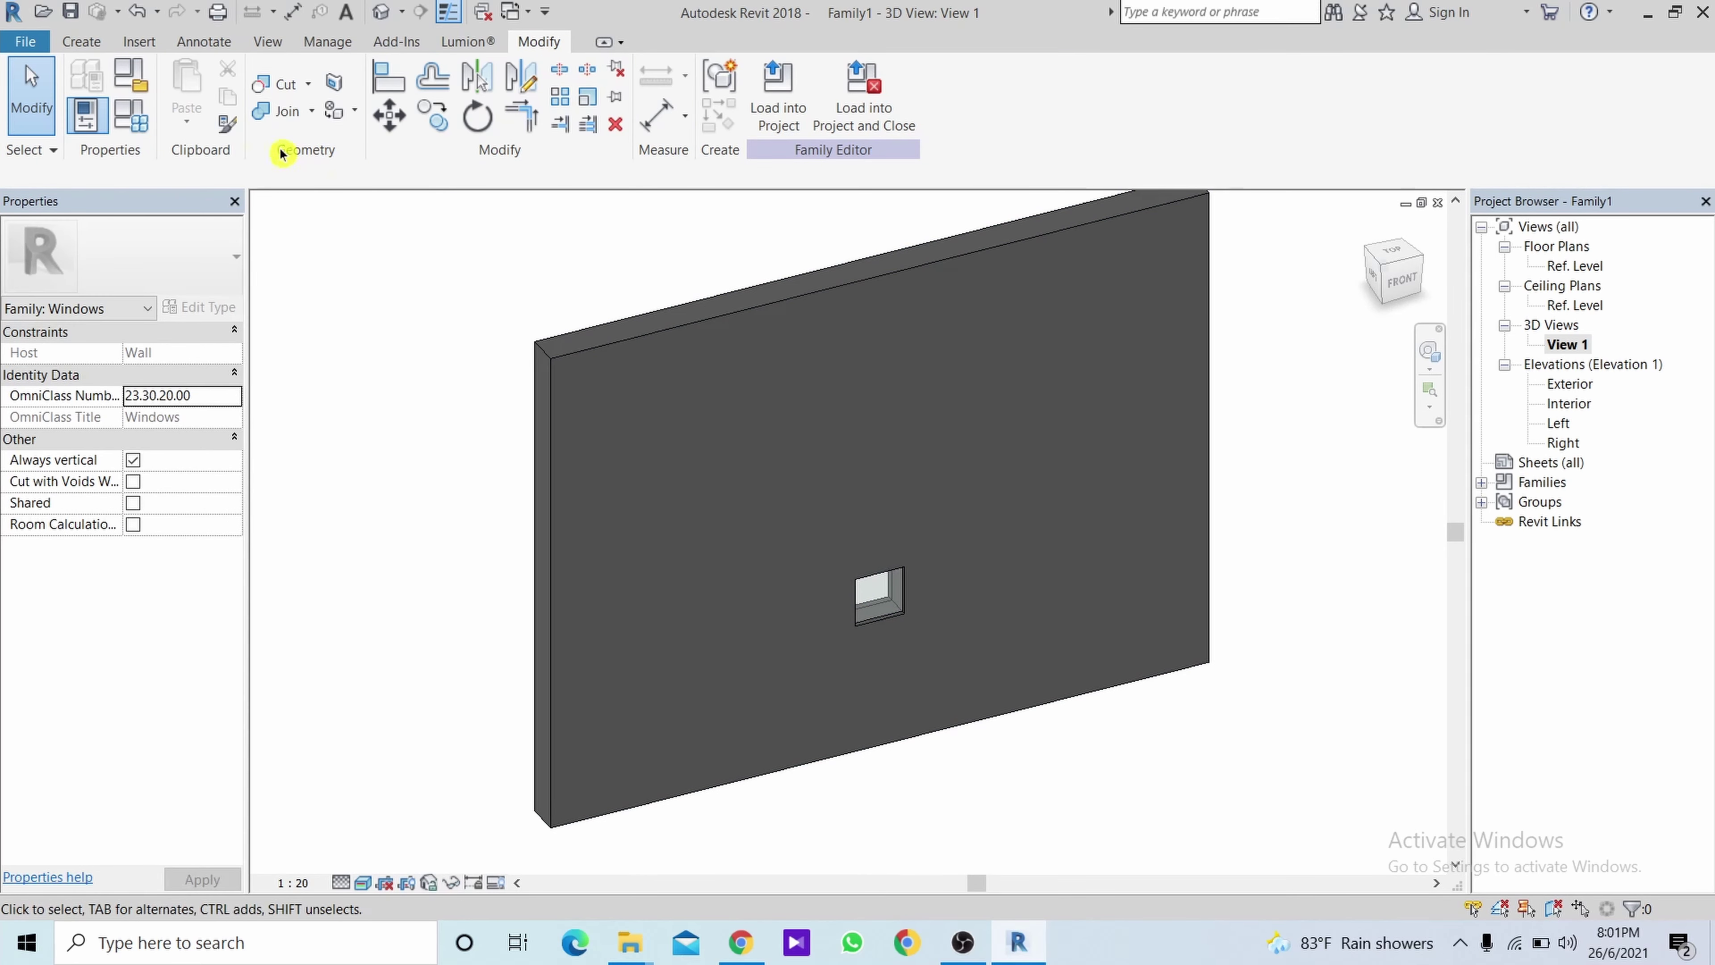
Save the window family as Family1 on the Desktop.
{"action": "left_click", "coordinate": [70, 22]}
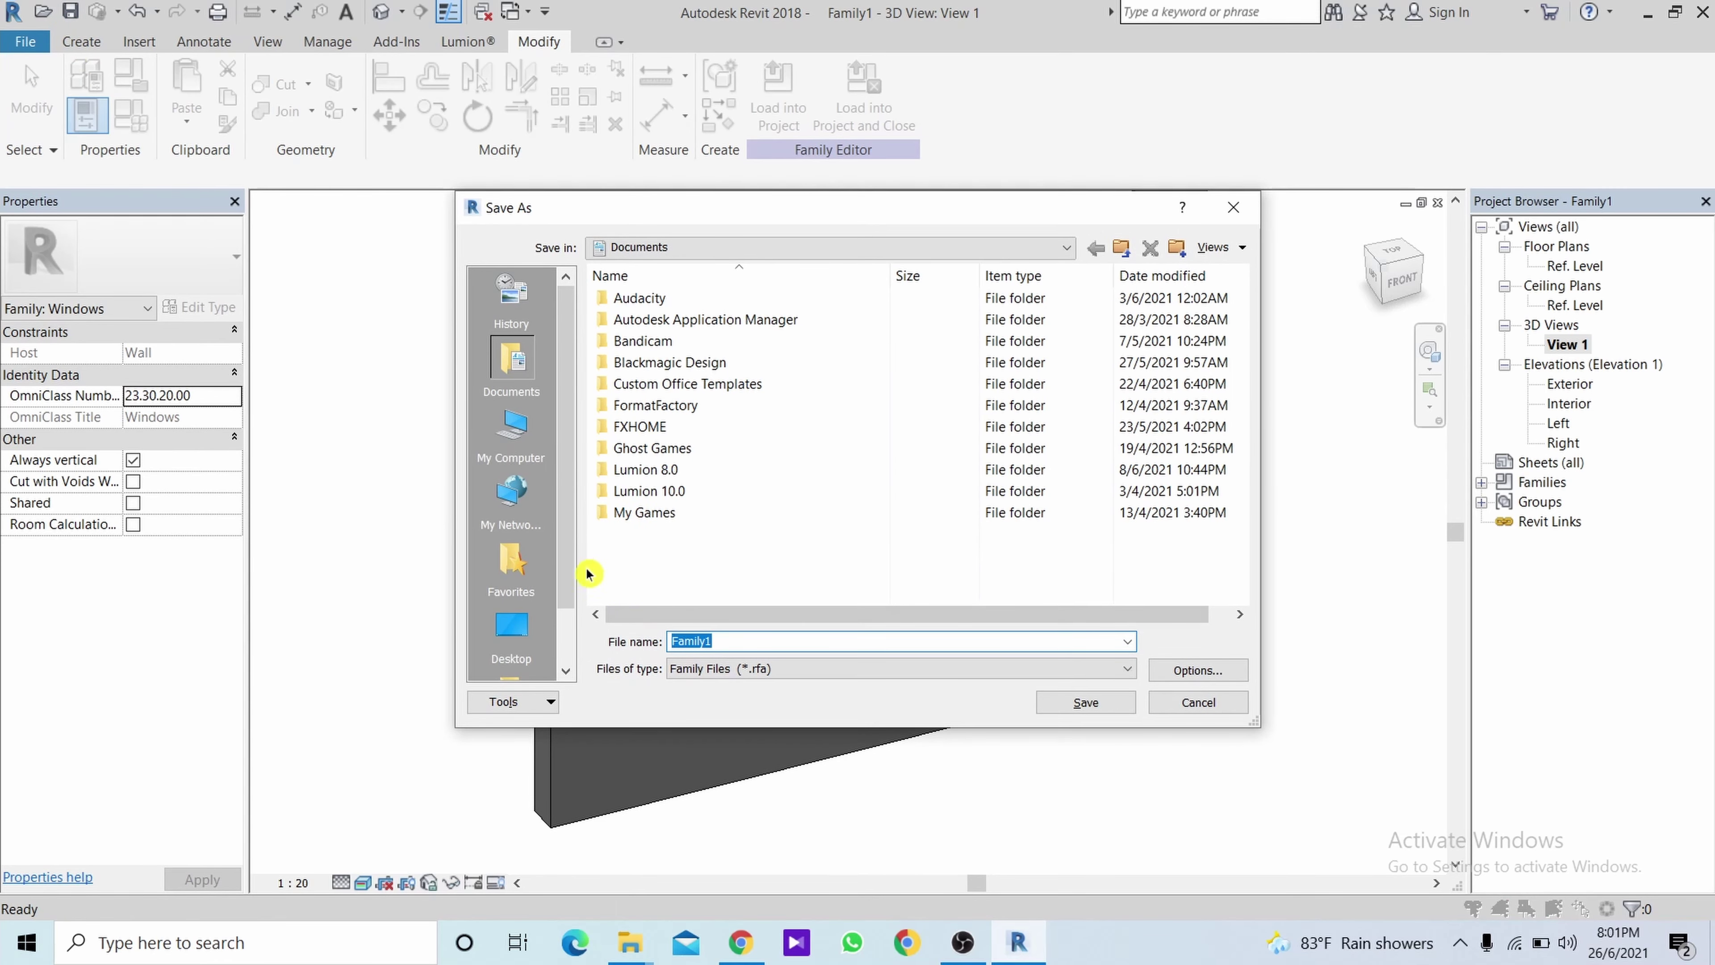
{"action": "left_click", "coordinate": [535, 633]}
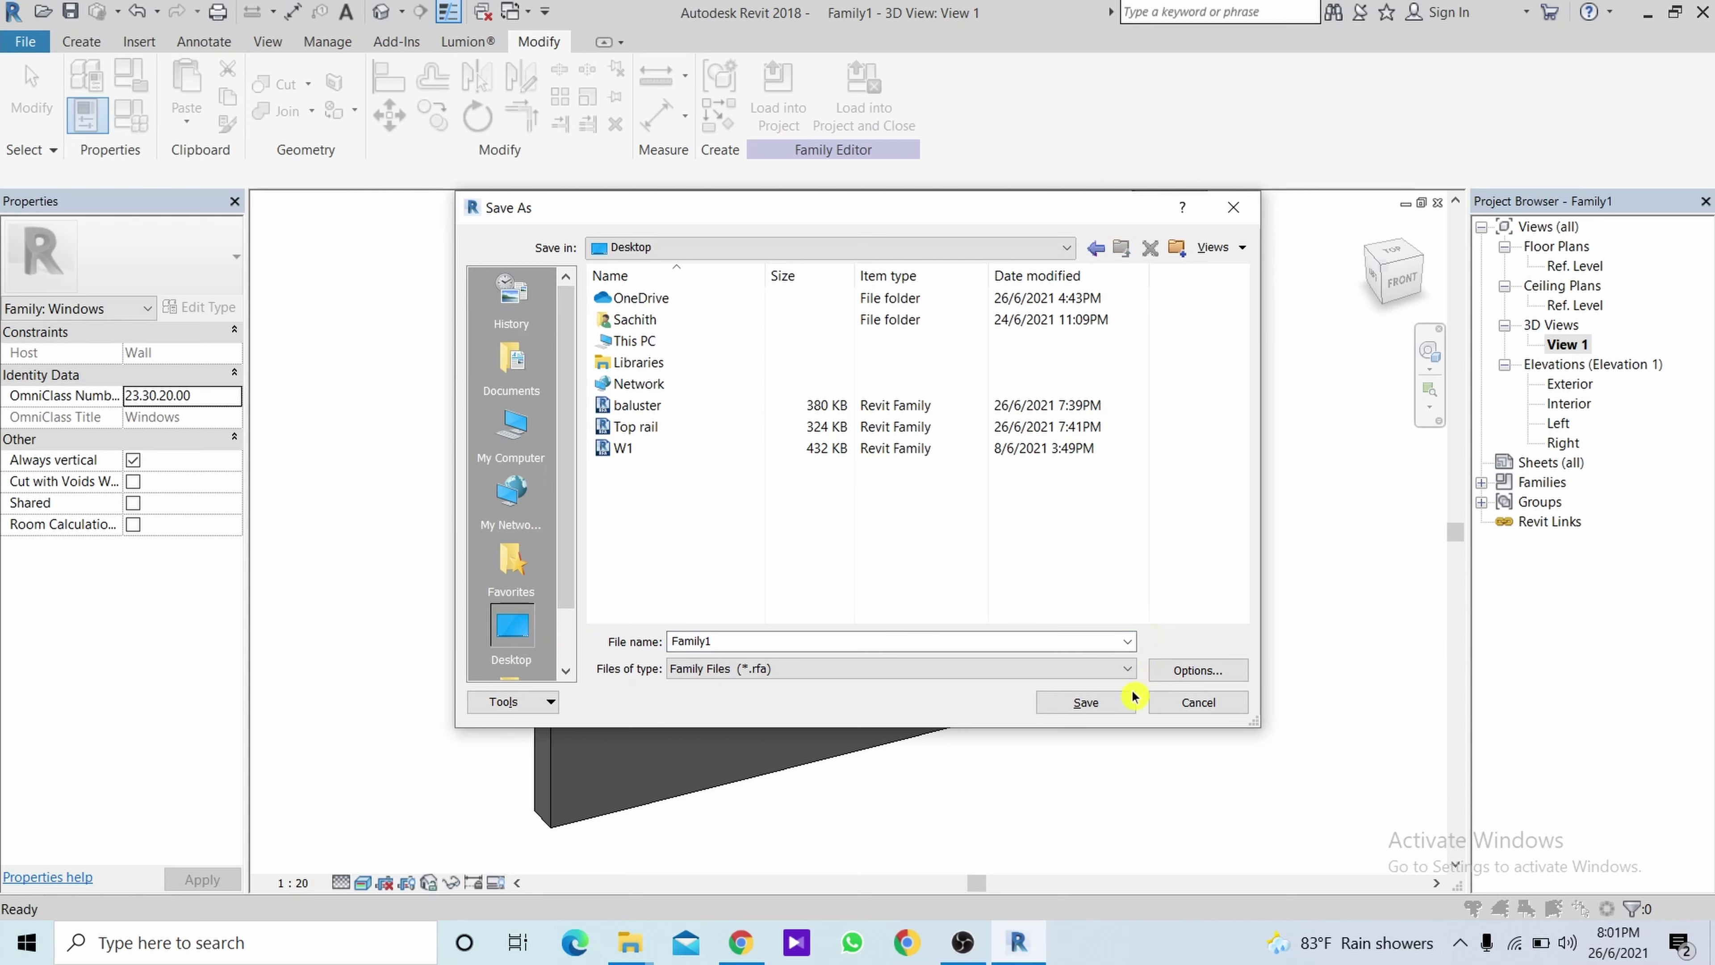
{"action": "left_click", "coordinate": [1111, 712]}
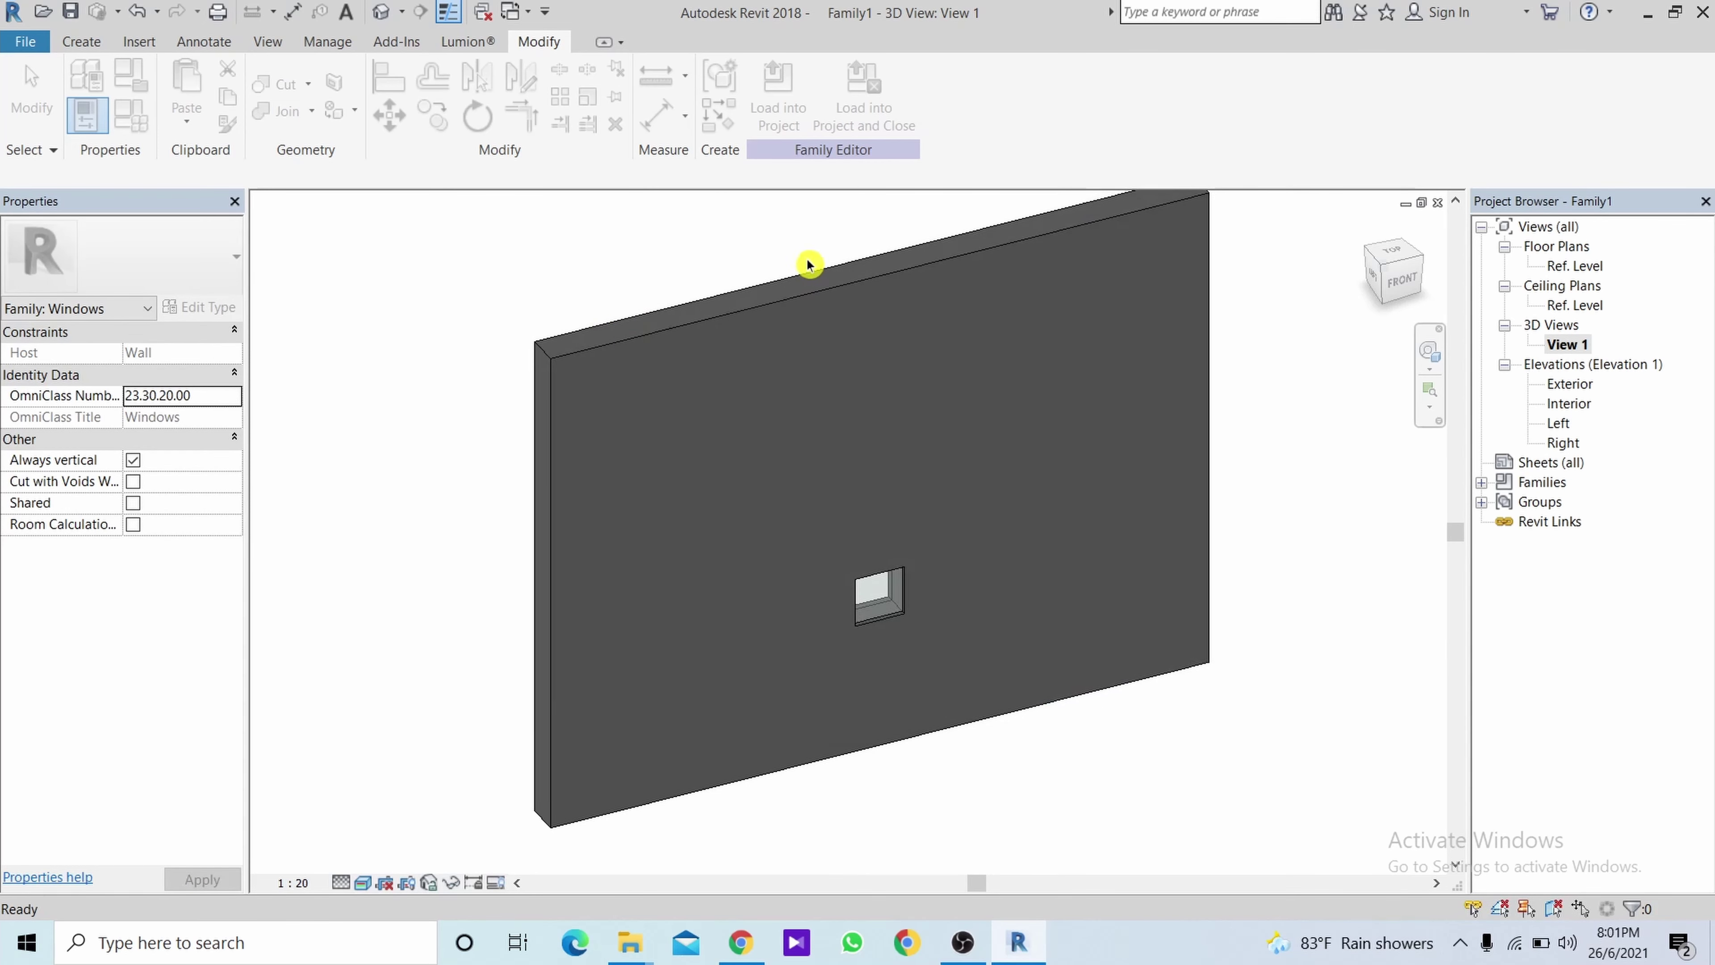
Load the family into the house project and open the North elevation.
{"action": "left_click", "coordinate": [793, 109]}
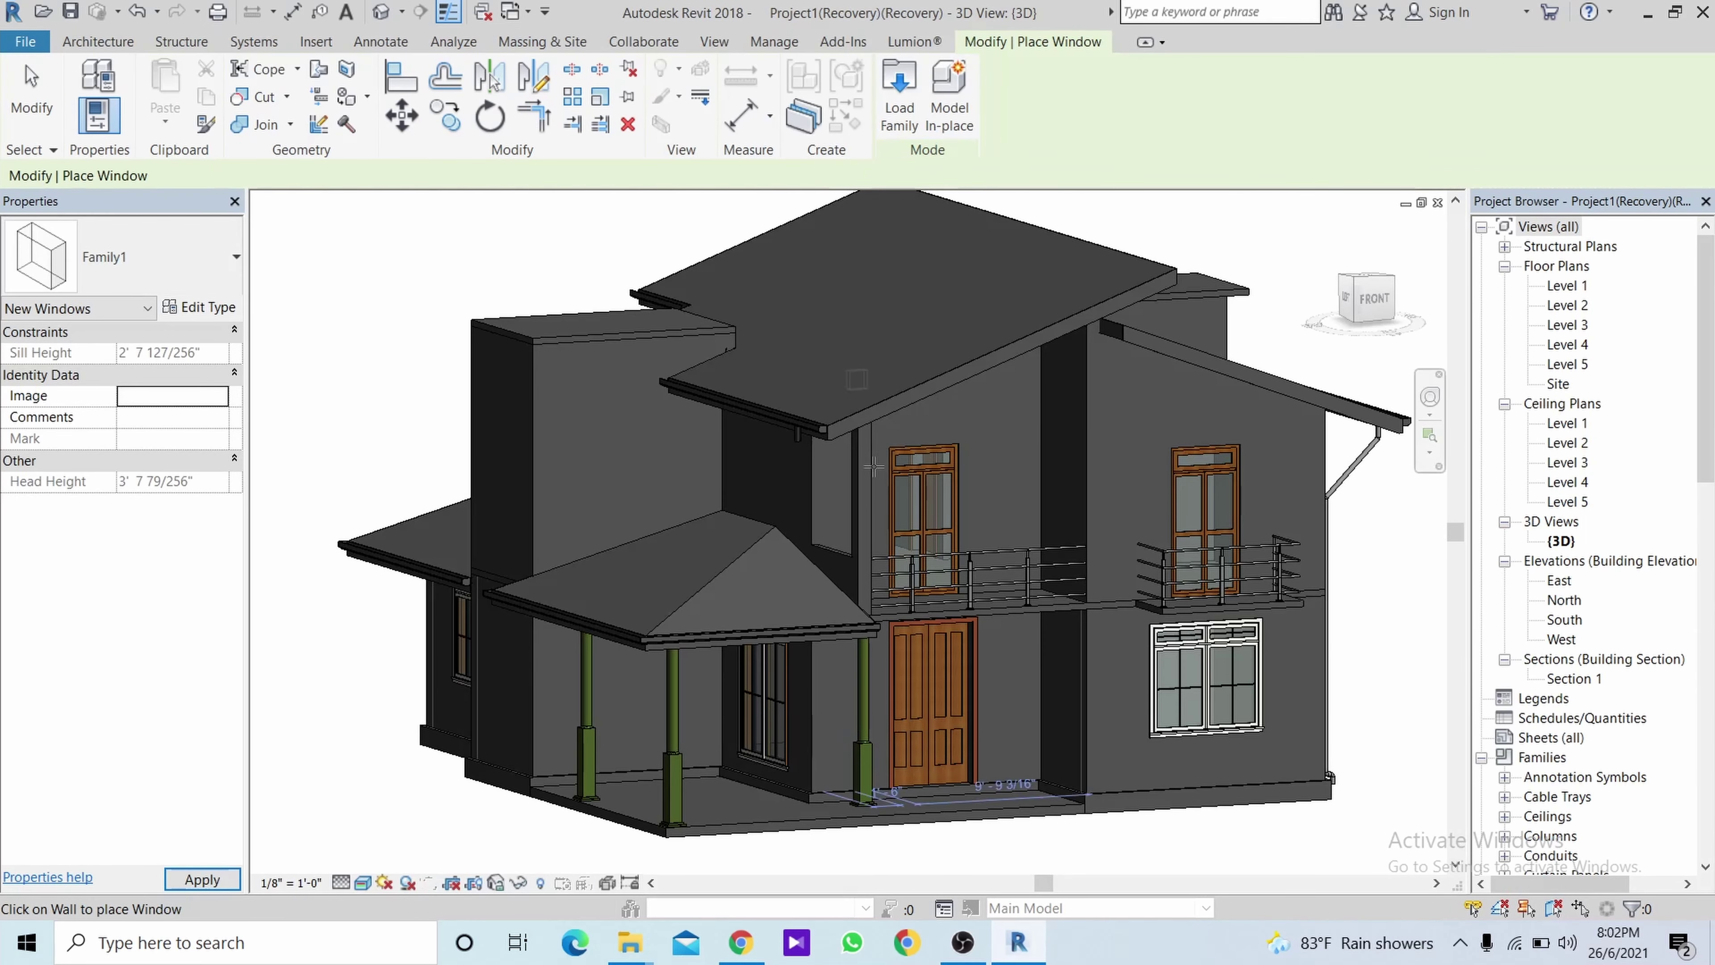
{"action": "double_click", "coordinate": [1548, 583]}
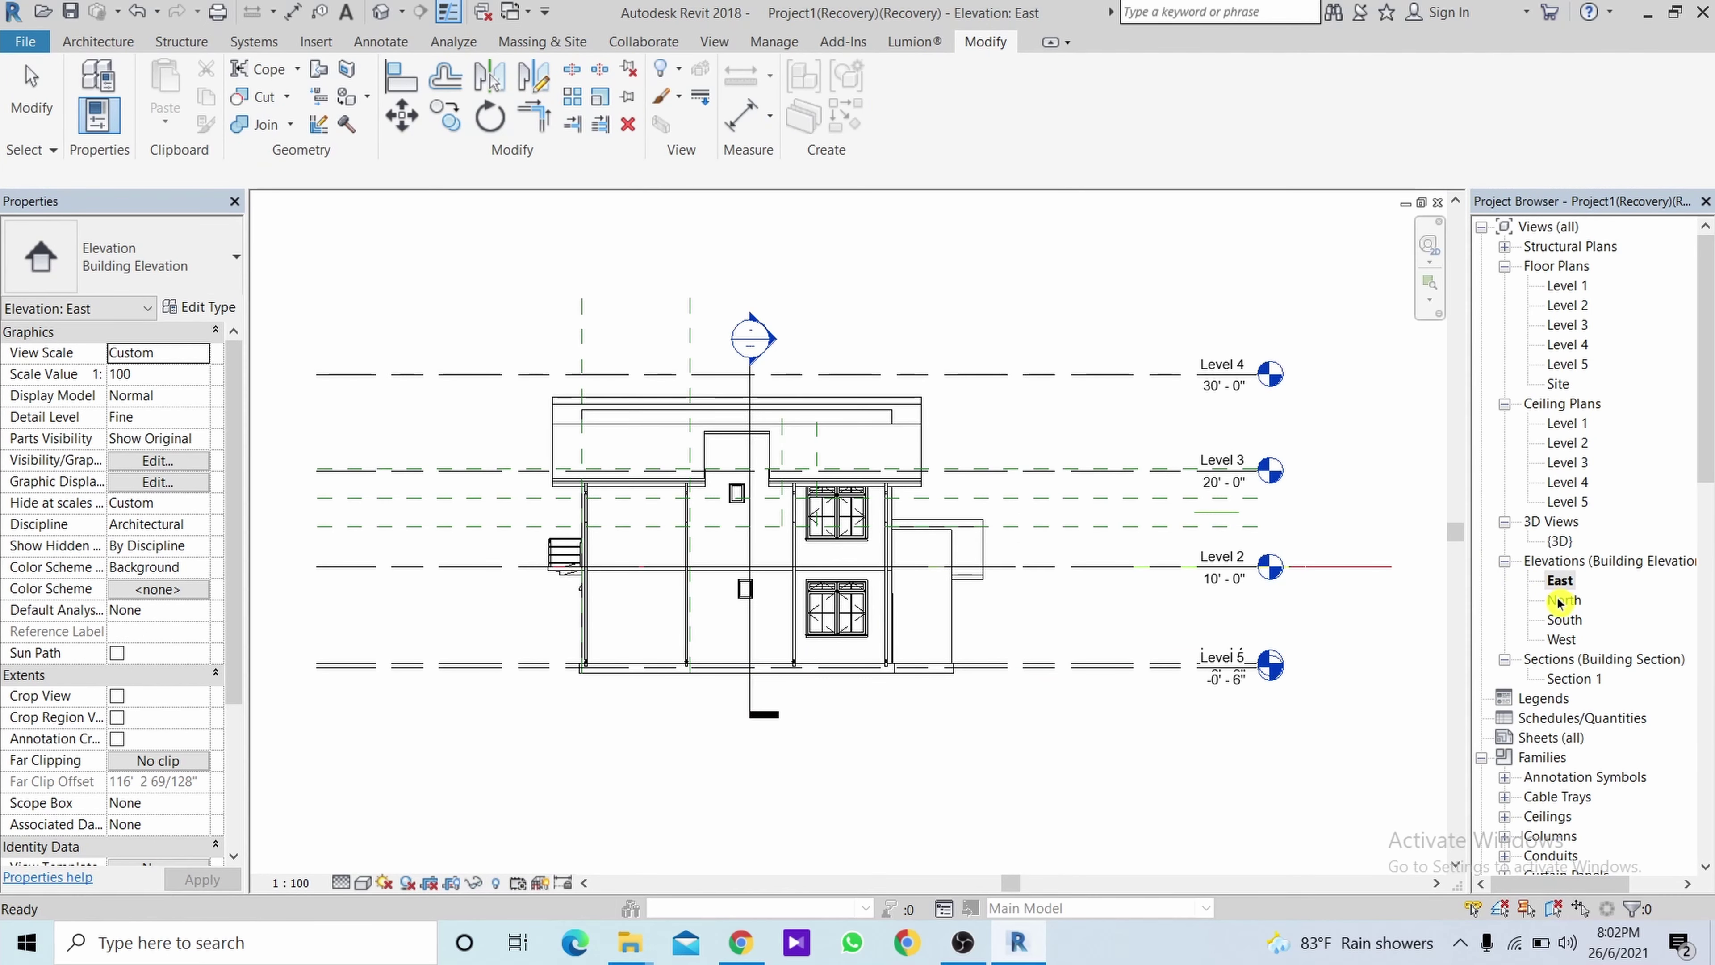
{"action": "double_click", "coordinate": [1560, 599]}
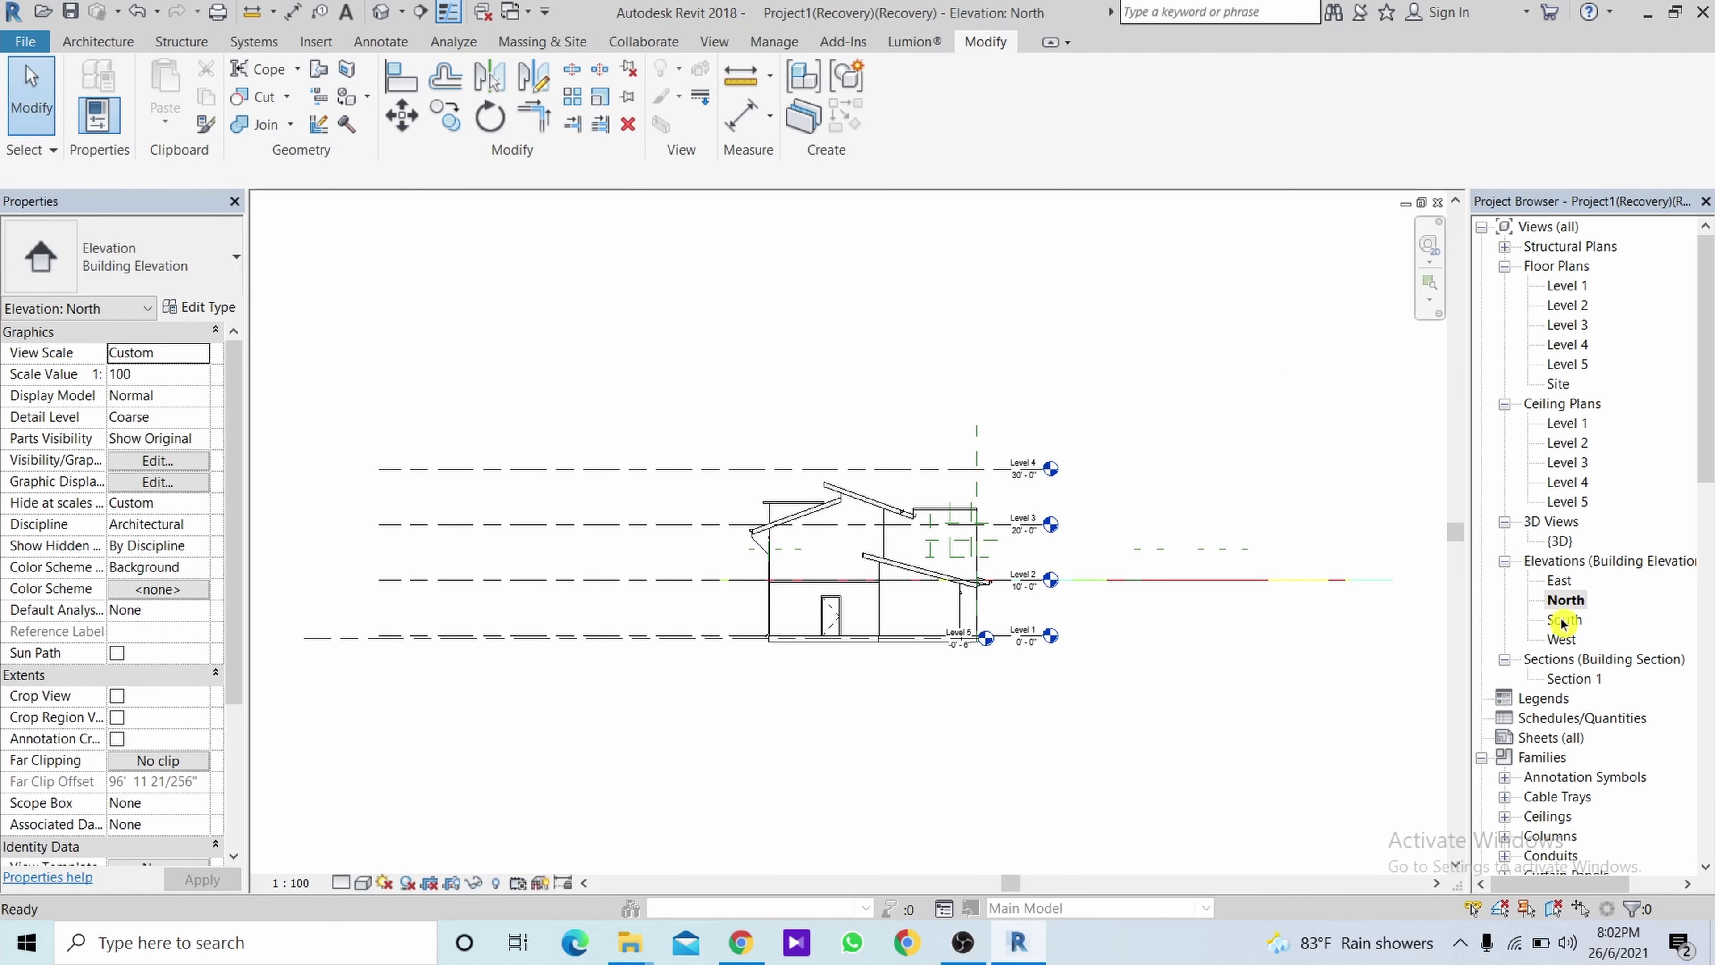
{"action": "scroll", "coordinate": [979, 585], "scroll_direction": "up", "scroll_amount": 3}
{"action": "scroll", "coordinate": [1065, 548], "scroll_direction": "up", "scroll_amount": 3}
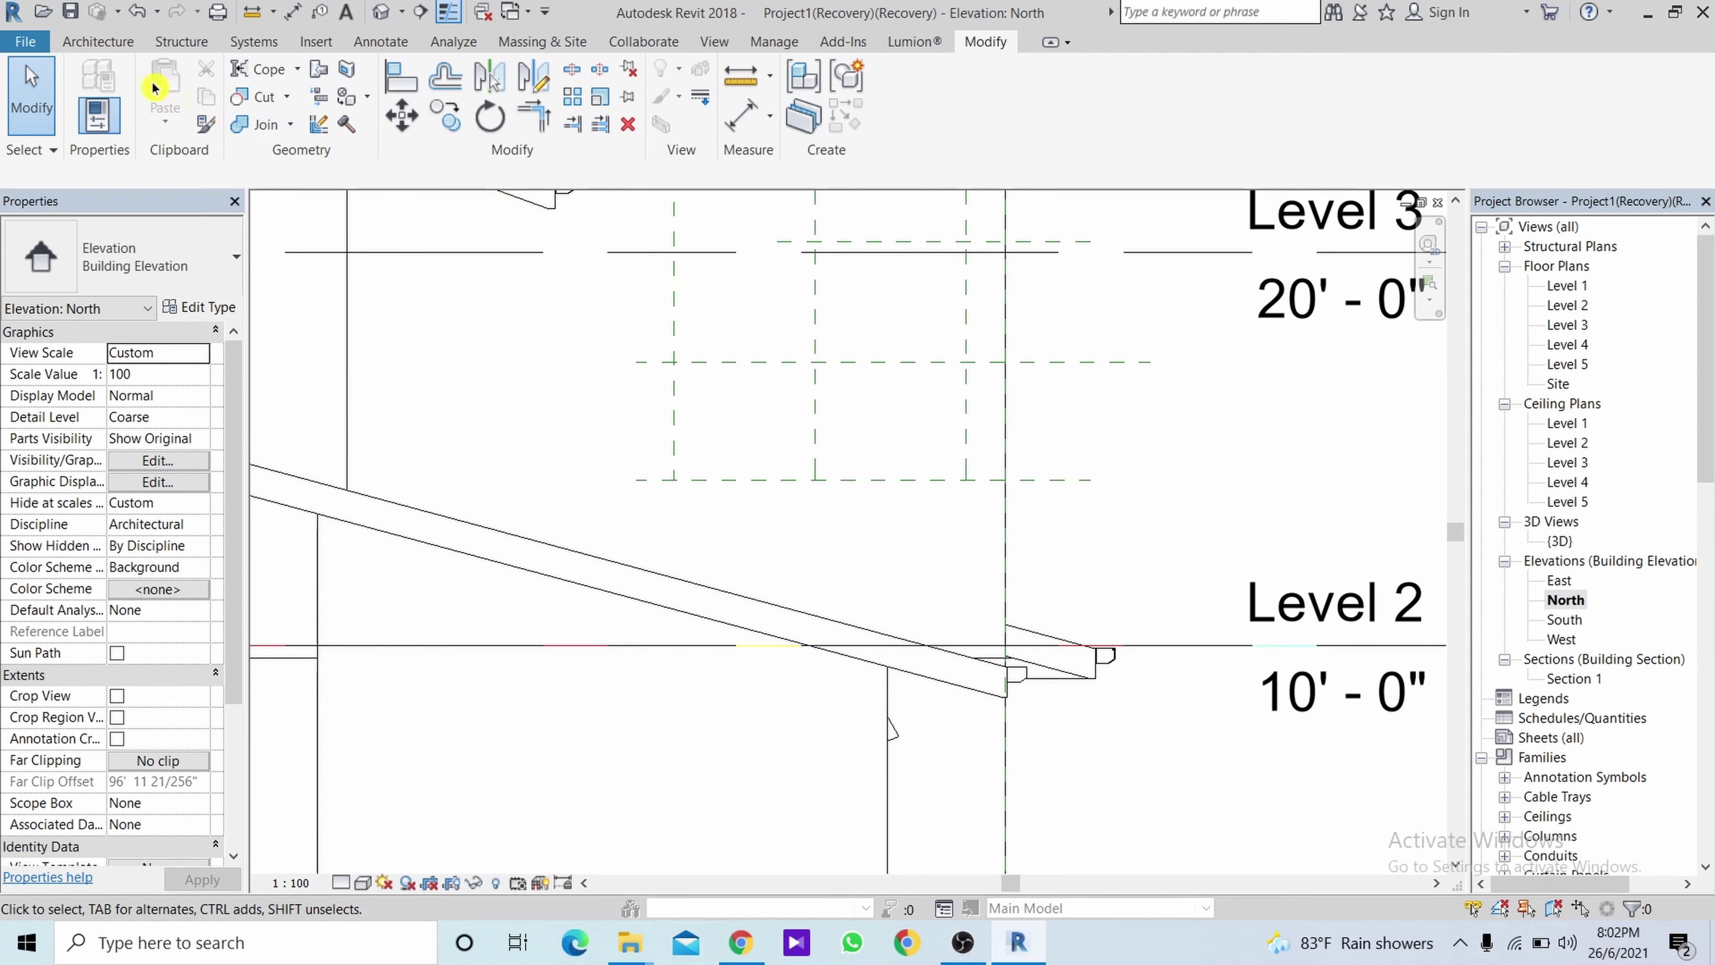
Place a Family1 window on the wall above Level 2.
{"action": "left_click", "coordinate": [90, 53]}
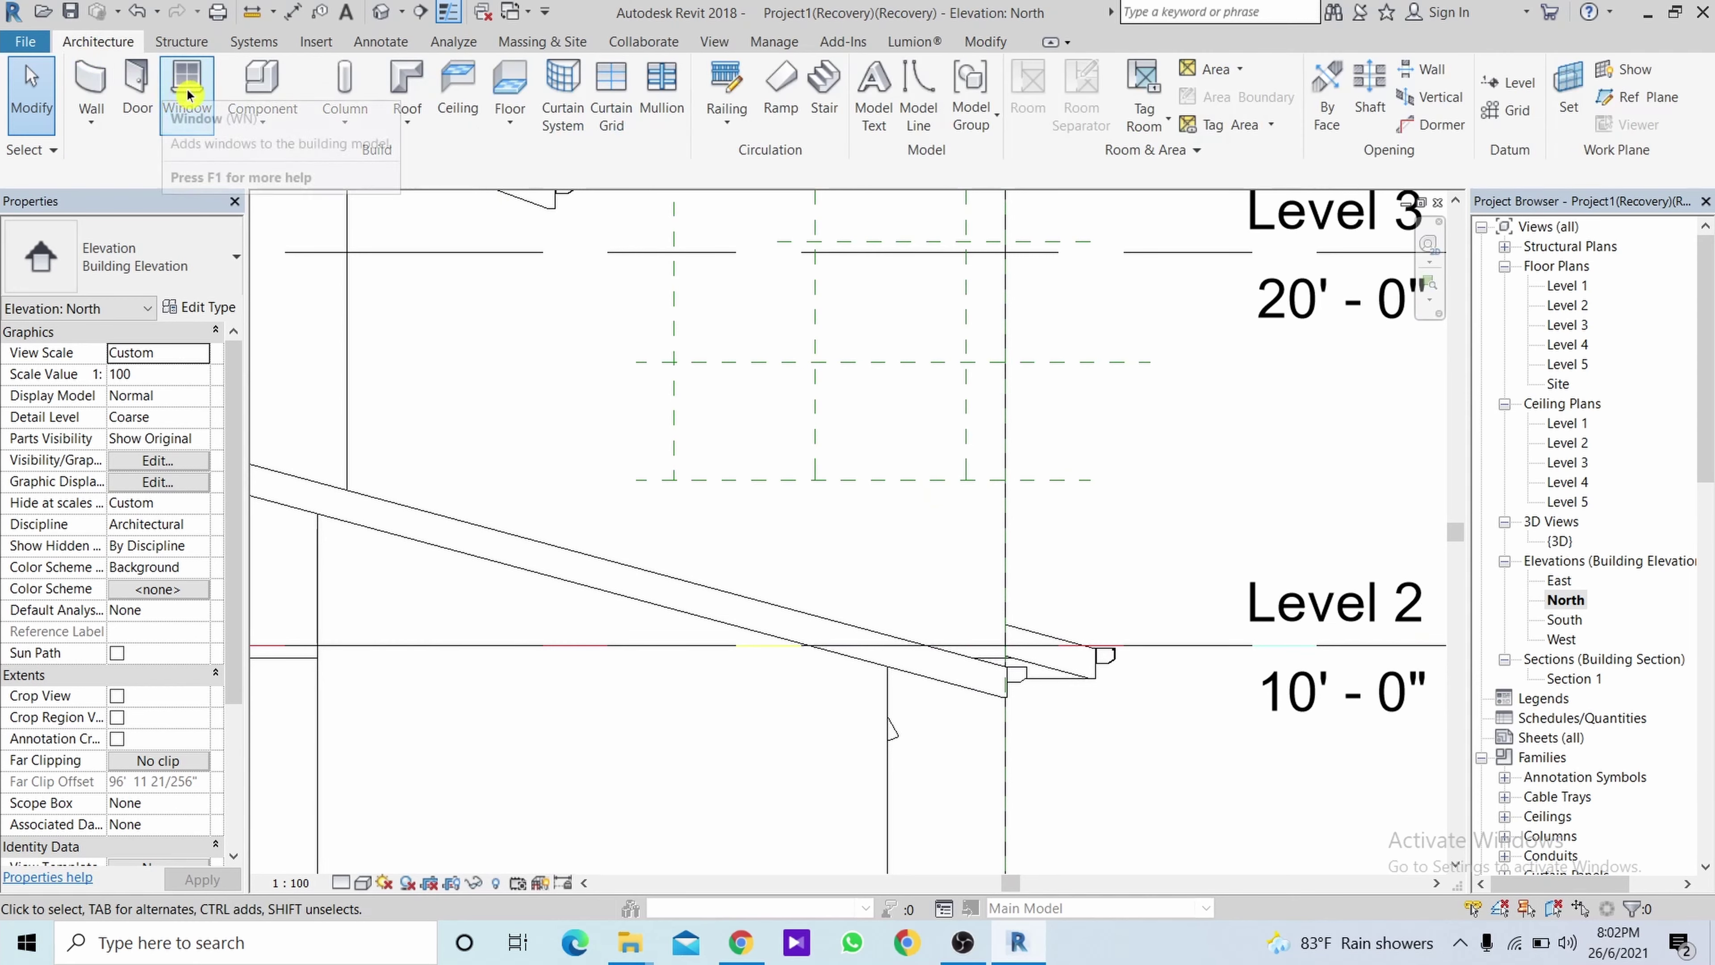
{"action": "left_click", "coordinate": [165, 92]}
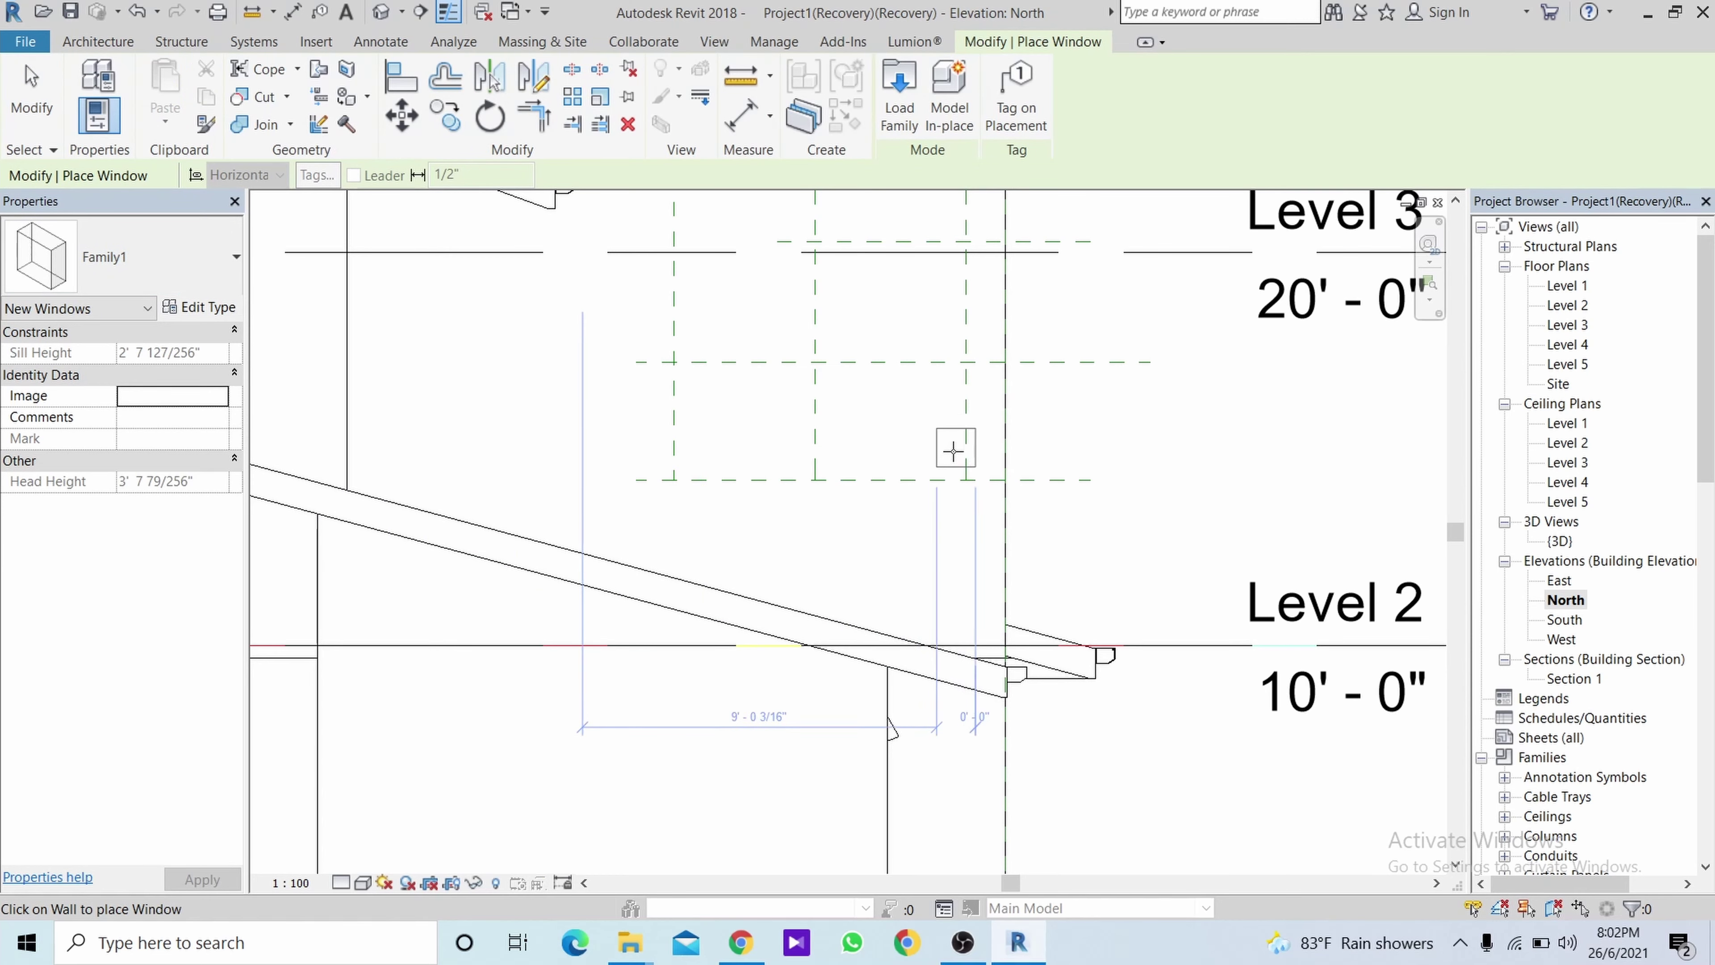
{"action": "left_click", "coordinate": [939, 463]}
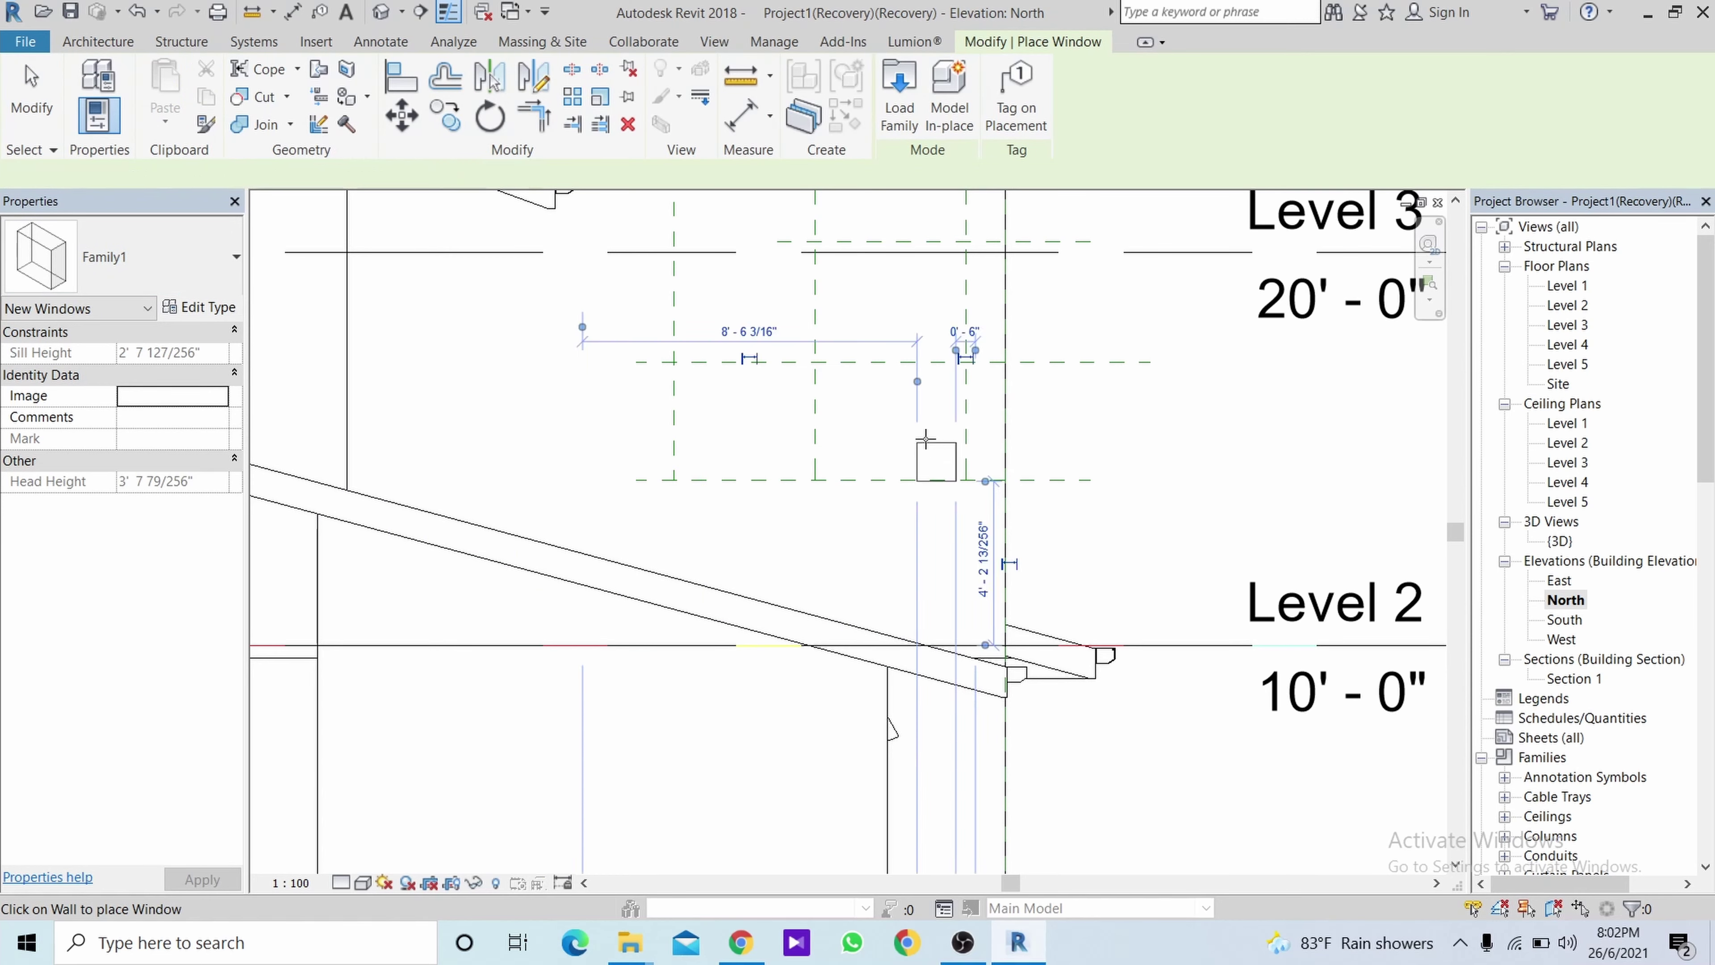
{"action": "left_click", "coordinate": [405, 132]}
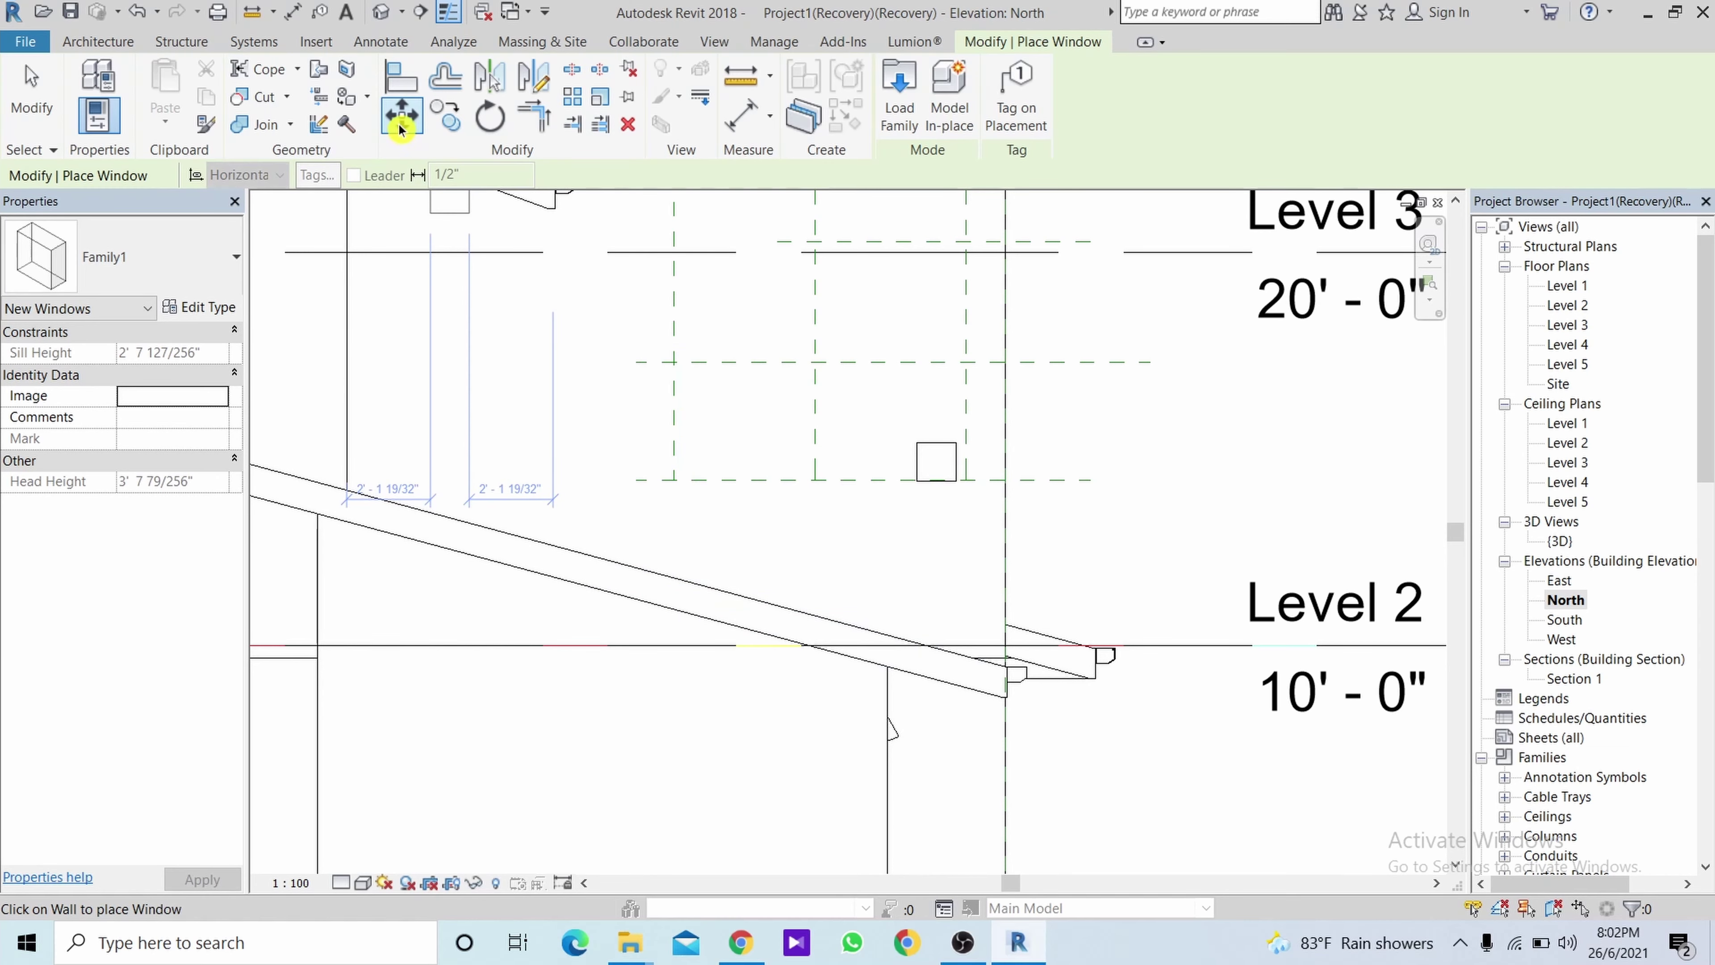
{"action": "scroll", "coordinate": [930, 459], "scroll_direction": "up", "scroll_amount": 1}
{"action": "scroll", "coordinate": [922, 465], "scroll_direction": "up", "scroll_amount": 1}
Move the new window to the right into its position.
{"action": "left_click", "coordinate": [922, 465]}
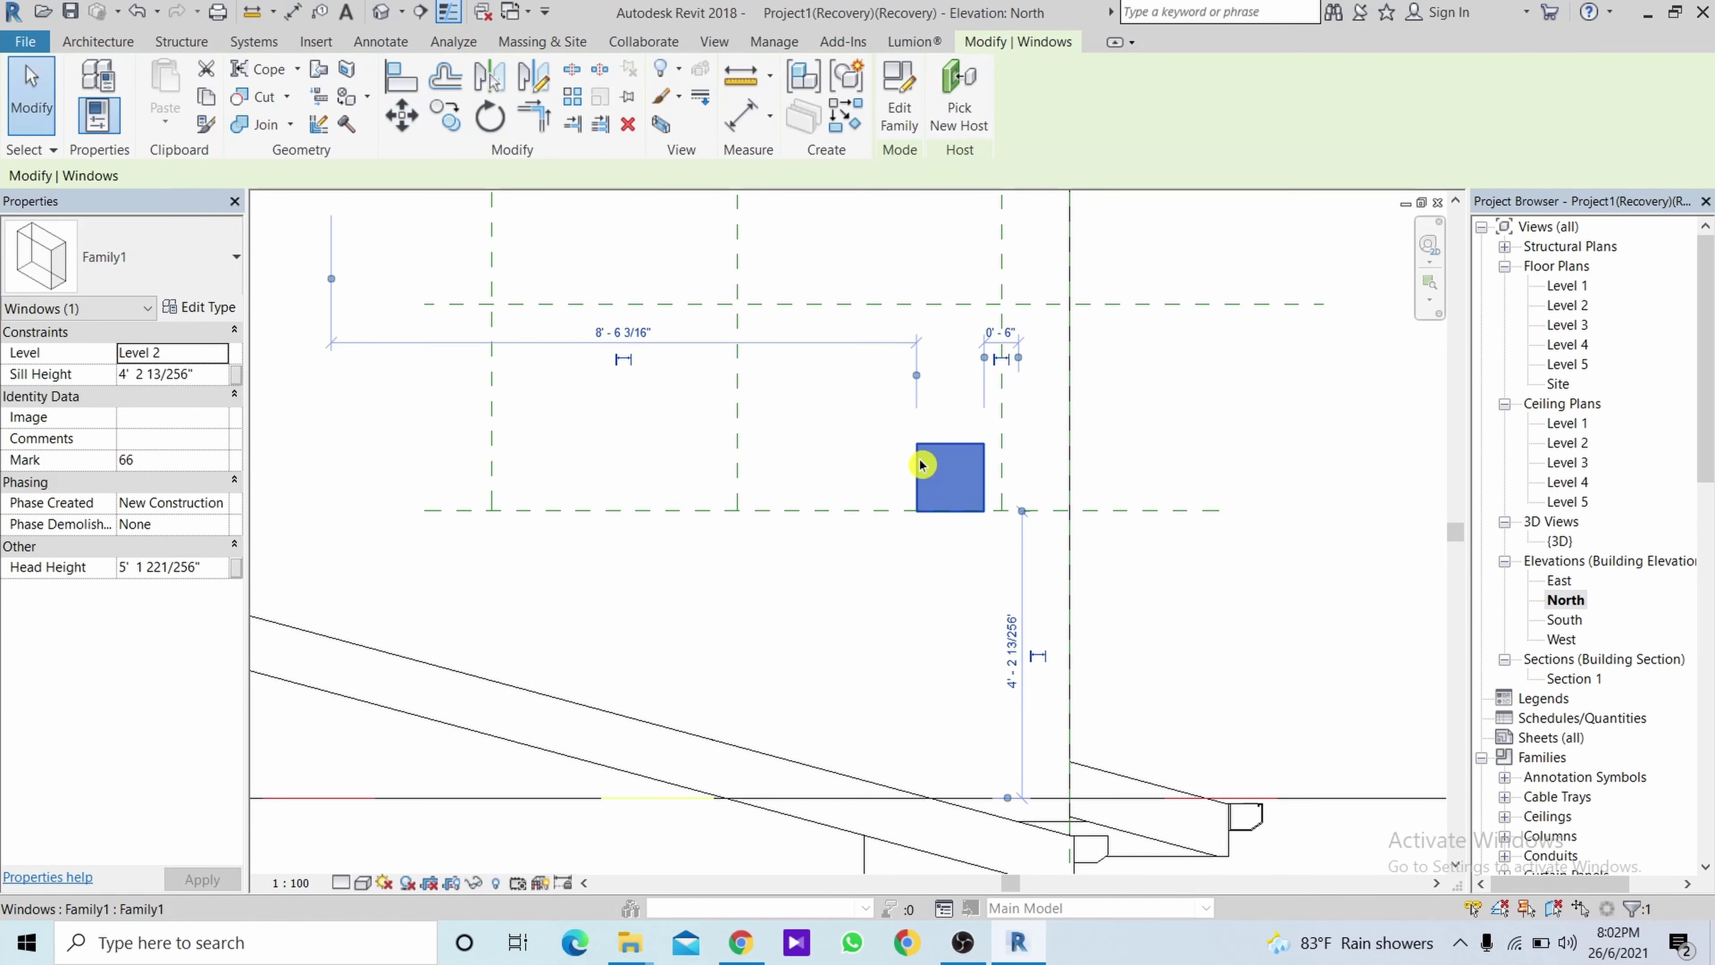
{"action": "left_click", "coordinate": [419, 119]}
{"action": "scroll", "coordinate": [999, 513], "scroll_direction": "up", "scroll_amount": 2}
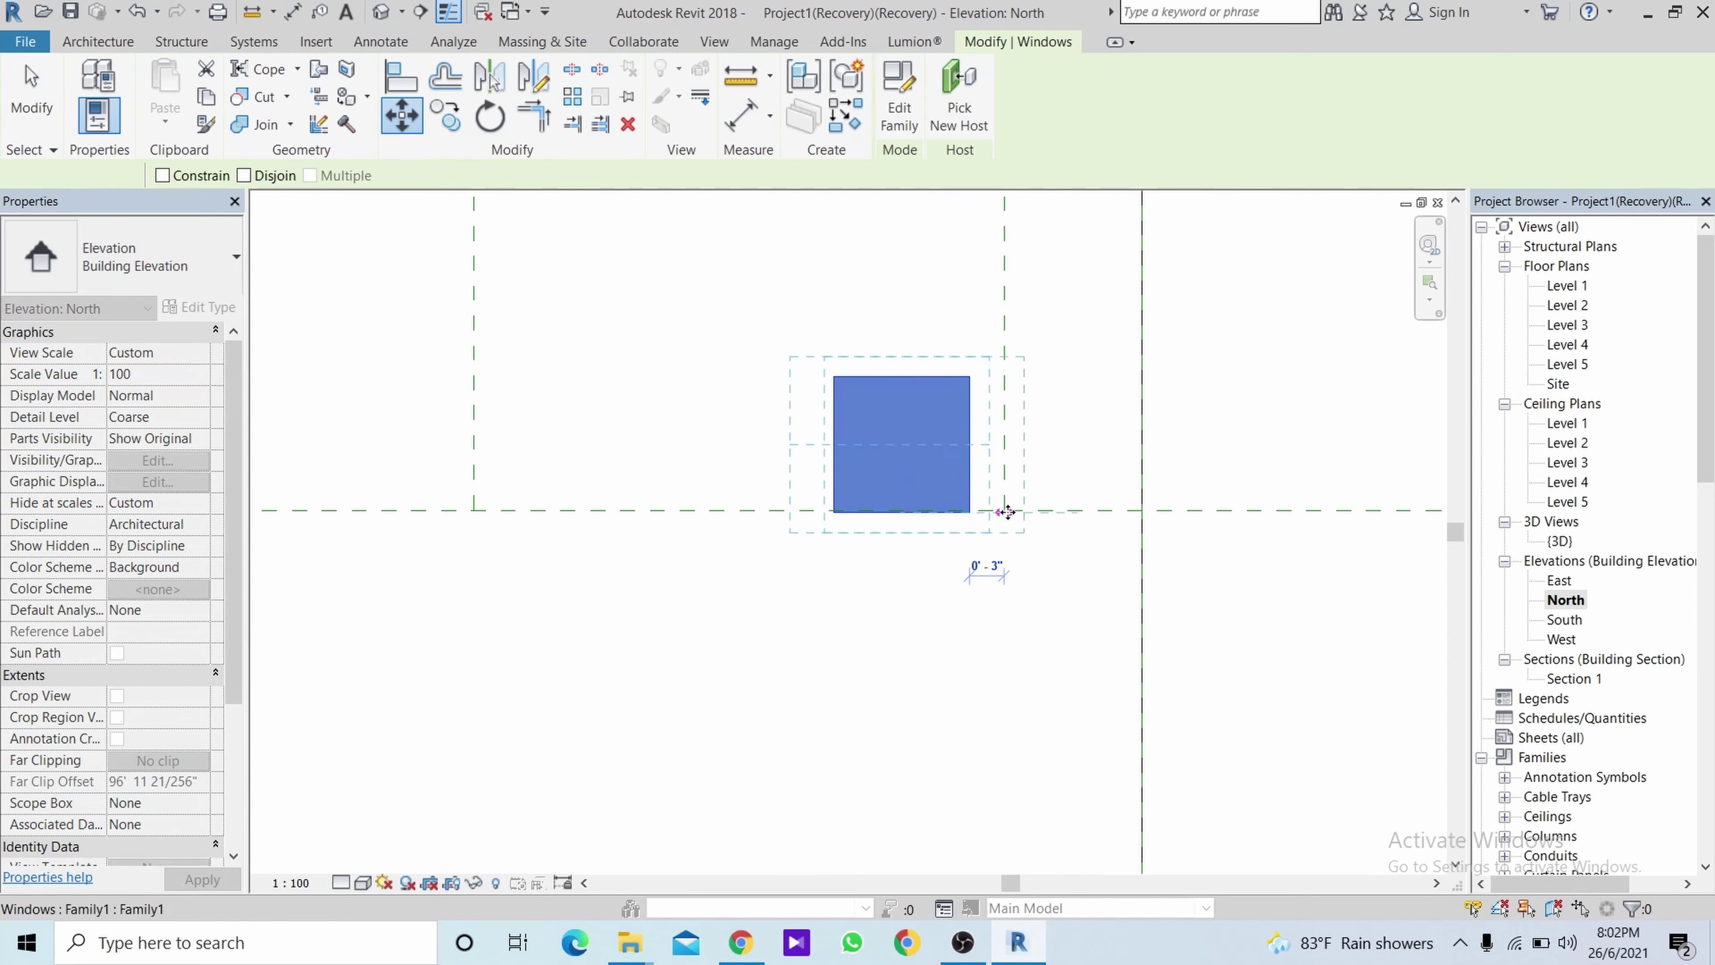
{"action": "left_click", "coordinate": [1007, 512]}
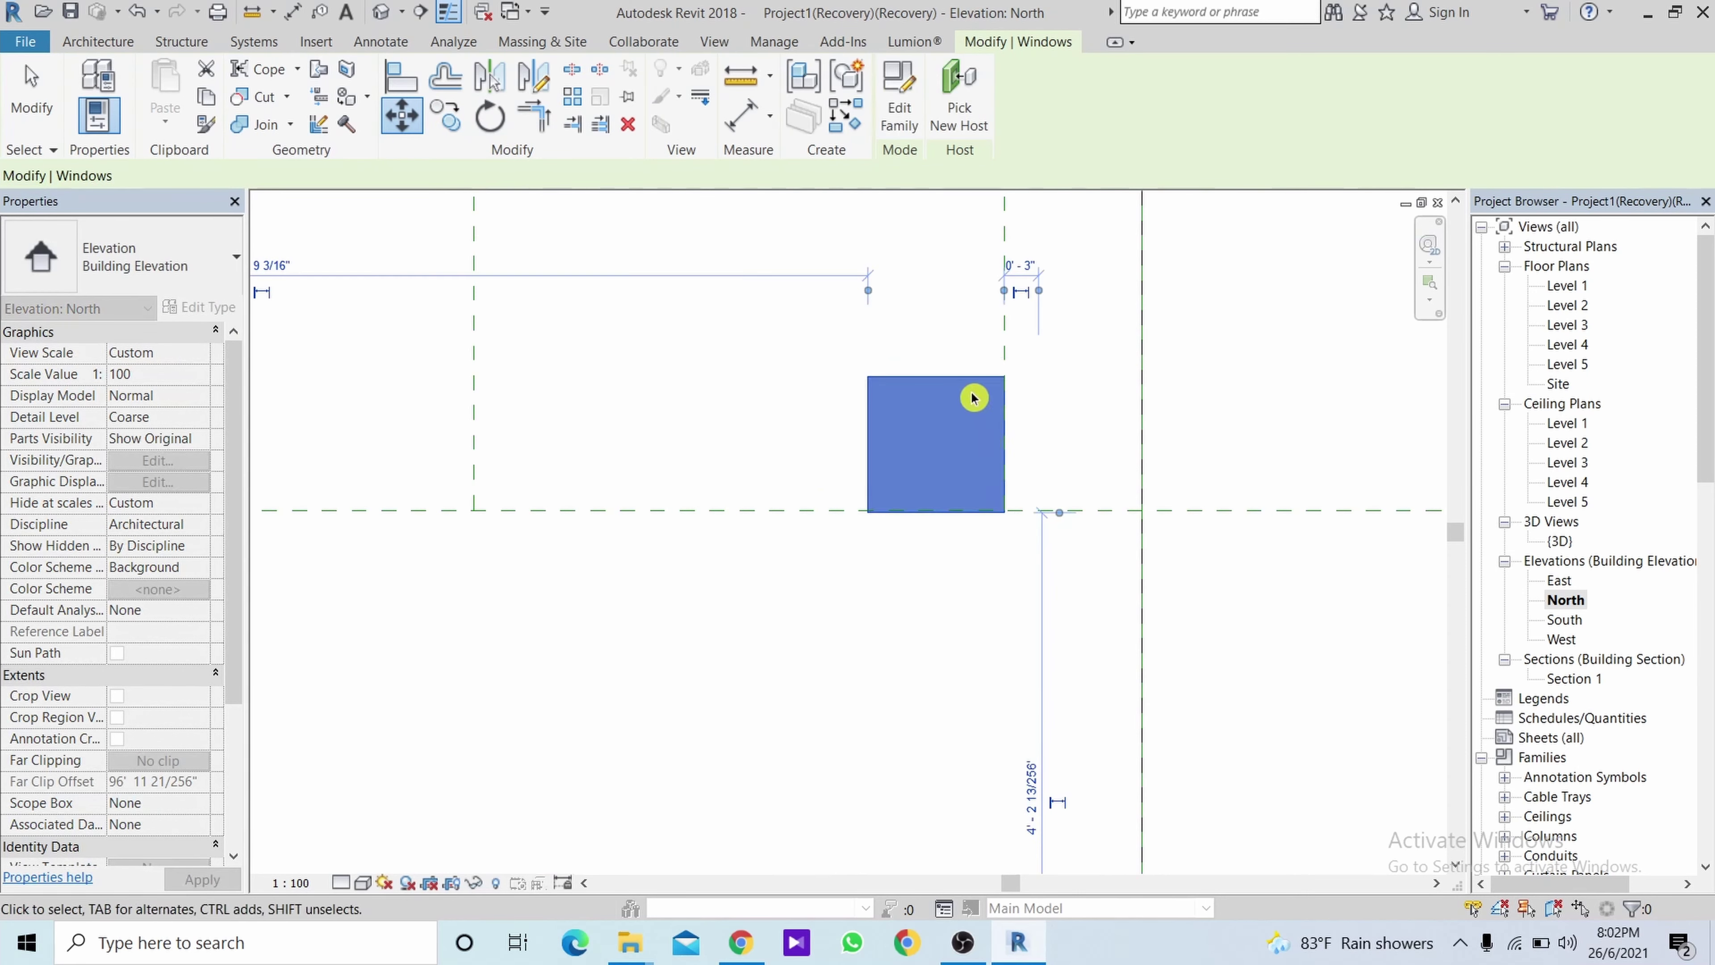
{"action": "left_click", "coordinate": [442, 118]}
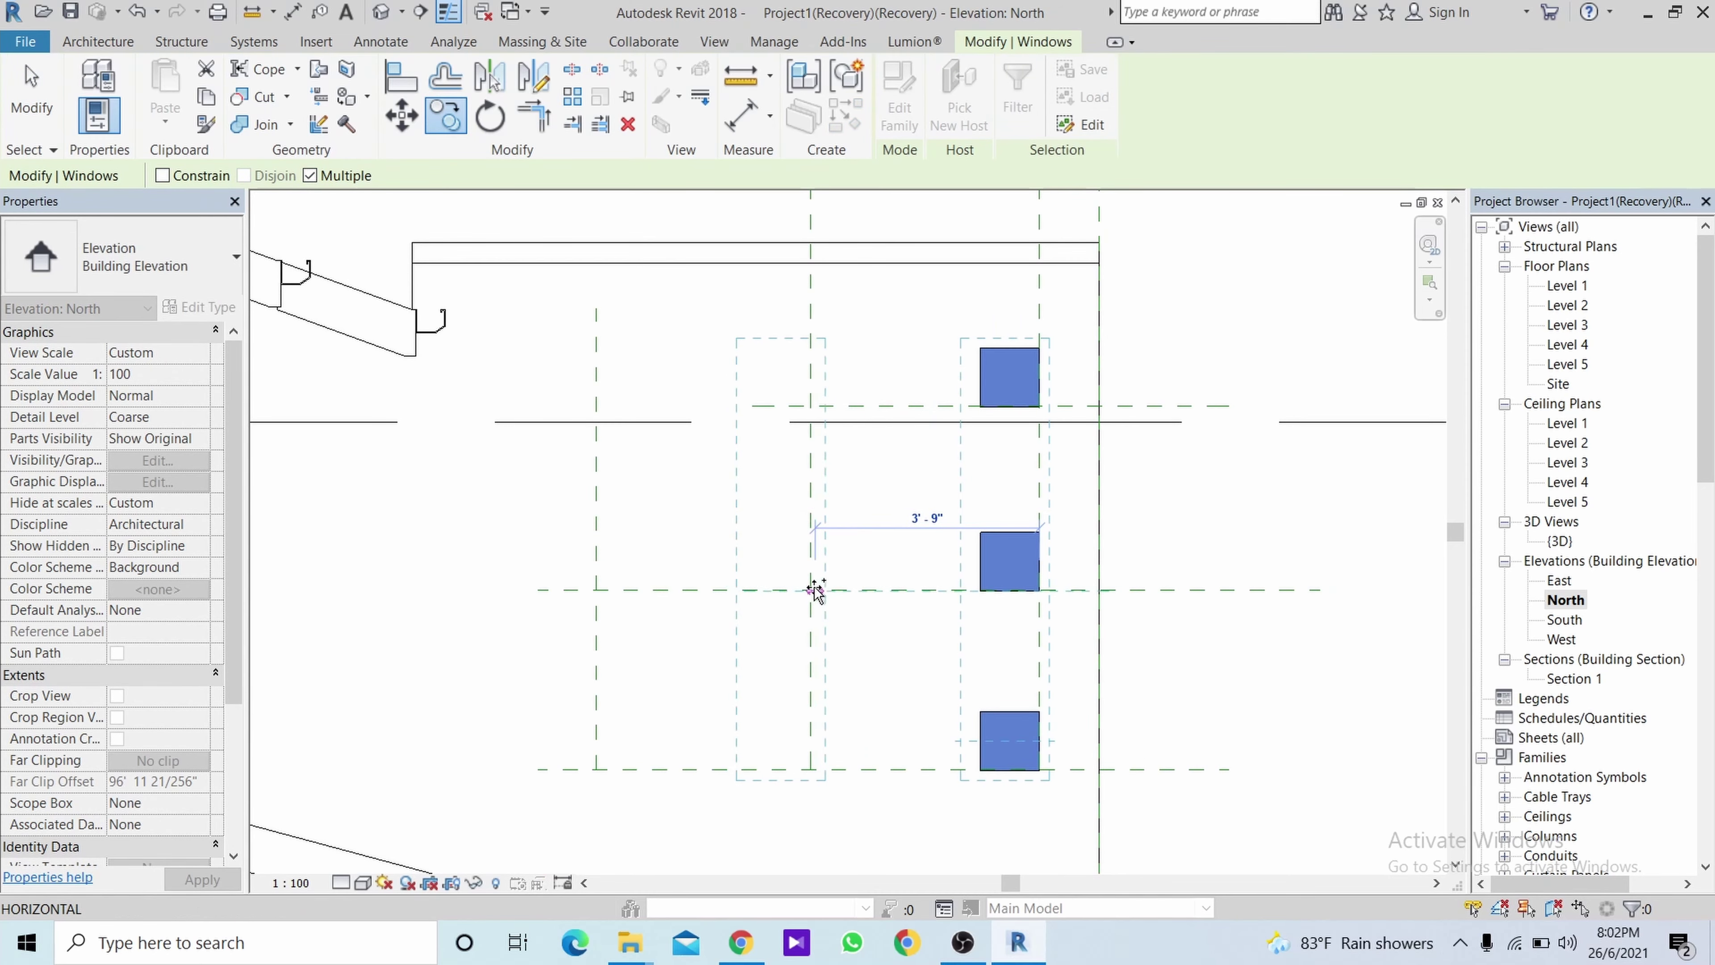
{"action": "scroll", "coordinate": [815, 590], "scroll_direction": "up", "scroll_amount": 5}
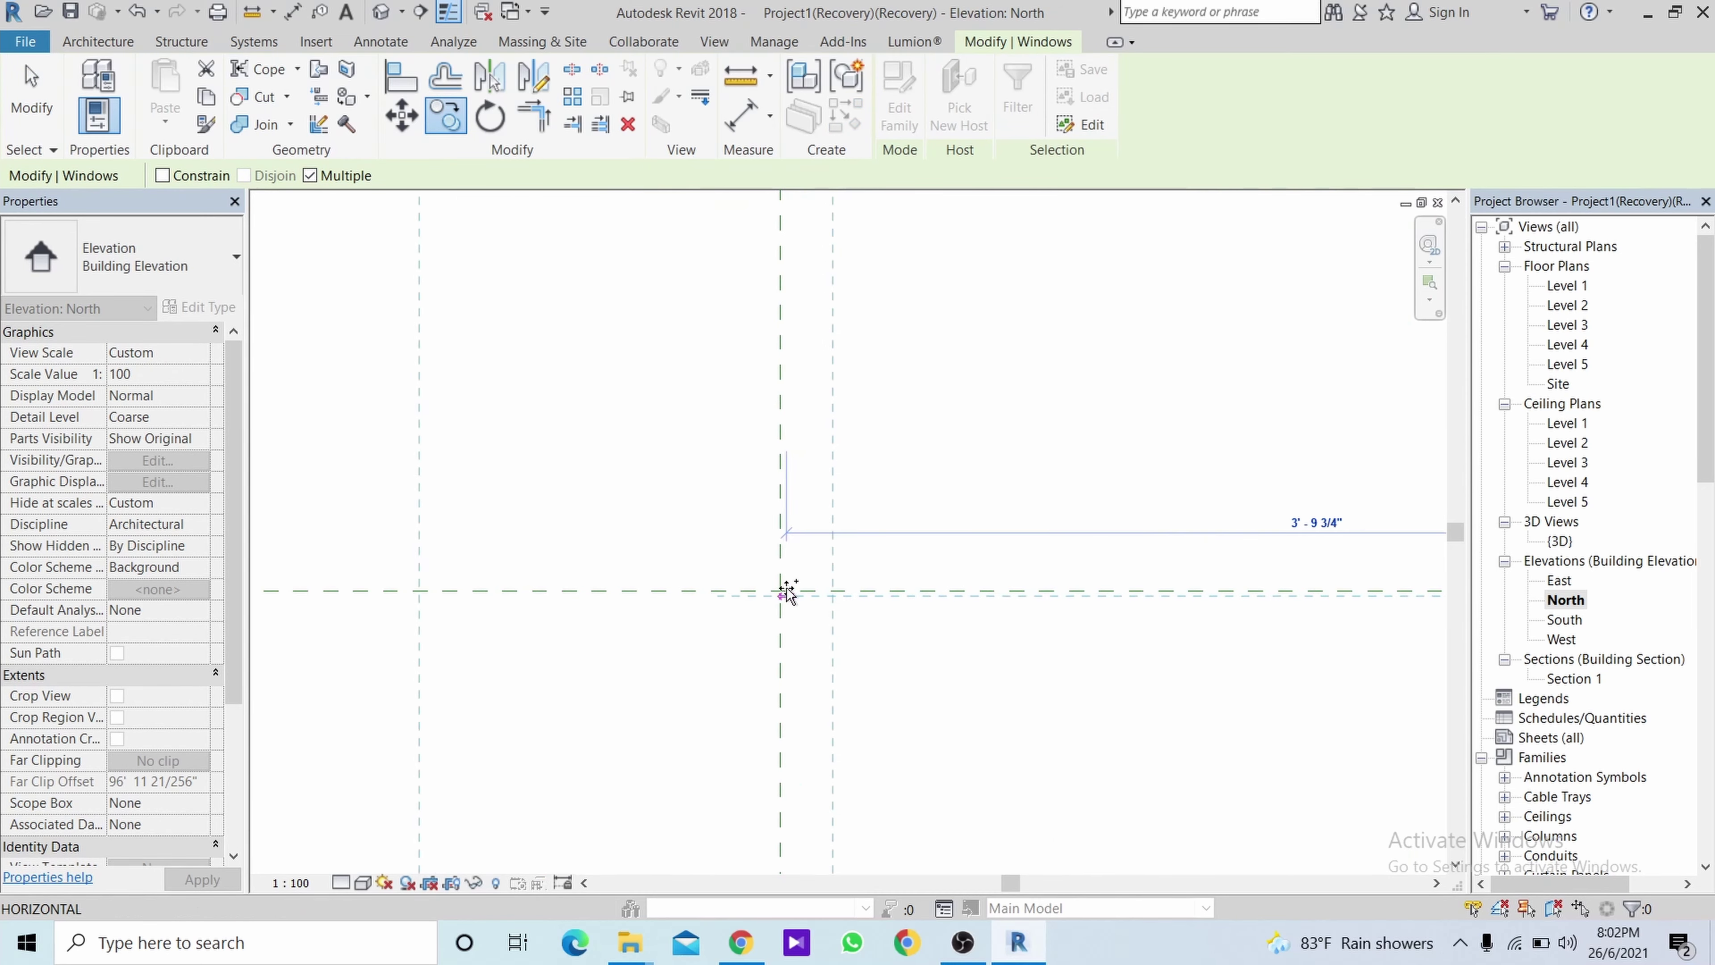
{"action": "scroll", "coordinate": [1182, 614], "scroll_direction": "up", "scroll_amount": 5}
{"action": "key", "text": "Escape"}
Reposition the window with Move (MV) to fine-tune its placement.
{"action": "left_click", "coordinate": [770, 400]}
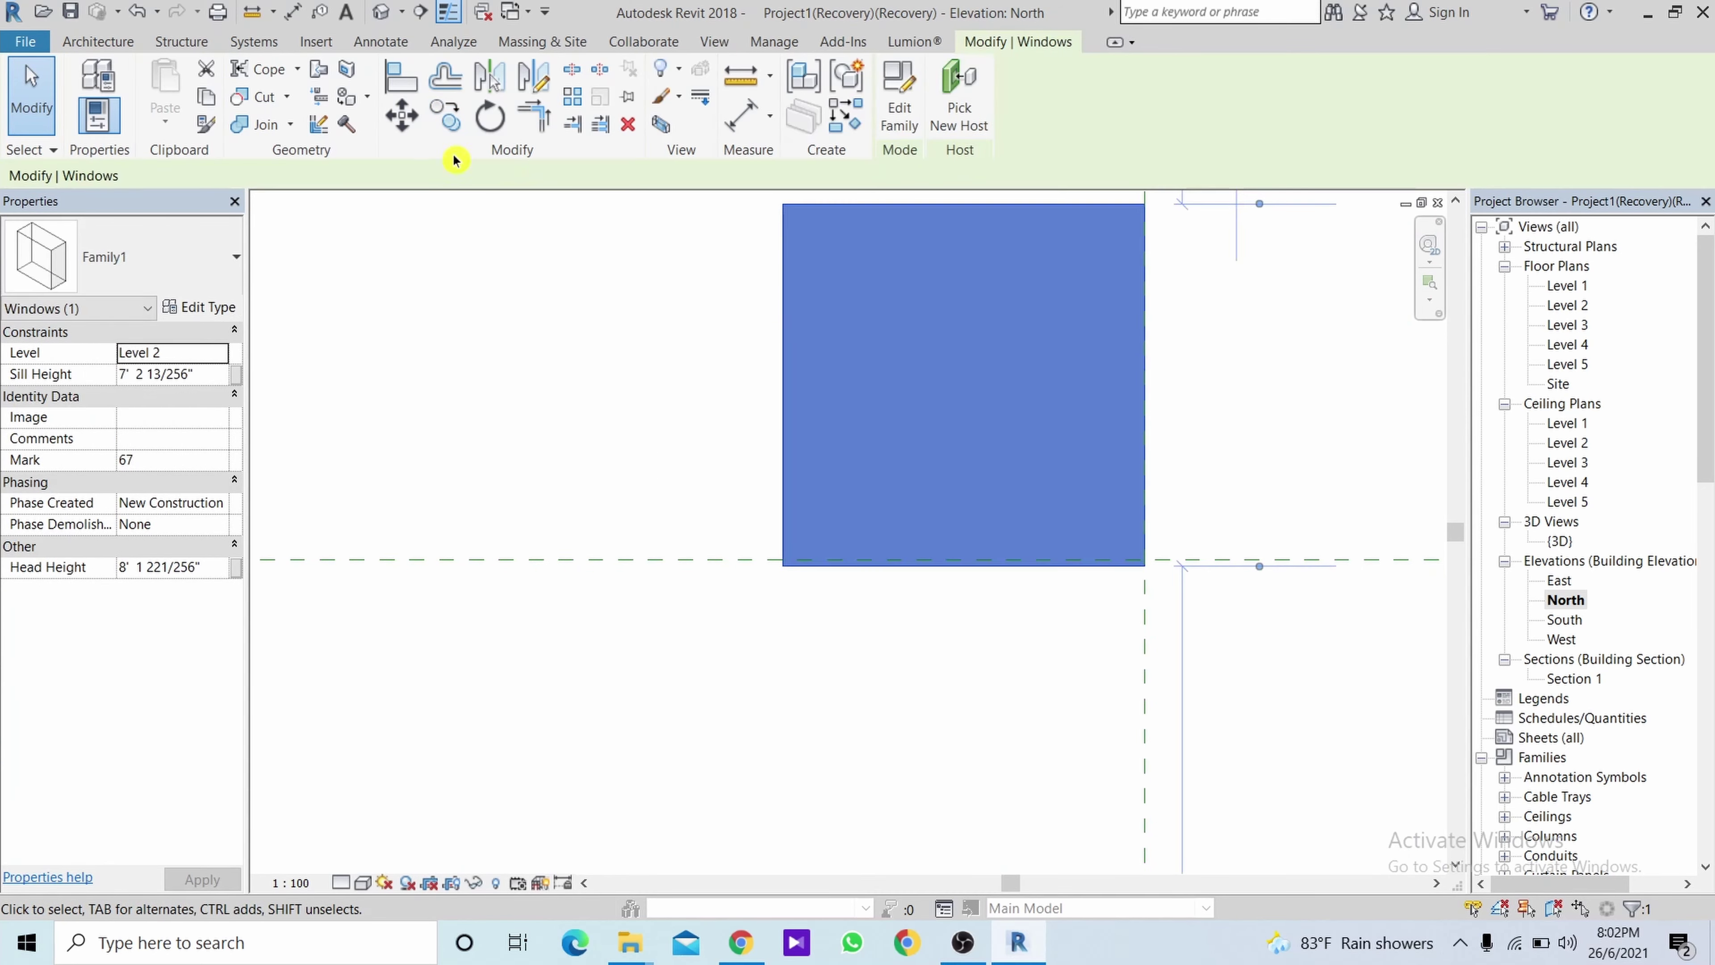
{"action": "scroll", "coordinate": [1177, 573], "scroll_direction": "up", "scroll_amount": 3}
{"action": "scroll", "coordinate": [1181, 600], "scroll_direction": "down", "scroll_amount": 5}
{"action": "scroll", "coordinate": [1181, 600], "scroll_direction": "down", "scroll_amount": 2}
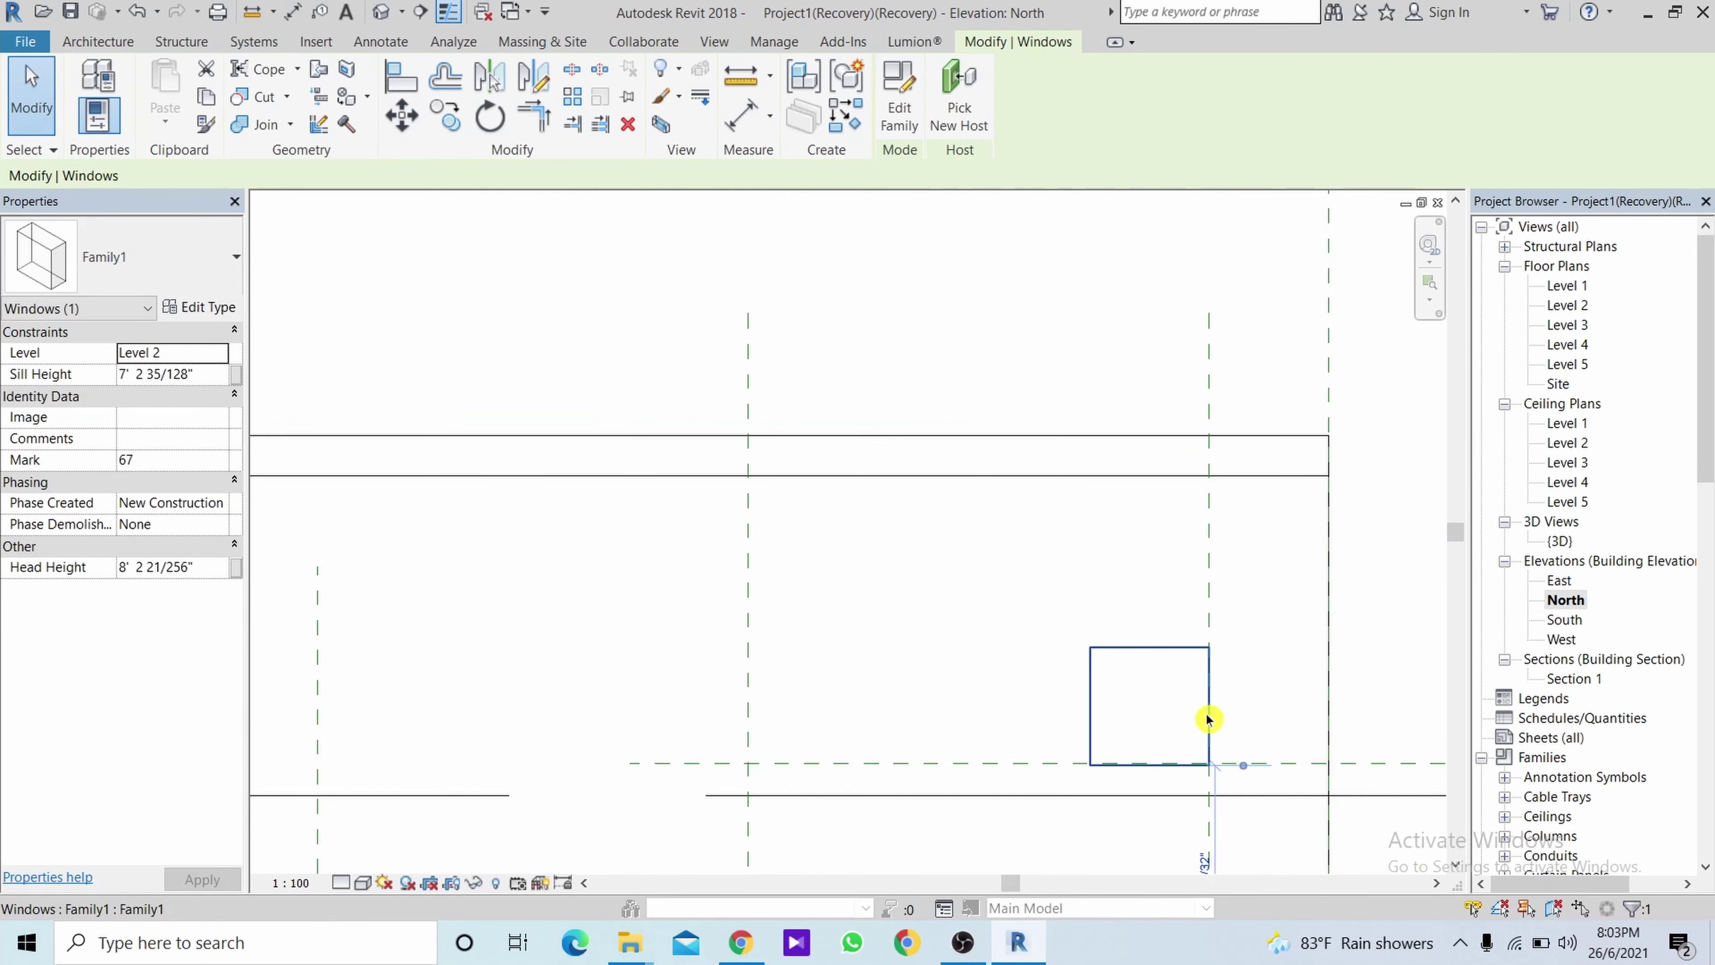
{"action": "scroll", "coordinate": [1206, 716], "scroll_direction": "up", "scroll_amount": 3}
{"action": "middle_click_drag", "start_coordinate": [1206, 716], "coordinate": [966, 388]}
{"action": "key", "text": "m"}
{"action": "key", "text": "v"}
{"action": "scroll", "coordinate": [1004, 493], "scroll_direction": "up", "scroll_amount": 4}
{"action": "left_click", "coordinate": [1004, 494]}
{"action": "scroll", "coordinate": [1026, 625], "scroll_direction": "down", "scroll_amount": 3}
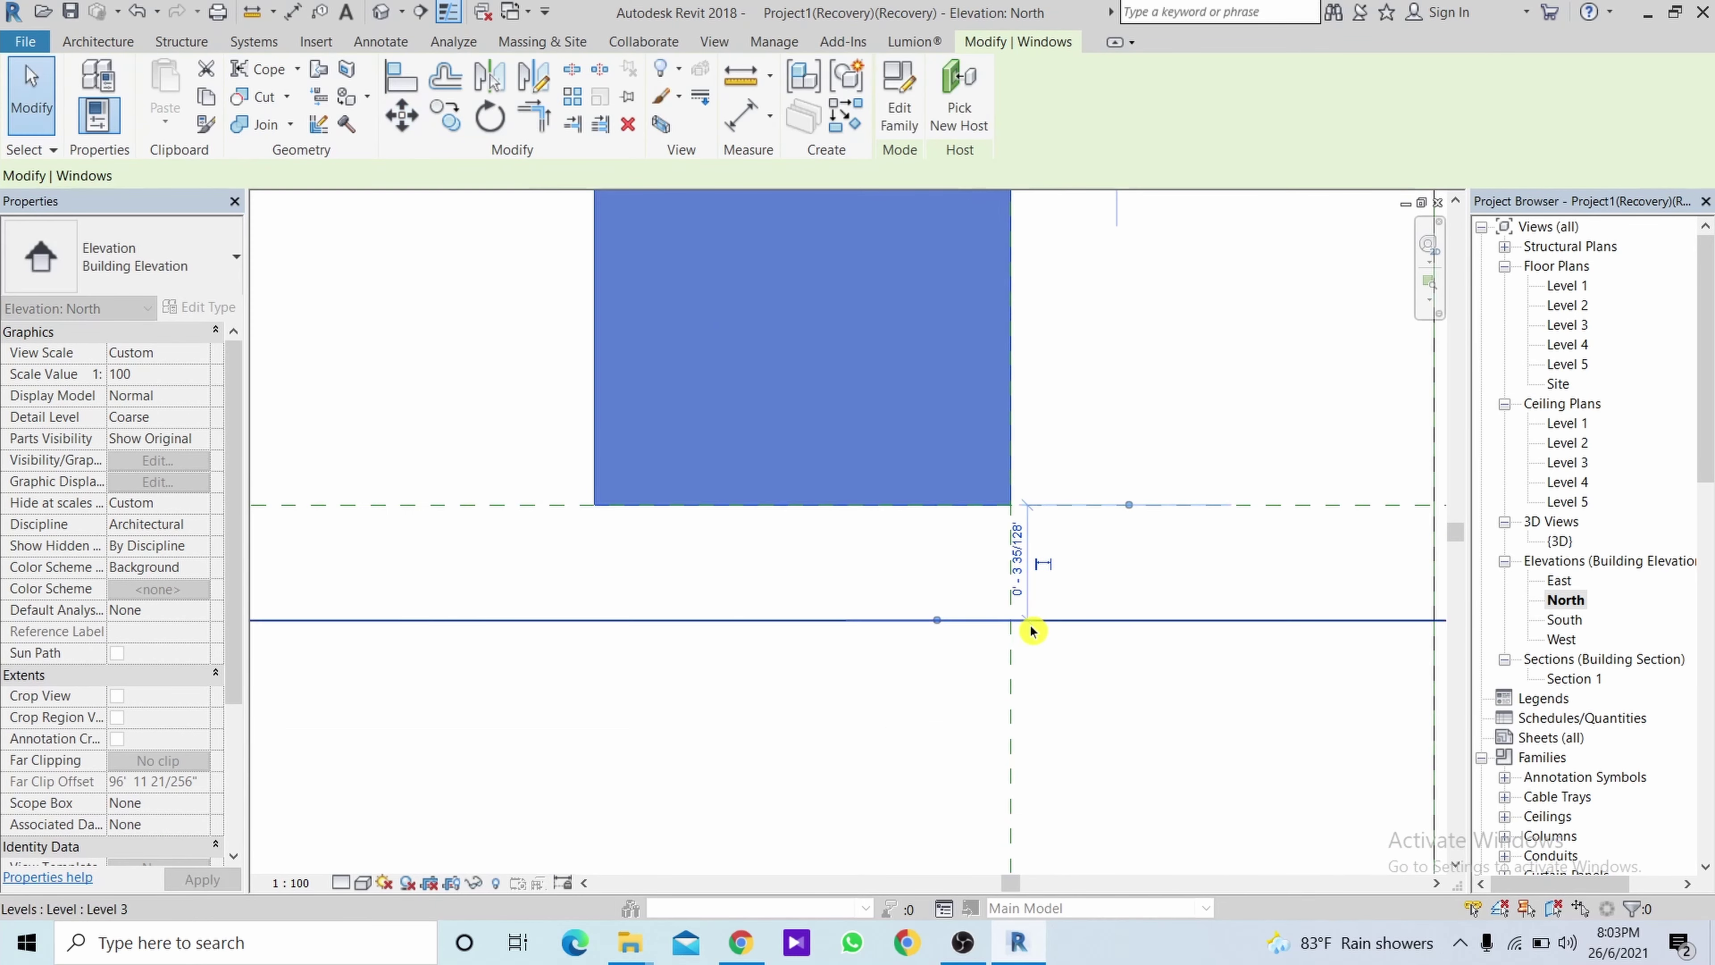
{"action": "scroll", "coordinate": [980, 486], "scroll_direction": "down", "scroll_amount": 5}
Copy the stacked window column twice to the left using Multiple copy.
{"action": "left_click", "coordinate": [980, 487], "text": "ctrl"}
{"action": "left_click", "coordinate": [445, 121]}
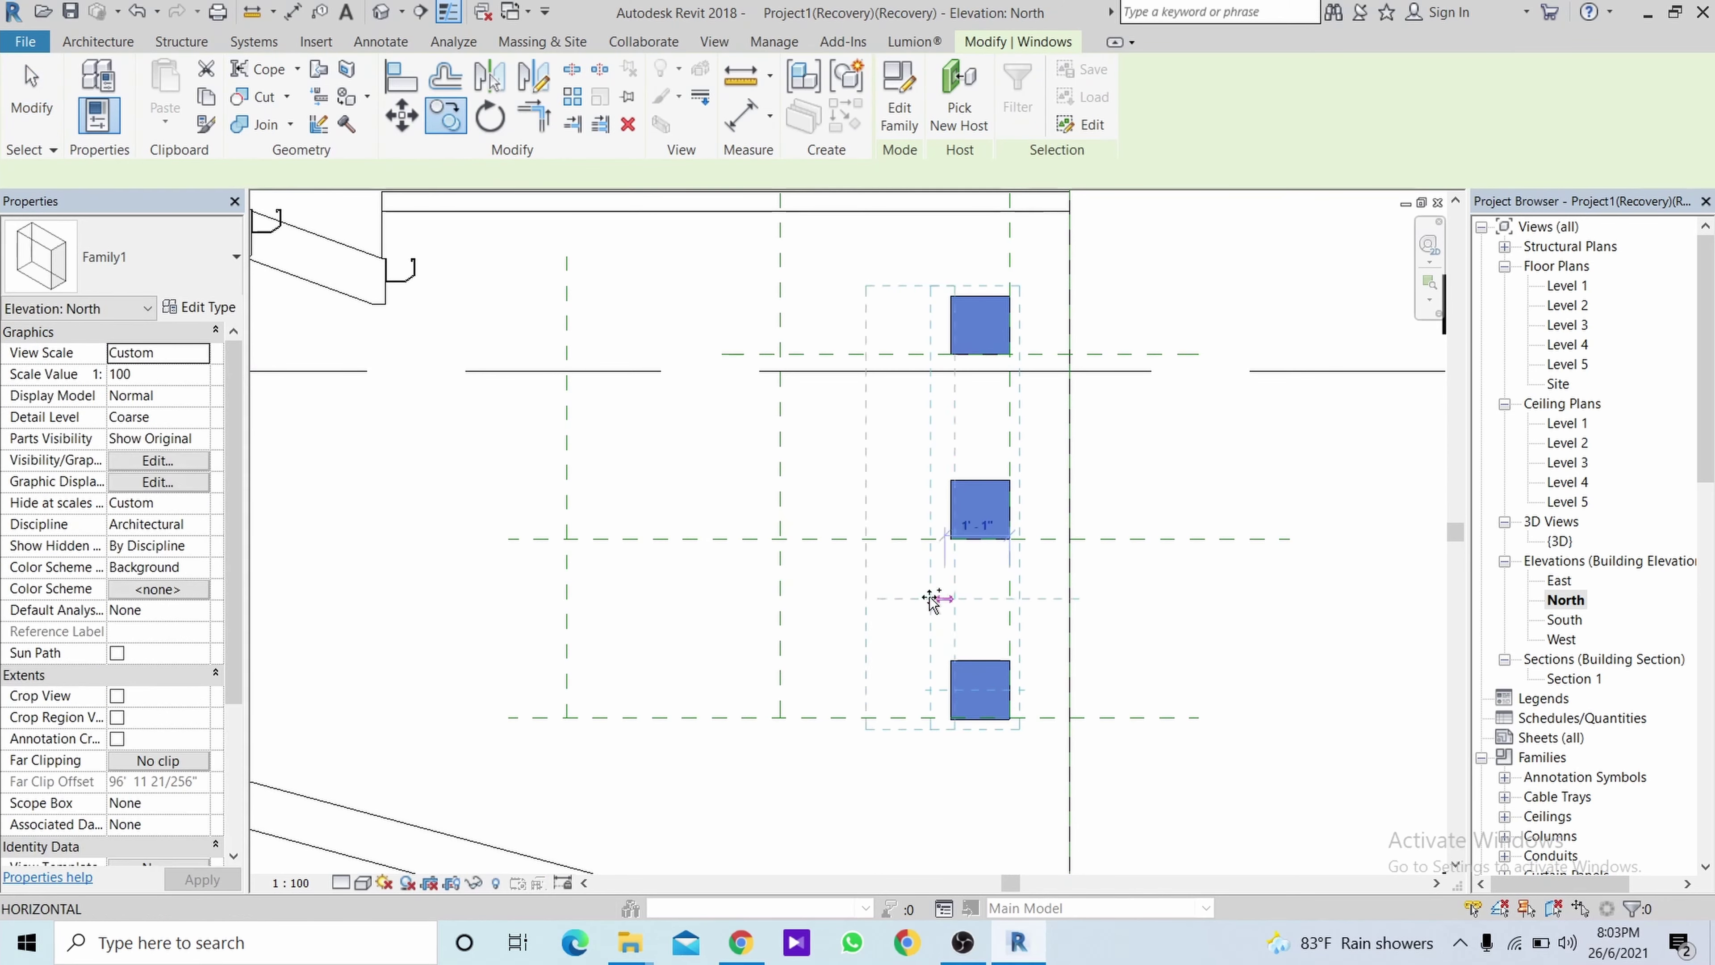
{"action": "left_click", "coordinate": [934, 602]}
{"action": "left_click", "coordinate": [743, 602]}
{"action": "left_click", "coordinate": [554, 601]}
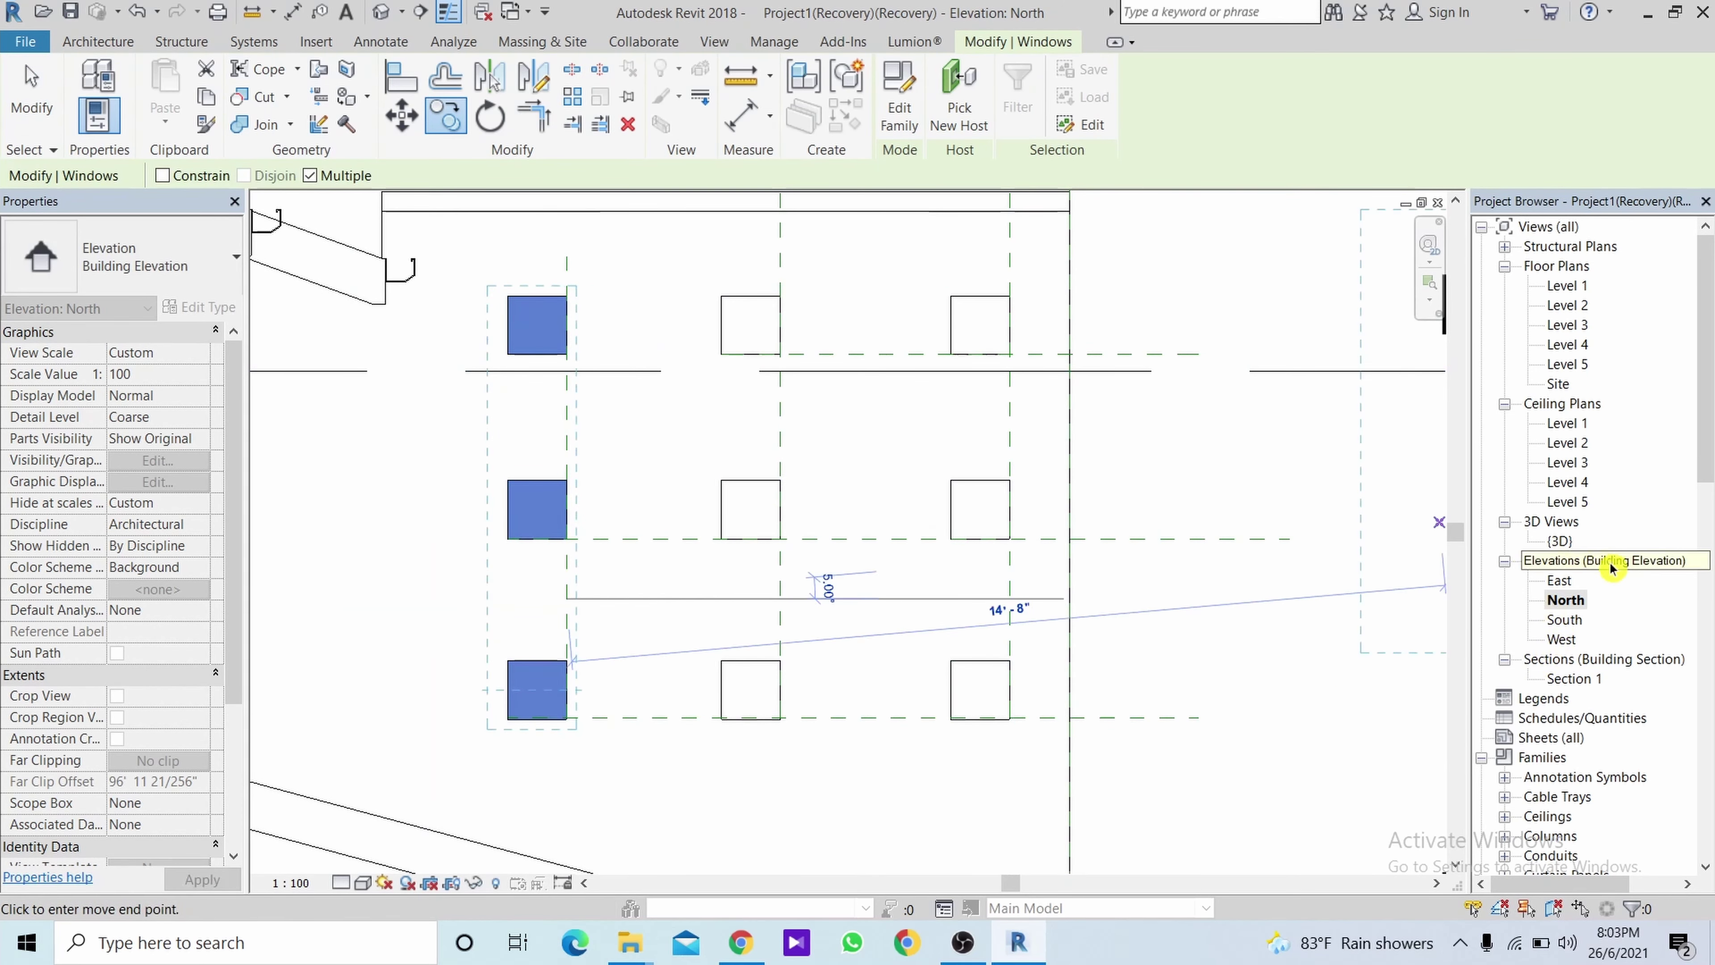
Open the West elevation and place a Family1 window on the West wall.
{"action": "double_click", "coordinate": [1564, 581]}
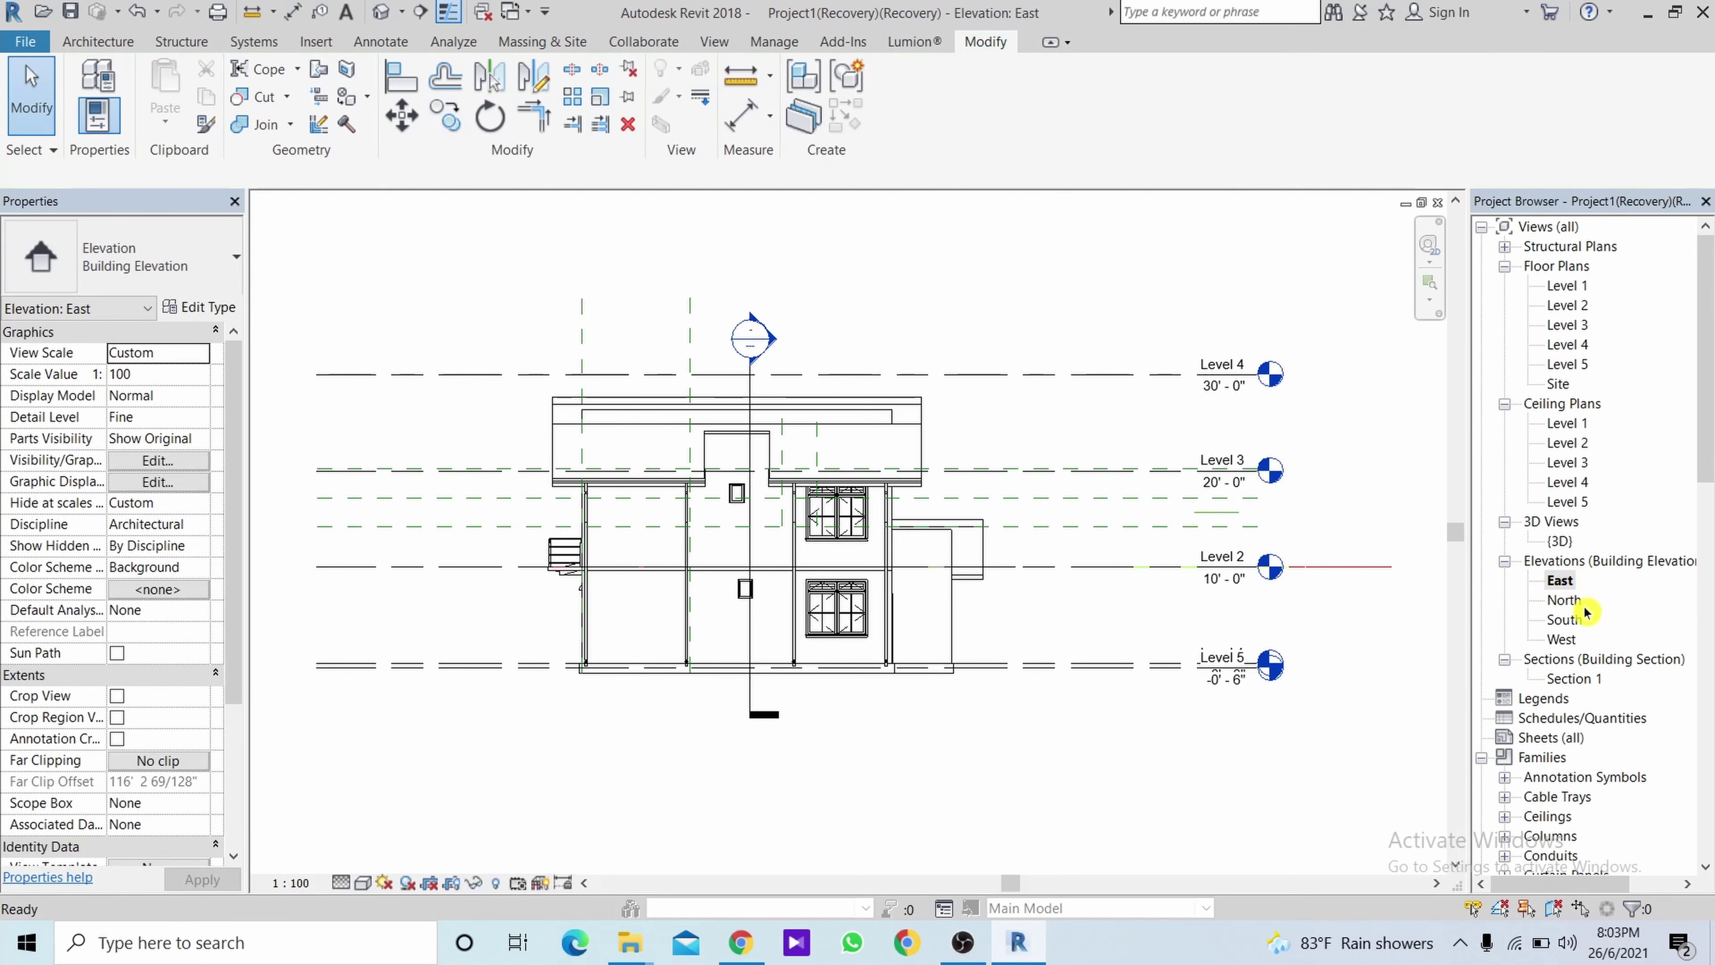
{"action": "double_click", "coordinate": [1564, 639]}
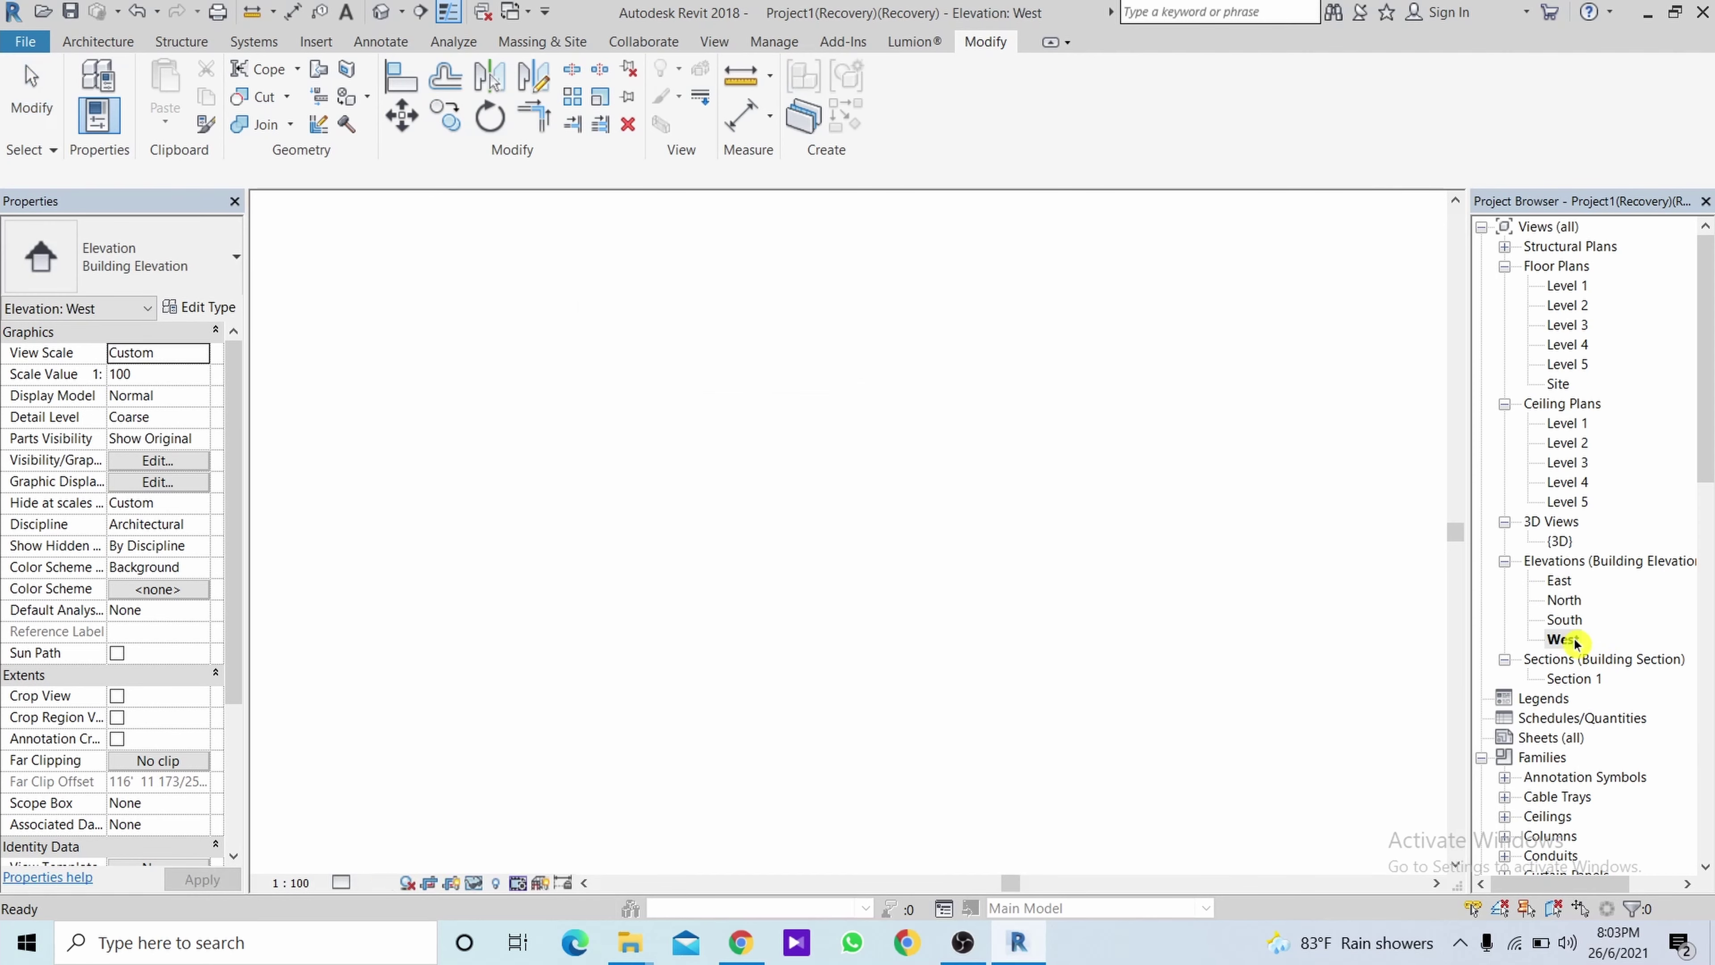
{"action": "scroll", "coordinate": [907, 561], "scroll_direction": "up", "scroll_amount": 4}
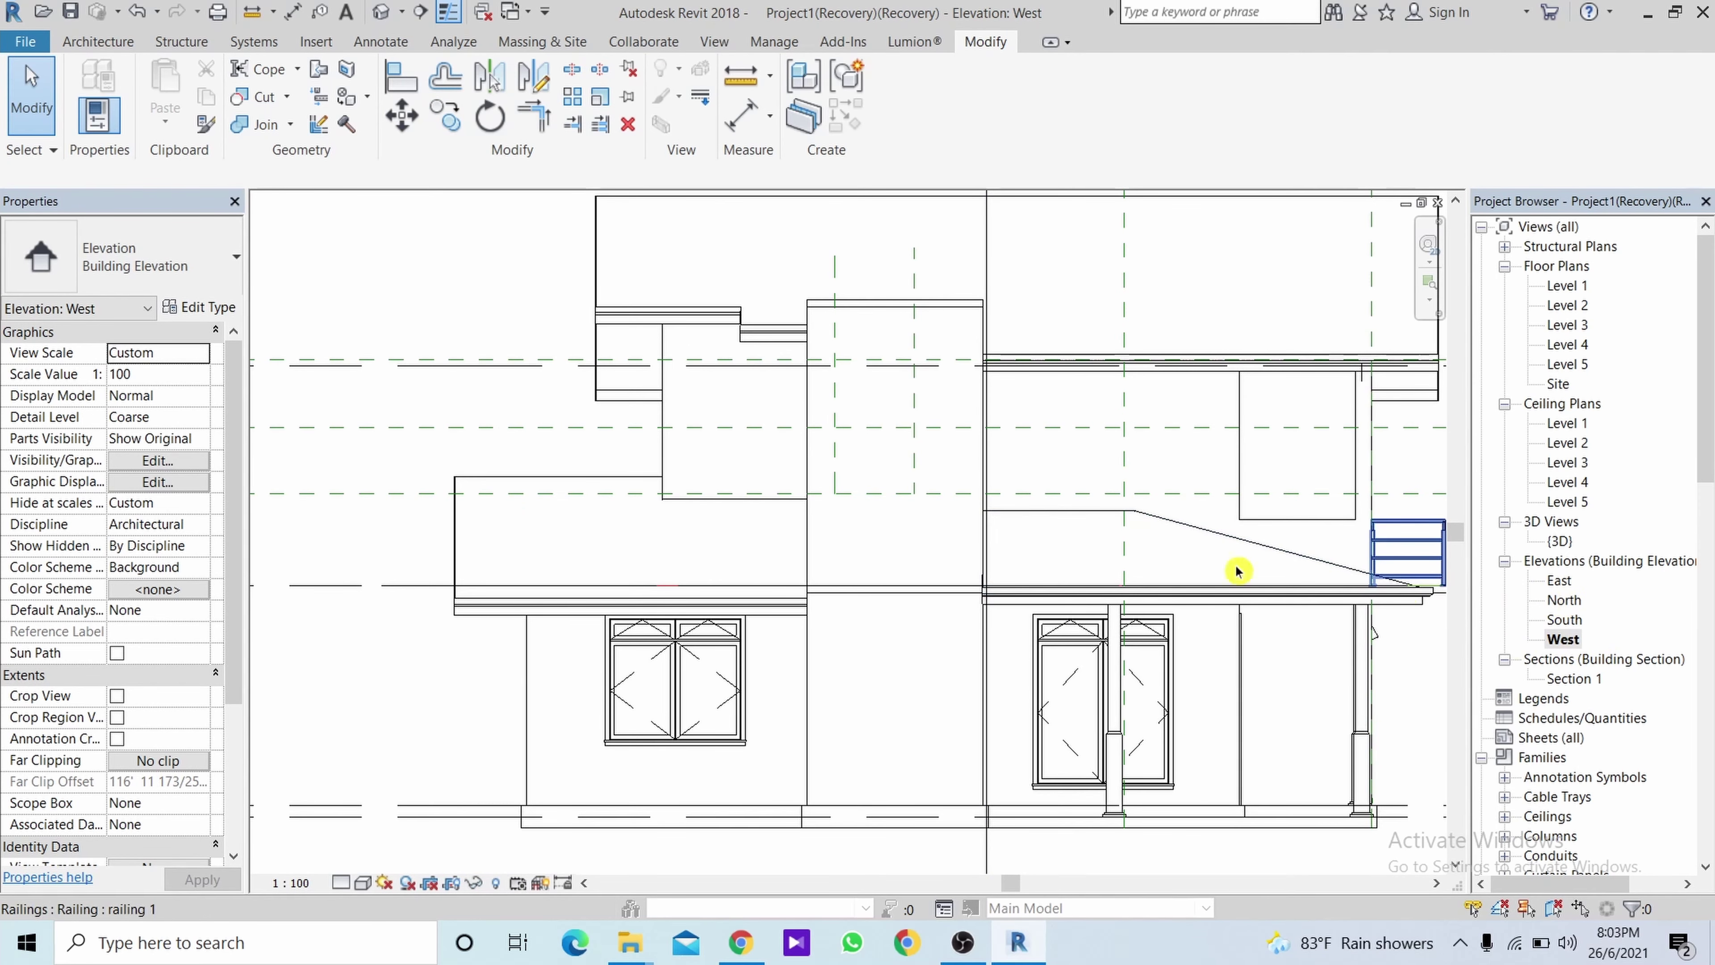
{"action": "scroll", "coordinate": [890, 478], "scroll_direction": "up", "scroll_amount": 3}
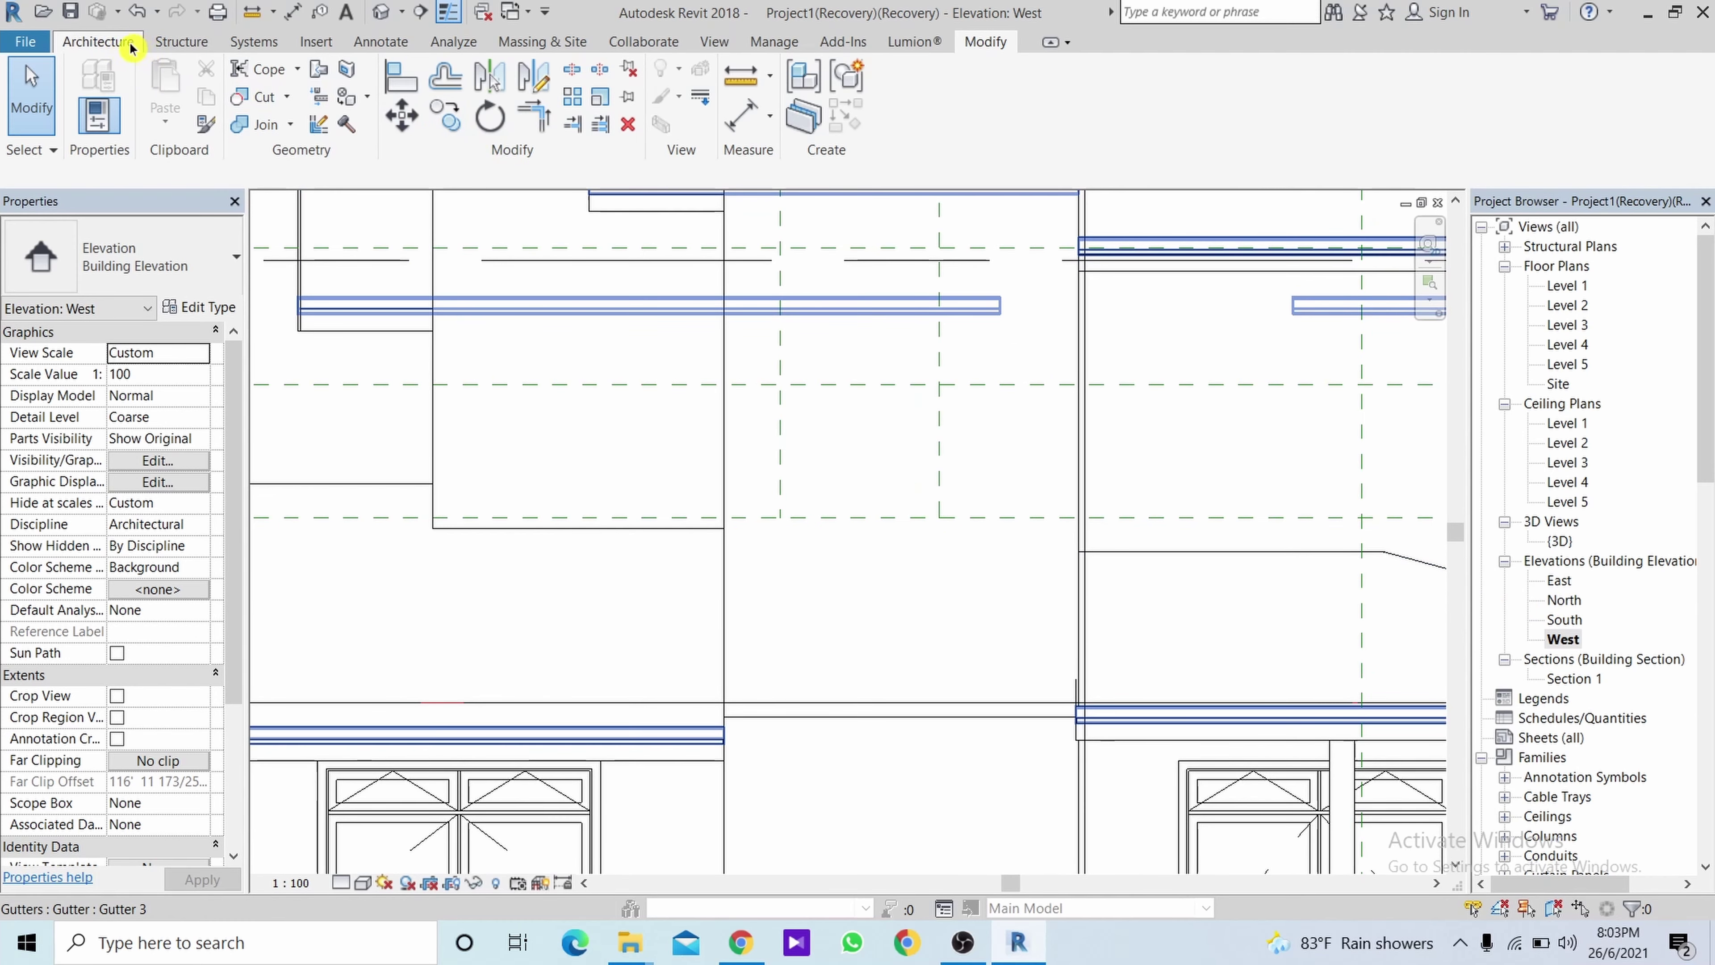
{"action": "left_click", "coordinate": [131, 42]}
{"action": "left_click", "coordinate": [183, 78]}
{"action": "scroll", "coordinate": [813, 496], "scroll_direction": "up", "scroll_amount": 3}
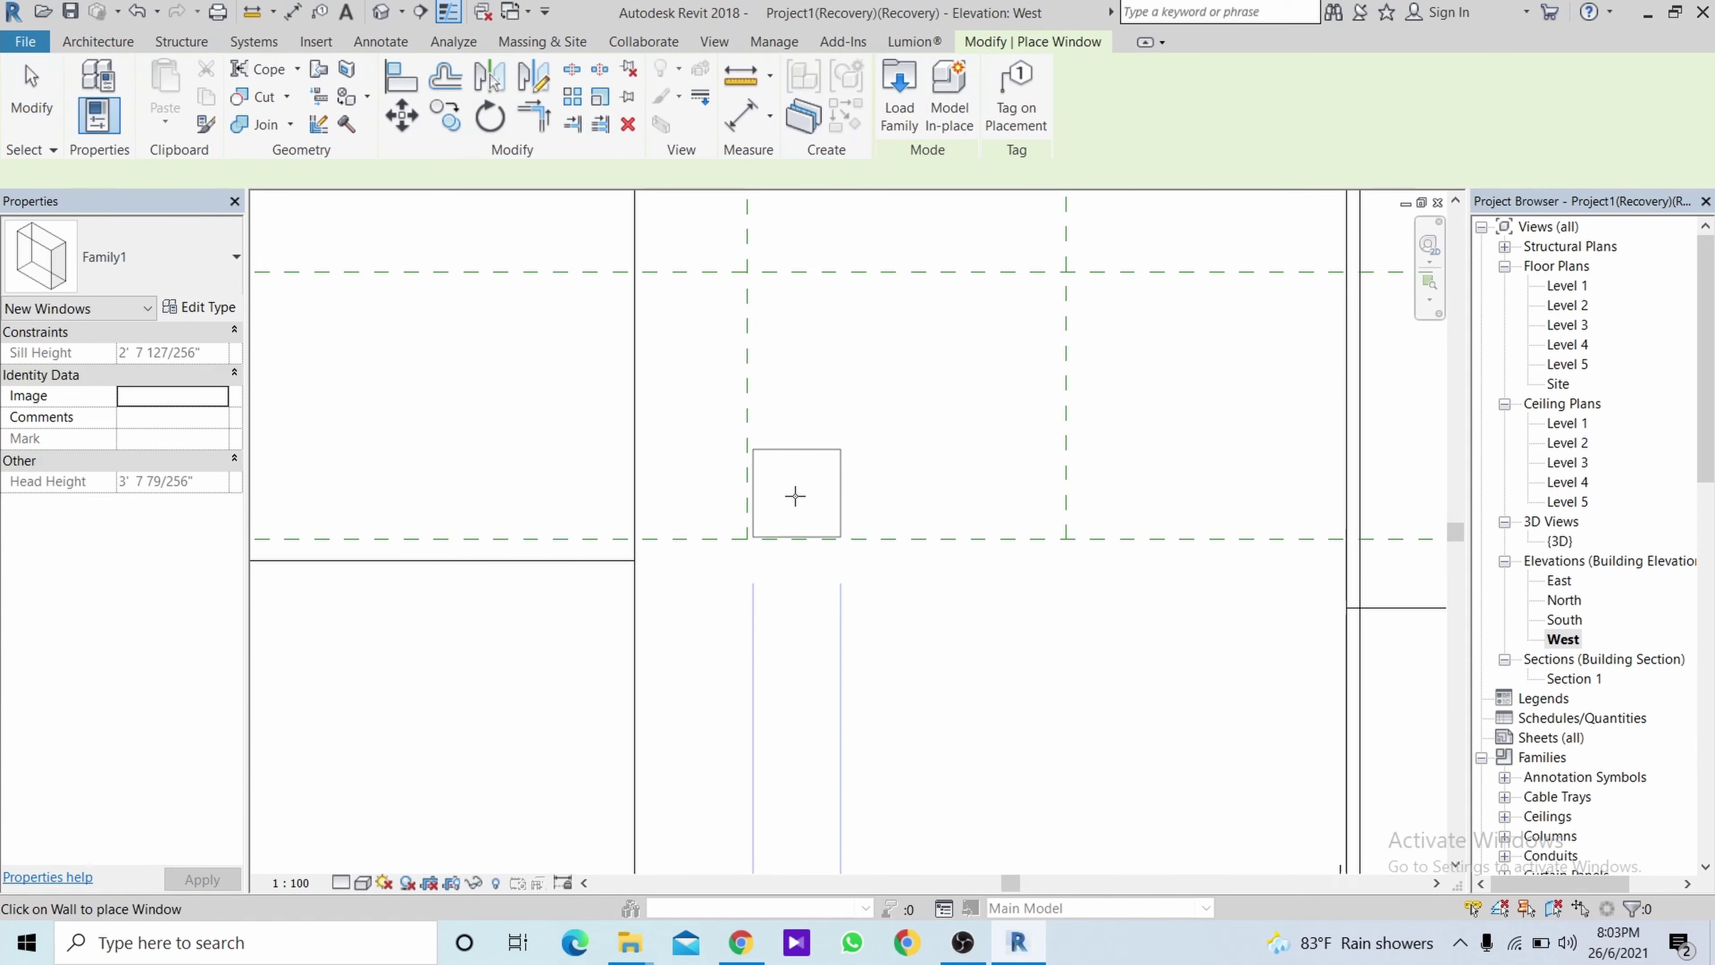
{"action": "left_click", "coordinate": [796, 496]}
Move the placed window from its corner to the target position with MV.
{"action": "key", "text": "Escape"}
{"action": "key", "text": "m"}
{"action": "key", "text": "v"}
{"action": "scroll", "coordinate": [743, 520], "scroll_direction": "up", "scroll_amount": 5}
{"action": "left_click", "coordinate": [813, 620]}
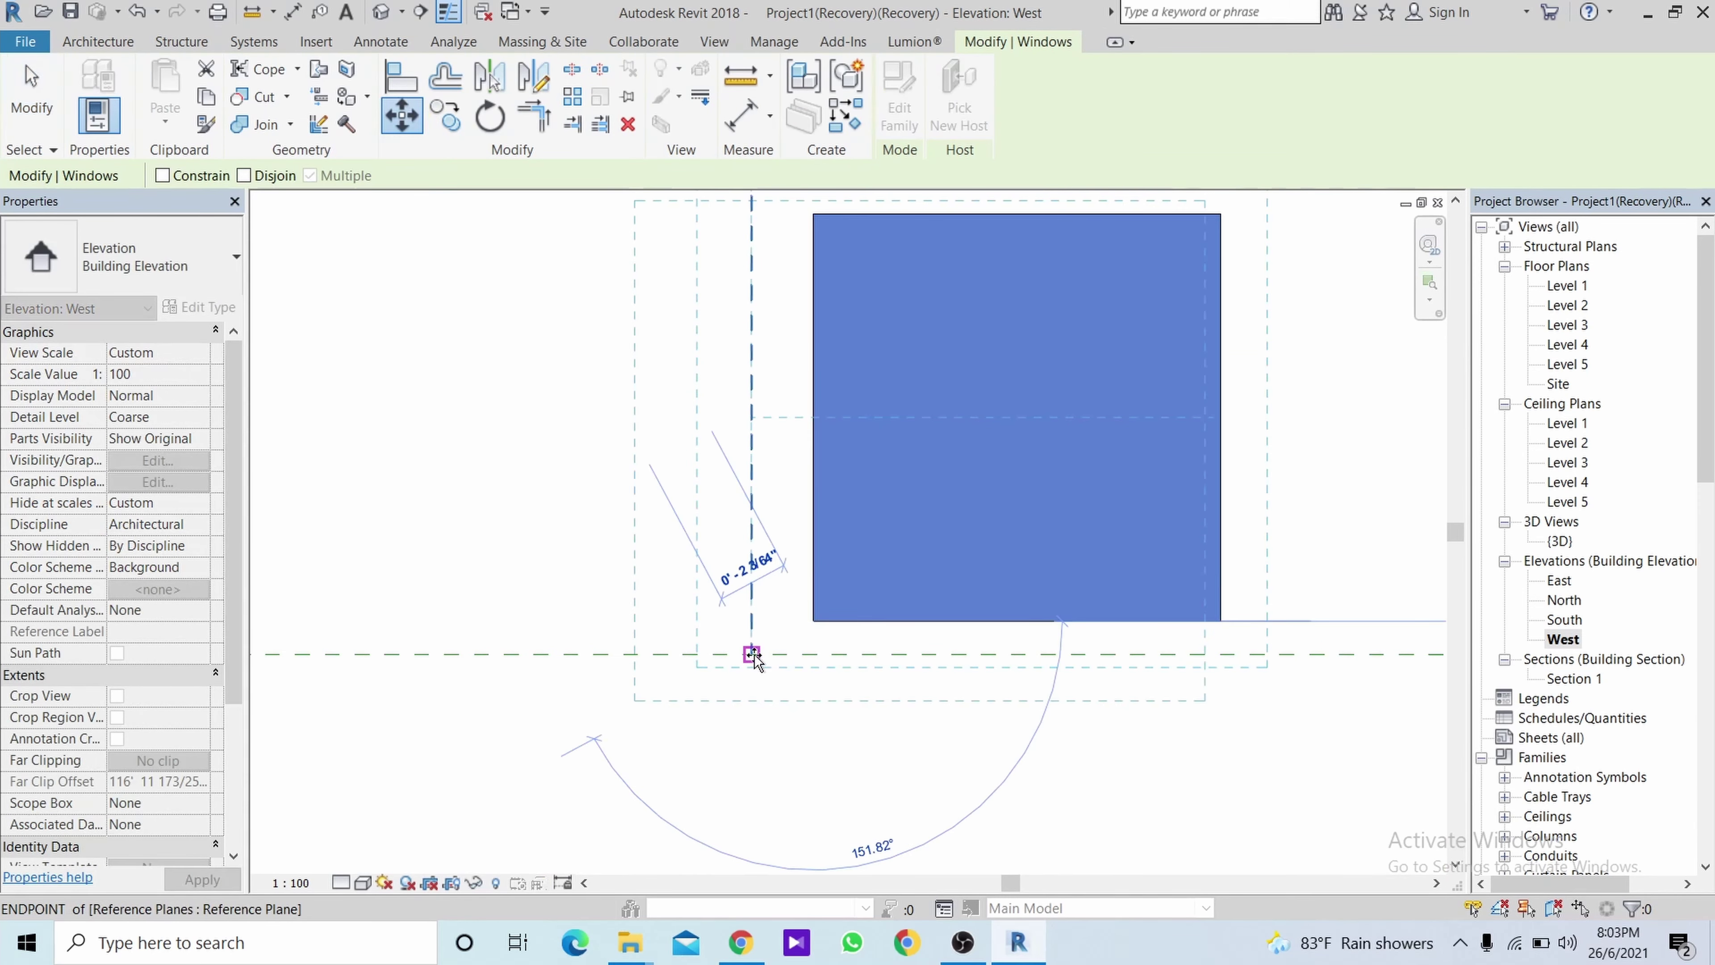
{"action": "left_click", "coordinate": [754, 658]}
Copy the window upward twice to form a column of three stacked windows.
{"action": "key", "text": "c"}
{"action": "key", "text": "o"}
{"action": "scroll", "coordinate": [727, 474], "scroll_direction": "down", "scroll_amount": 5}
{"action": "left_click", "coordinate": [762, 474]}
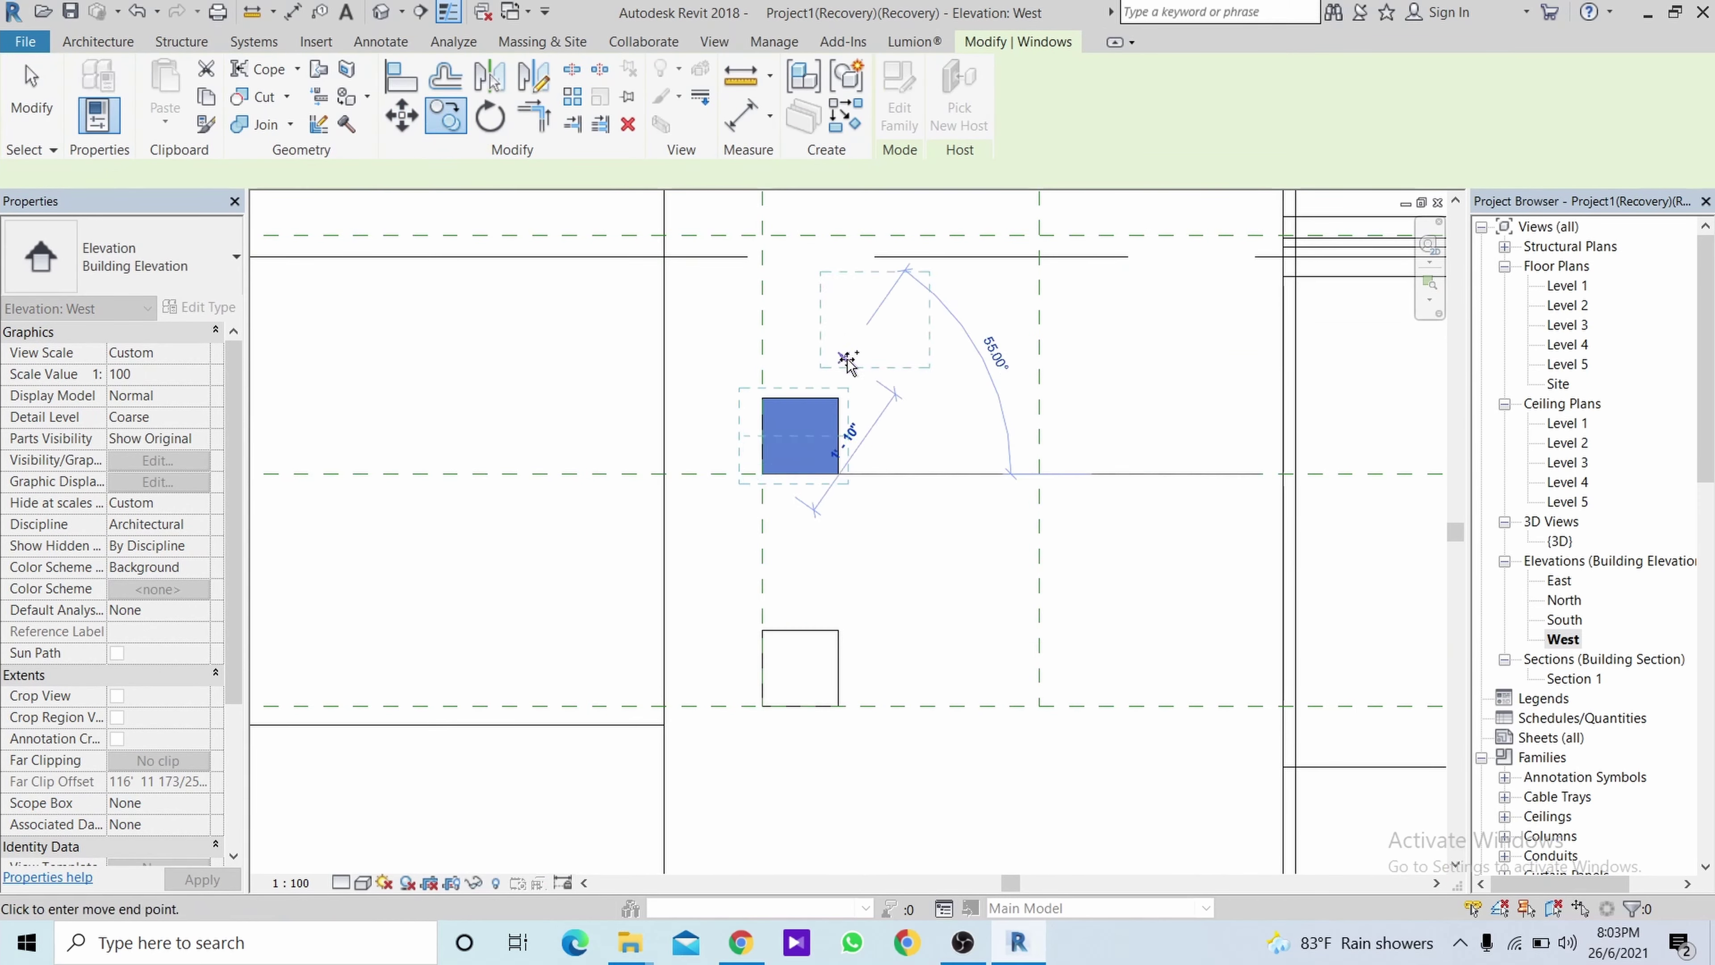
{"action": "scroll", "coordinate": [785, 517], "scroll_direction": "up", "scroll_amount": 3}
{"action": "left_click", "coordinate": [784, 516]}
{"action": "left_click", "coordinate": [784, 432]}
{"action": "scroll", "coordinate": [816, 693], "scroll_direction": "down", "scroll_amount": 3}
{"action": "key", "text": "Escape"}
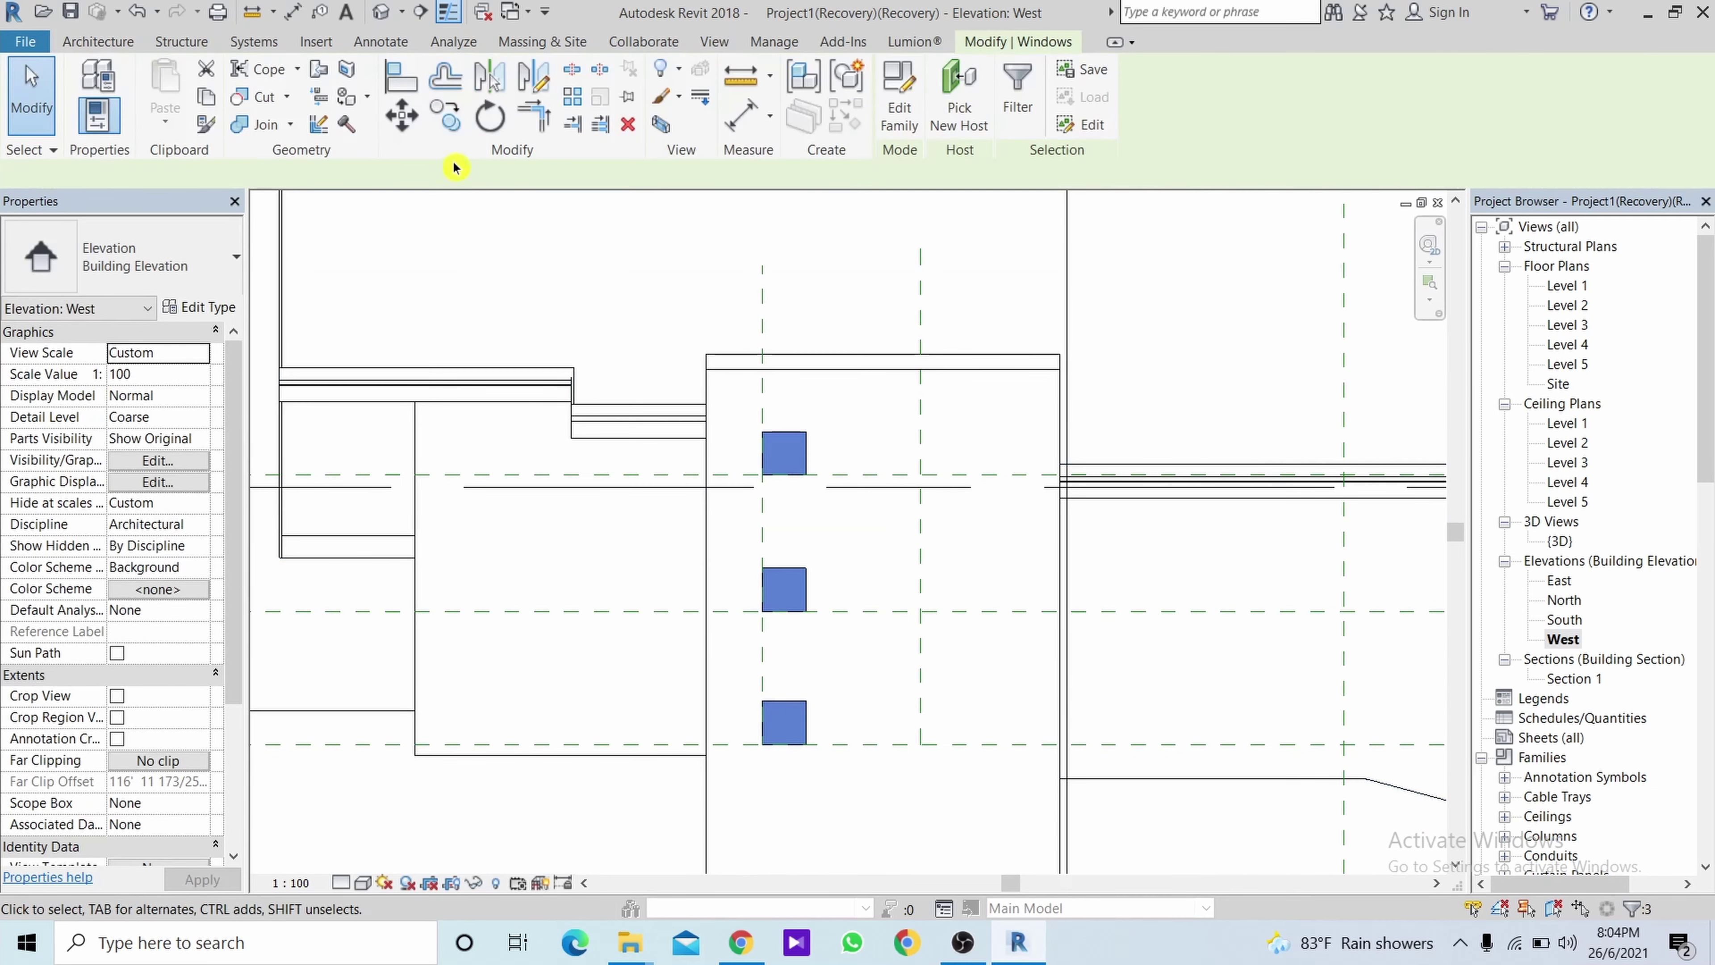
Copy the column of windows one grid to the right.
{"action": "key", "text": "c"}
{"action": "key", "text": "o"}
{"action": "left_click", "coordinate": [765, 652]}
{"action": "left_click", "coordinate": [920, 659]}
Orbit the house's {3D} view to inspect the new West windows.
{"action": "key", "text": "Escape"}
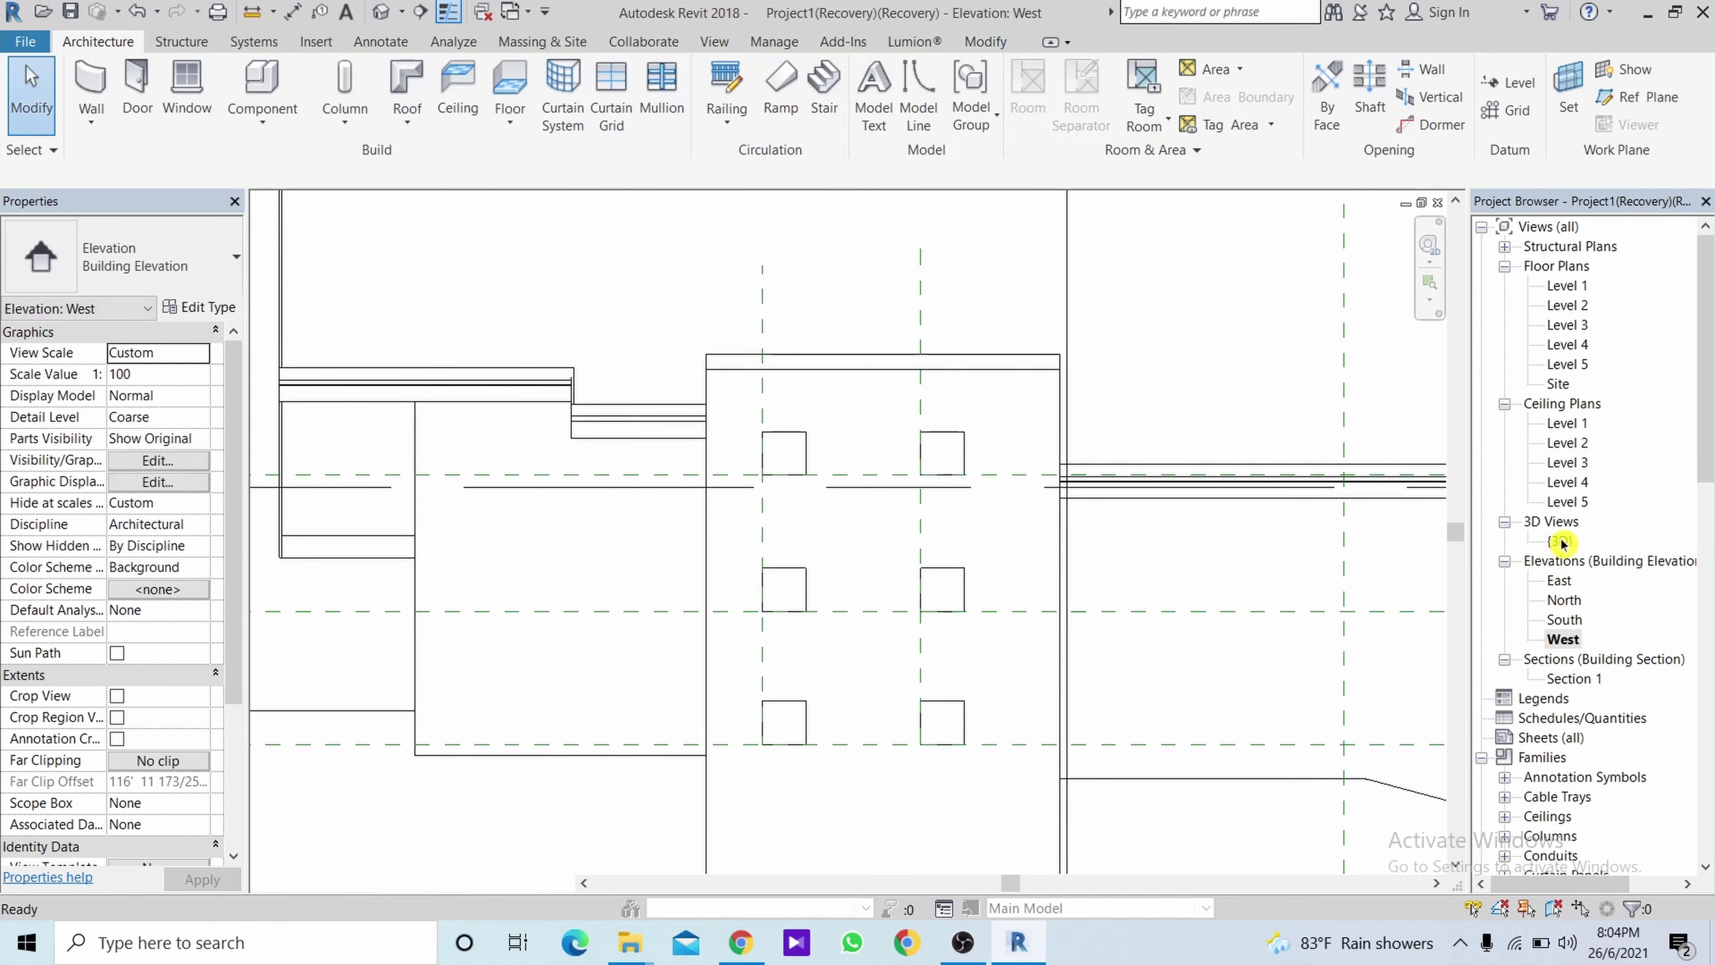
{"action": "double_click", "coordinate": [1561, 542]}
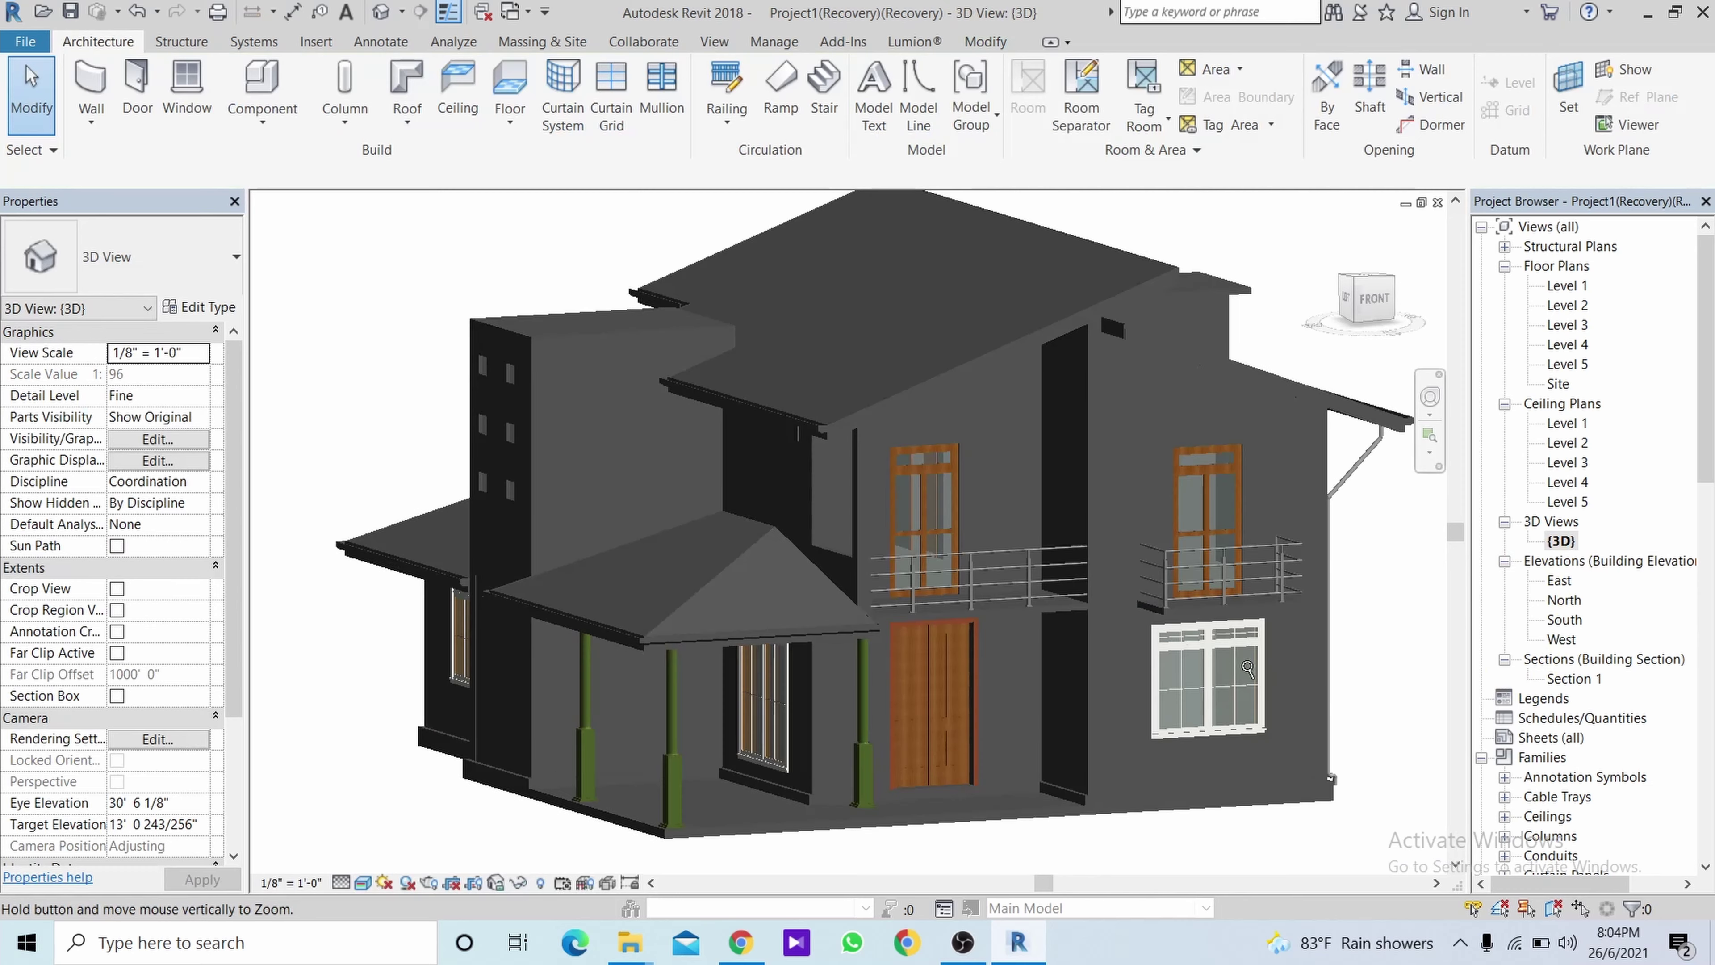
{"action": "mouse_move", "coordinate": [922, 676]}
{"action": "middle_mouse_down", "text": "shift"}
{"action": "mouse_move", "coordinate": [1240, 706]}
{"action": "mouse_move", "coordinate": [626, 476]}
{"action": "middle_mouse_up", "text": "shift"}
Open the Level 1 floor plan, then the South elevation.
{"action": "left_click", "coordinate": [1566, 288]}
{"action": "double_click", "coordinate": [1566, 287]}
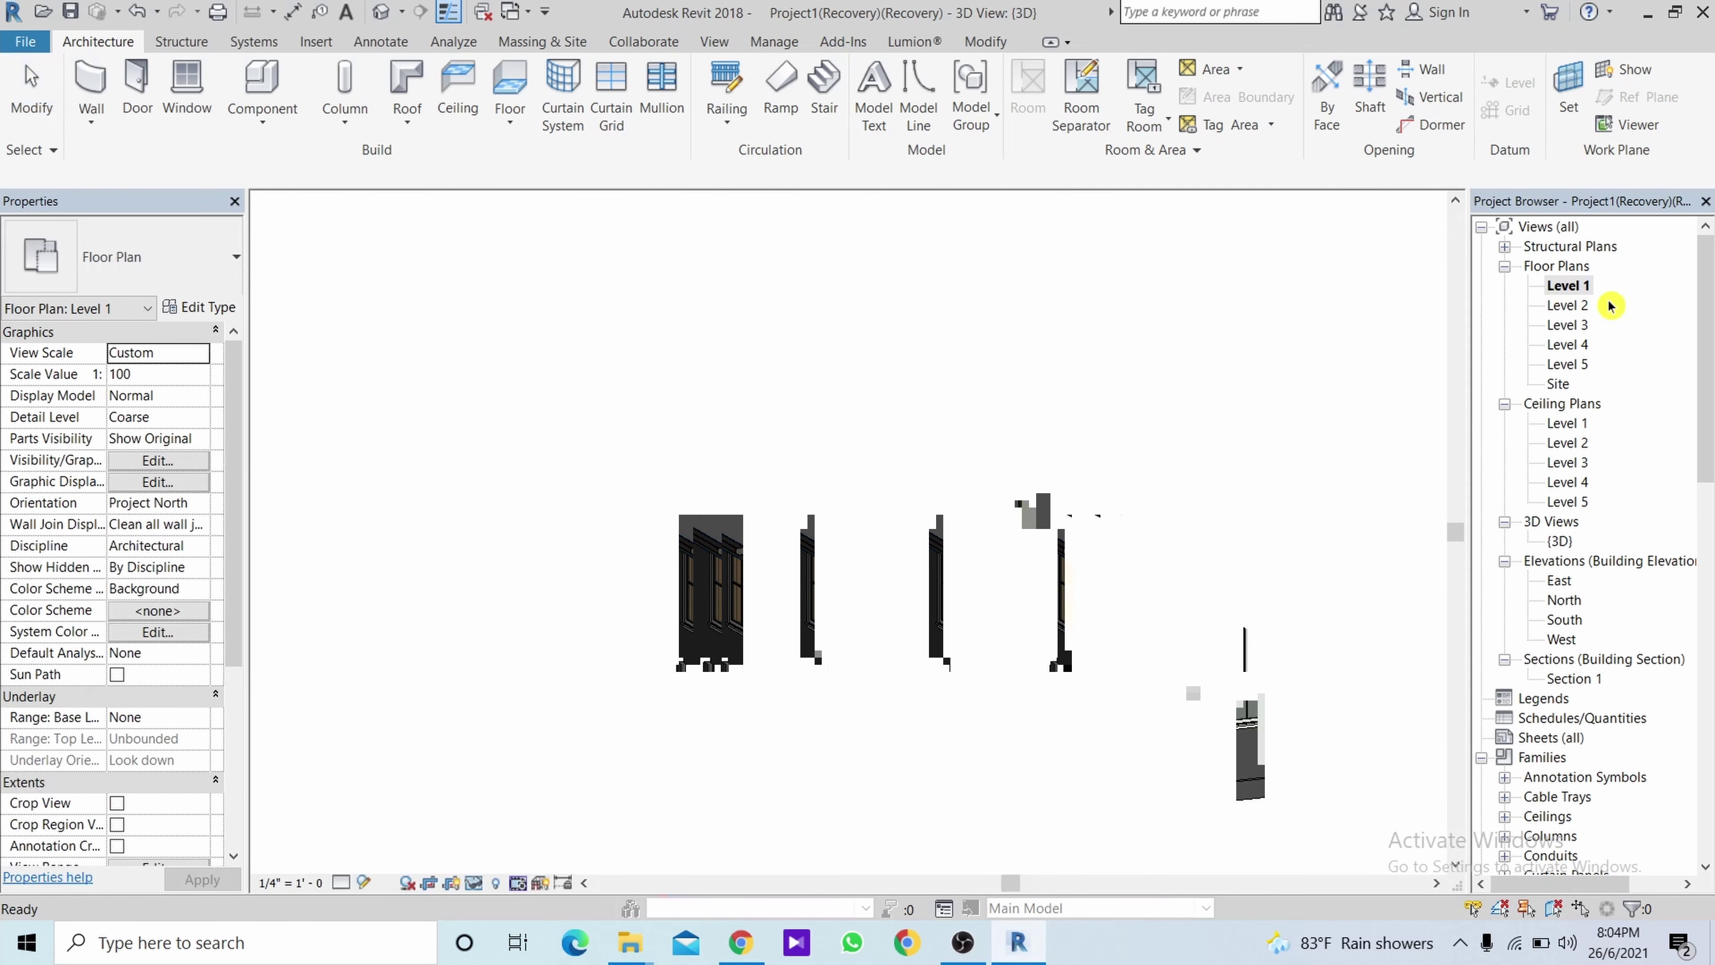
{"action": "scroll", "coordinate": [898, 617], "scroll_direction": "up", "scroll_amount": 2}
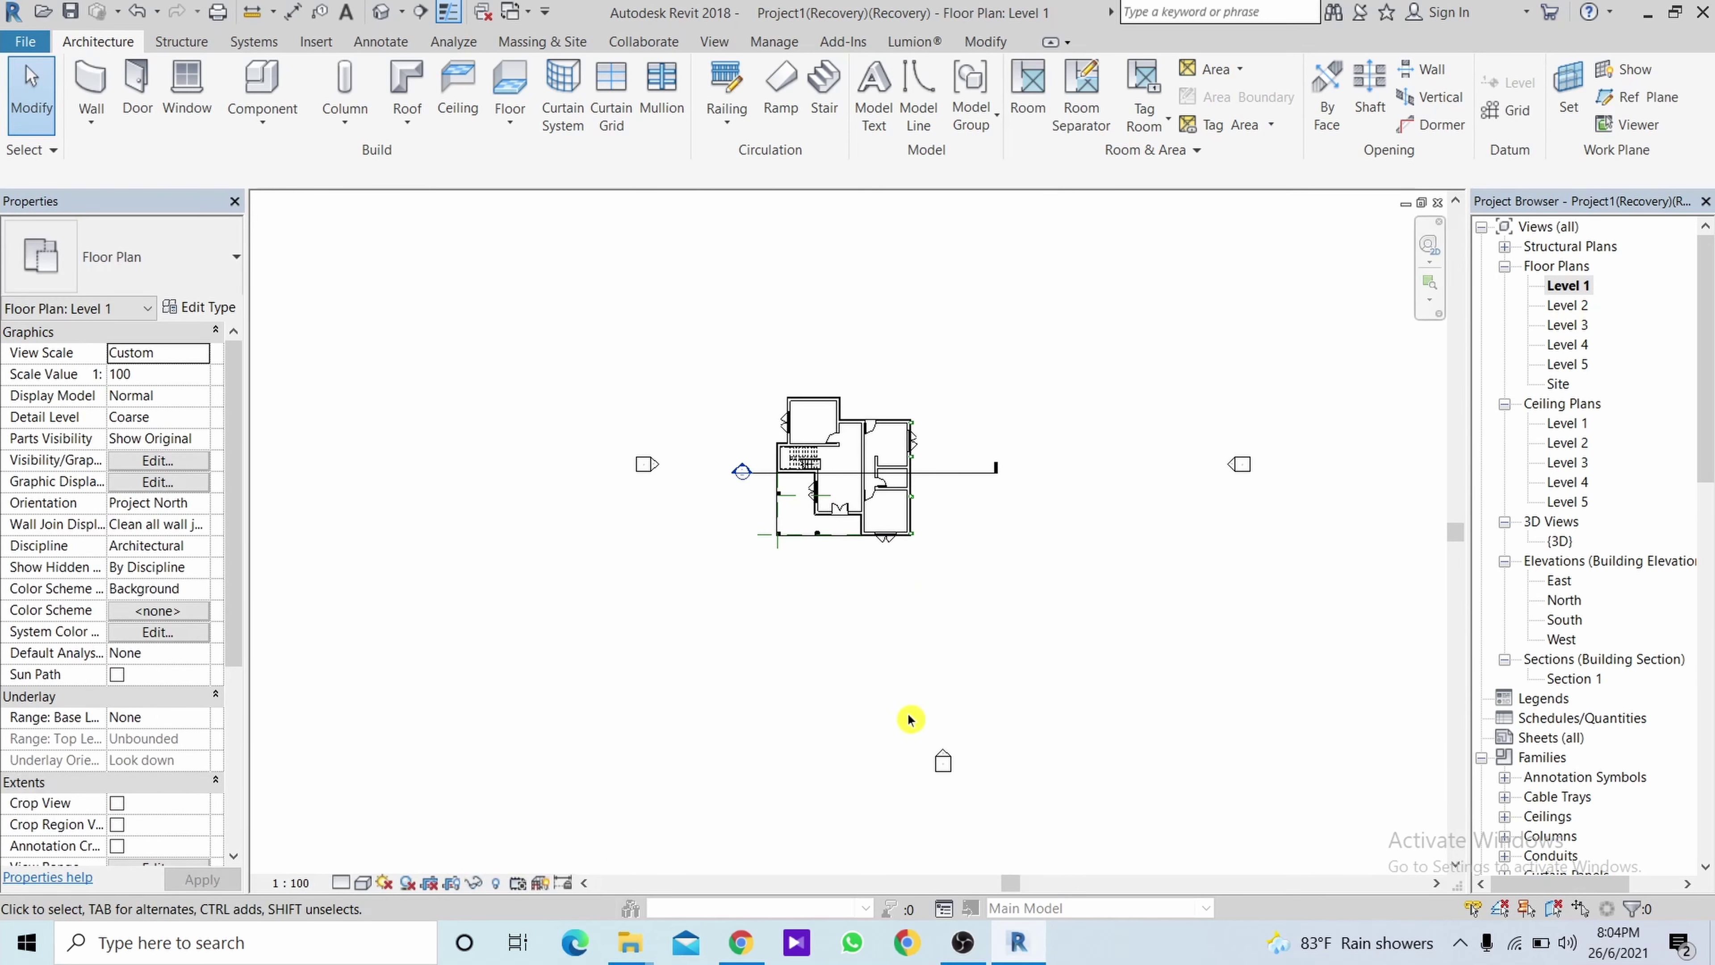
{"action": "double_click", "coordinate": [949, 756]}
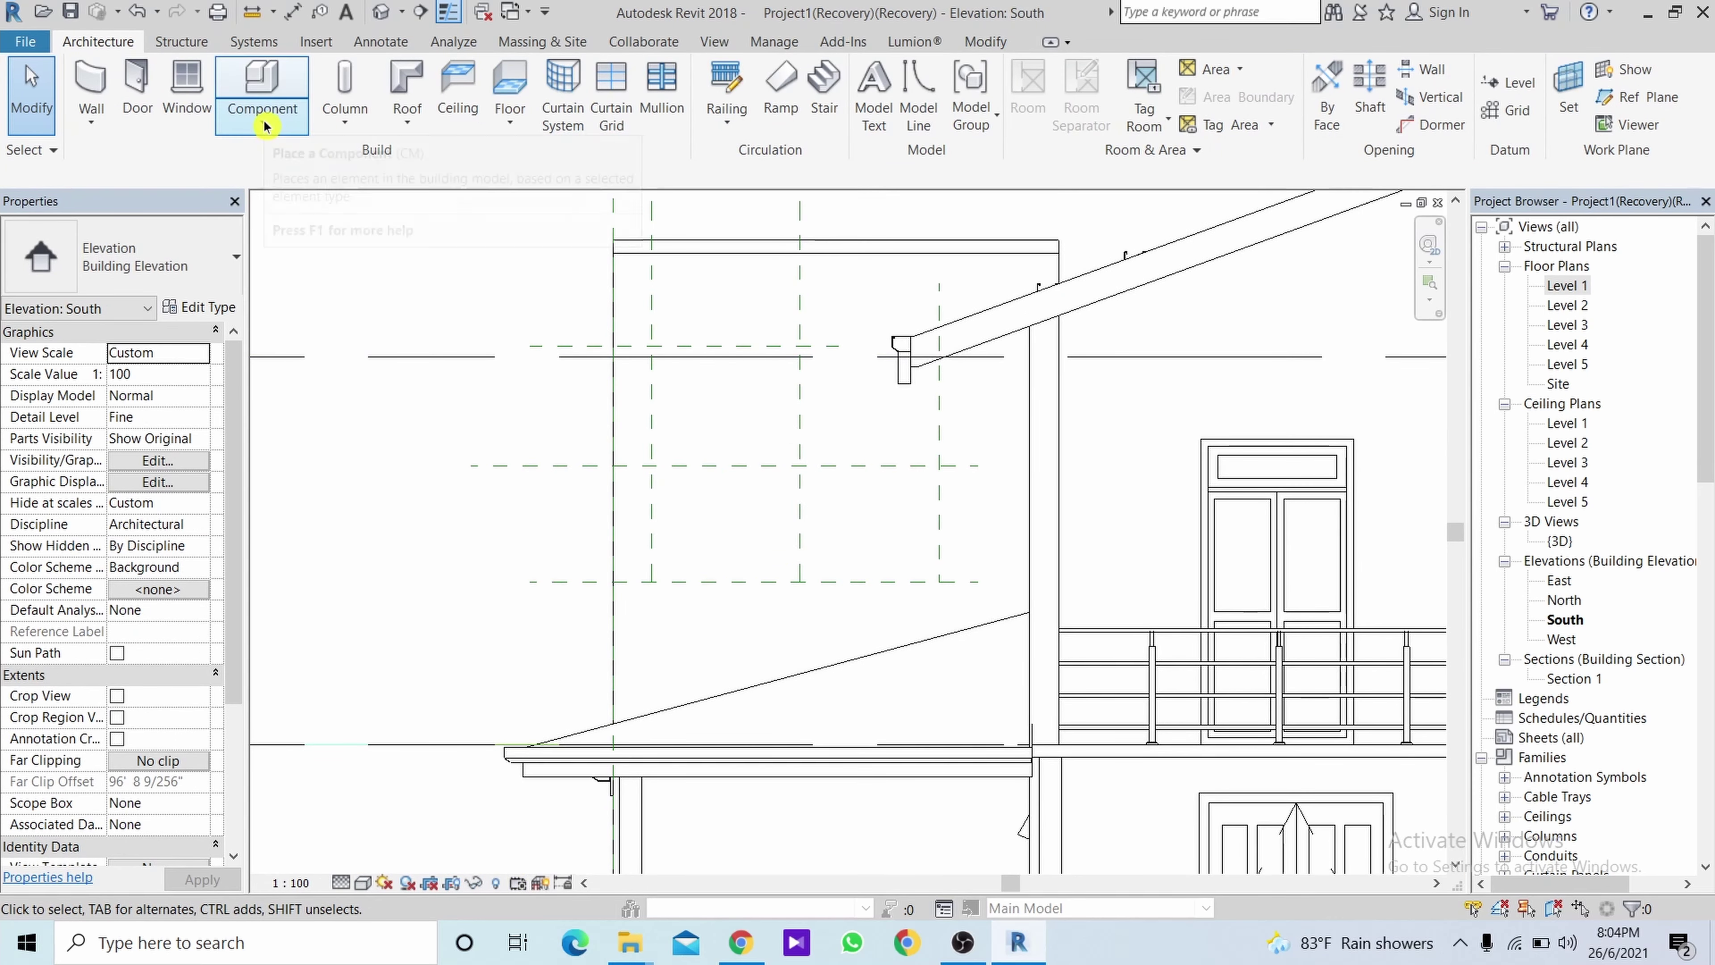
Place a window on the South elevation and move it into position.
{"action": "left_click", "coordinate": [186, 88]}
{"action": "scroll", "coordinate": [679, 558], "scroll_direction": "up", "scroll_amount": 2}
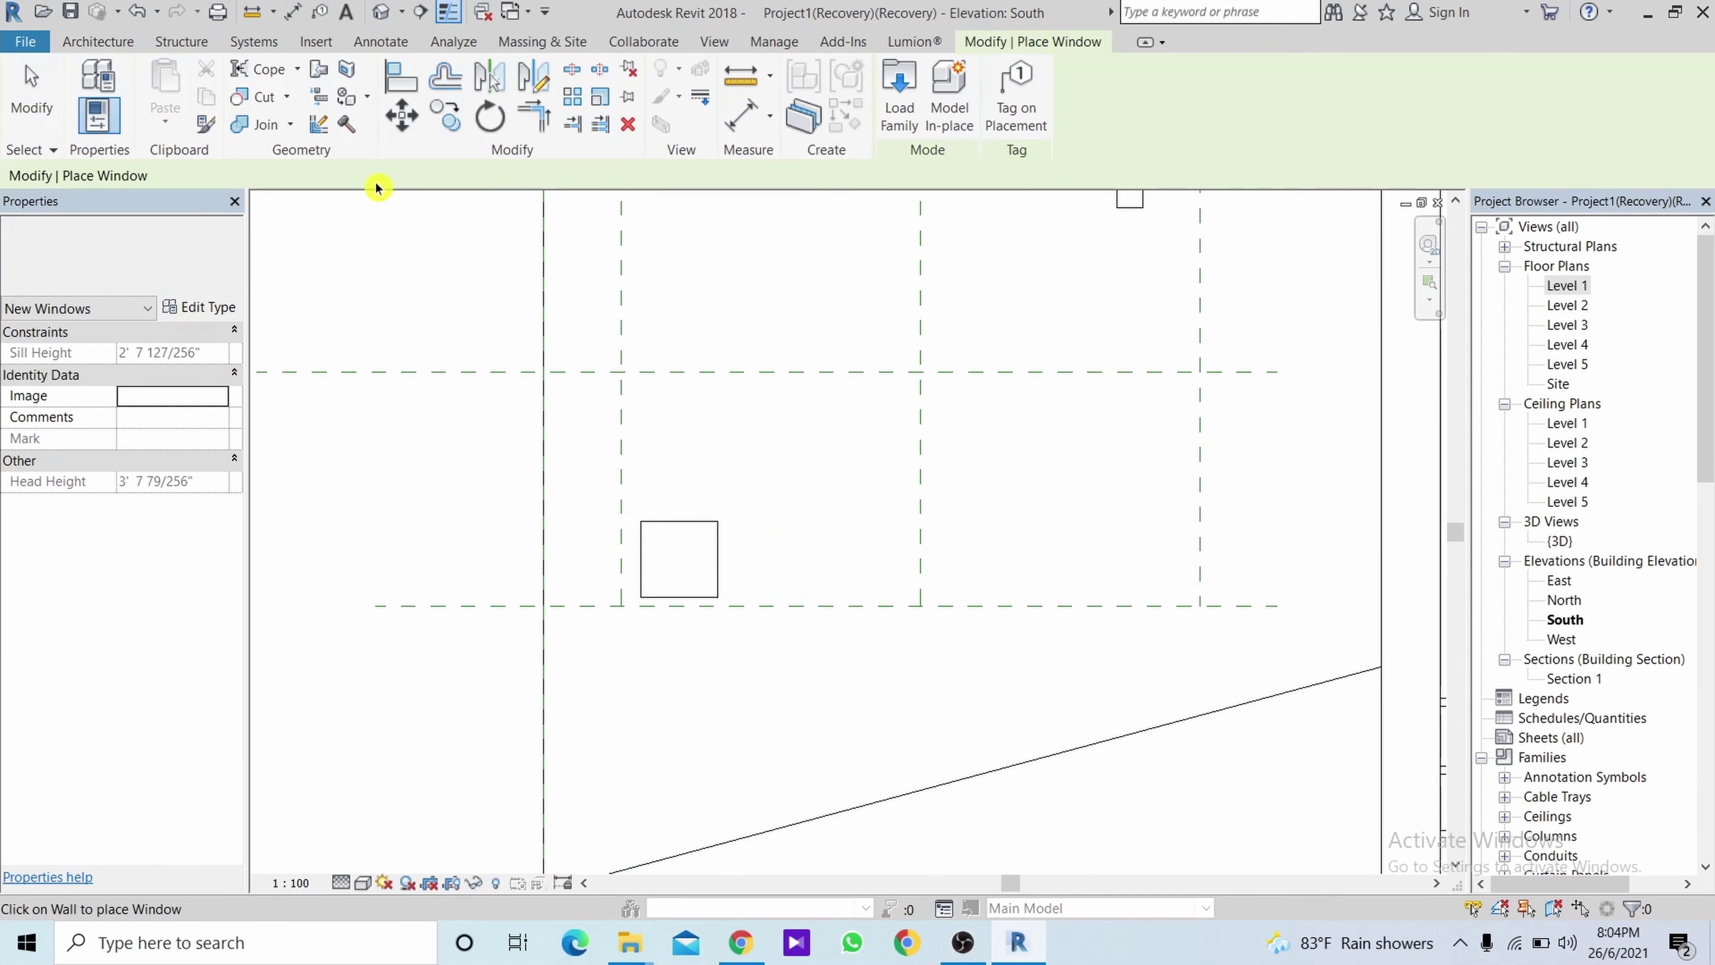
{"action": "key", "text": "Escape"}
{"action": "scroll", "coordinate": [645, 604], "scroll_direction": "up", "scroll_amount": 2}
{"action": "left_click", "coordinate": [608, 583]}
{"action": "scroll", "coordinate": [608, 583], "scroll_direction": "up", "scroll_amount": 2}
{"action": "key", "text": "m"}
{"action": "key", "text": "v"}
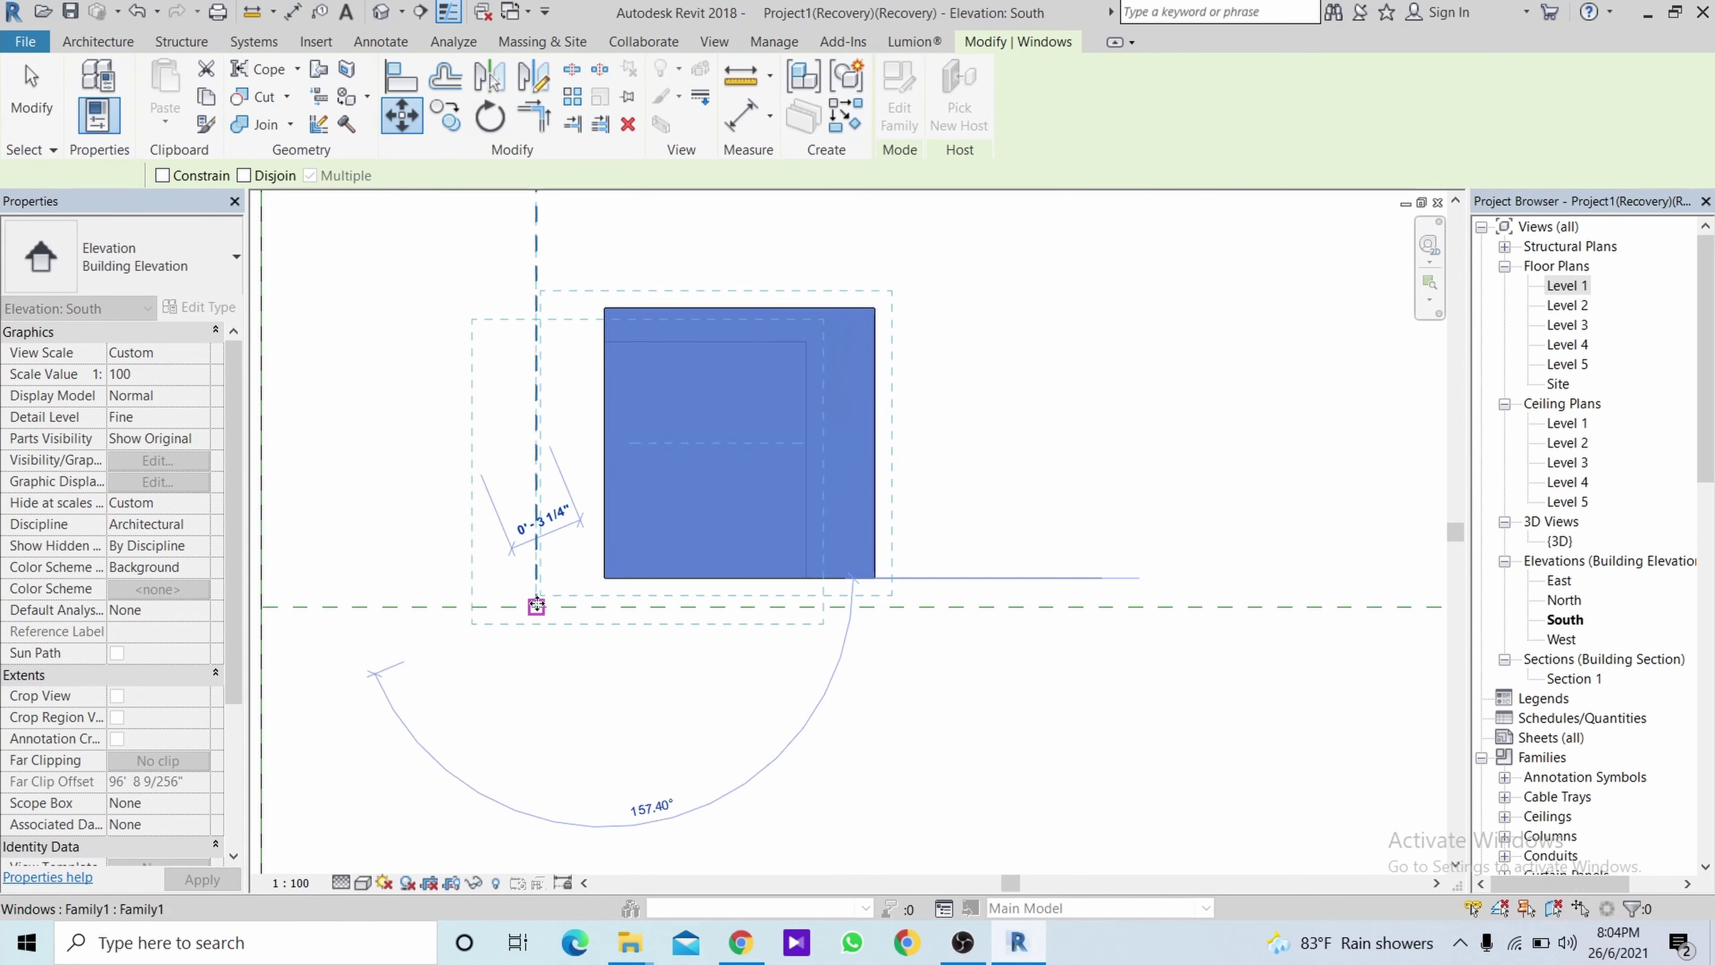
{"action": "left_click", "coordinate": [536, 606]}
Copy the window upward into a column of three windows.
{"action": "key", "text": "c"}
{"action": "key", "text": "o"}
{"action": "scroll", "coordinate": [566, 467], "scroll_direction": "down", "scroll_amount": 3}
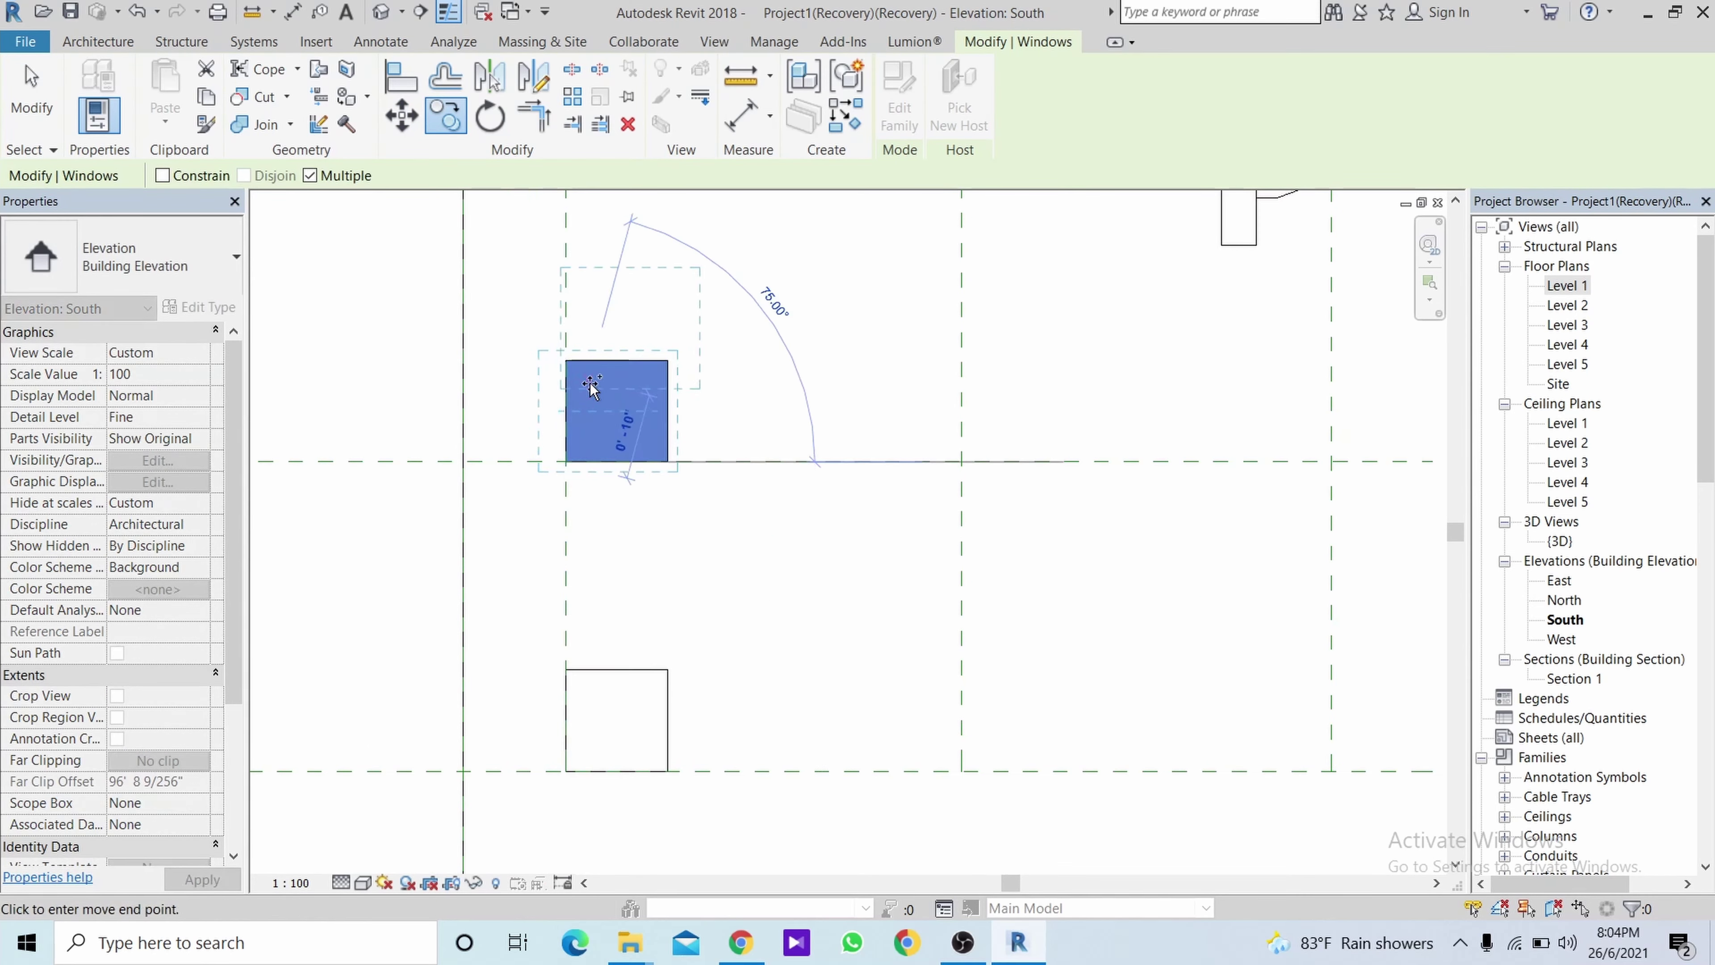
{"action": "scroll", "coordinate": [591, 385], "scroll_direction": "down", "scroll_amount": 2}
{"action": "left_click", "coordinate": [586, 376]}
{"action": "key", "text": "Escape"}
{"action": "scroll", "coordinate": [586, 376], "scroll_direction": "up", "scroll_amount": 2}
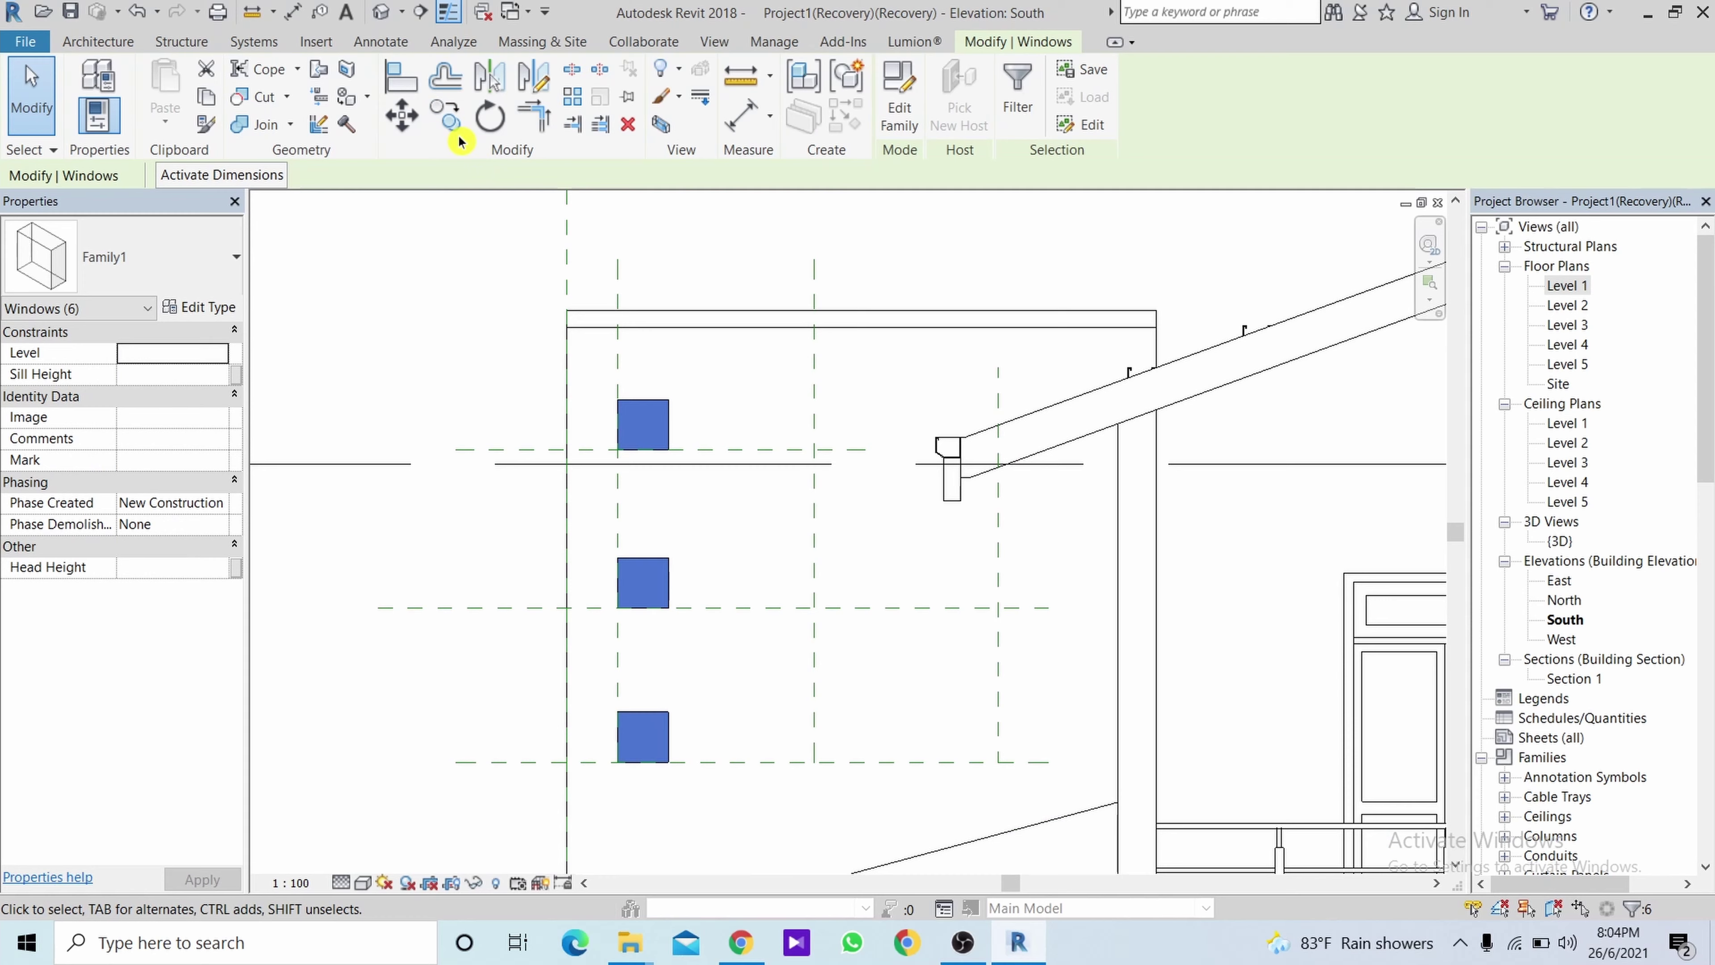
Copy the window column to the right, then select its middle and bottom windows.
{"action": "left_click", "coordinate": [447, 116]}
{"action": "left_click", "coordinate": [628, 515]}
{"action": "left_click", "coordinate": [814, 511]}
{"action": "key", "text": "Escape"}
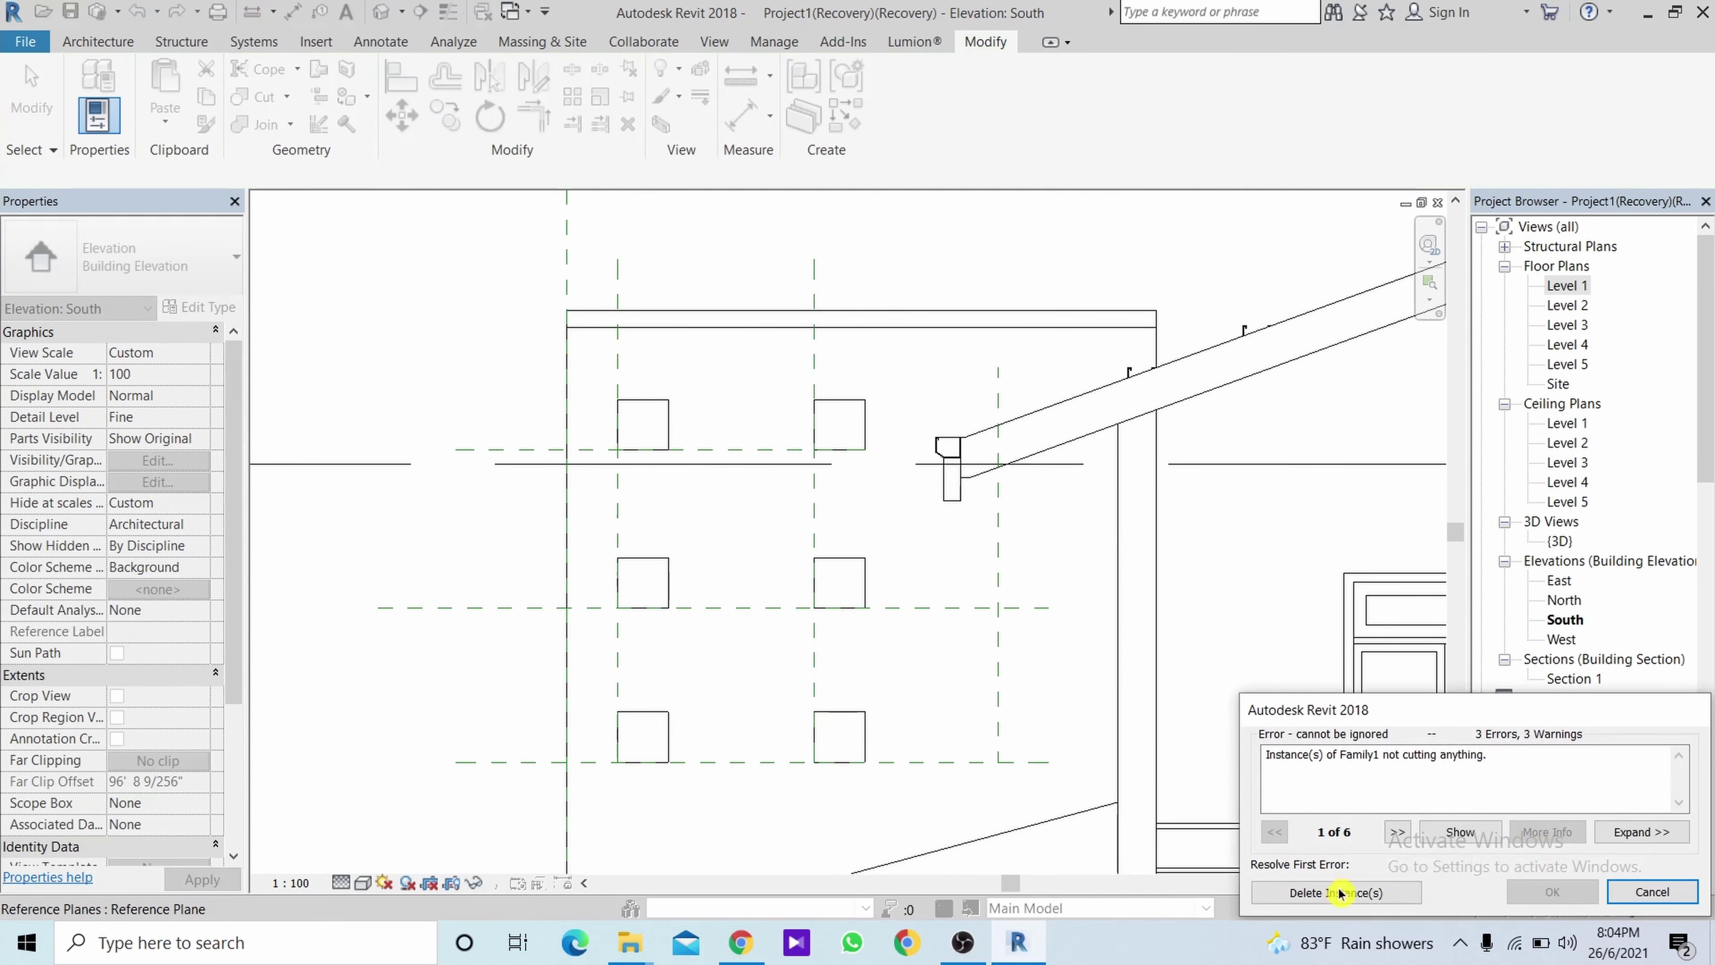
{"action": "left_click", "coordinate": [862, 581]}
{"action": "left_click", "coordinate": [839, 736], "text": "ctrl"}
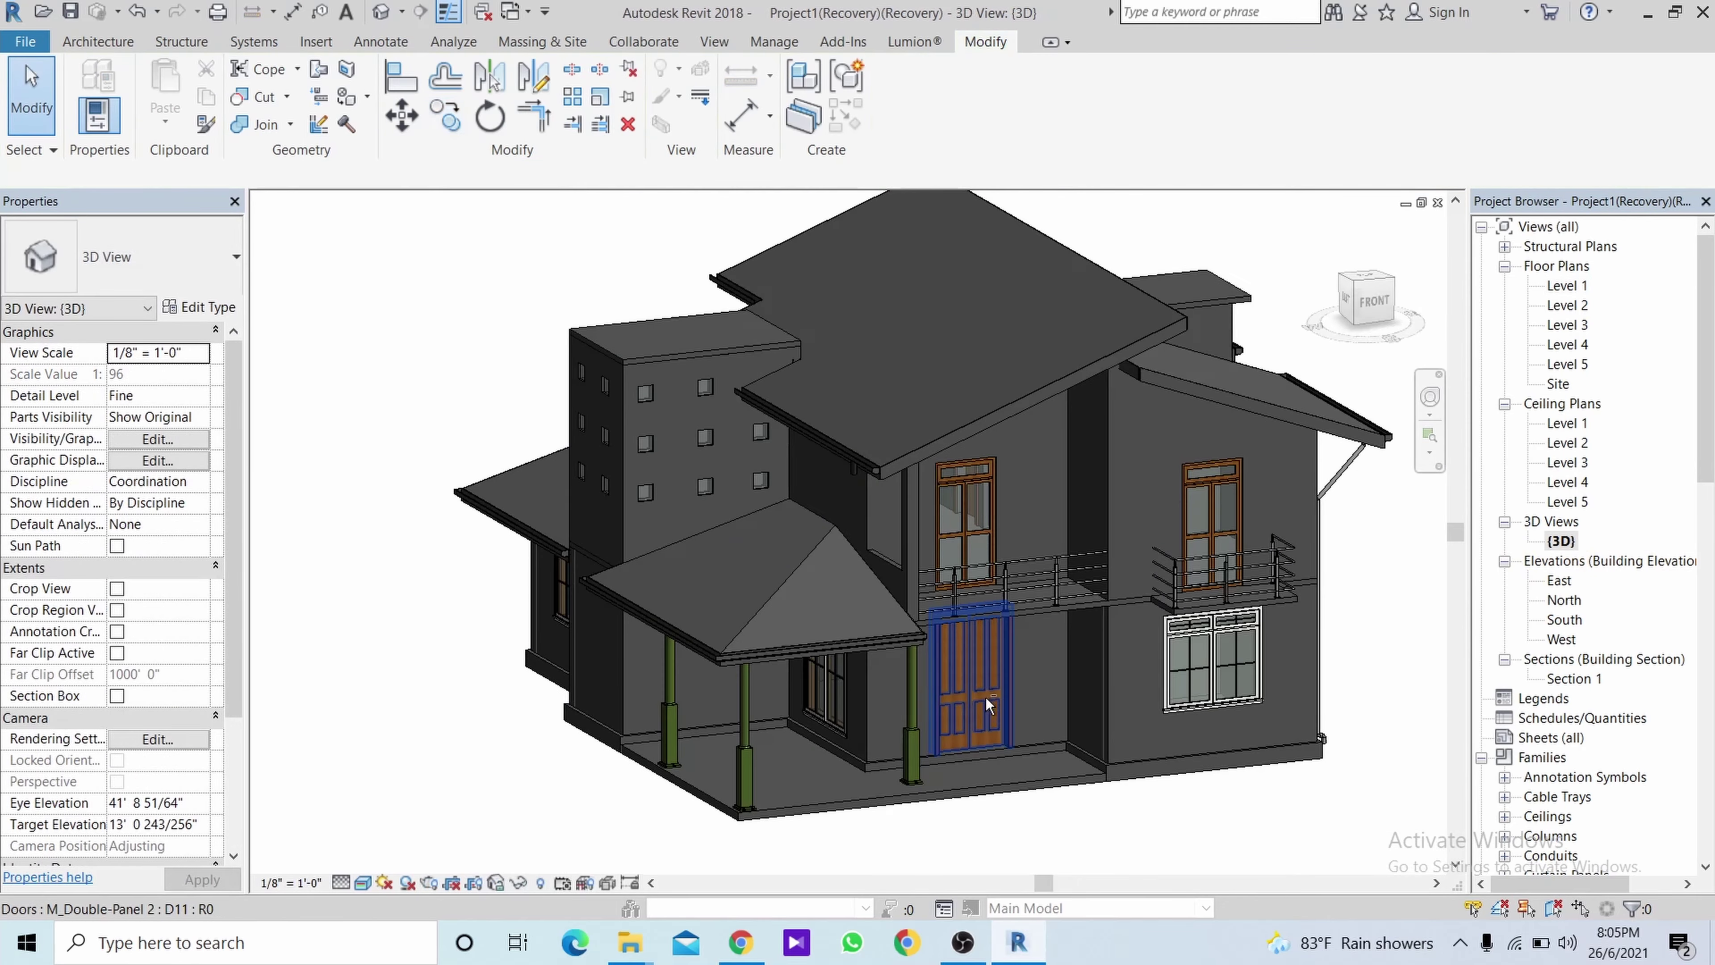
Orbit and zoom around the 3D house to view it from eye level, above and the left-front.
{"action": "mouse_move", "coordinate": [1092, 690]}
{"action": "middle_mouse_down", "text": "shift"}
{"action": "mouse_move", "coordinate": [831, 540]}
{"action": "mouse_move", "coordinate": [736, 533]}
{"action": "mouse_move", "coordinate": [836, 555]}
{"action": "mouse_move", "coordinate": [757, 501]}
{"action": "middle_mouse_up", "text": "shift"}
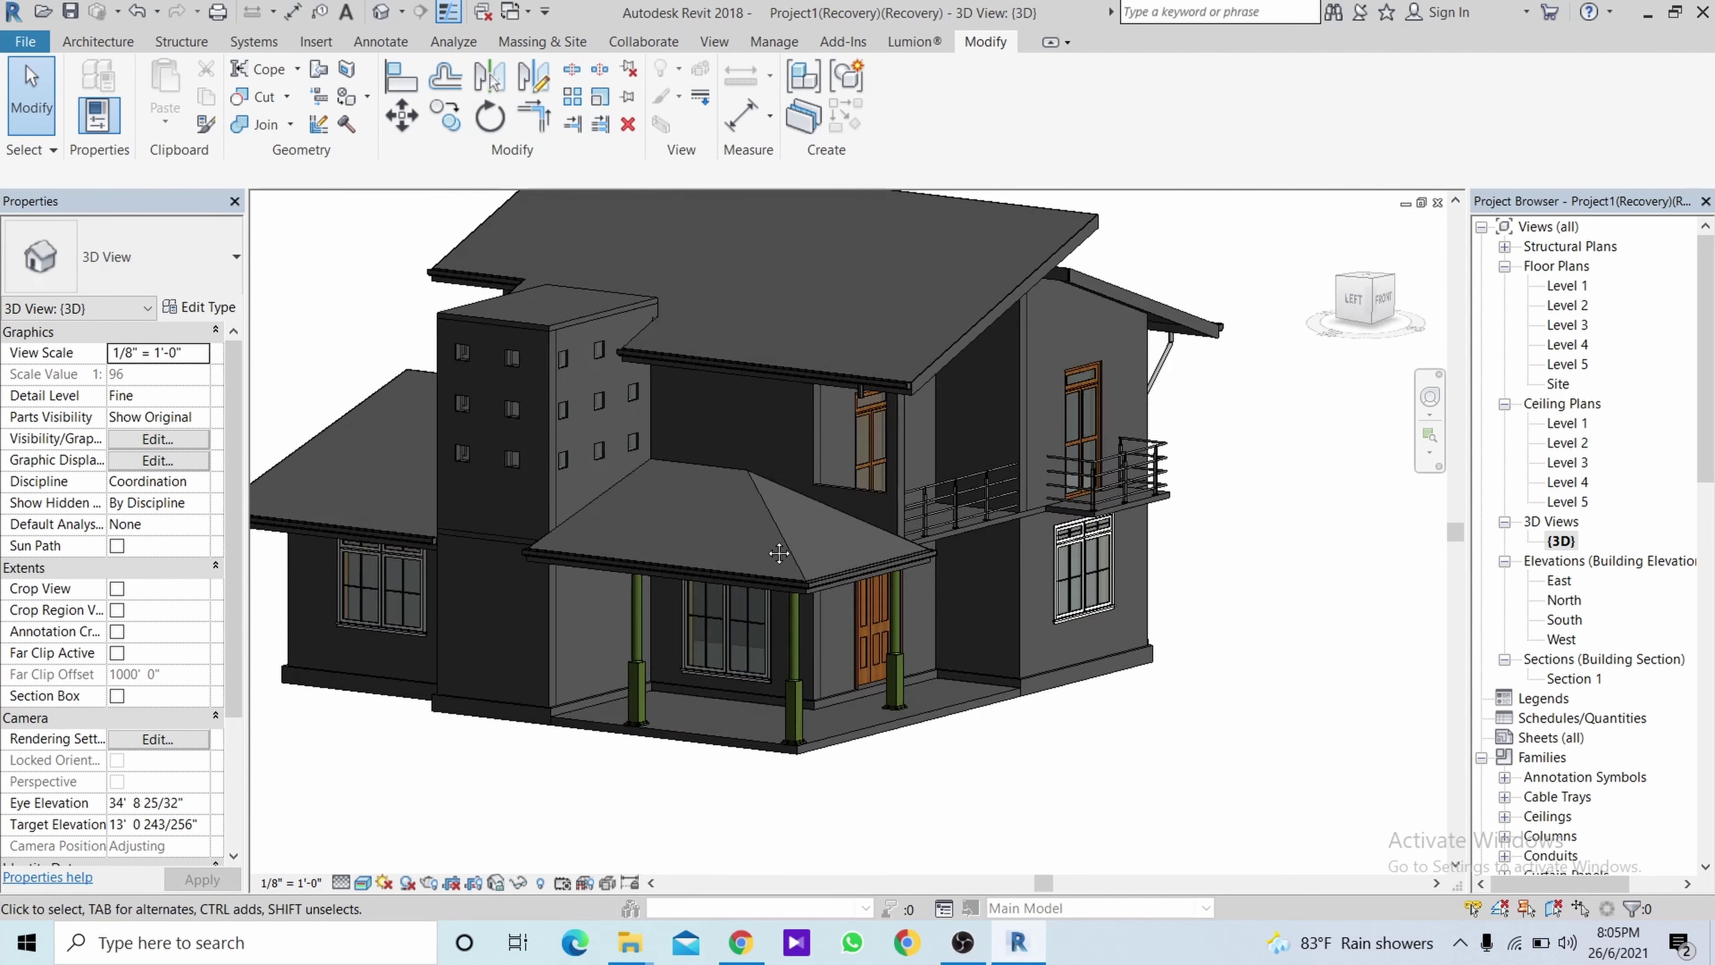
{"action": "scroll", "coordinate": [810, 540], "scroll_direction": "down", "scroll_amount": 3}
{"action": "mouse_move", "coordinate": [888, 583]}
{"action": "middle_mouse_down", "text": "shift"}
{"action": "mouse_move", "coordinate": [859, 688]}
{"action": "mouse_move", "coordinate": [835, 643]}
{"action": "middle_mouse_up", "text": "shift"}
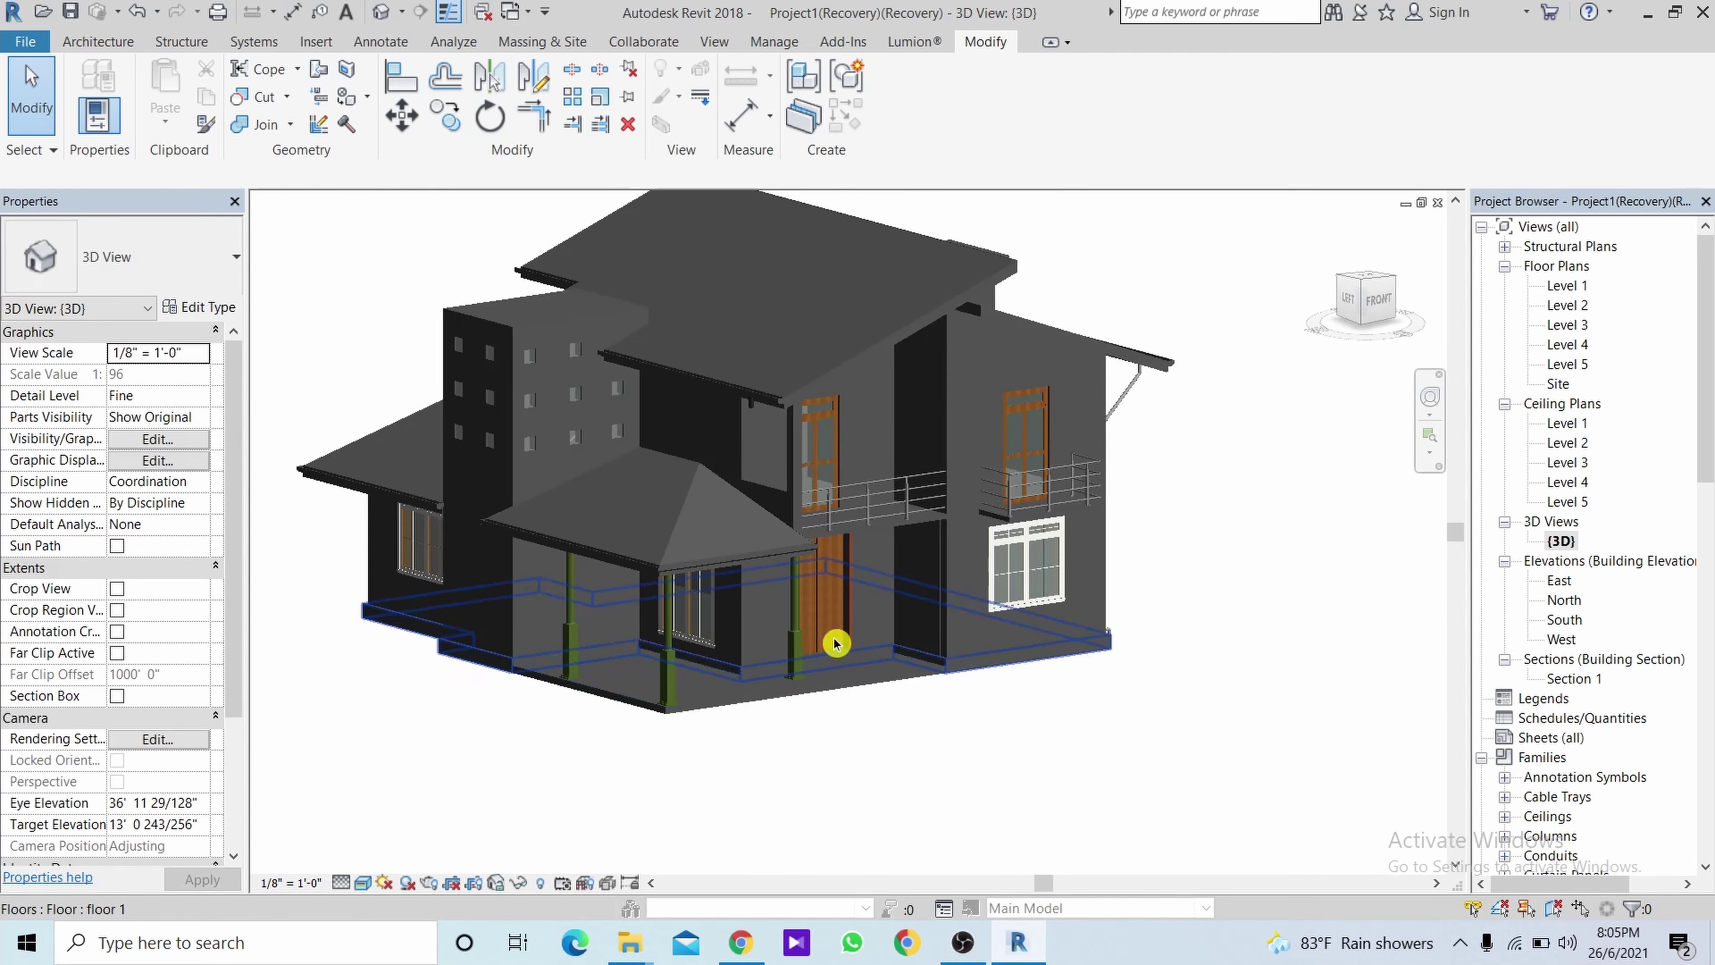
{"action": "scroll", "coordinate": [541, 473], "scroll_direction": "up", "scroll_amount": 2}
{"action": "scroll", "coordinate": [570, 444], "scroll_direction": "up", "scroll_amount": 2}
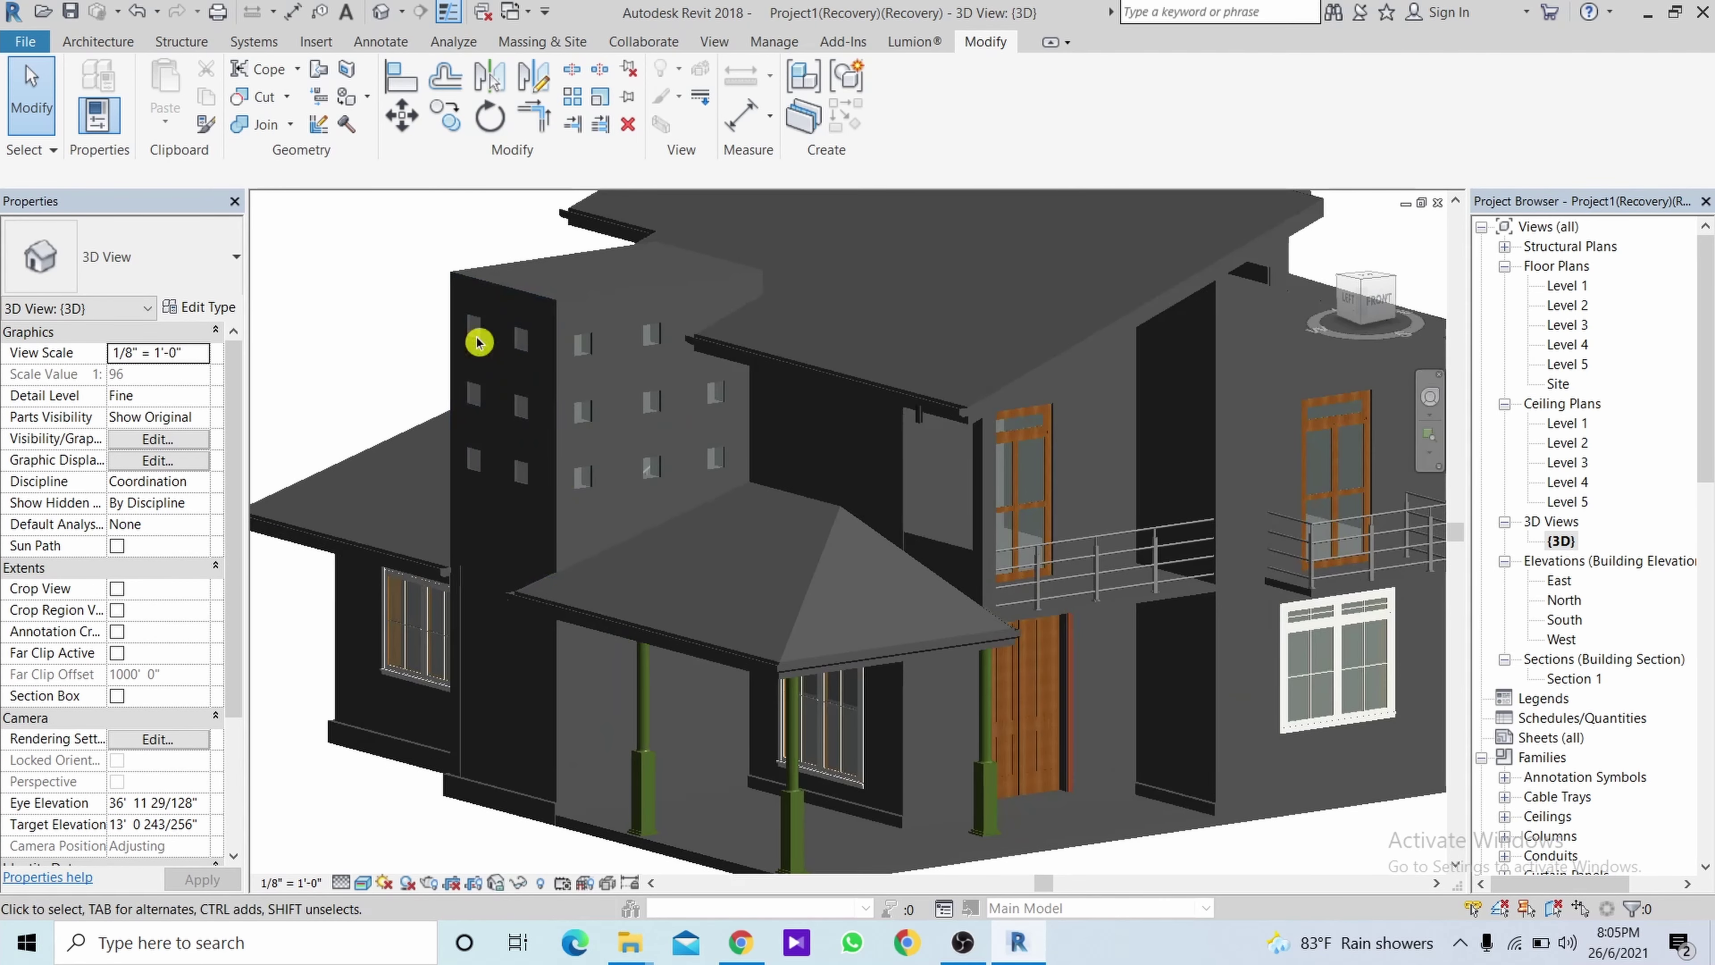
{"action": "scroll", "coordinate": [479, 341], "scroll_direction": "up", "scroll_amount": 2}
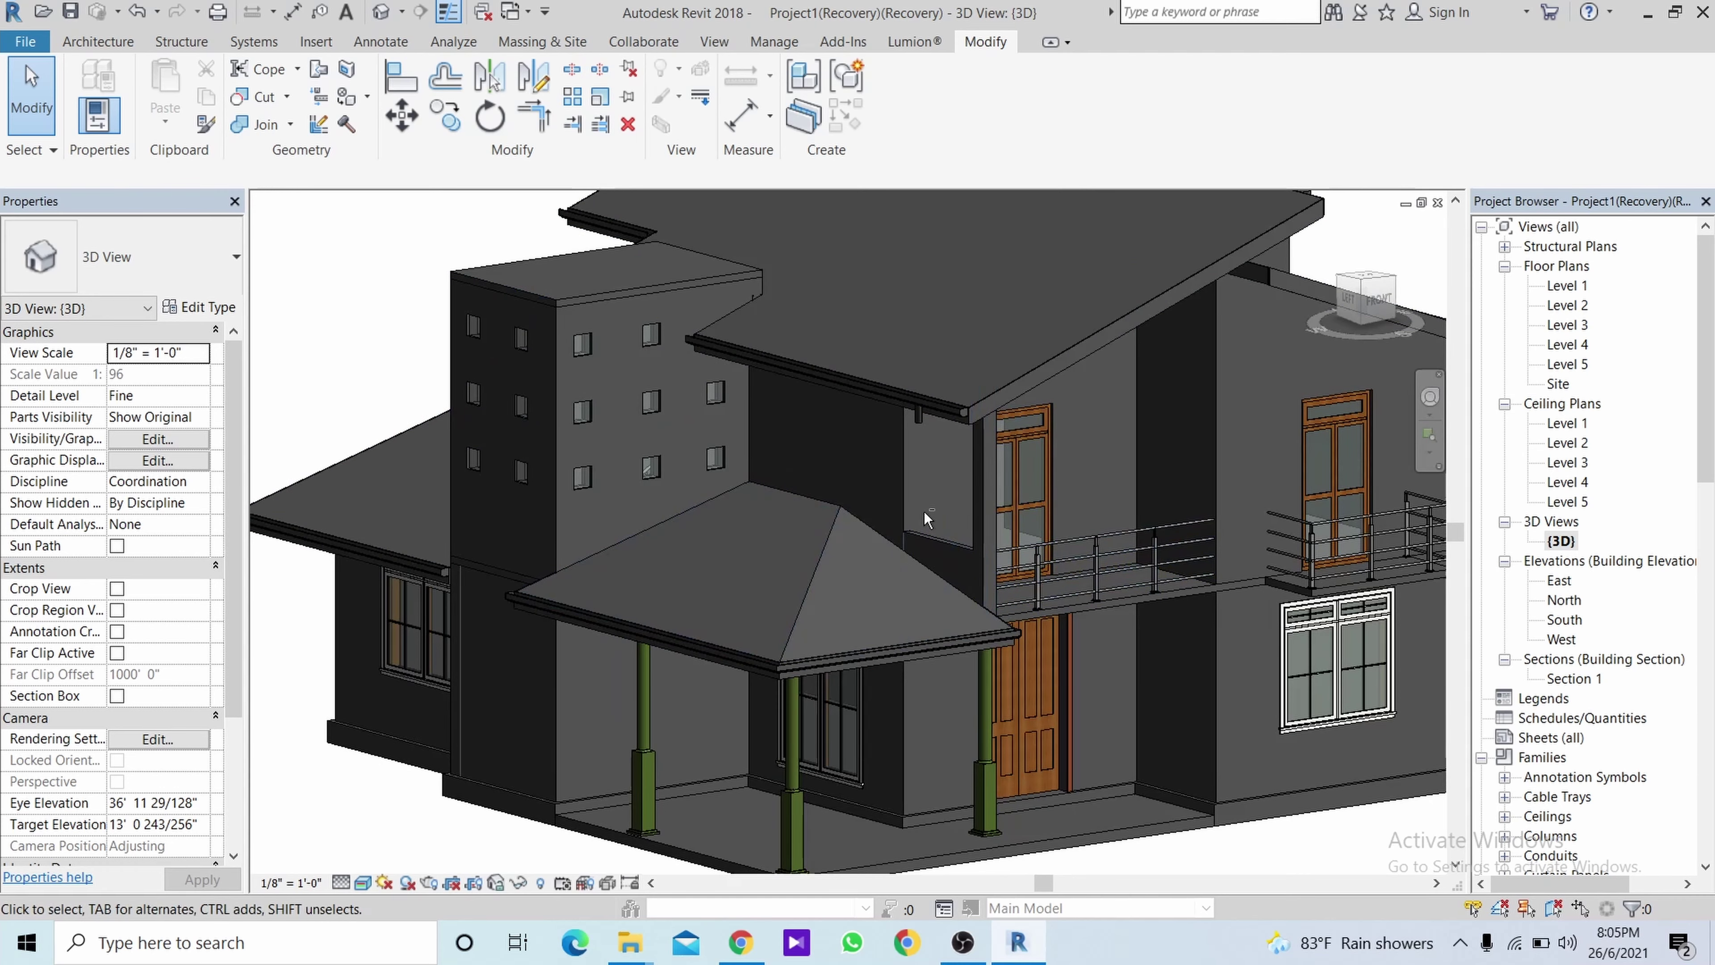
{"action": "mouse_move", "coordinate": [925, 518]}
{"action": "middle_mouse_down", "text": "shift"}
{"action": "mouse_move", "coordinate": [1023, 316]}
{"action": "mouse_move", "coordinate": [977, 429]}
{"action": "mouse_move", "coordinate": [893, 490]}
{"action": "mouse_move", "coordinate": [842, 467]}
{"action": "middle_mouse_up", "text": "shift"}
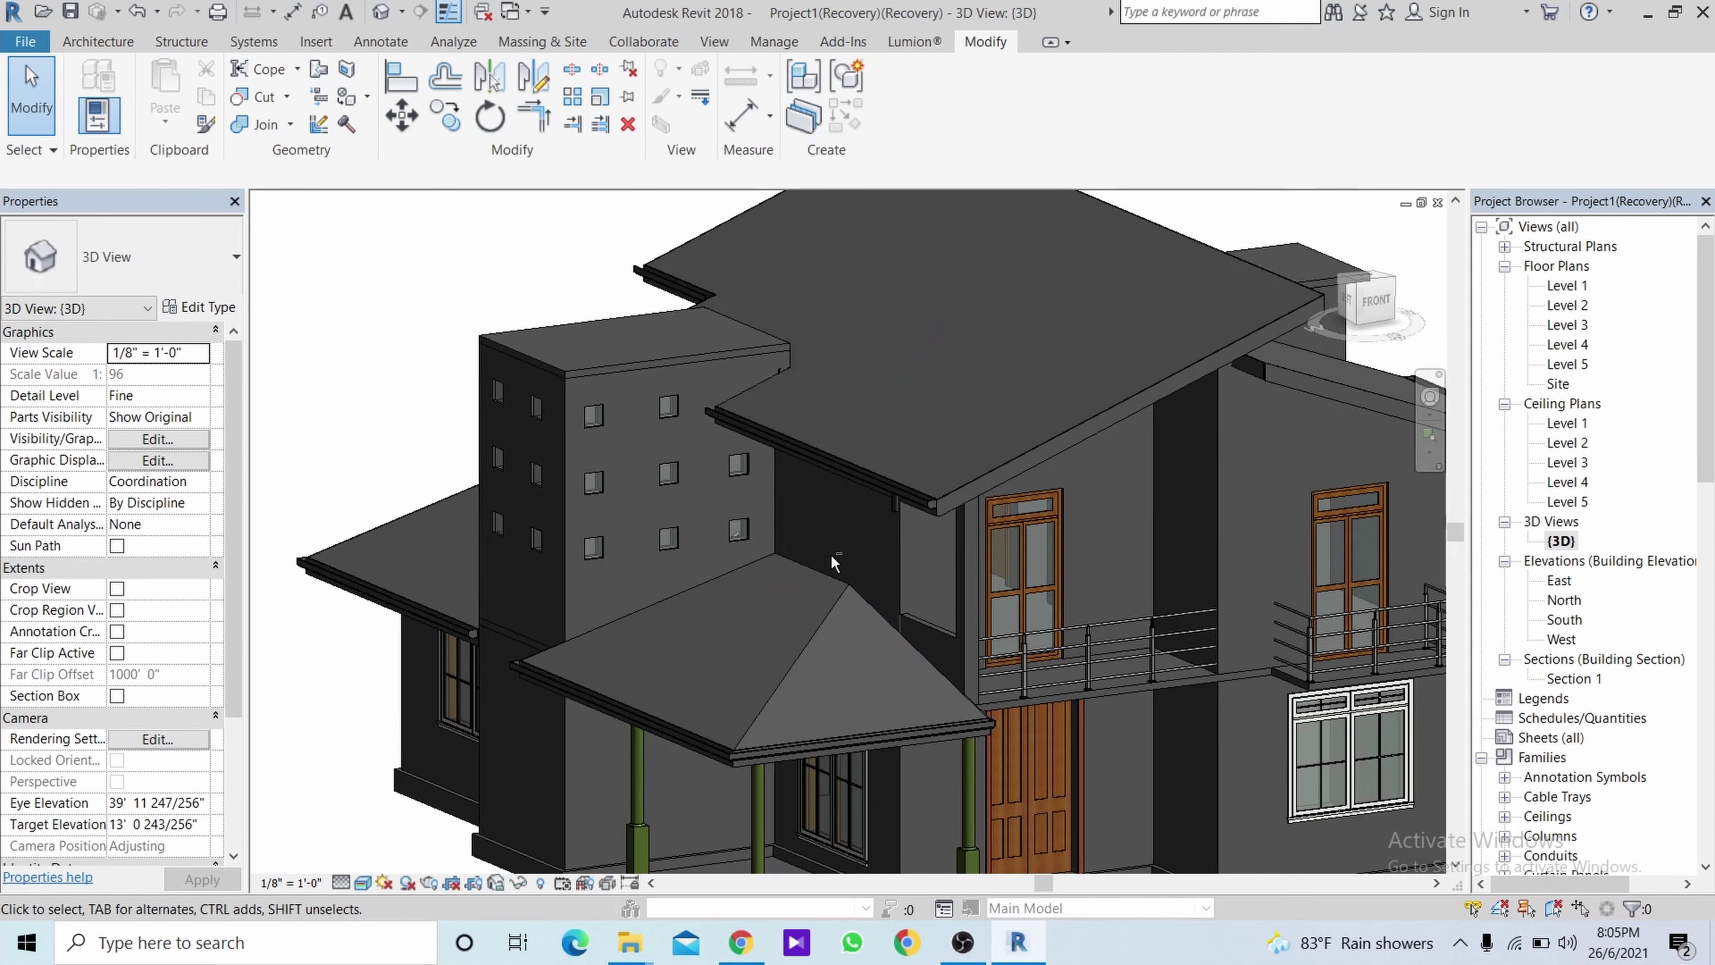
{"action": "mouse_move", "coordinate": [835, 563]}
{"action": "middle_mouse_down", "text": "shift"}
{"action": "mouse_move", "coordinate": [922, 578]}
{"action": "mouse_move", "coordinate": [617, 406]}
{"action": "mouse_move", "coordinate": [682, 457]}
{"action": "middle_mouse_up", "text": "shift"}
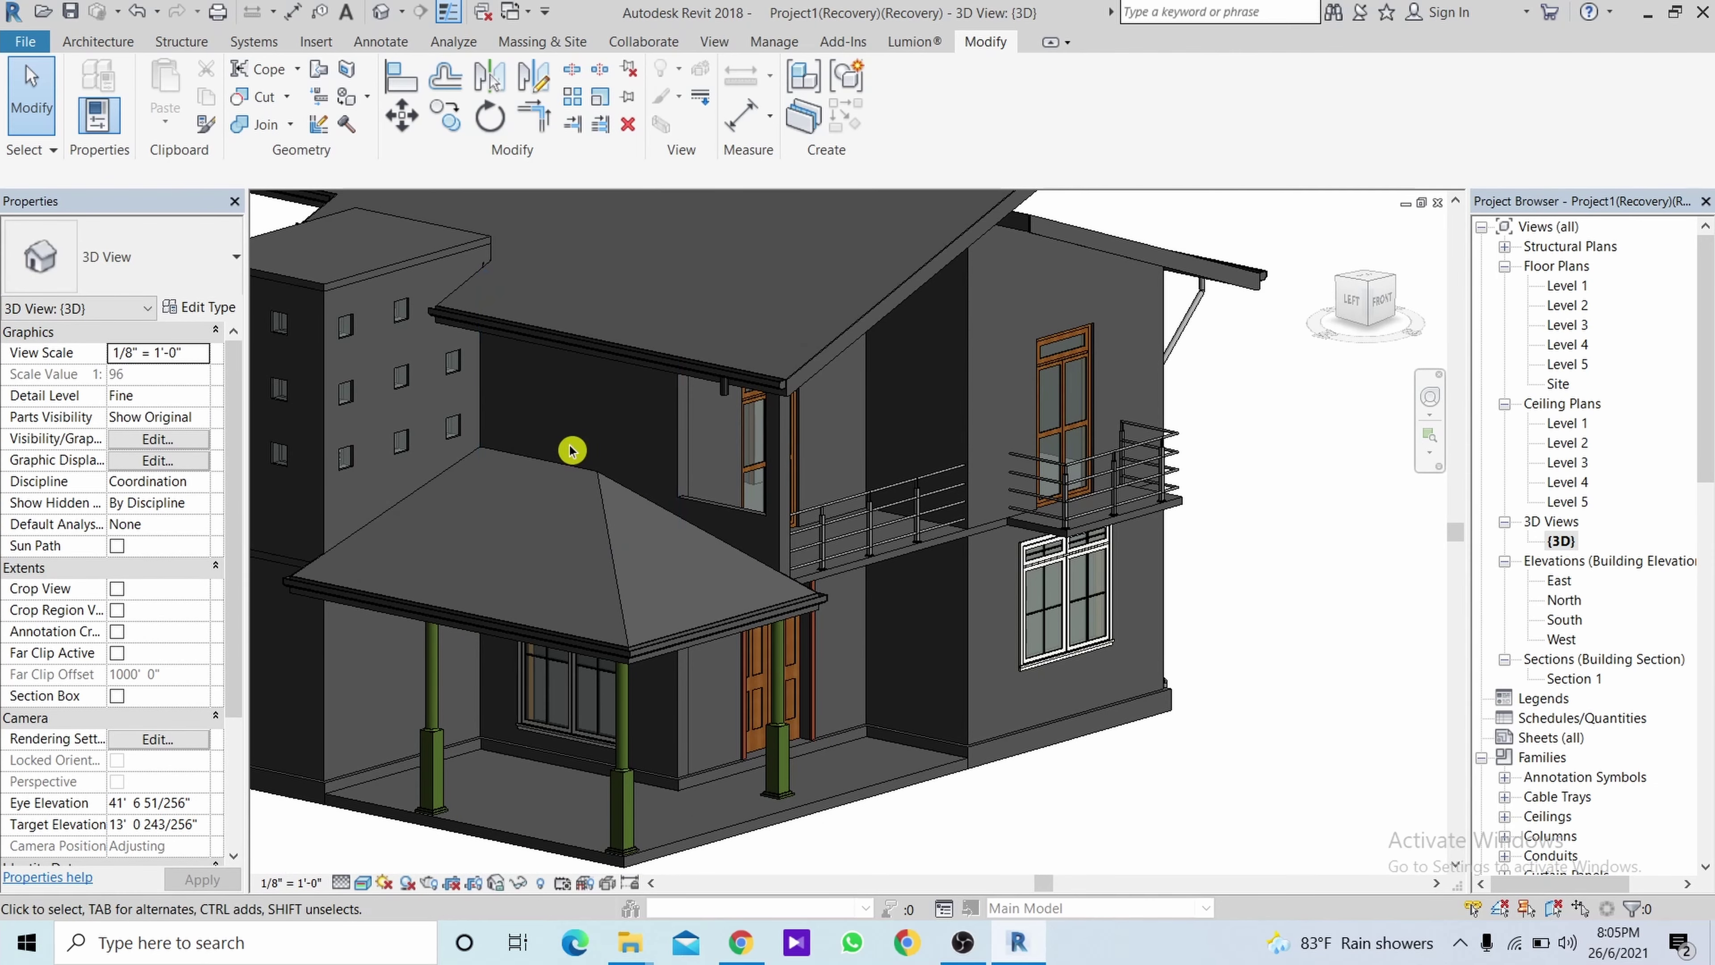
{"action": "scroll", "coordinate": [570, 450], "scroll_direction": "up", "scroll_amount": 2}
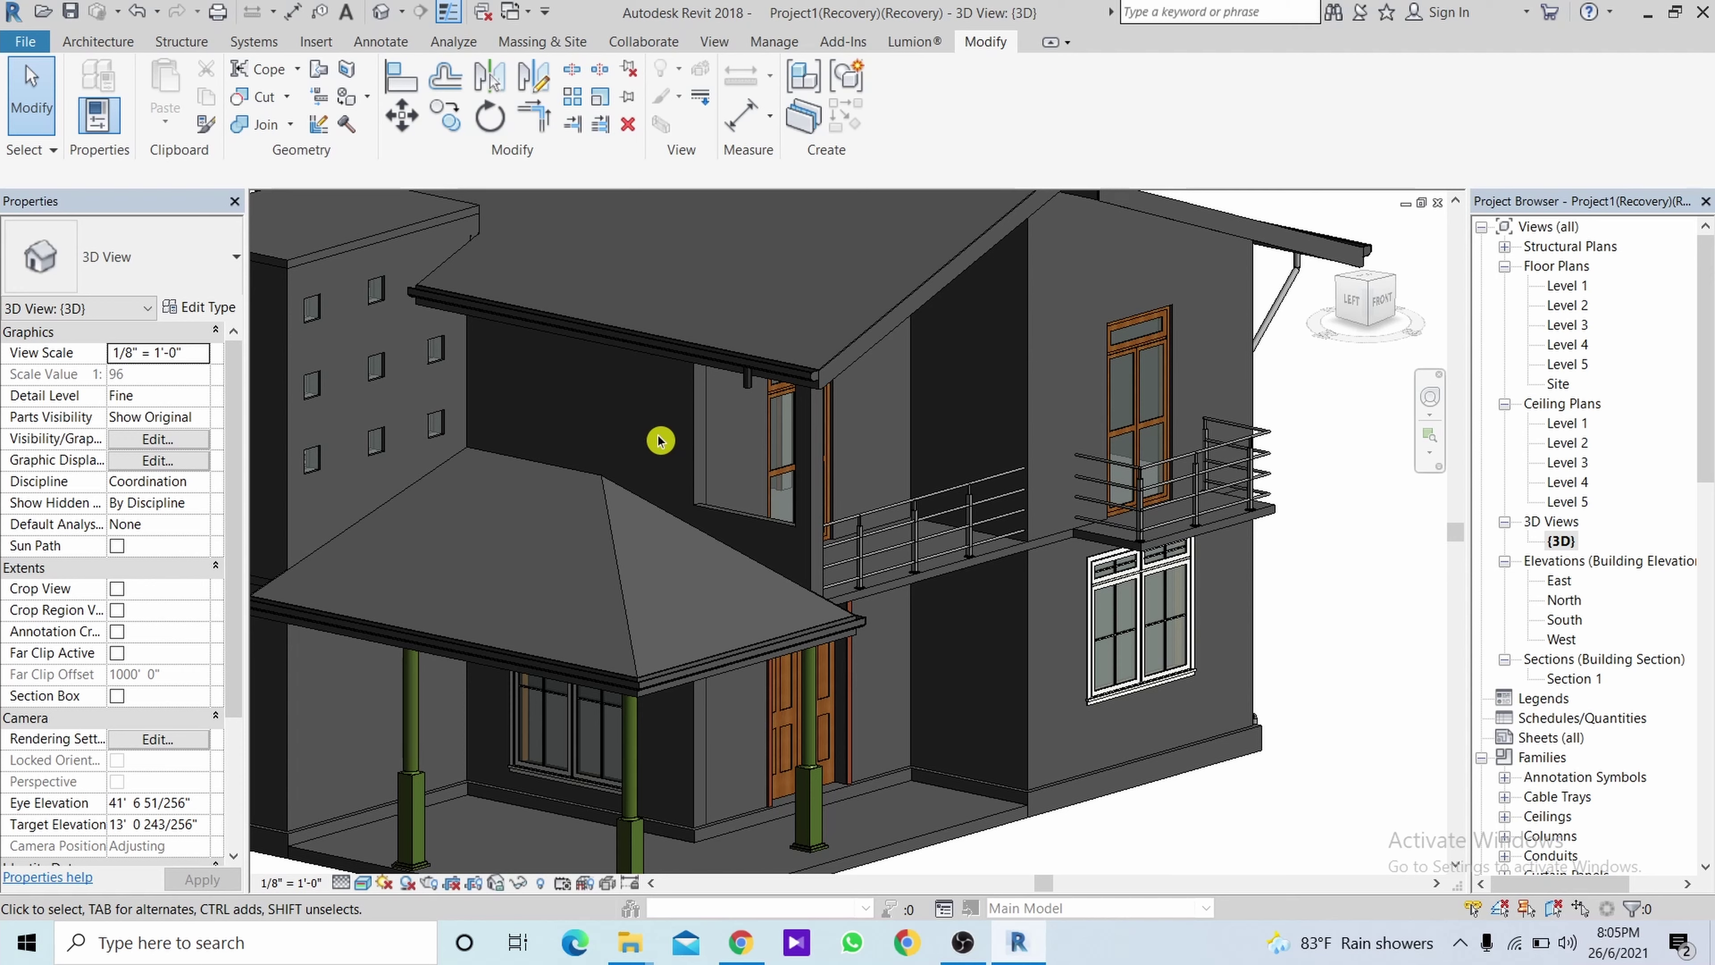
{"action": "left_click", "coordinate": [20, 42]}
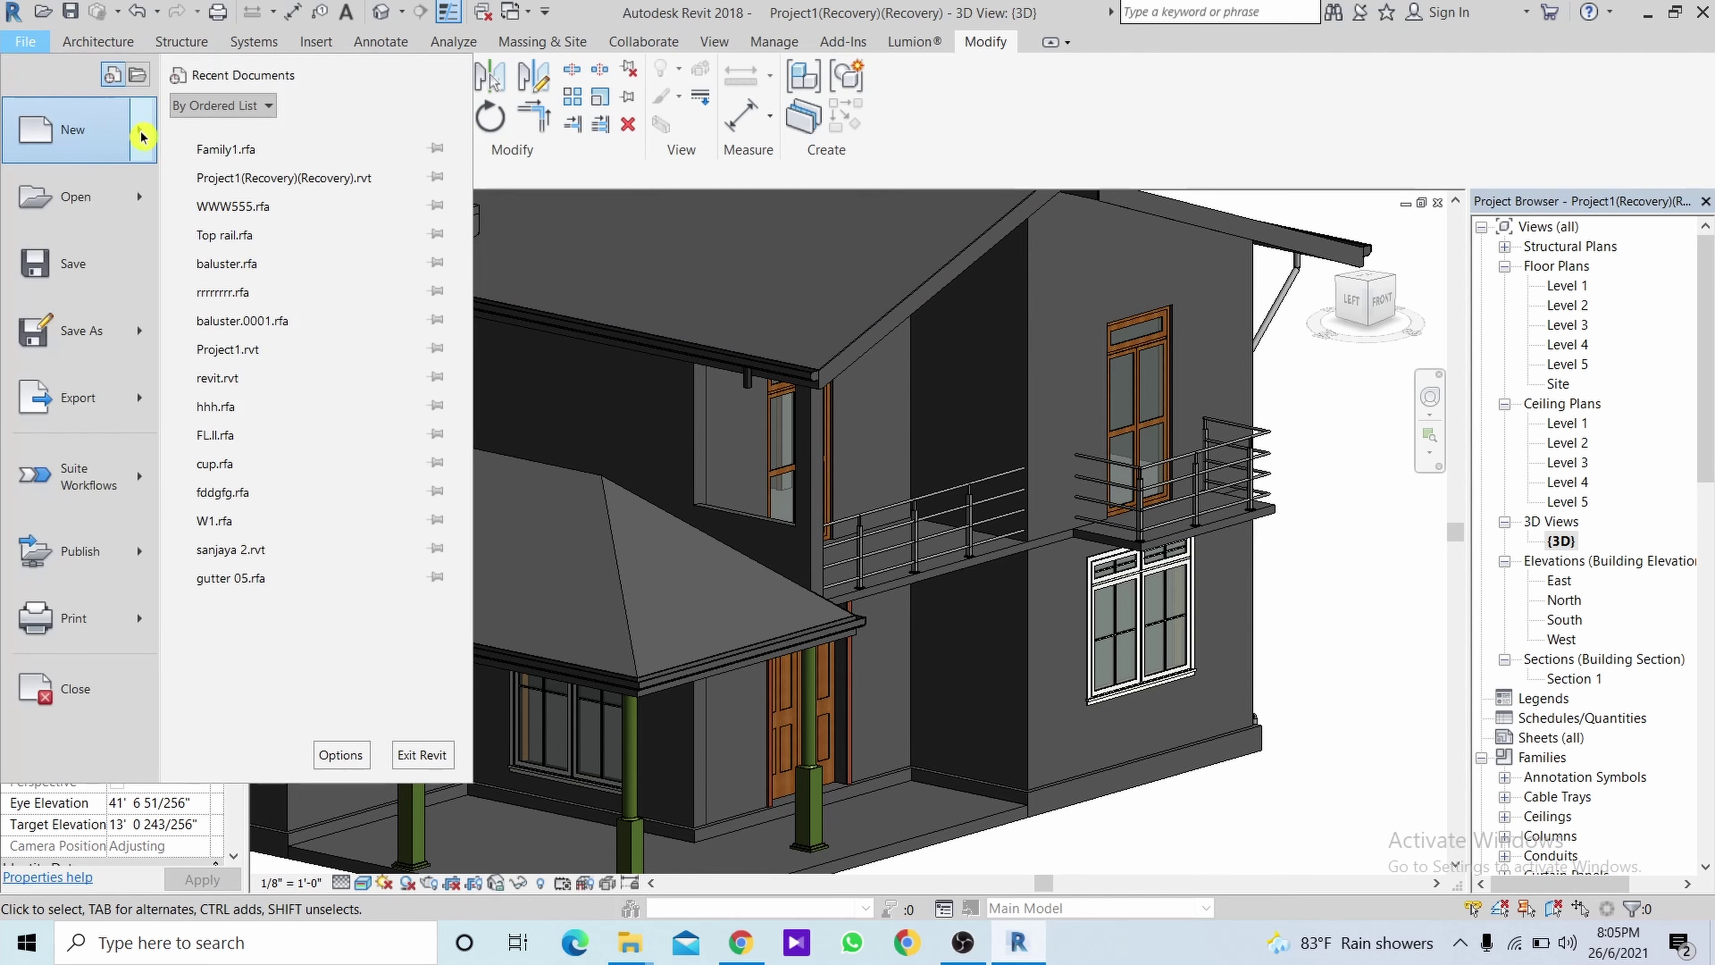
Create a new family, Family2, from the Metric Window template.
{"action": "mouse_move", "coordinate": [141, 130]}
{"action": "left_click", "coordinate": [210, 203]}
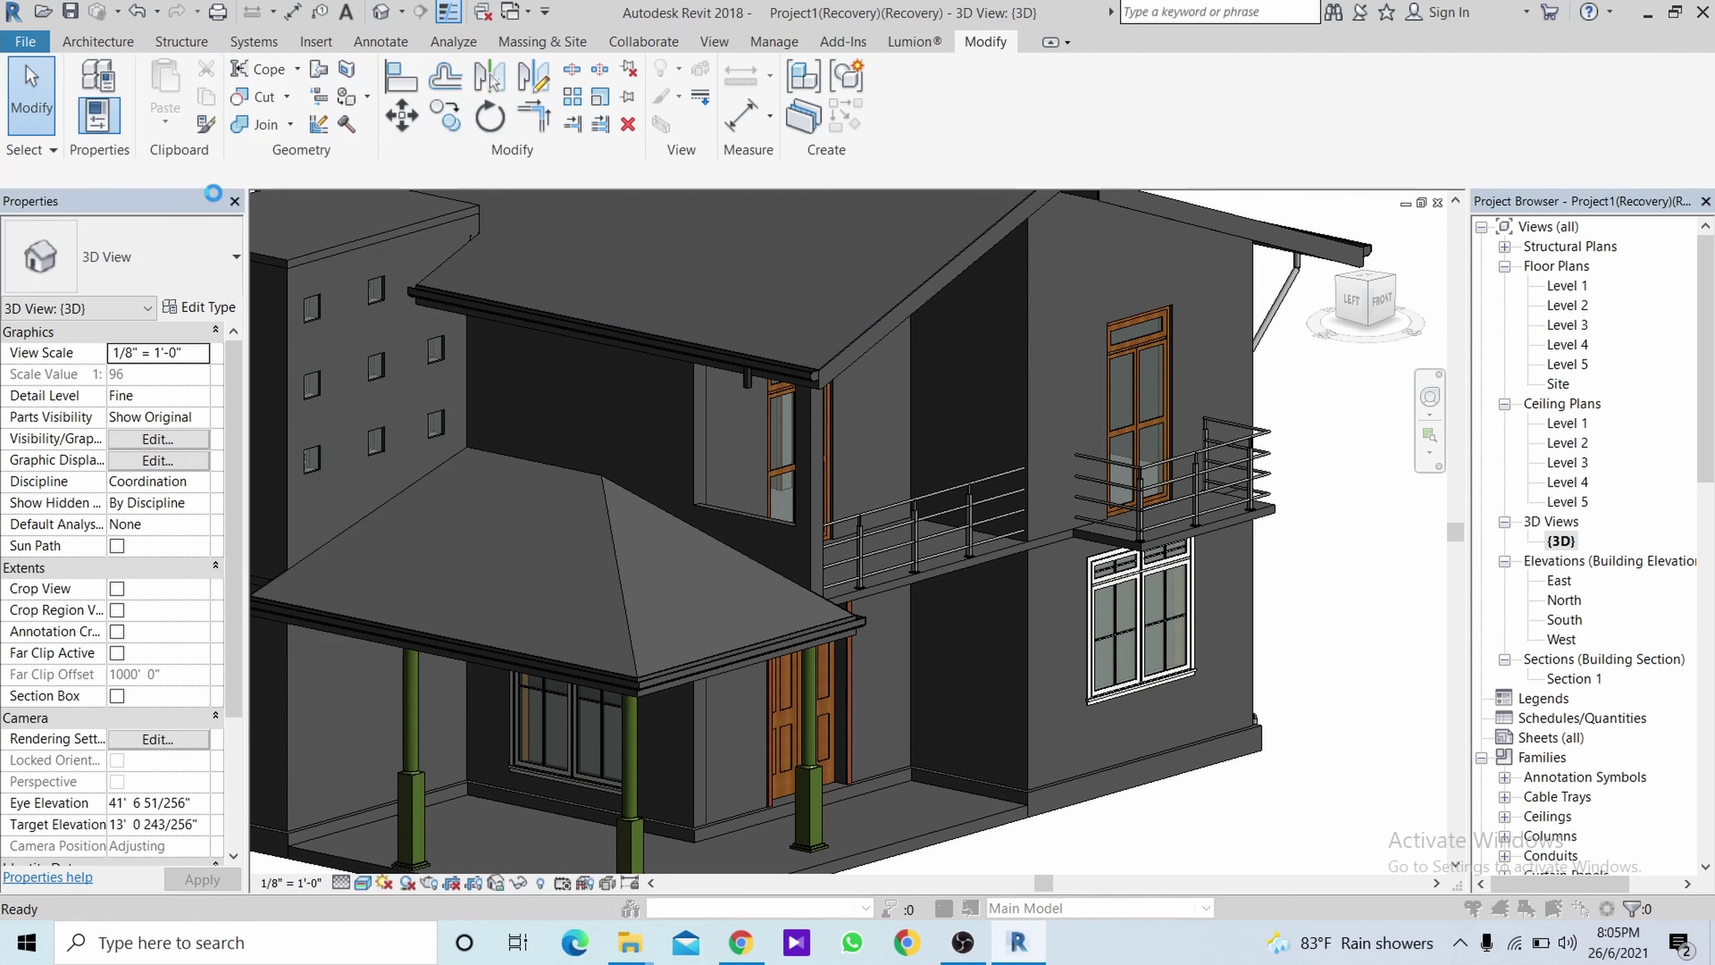
{"action": "scroll", "coordinate": [750, 481], "scroll_direction": "down", "scroll_amount": 2}
{"action": "scroll", "coordinate": [748, 476], "scroll_direction": "down", "scroll_amount": 3}
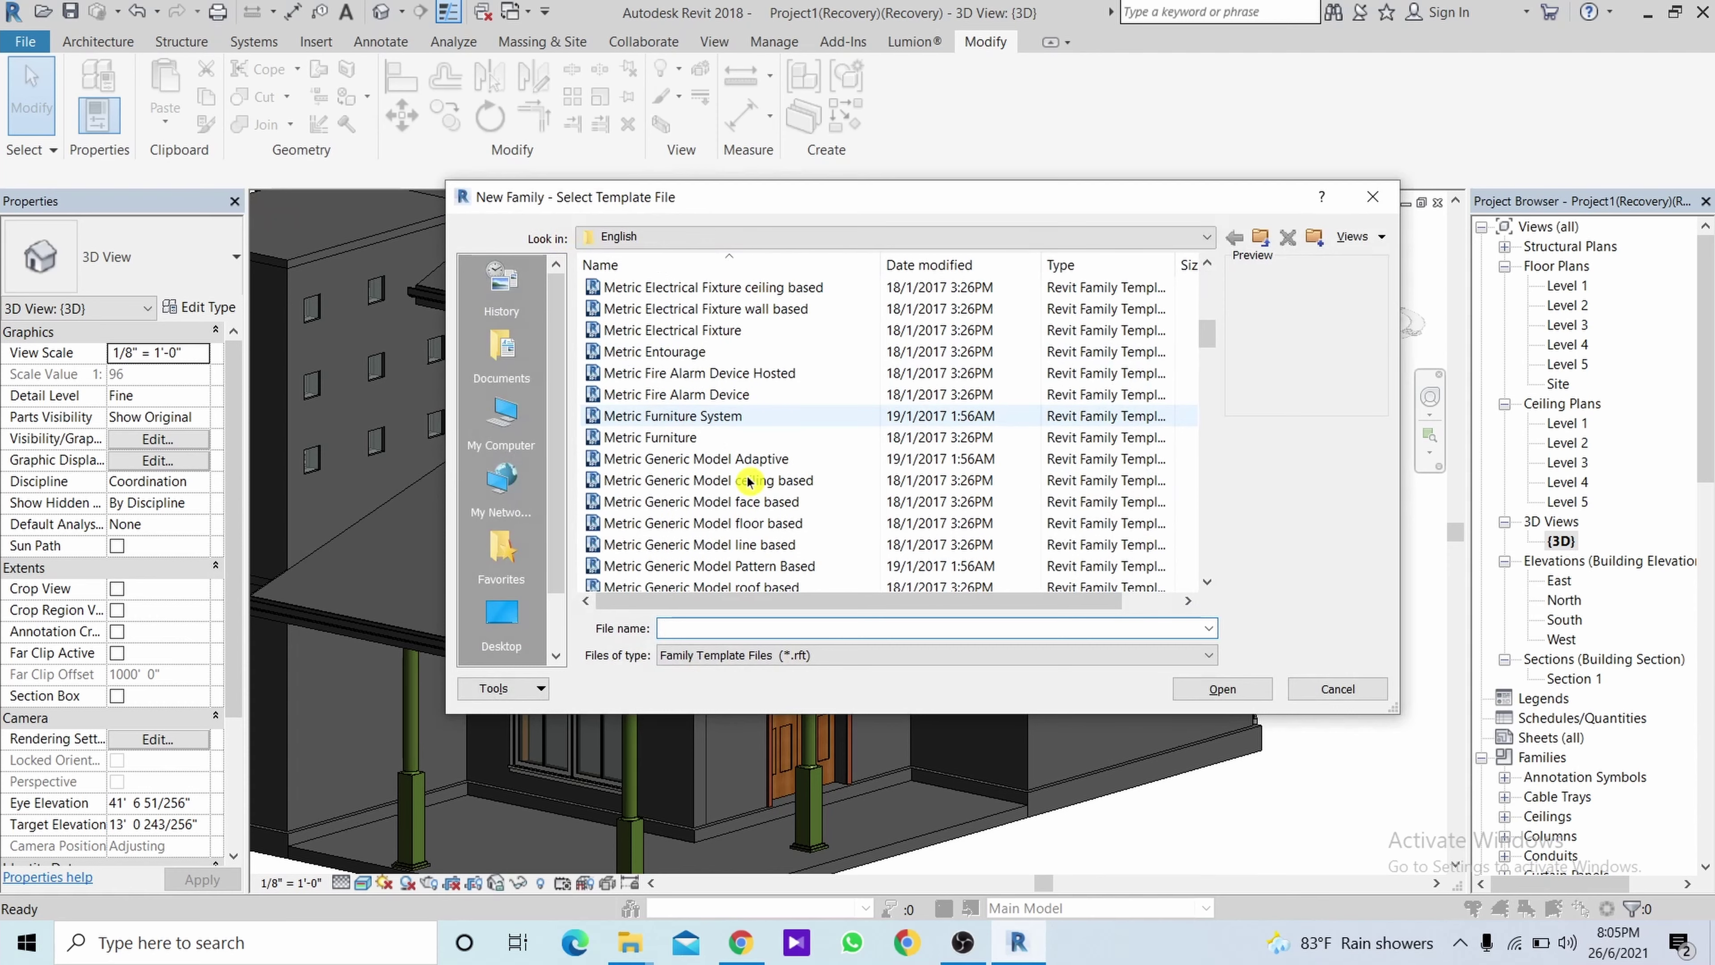
{"action": "scroll", "coordinate": [745, 470], "scroll_direction": "down", "scroll_amount": 1}
{"action": "scroll", "coordinate": [745, 469], "scroll_direction": "down", "scroll_amount": 2}
{"action": "scroll", "coordinate": [747, 467], "scroll_direction": "down", "scroll_amount": 1}
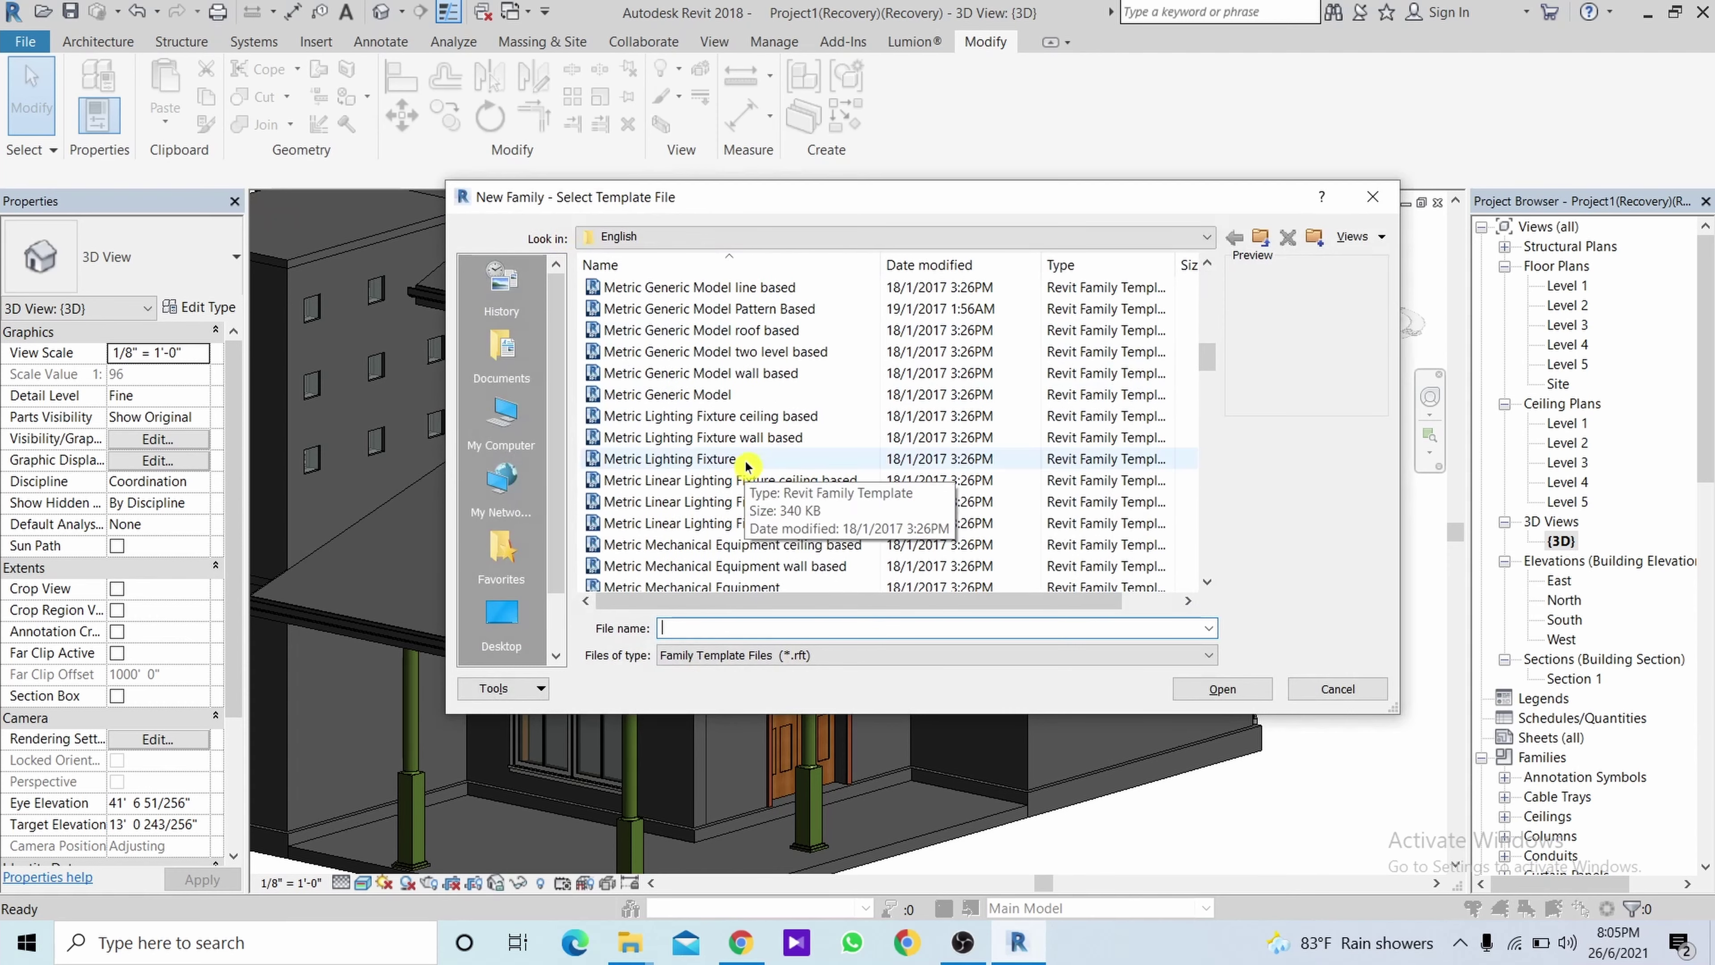
{"action": "scroll", "coordinate": [752, 459], "scroll_direction": "down", "scroll_amount": 3}
{"action": "scroll", "coordinate": [752, 459], "scroll_direction": "down", "scroll_amount": 2}
{"action": "scroll", "coordinate": [752, 458], "scroll_direction": "down", "scroll_amount": 2}
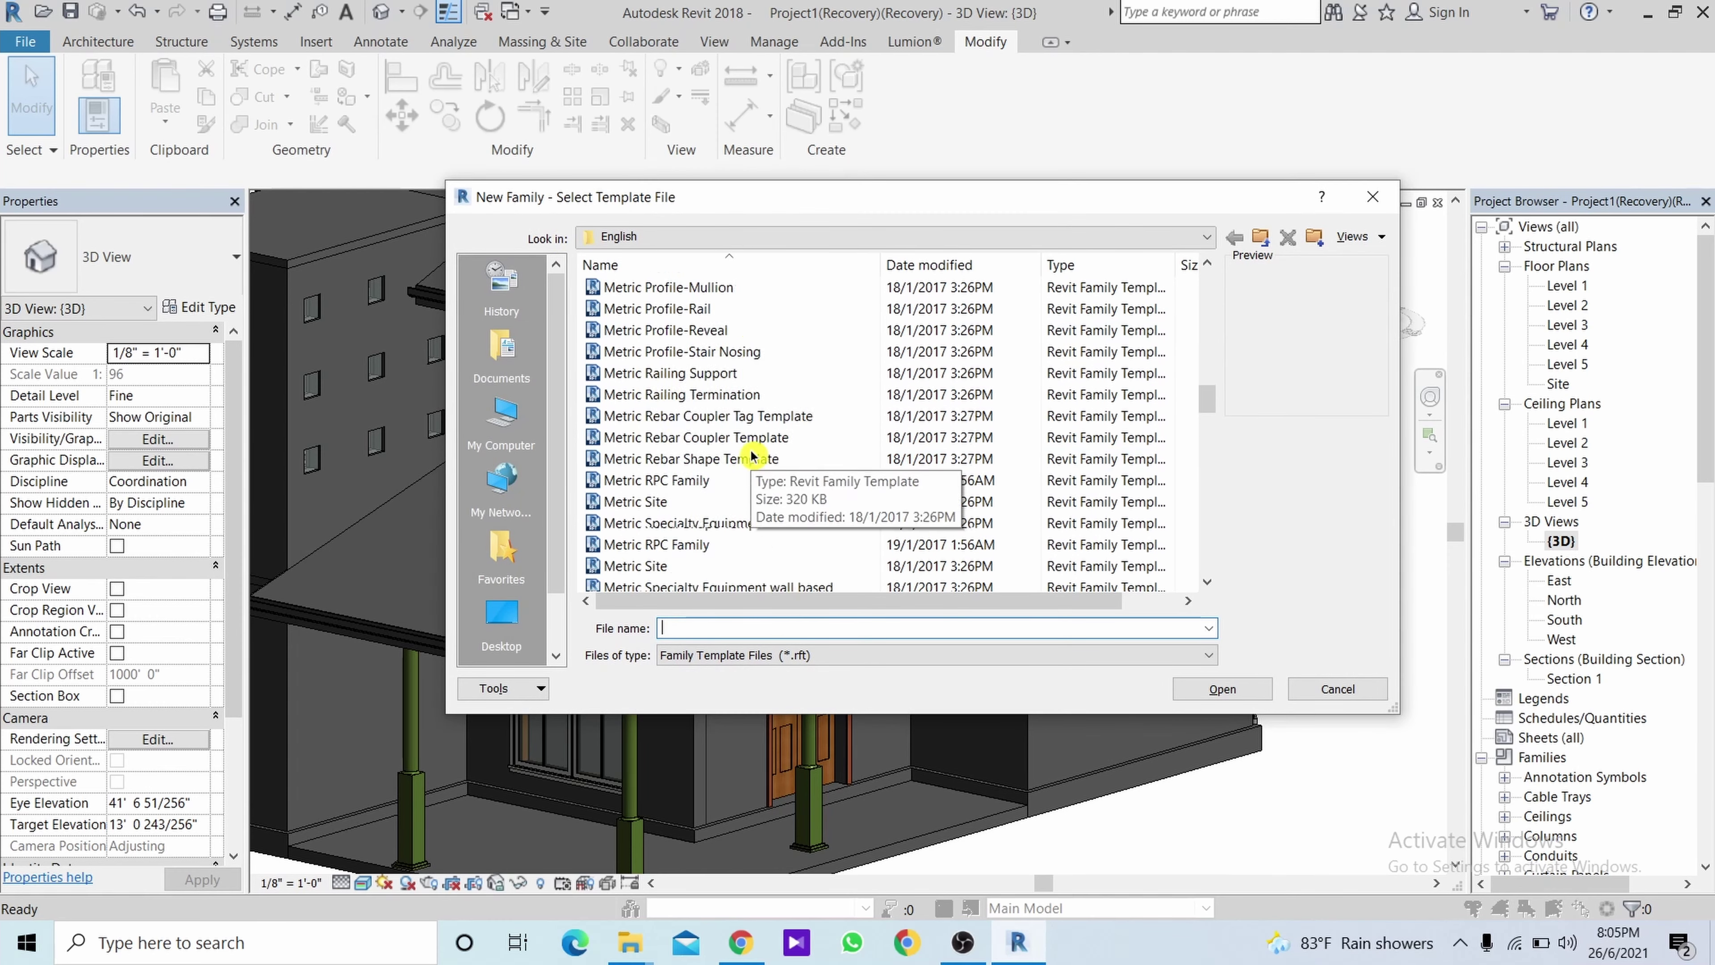
{"action": "scroll", "coordinate": [753, 456], "scroll_direction": "down", "scroll_amount": 3}
{"action": "scroll", "coordinate": [752, 456], "scroll_direction": "down", "scroll_amount": 4}
{"action": "scroll", "coordinate": [751, 454], "scroll_direction": "down", "scroll_amount": 1}
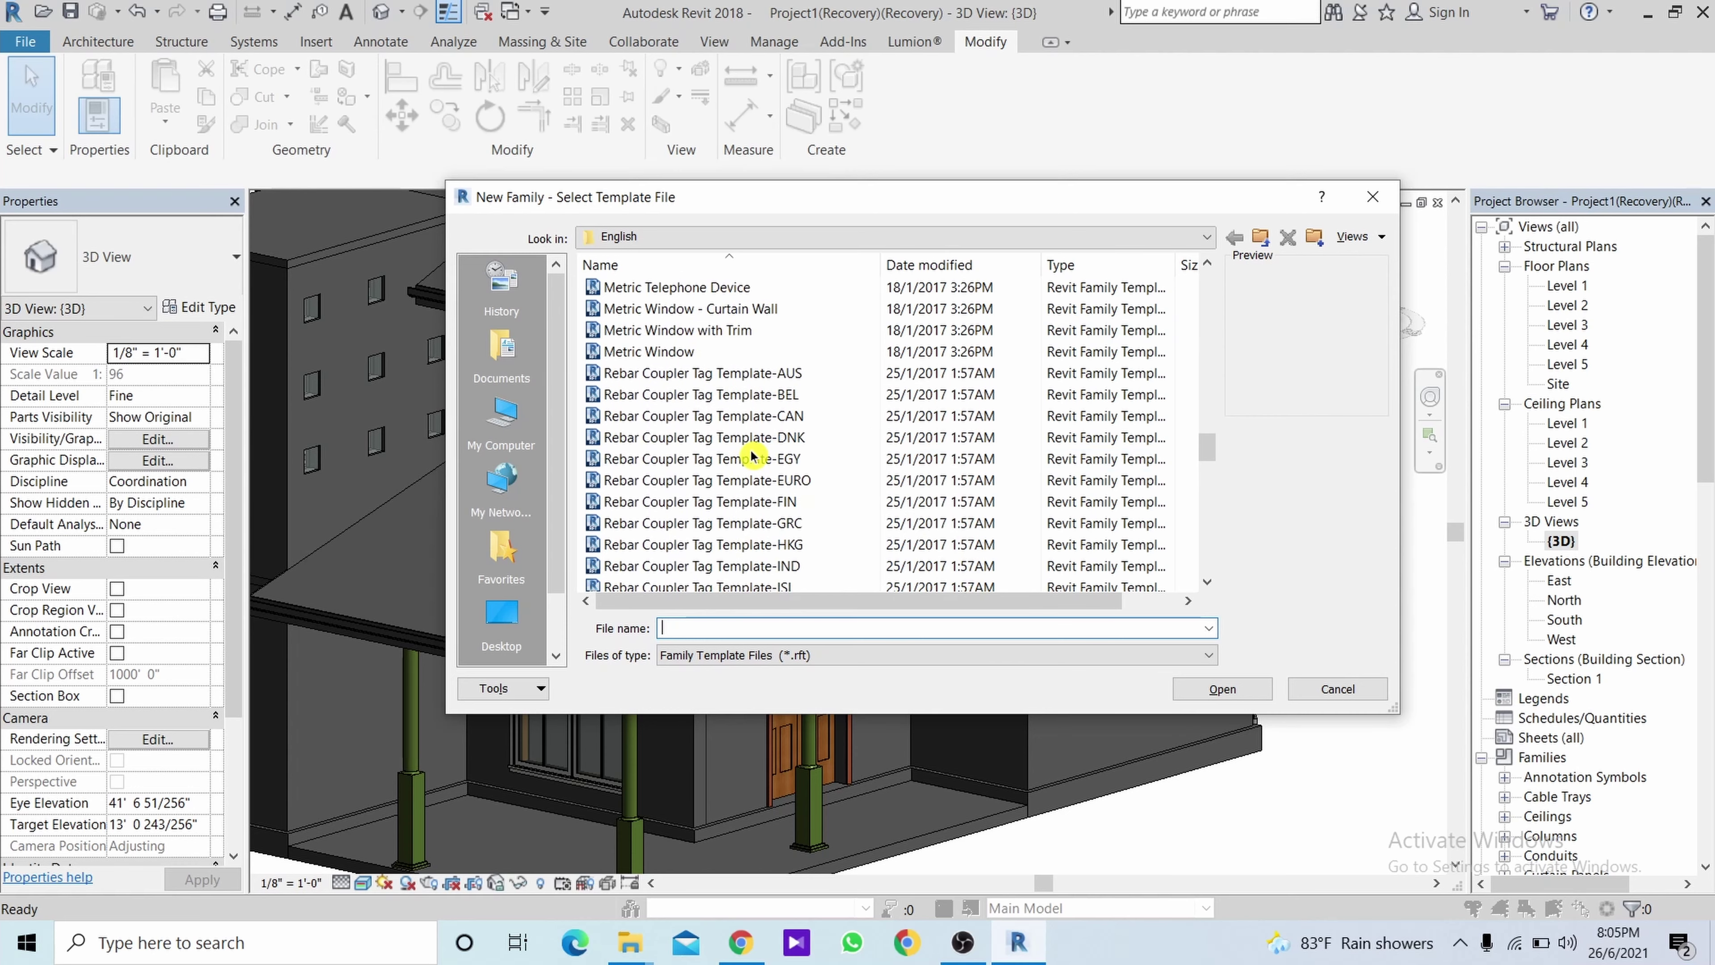
{"action": "left_click", "coordinate": [714, 352]}
{"action": "double_click", "coordinate": [714, 352]}
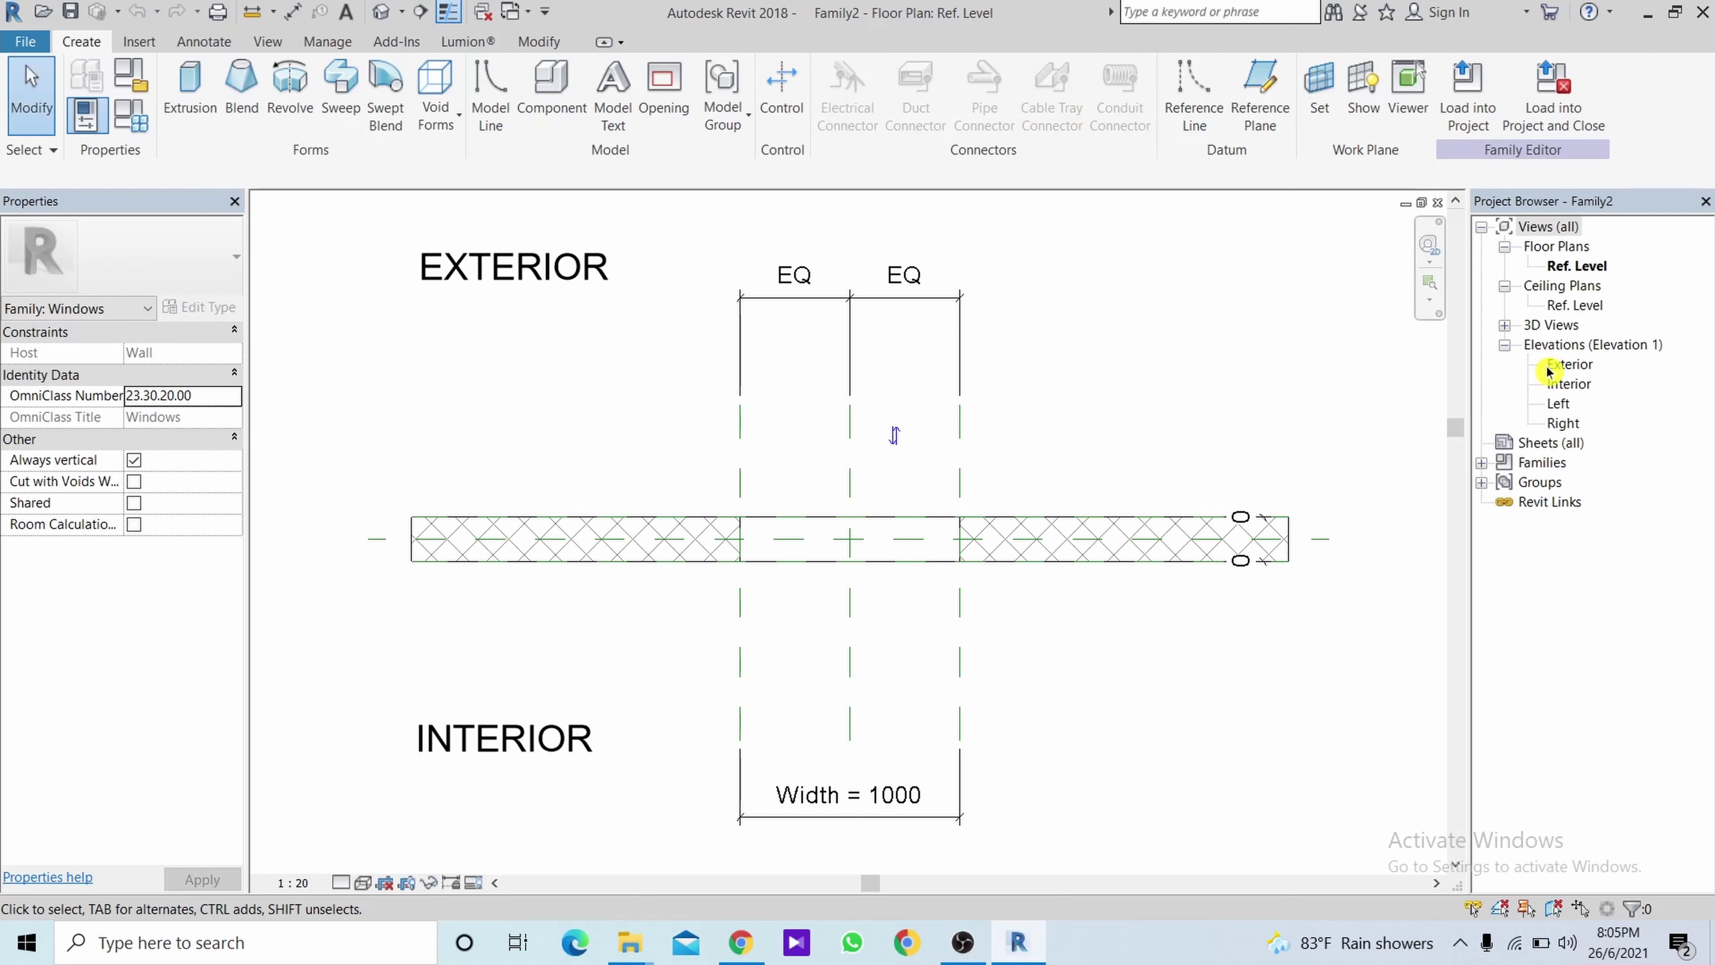
Open the family's 3D View 1 in Shaded visual style.
{"action": "left_click", "coordinate": [1505, 326]}
{"action": "double_click", "coordinate": [1567, 344]}
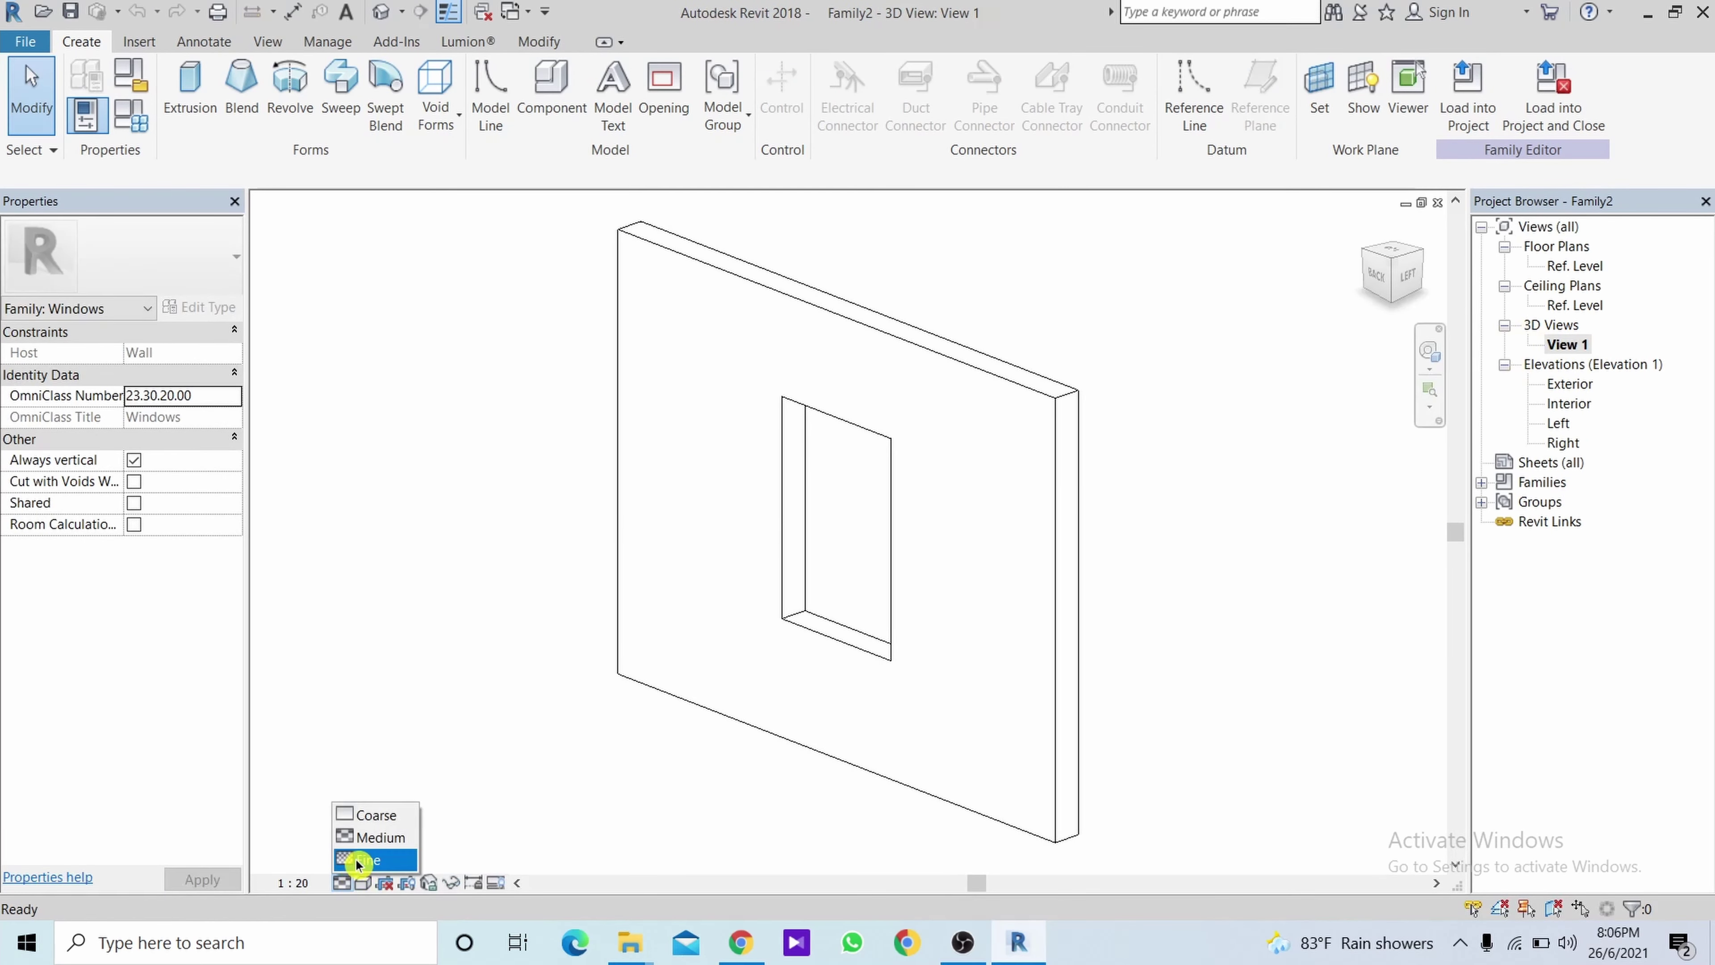
{"action": "left_click", "coordinate": [367, 883]}
{"action": "left_click", "coordinate": [378, 838]}
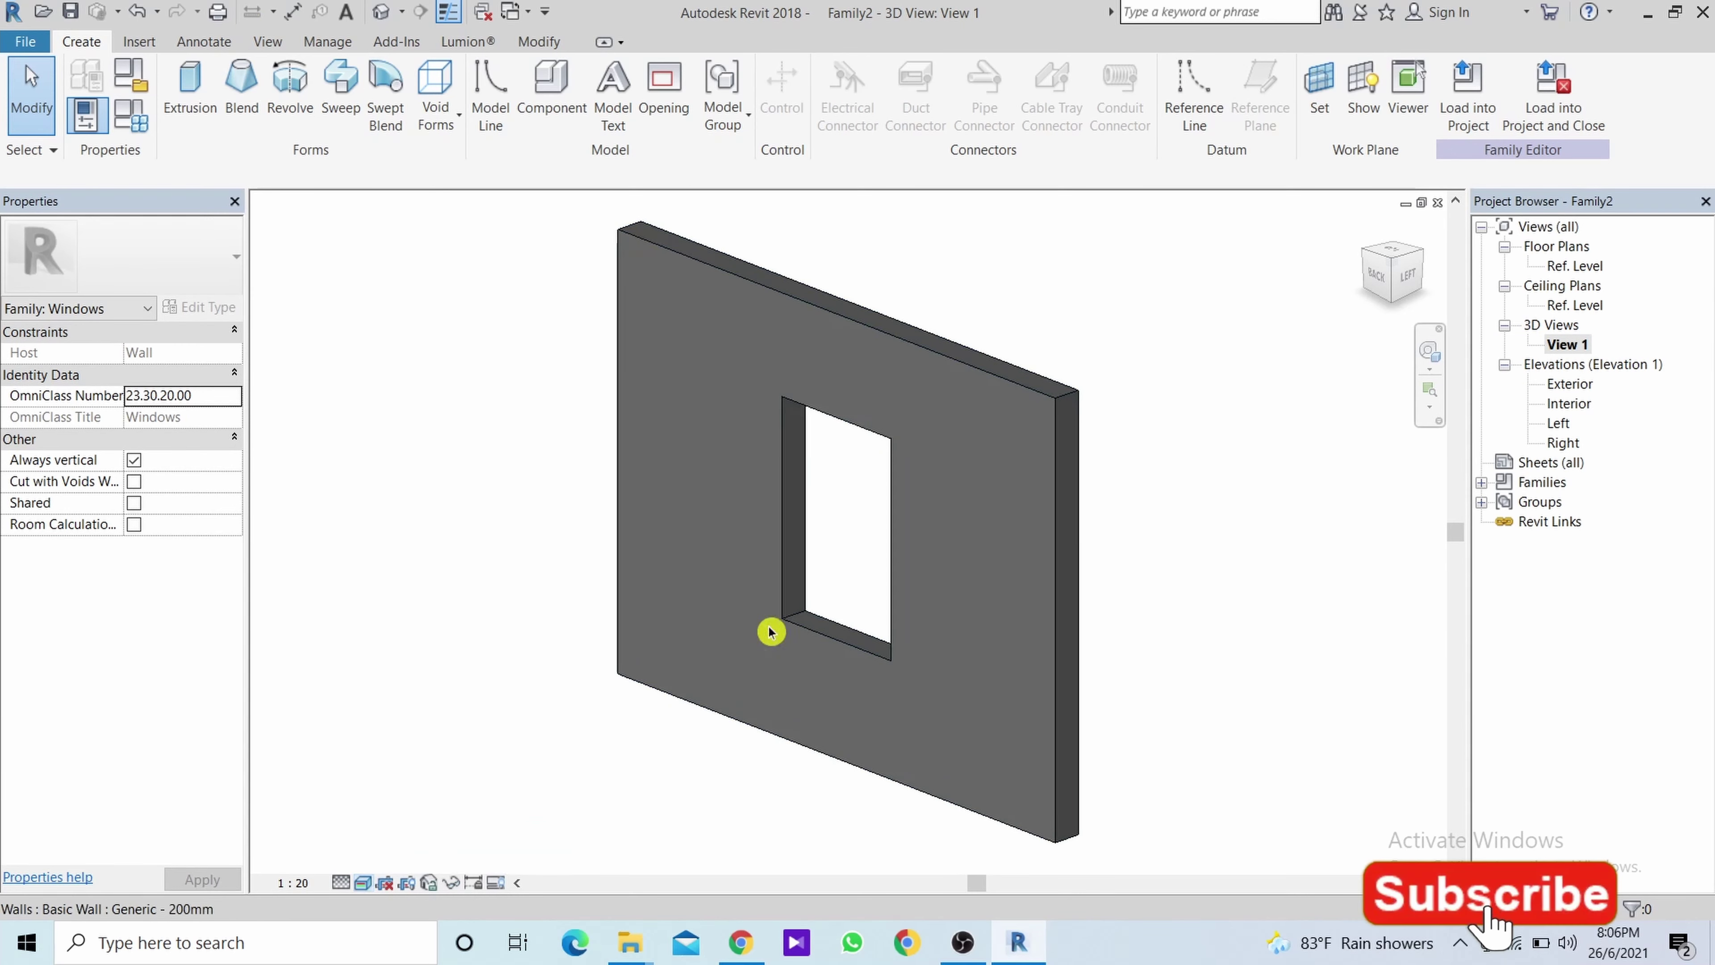
Delete the template's opening cut and open the Exterior elevation.
{"action": "left_click", "coordinate": [817, 579]}
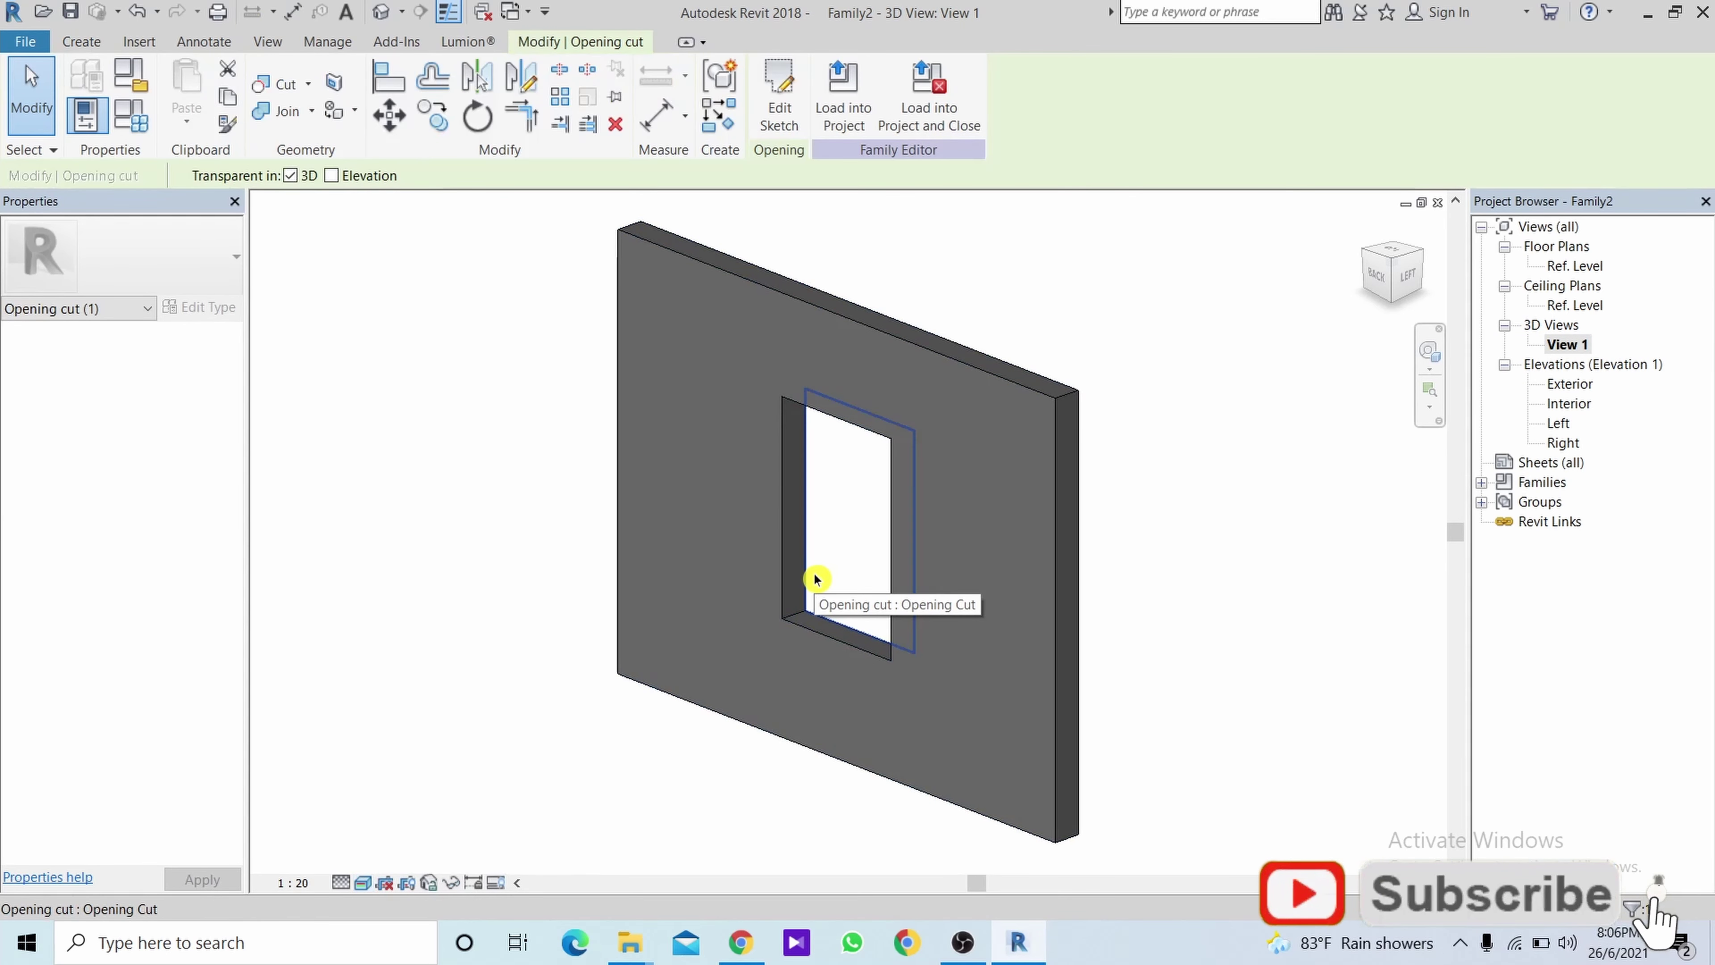
{"action": "key", "text": "Delete"}
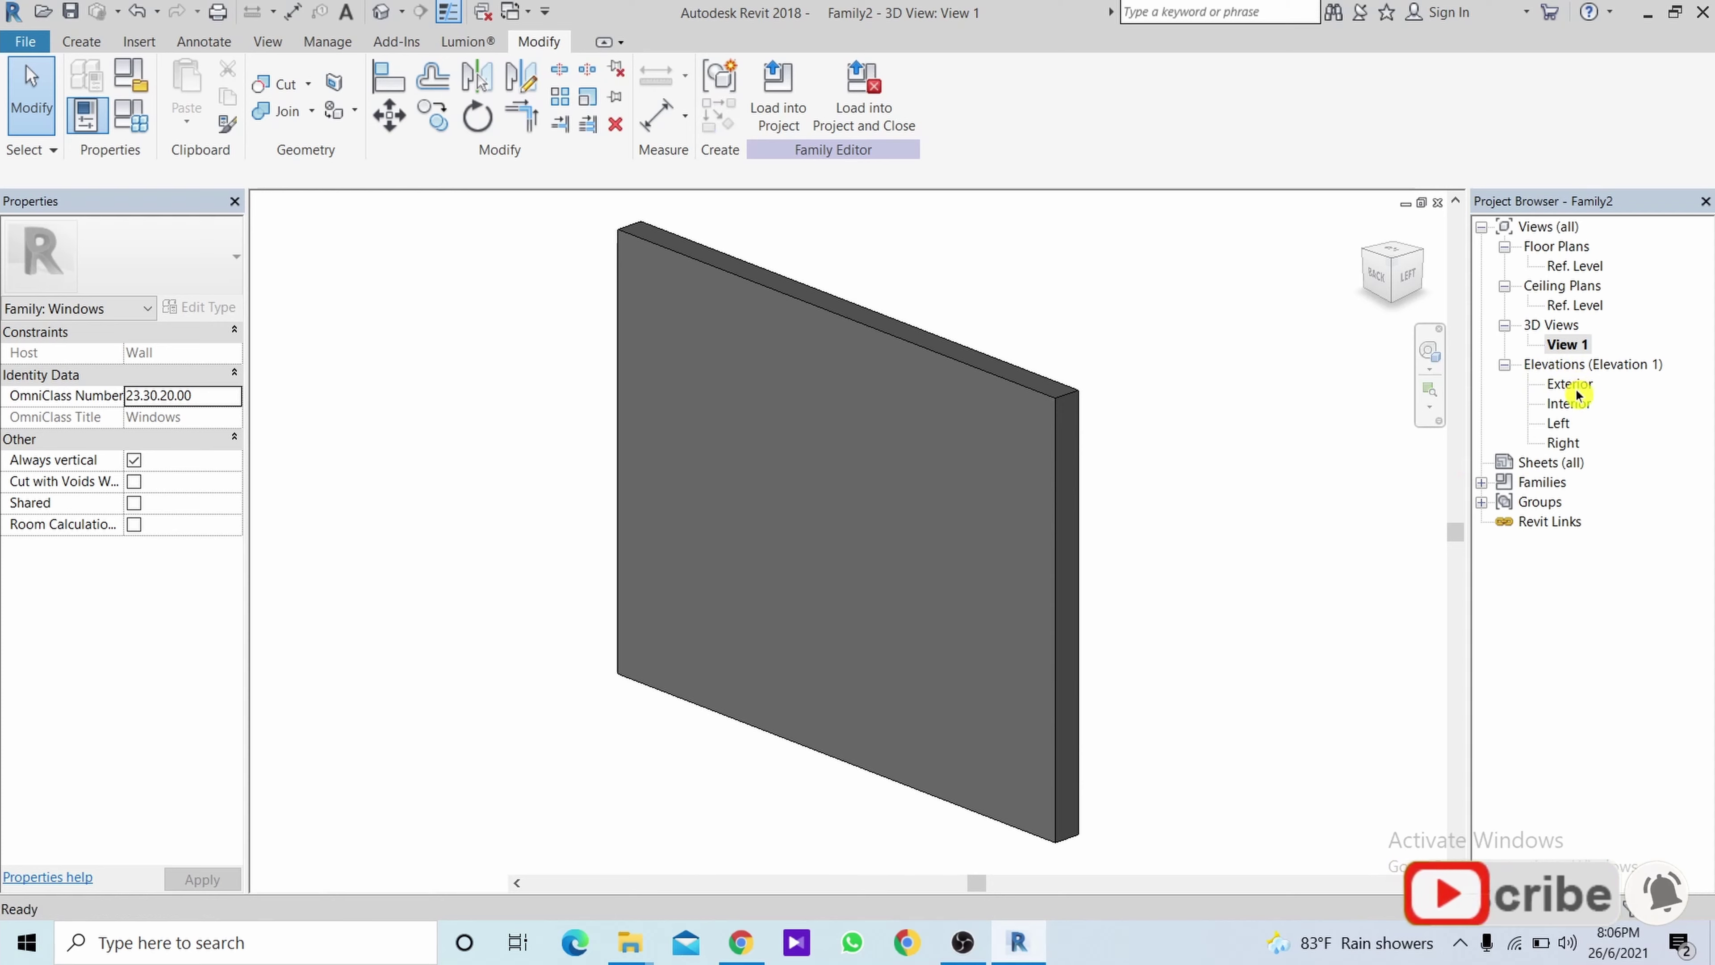
{"action": "double_click", "coordinate": [1572, 384]}
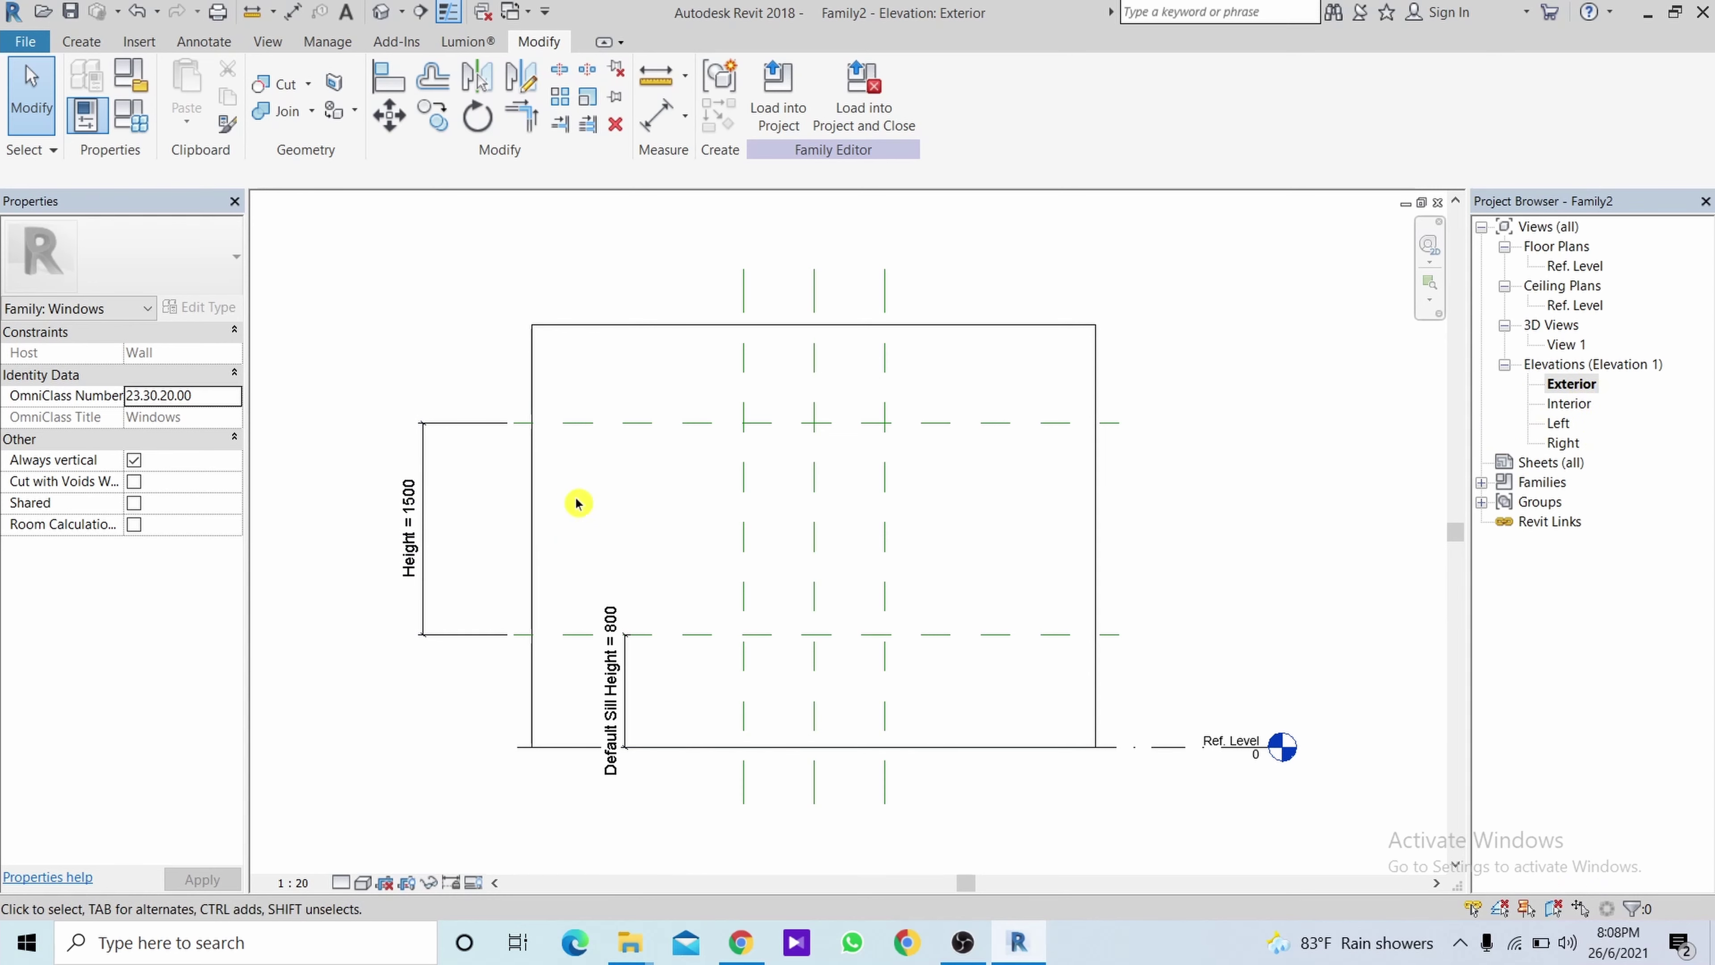
Set the opening Height to 1200 in elevation and the Width to 600 in the Ref. Level plan.
{"action": "left_click", "coordinate": [412, 503]}
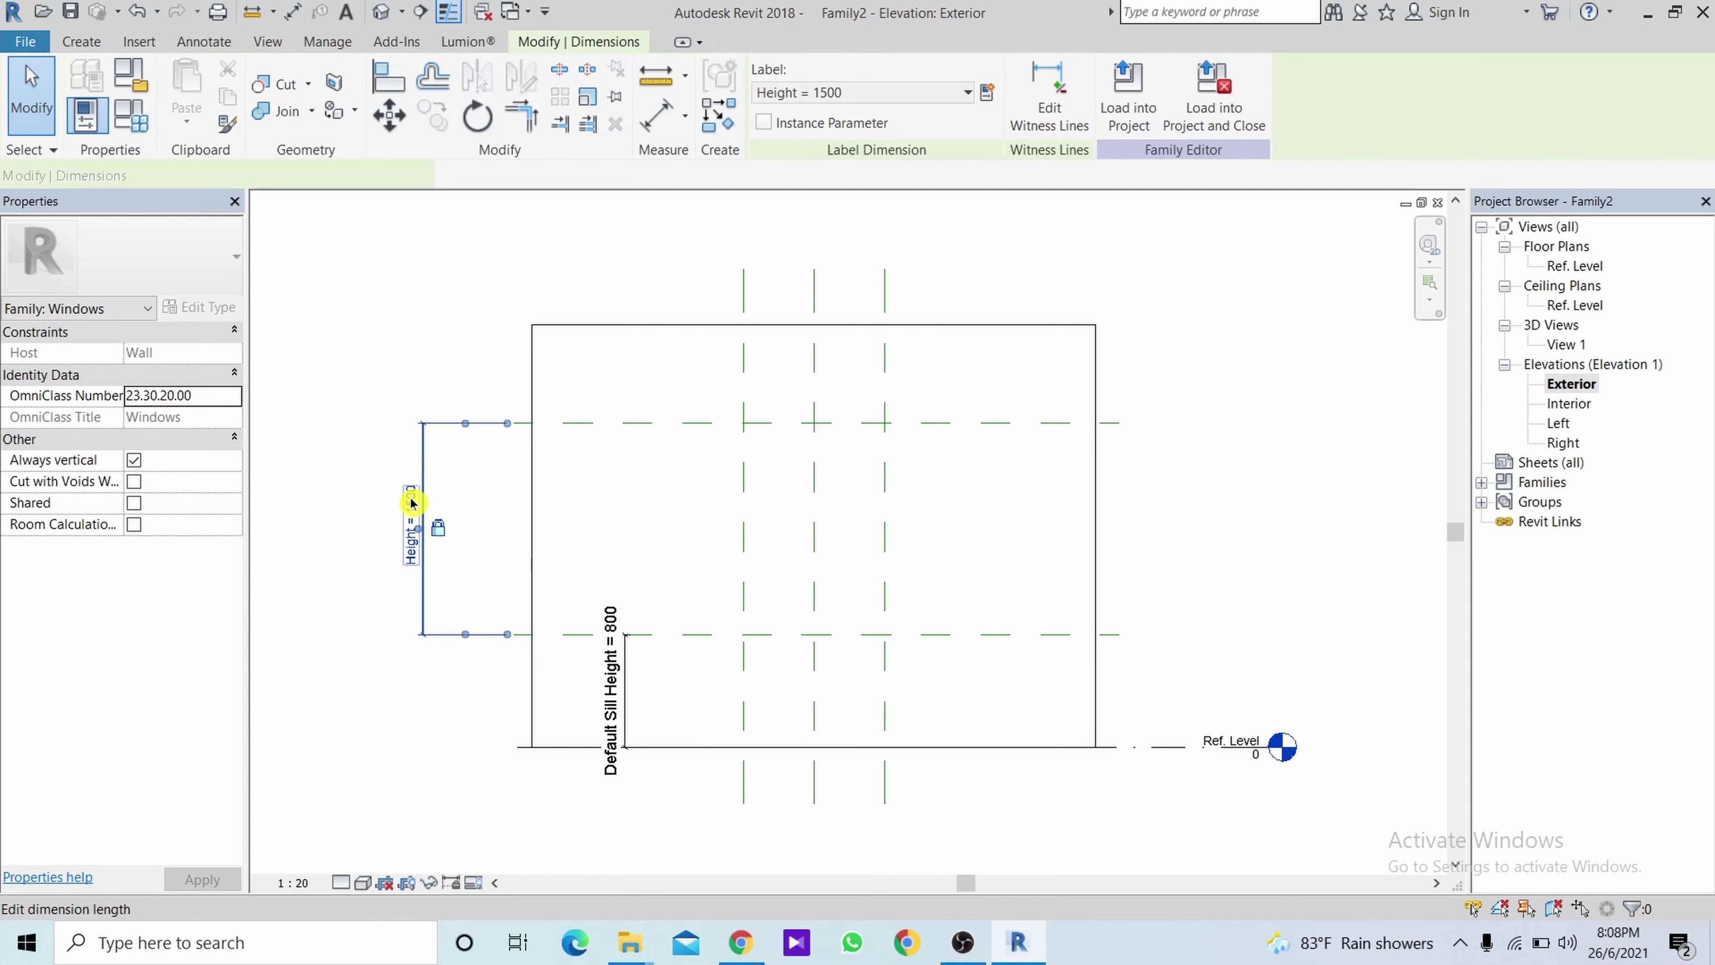
{"action": "left_click", "coordinate": [410, 506]}
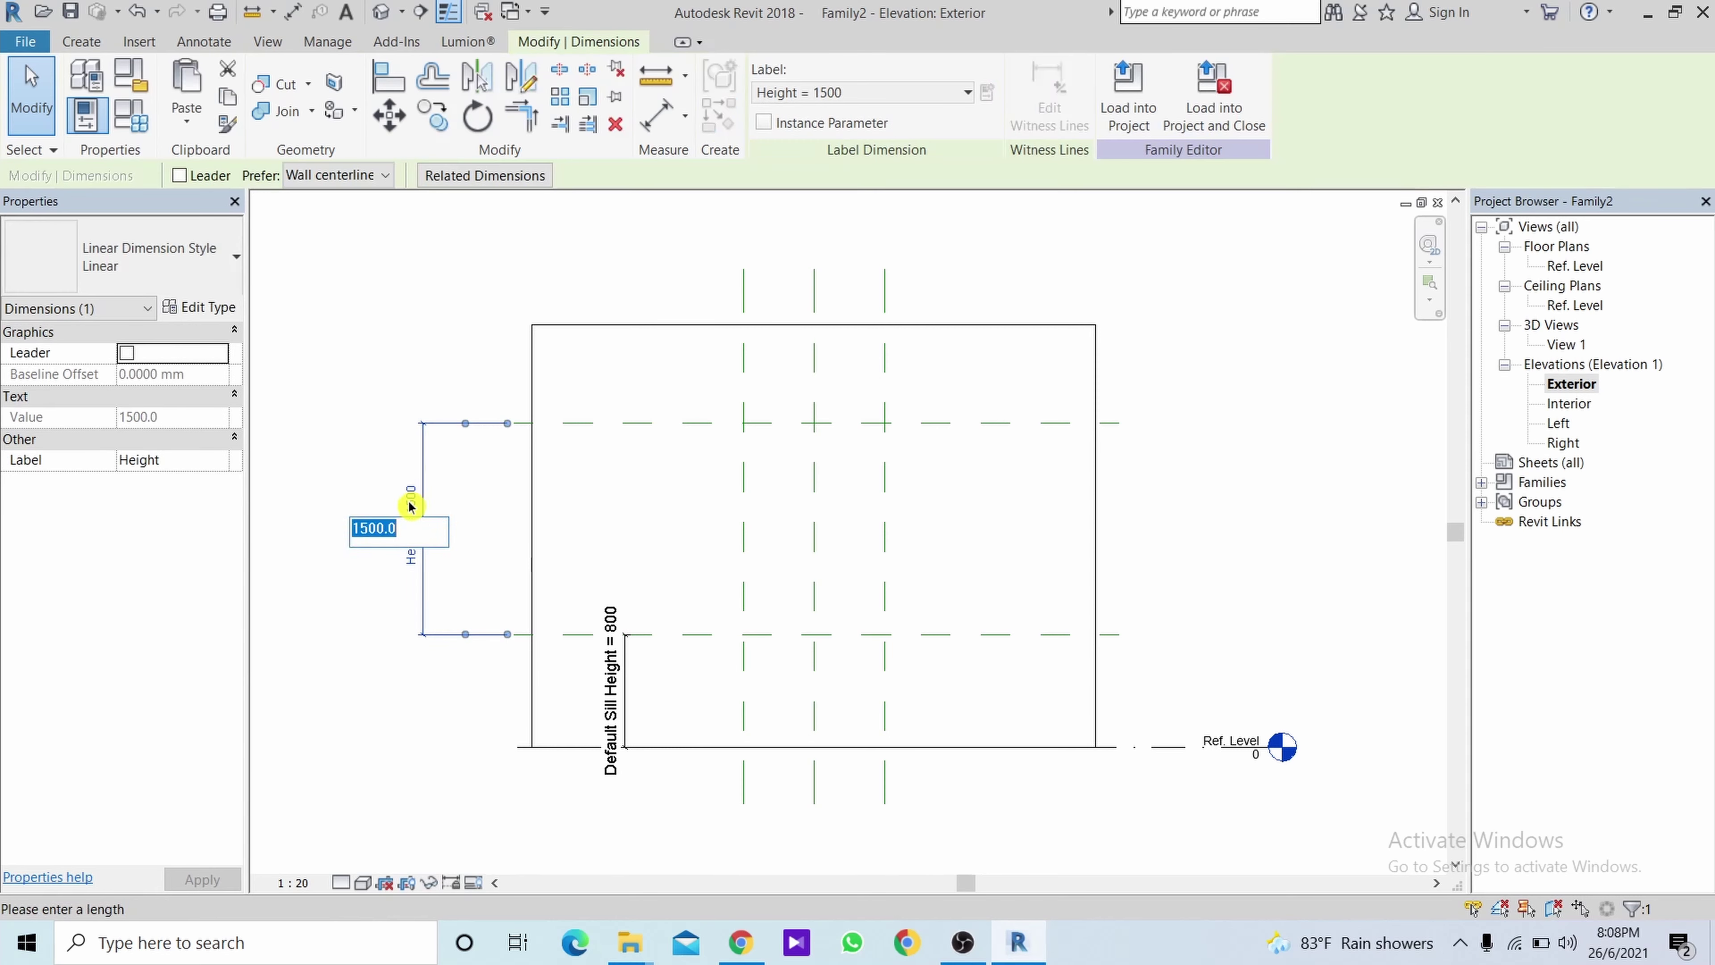
{"action": "type", "text": "1200"}
{"action": "key", "text": "Return"}
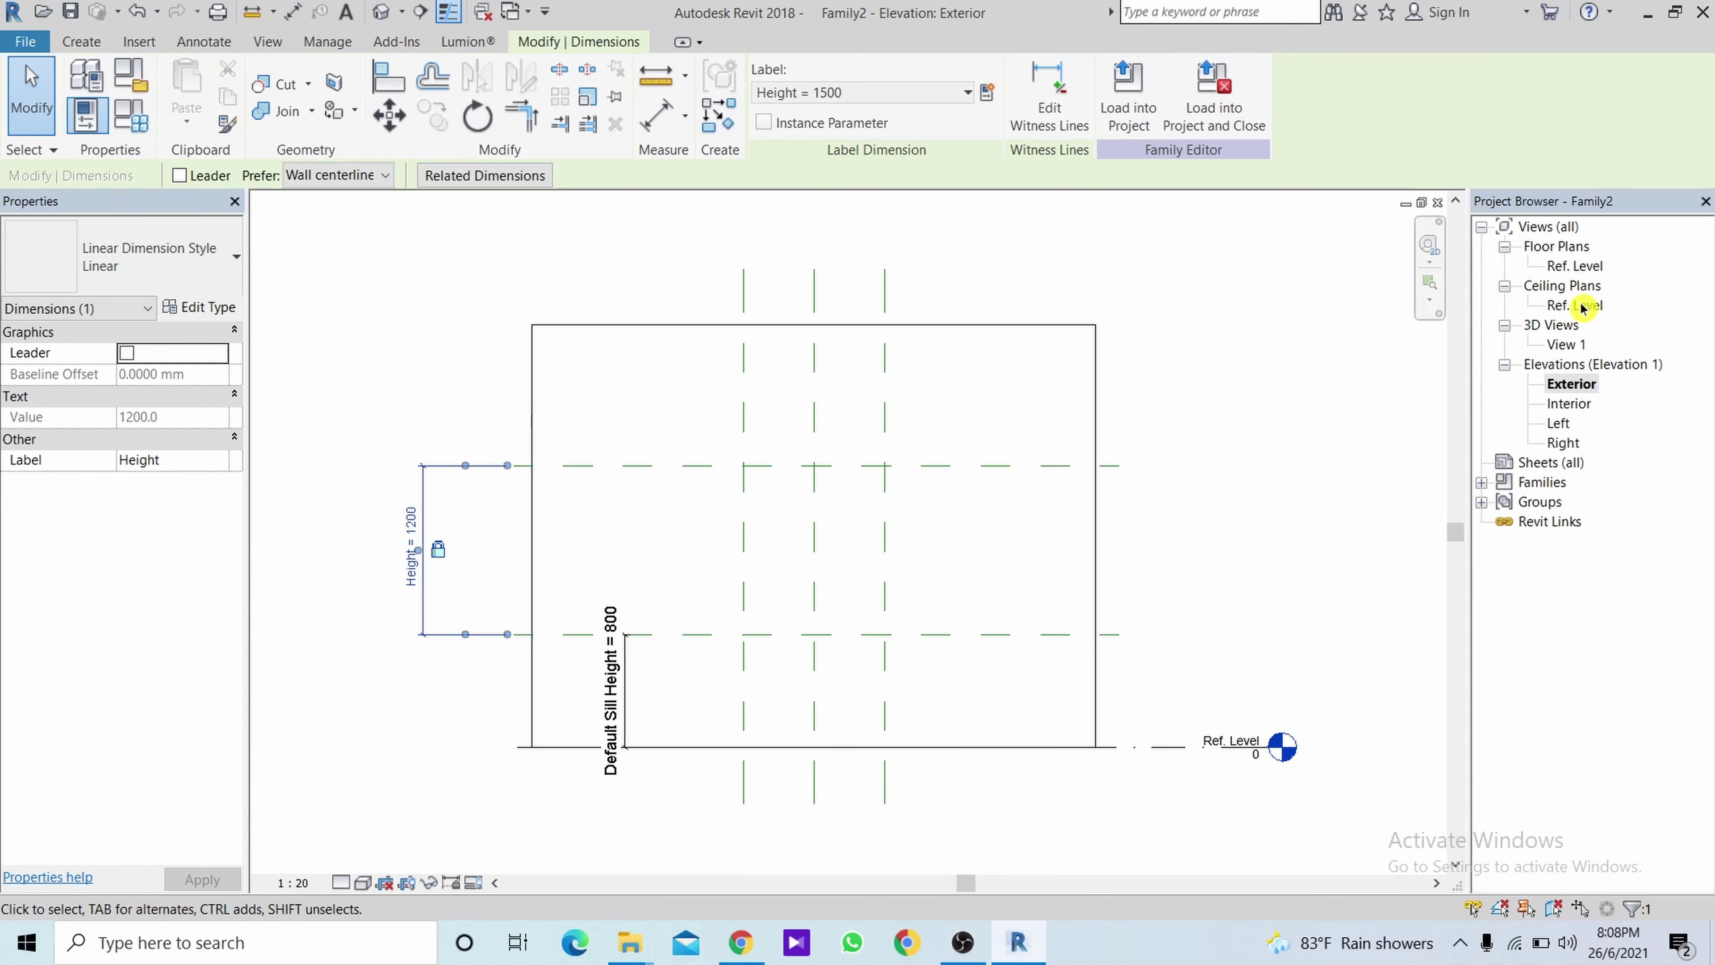
{"action": "double_click", "coordinate": [1574, 267]}
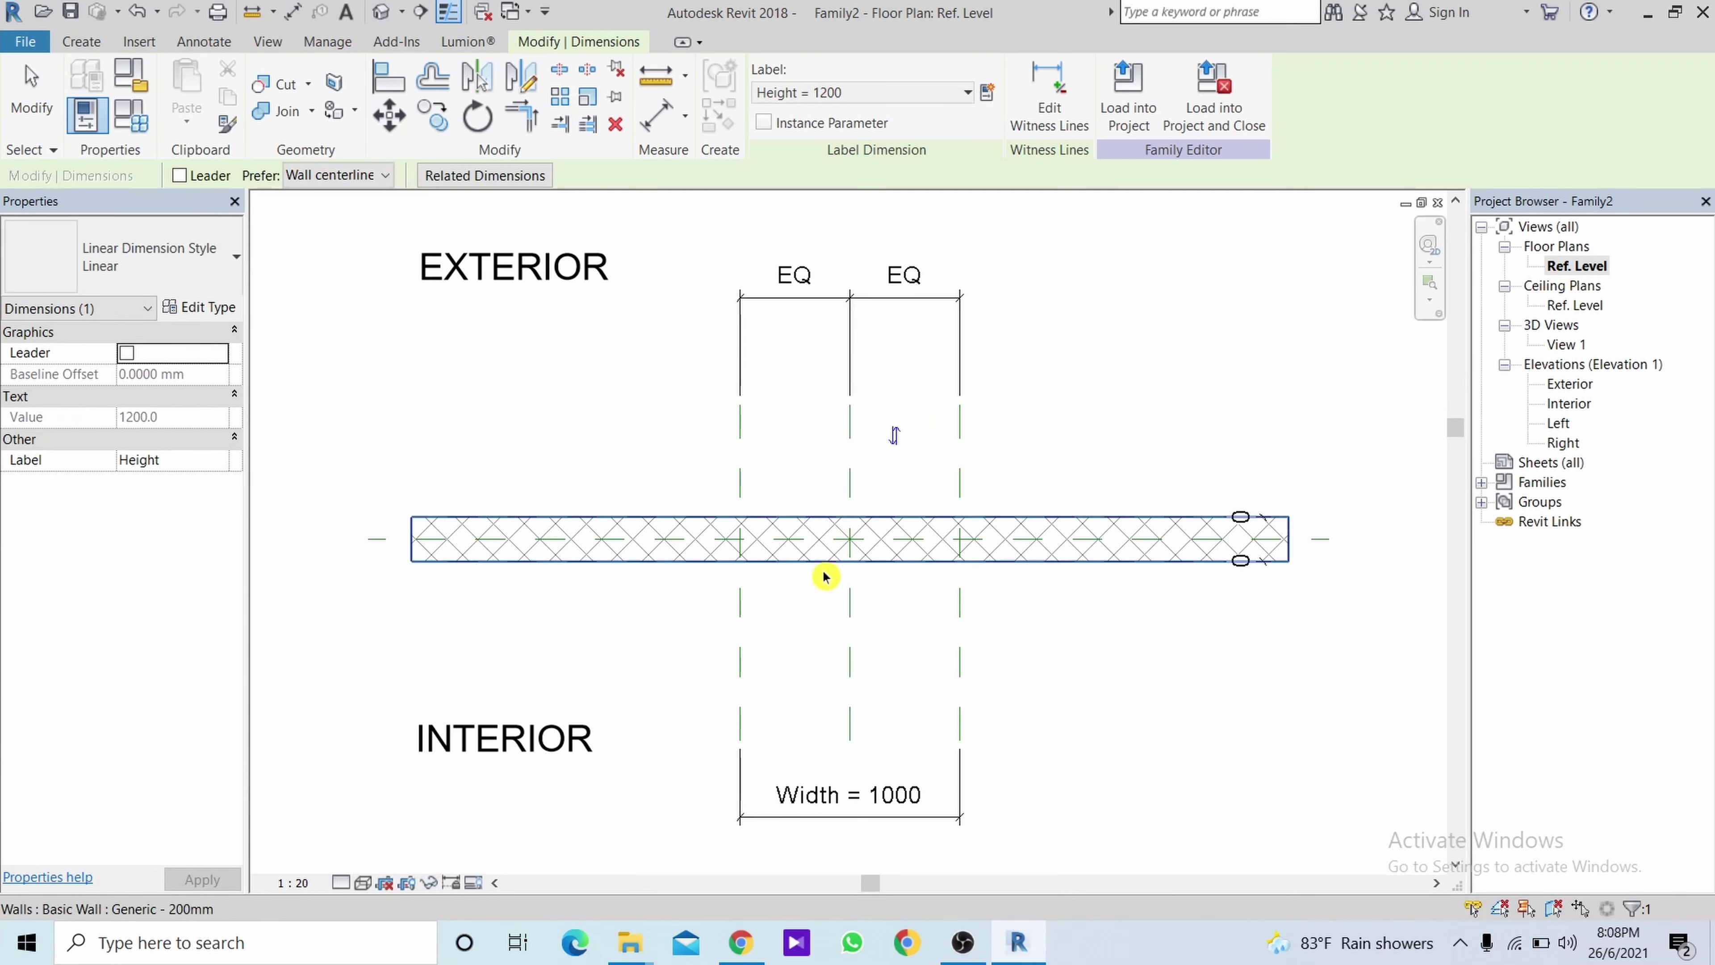
{"action": "left_click", "coordinate": [907, 805]}
{"action": "type", "text": "600"}
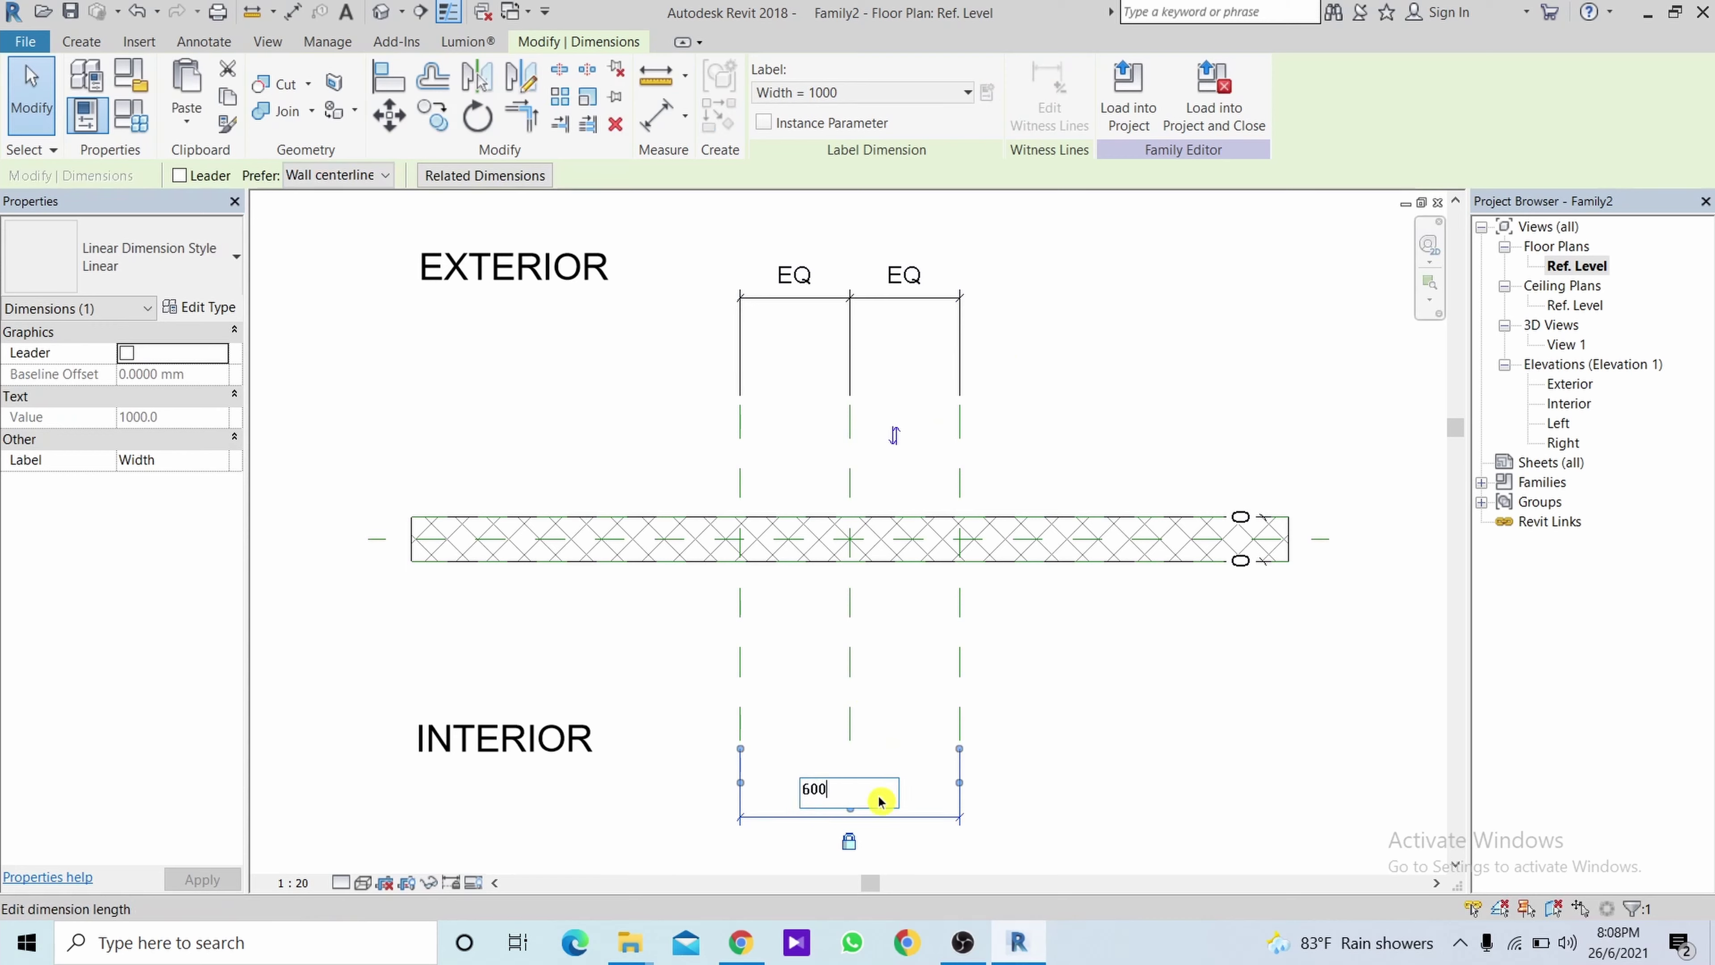
{"action": "key", "text": "Return"}
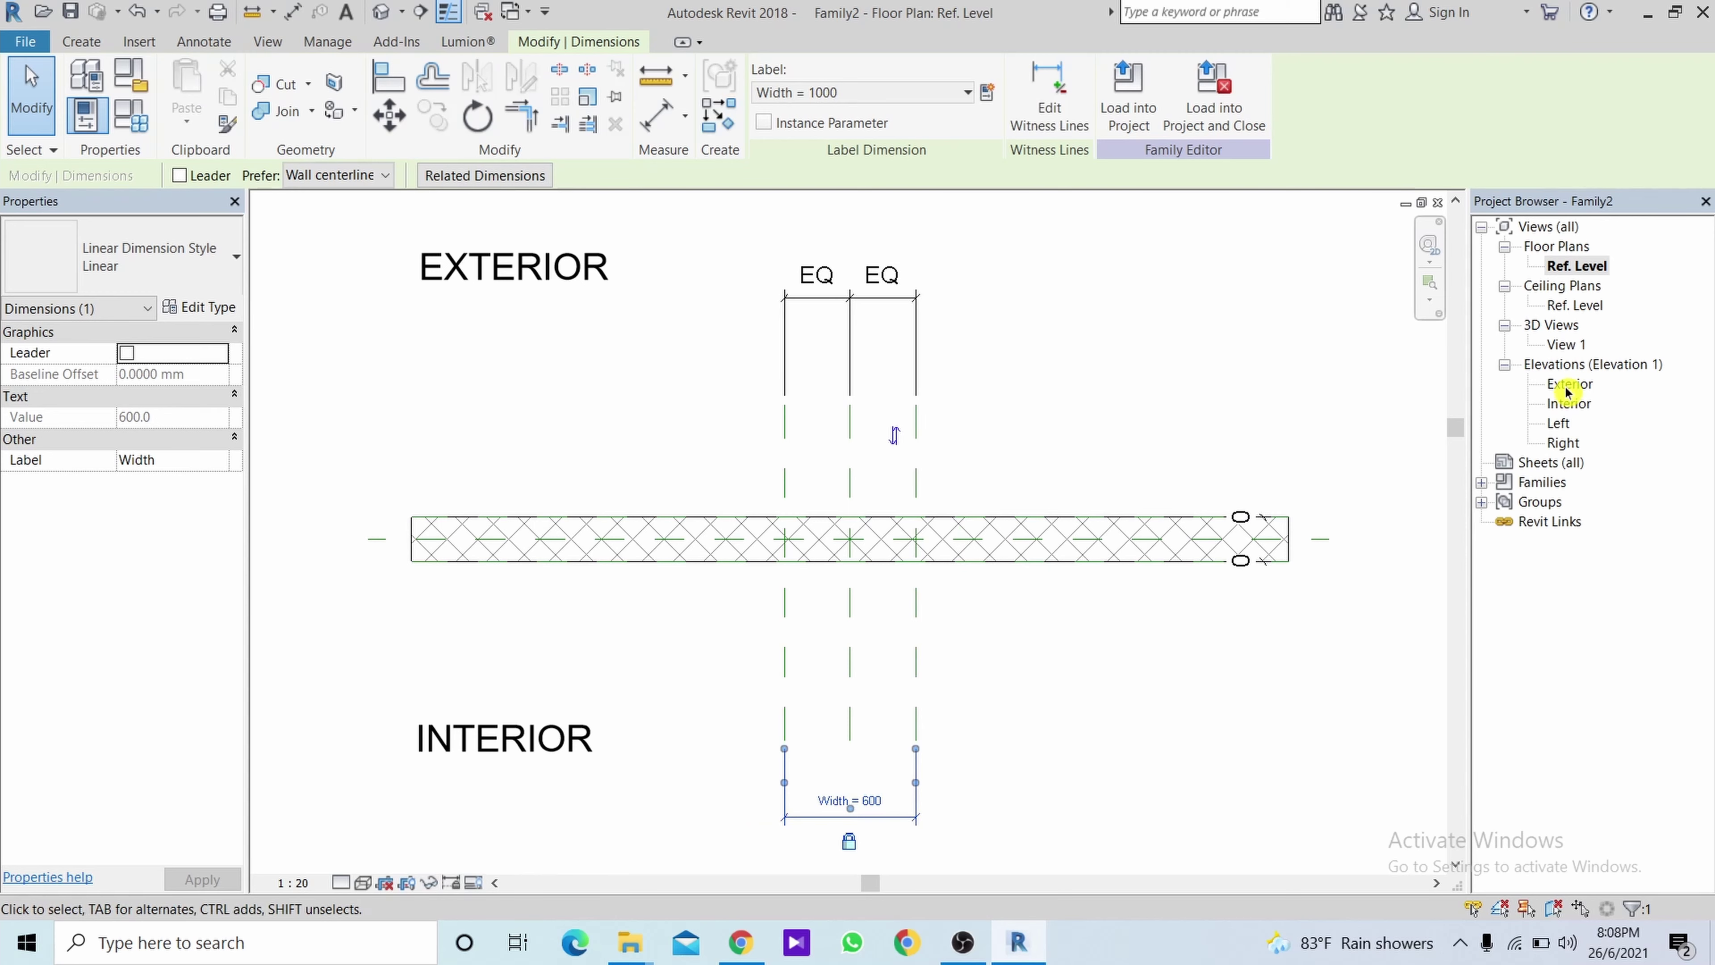
{"action": "double_click", "coordinate": [1568, 384]}
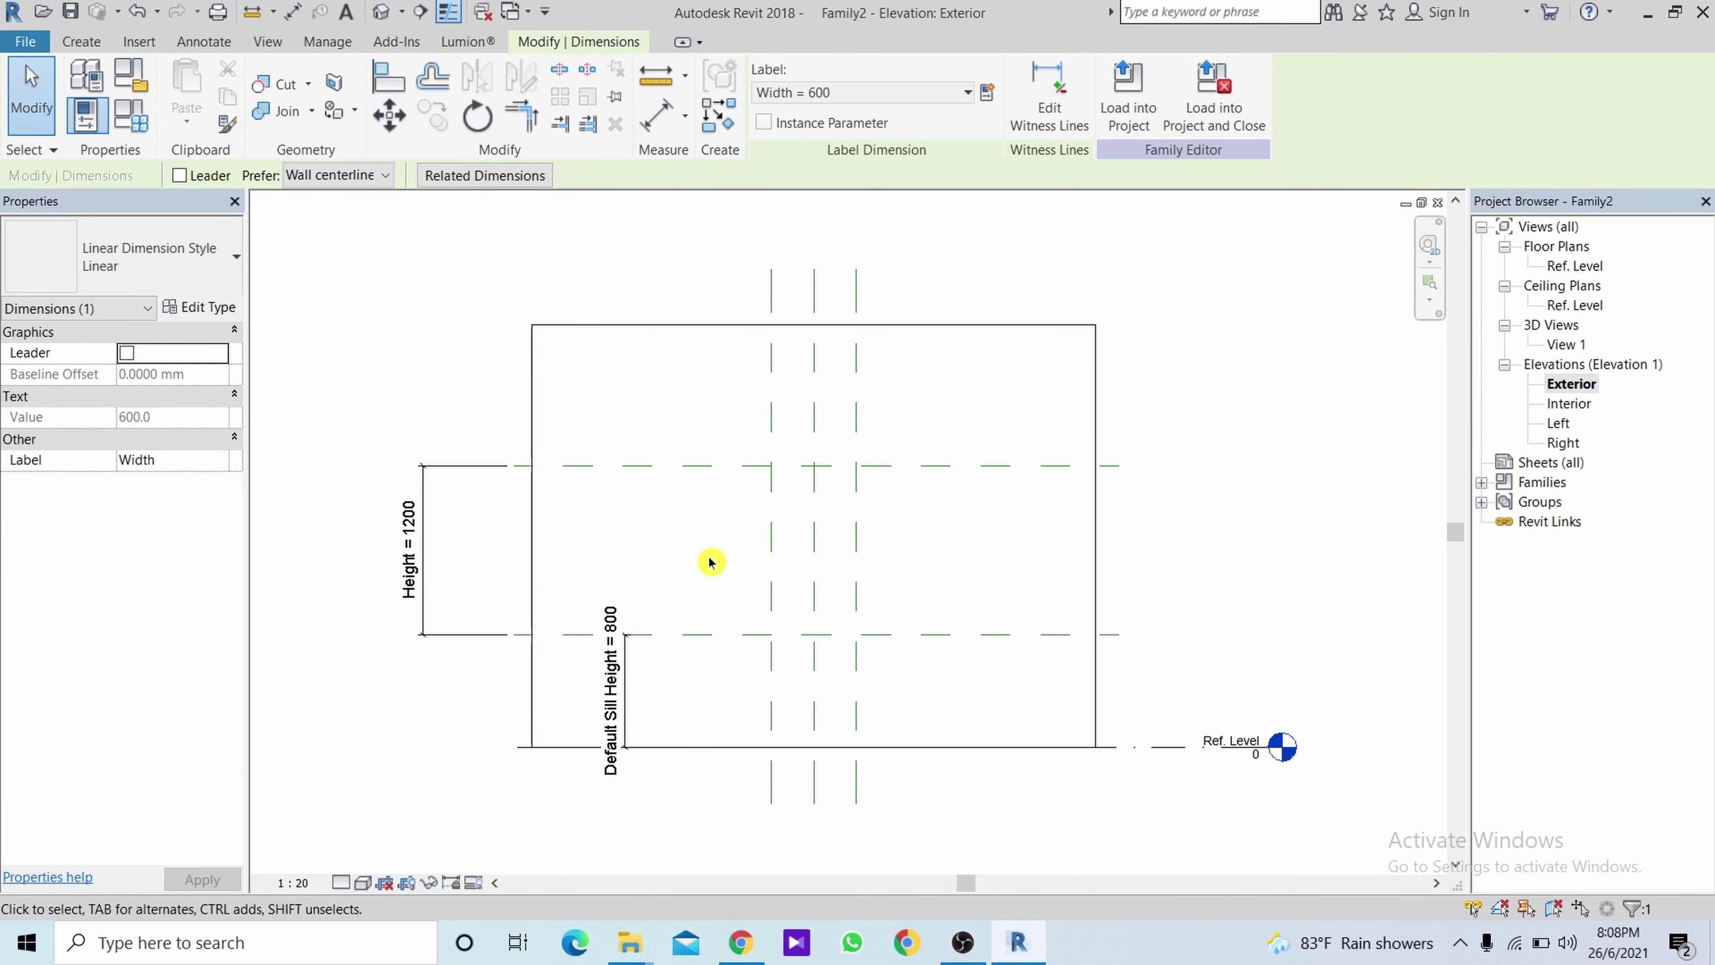
{"action": "scroll", "coordinate": [711, 562], "scroll_direction": "up", "scroll_amount": 1}
{"action": "scroll", "coordinate": [776, 548], "scroll_direction": "up", "scroll_amount": 1}
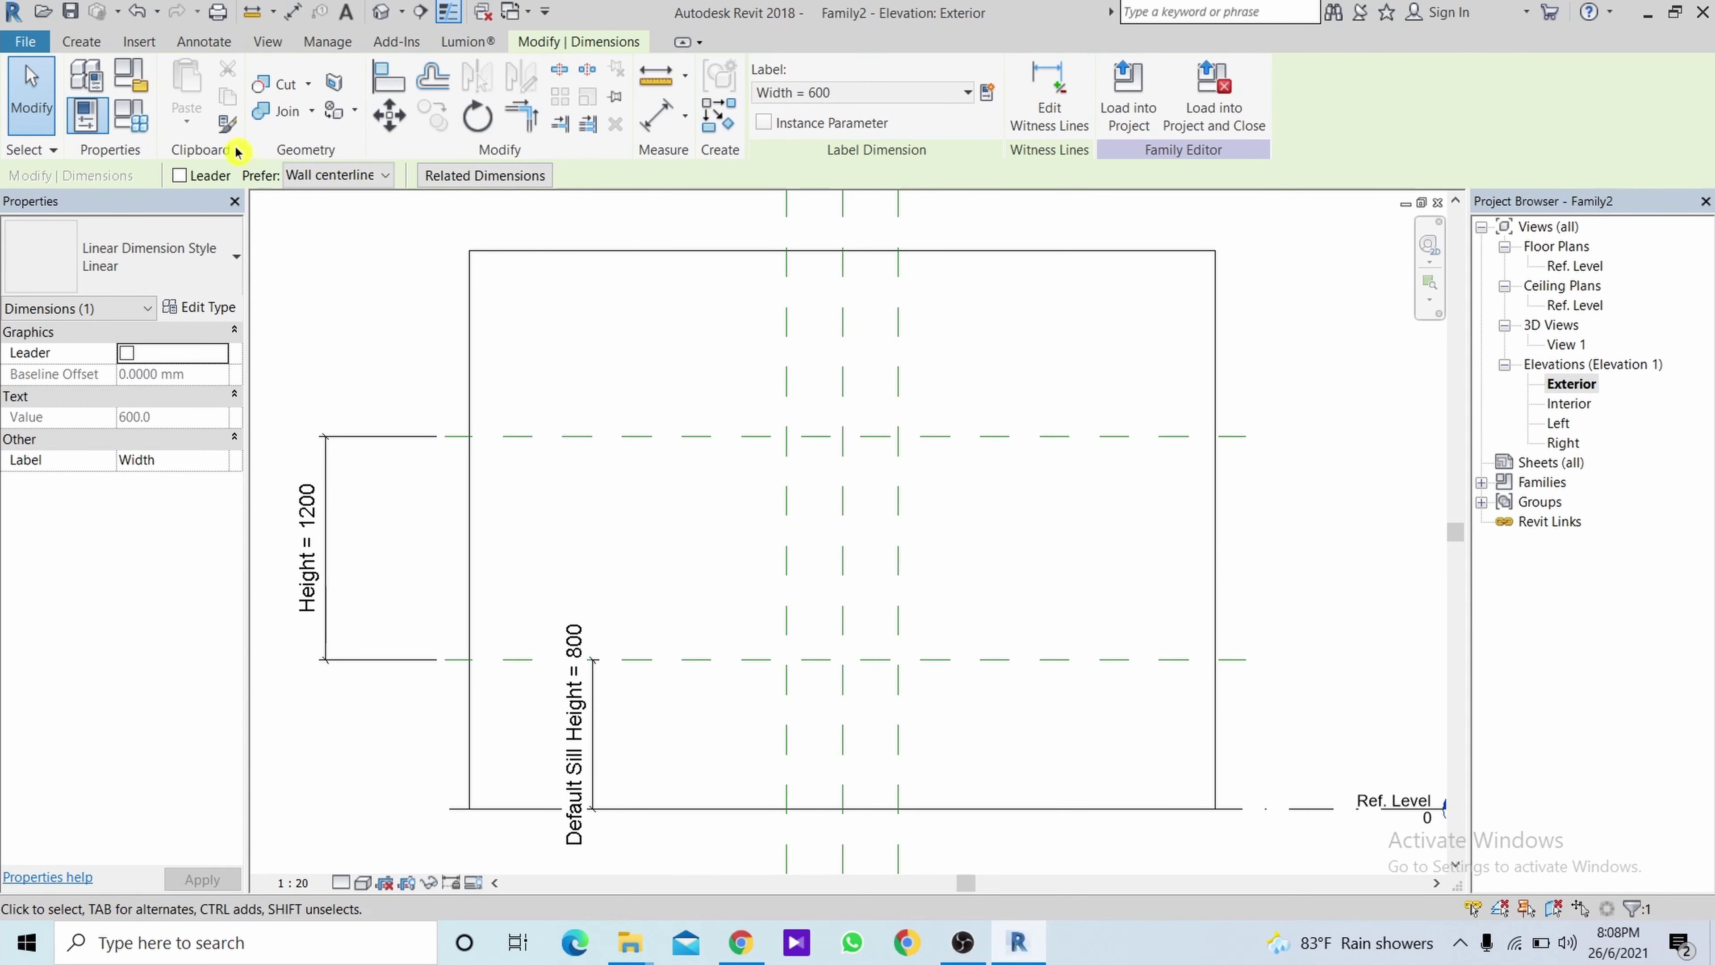
Sketch a rectangular wall opening between the head, sill and side reference planes.
{"action": "left_click", "coordinate": [93, 49]}
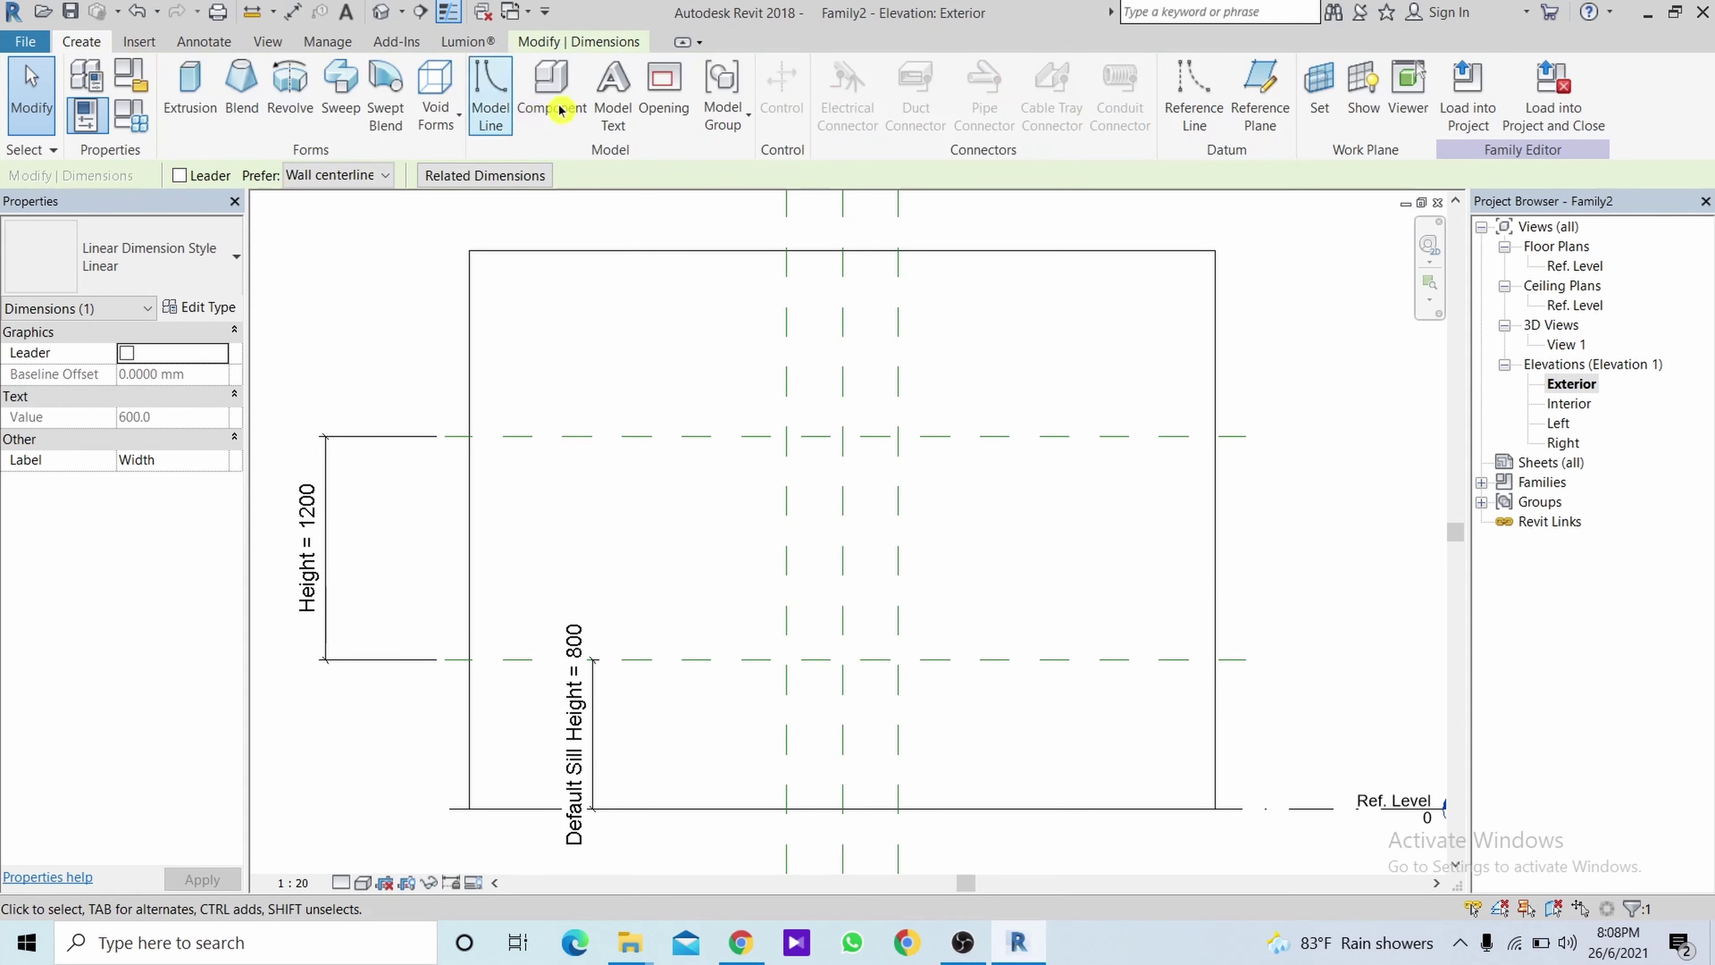
{"action": "left_click", "coordinate": [664, 88]}
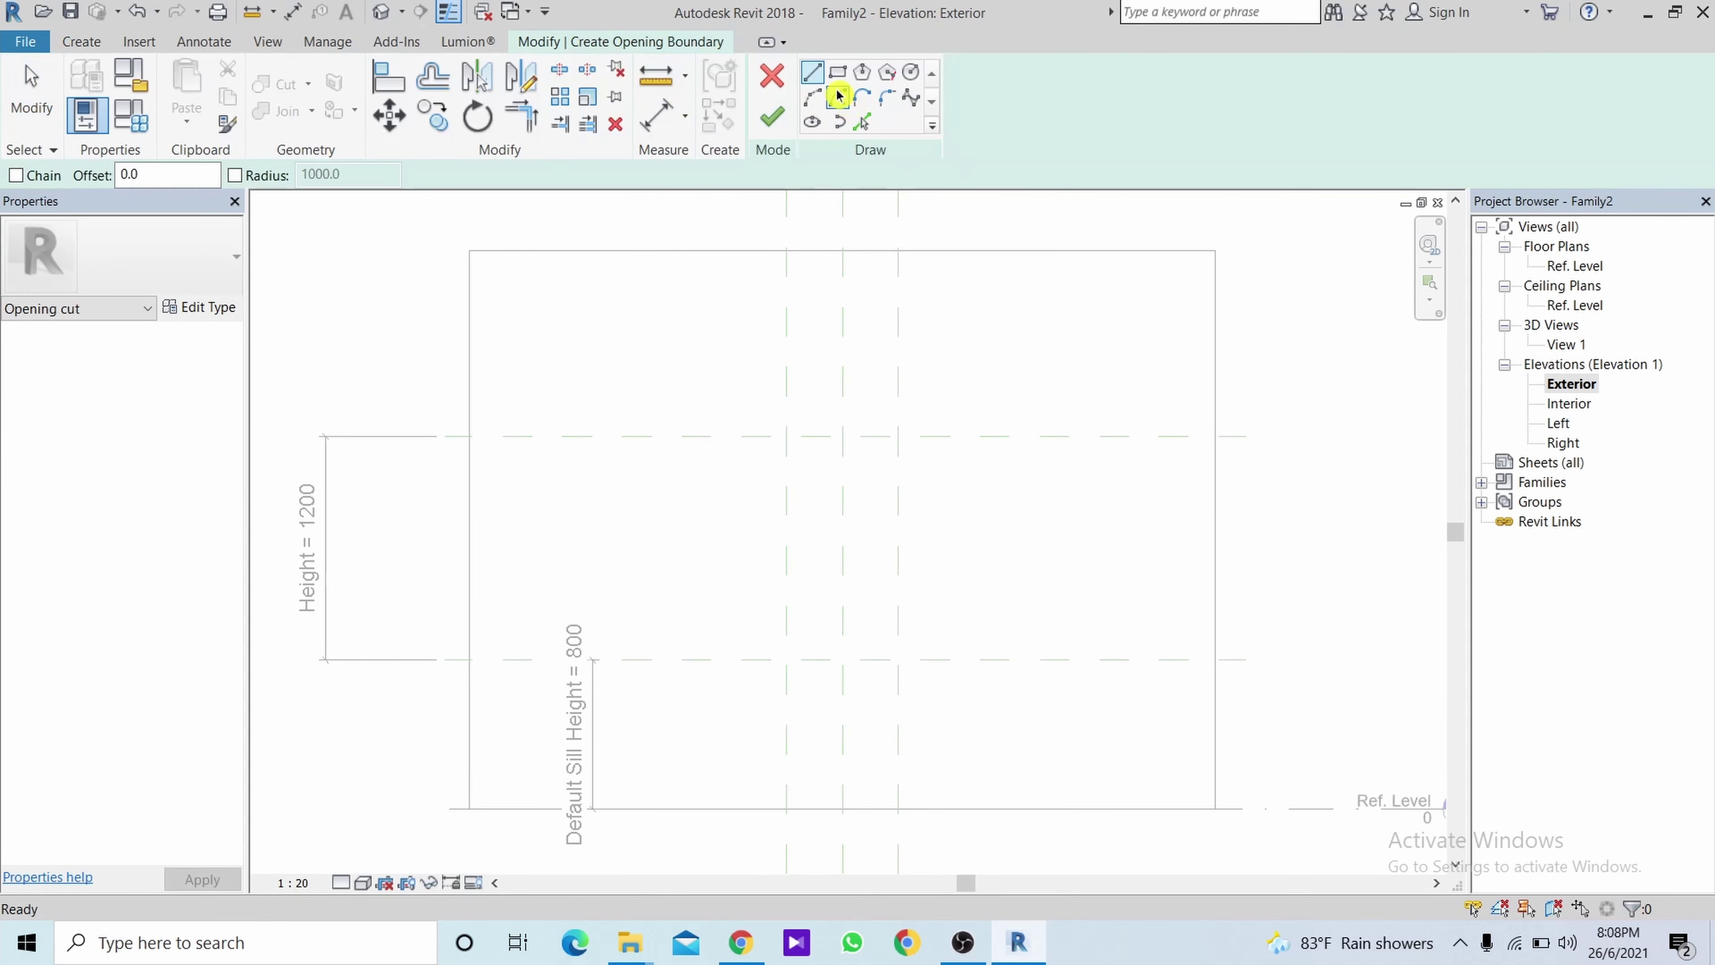
{"action": "left_click", "coordinate": [836, 75]}
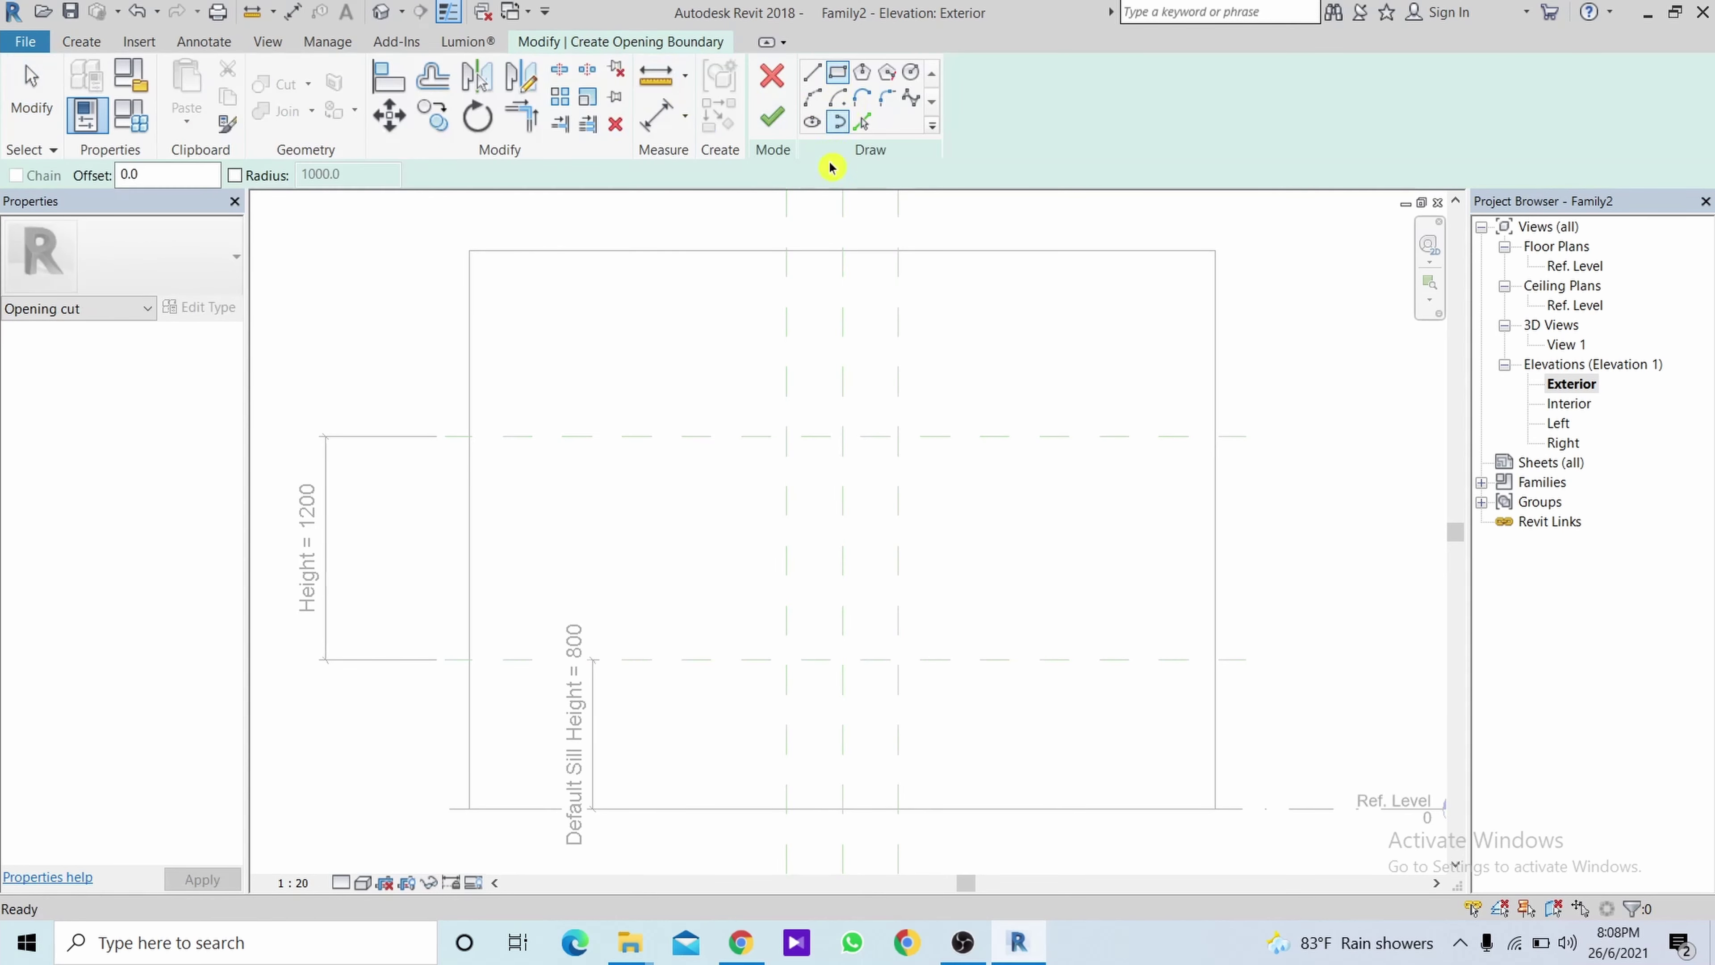
{"action": "left_click", "coordinate": [786, 436]}
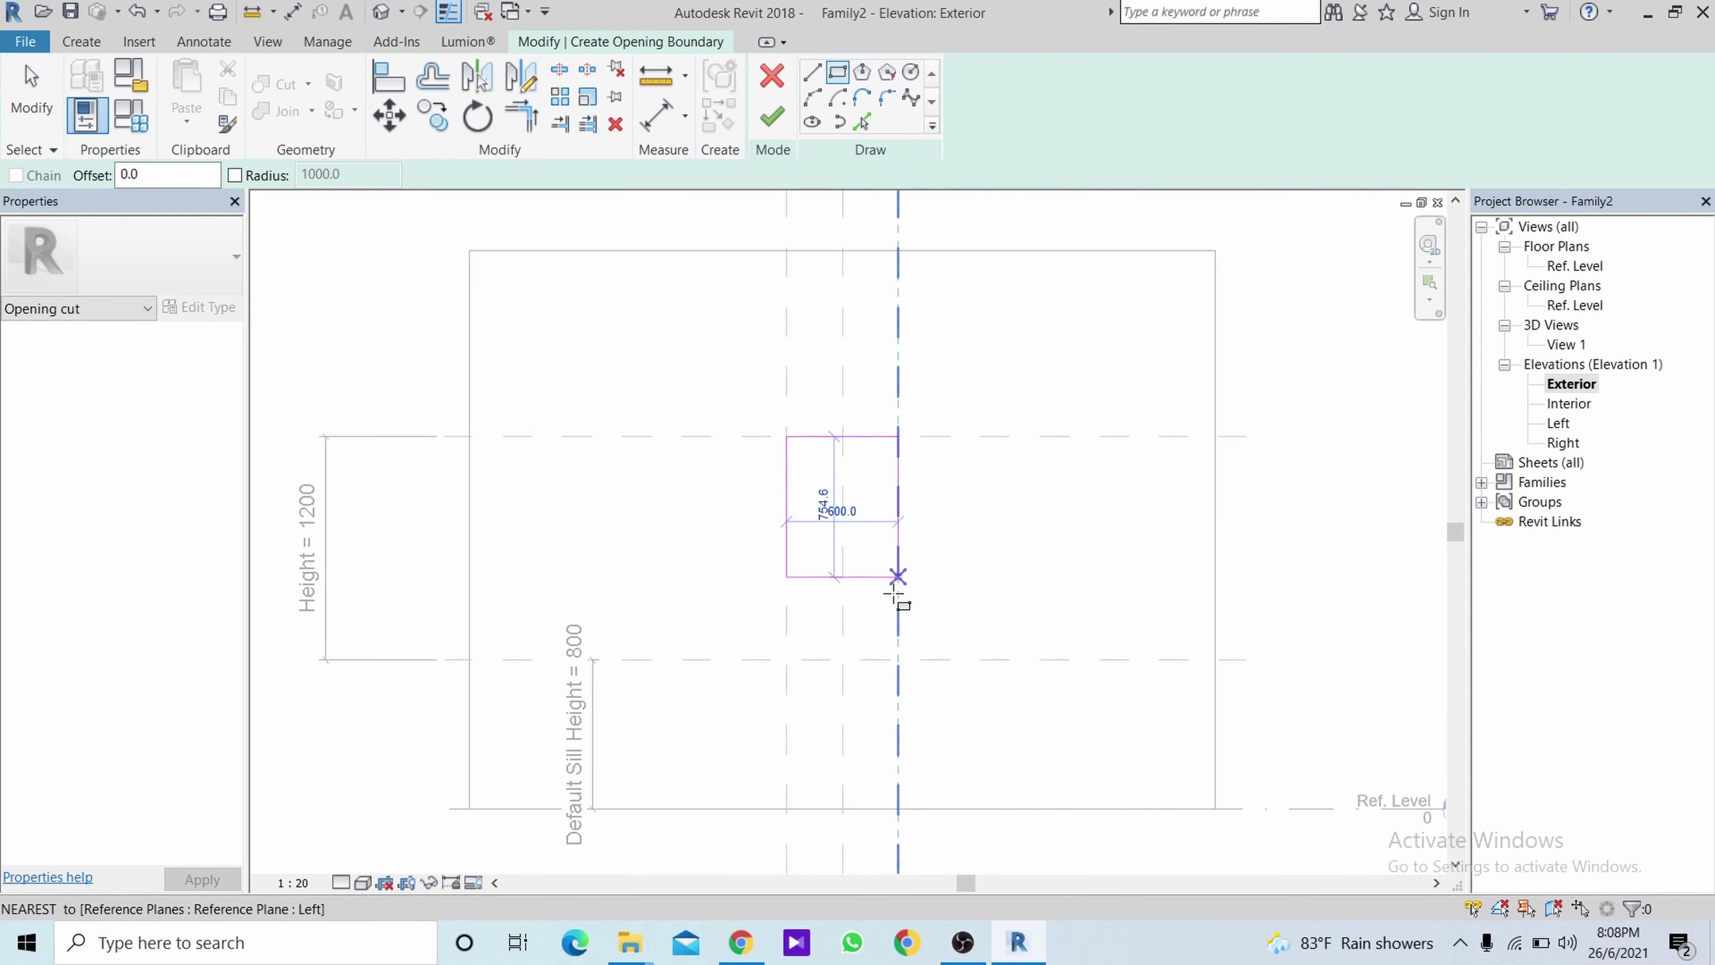
{"action": "left_click", "coordinate": [897, 659]}
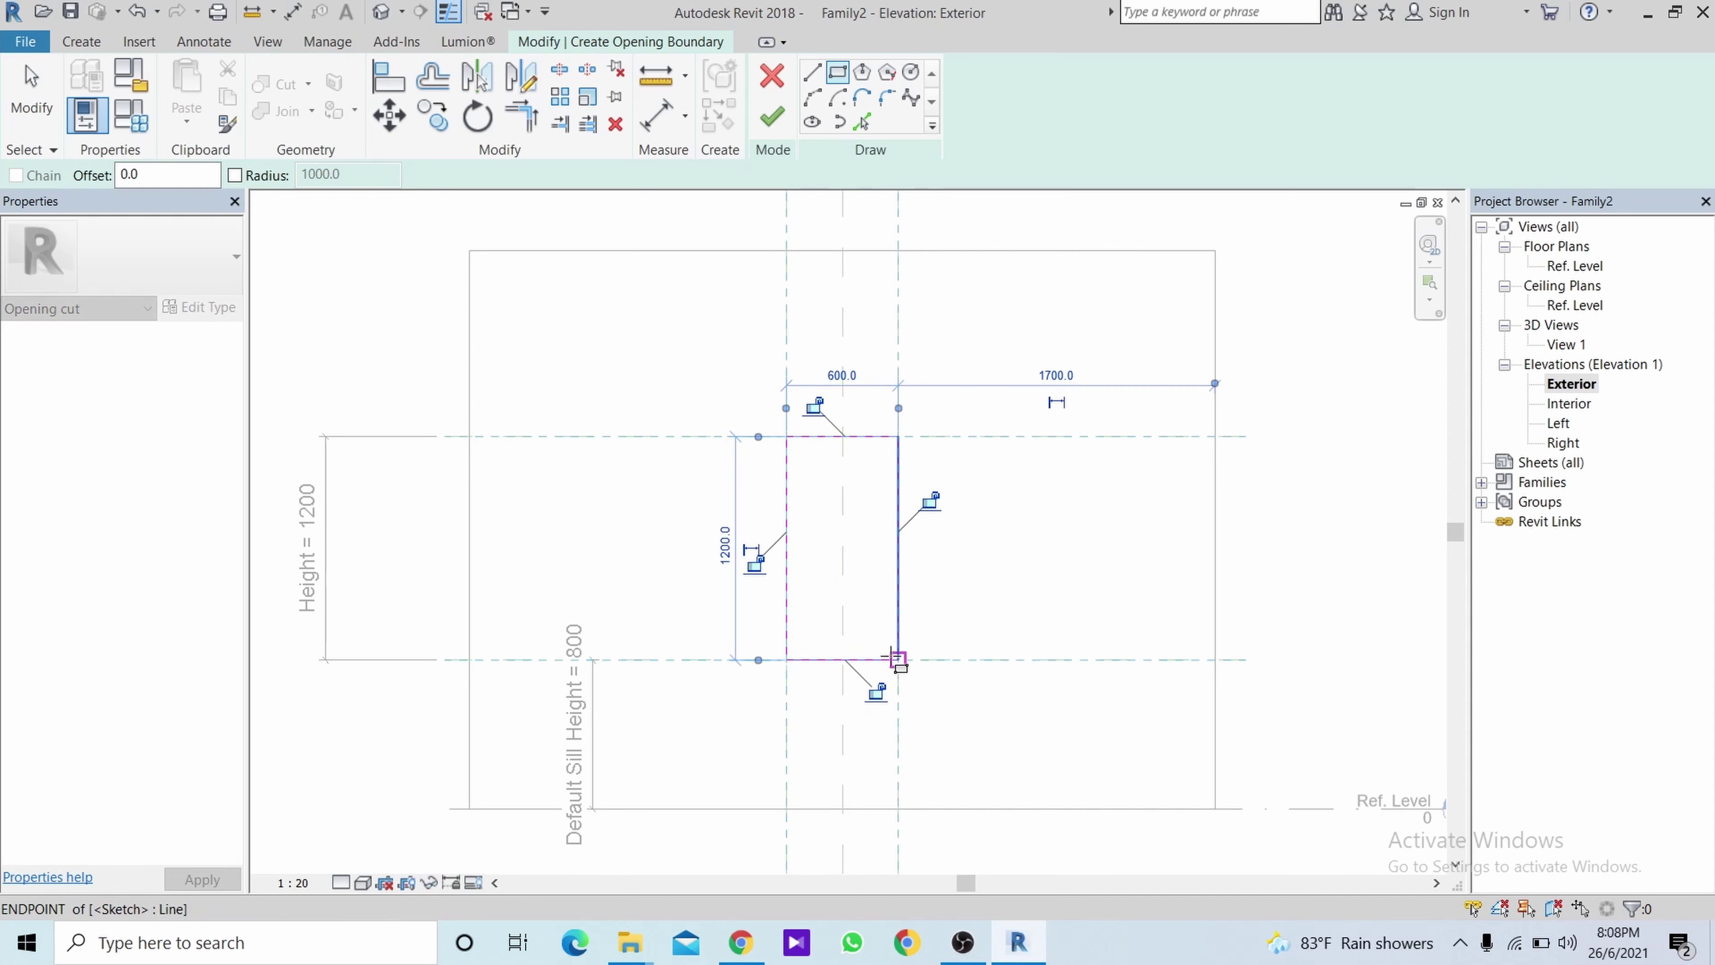
Lock all four opening edges to their reference planes, finish, and check it in 3D.
{"action": "left_click", "coordinate": [926, 498]}
{"action": "left_click", "coordinate": [814, 406]}
{"action": "left_click", "coordinate": [754, 561]}
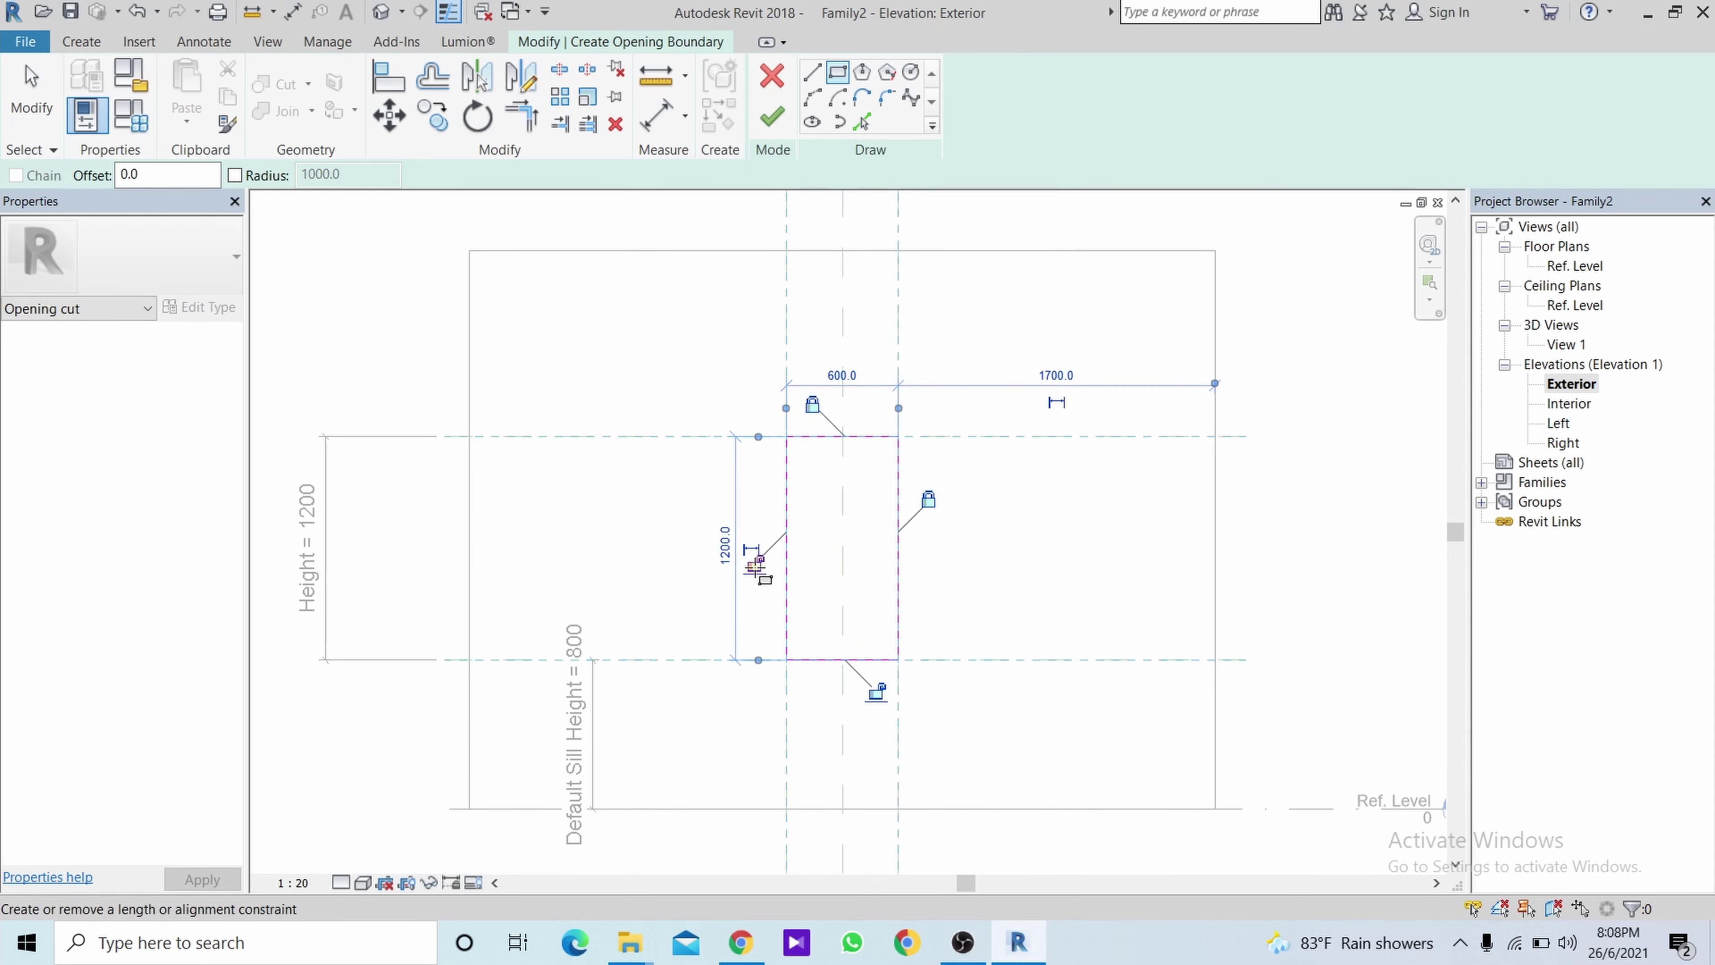
{"action": "left_click", "coordinate": [863, 657]}
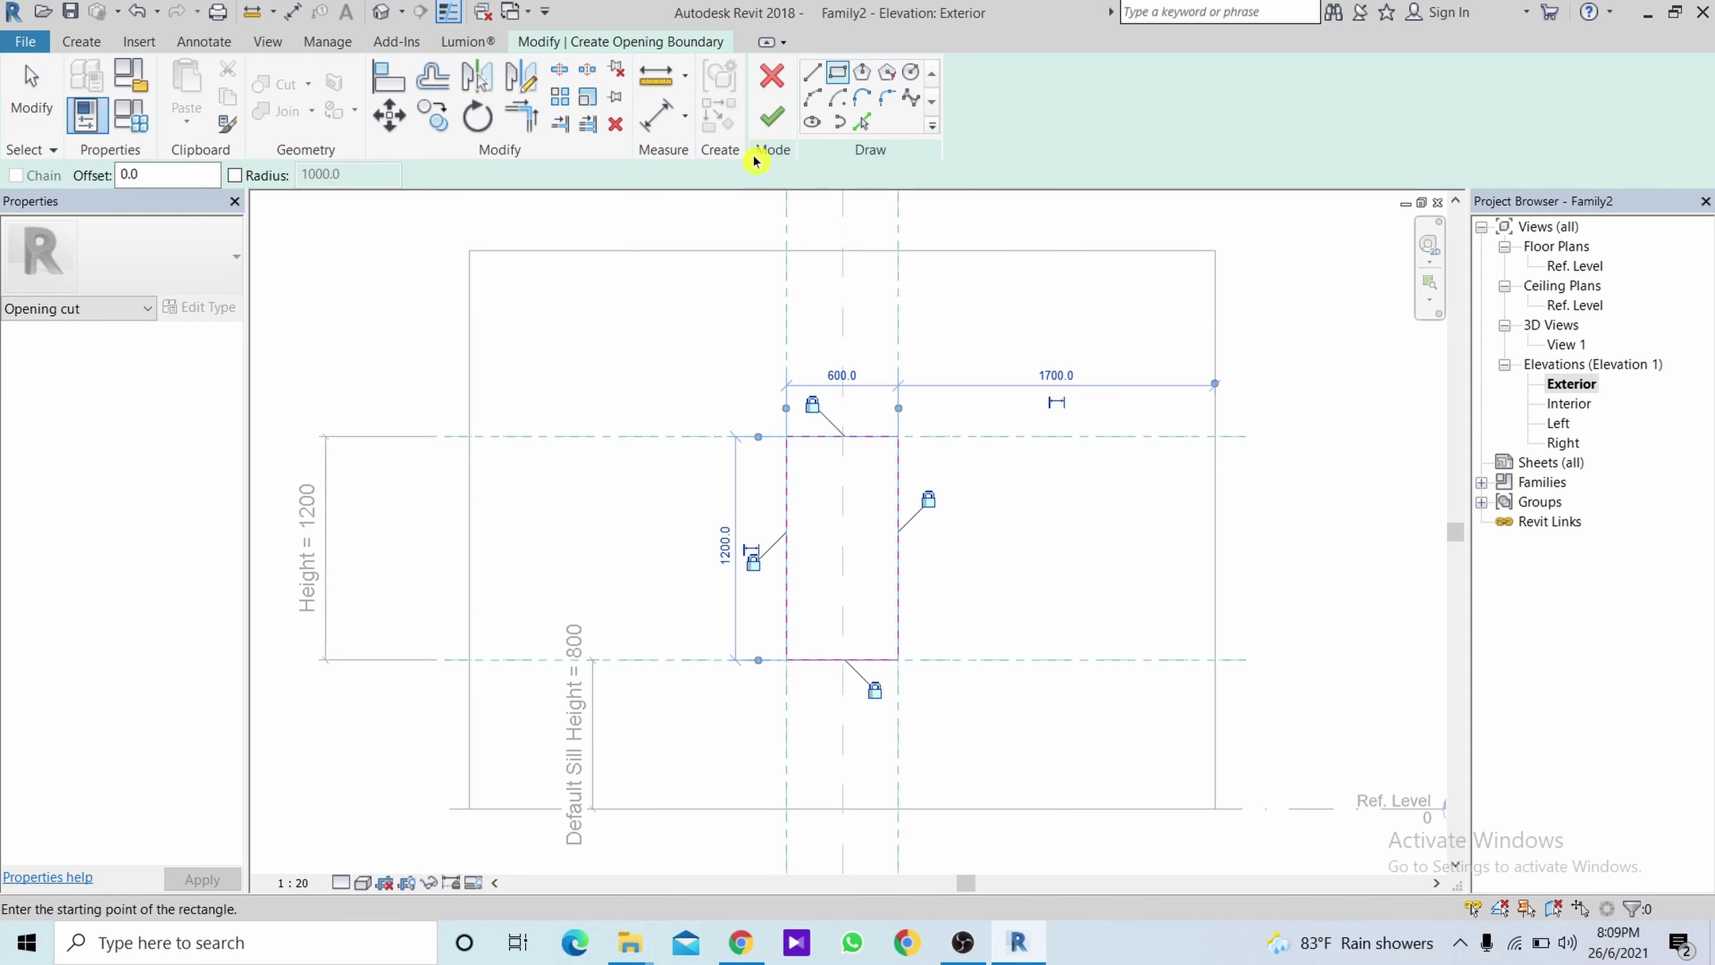
{"action": "left_click", "coordinate": [768, 118]}
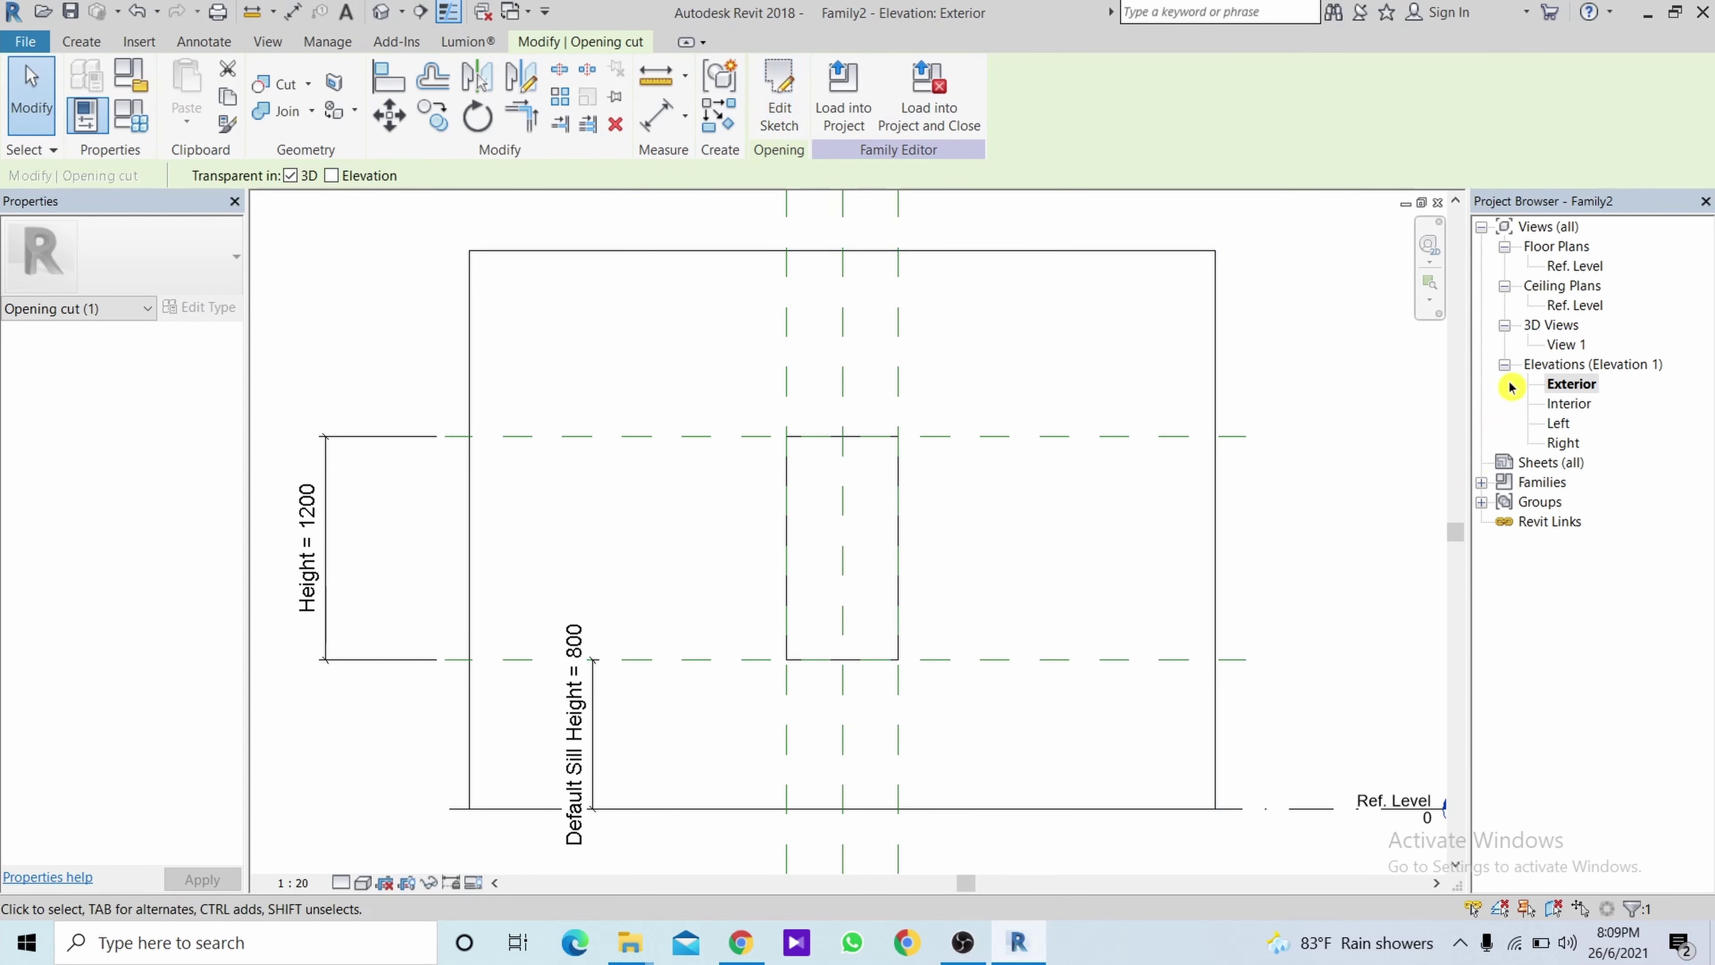
{"action": "double_click", "coordinate": [1557, 345]}
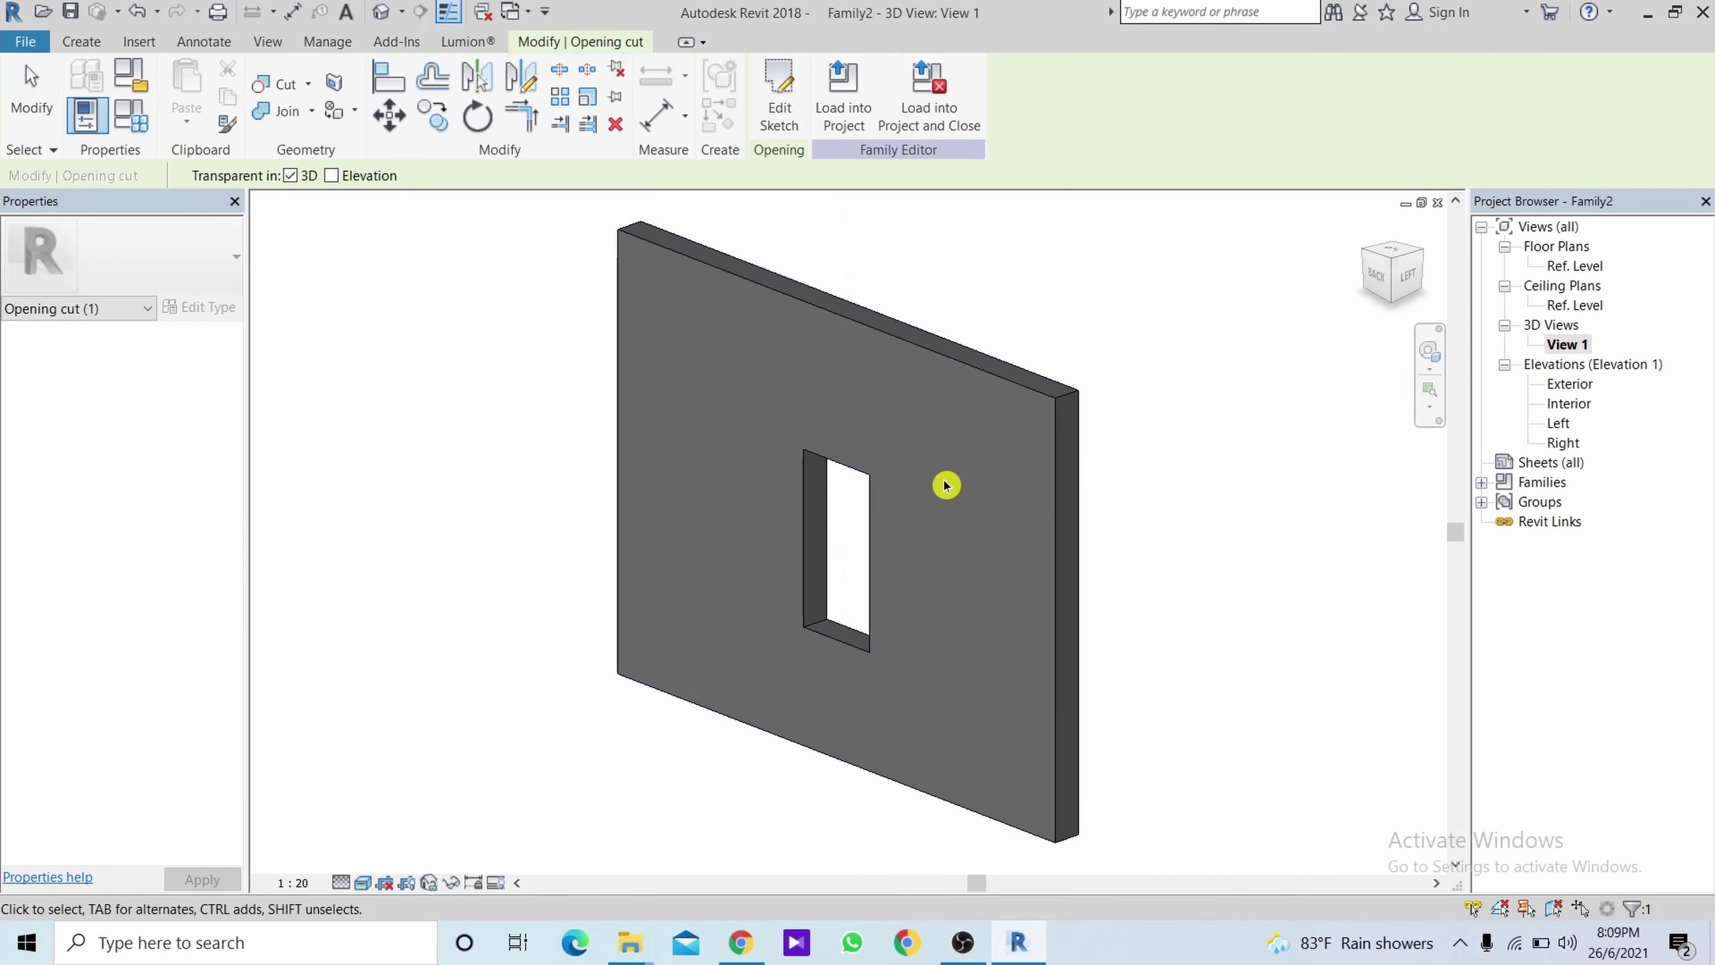
{"action": "double_click", "coordinate": [1571, 389]}
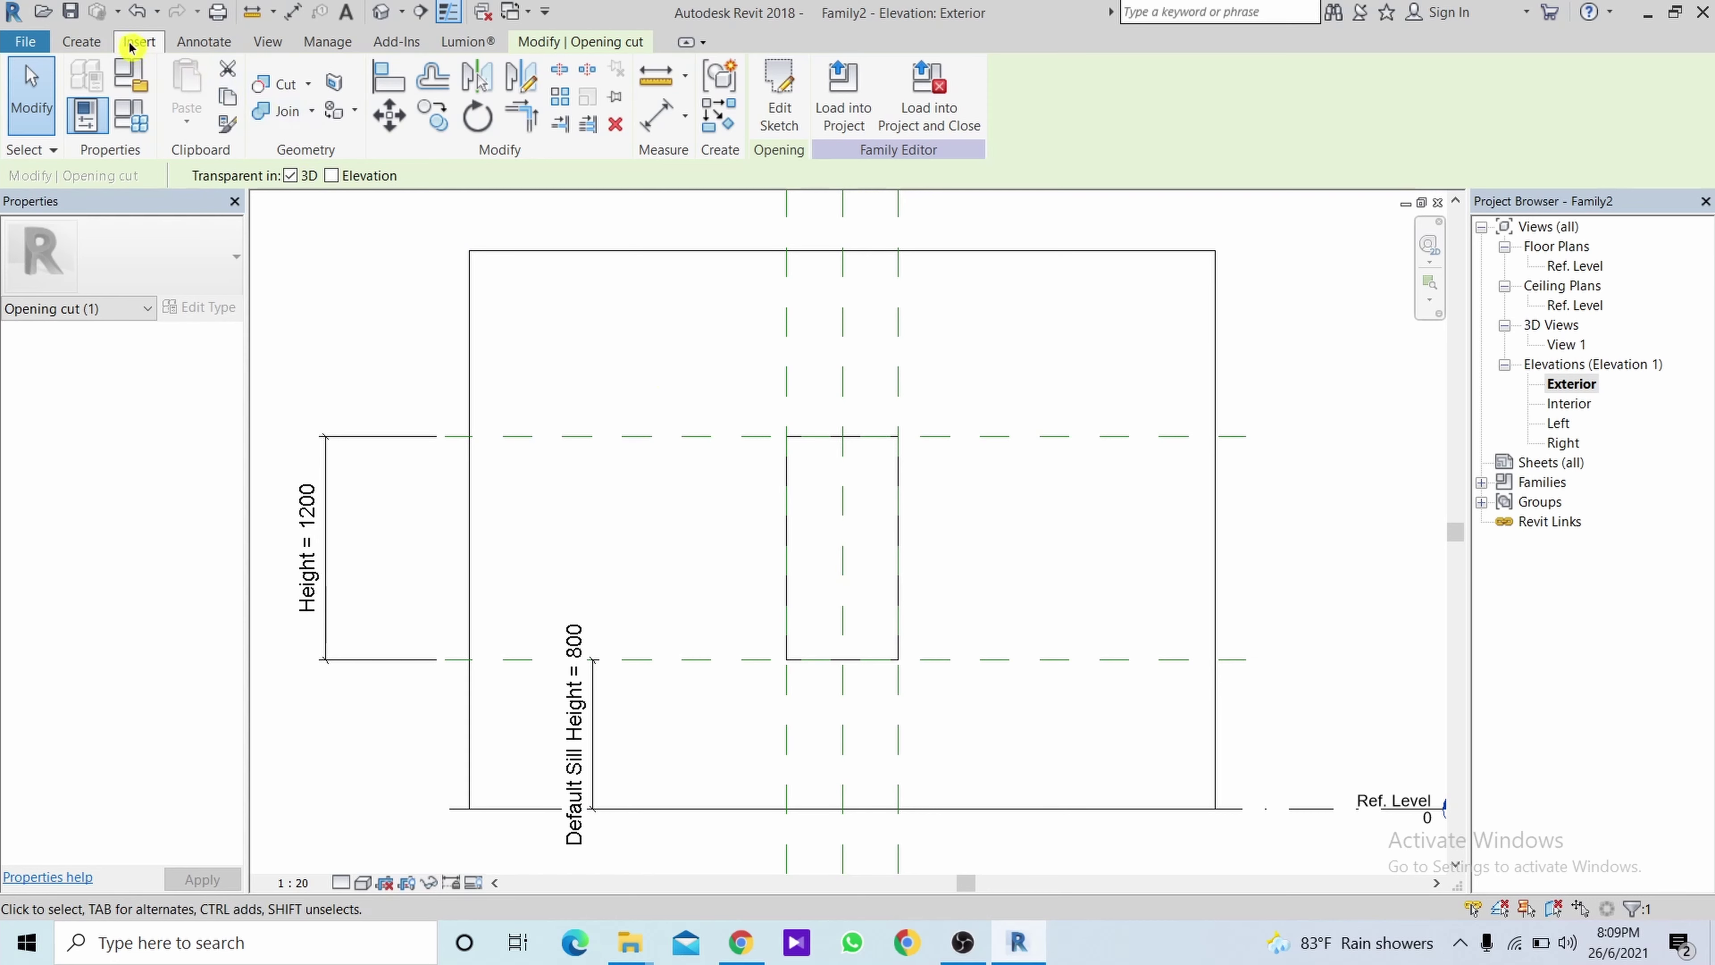
Create a sweep whose path picks the opening's left, top and right edges.
{"action": "left_click", "coordinate": [82, 42]}
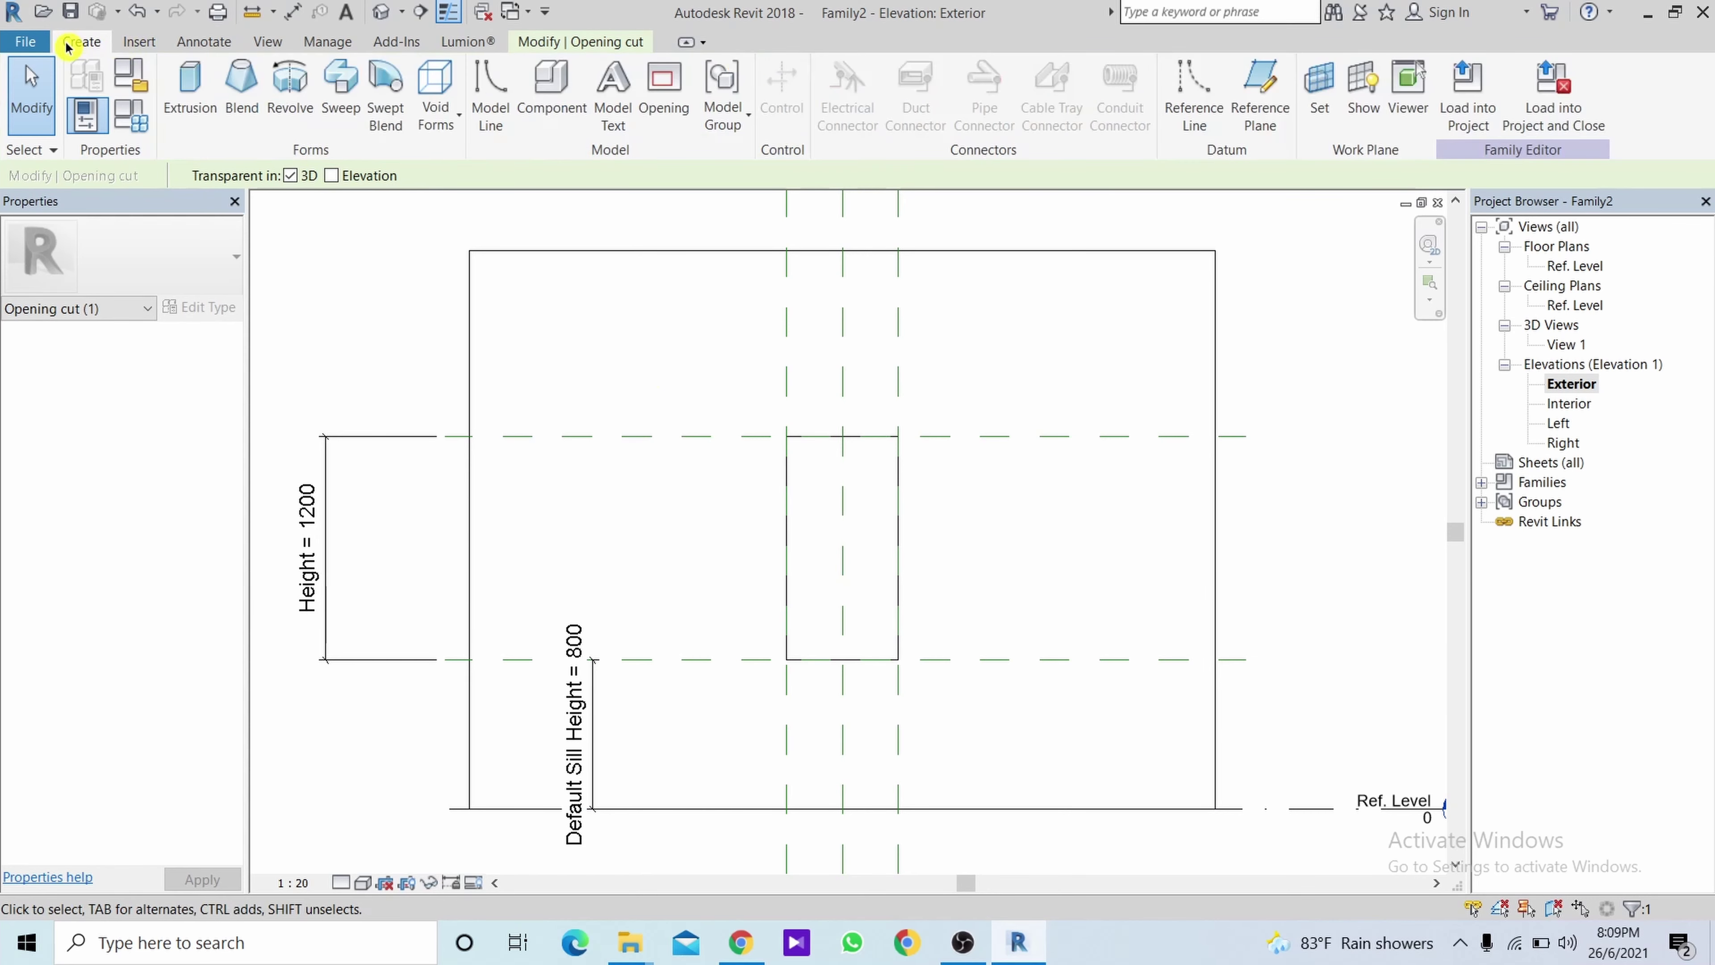
{"action": "left_click", "coordinate": [341, 95]}
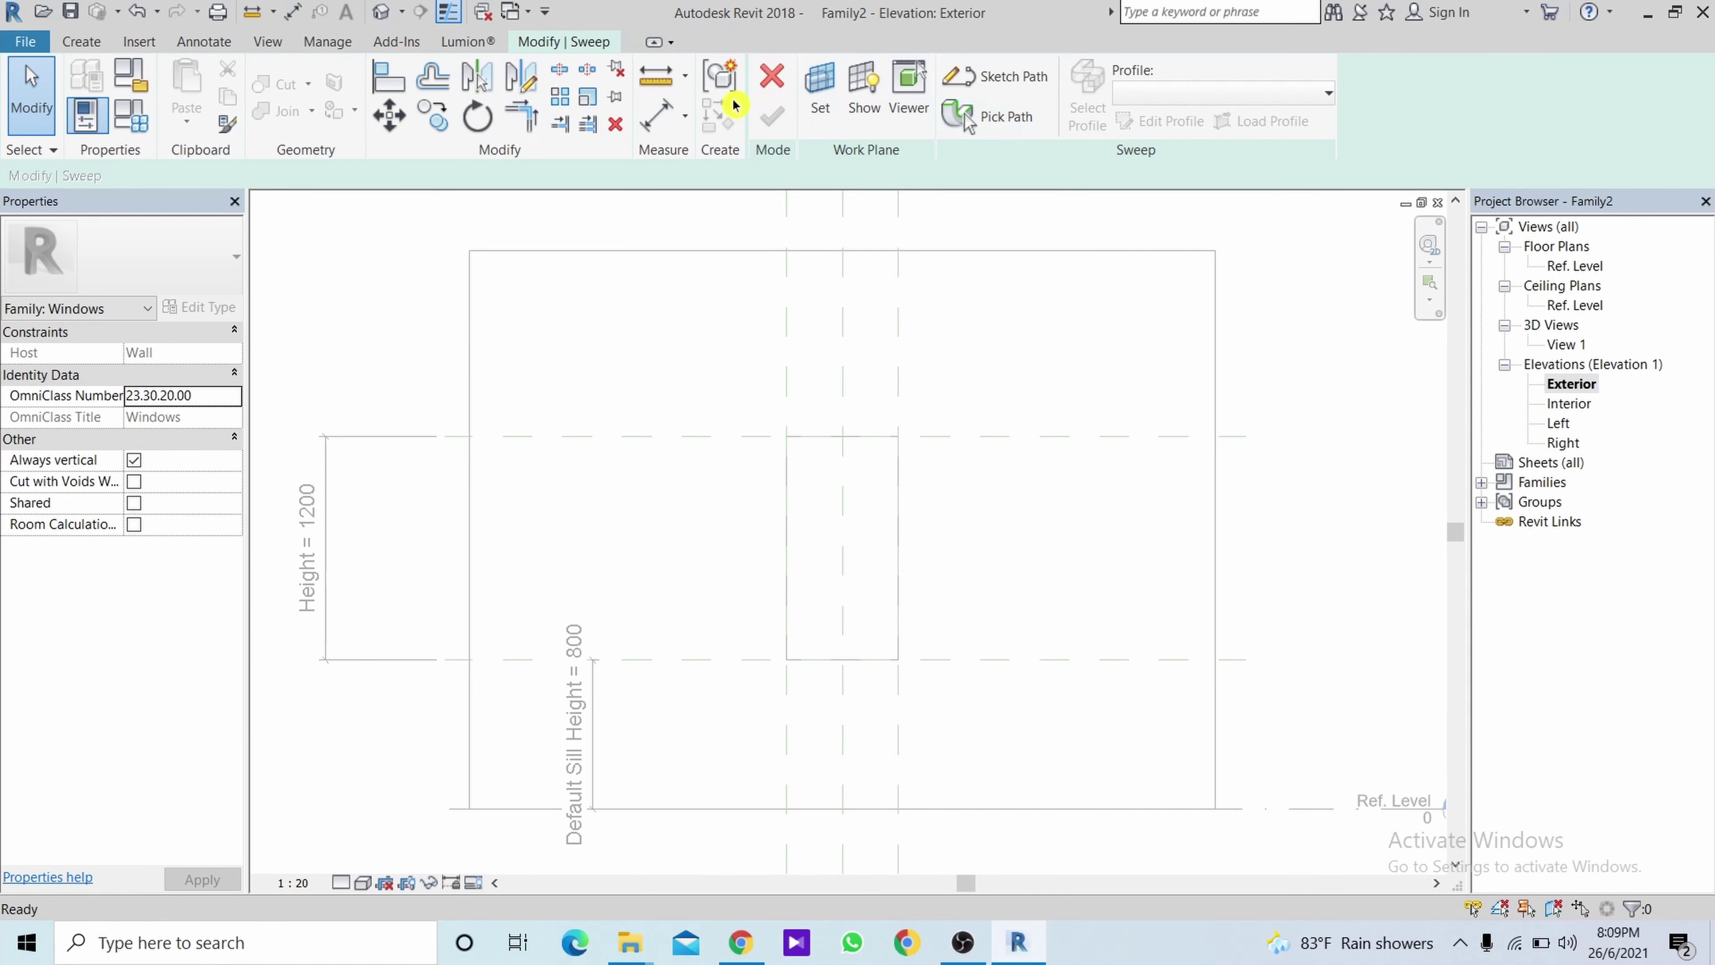
{"action": "left_click", "coordinate": [1003, 77]}
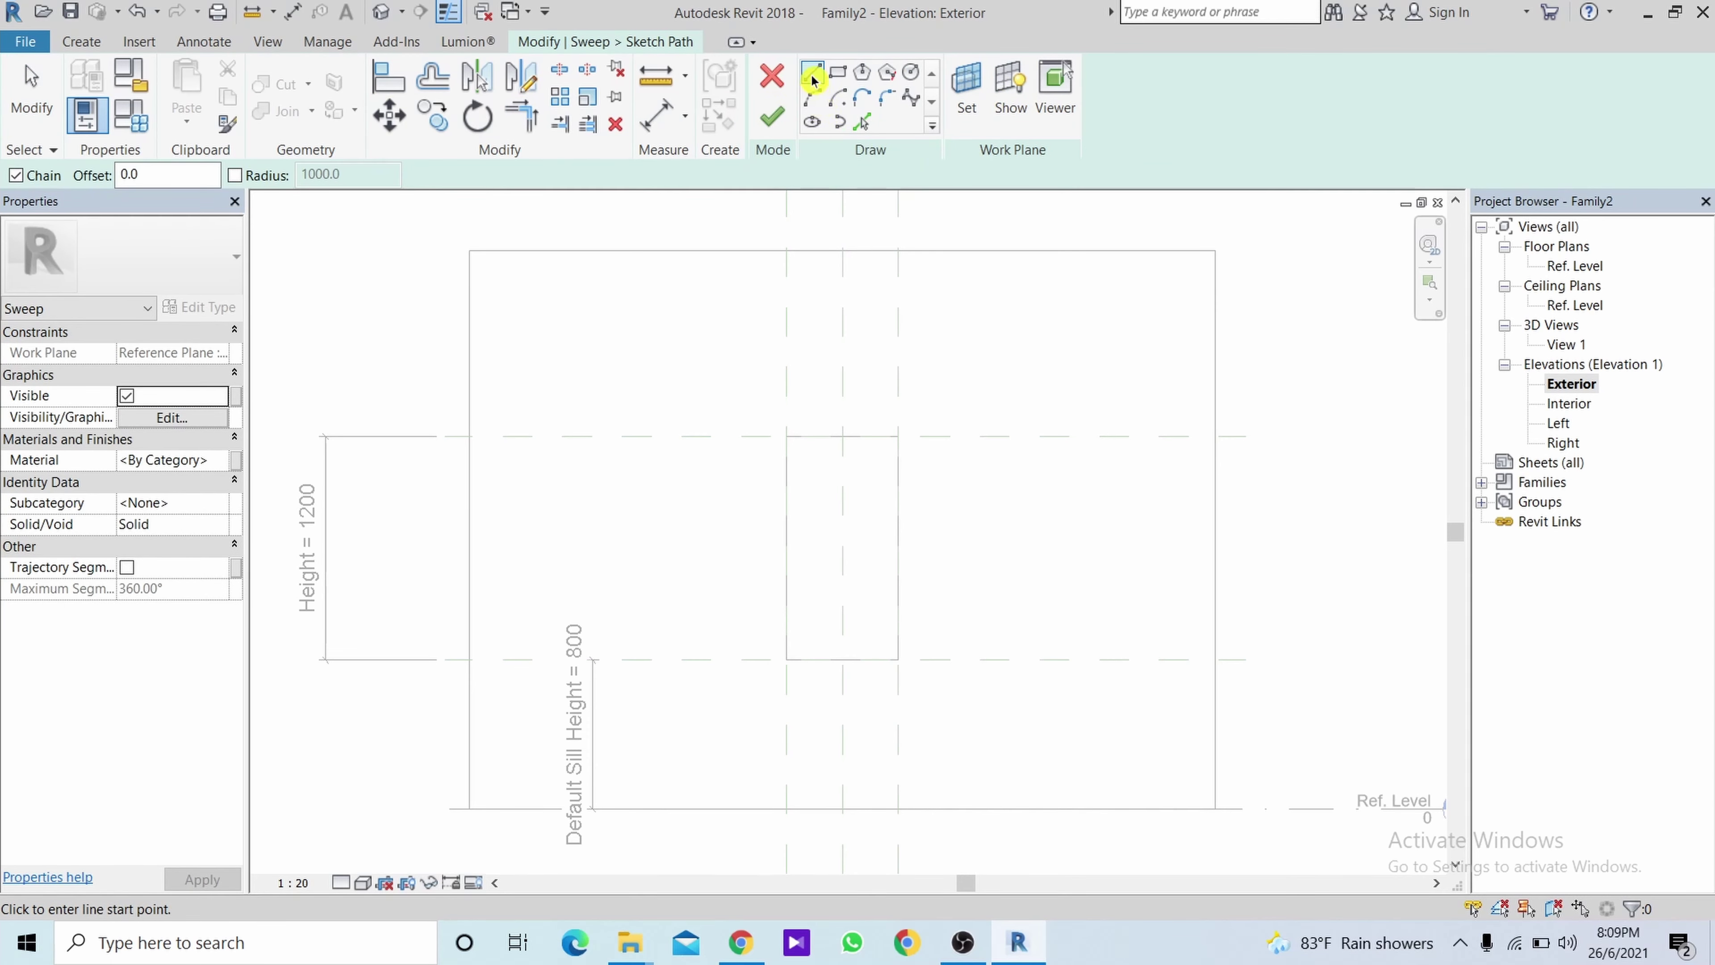
{"action": "left_click", "coordinate": [862, 121]}
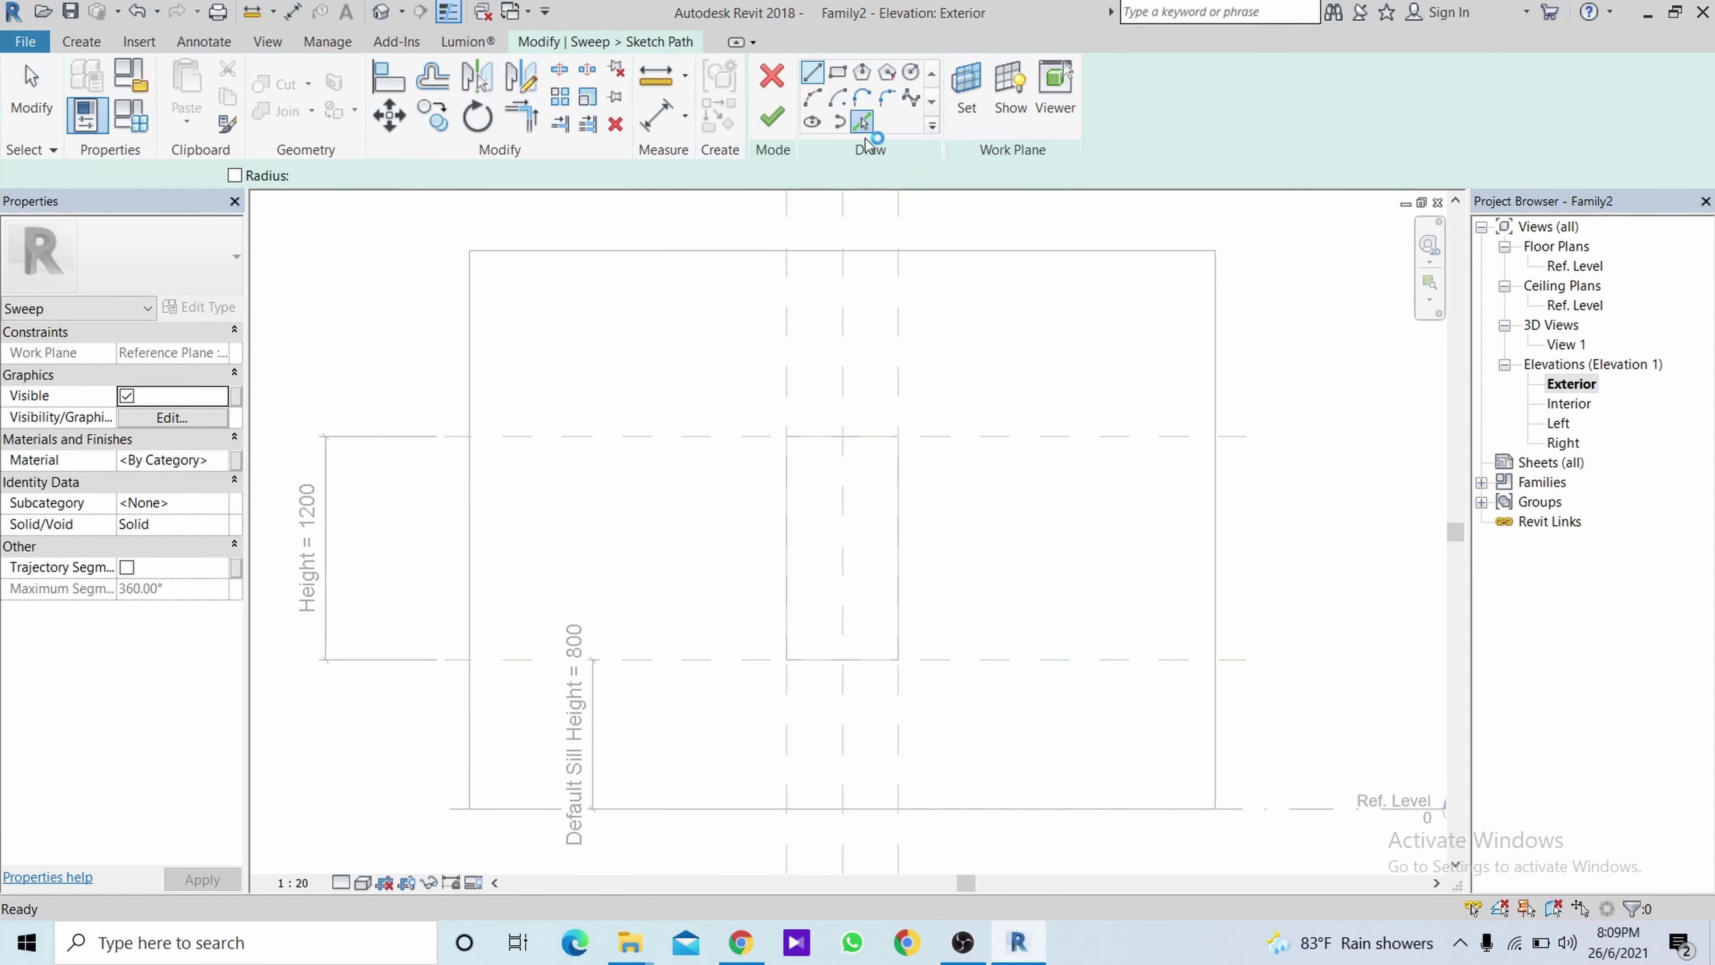
{"action": "left_click", "coordinate": [794, 513]}
{"action": "left_click", "coordinate": [817, 438]}
{"action": "left_click", "coordinate": [901, 490]}
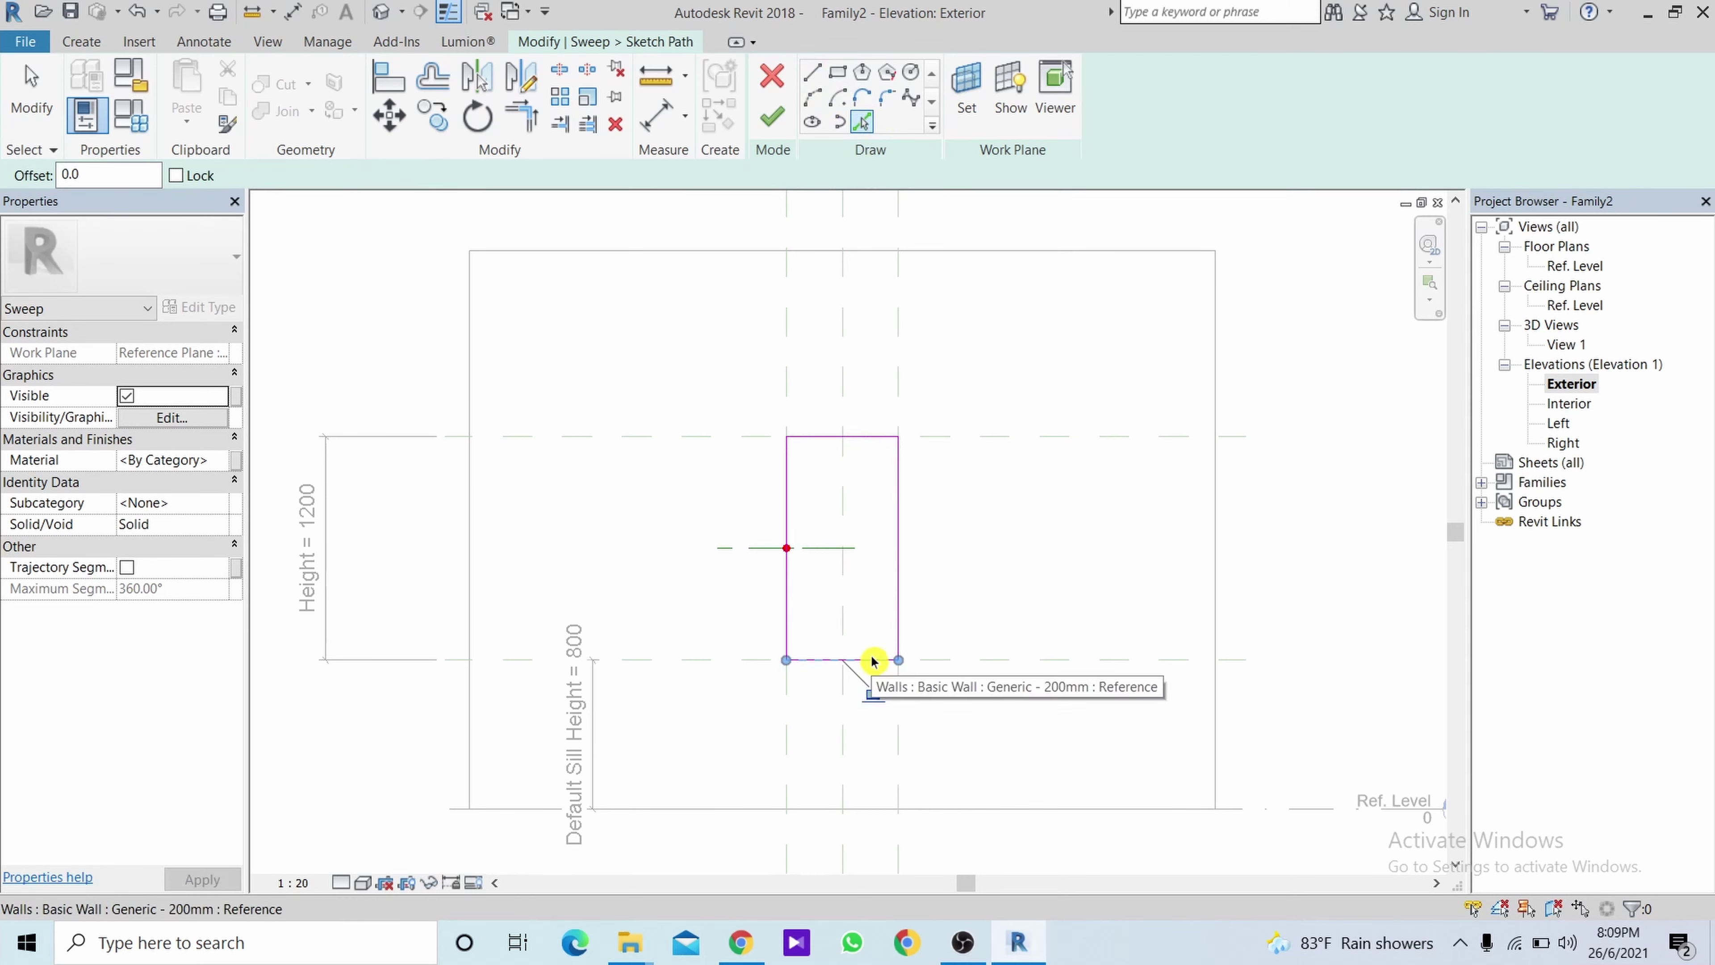
{"action": "left_click", "coordinate": [771, 128]}
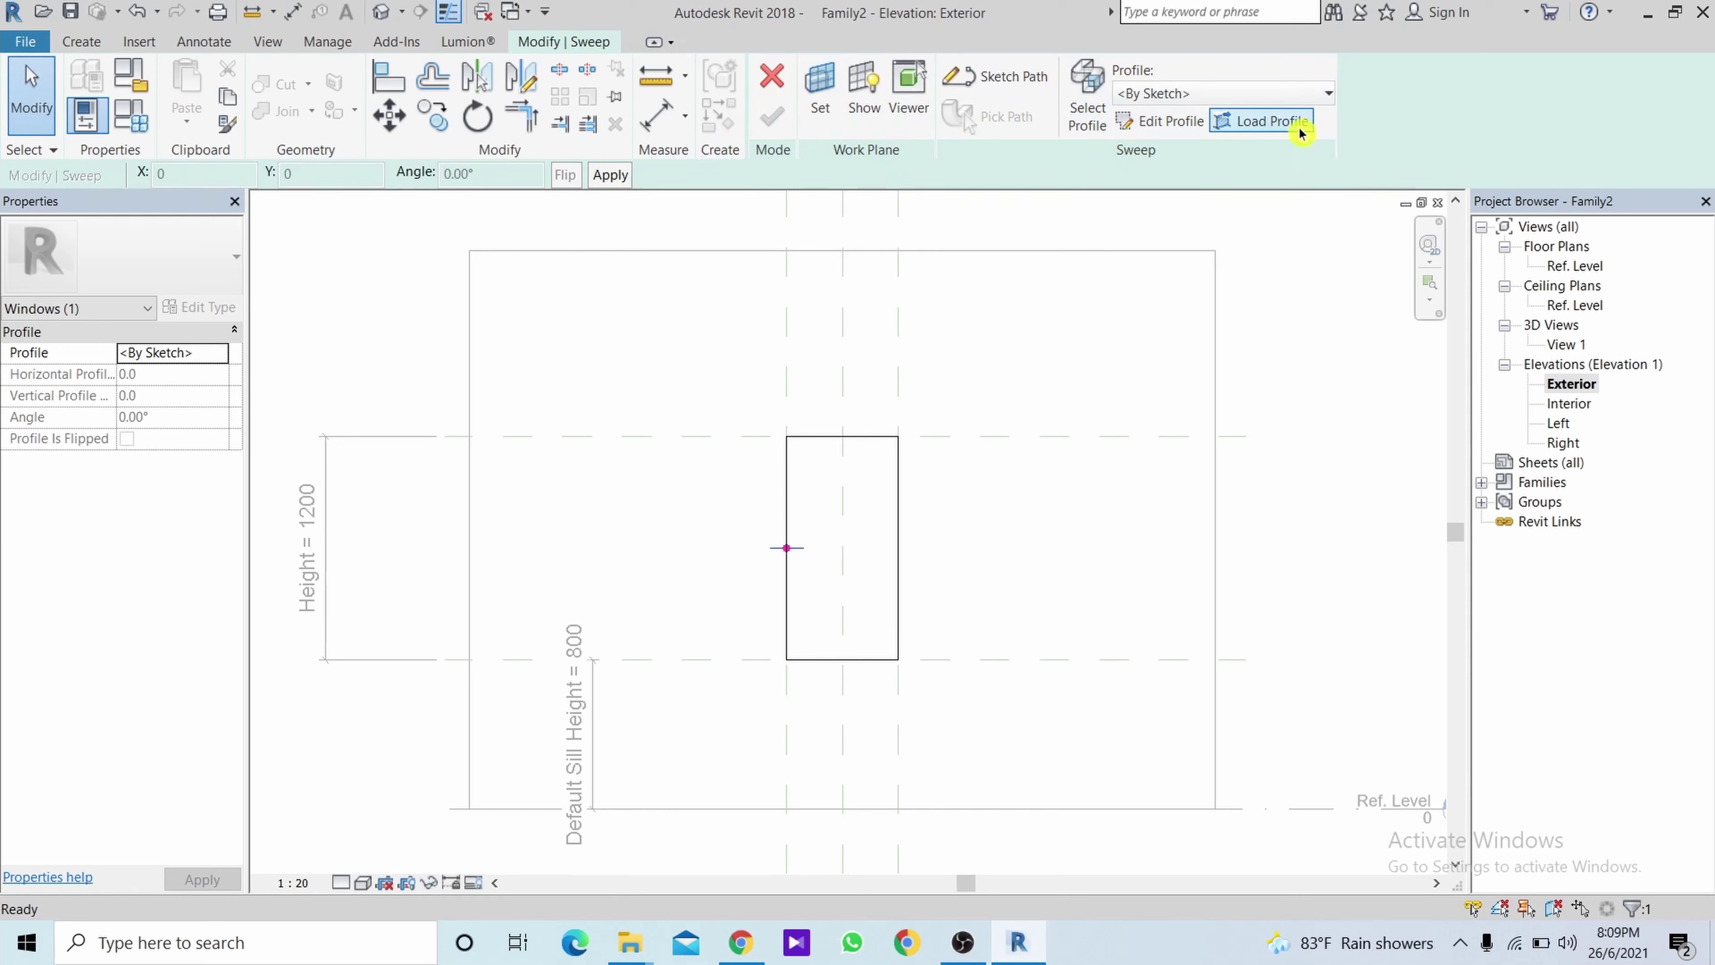
{"action": "left_click", "coordinate": [1153, 128]}
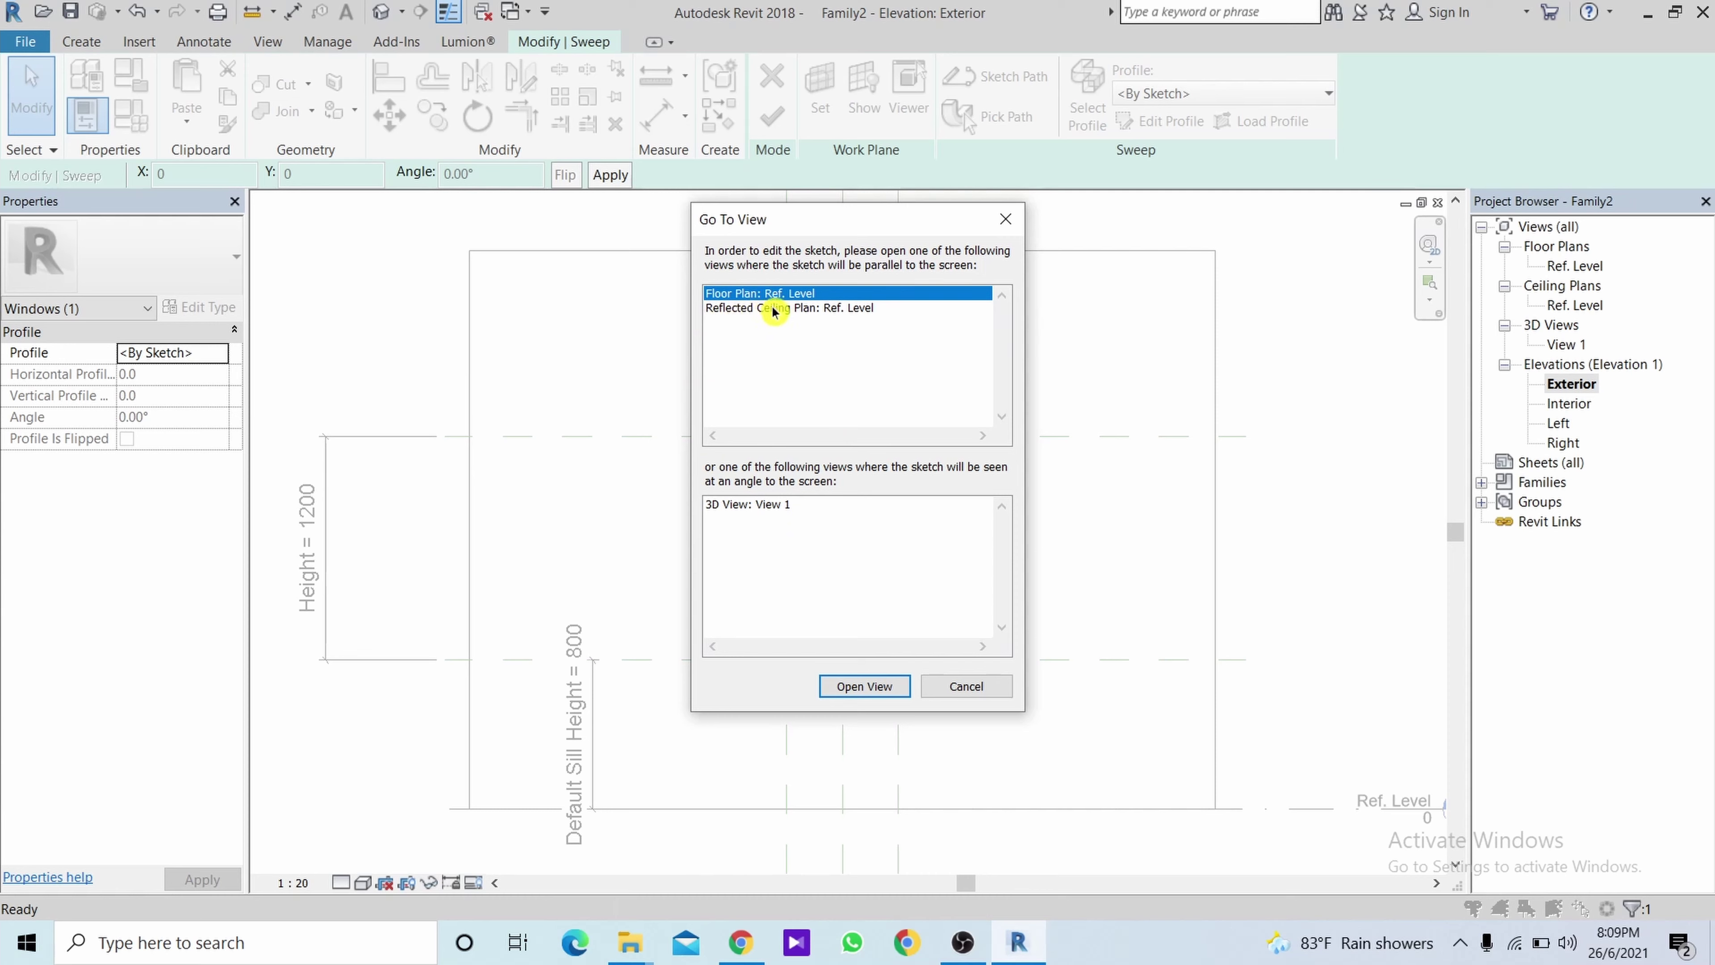
In the Ref. Level plan, start the frame profile below the wall with a 100 vertical edge.
{"action": "left_click", "coordinate": [875, 687]}
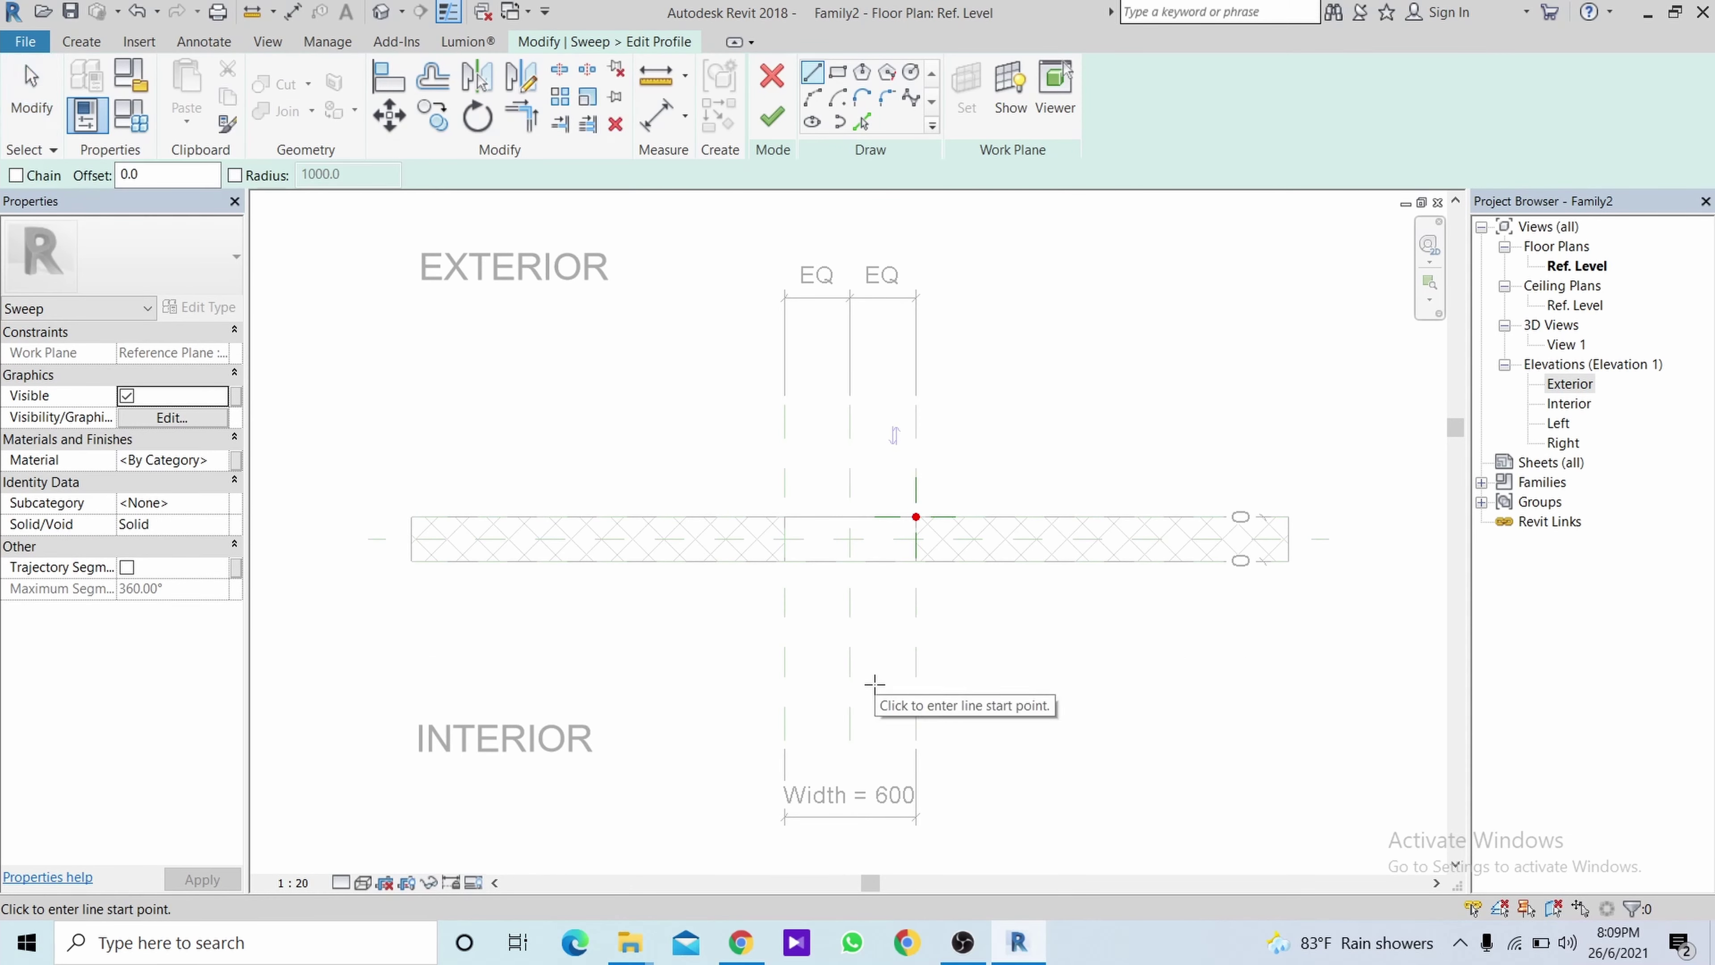
{"action": "scroll", "coordinate": [905, 562], "scroll_direction": "up", "scroll_amount": 2}
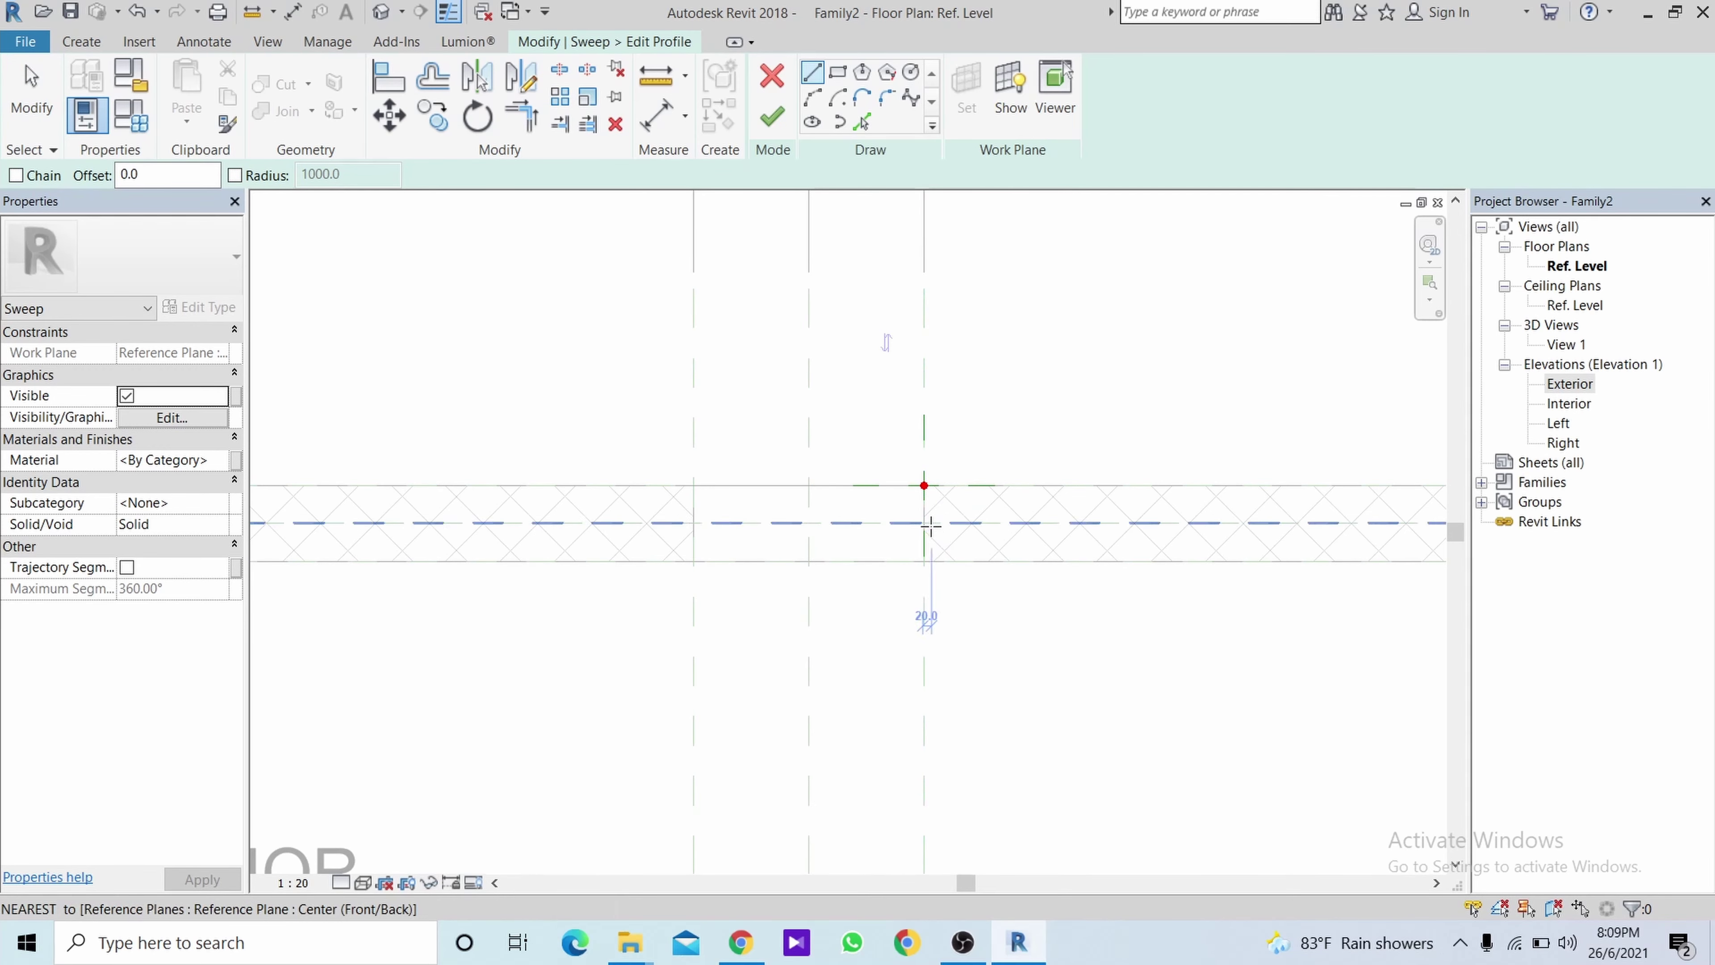
{"action": "scroll", "coordinate": [930, 528], "scroll_direction": "up", "scroll_amount": 1}
{"action": "middle_click_drag", "start_coordinate": [1013, 684], "coordinate": [1016, 576]}
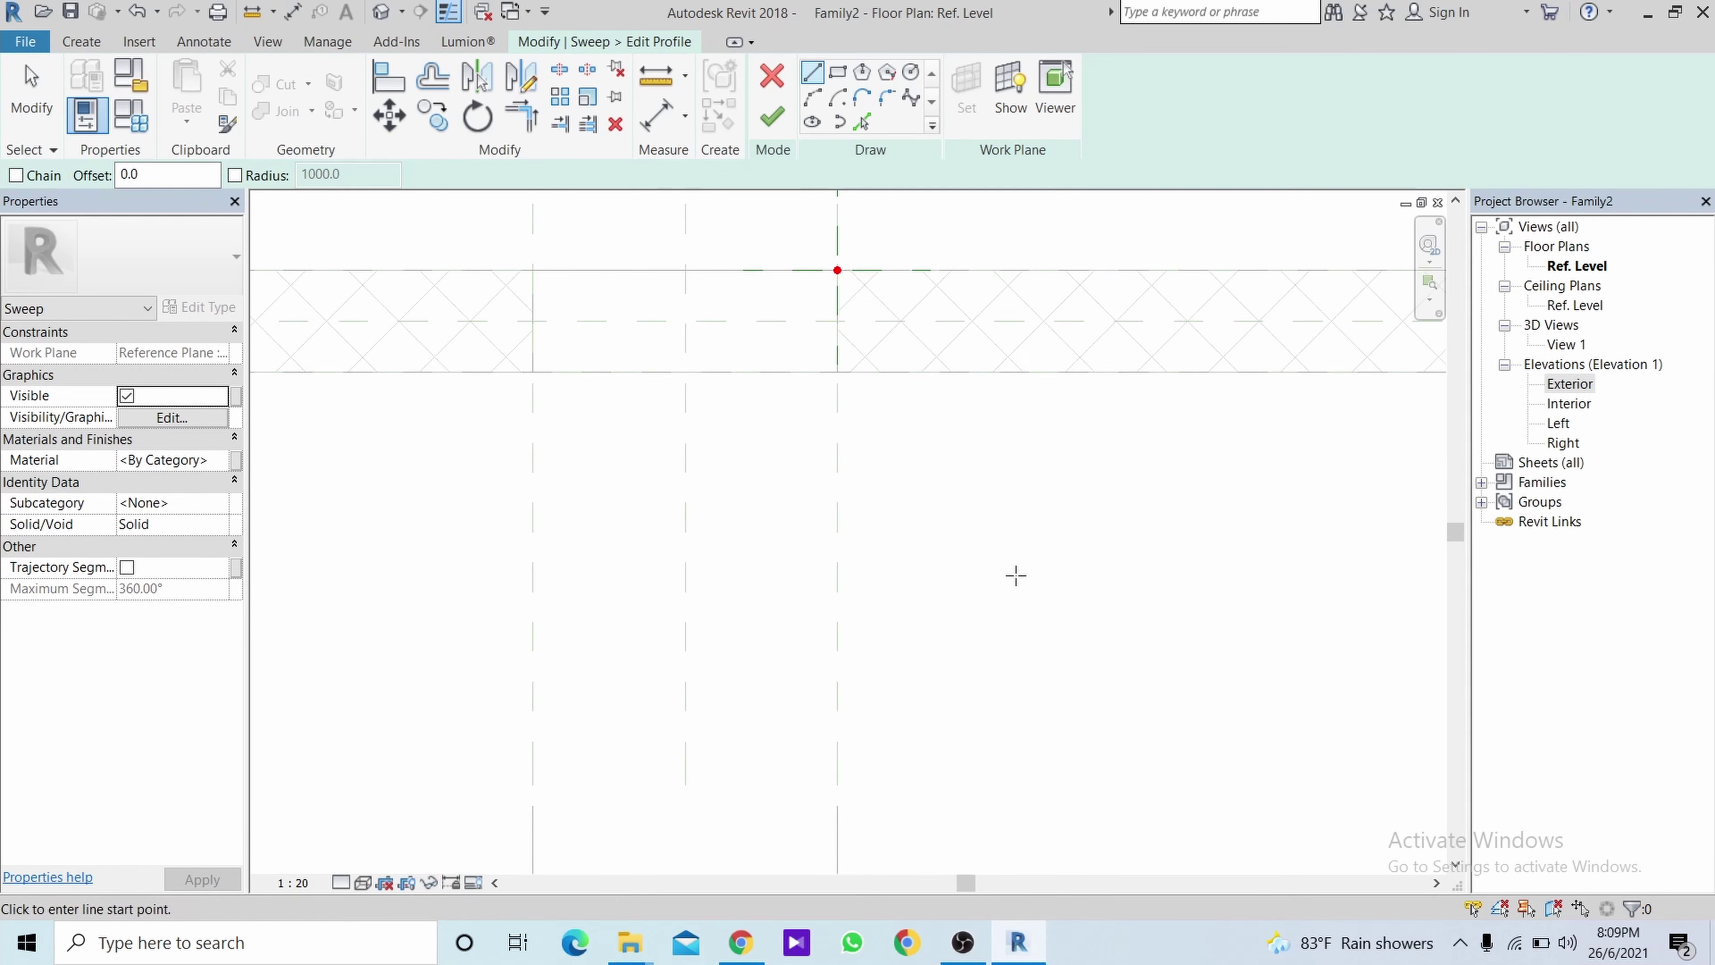
{"action": "left_click", "coordinate": [1054, 664]}
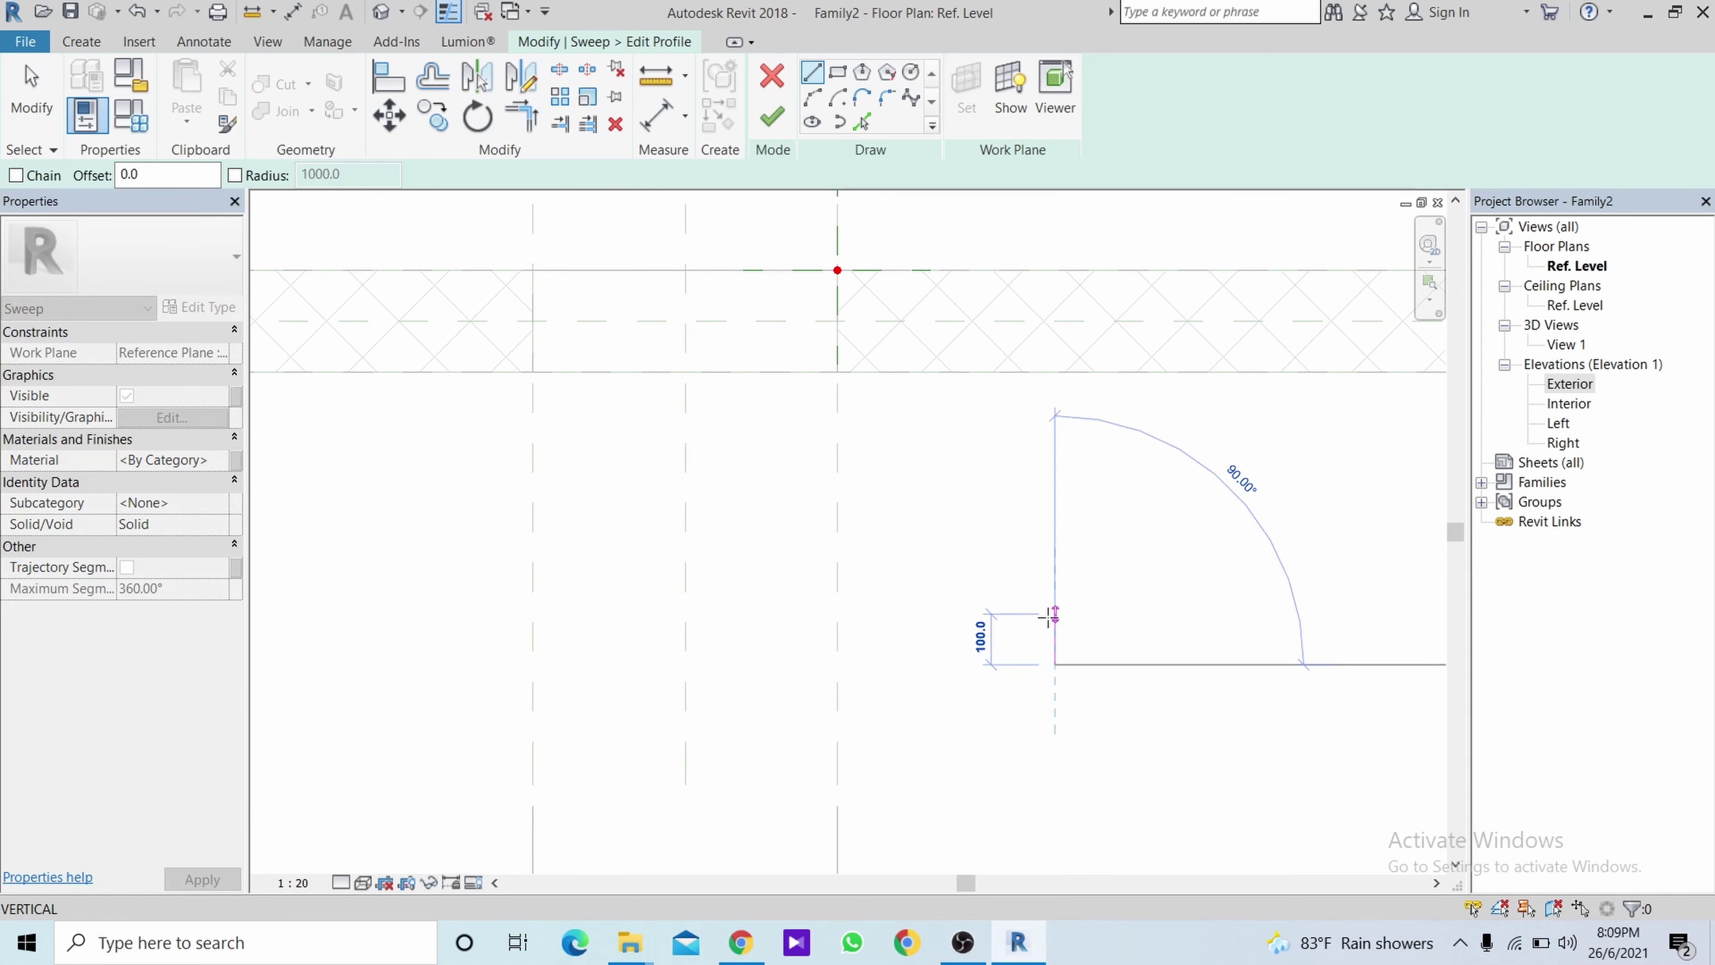
{"action": "left_click", "coordinate": [1052, 614]}
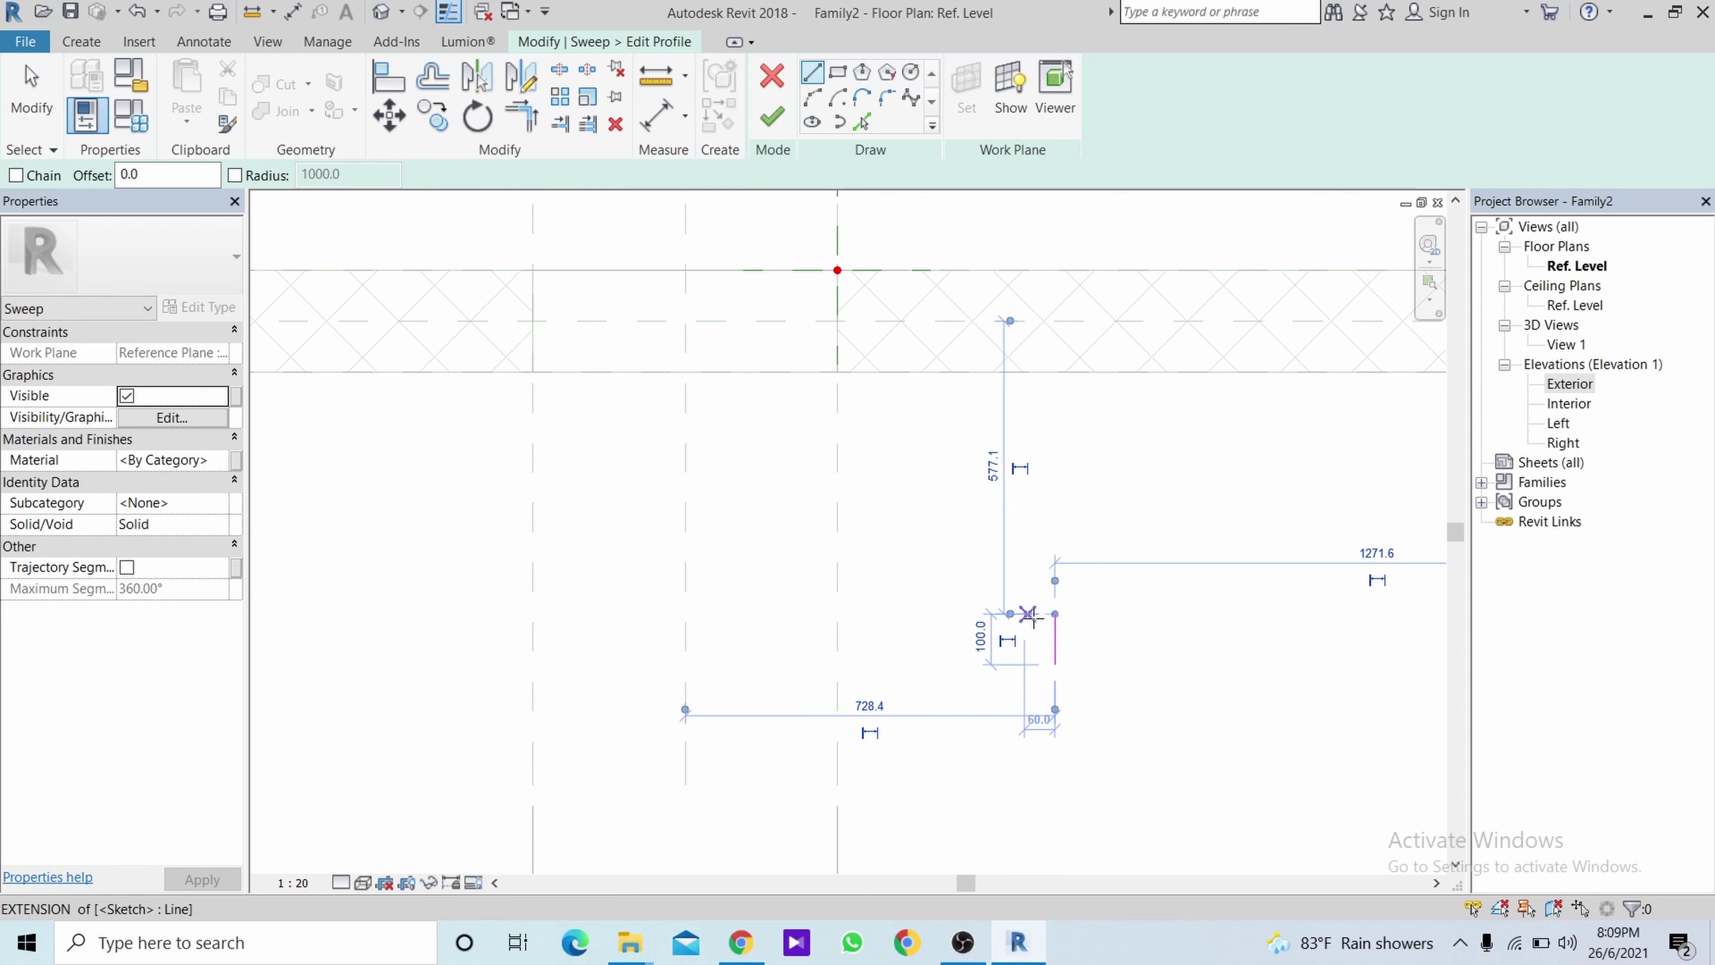
{"action": "scroll", "coordinate": [1028, 615], "scroll_direction": "up", "scroll_amount": 1}
{"action": "scroll", "coordinate": [1023, 613], "scroll_direction": "up", "scroll_amount": 1}
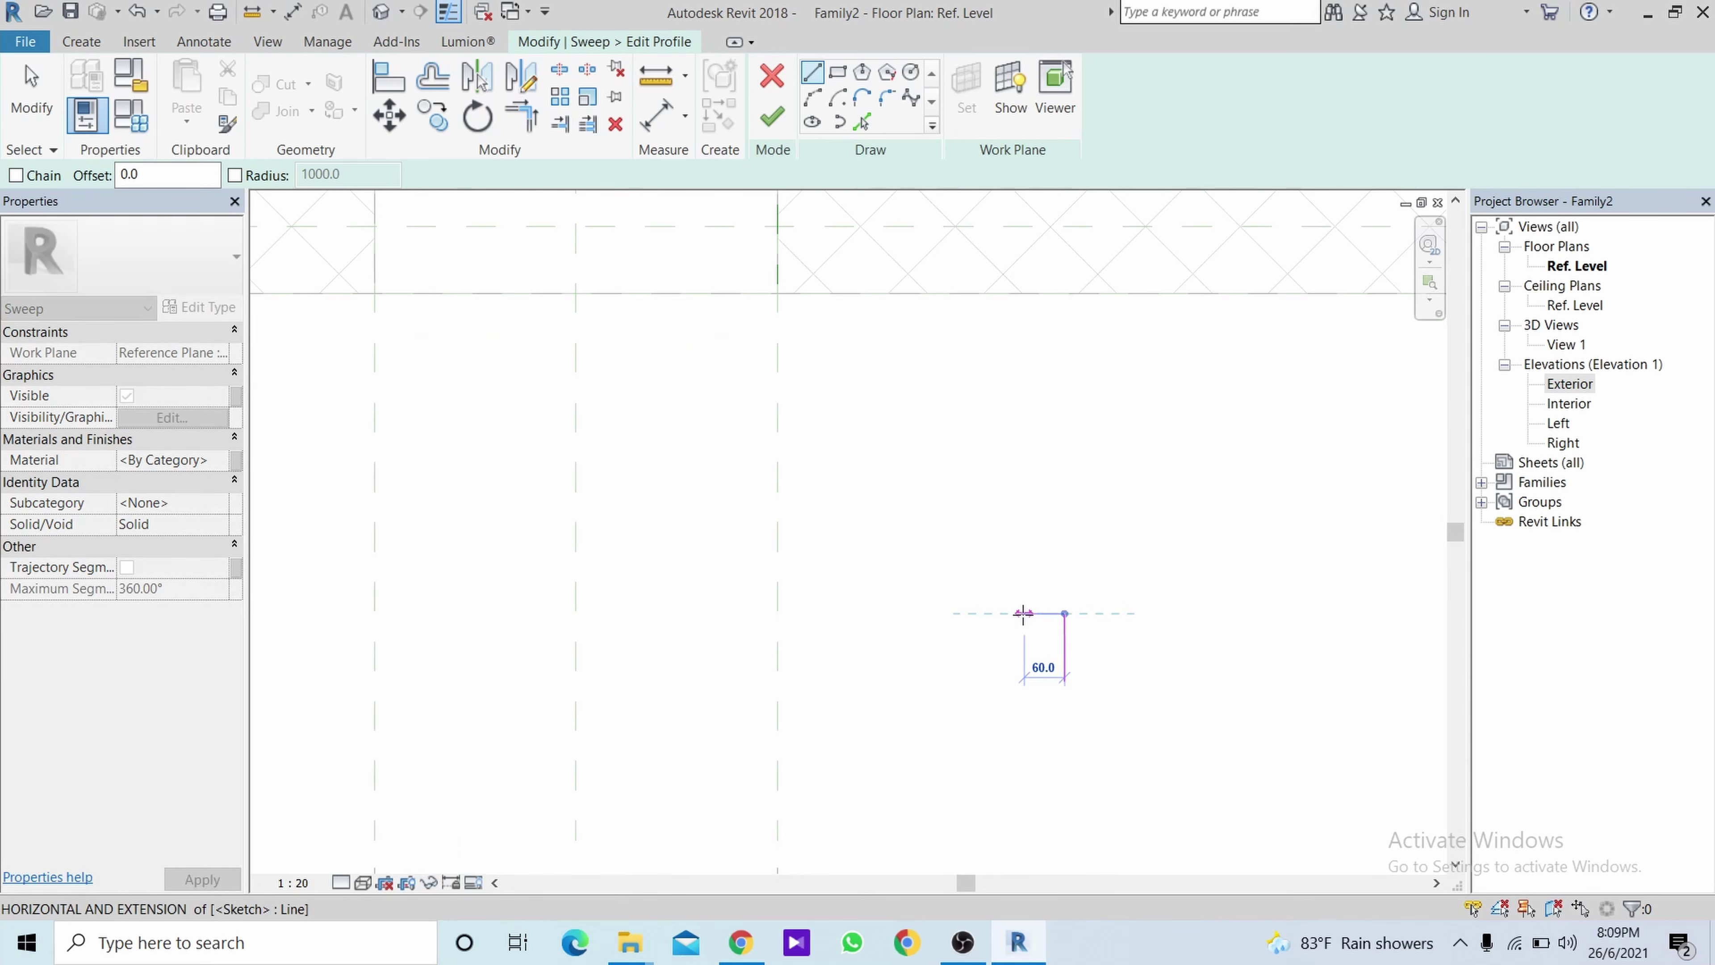
Draw the remaining profile segments (50, 25) and close the frame profile.
{"action": "type", "text": "50"}
{"action": "key", "text": "Return"}
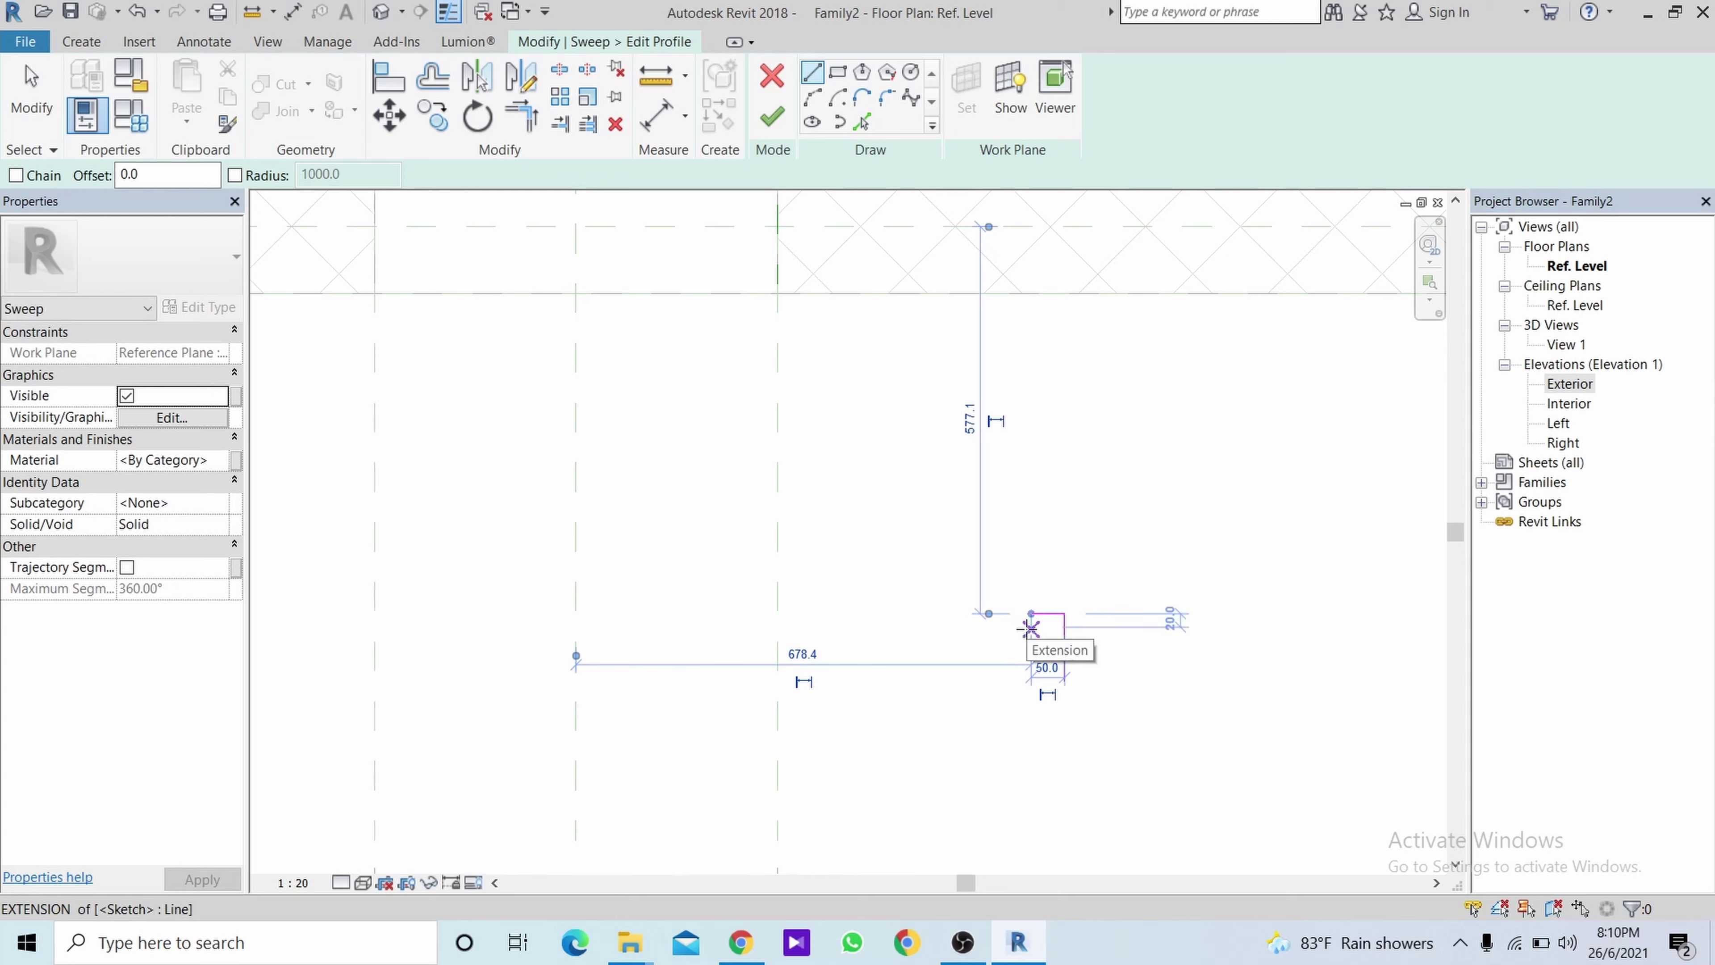
{"action": "type", "text": "25"}
{"action": "key", "text": "Return"}
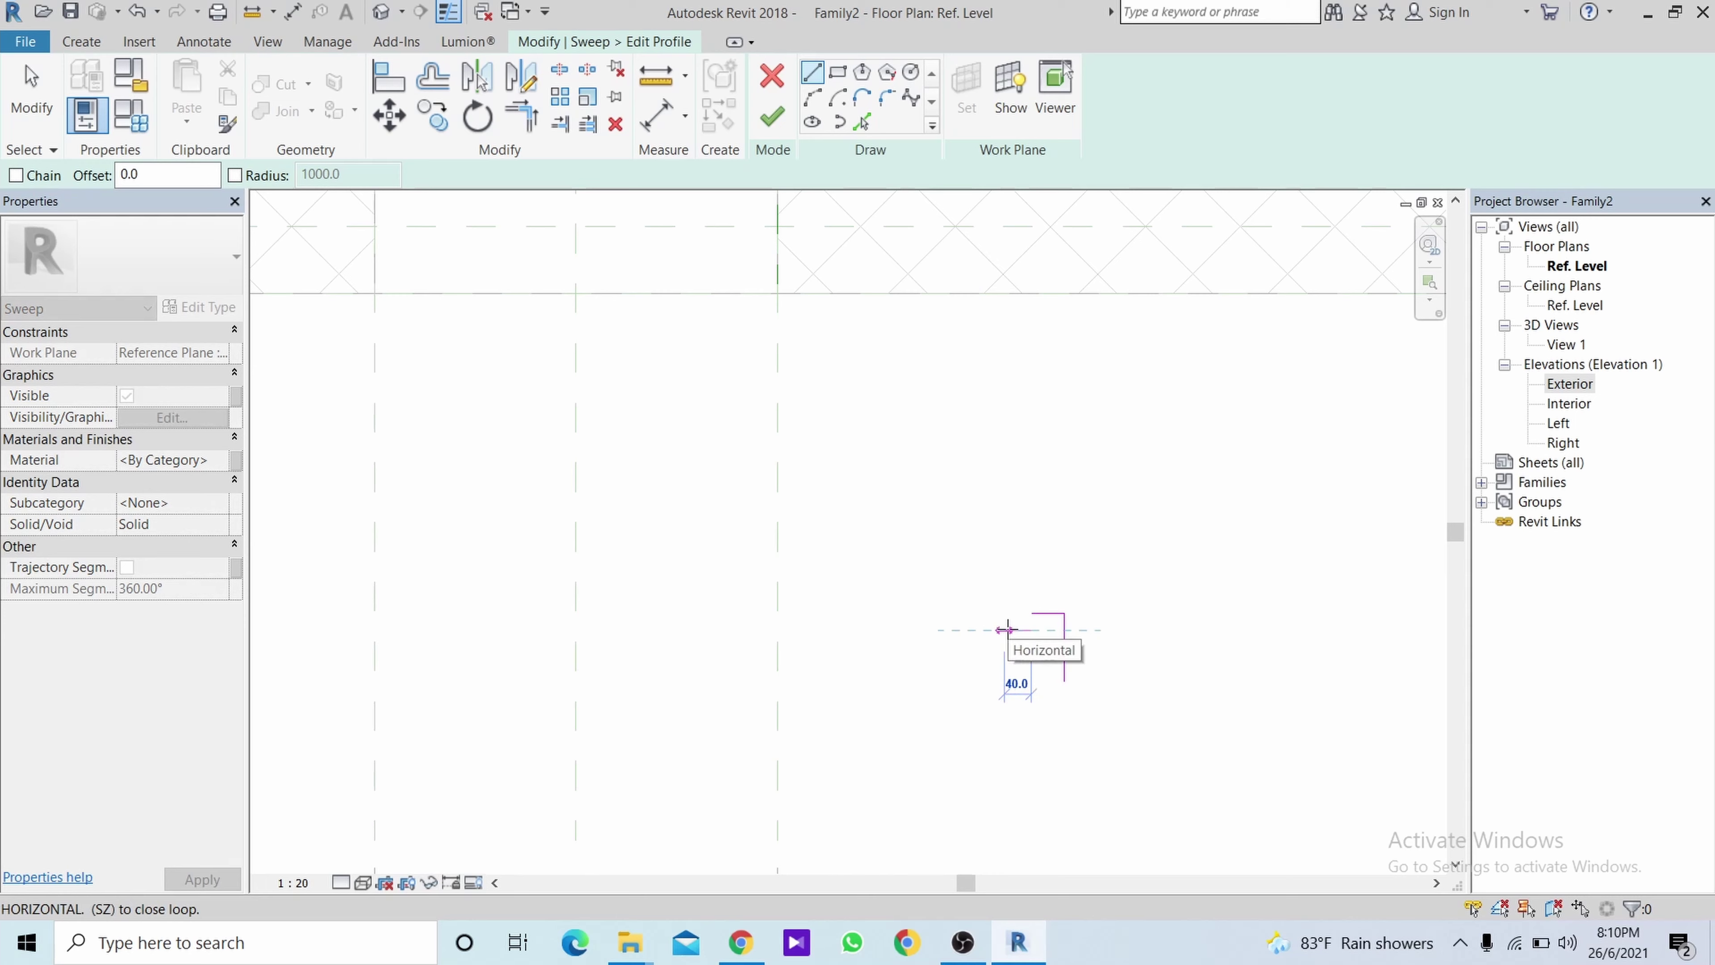
{"action": "type", "text": "25"}
{"action": "key", "text": "Return"}
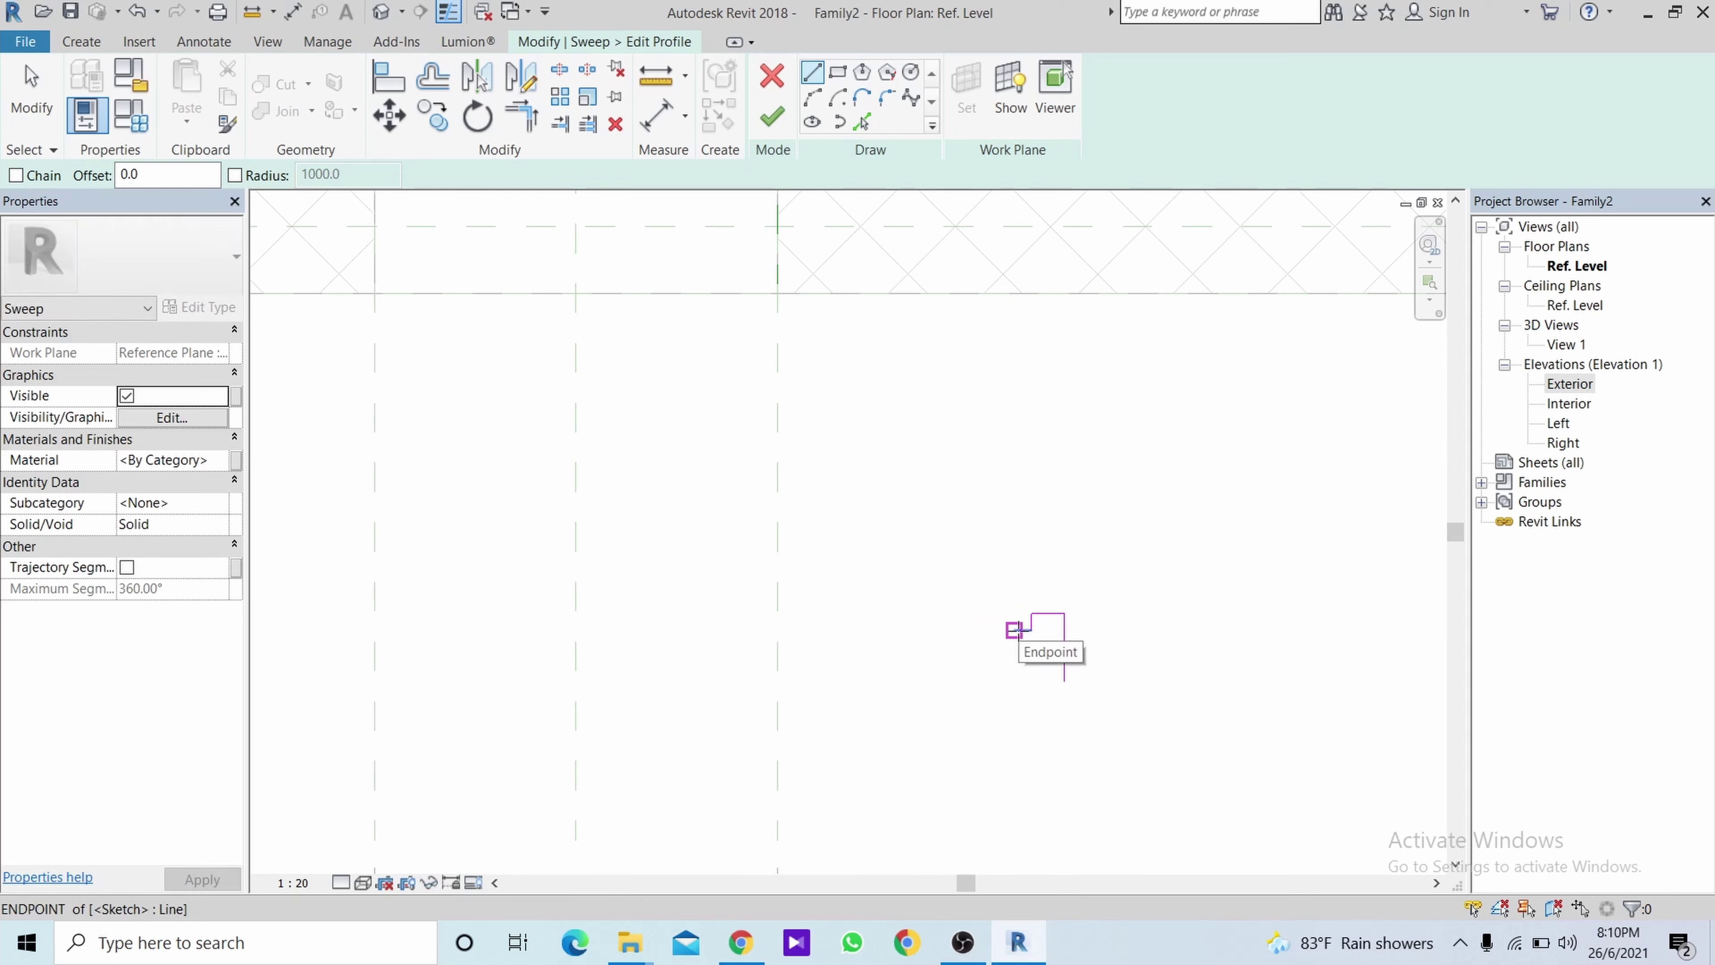
{"action": "left_click", "coordinate": [1015, 630]}
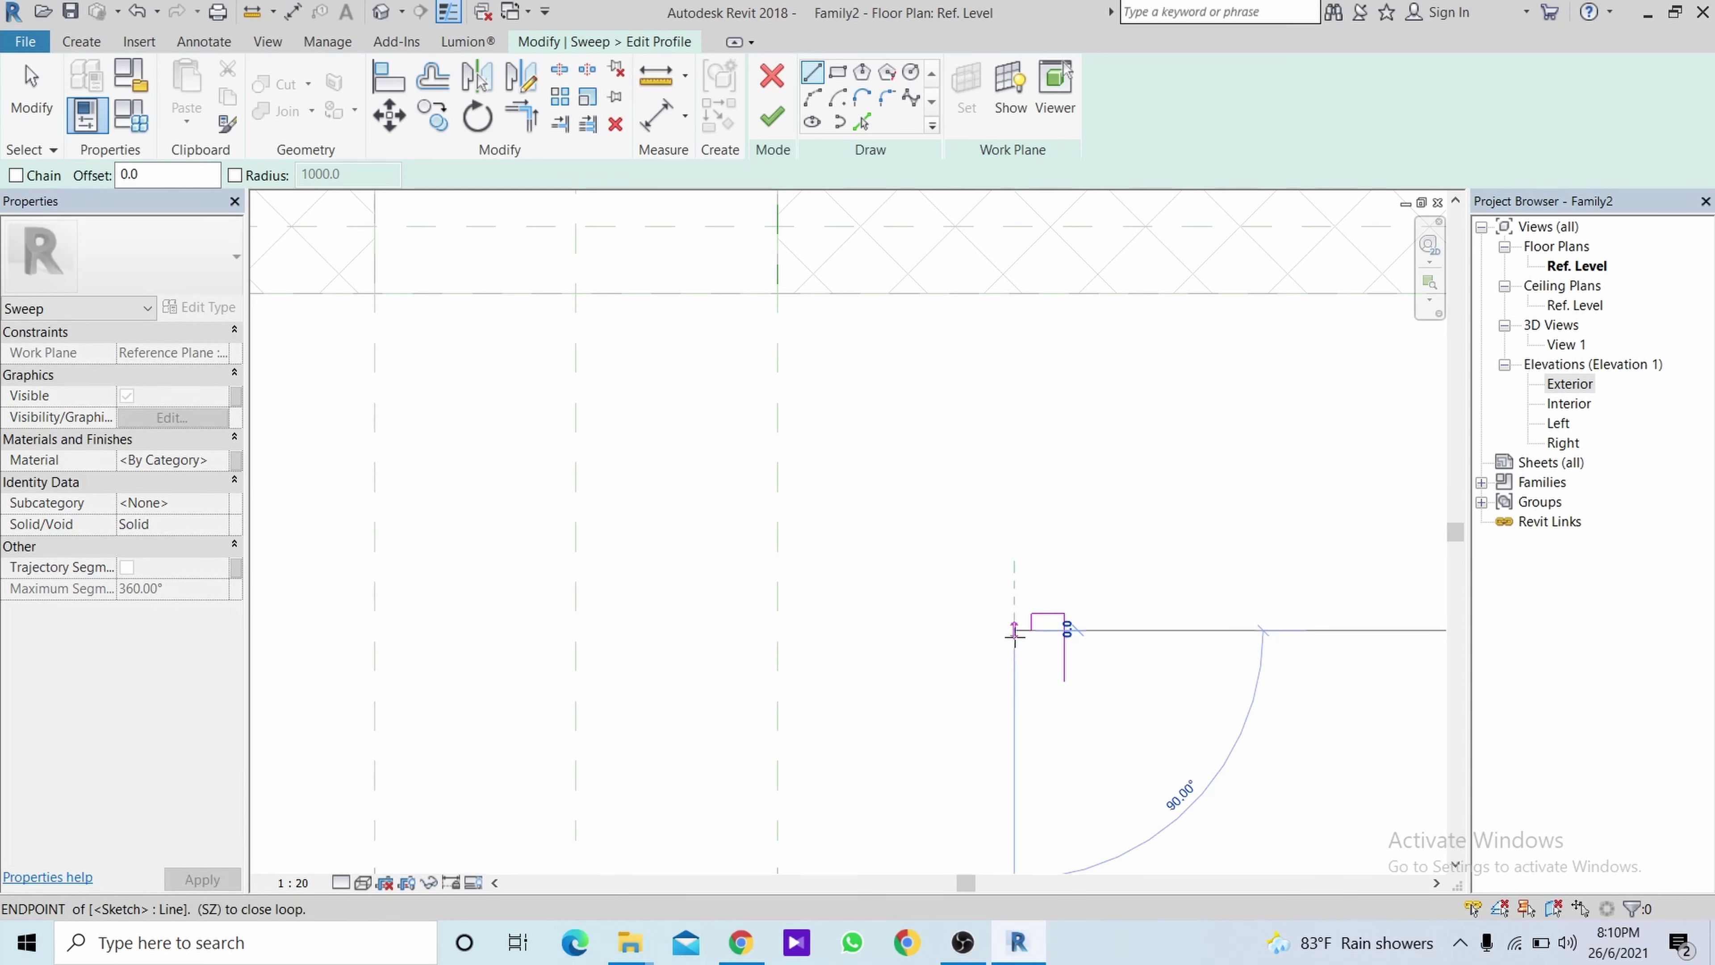
{"action": "left_click", "coordinate": [1016, 680]}
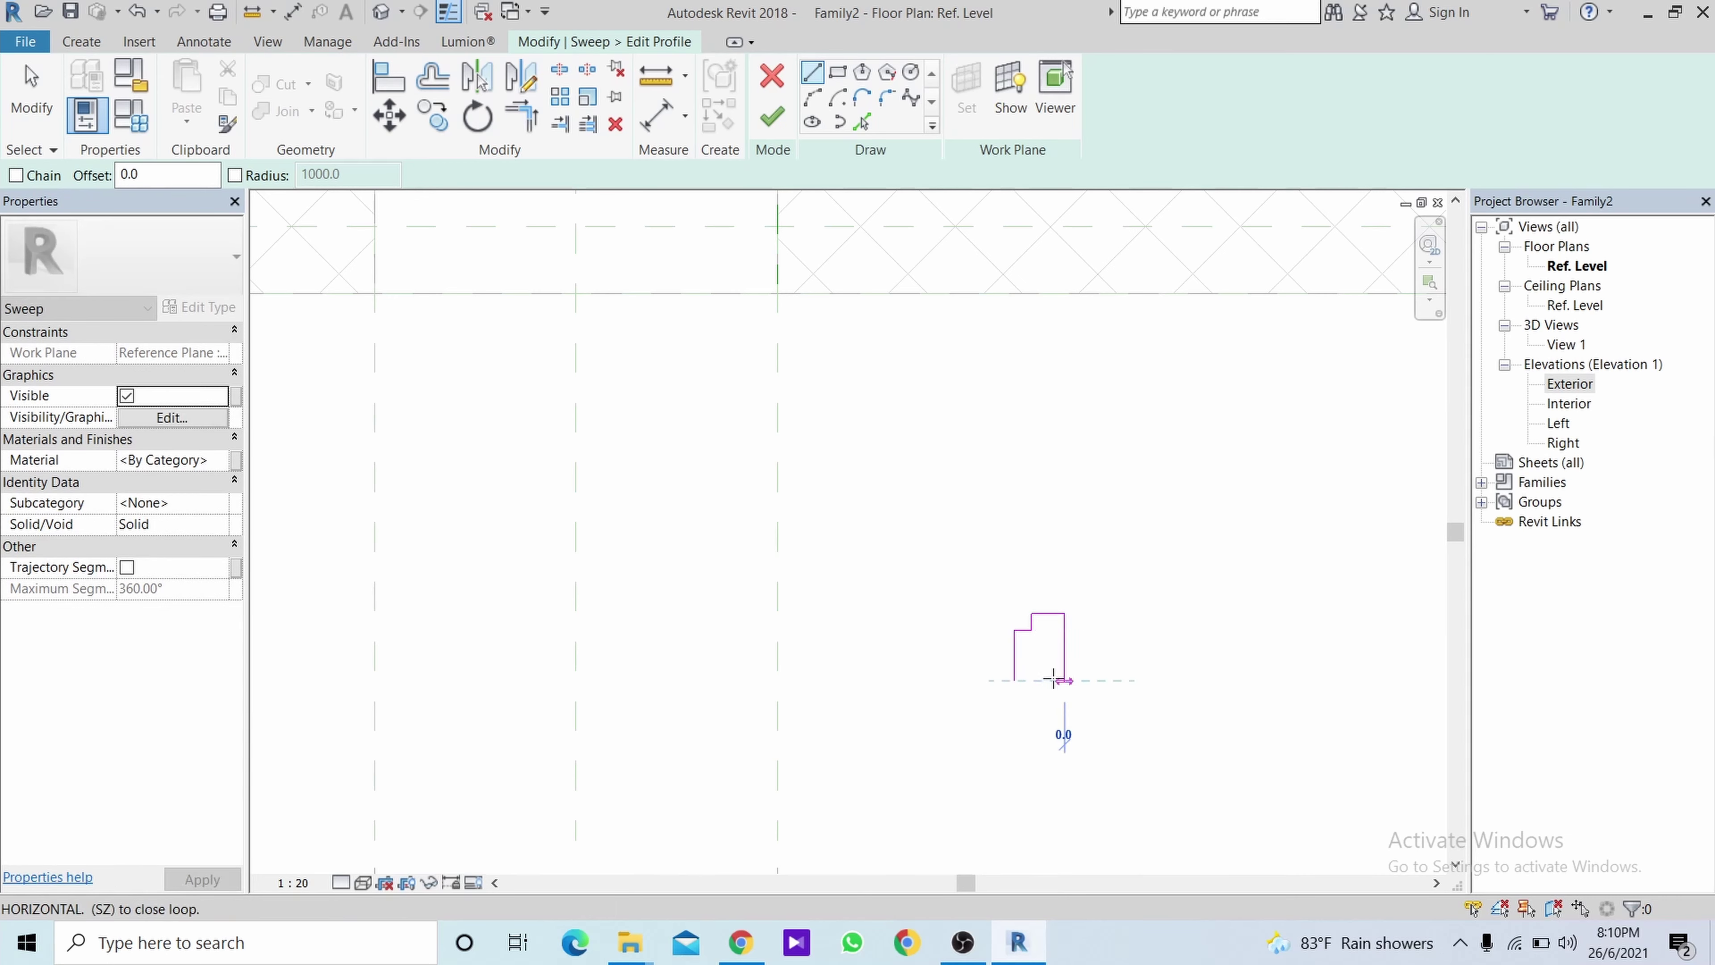
{"action": "key", "text": "Escape"}
{"action": "key", "text": "Escape"}
Move the six-line profile onto the wall centre and finish the frame sweep.
{"action": "left_click_drag", "start_coordinate": [967, 566], "coordinate": [1156, 758]}
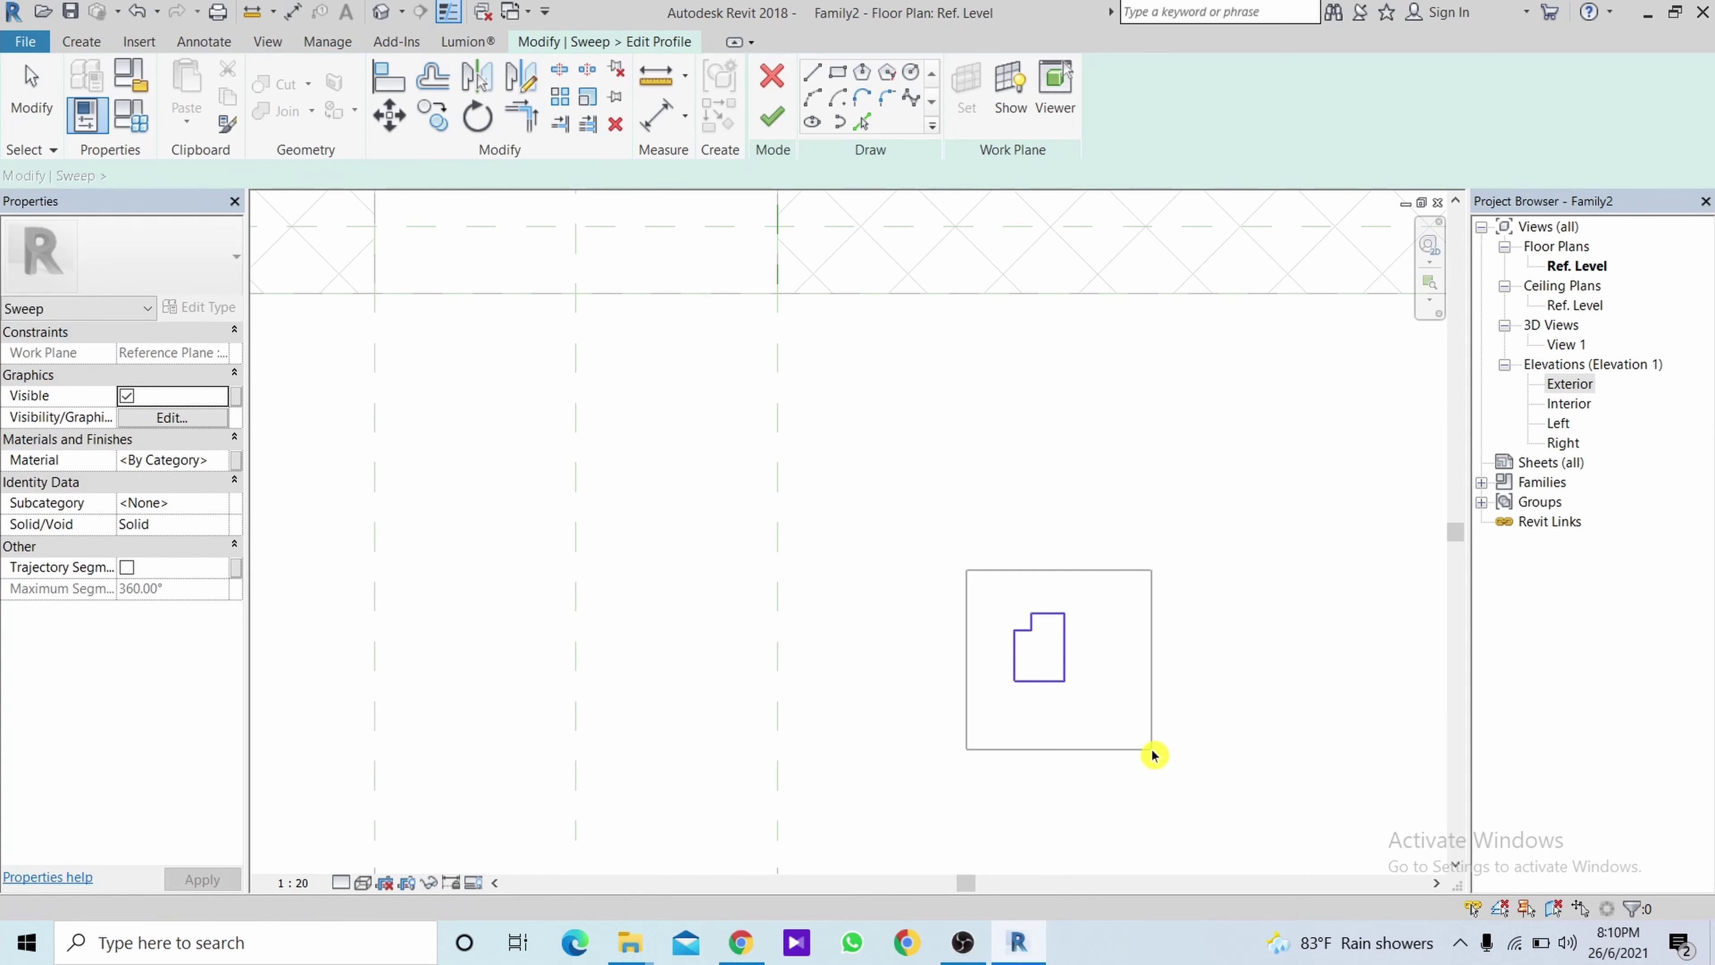
{"action": "left_click", "coordinate": [379, 121]}
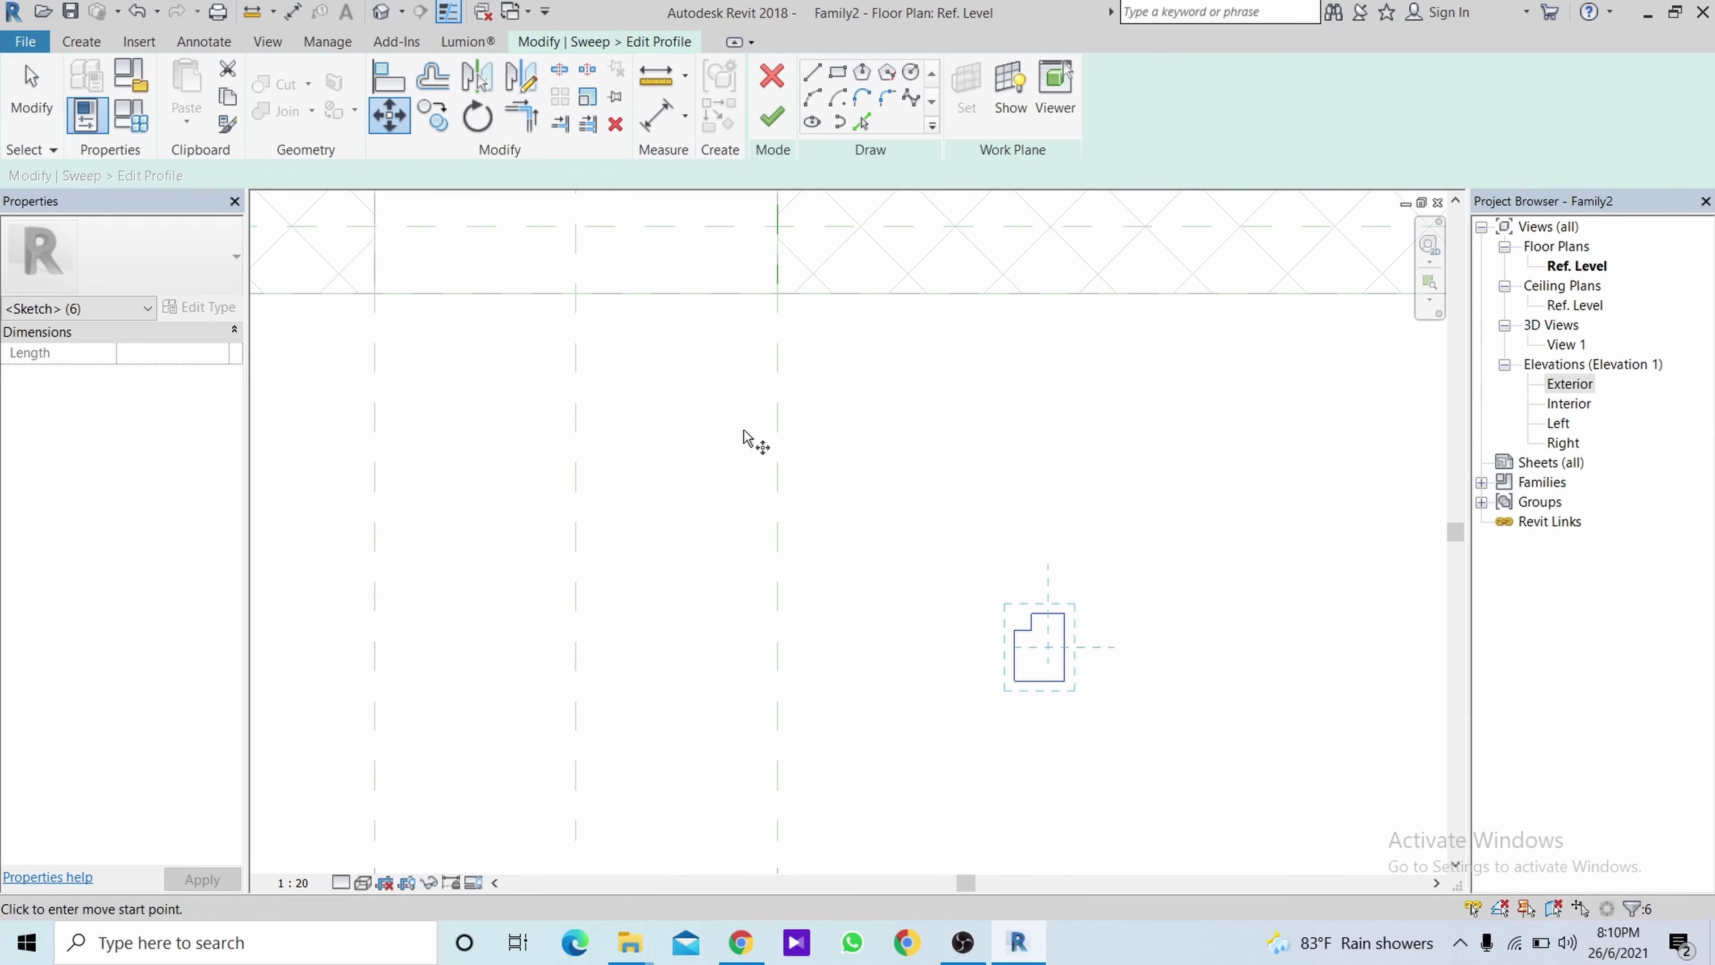
{"action": "left_click", "coordinate": [1066, 650]}
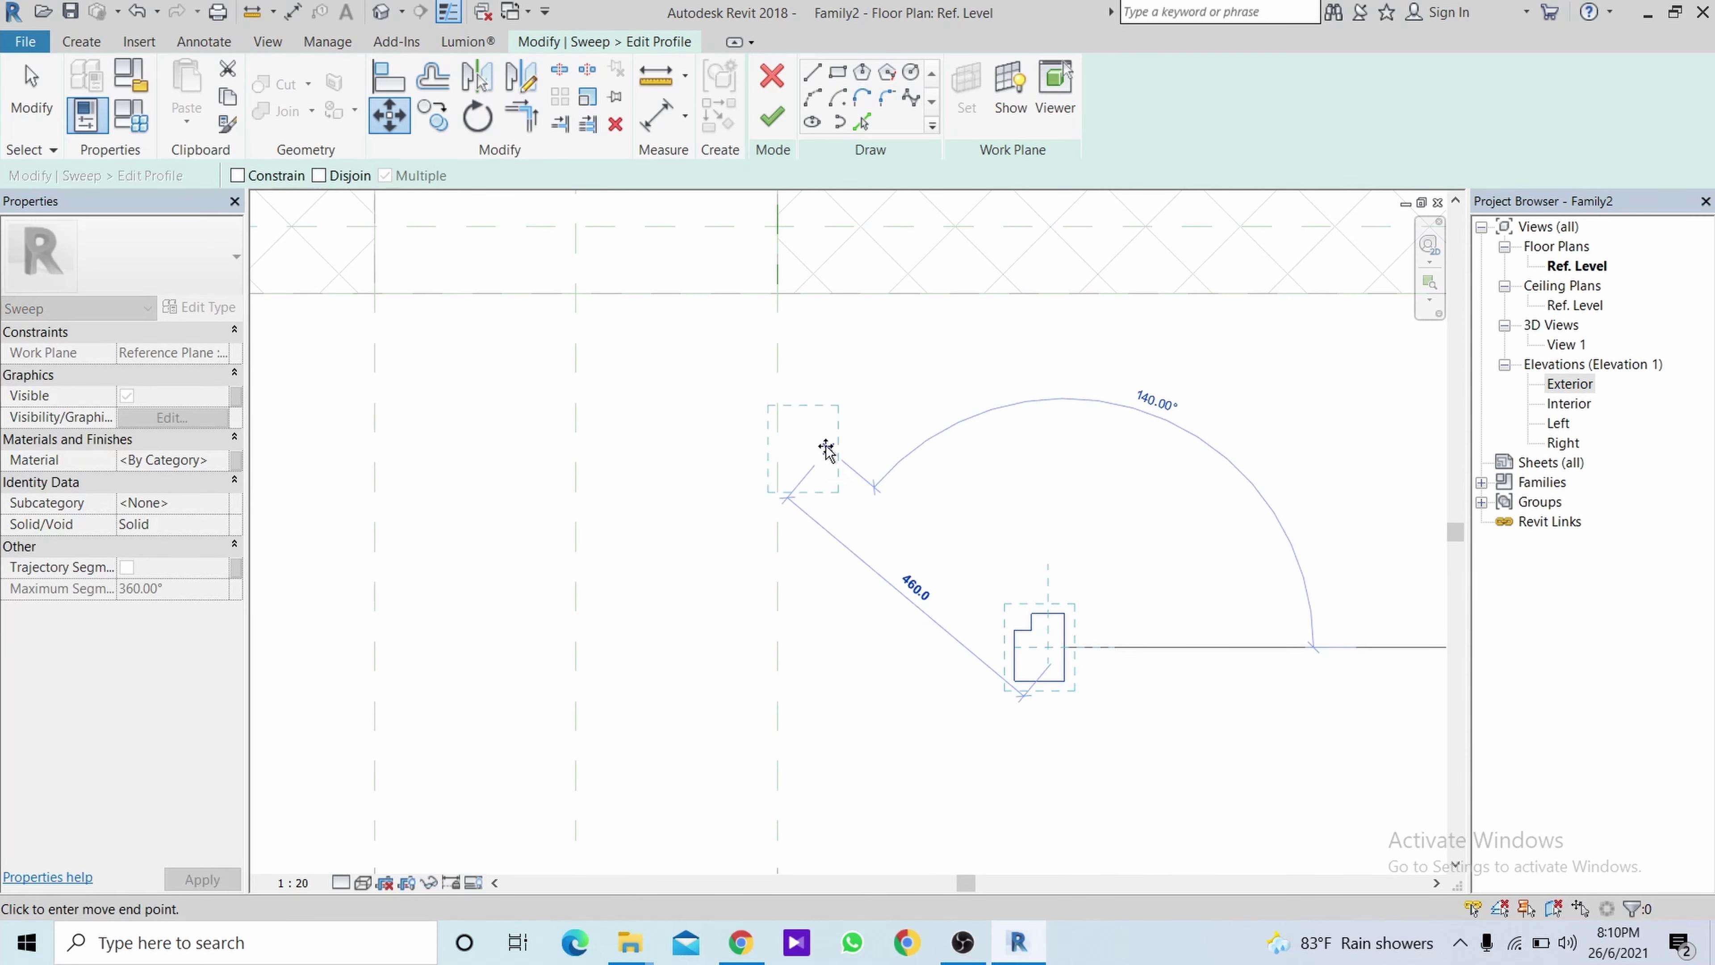
{"action": "middle_click_drag", "start_coordinate": [782, 347], "coordinate": [919, 567]}
{"action": "left_click", "coordinate": [916, 450]}
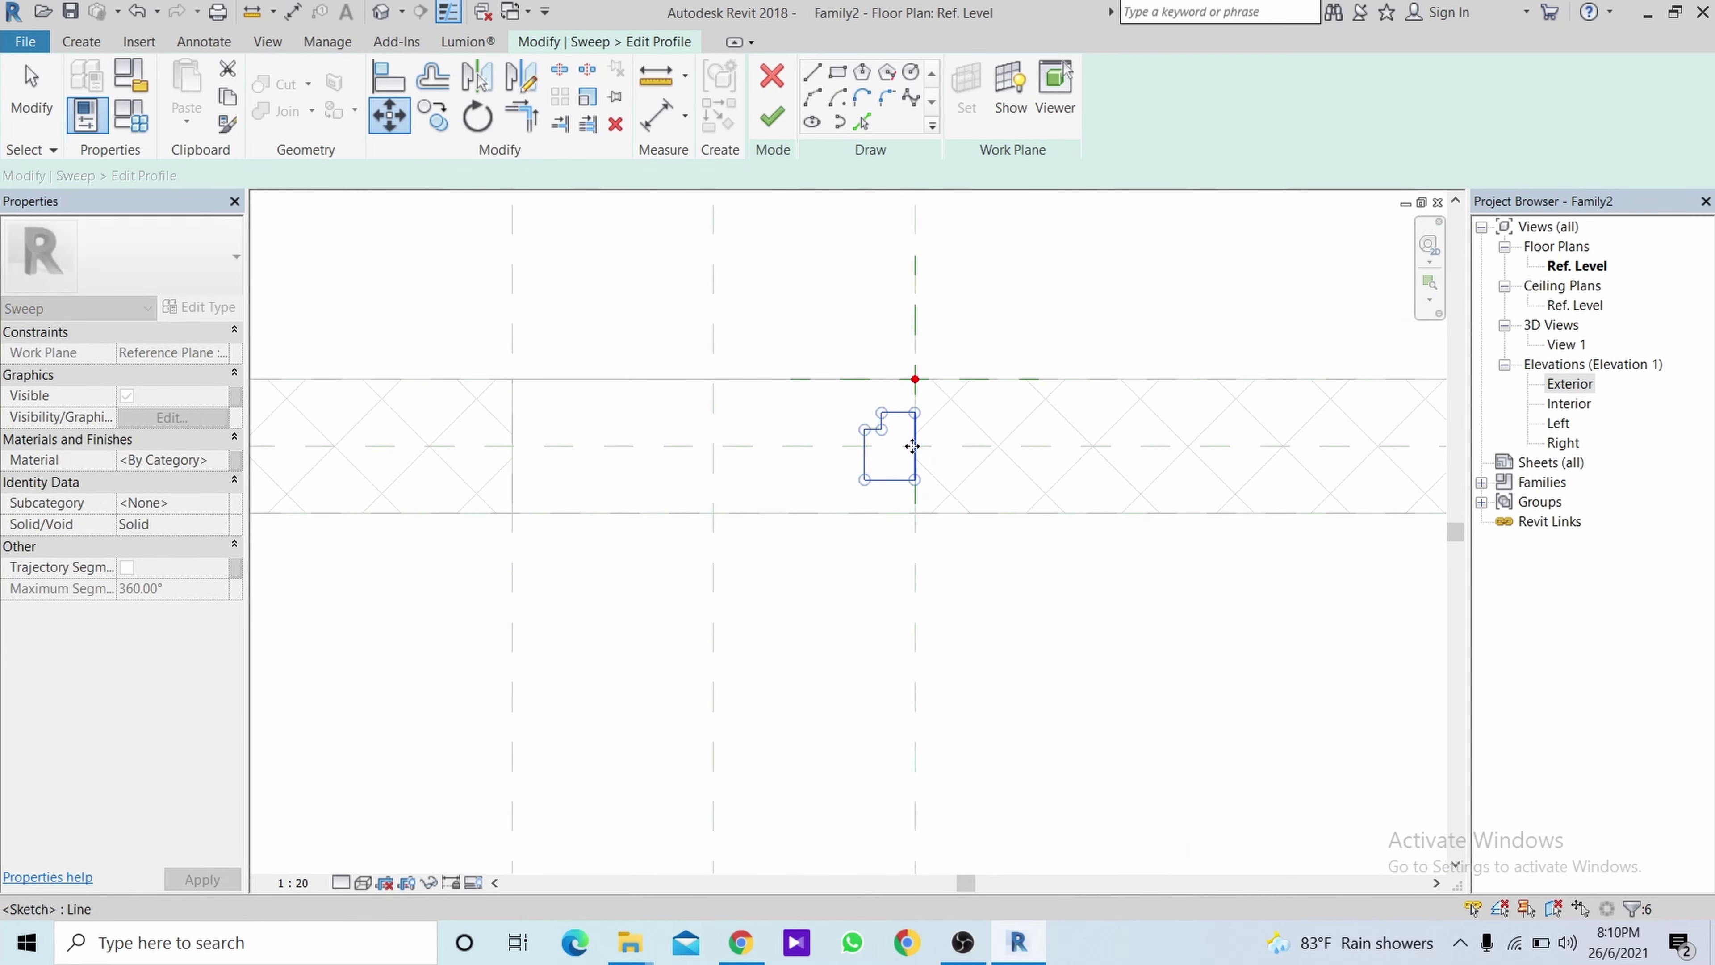
{"action": "left_click", "coordinate": [774, 125]}
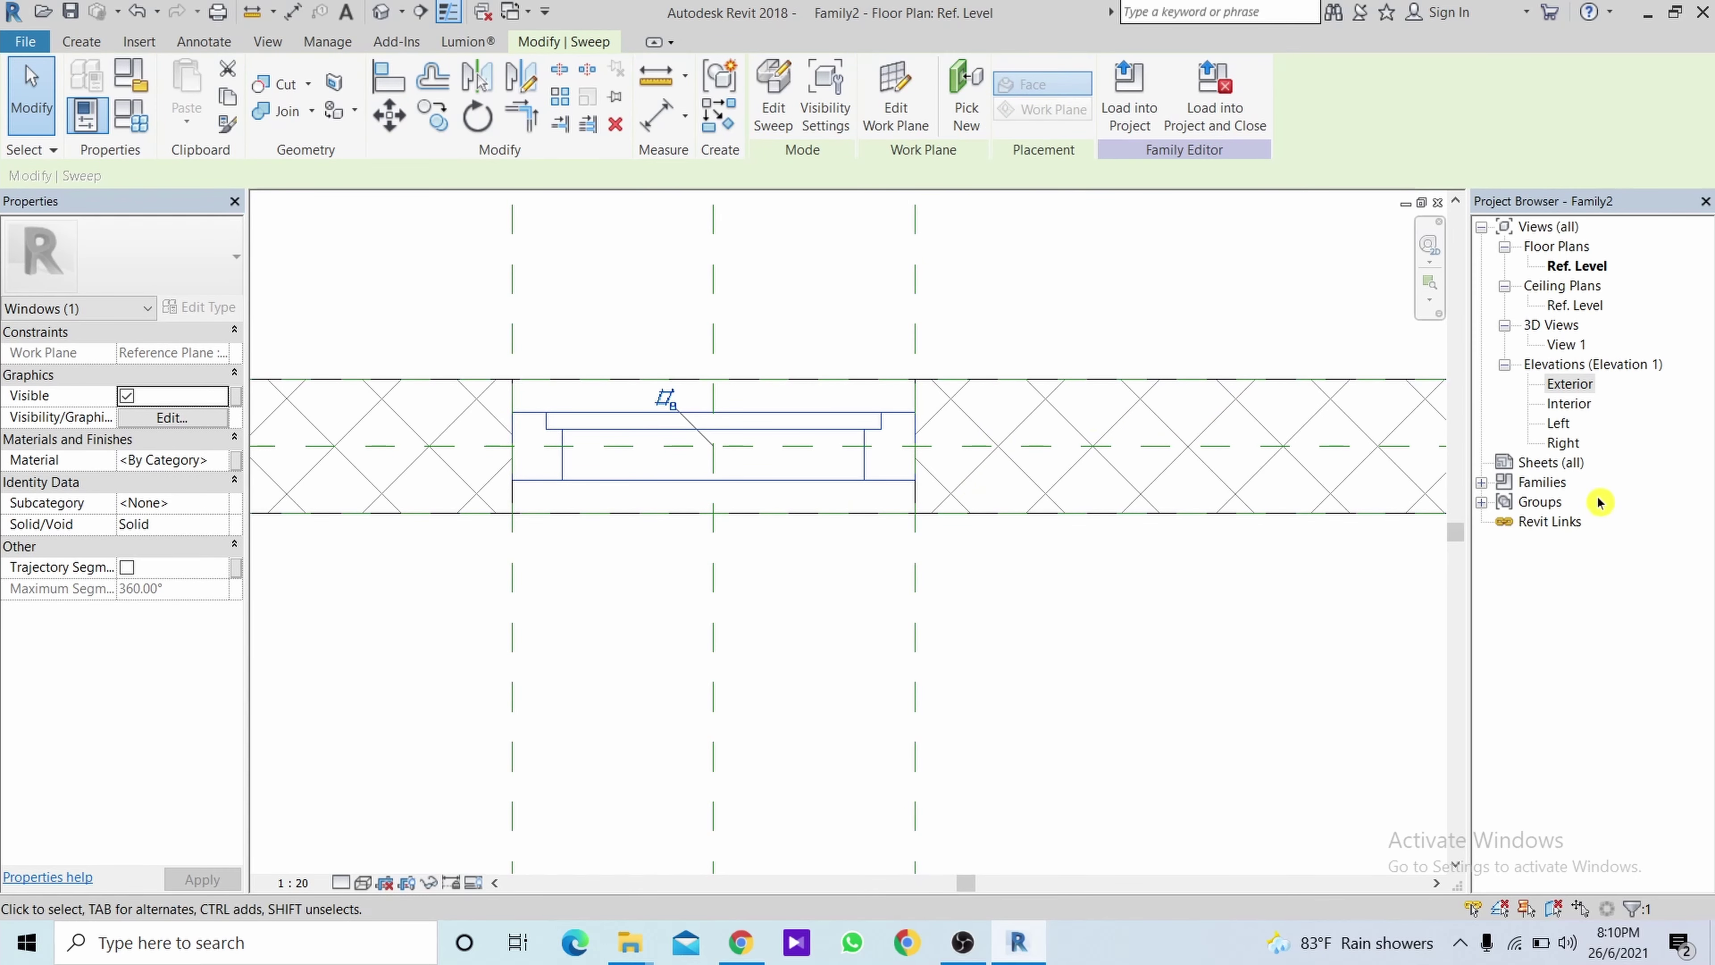
In 3D View 1, orbit to the window's back and select the frame sweep.
{"action": "double_click", "coordinate": [1565, 345]}
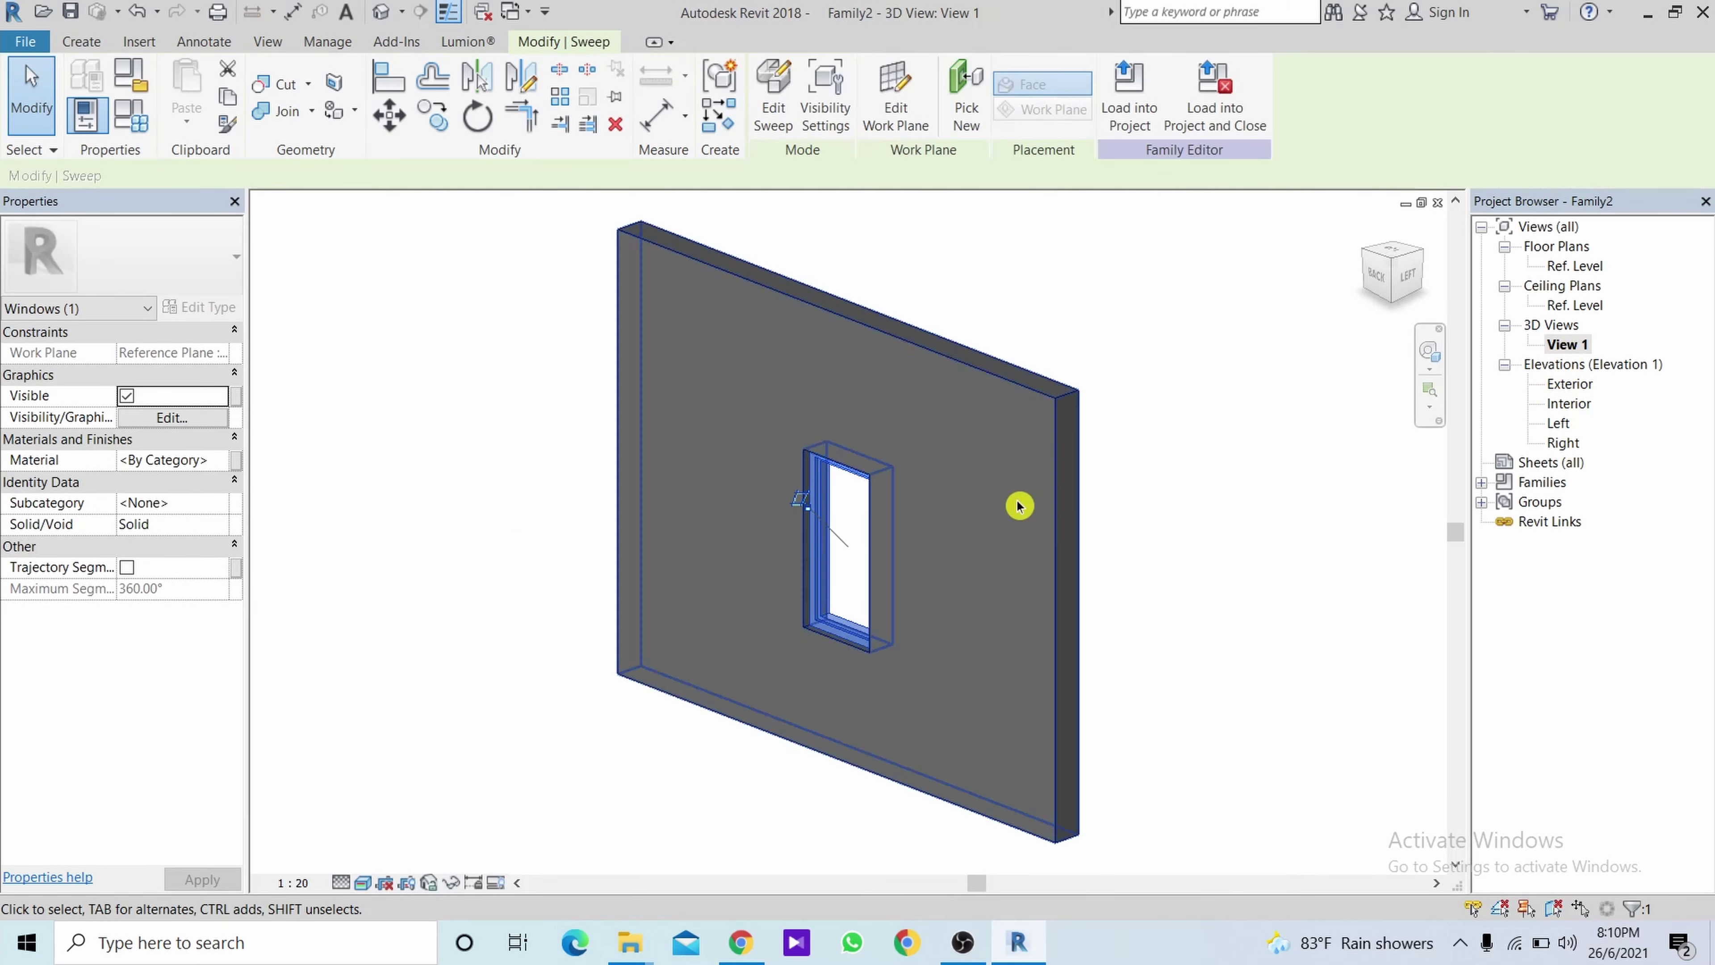
{"action": "left_click", "coordinate": [1195, 560]}
{"action": "mouse_move", "coordinate": [1236, 617]}
{"action": "middle_mouse_down", "text": "shift"}
{"action": "mouse_move", "coordinate": [1409, 563]}
{"action": "mouse_move", "coordinate": [1291, 712]}
{"action": "mouse_move", "coordinate": [790, 659]}
{"action": "middle_mouse_up", "text": "shift"}
{"action": "scroll", "coordinate": [790, 659], "scroll_direction": "up", "scroll_amount": 3}
{"action": "scroll", "coordinate": [789, 642], "scroll_direction": "up", "scroll_amount": 2}
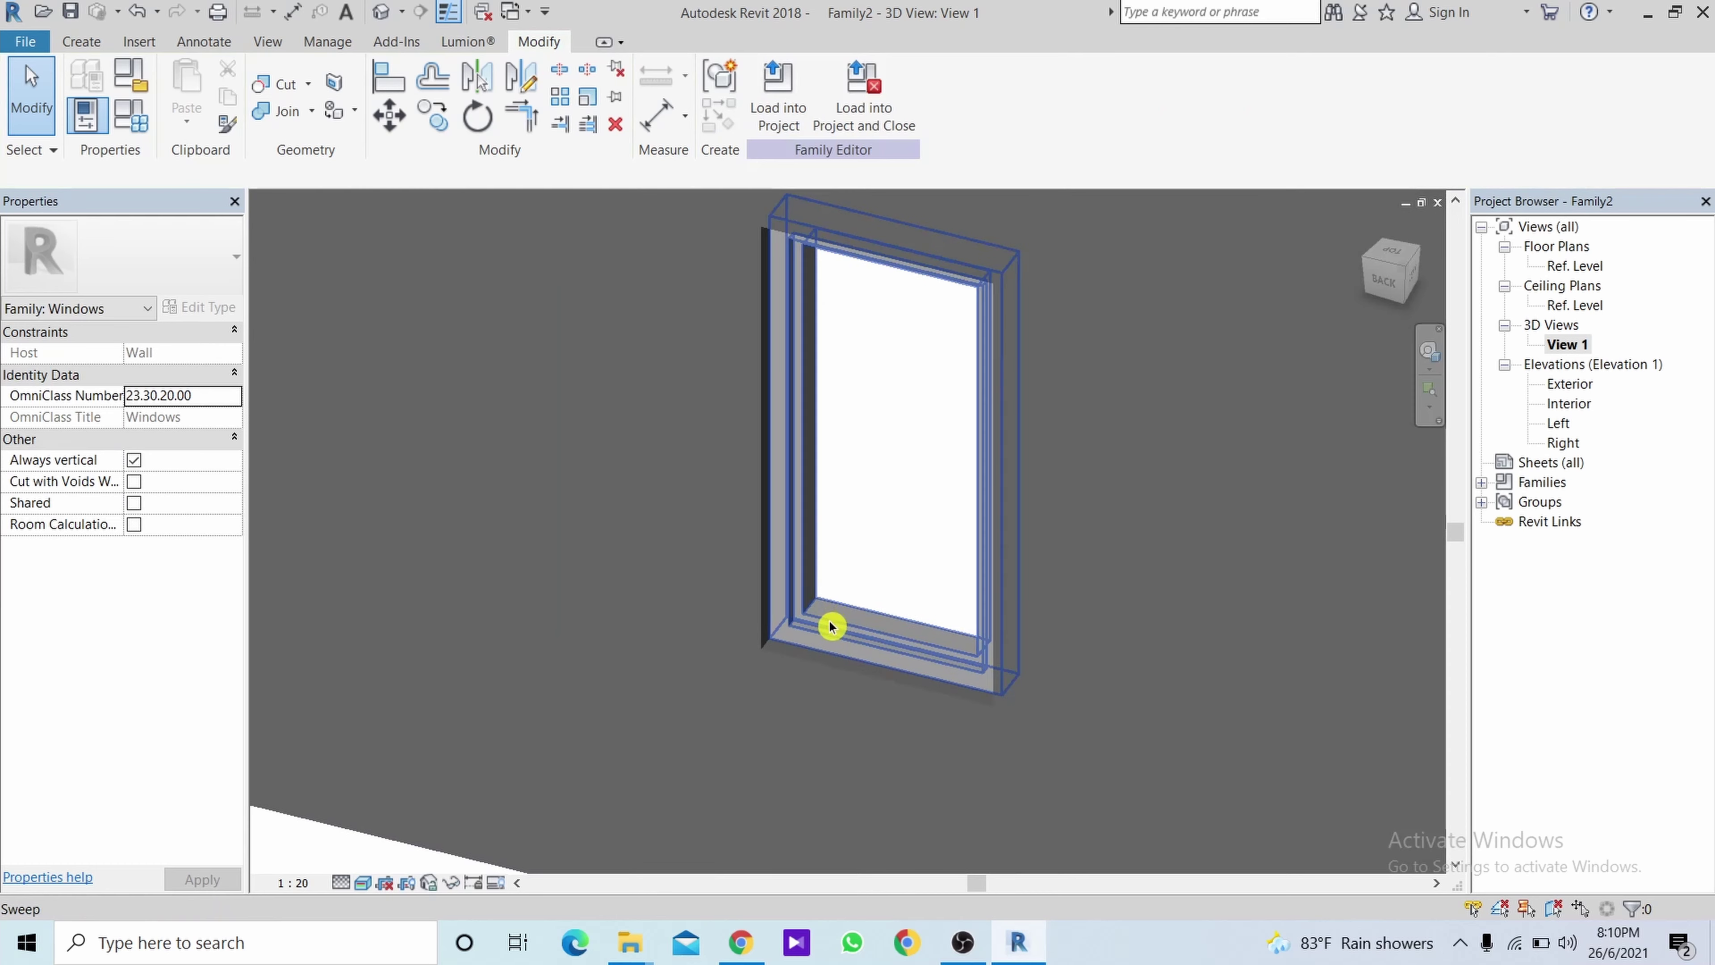
{"action": "left_click", "coordinate": [788, 622]}
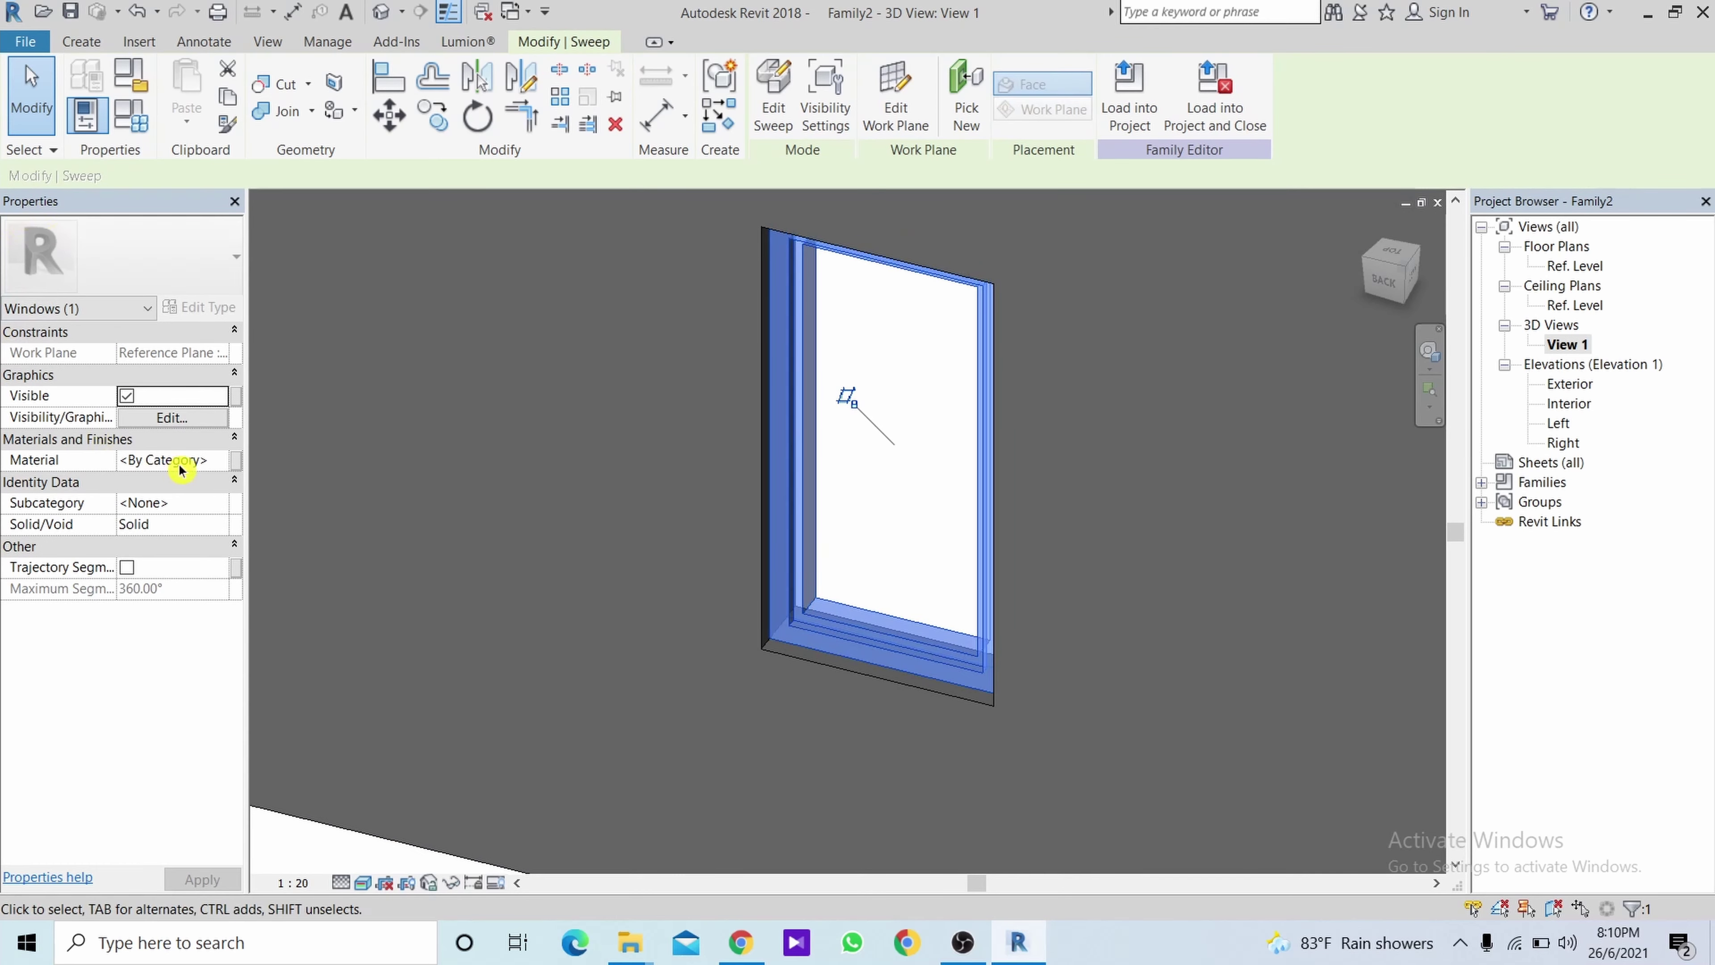
Create a new material named 'wood' for the frame in the Material Browser.
{"action": "left_click", "coordinate": [220, 464]}
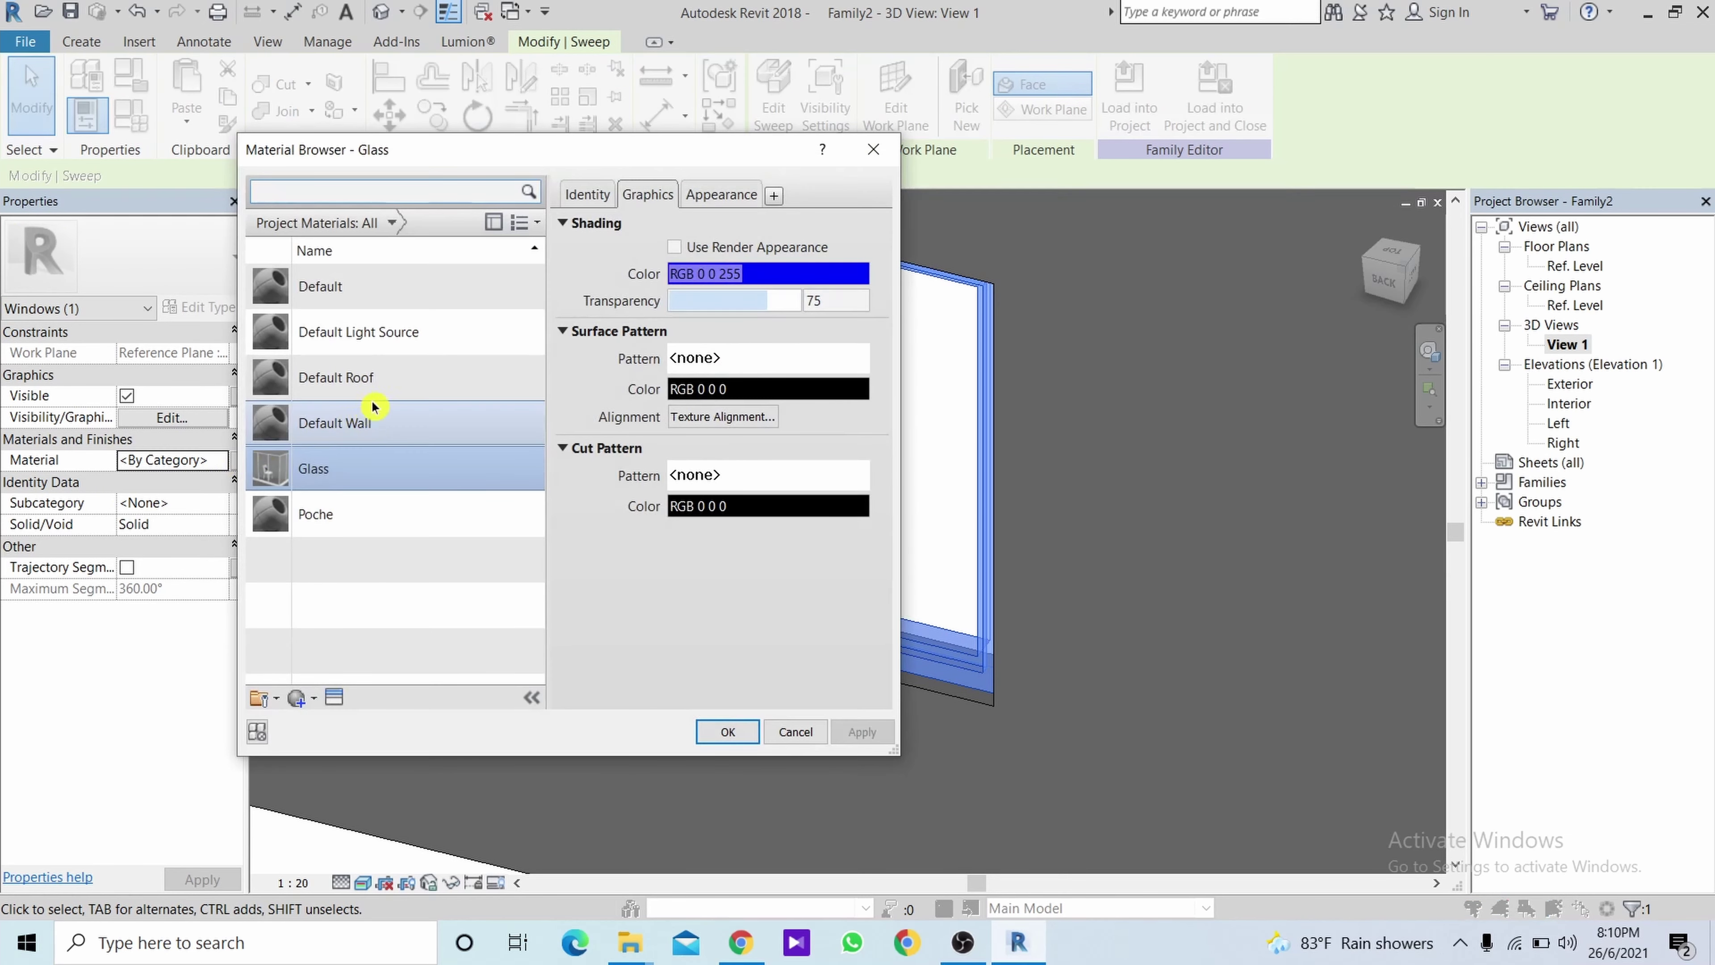
{"action": "left_click", "coordinate": [583, 203]}
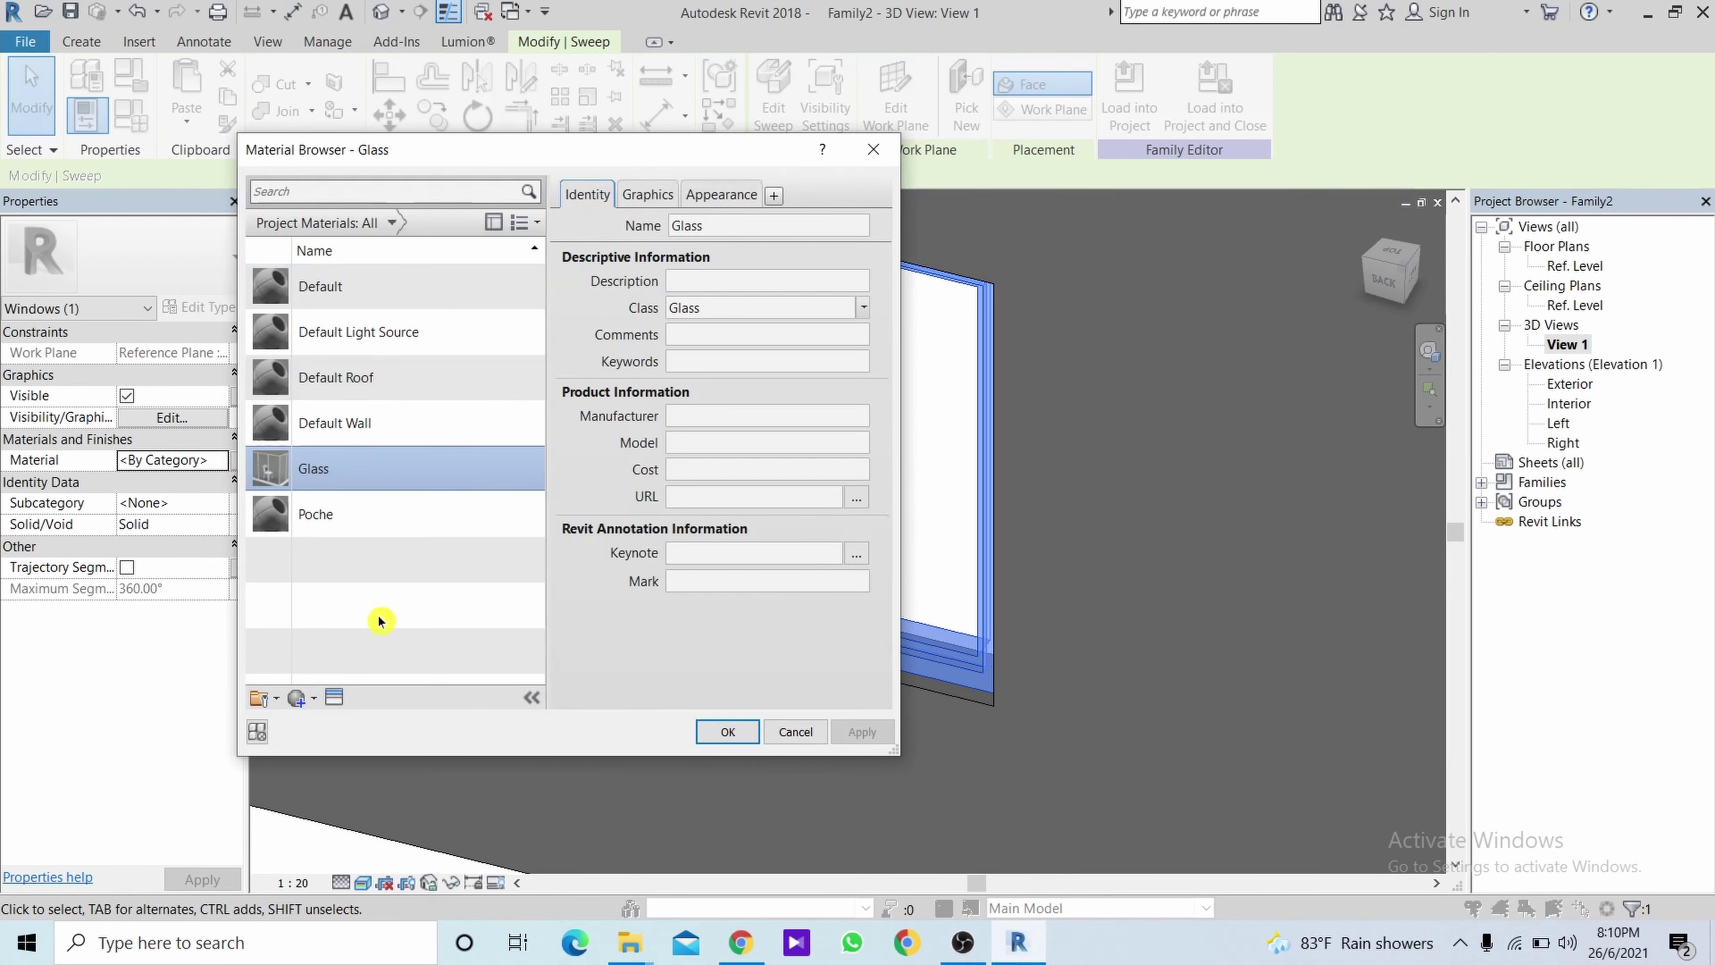
{"action": "left_click", "coordinate": [306, 706]}
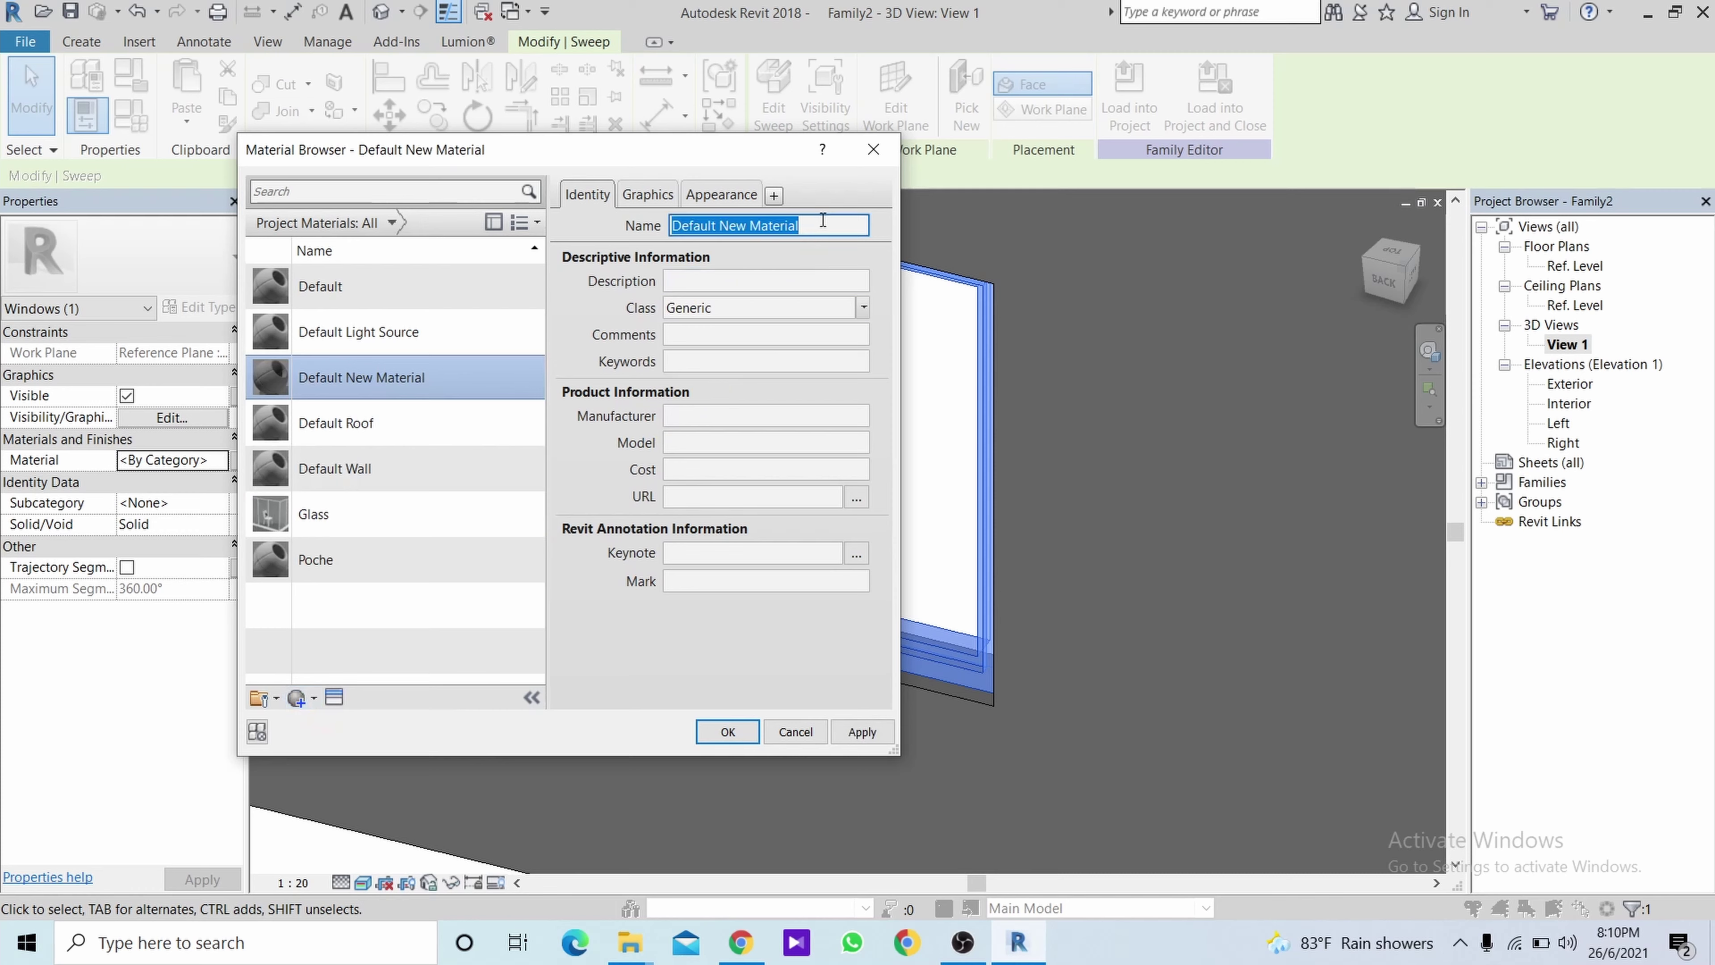
{"action": "type", "text": "wood"}
Give the wood material the Birch - Solid Stained Dark Polished appearance from the Wood library.
{"action": "left_click", "coordinate": [721, 196]}
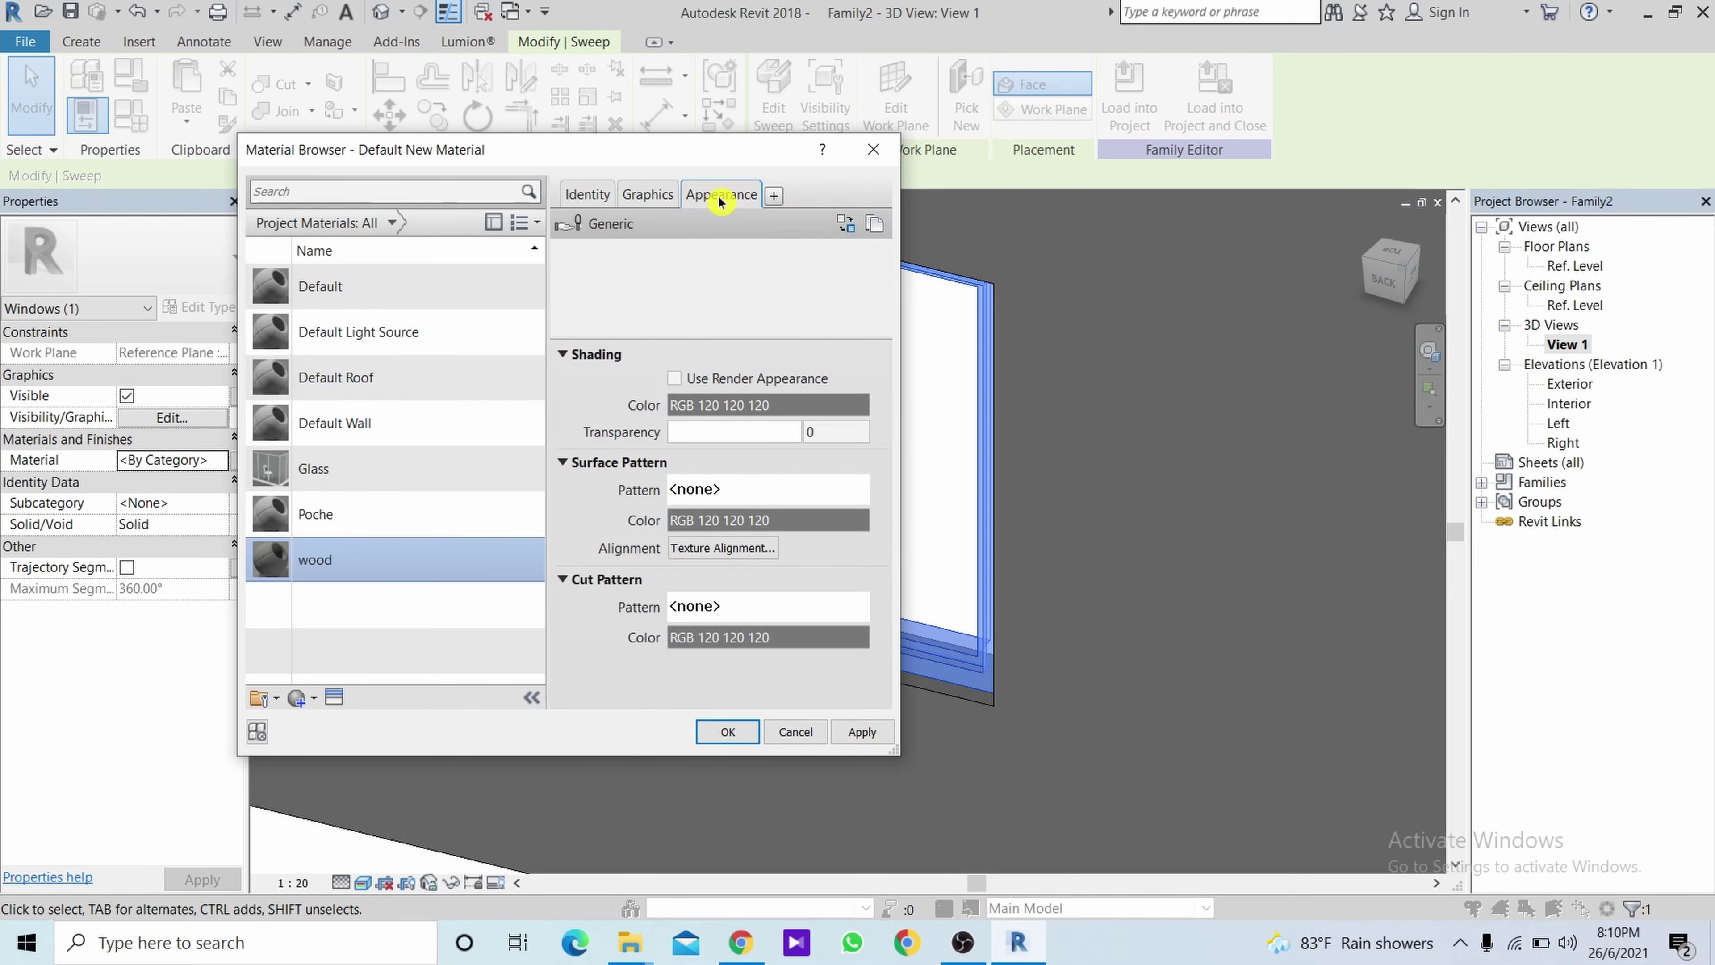
{"action": "left_click", "coordinate": [335, 698]}
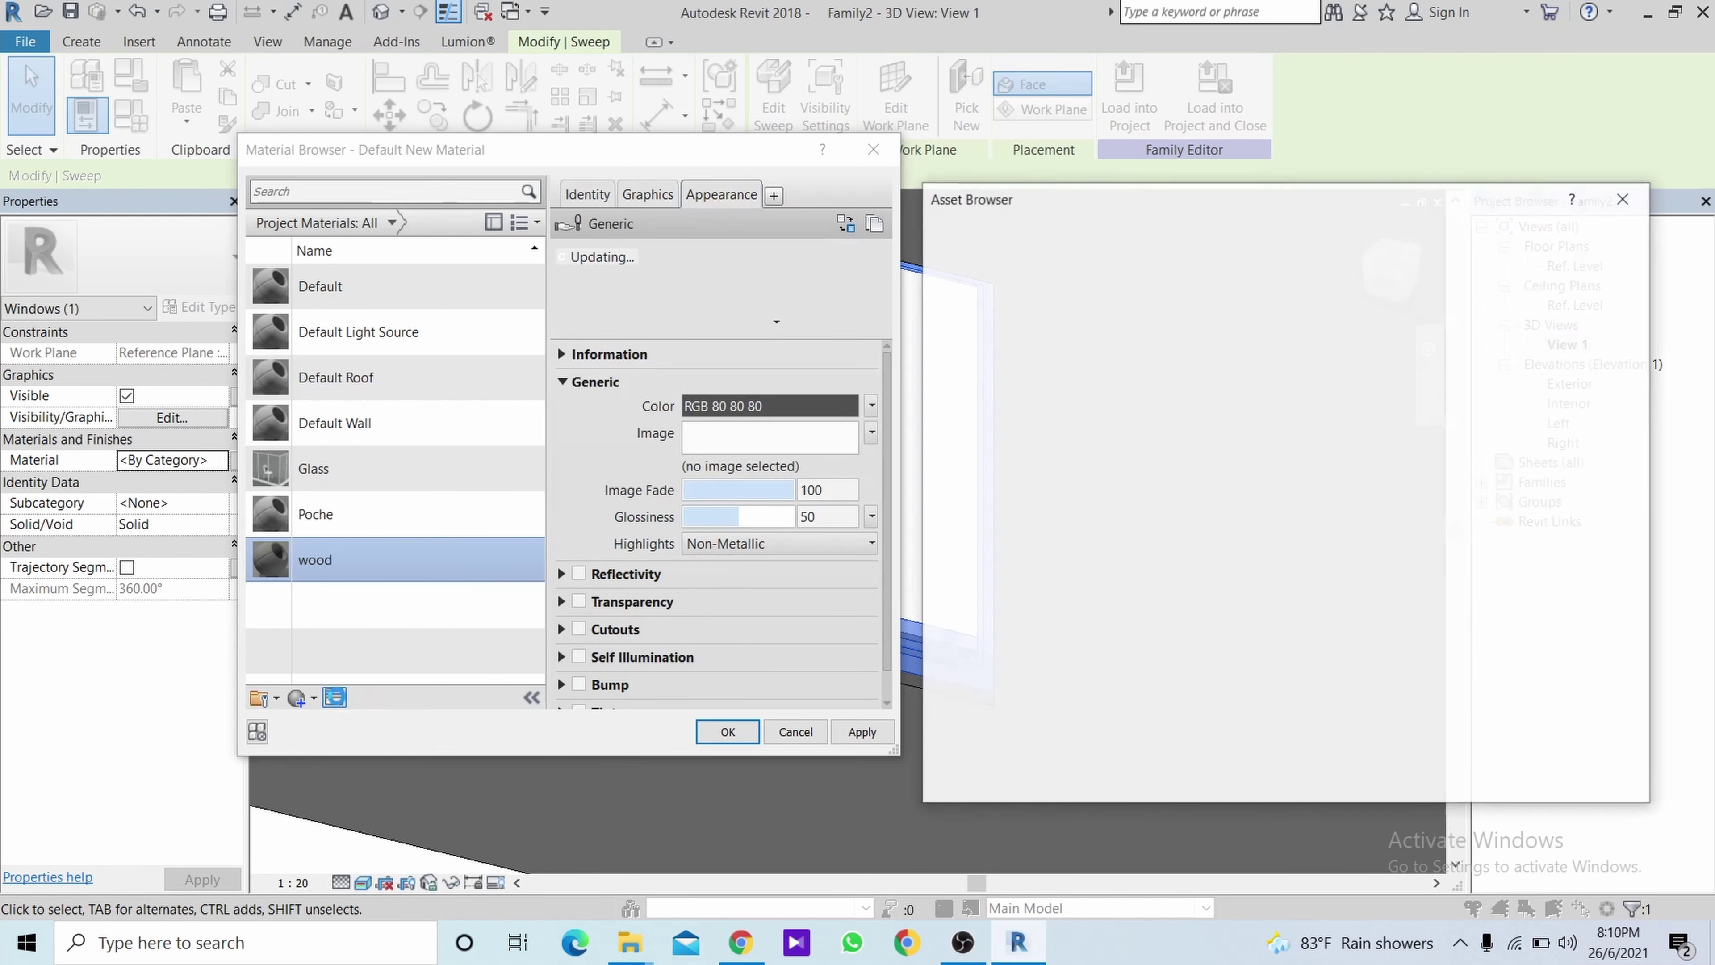
{"action": "left_click", "coordinate": [928, 349]}
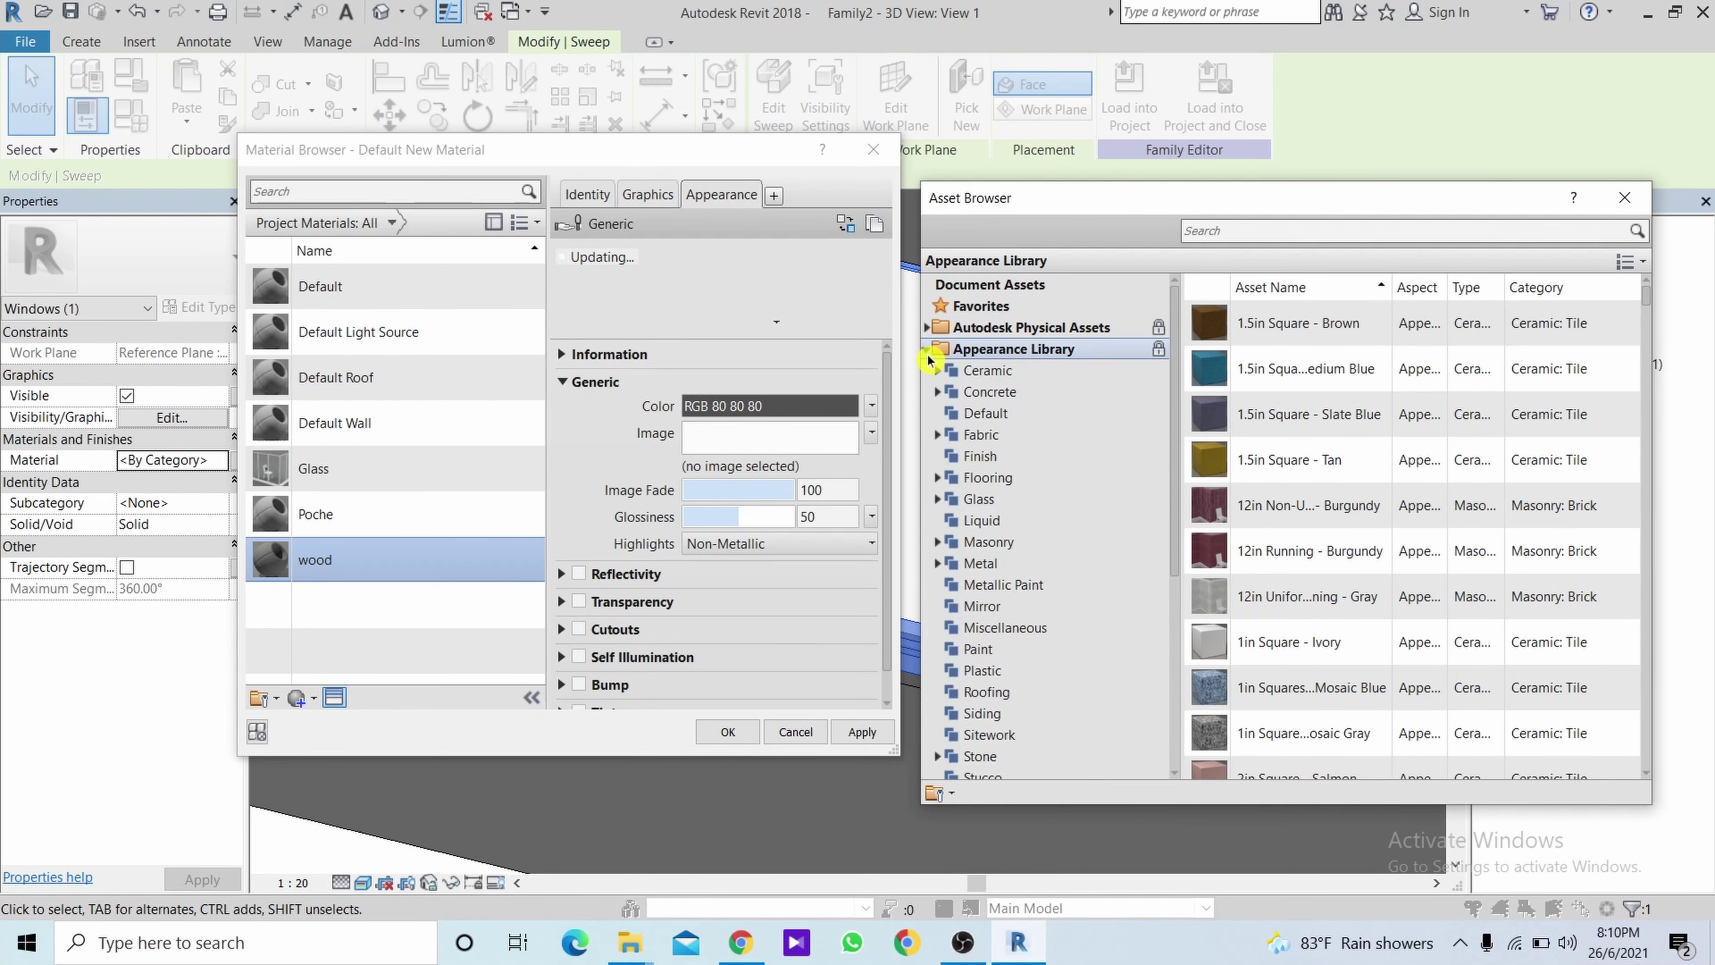
{"action": "scroll", "coordinate": [1046, 595], "scroll_direction": "down", "scroll_amount": 4}
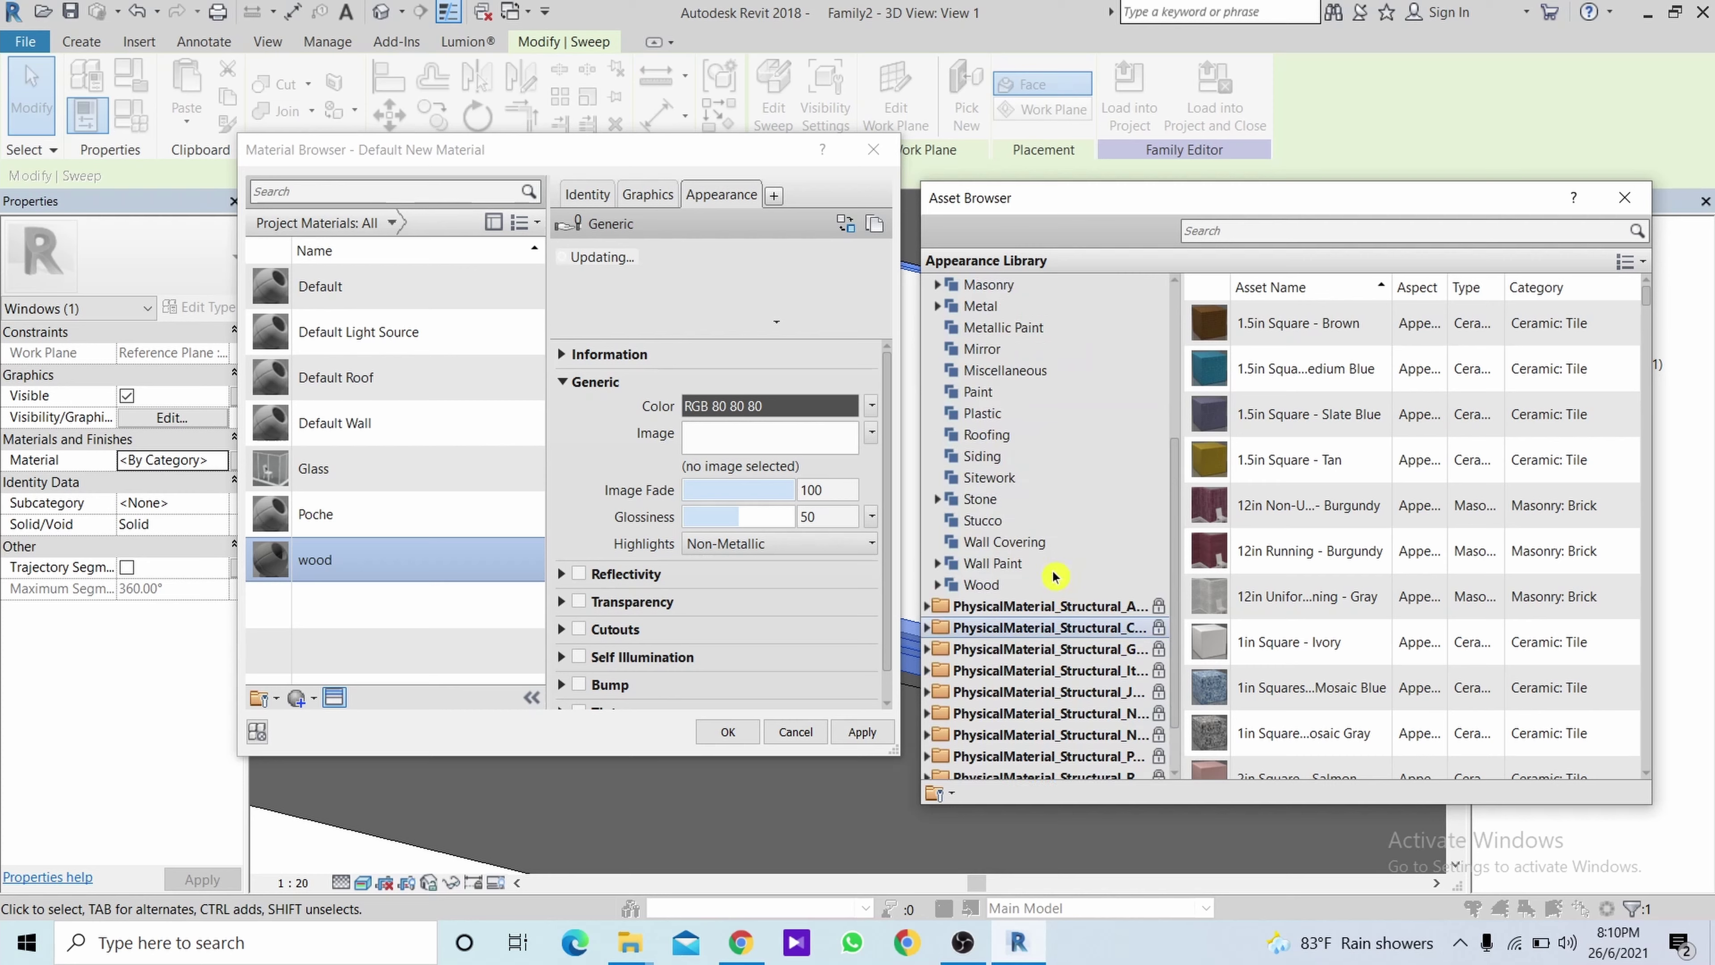
{"action": "left_click", "coordinate": [1054, 579]}
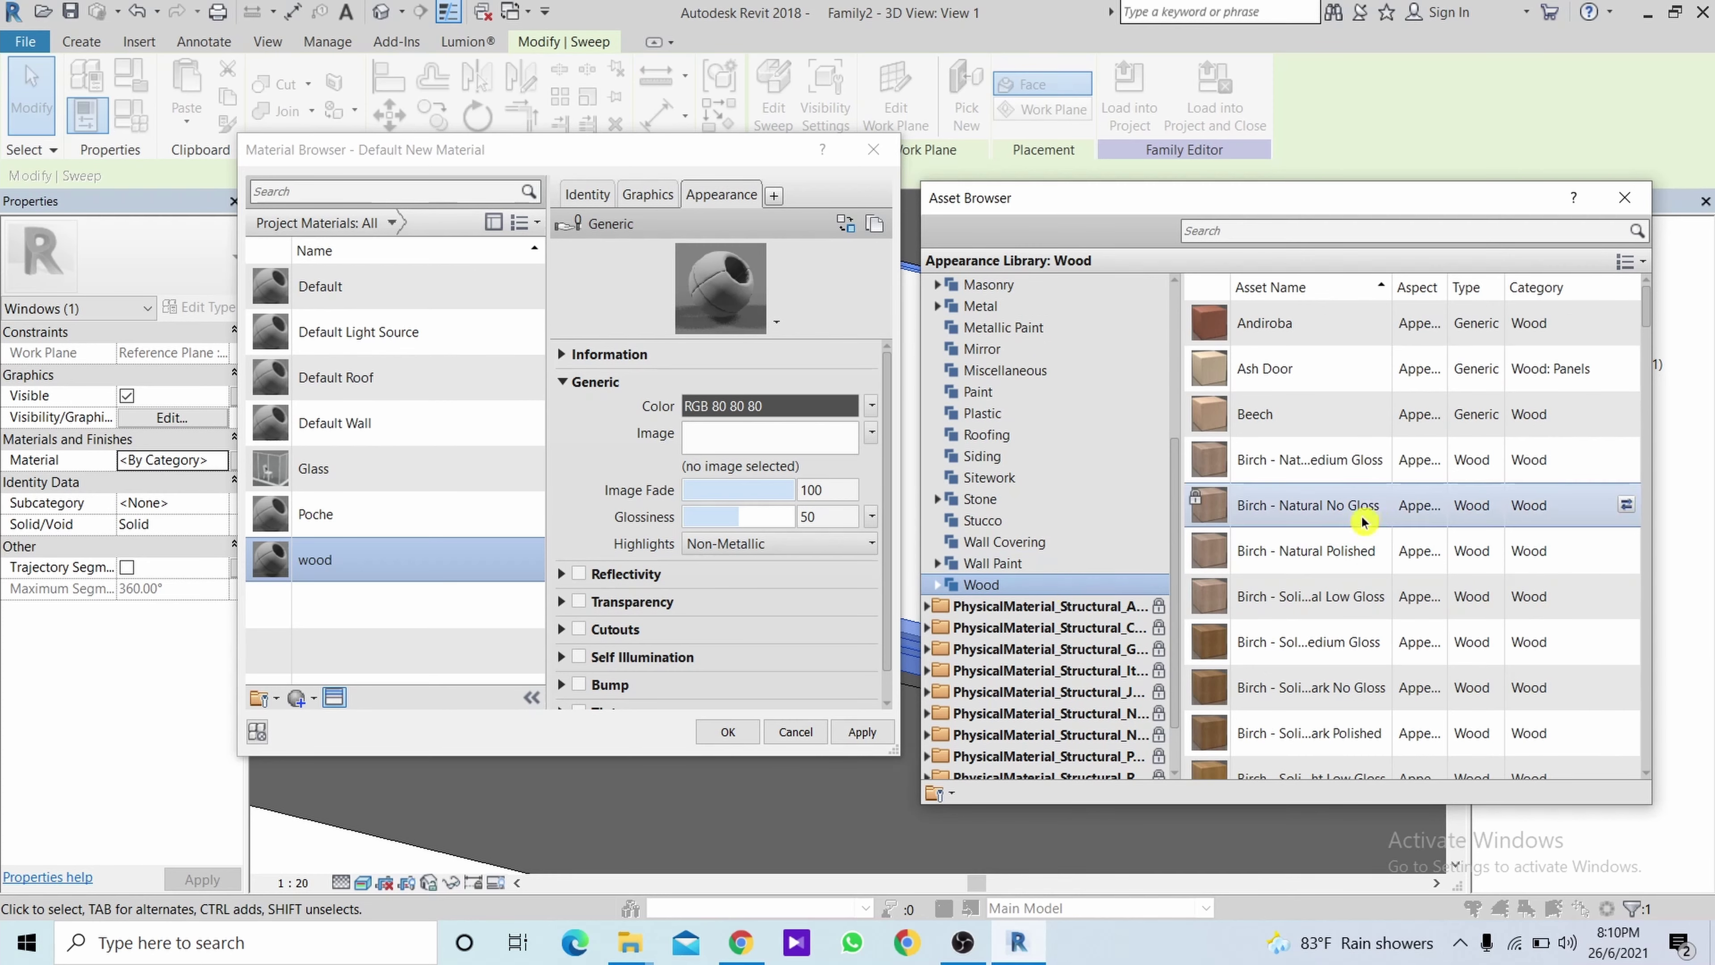
{"action": "scroll", "coordinate": [1503, 592], "scroll_direction": "down", "scroll_amount": 2}
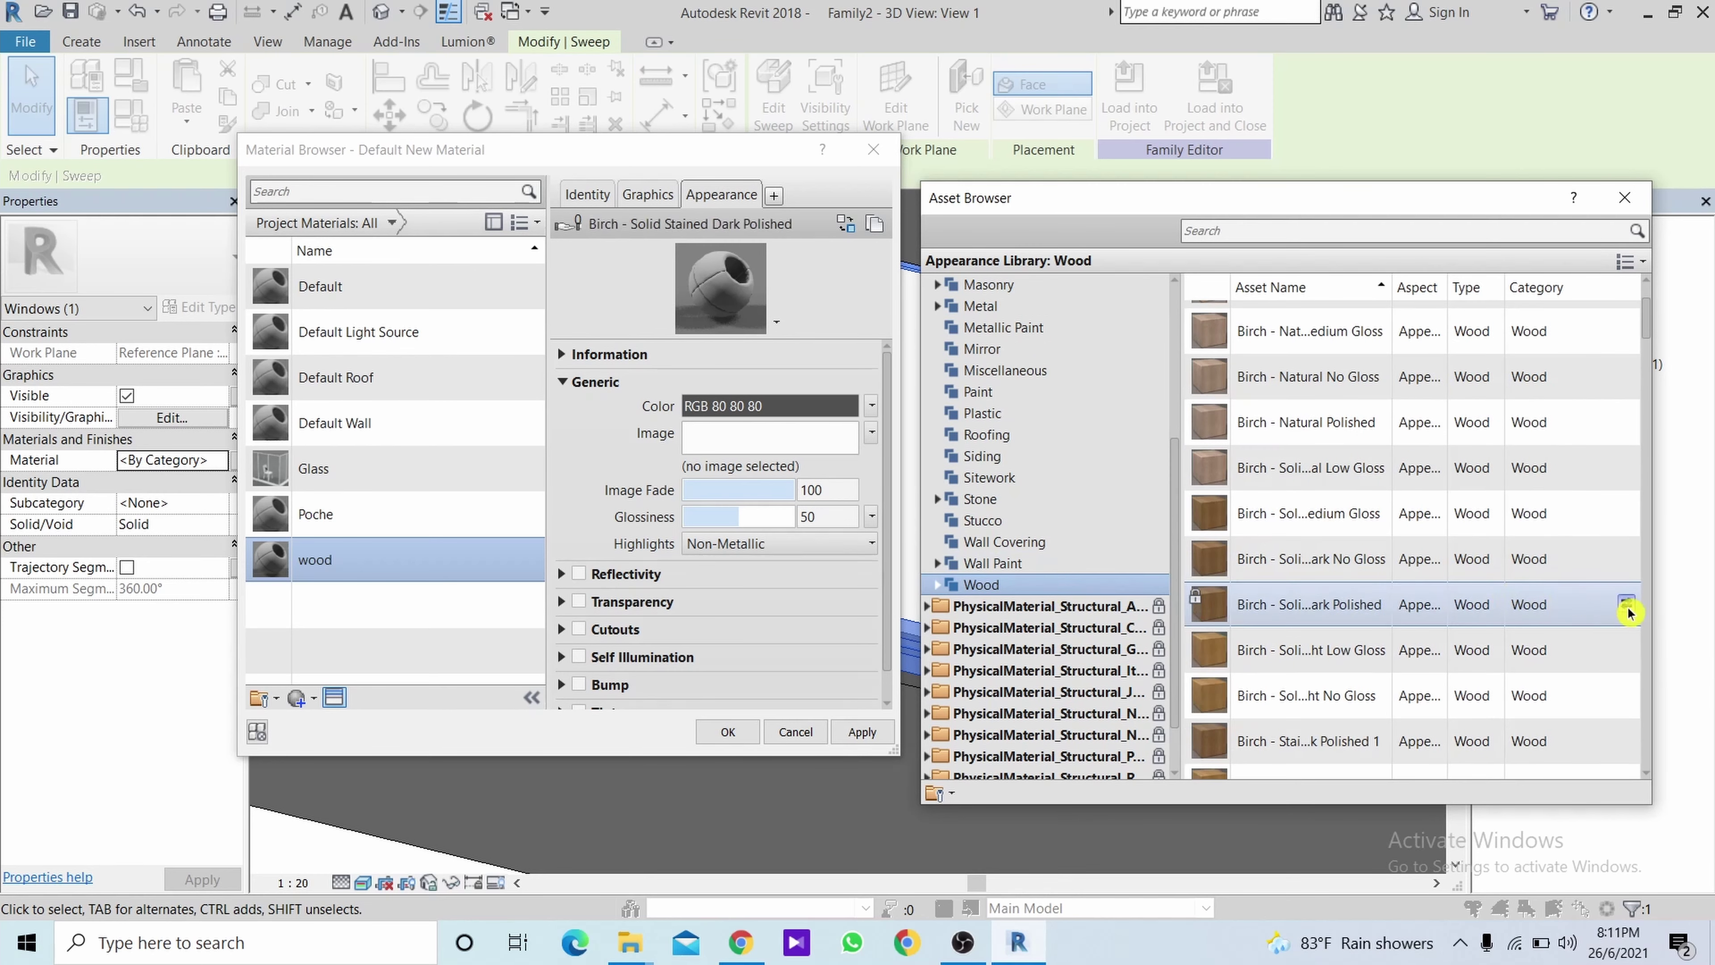
{"action": "left_click", "coordinate": [1625, 198]}
{"action": "left_click", "coordinate": [849, 738]}
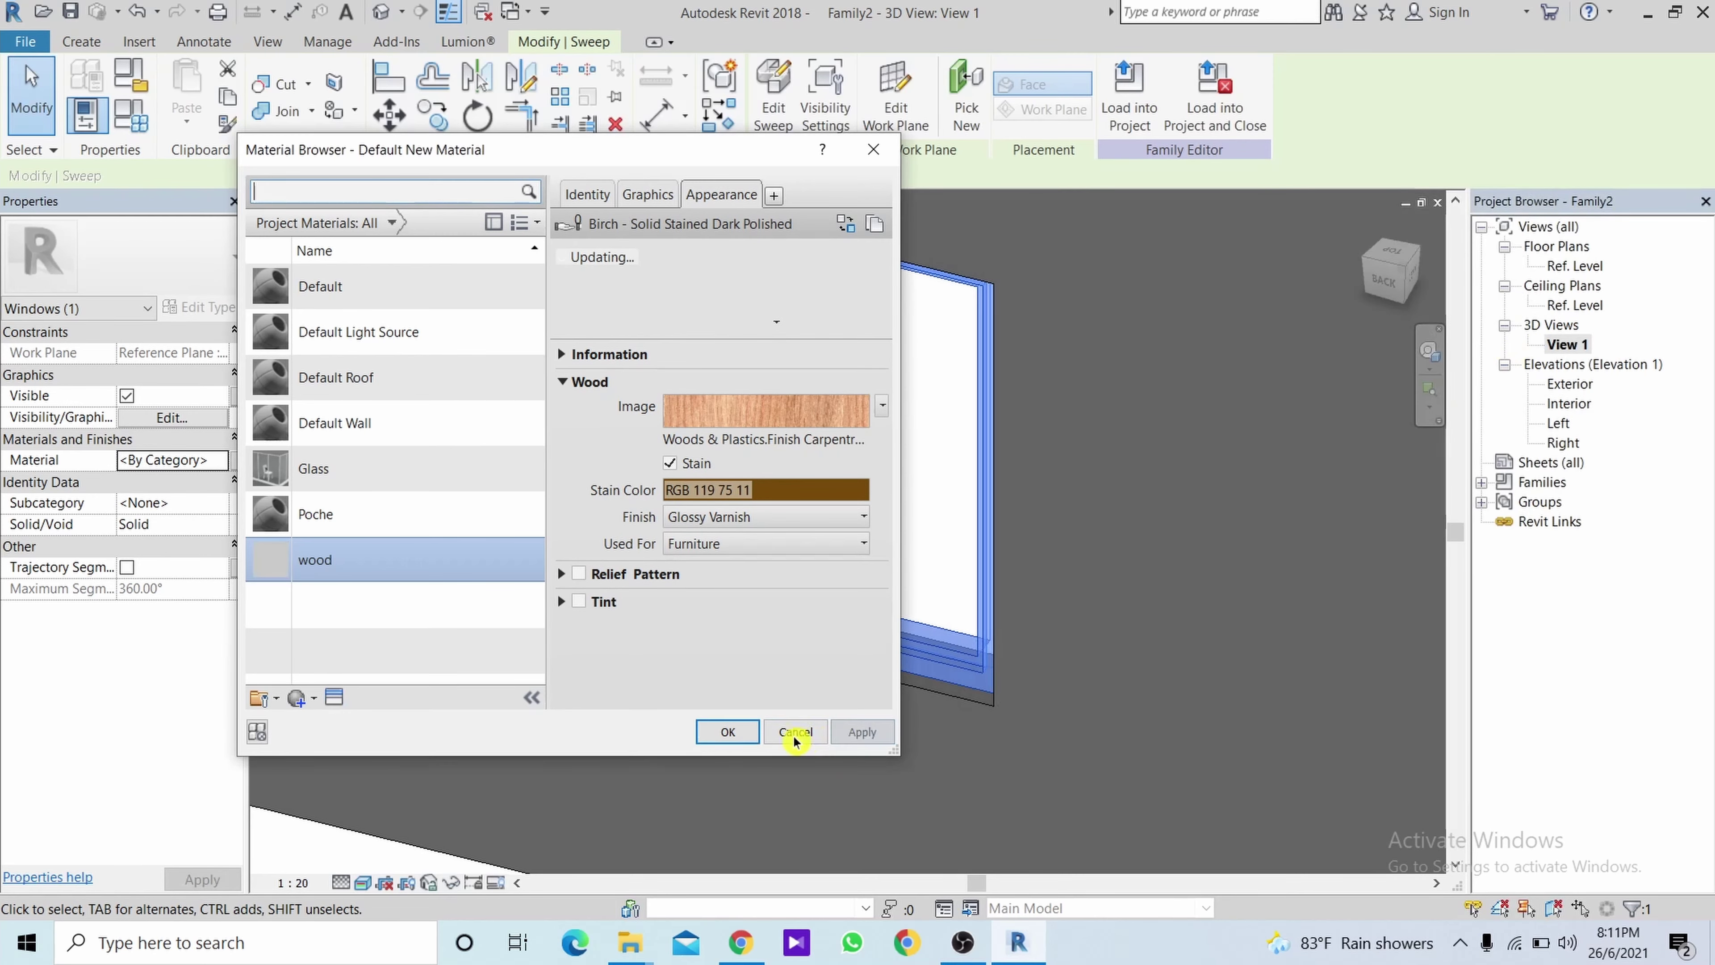
{"action": "left_click", "coordinate": [720, 741]}
Reselect the frame sweep and assign it the wood material.
{"action": "left_click", "coordinate": [1149, 670]}
{"action": "left_click", "coordinate": [977, 638]}
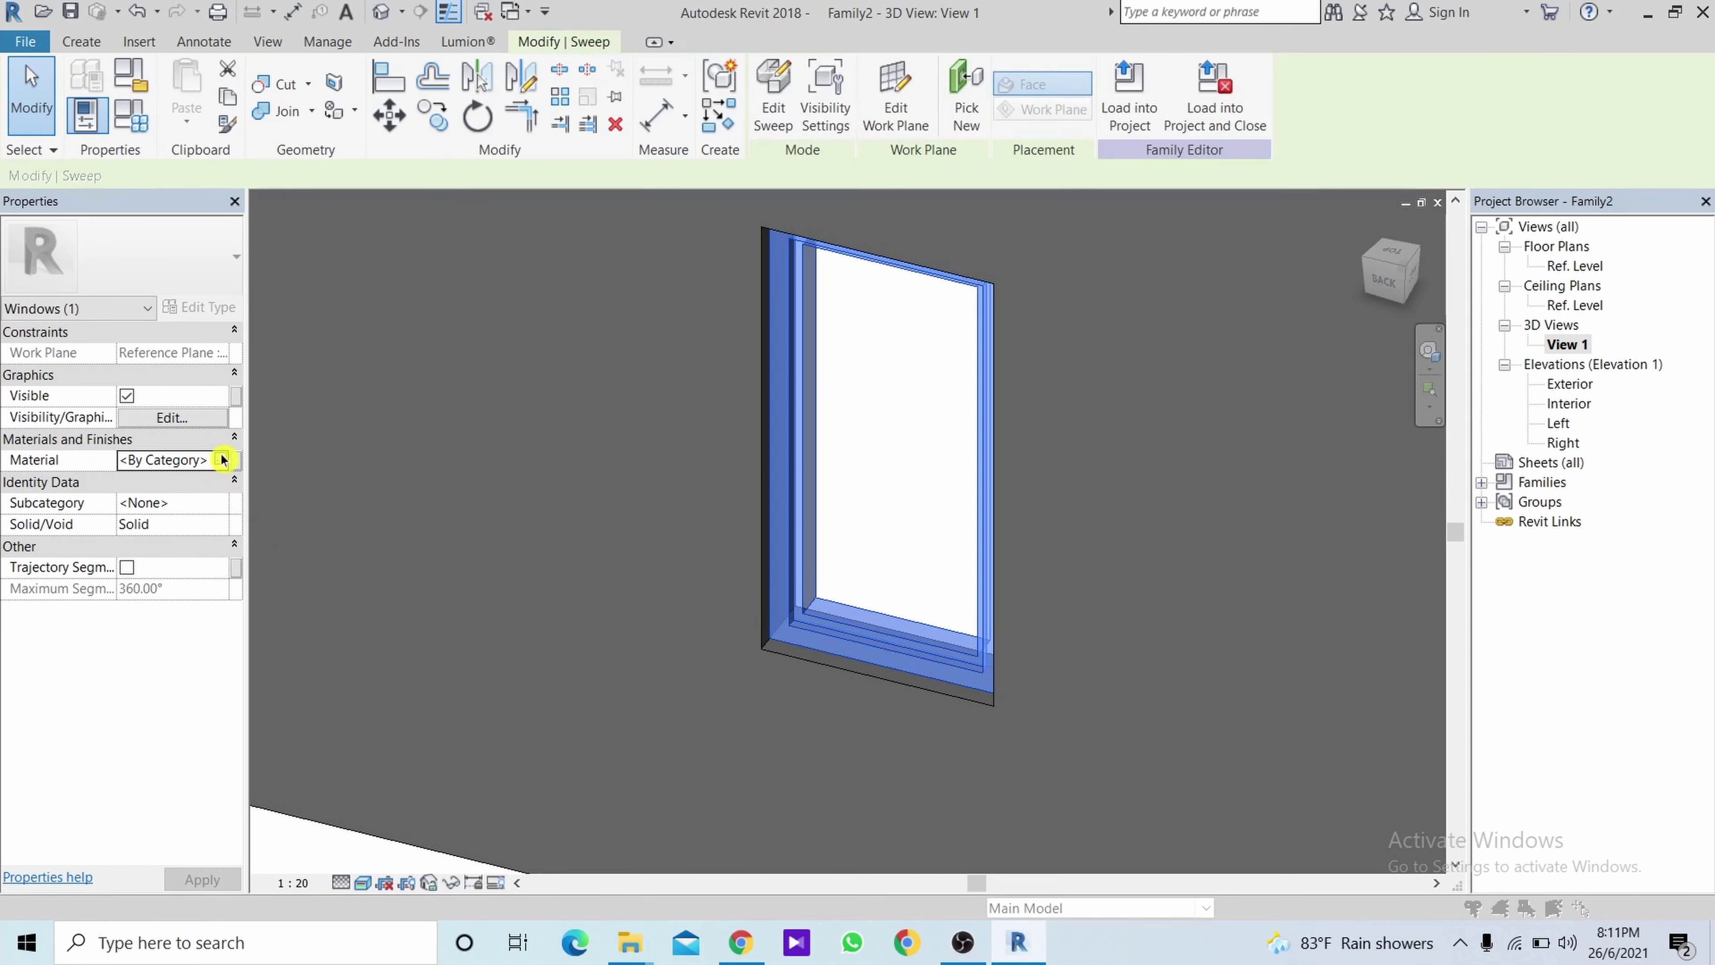
{"action": "left_click", "coordinate": [222, 460]}
{"action": "double_click", "coordinate": [337, 555]}
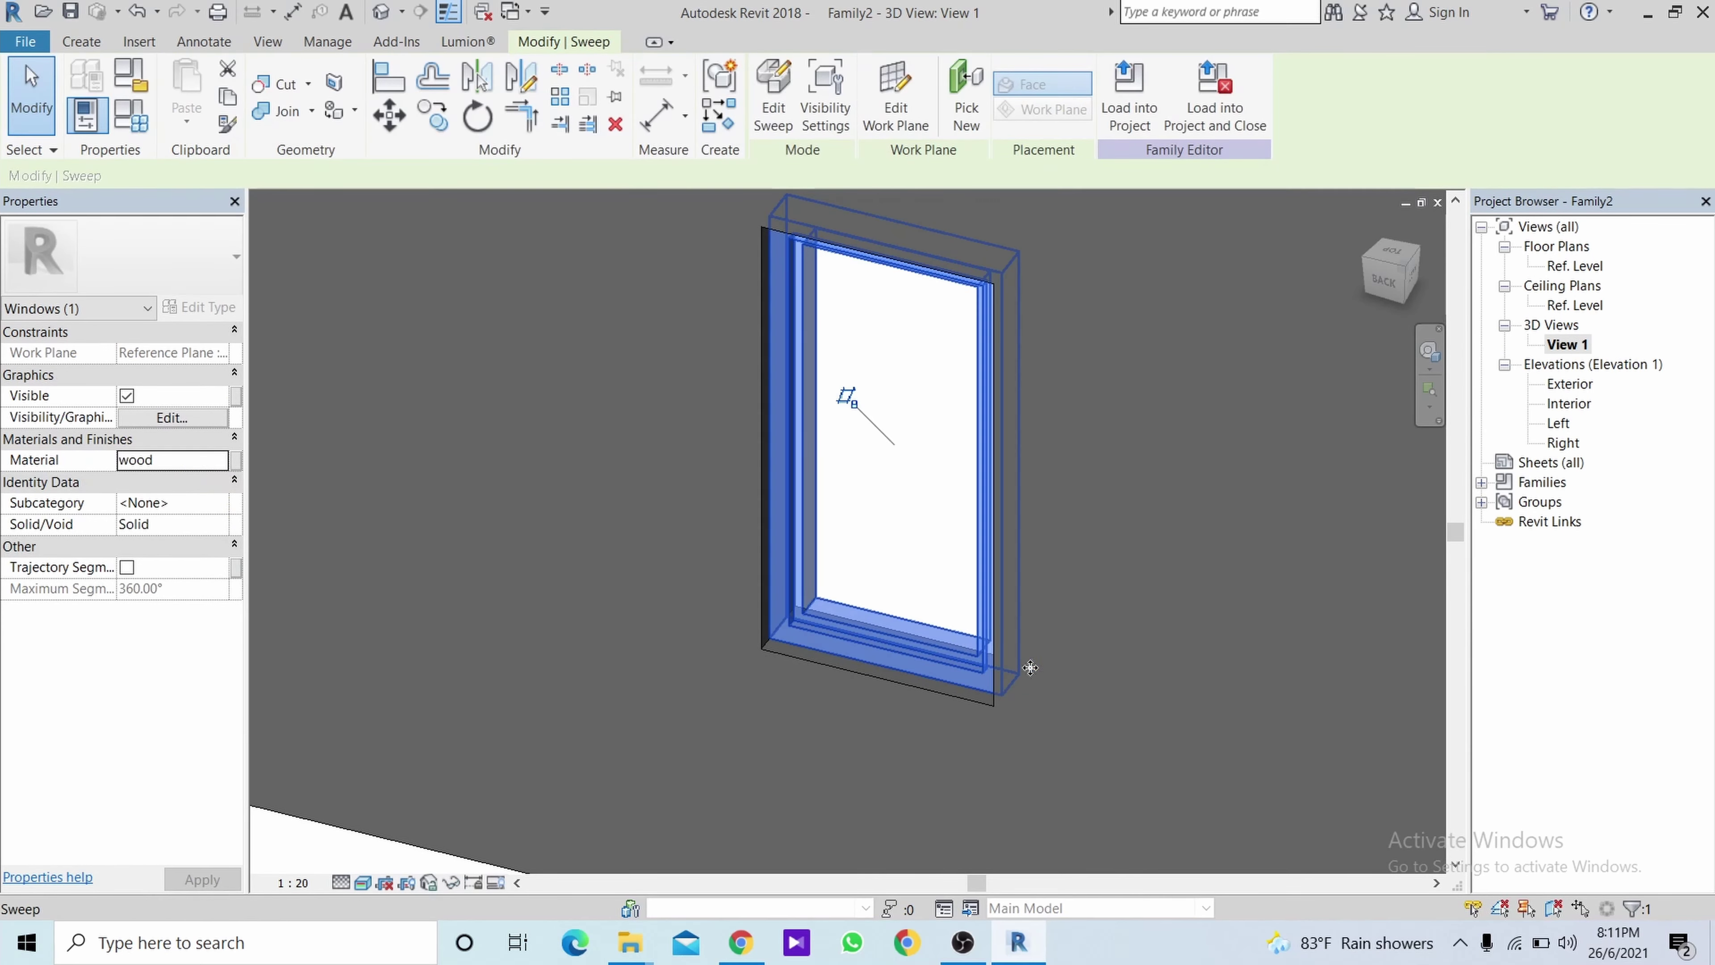
Open the Exterior elevation, zoom in on the wood-framed window, and start a second sweep.
{"action": "left_click", "coordinate": [1186, 716]}
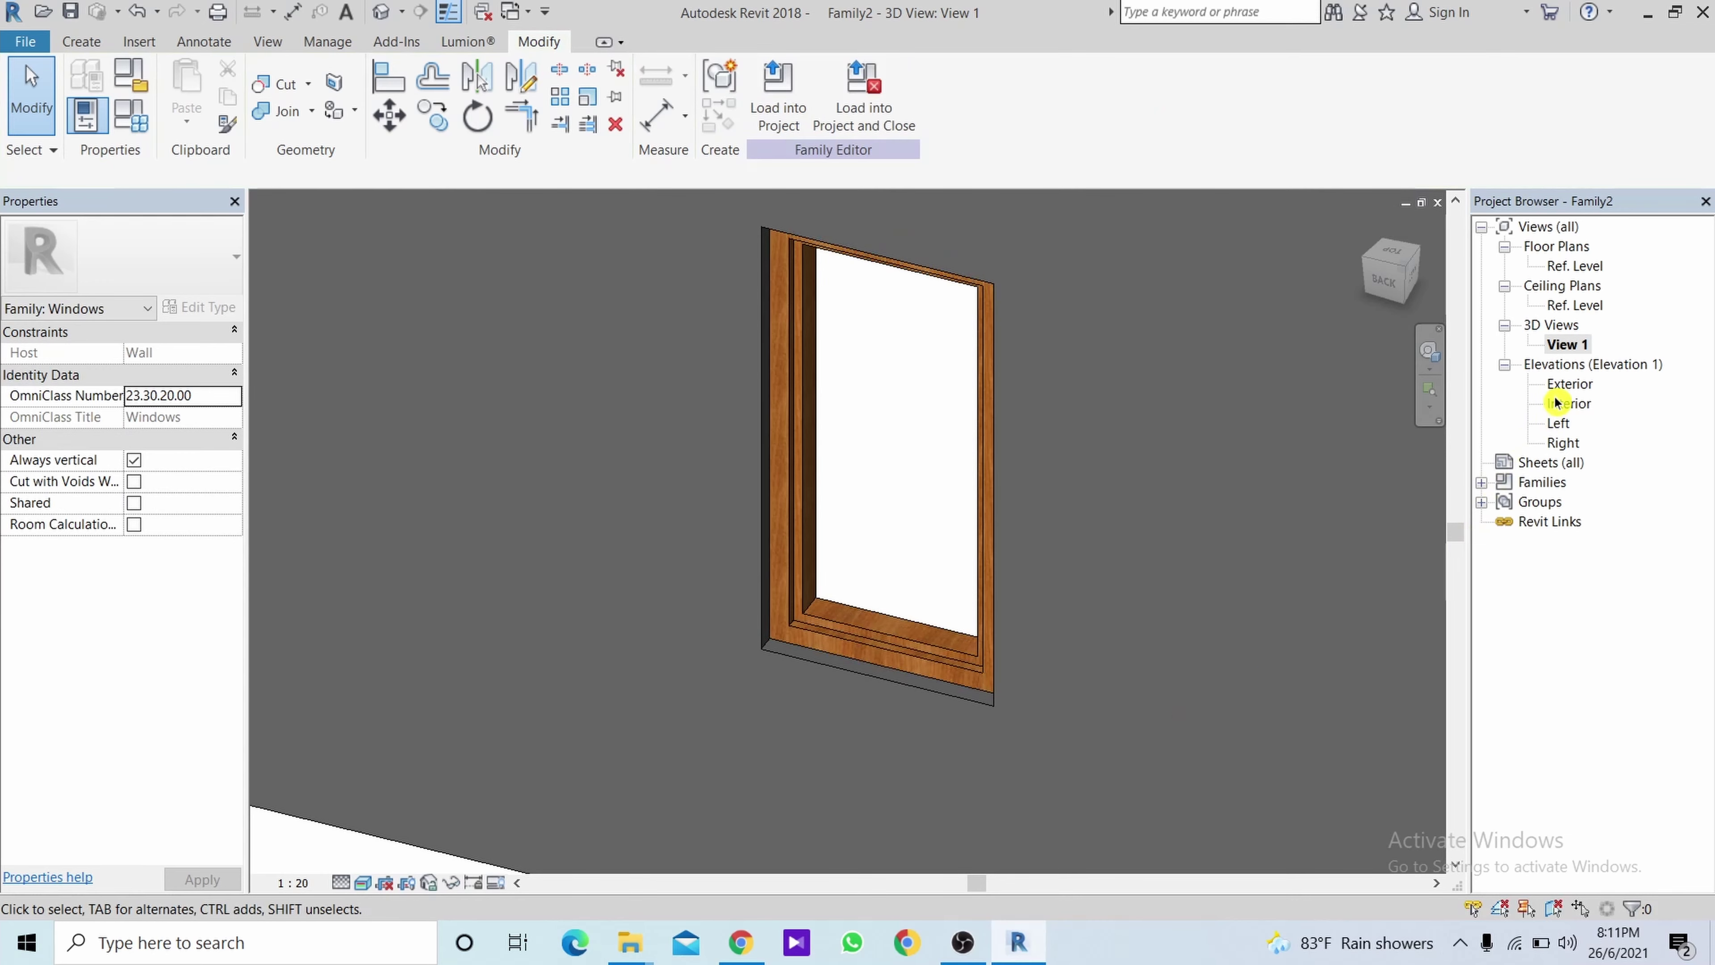
{"action": "double_click", "coordinate": [1567, 387]}
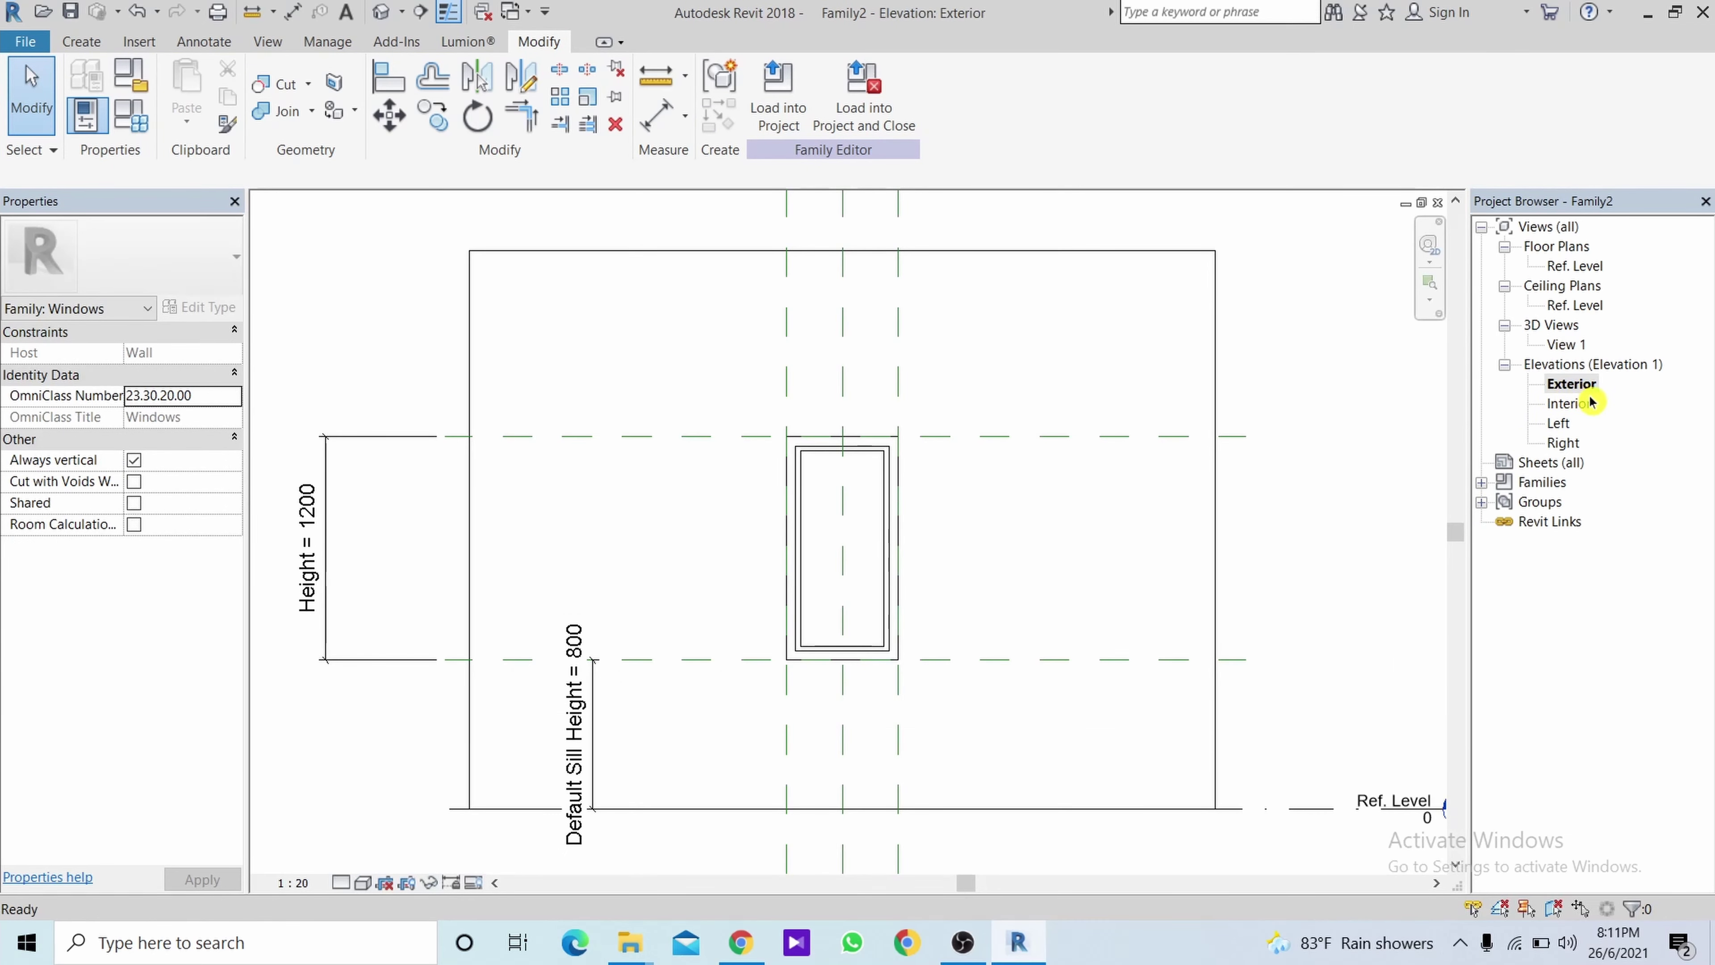
{"action": "scroll", "coordinate": [825, 559], "scroll_direction": "up", "scroll_amount": 2}
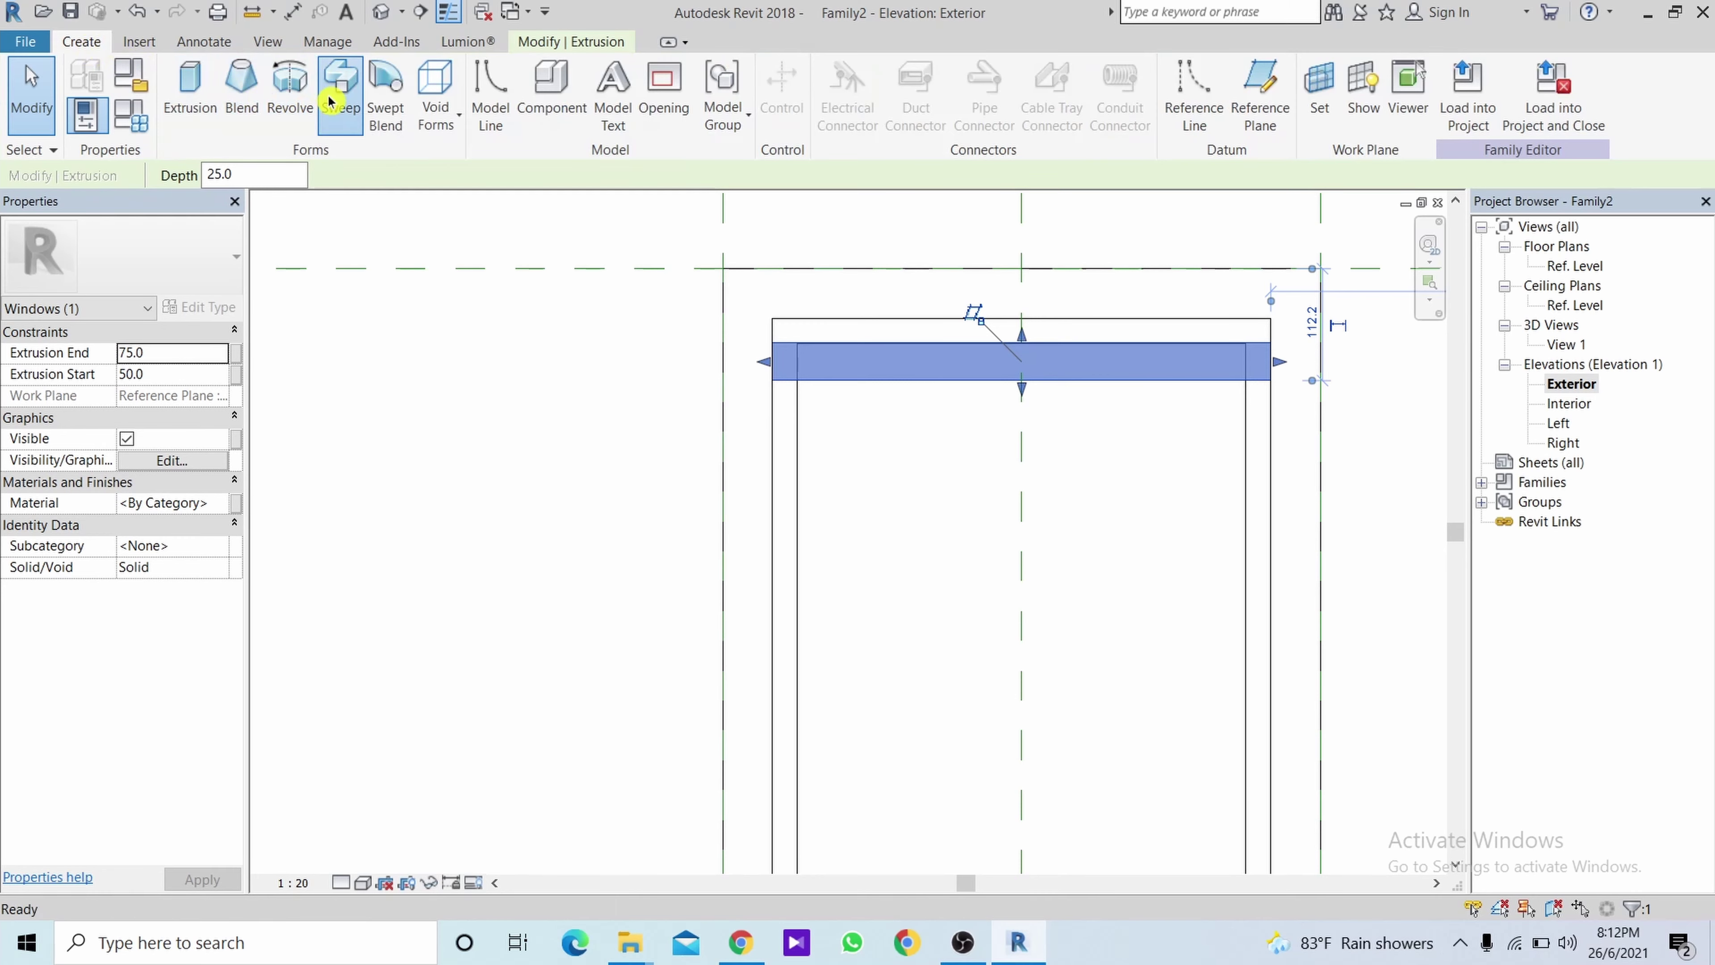
{"action": "left_click", "coordinate": [338, 95]}
Sketch the sweep path as a horizontal line from the frame's left edge to its right edge.
{"action": "left_click", "coordinate": [976, 83]}
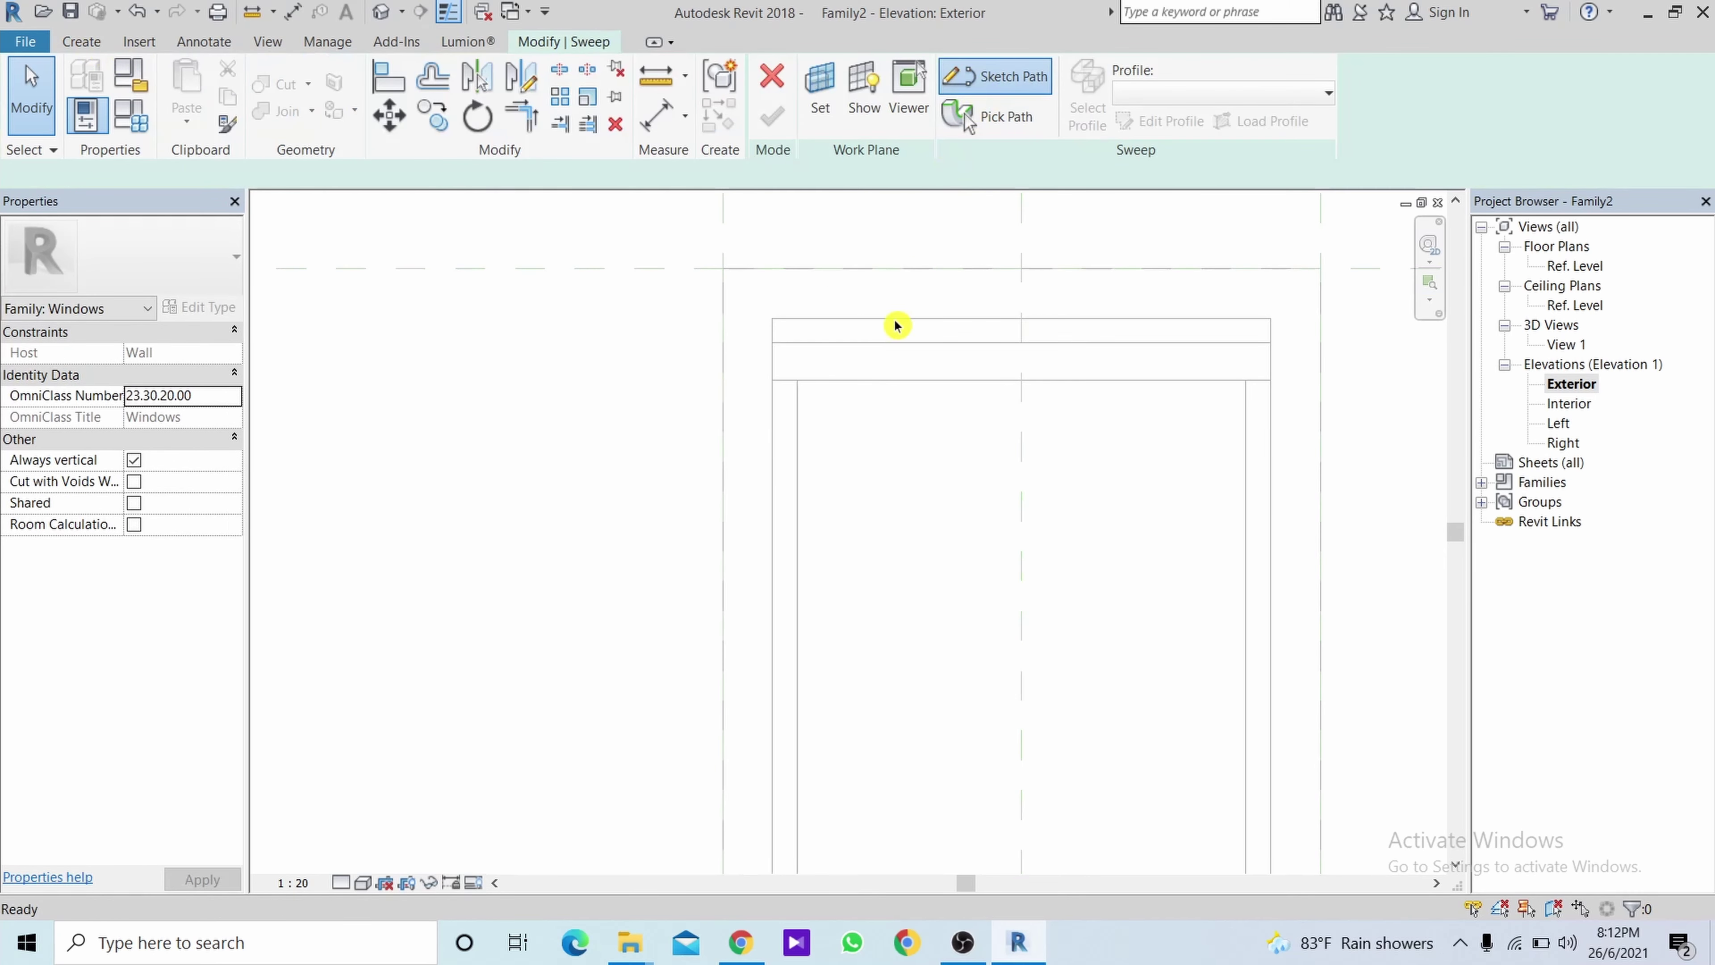
{"action": "left_click", "coordinate": [774, 435]}
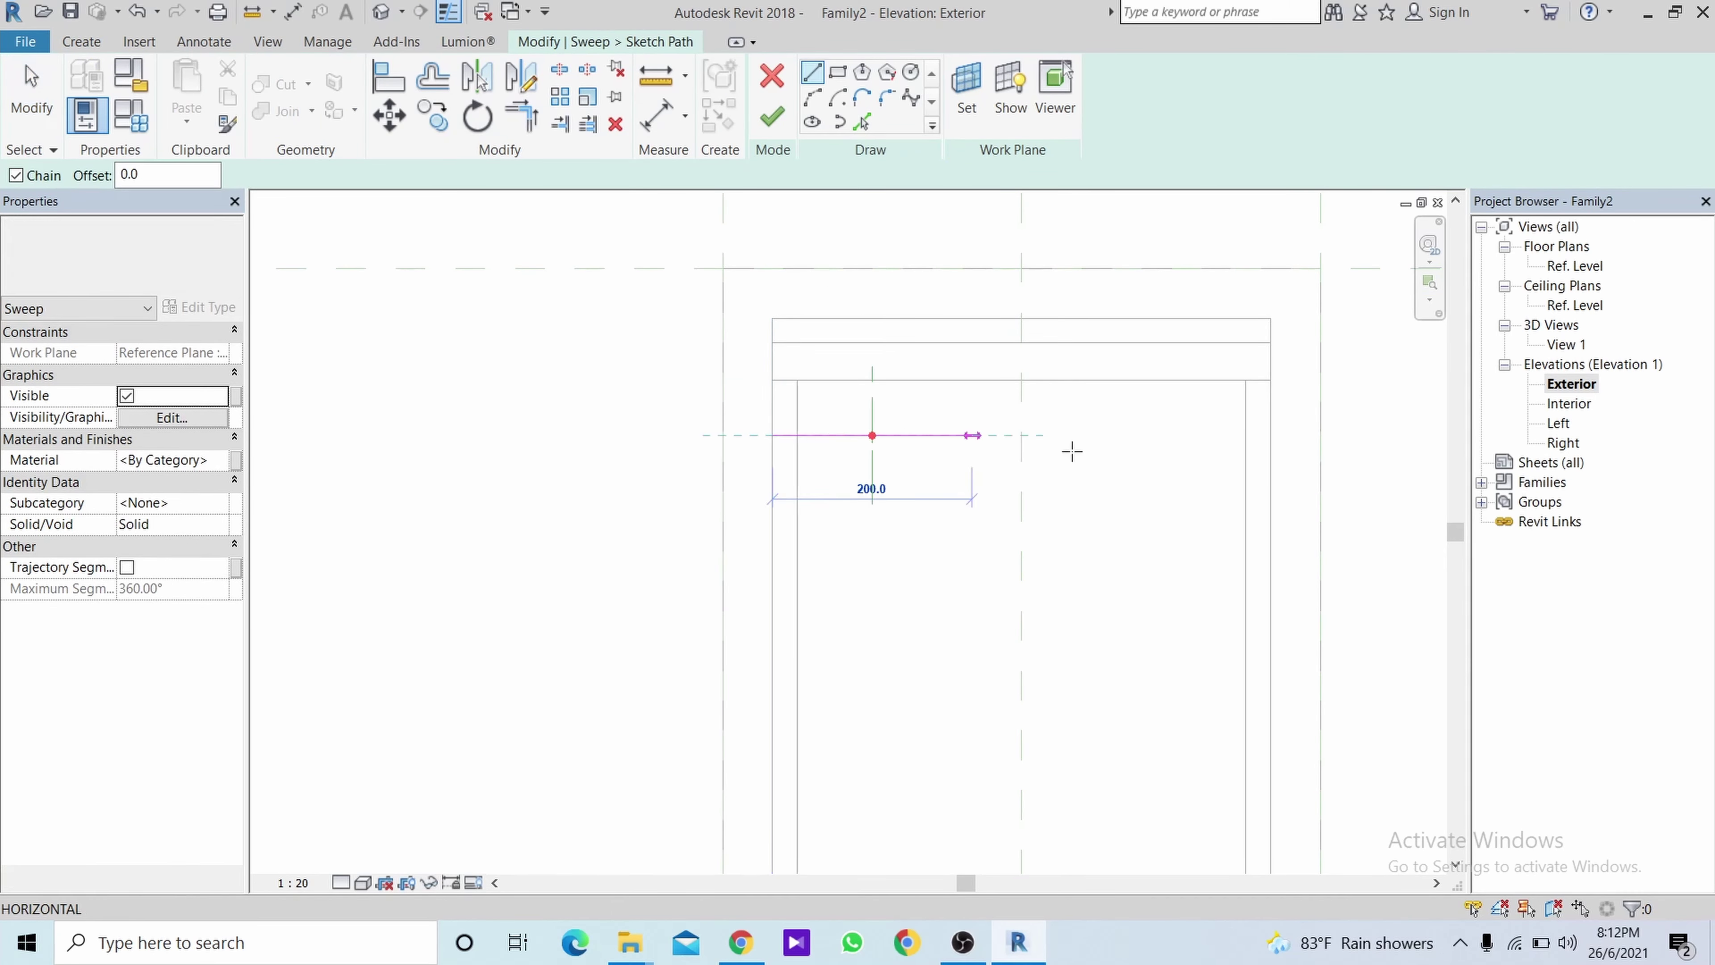
{"action": "left_click", "coordinate": [1271, 435]}
{"action": "key", "text": "Escape"}
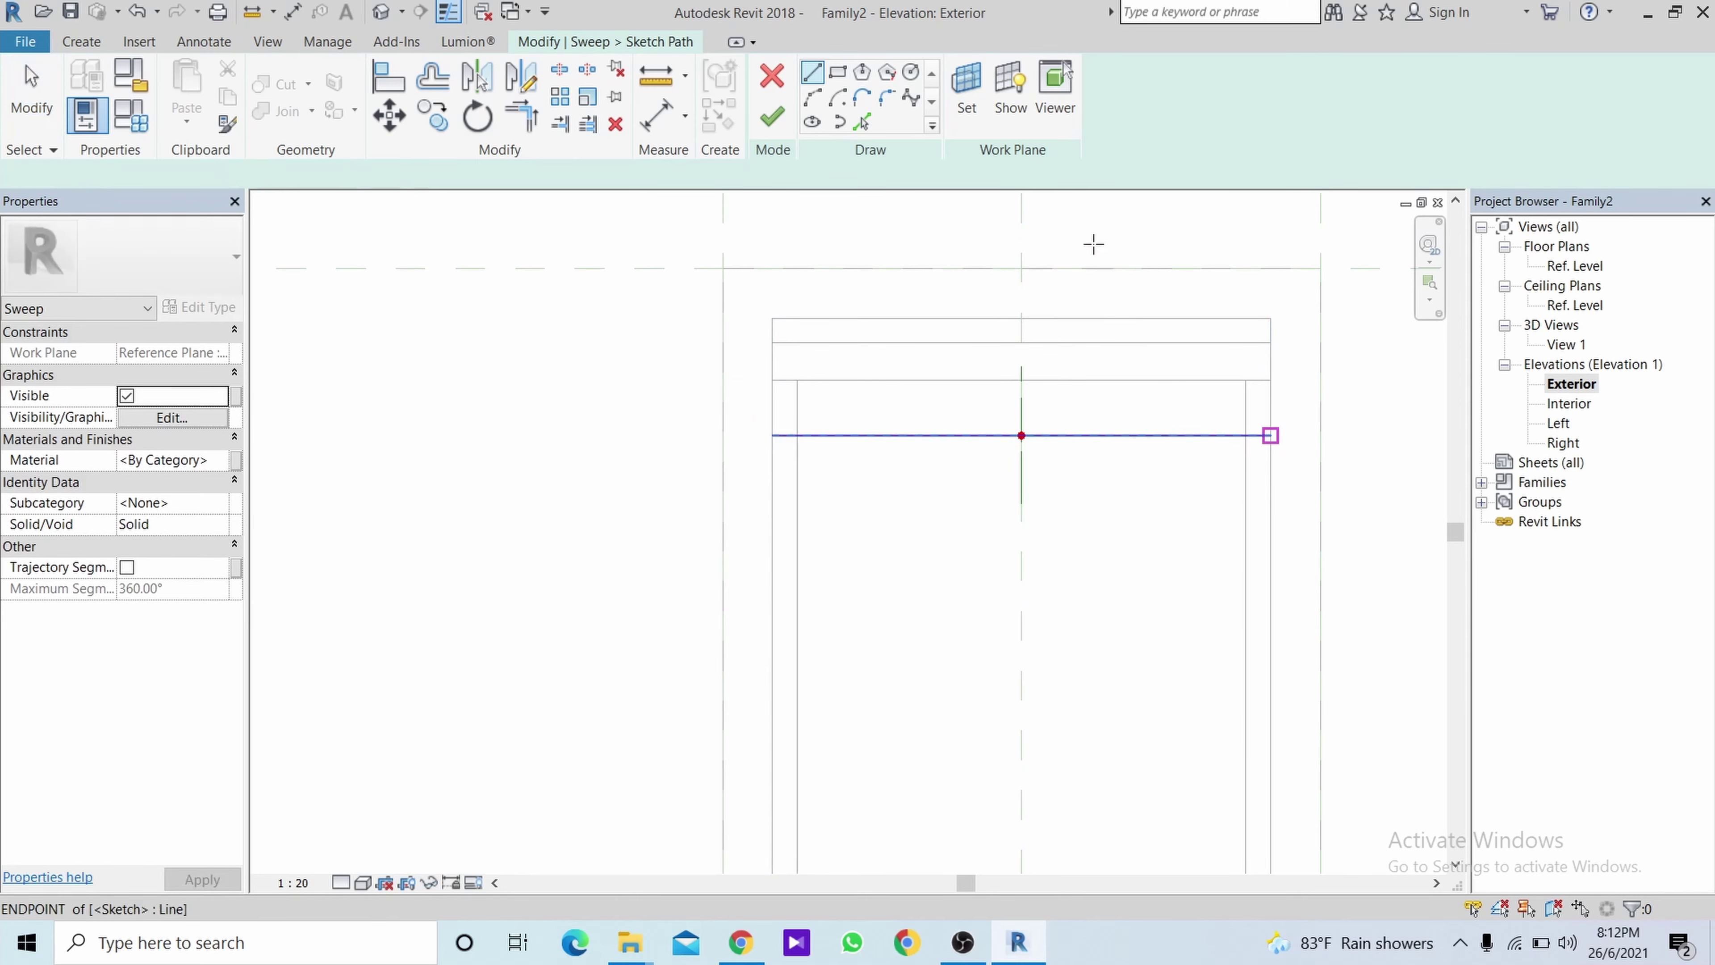
{"action": "left_click", "coordinate": [772, 116]}
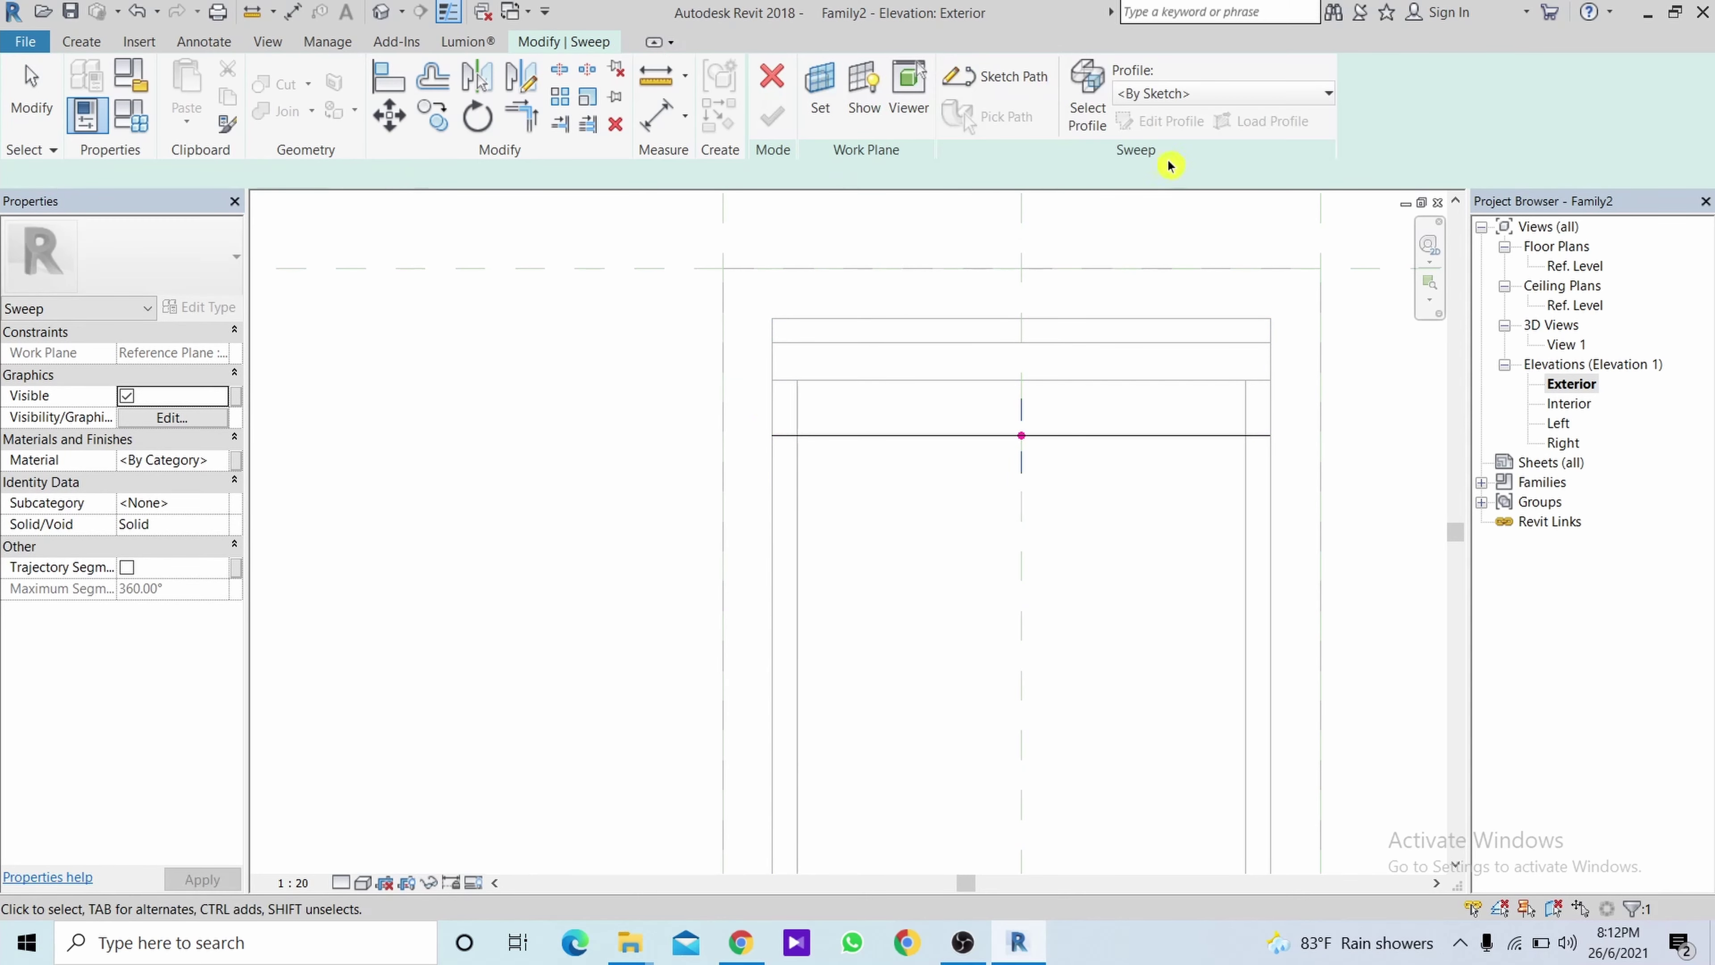
In the Left elevation, draw the profile's 45° slanted edge and a 20-unit vertical edge.
{"action": "left_click", "coordinate": [1161, 121]}
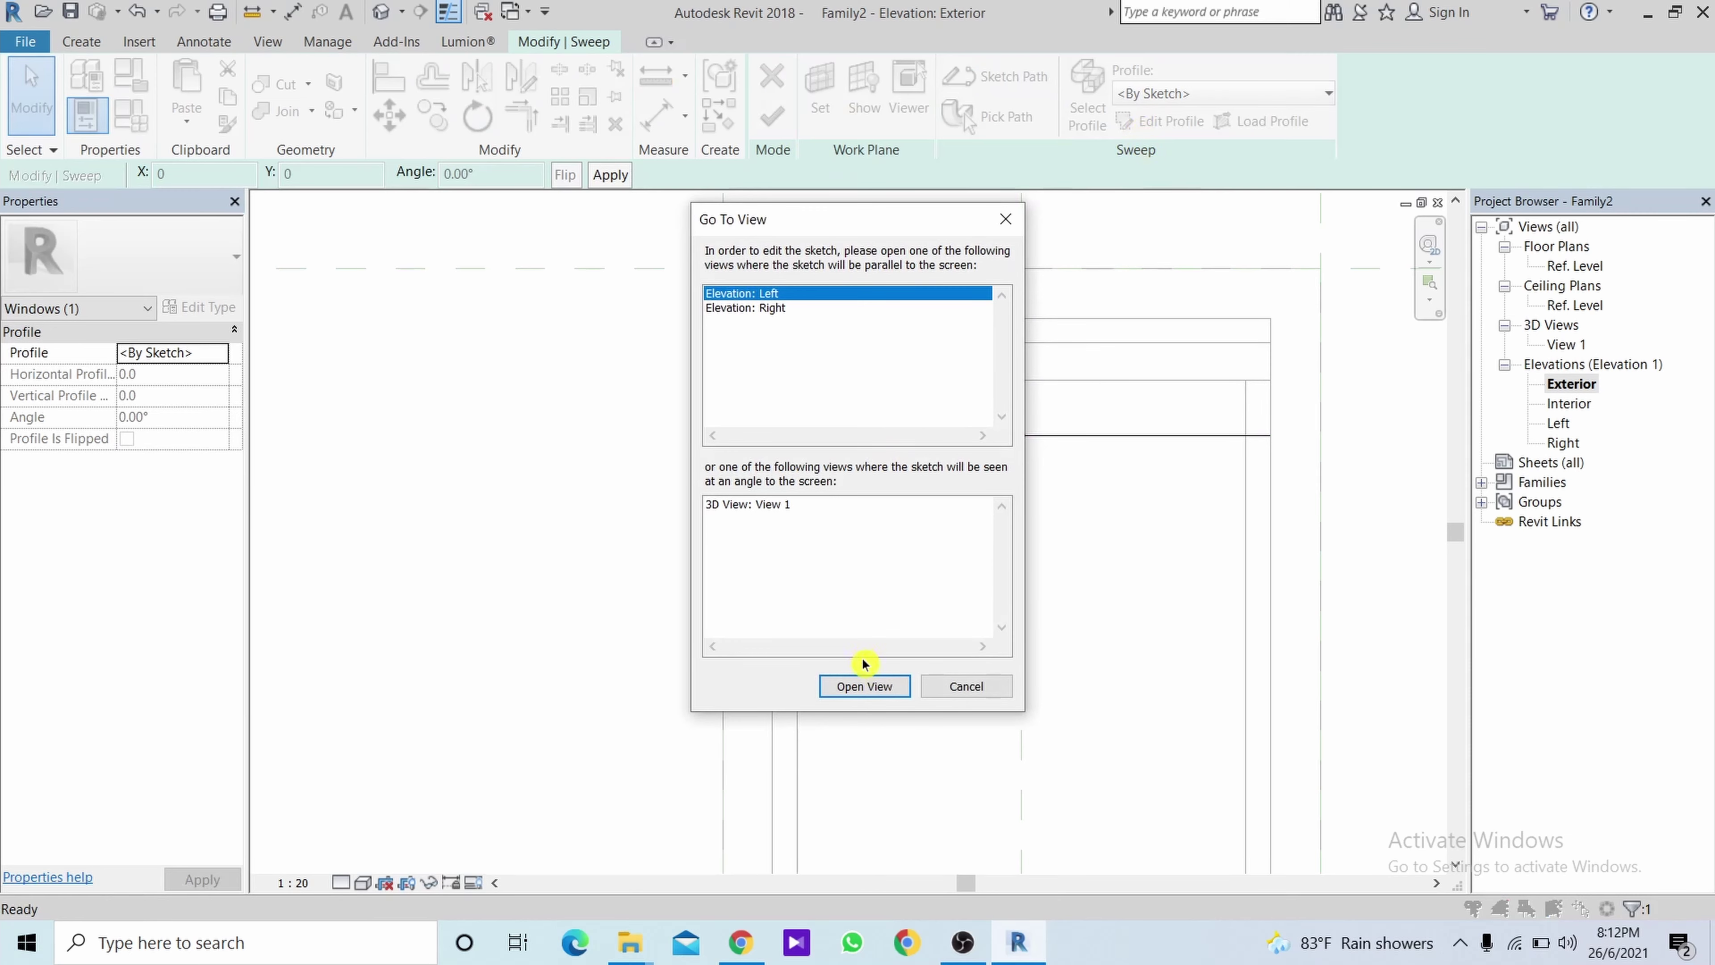
{"action": "left_click", "coordinate": [869, 687]}
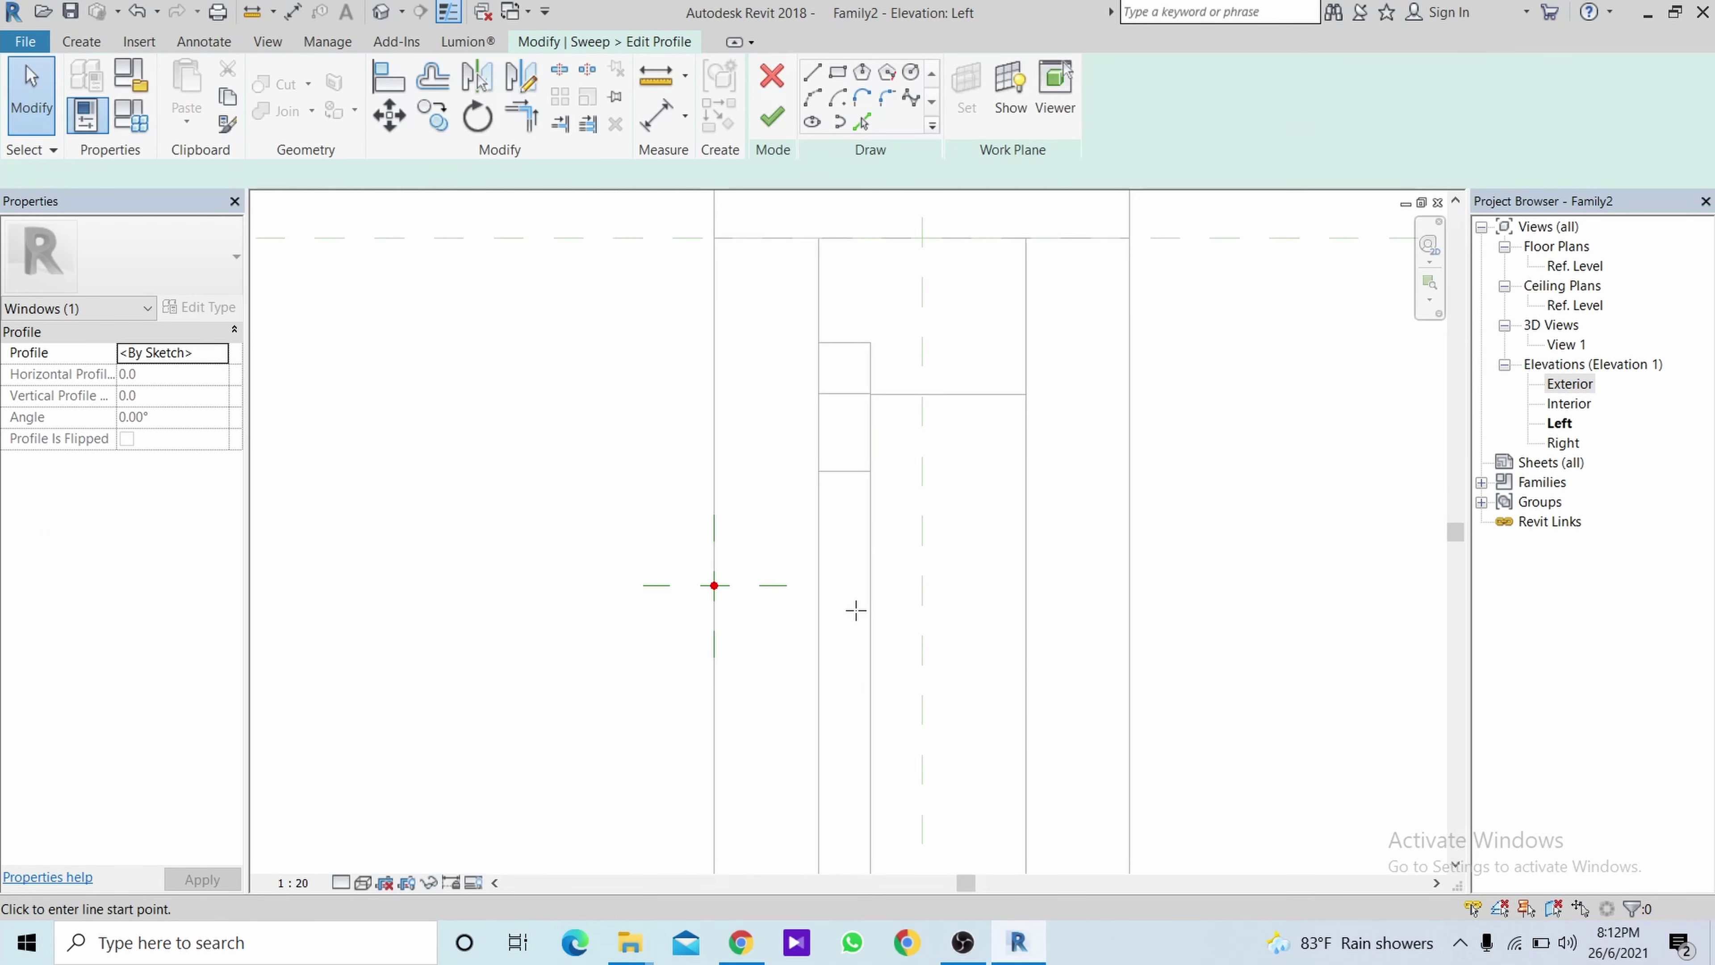
{"action": "scroll", "coordinate": [832, 587], "scroll_direction": "up", "scroll_amount": 2}
{"action": "scroll", "coordinate": [833, 582], "scroll_direction": "up", "scroll_amount": 1}
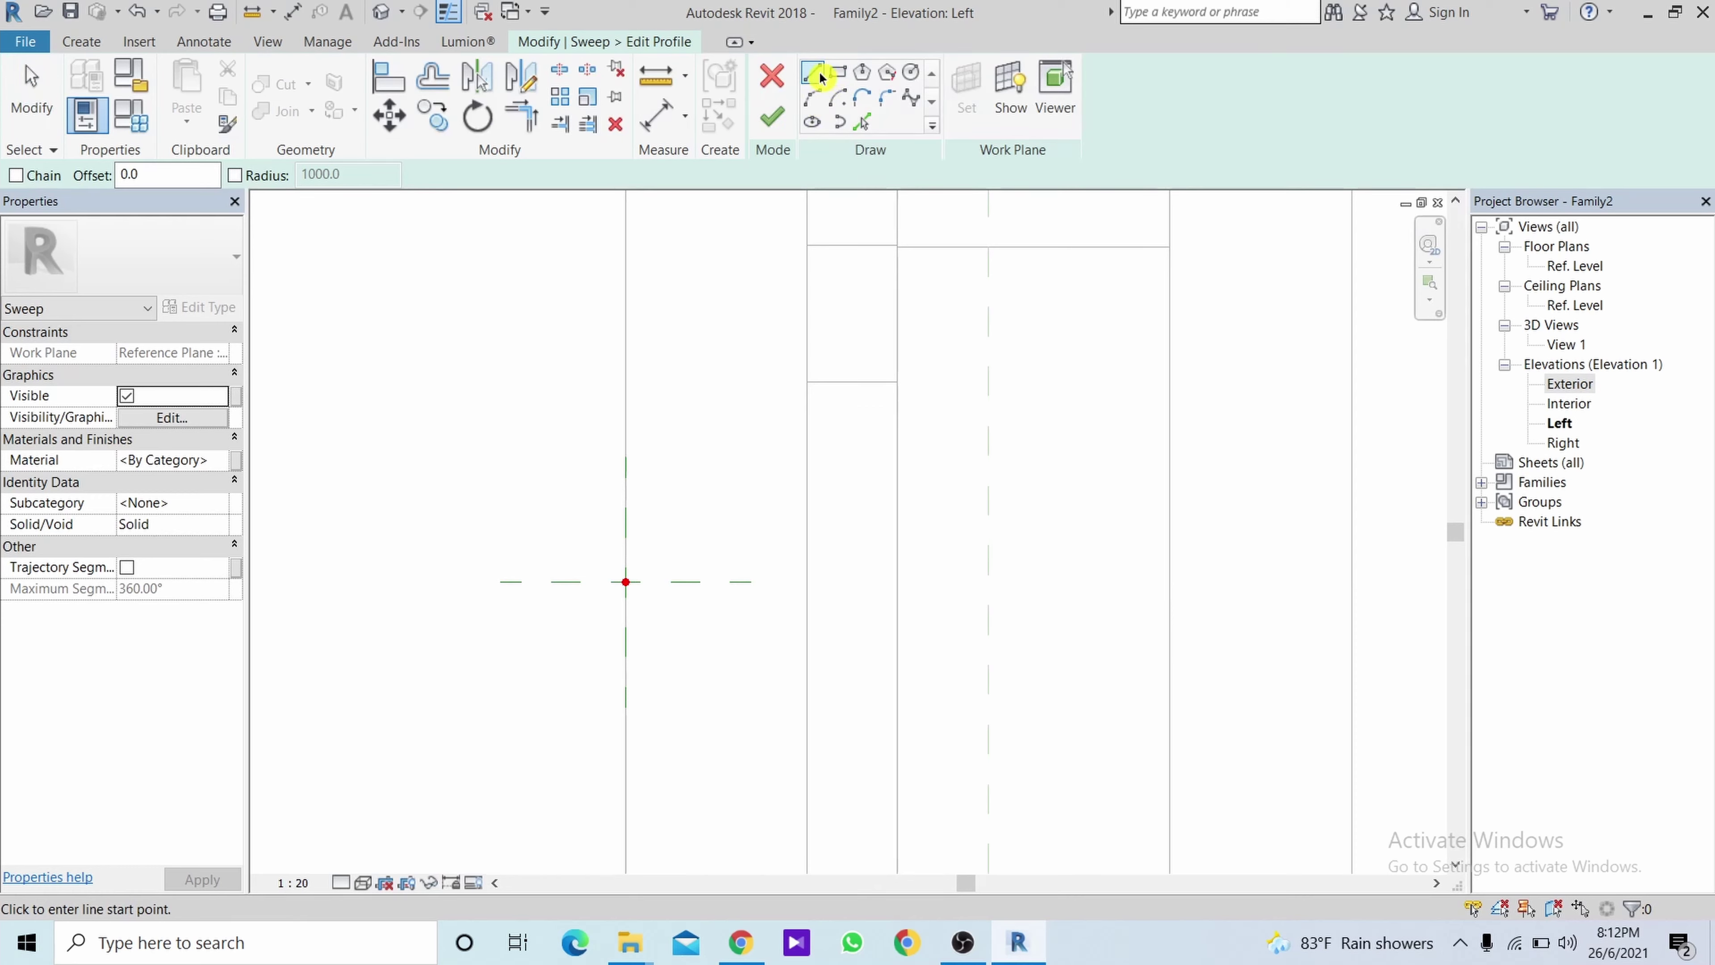
{"action": "left_click", "coordinate": [807, 581]}
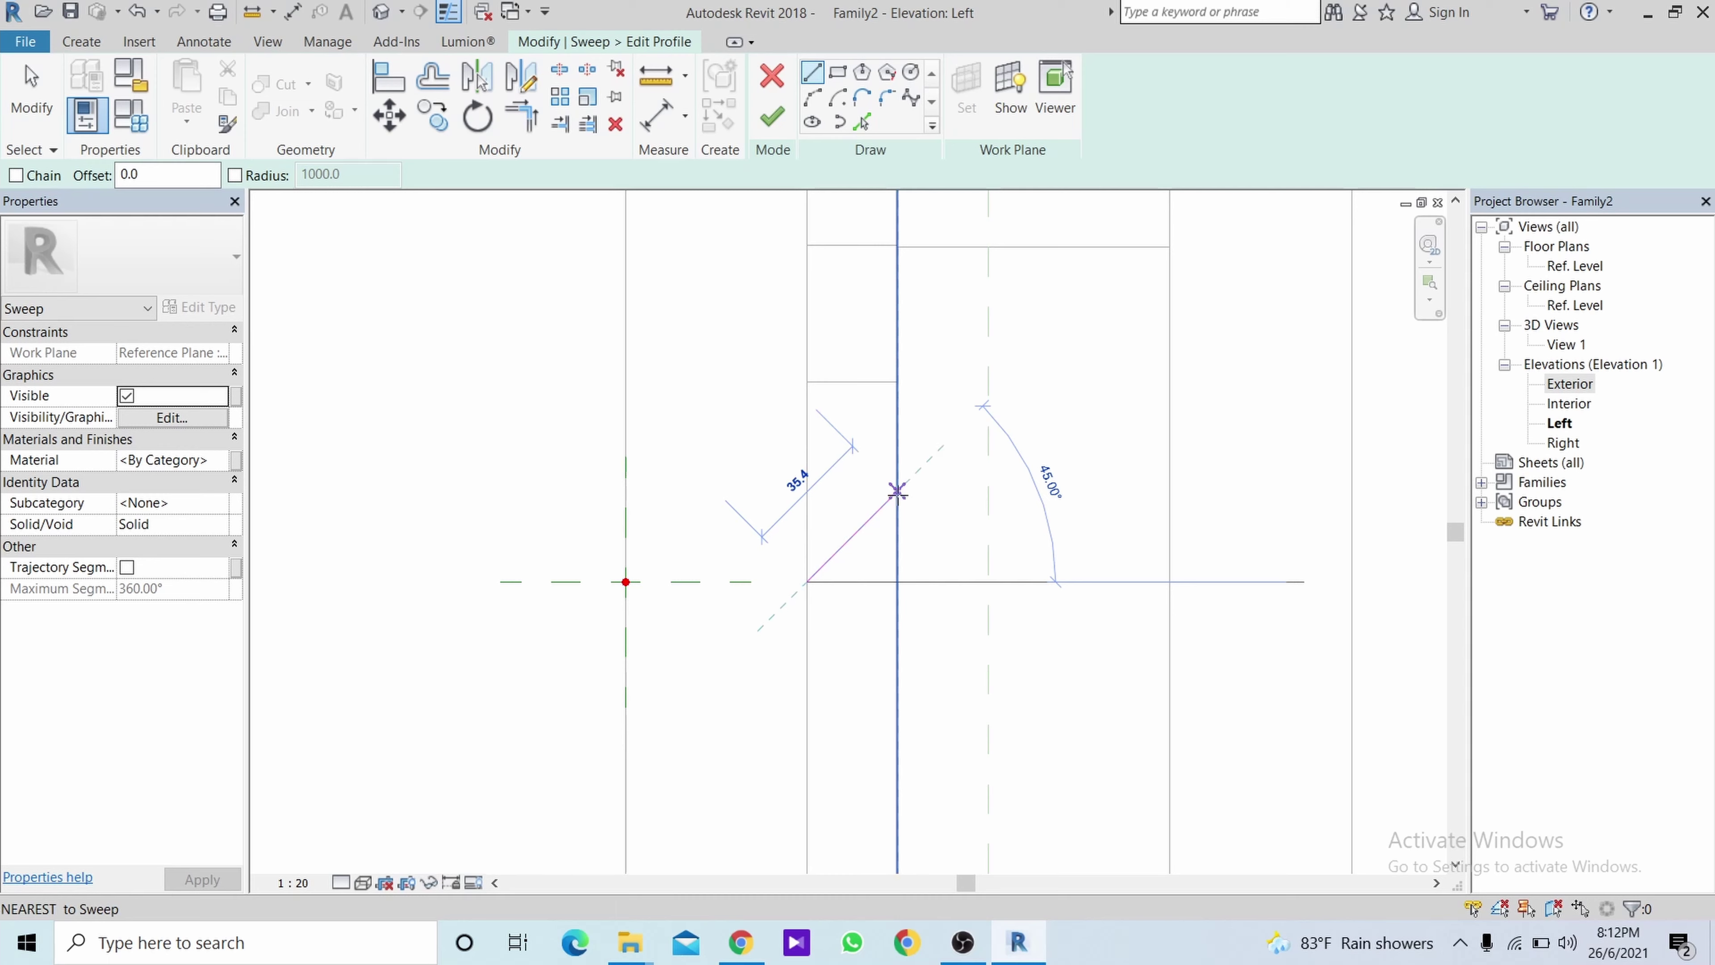
{"action": "left_click", "coordinate": [897, 491]}
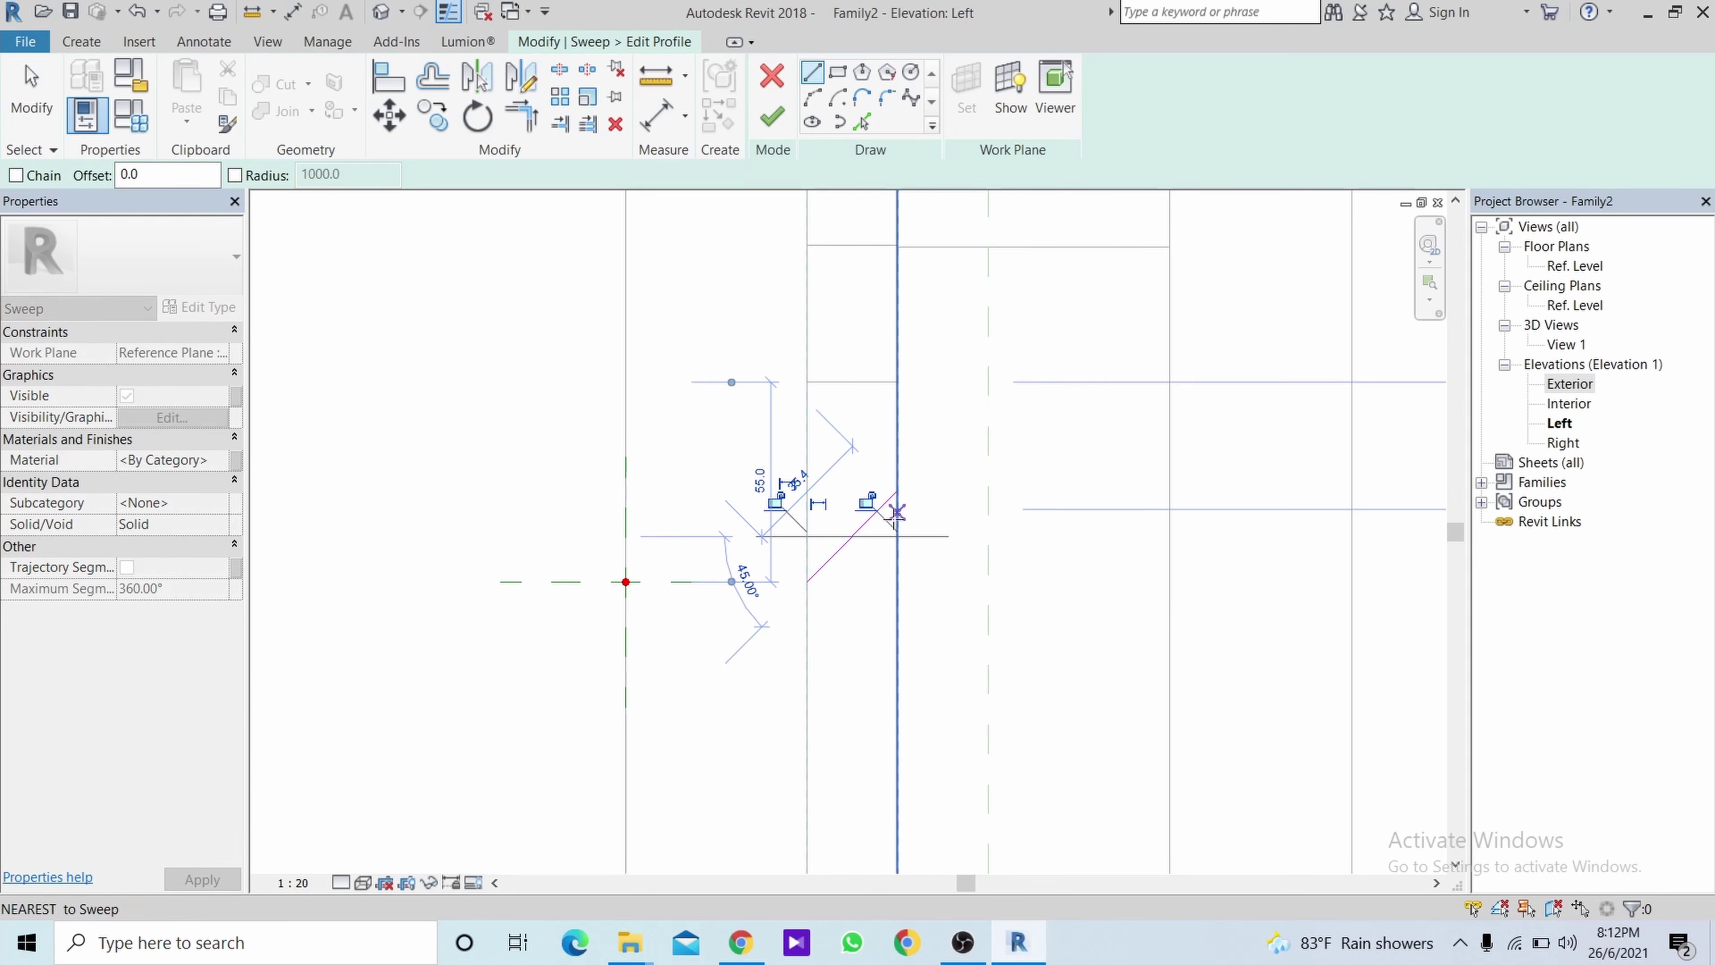
{"action": "left_click", "coordinate": [897, 491]}
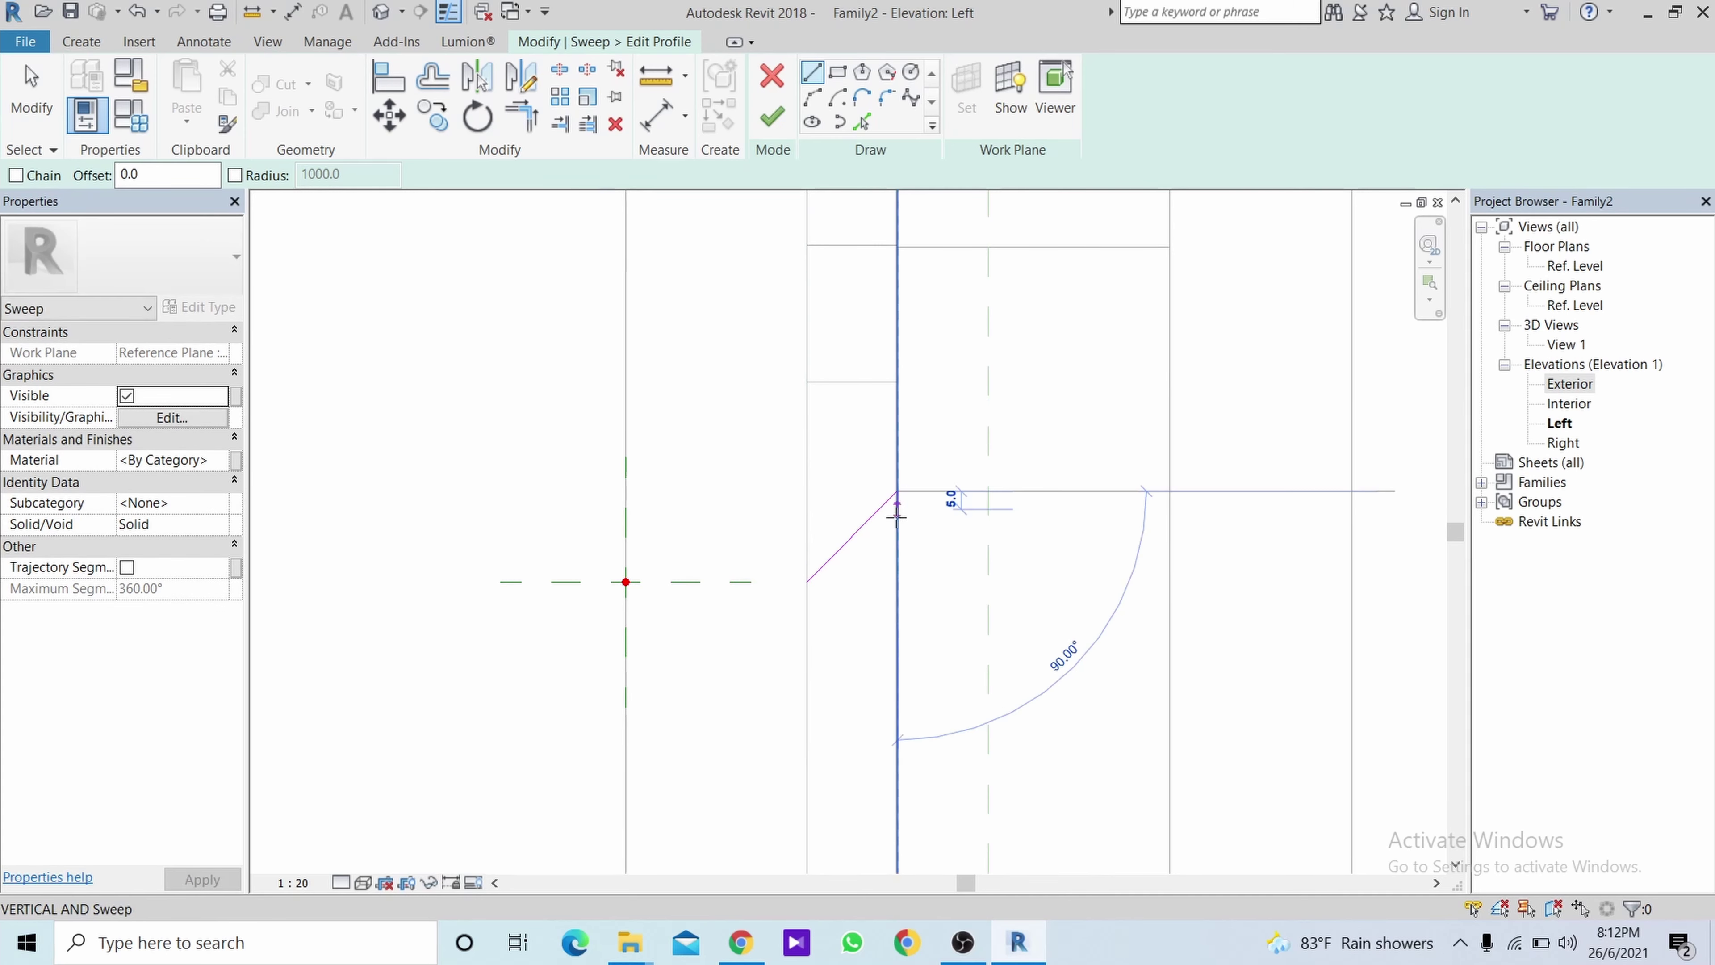
{"action": "left_click", "coordinate": [897, 563]}
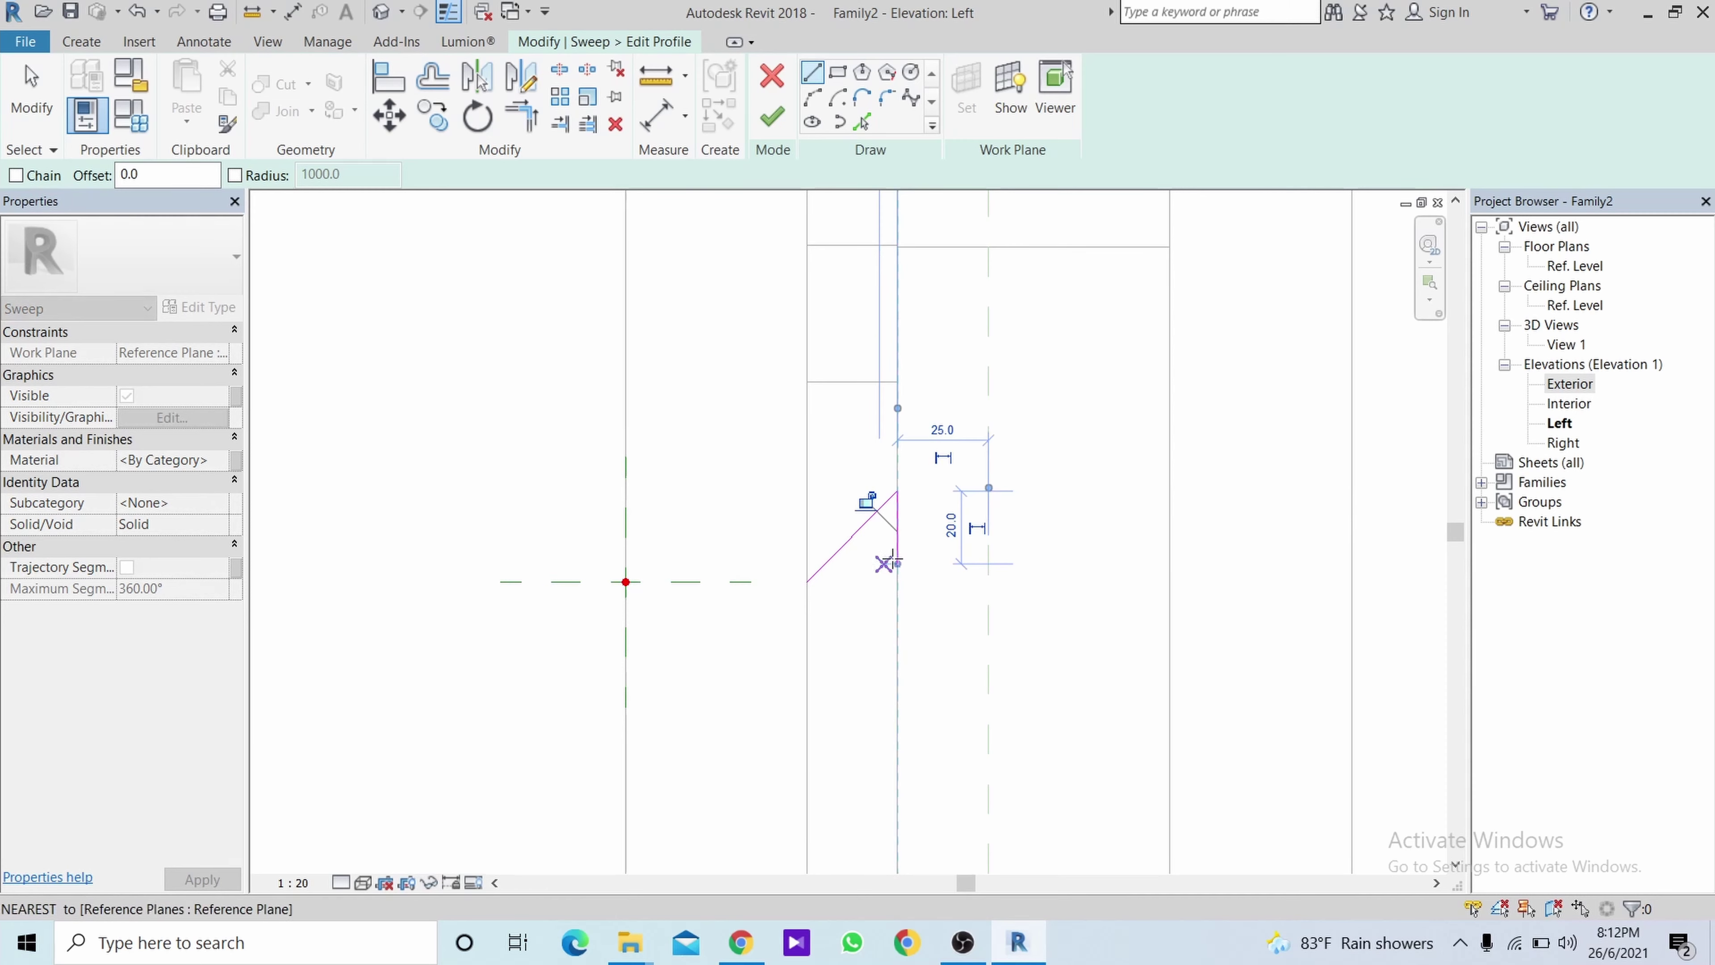
{"action": "key", "text": "Escape"}
Copy the slanted edge down, close the parallelogram with a vertical edge, and finish the profile.
{"action": "left_click", "coordinate": [853, 547]}
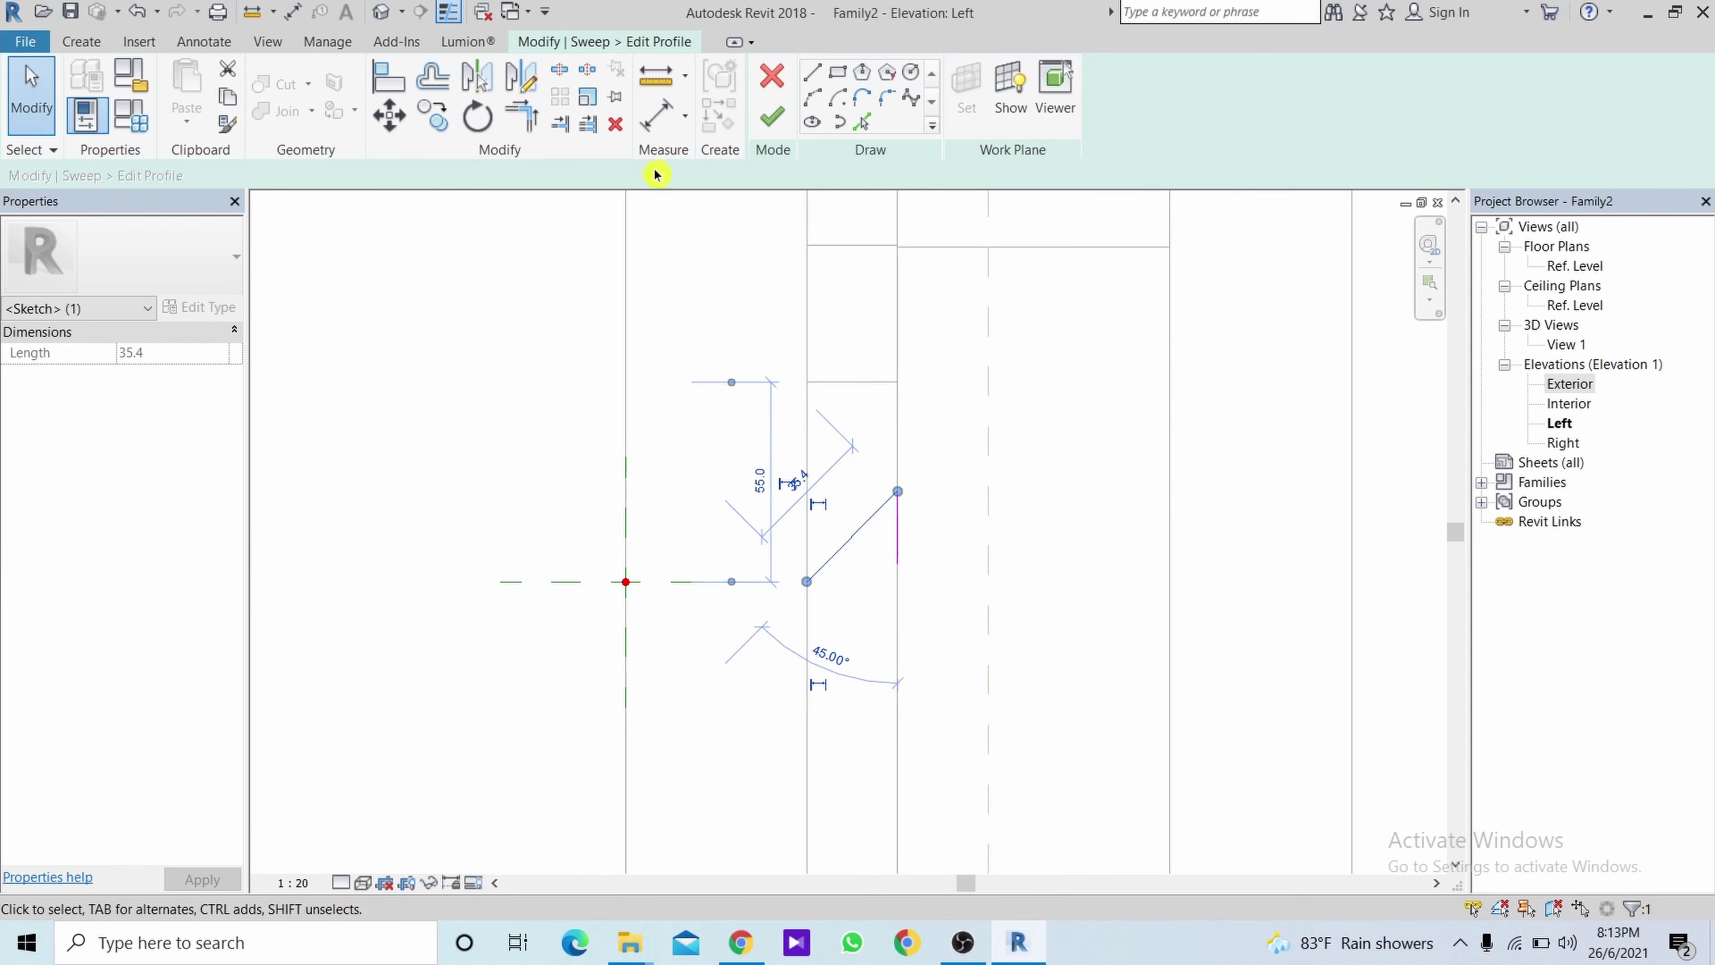
{"action": "left_click", "coordinate": [447, 136]}
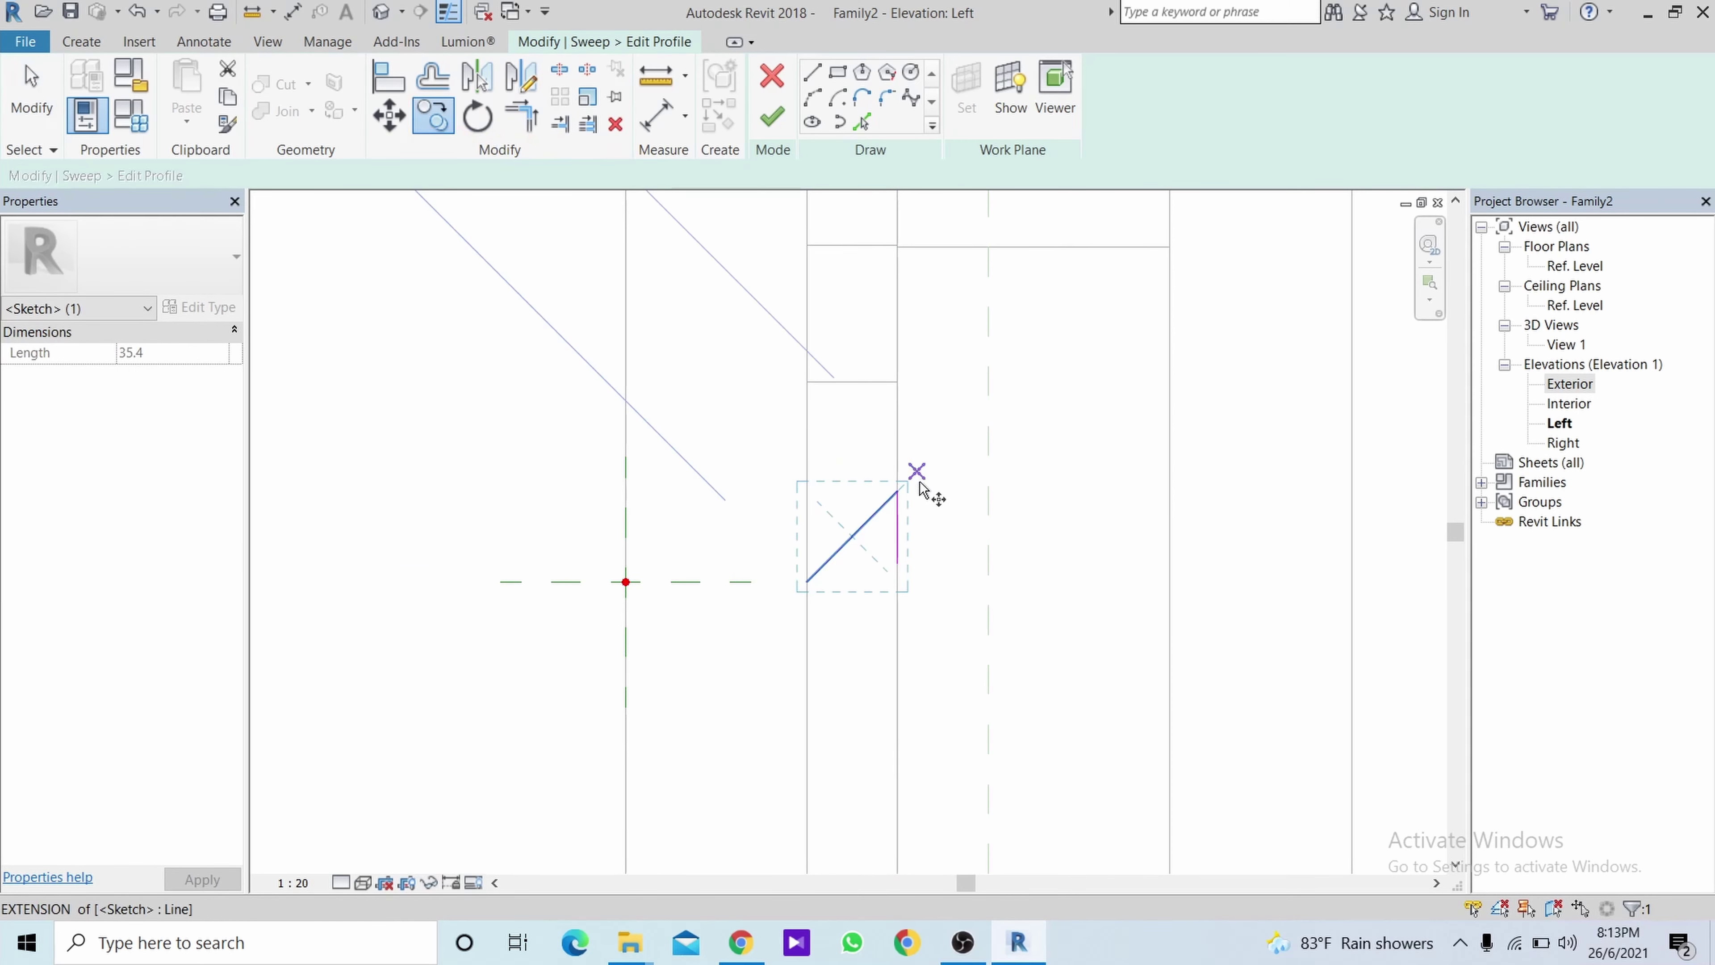
{"action": "left_click", "coordinate": [897, 491]}
{"action": "left_click", "coordinate": [897, 565]}
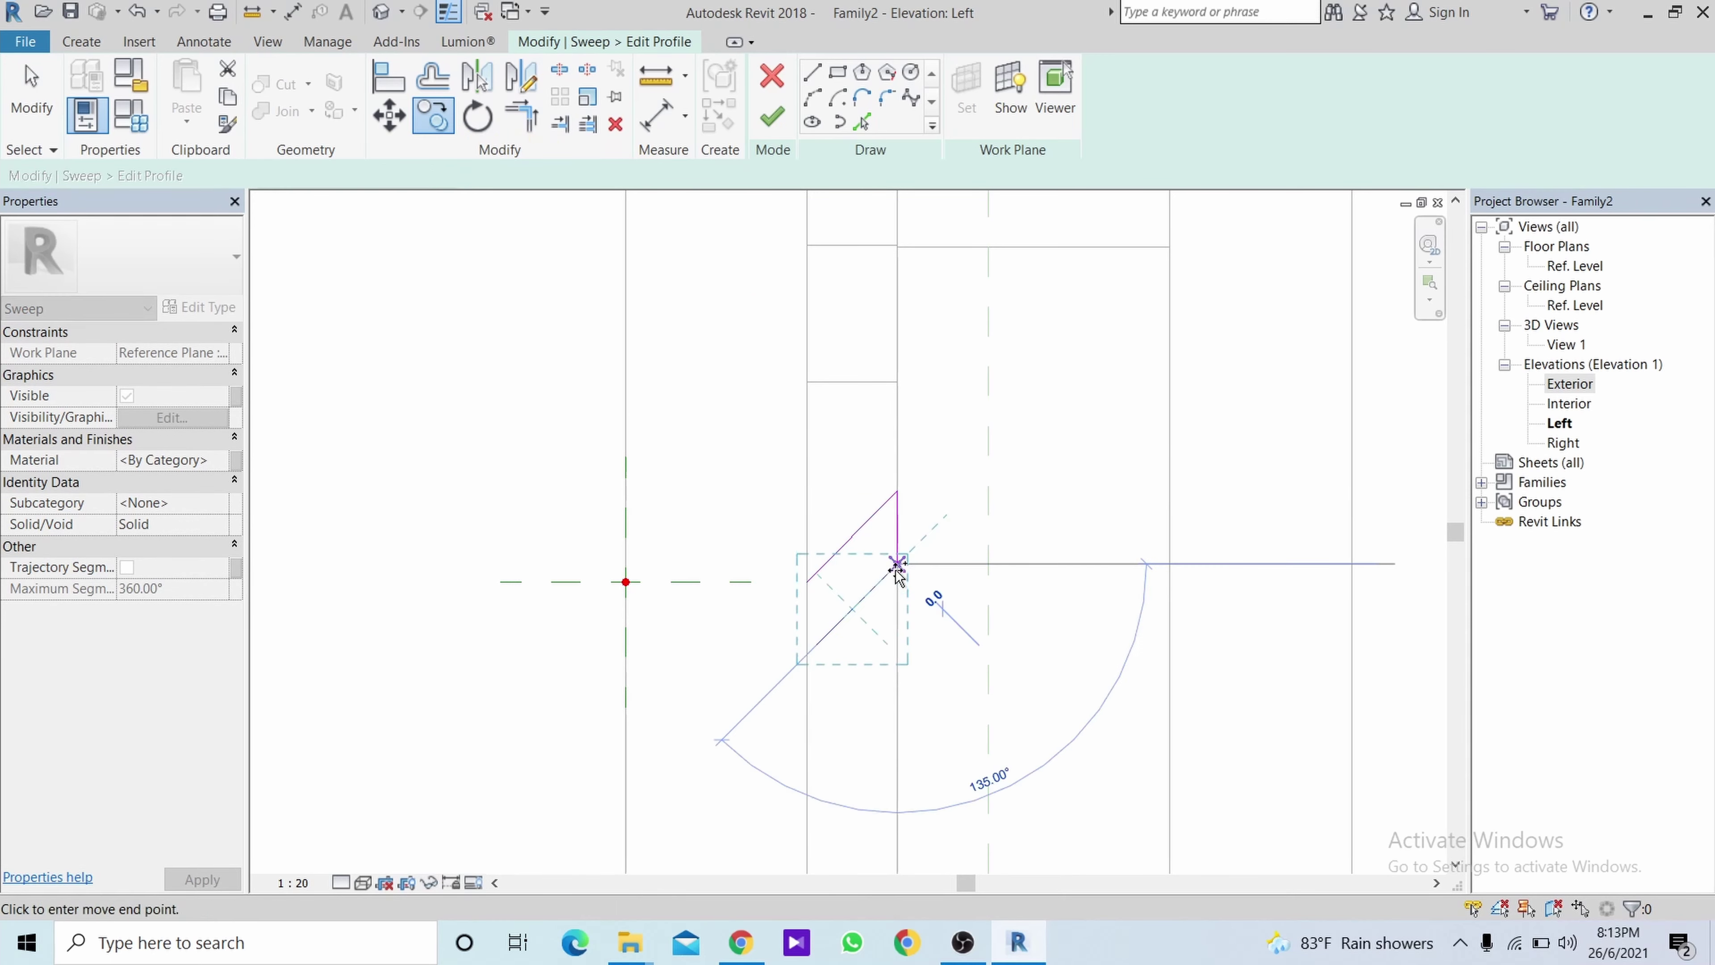
{"action": "key", "text": "Escape"}
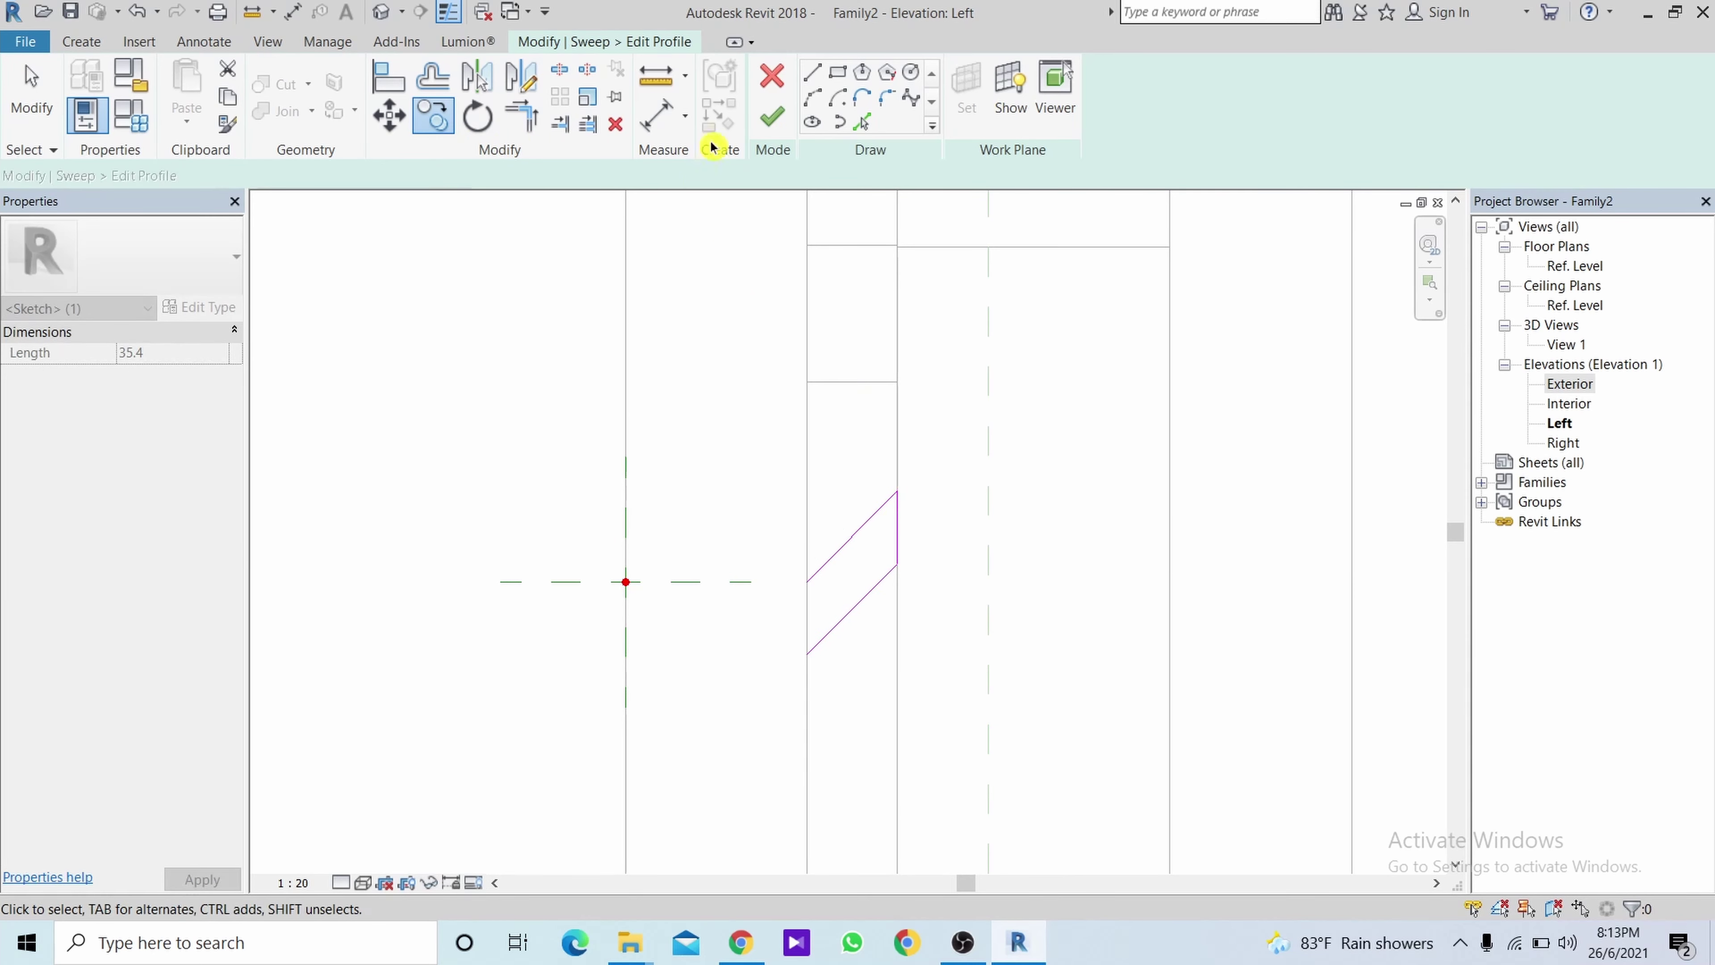
{"action": "key", "text": "Escape"}
{"action": "left_click", "coordinate": [809, 84]}
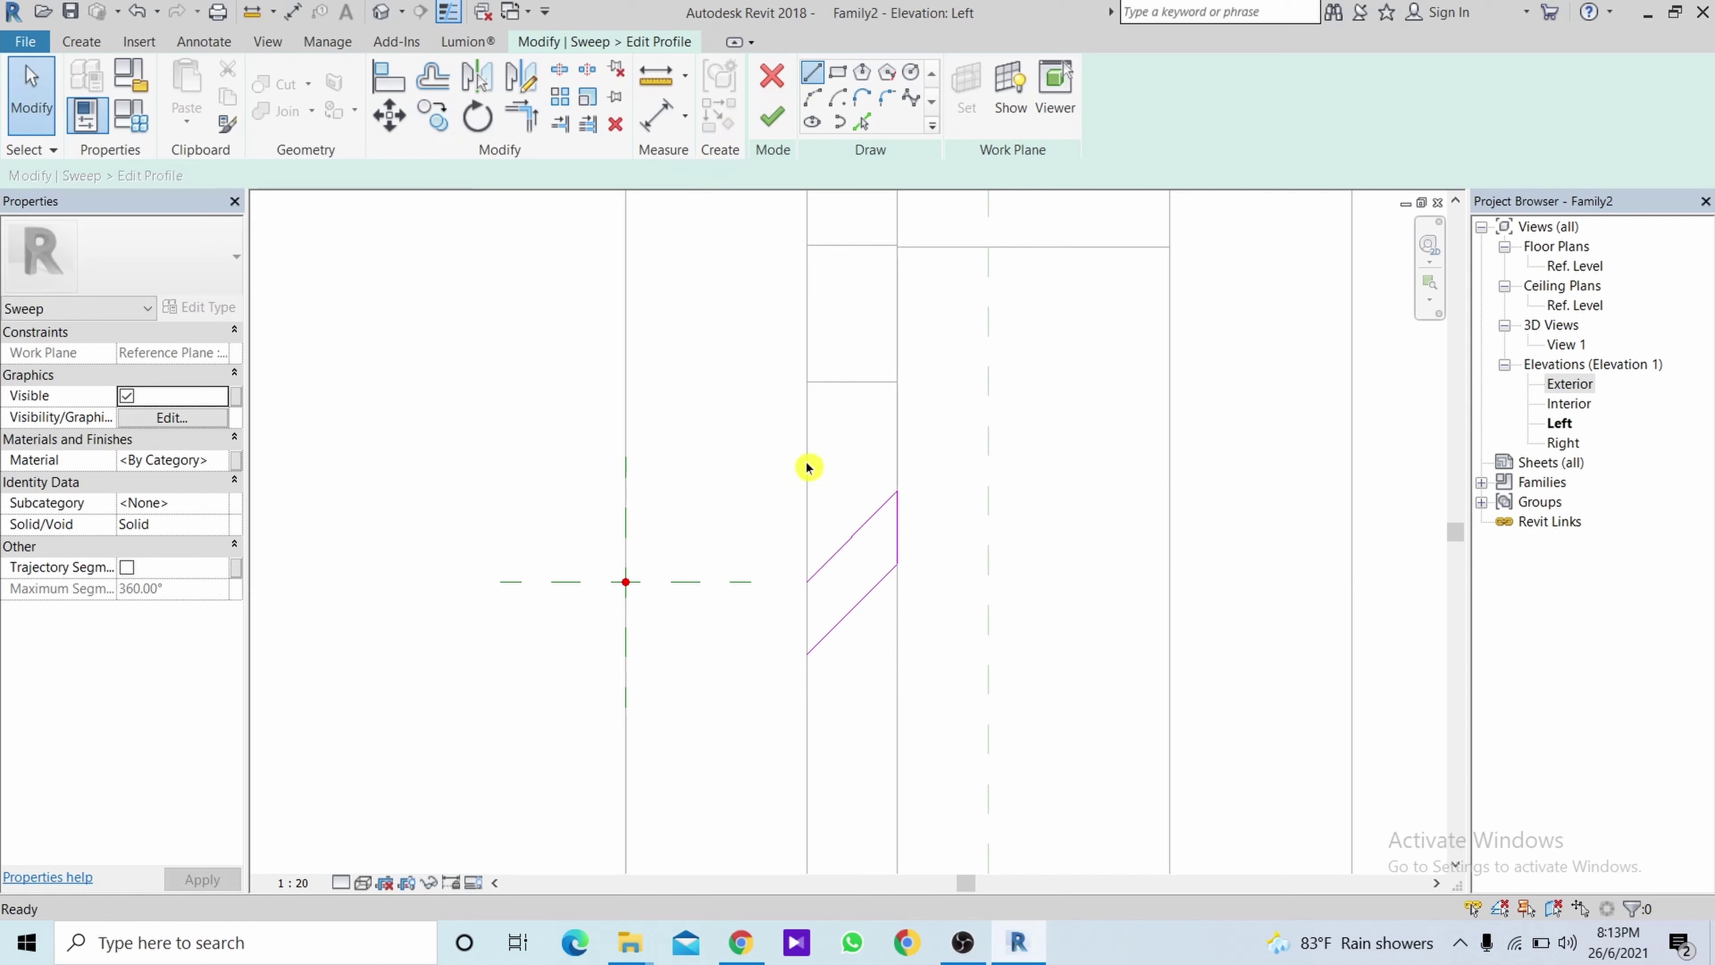
{"action": "left_click", "coordinate": [808, 581]}
{"action": "left_click", "coordinate": [807, 654]}
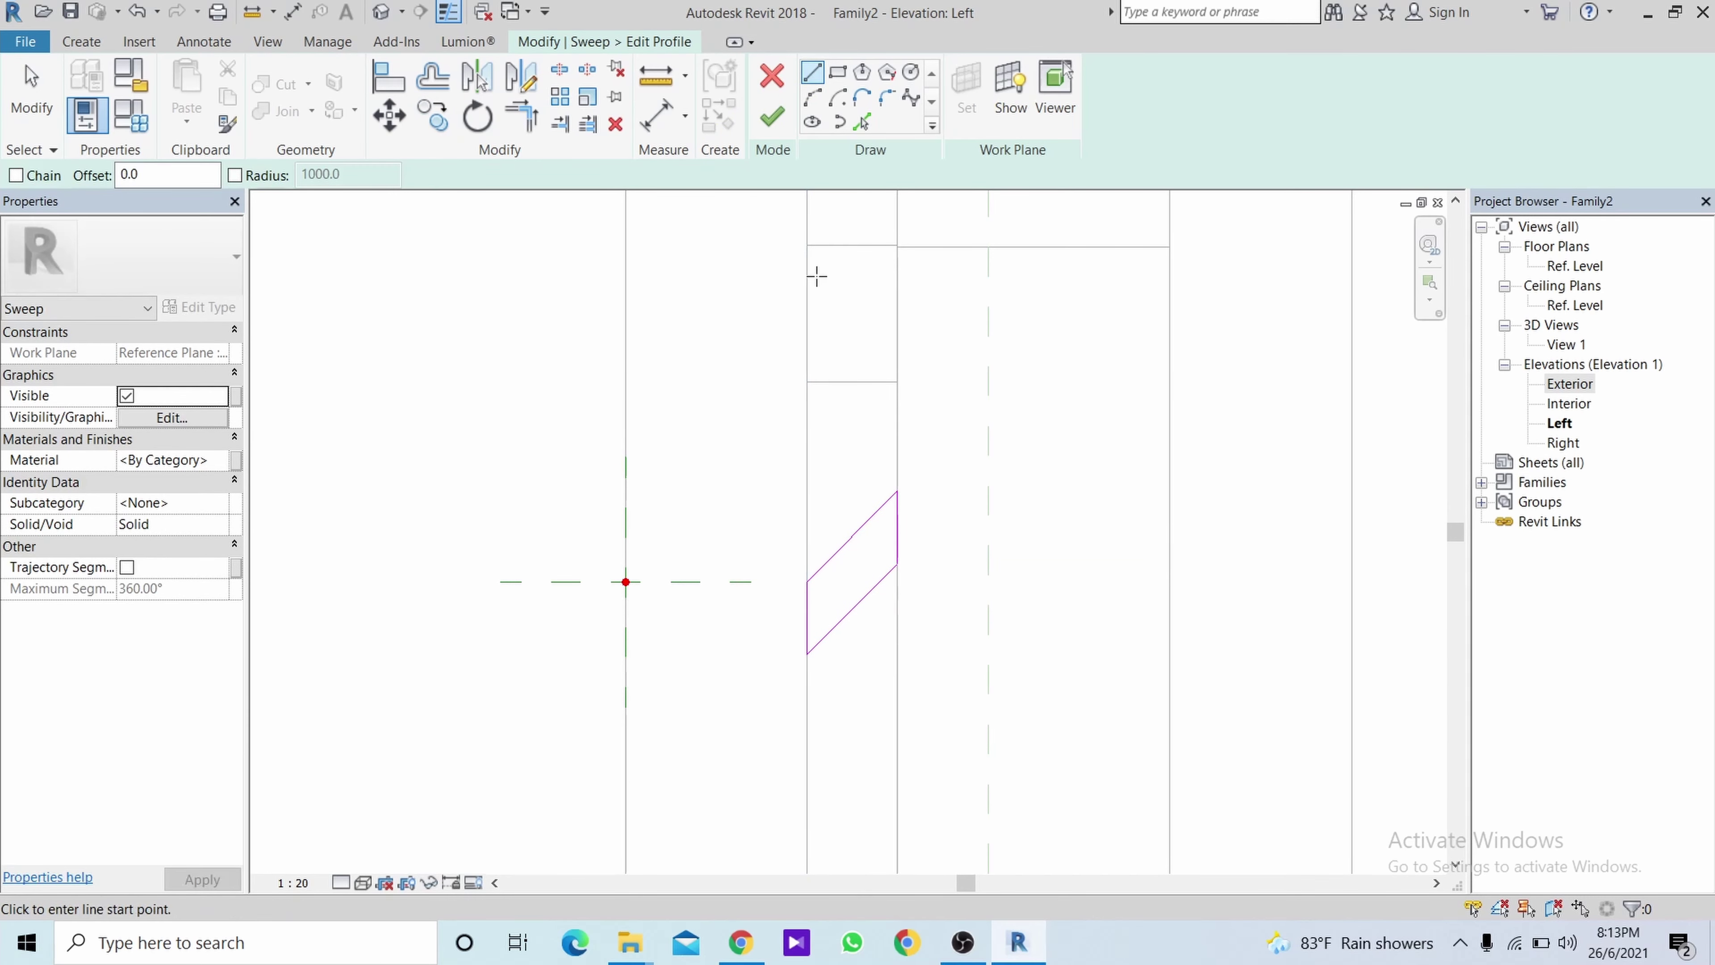
{"action": "left_click", "coordinate": [755, 131]}
Finish the slat sweep and orbit 3D View 1 to inspect the slat inside the frame.
{"action": "left_click", "coordinate": [769, 125]}
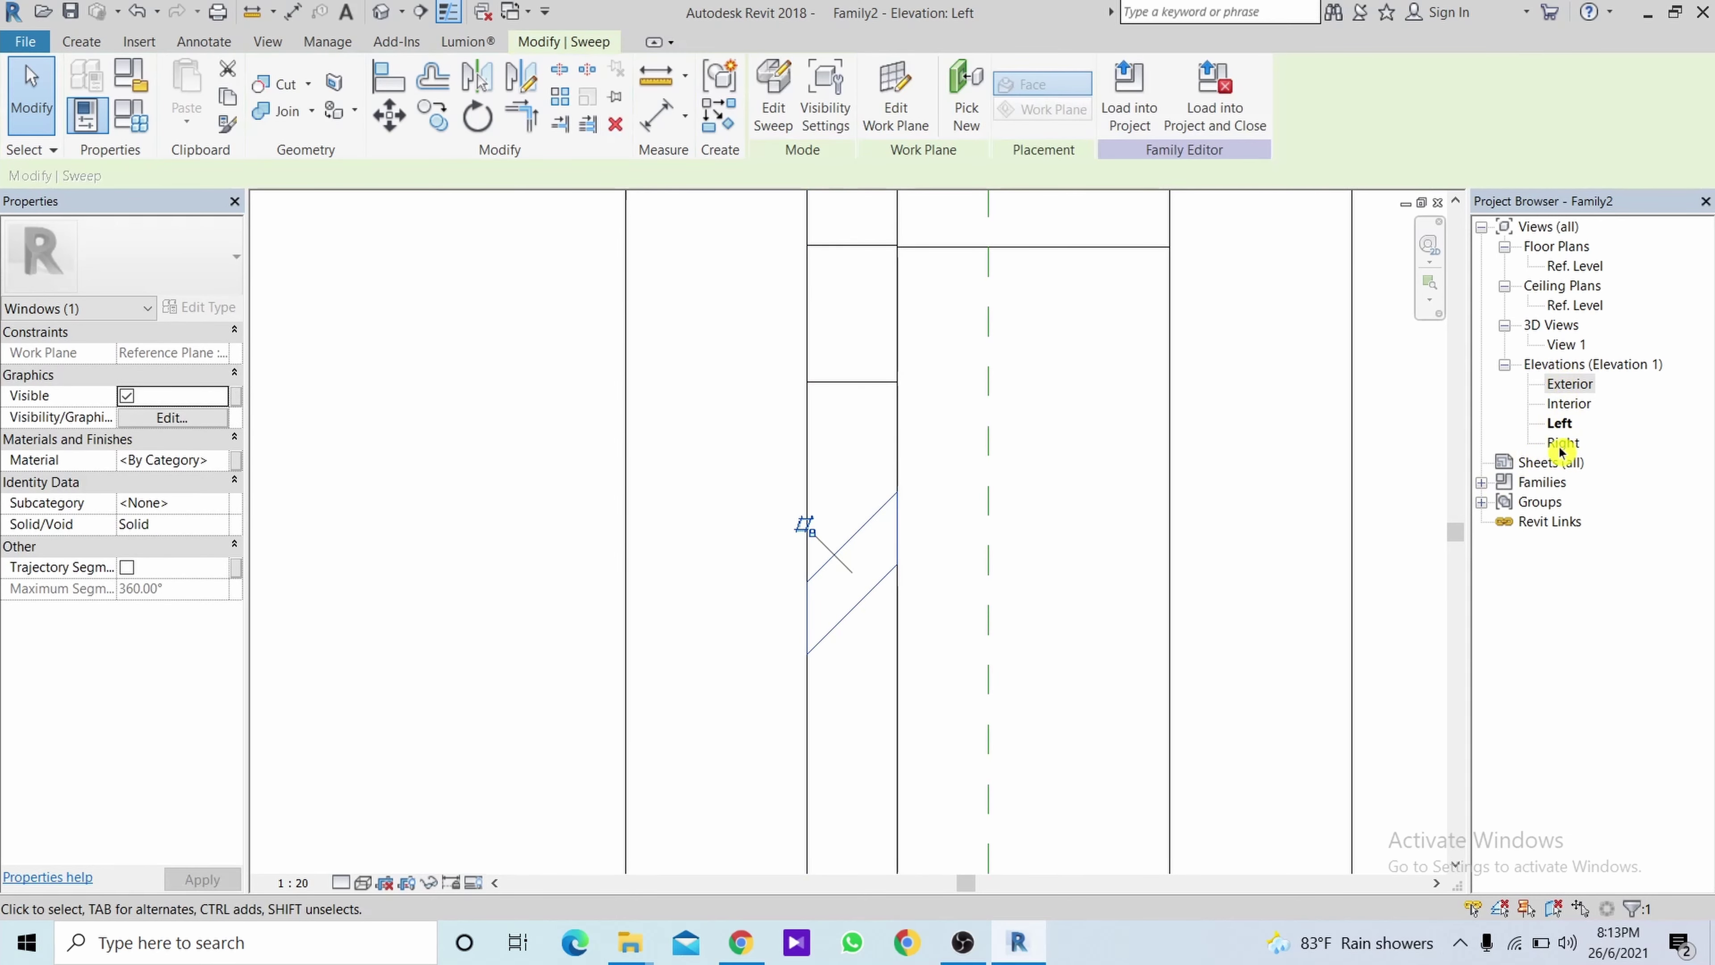
{"action": "double_click", "coordinate": [1563, 345]}
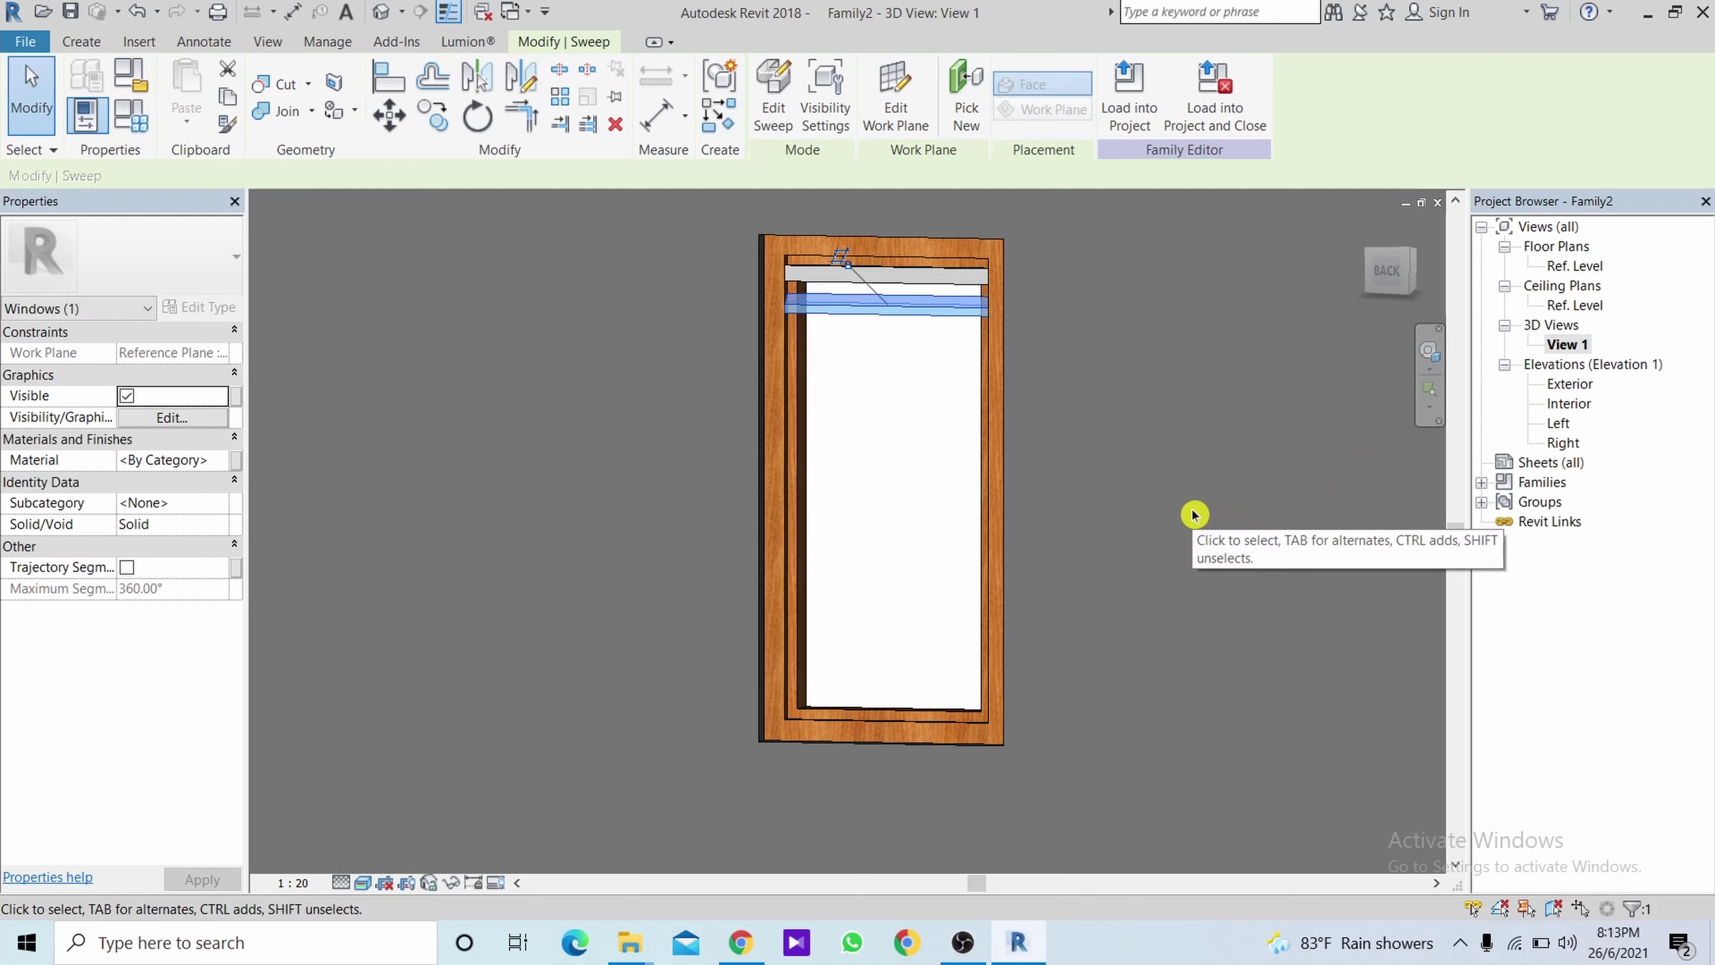
{"action": "left_click", "coordinate": [1194, 515]}
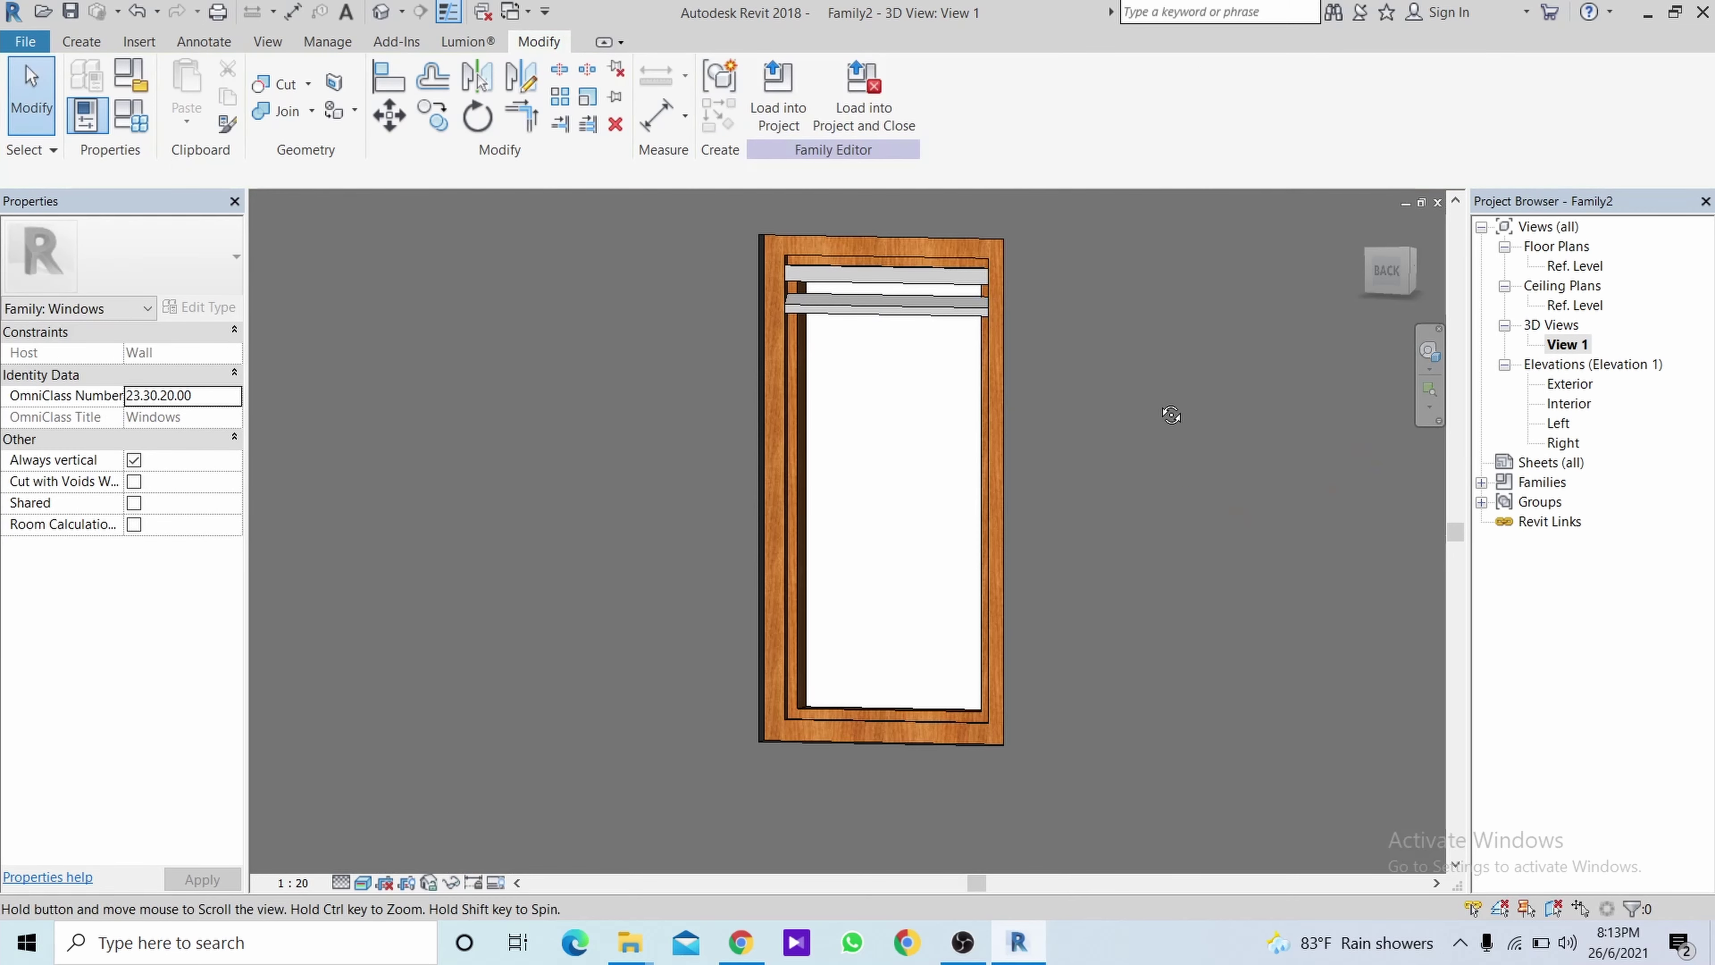
{"action": "mouse_move", "coordinate": [1163, 414]}
{"action": "middle_mouse_down", "text": "shift"}
{"action": "mouse_move", "coordinate": [1014, 465]}
{"action": "mouse_move", "coordinate": [1075, 371]}
{"action": "middle_mouse_up", "text": "shift"}
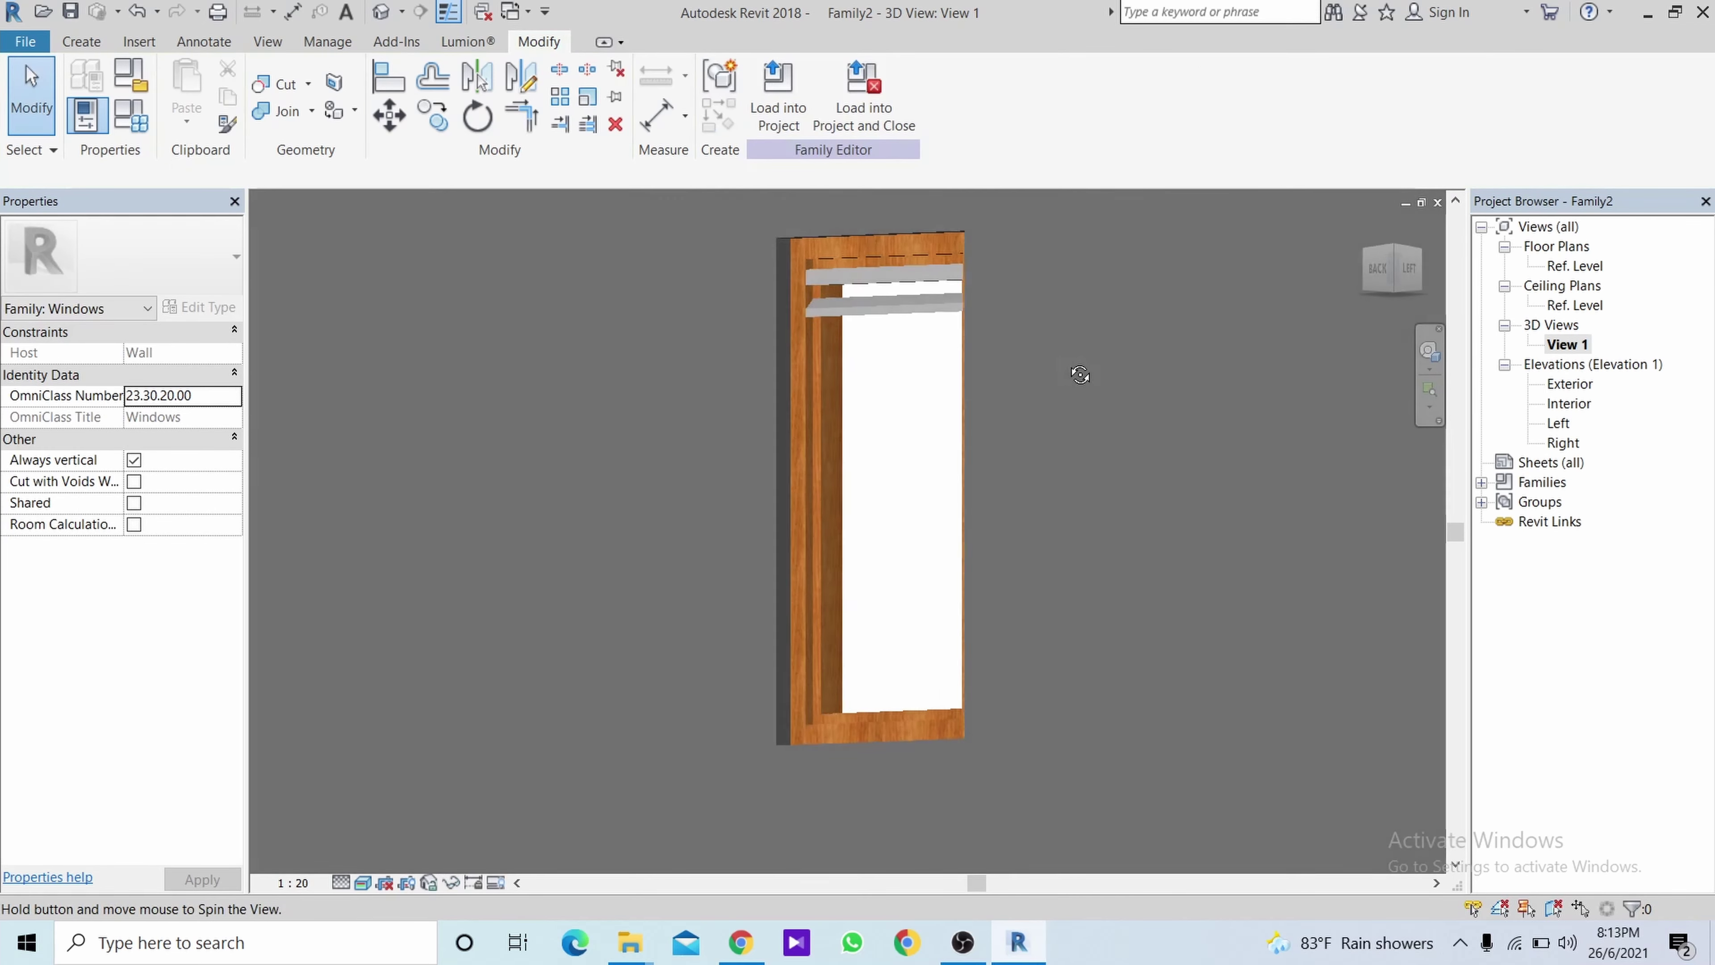
{"action": "left_click", "coordinate": [911, 284]}
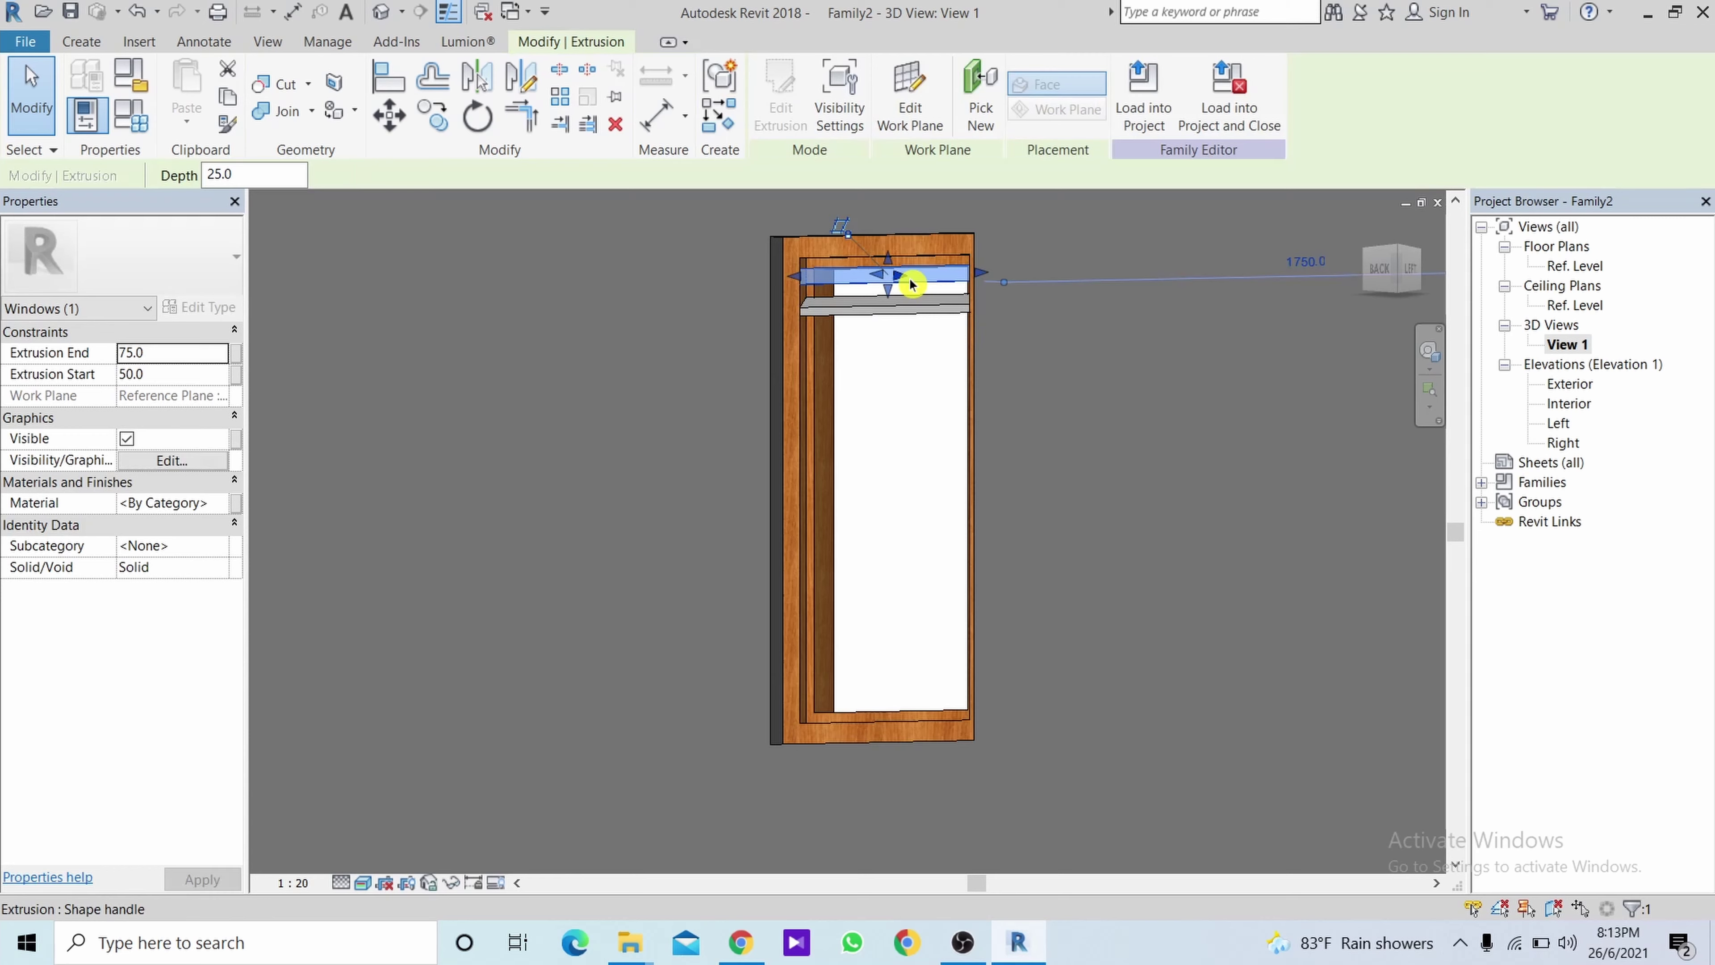
{"action": "key", "text": "Escape"}
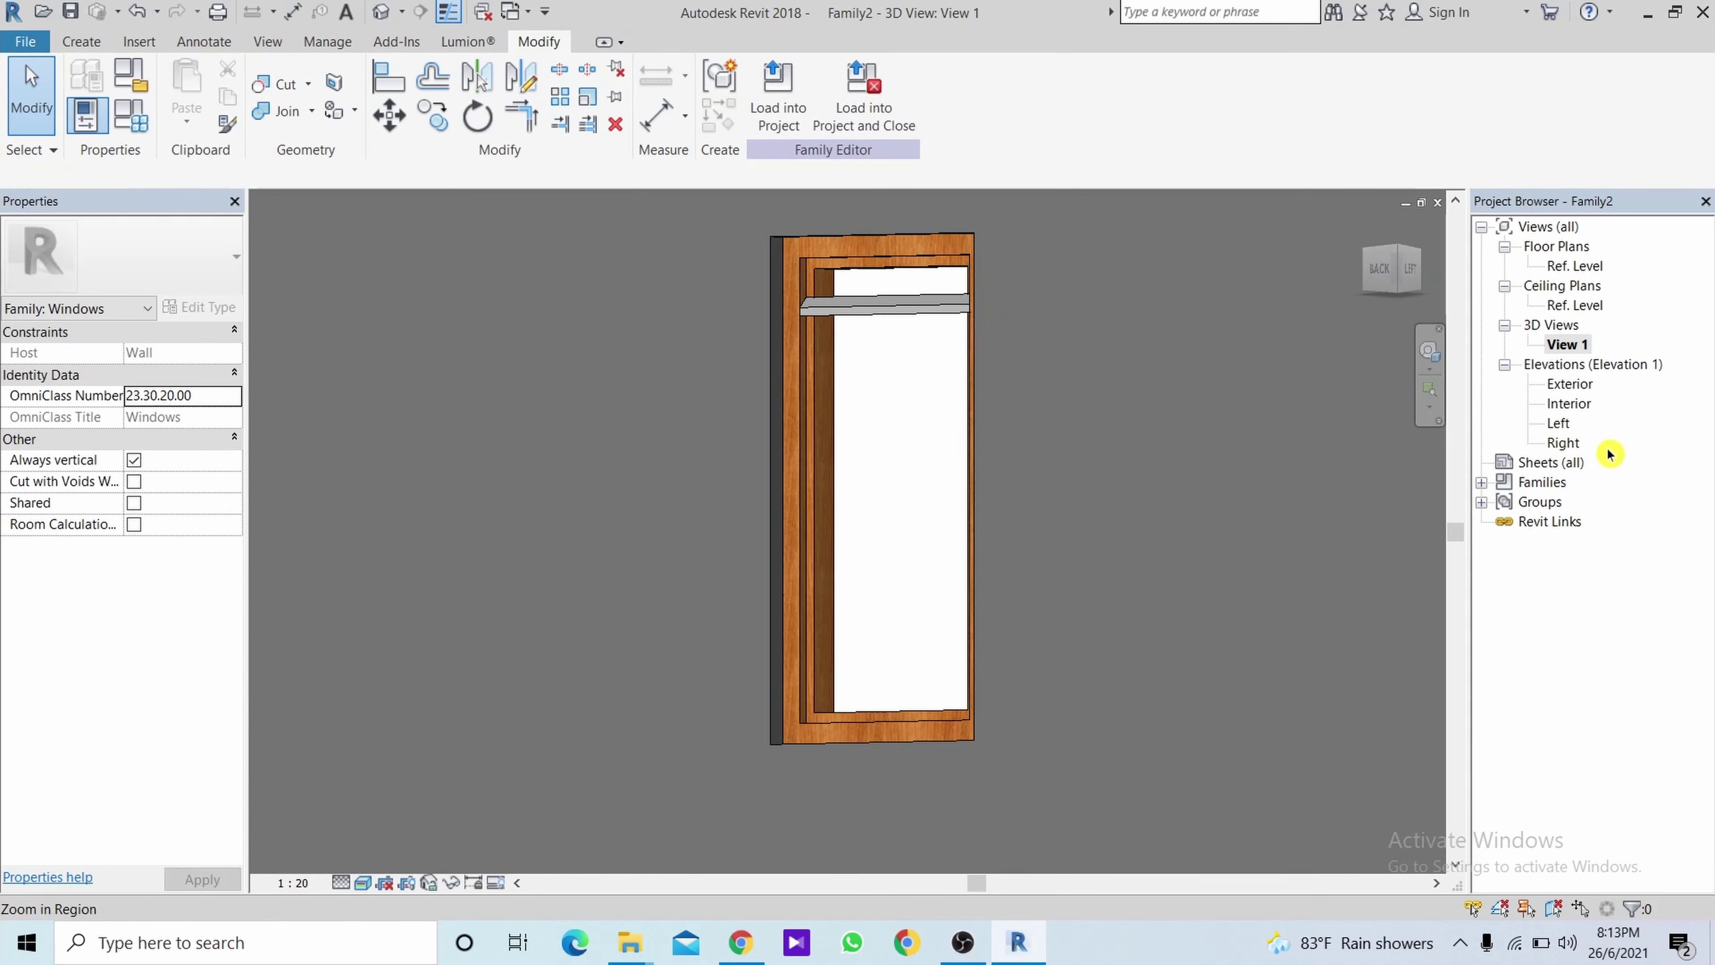
Open the Left elevation and enter editing of the slat sweep's profile.
{"action": "double_click", "coordinate": [1567, 425]}
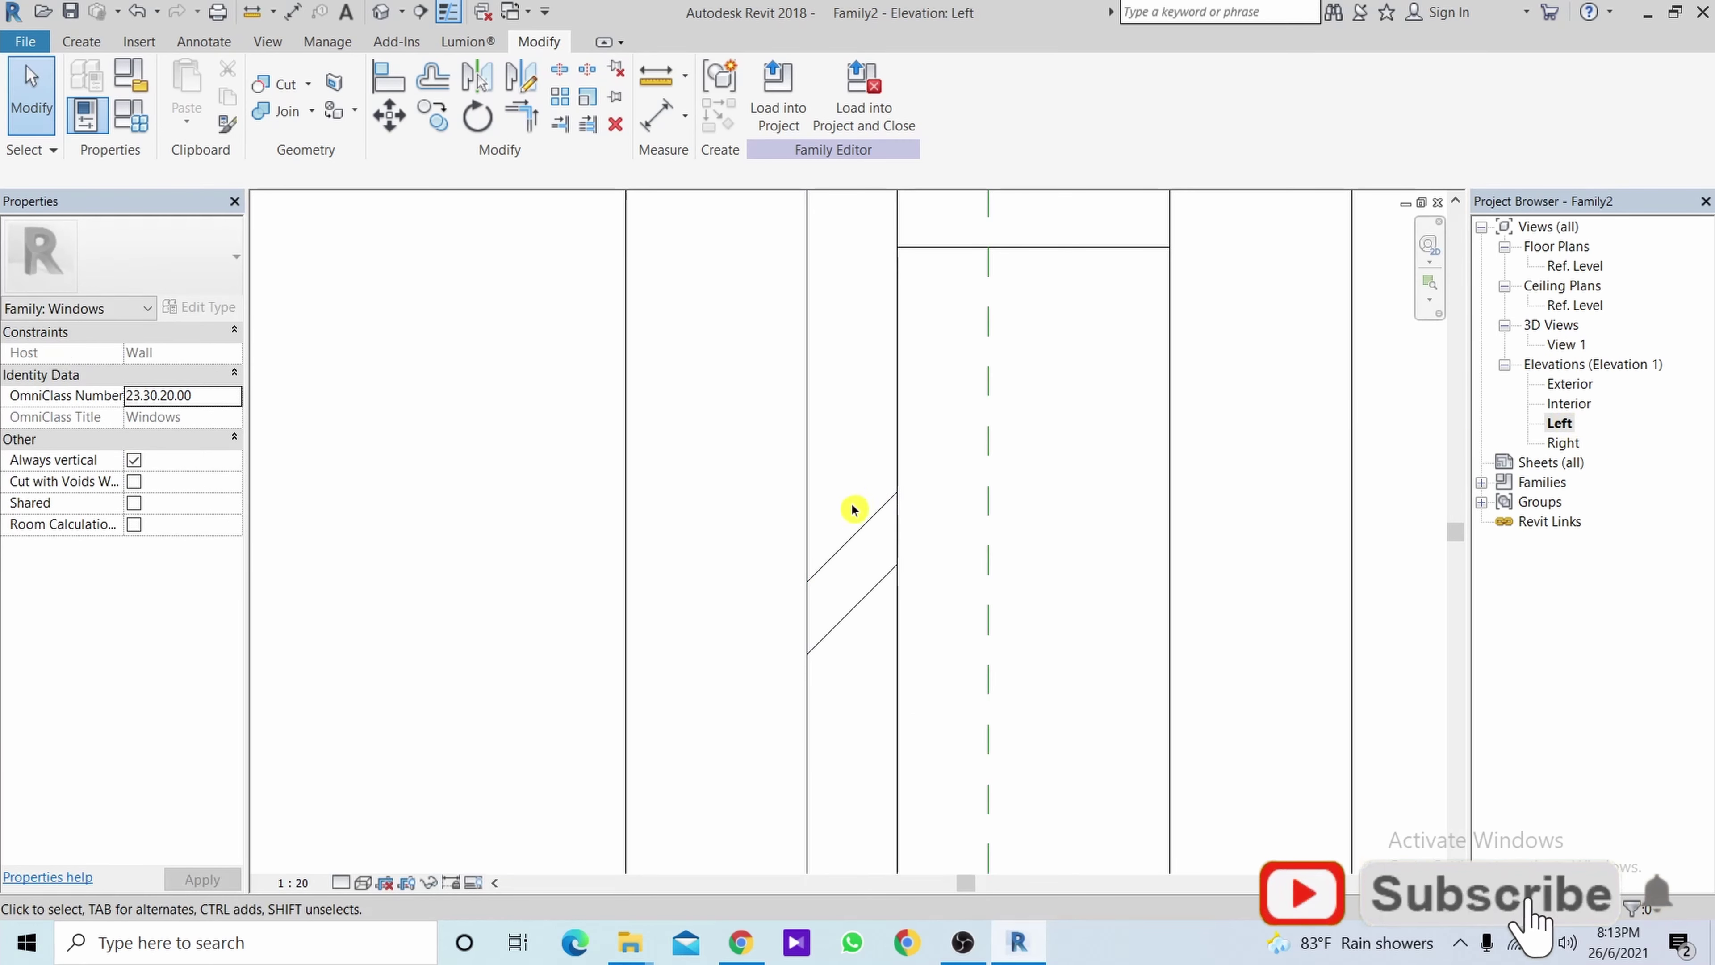
{"action": "double_click", "coordinate": [861, 533]}
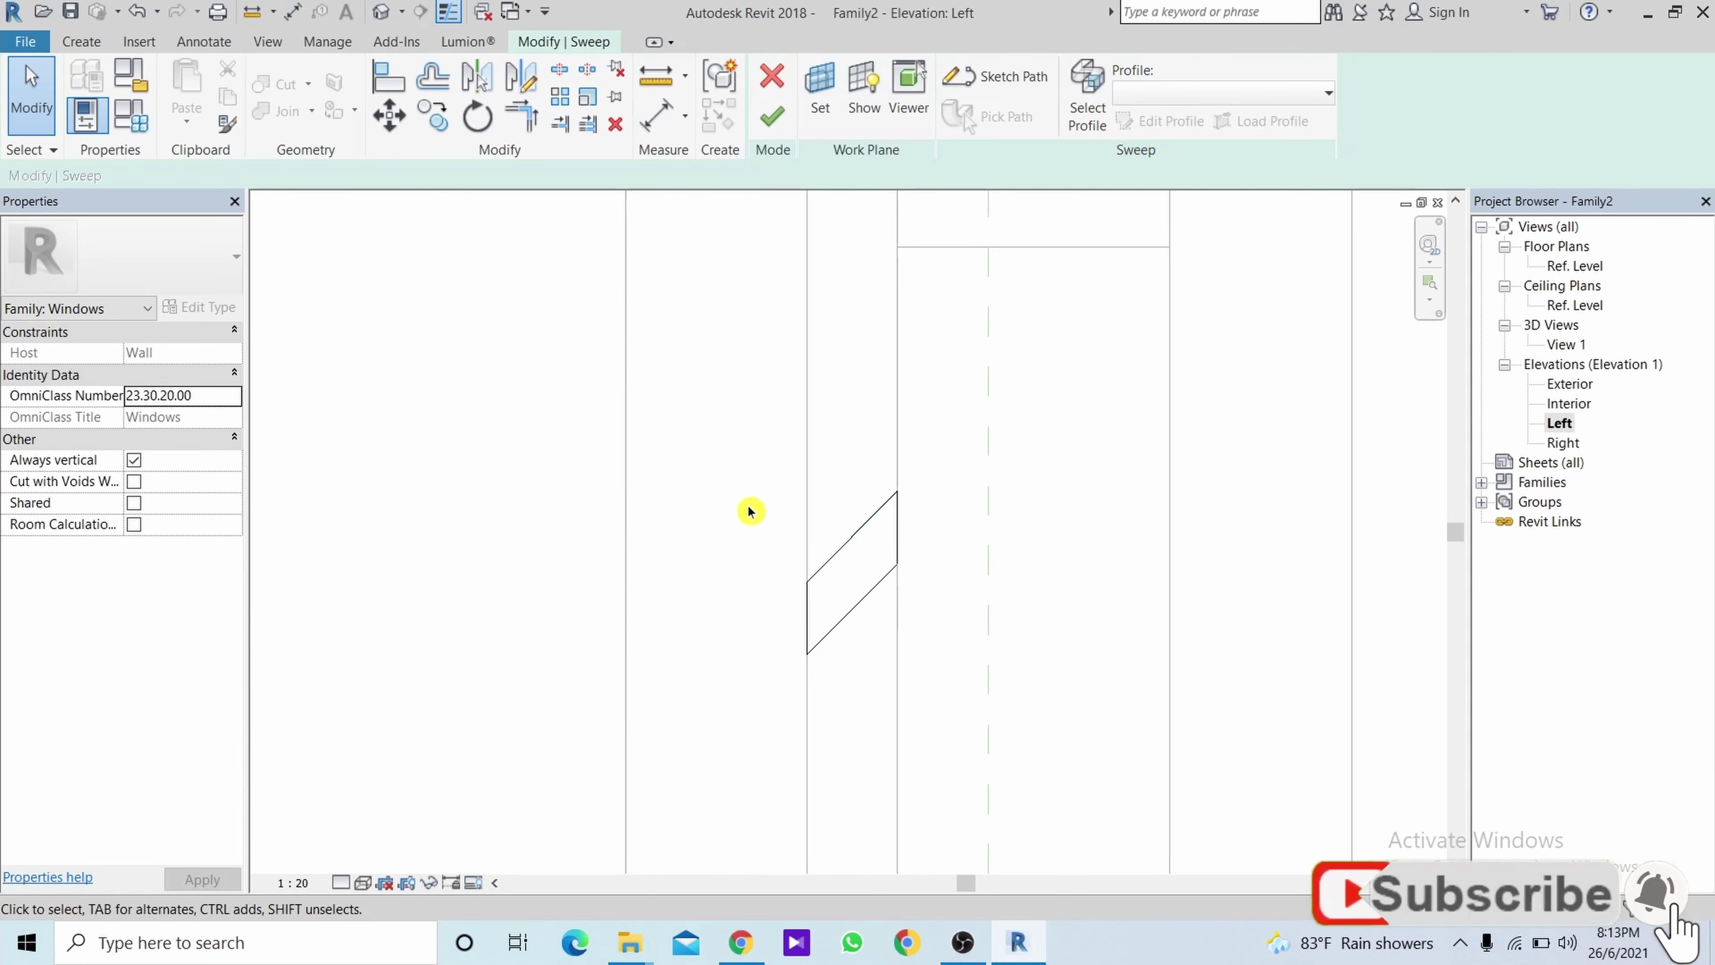
{"action": "double_click", "coordinate": [841, 551]}
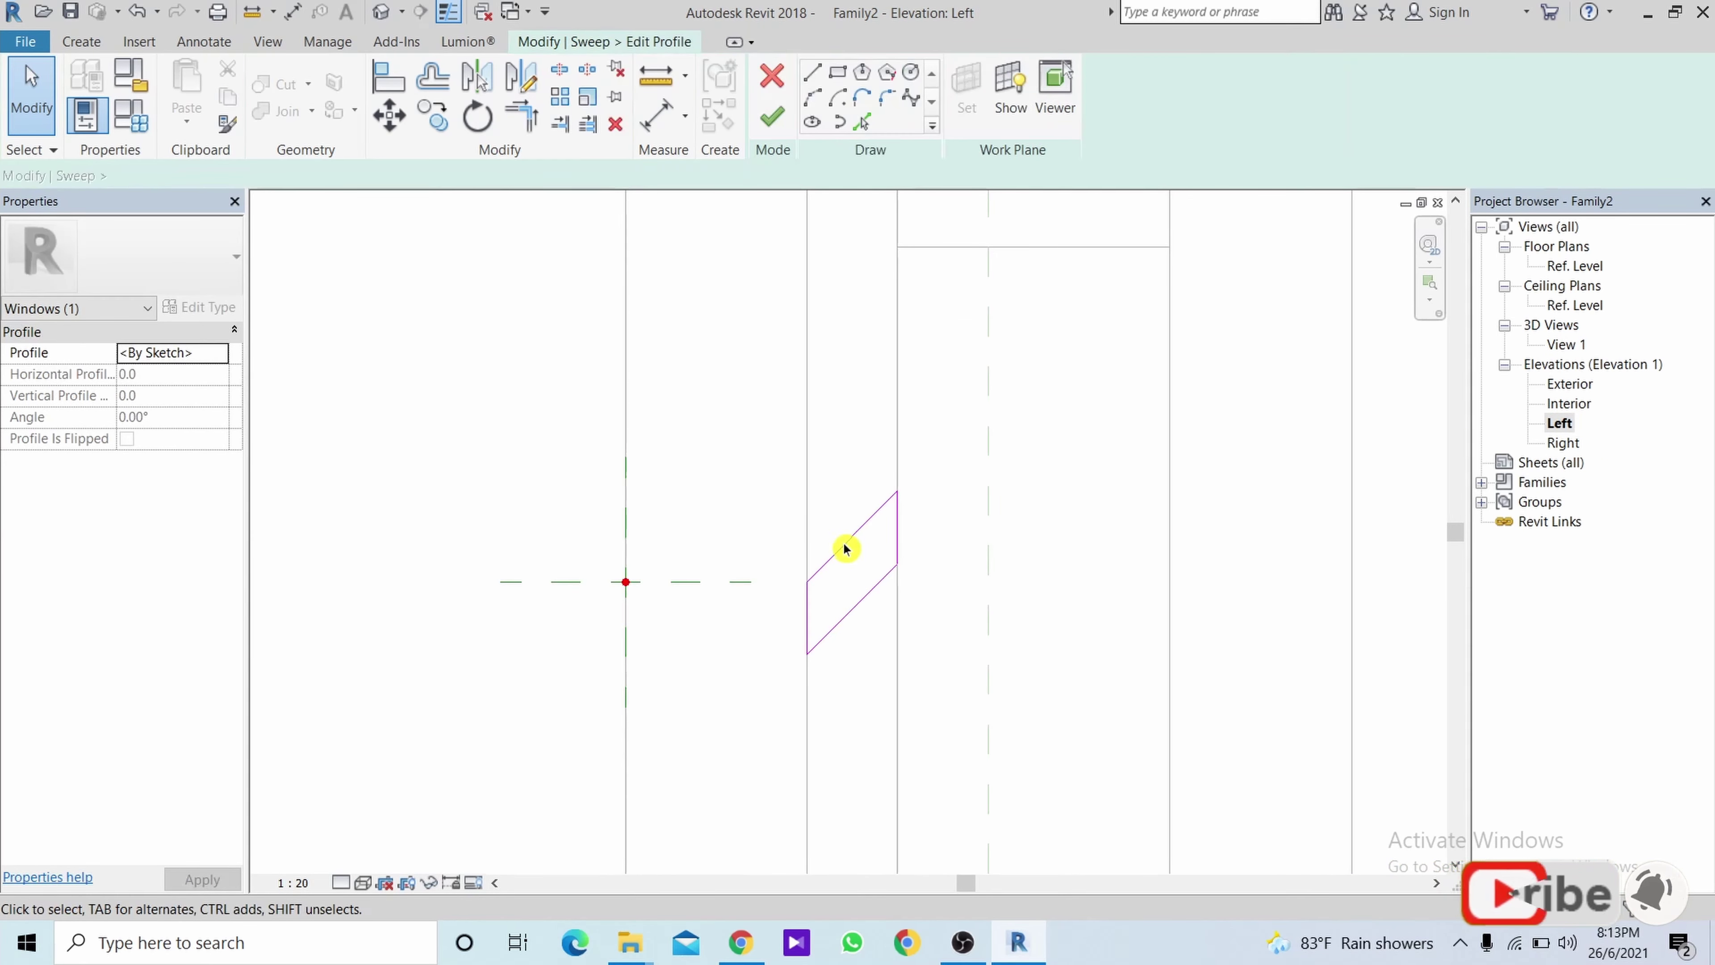
{"action": "left_click", "coordinate": [897, 492]}
{"action": "left_click_drag", "start_coordinate": [898, 492], "coordinate": [895, 436]}
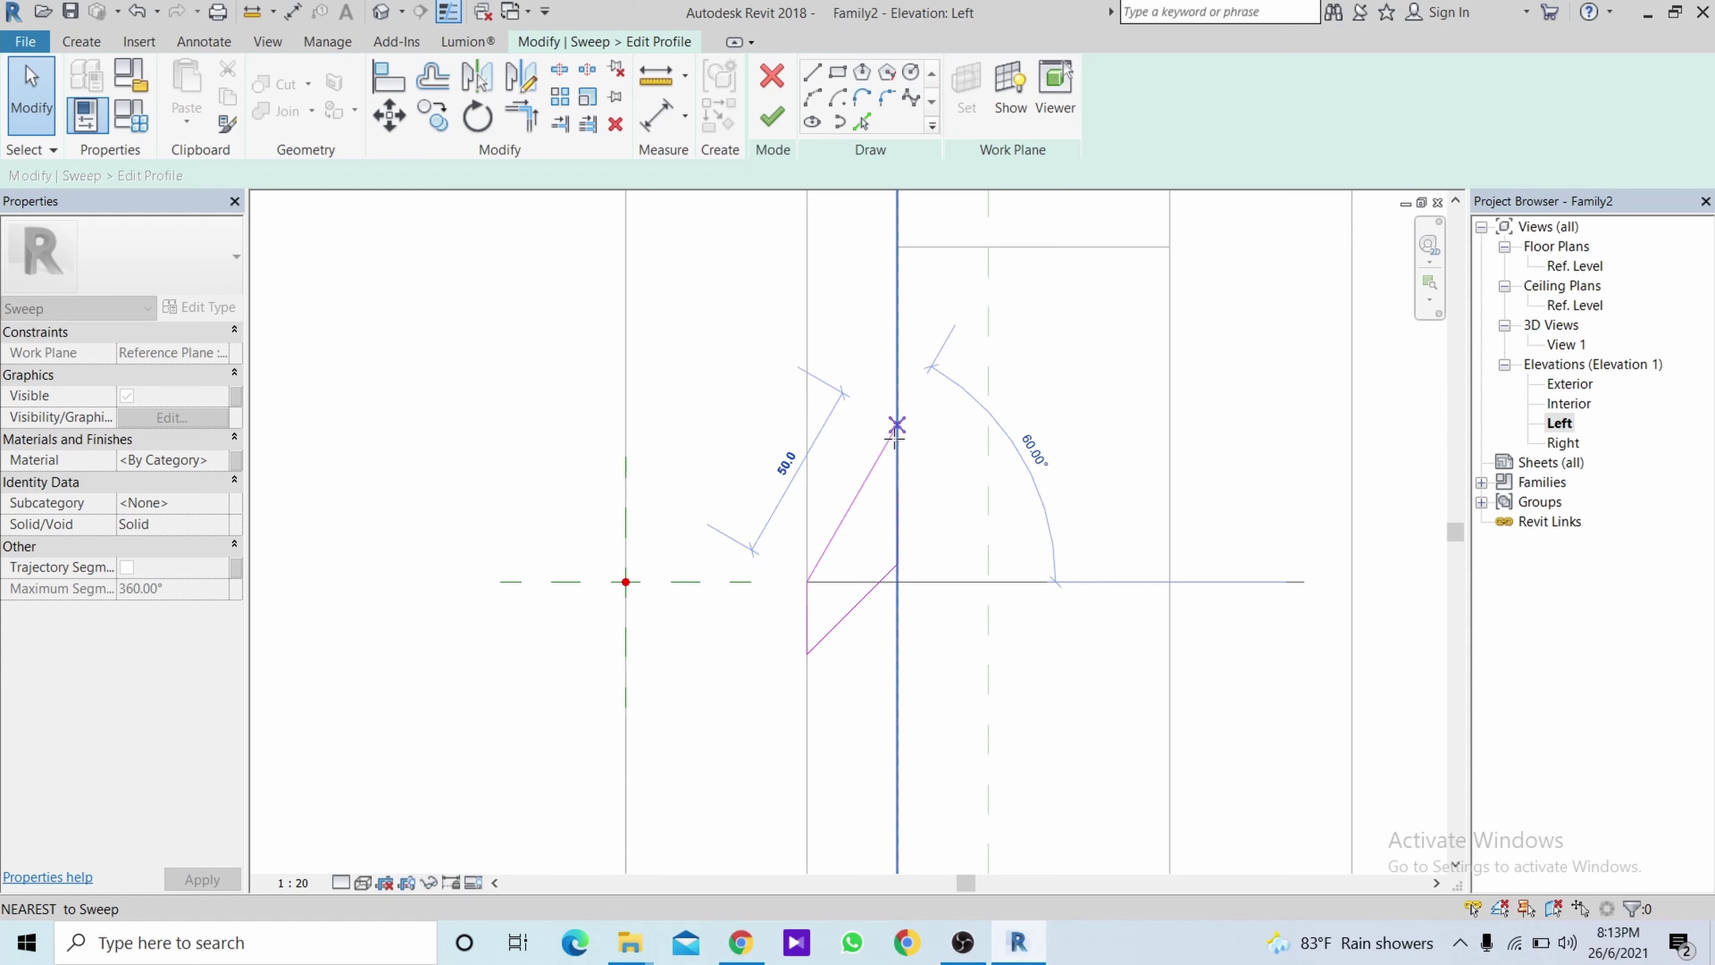
{"action": "key", "text": "Escape"}
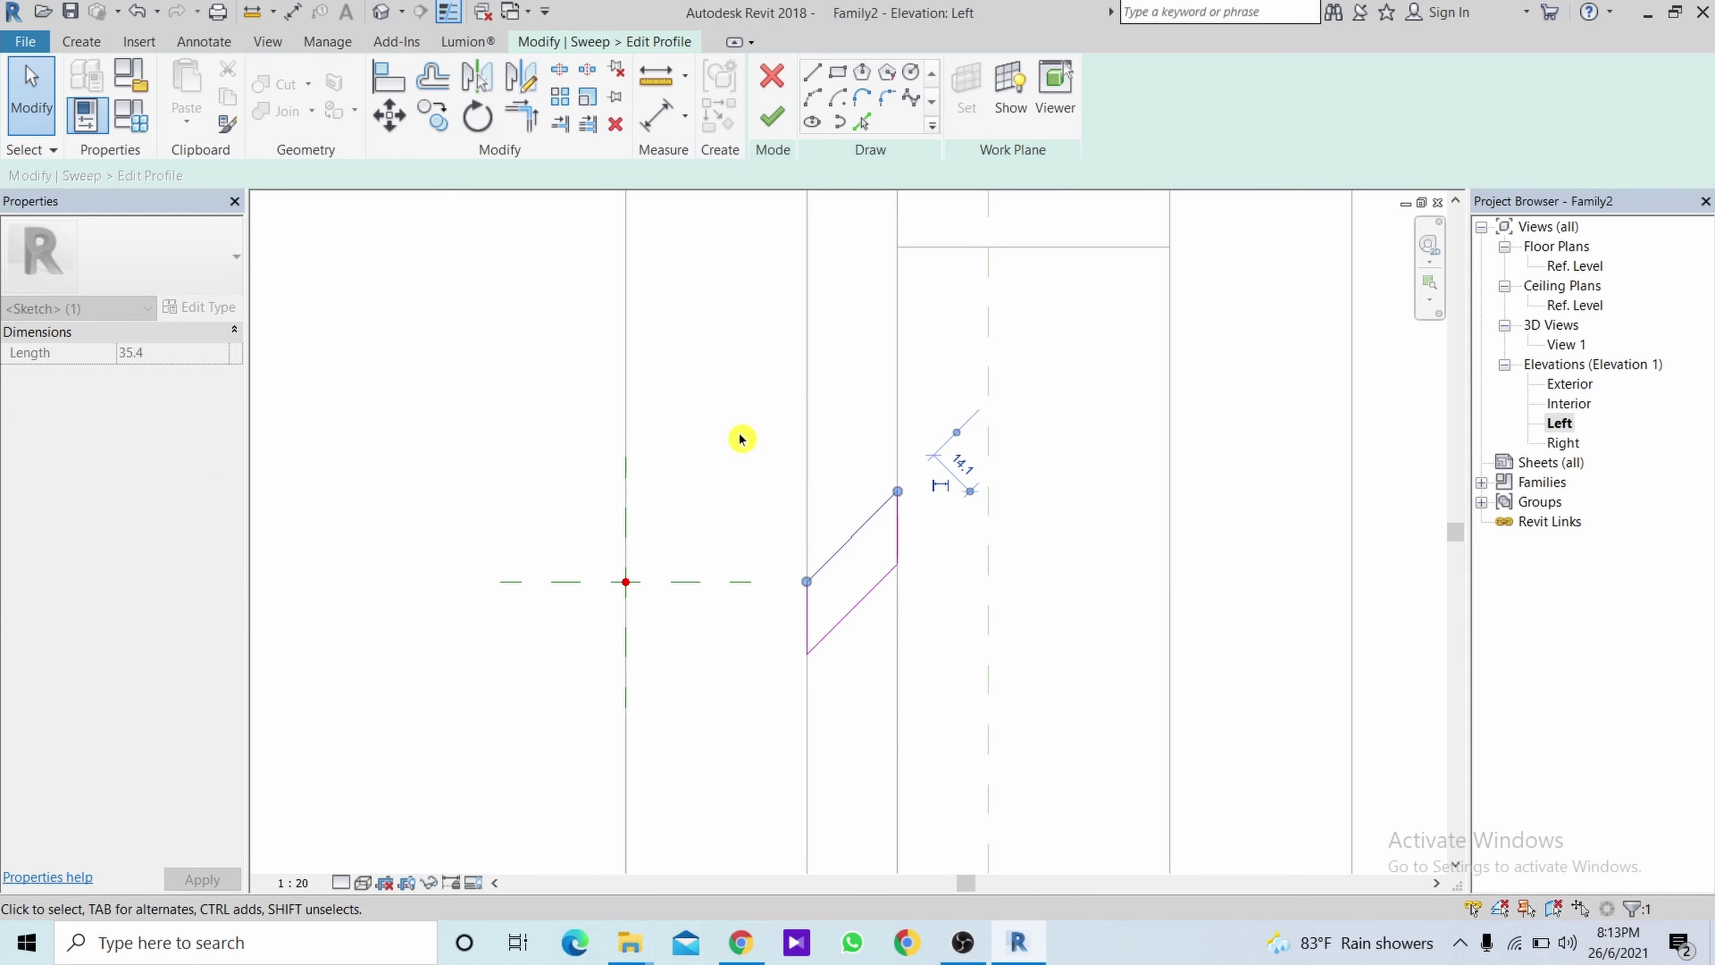
Move all four profile lines up 75 units, then finish the profile and sweep.
{"action": "left_click_drag", "start_coordinate": [728, 424], "coordinate": [952, 693]}
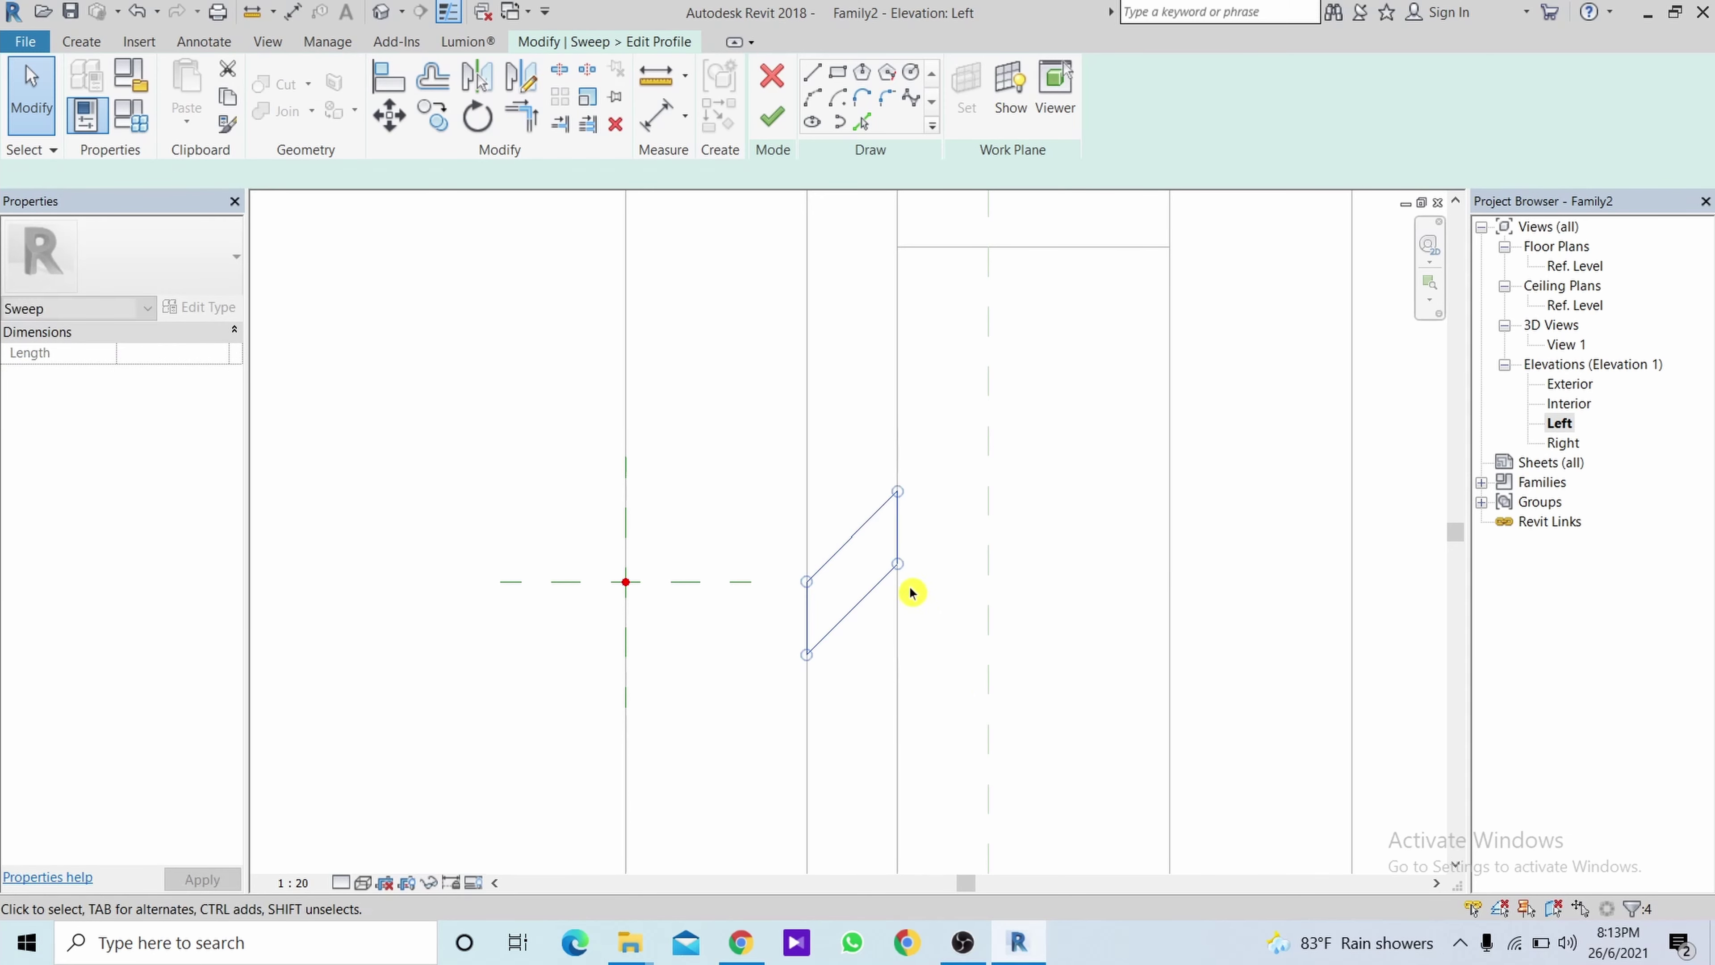
{"action": "scroll", "coordinate": [912, 592], "scroll_direction": "down", "scroll_amount": 2}
{"action": "middle_click_drag", "start_coordinate": [954, 548], "coordinate": [973, 617]}
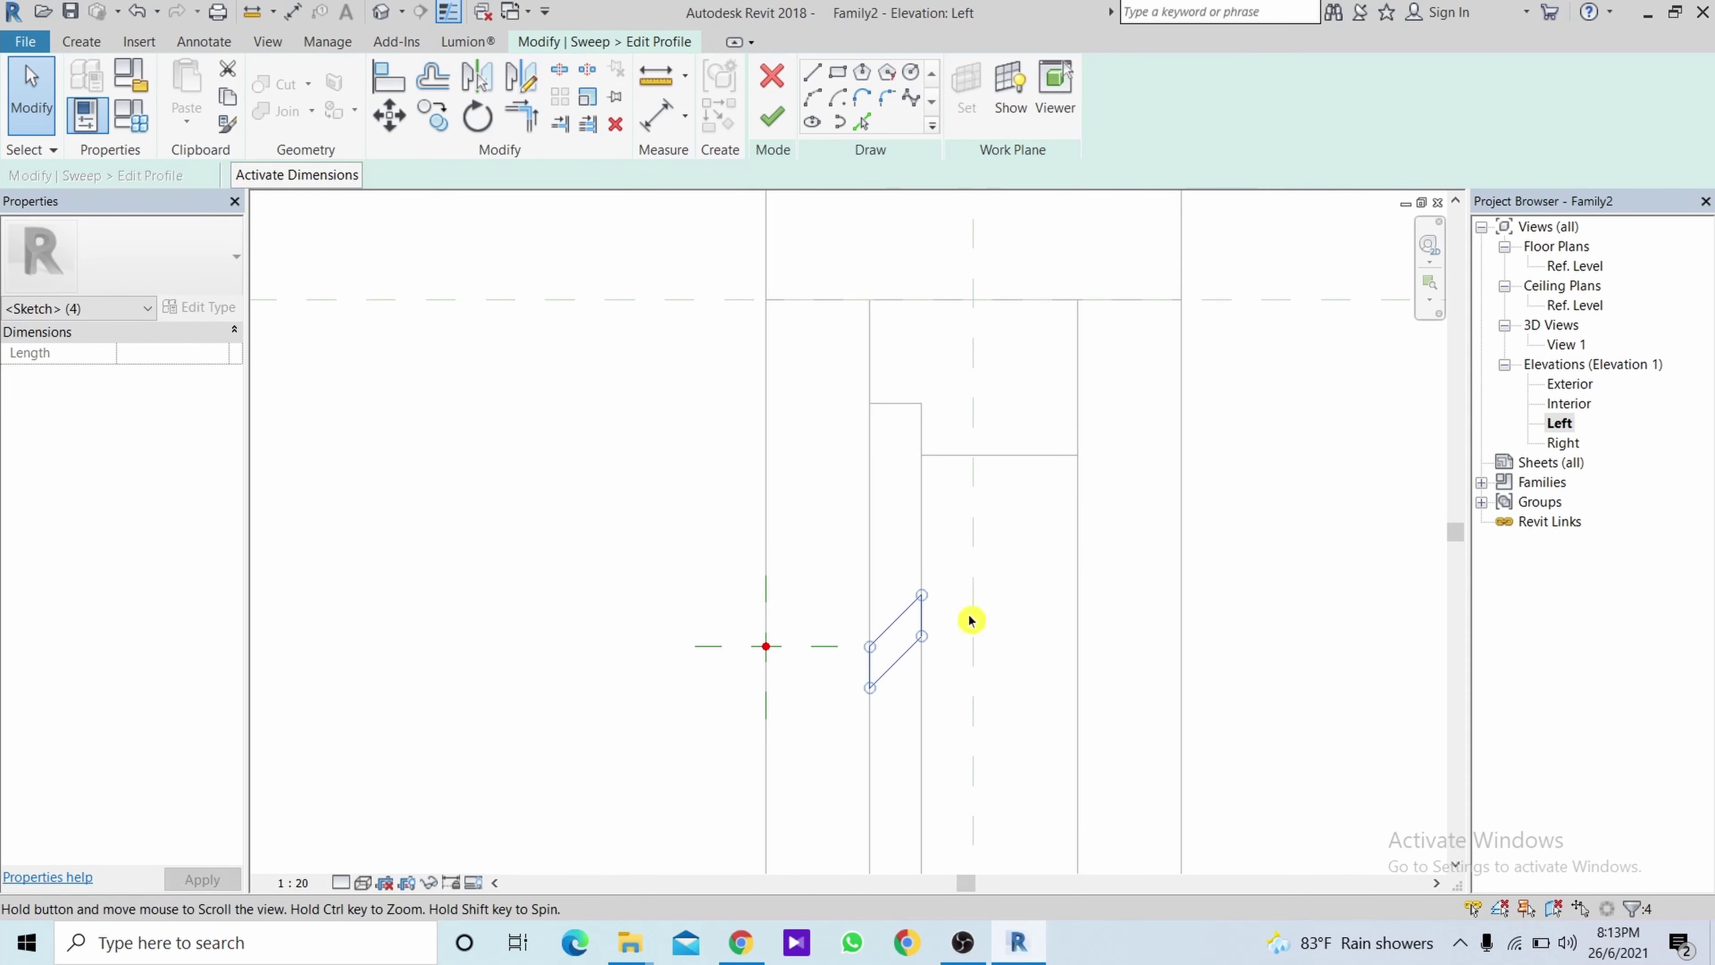
{"action": "left_click", "coordinate": [390, 116]}
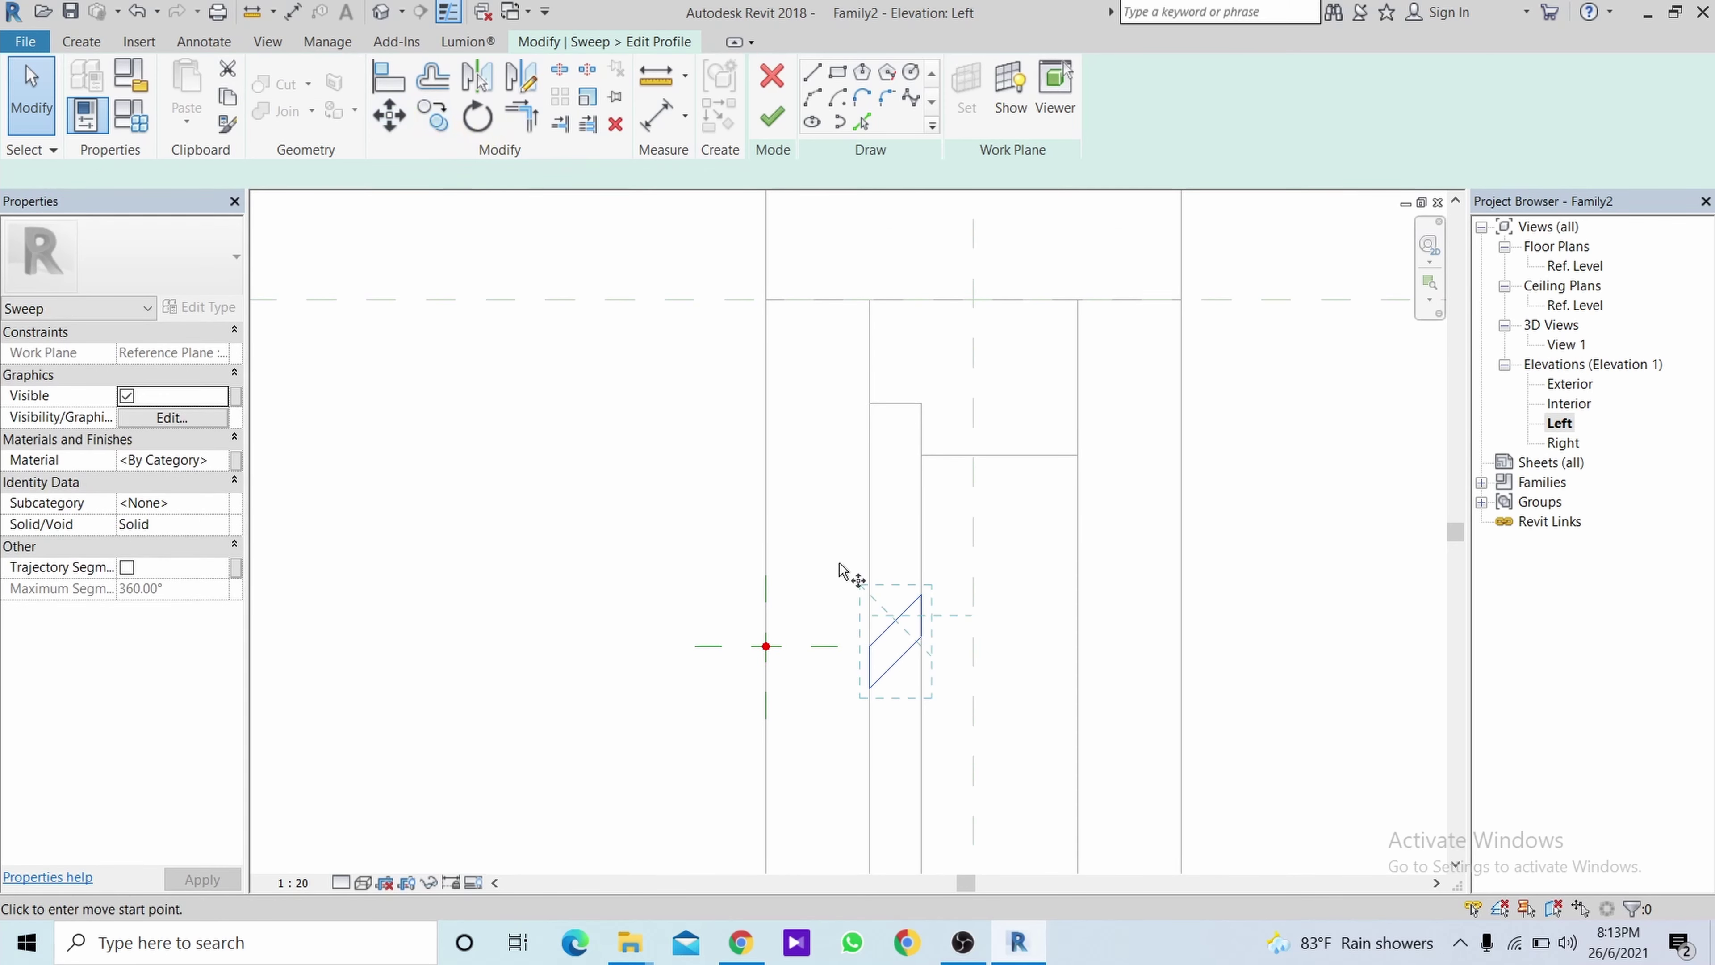
{"action": "left_click", "coordinate": [922, 595]}
{"action": "left_click", "coordinate": [924, 439]}
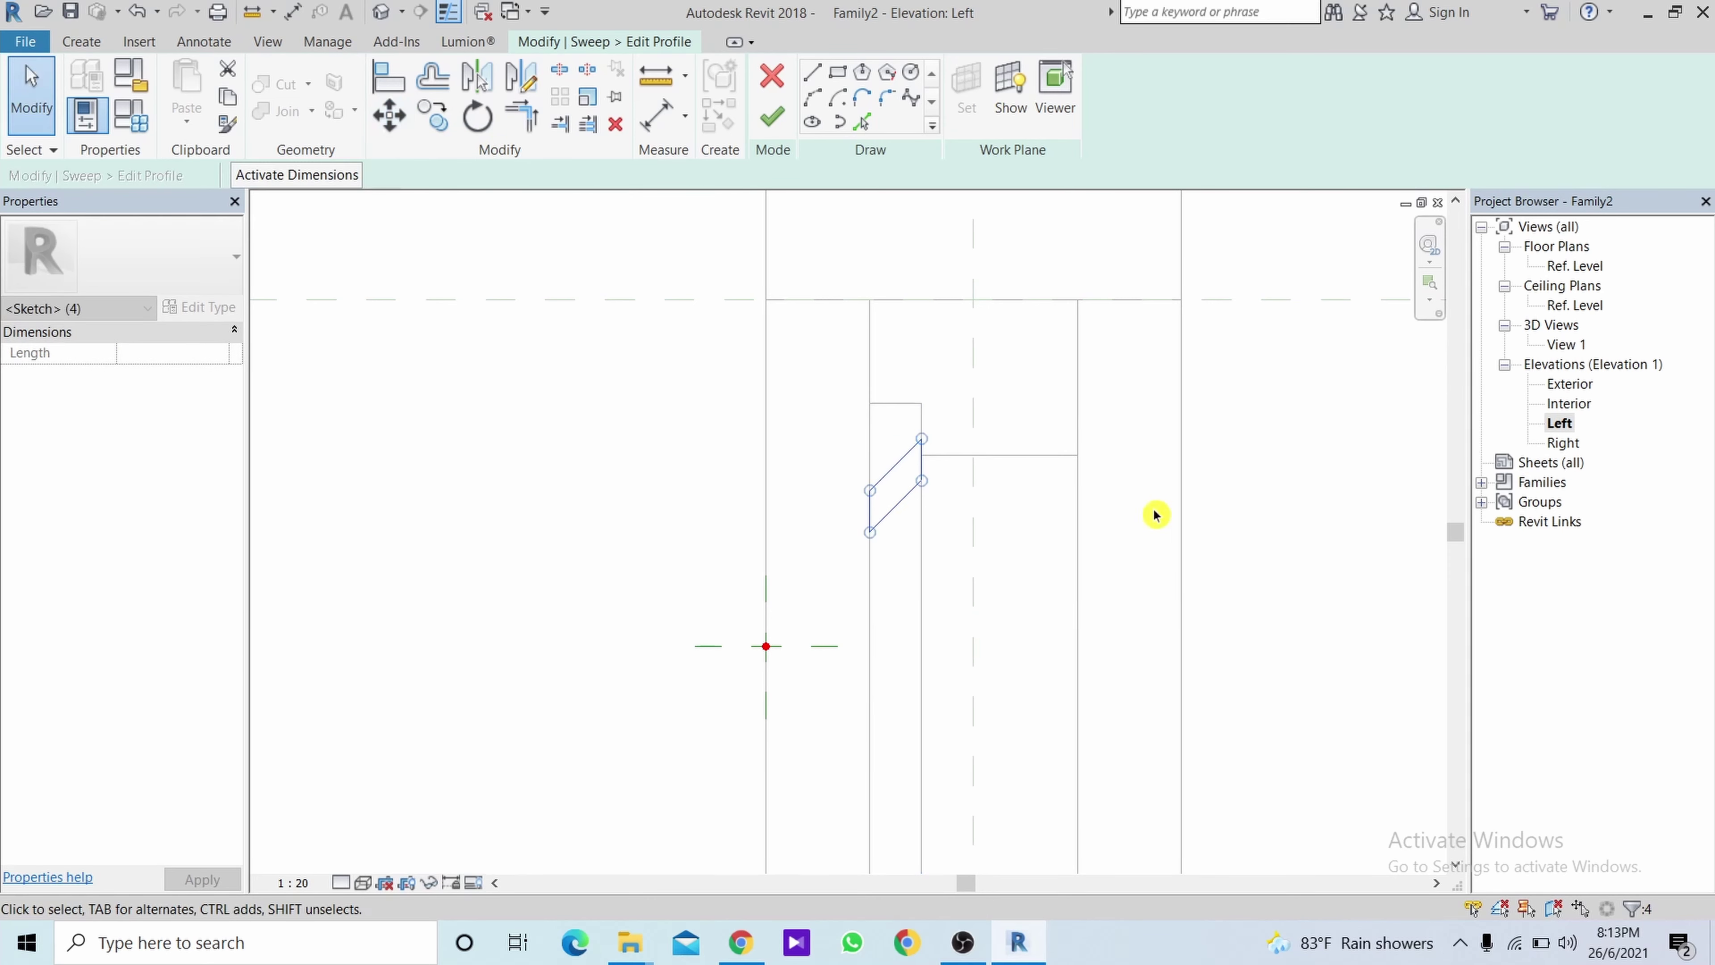
{"action": "left_click", "coordinate": [770, 117]}
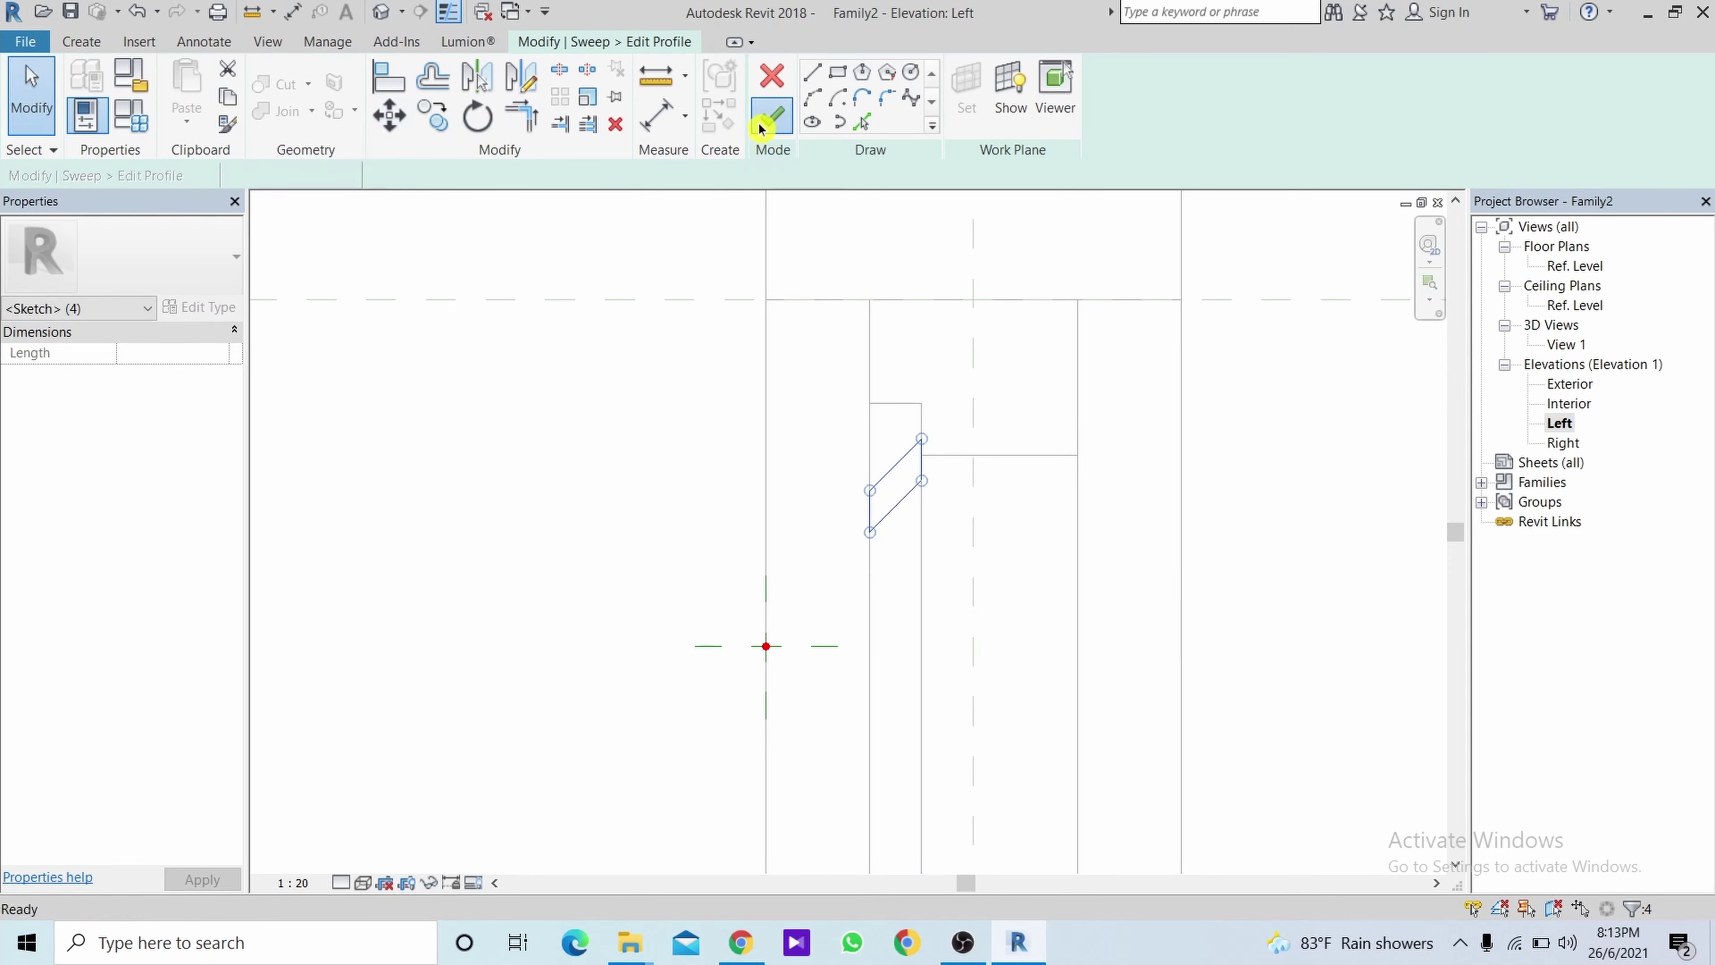
{"action": "left_click", "coordinate": [761, 125]}
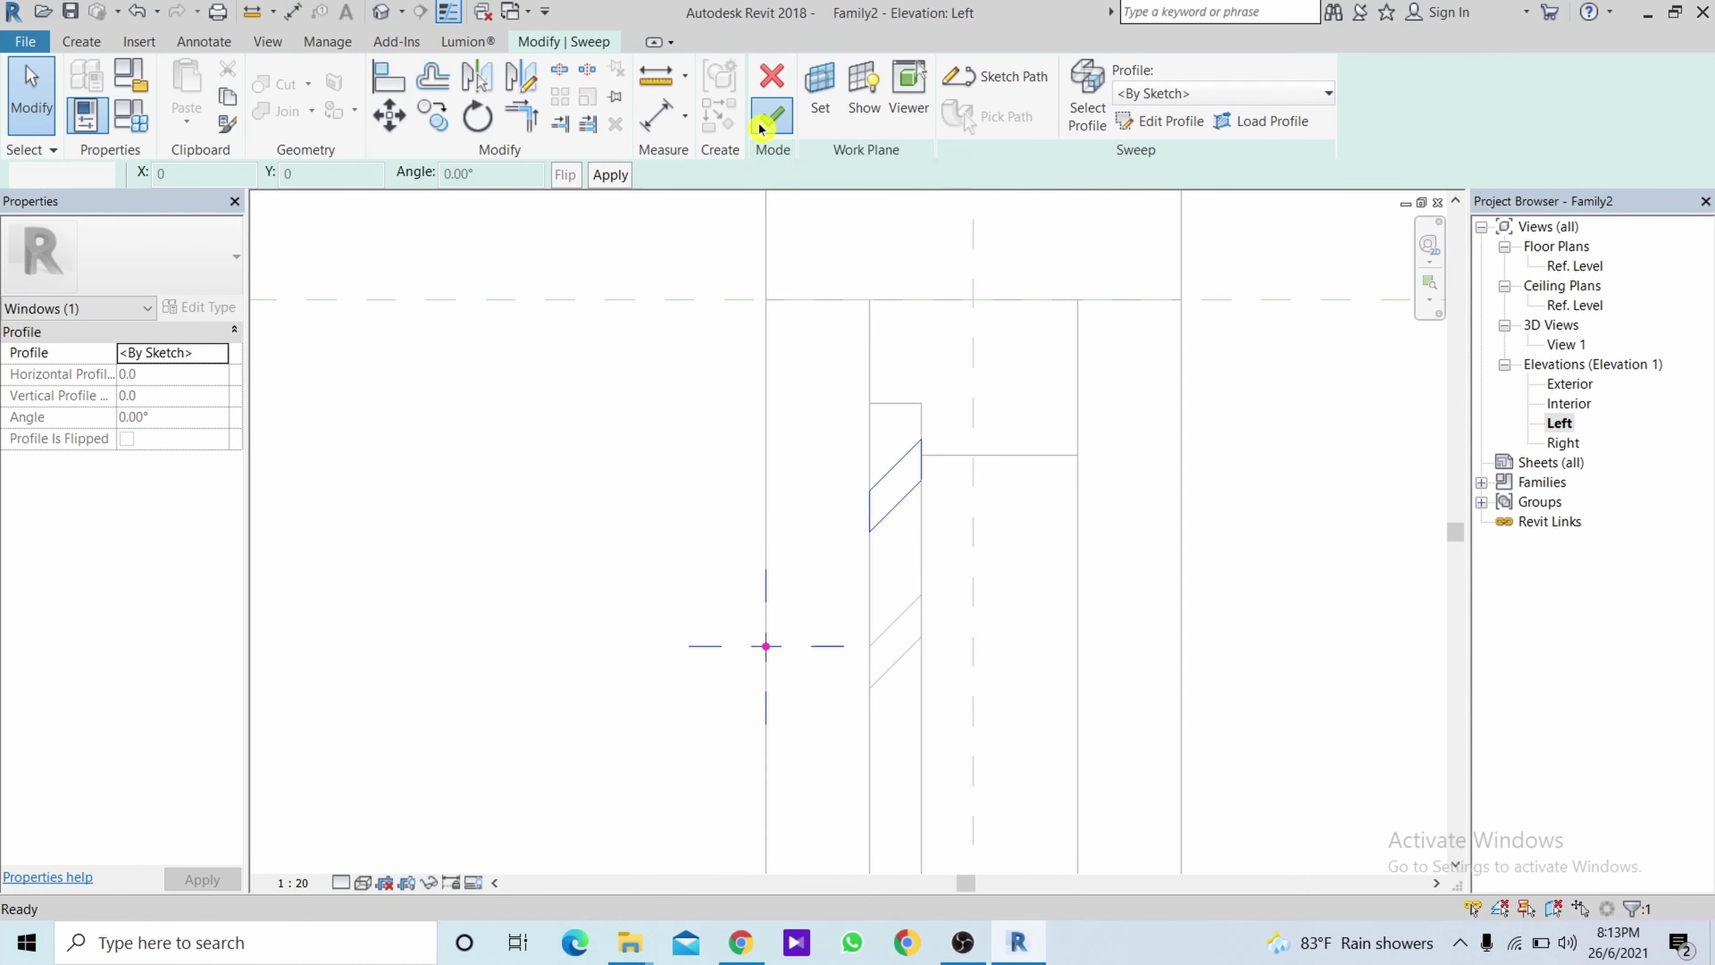
{"action": "left_click", "coordinate": [1247, 467]}
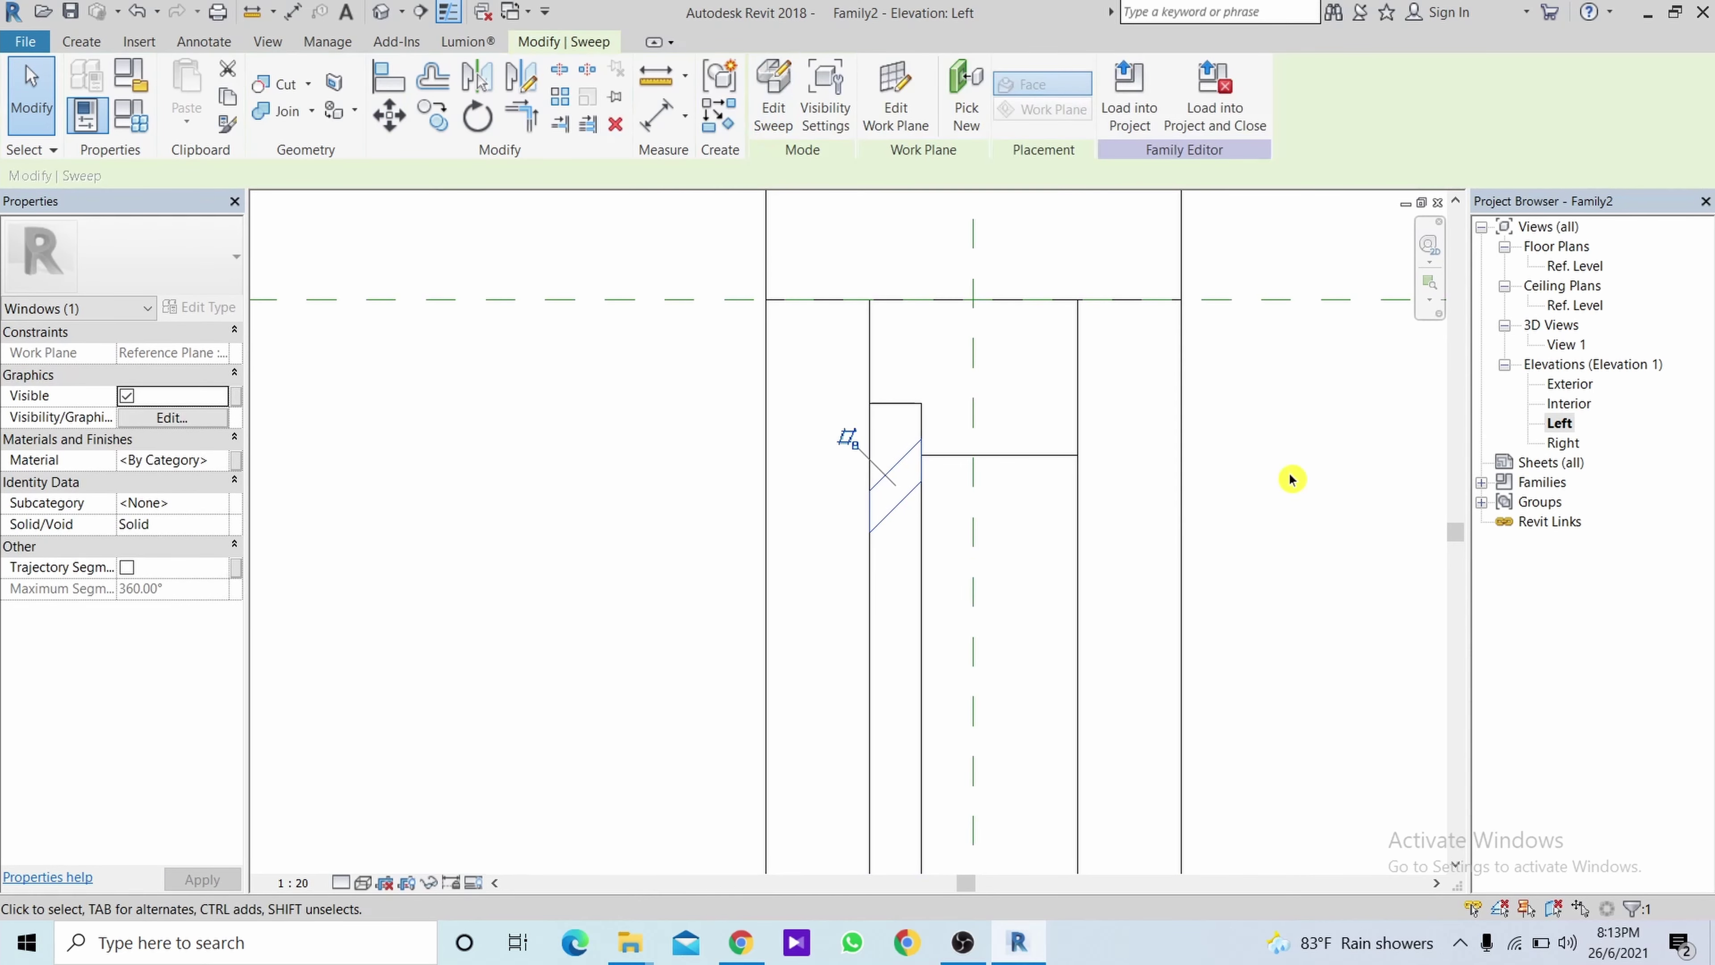
Apply the wood material to the slat sweep, then orbit the 3D view and select the top slat.
{"action": "left_click", "coordinate": [911, 423]}
{"action": "double_click", "coordinate": [1565, 345]}
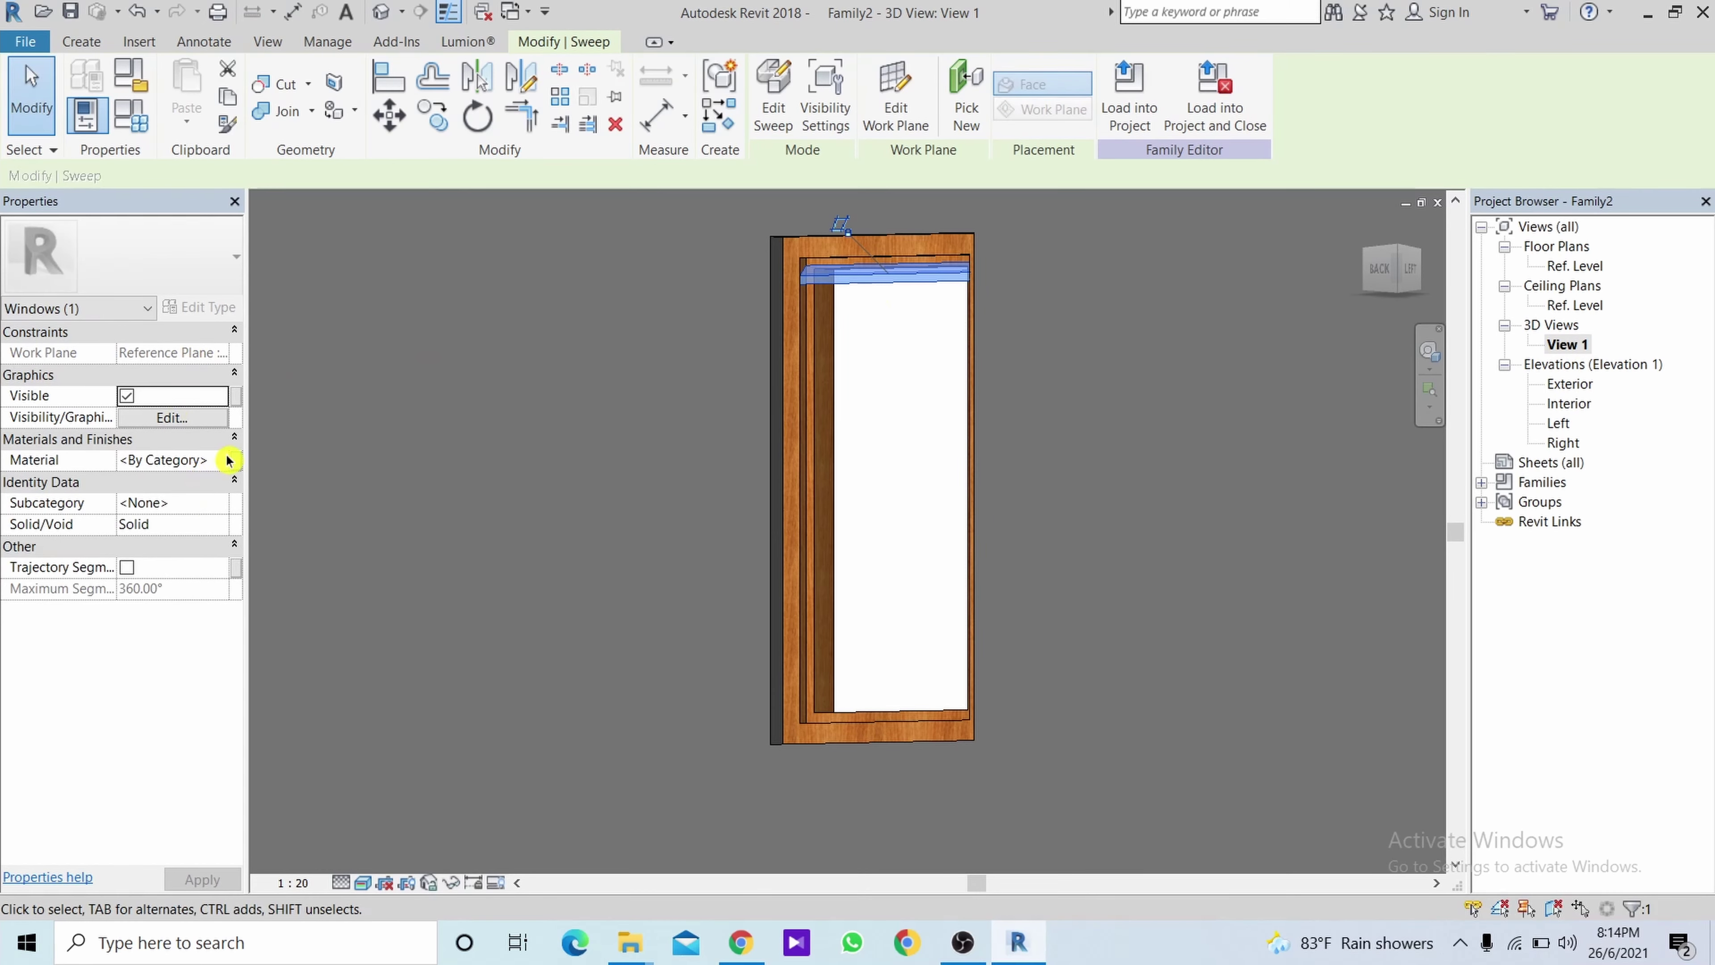
{"action": "left_click", "coordinate": [227, 460]}
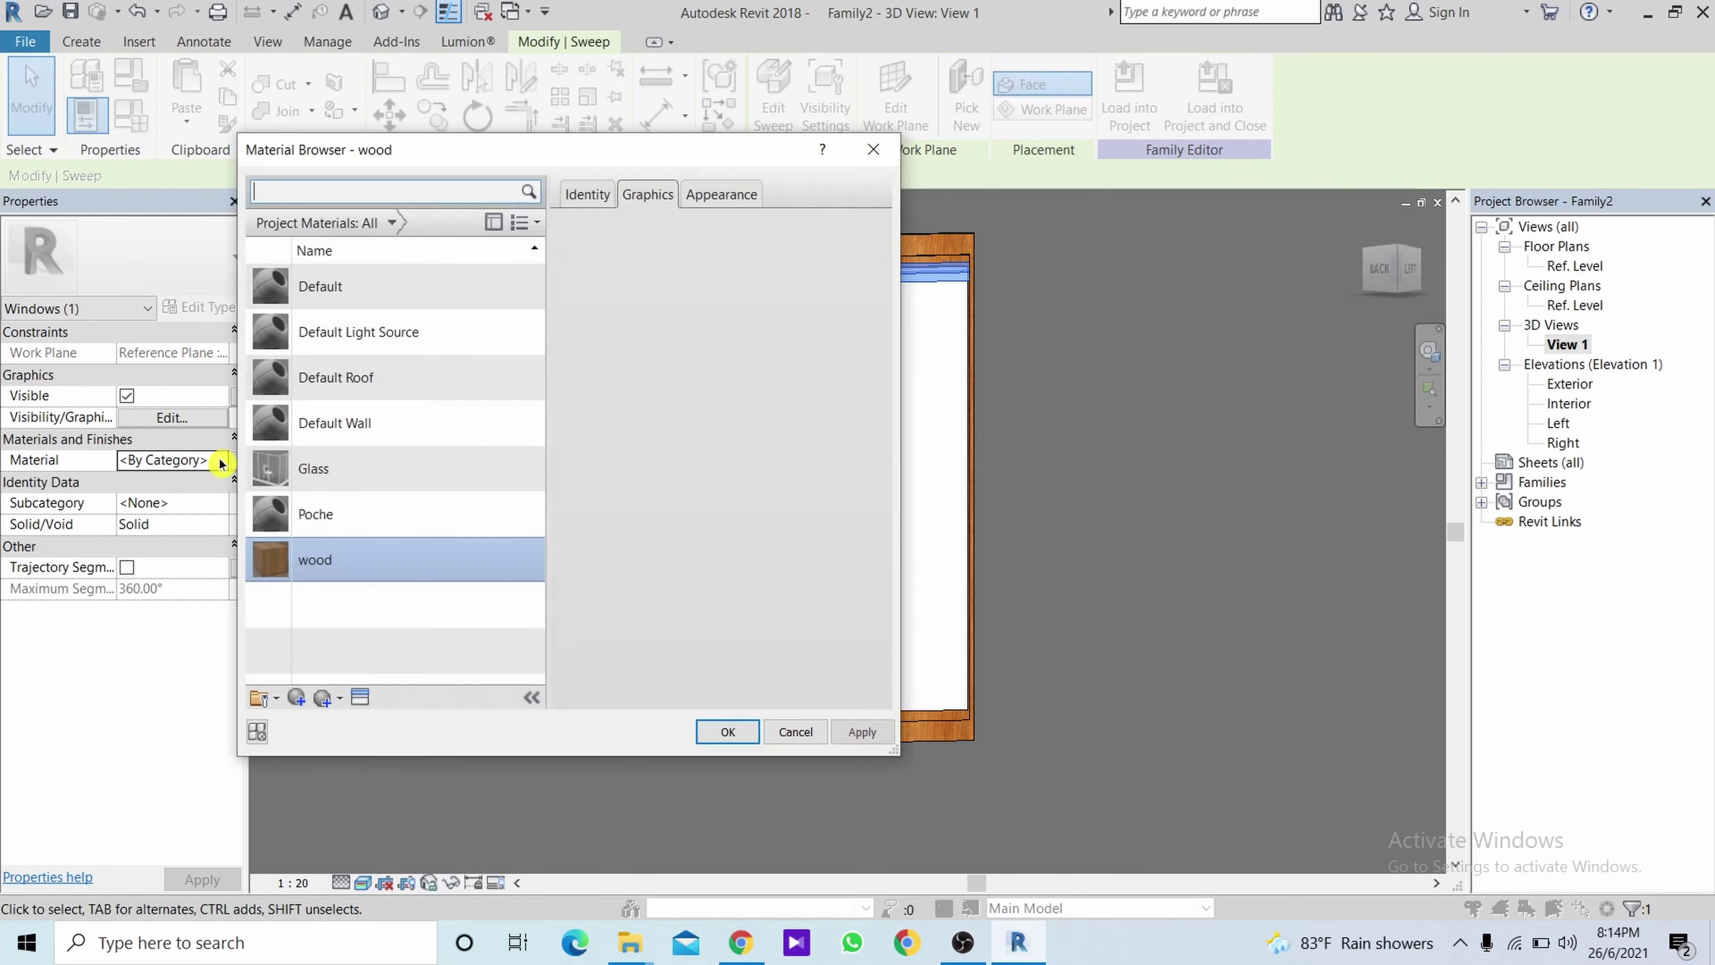
{"action": "double_click", "coordinate": [350, 568]}
{"action": "left_click", "coordinate": [1186, 467]}
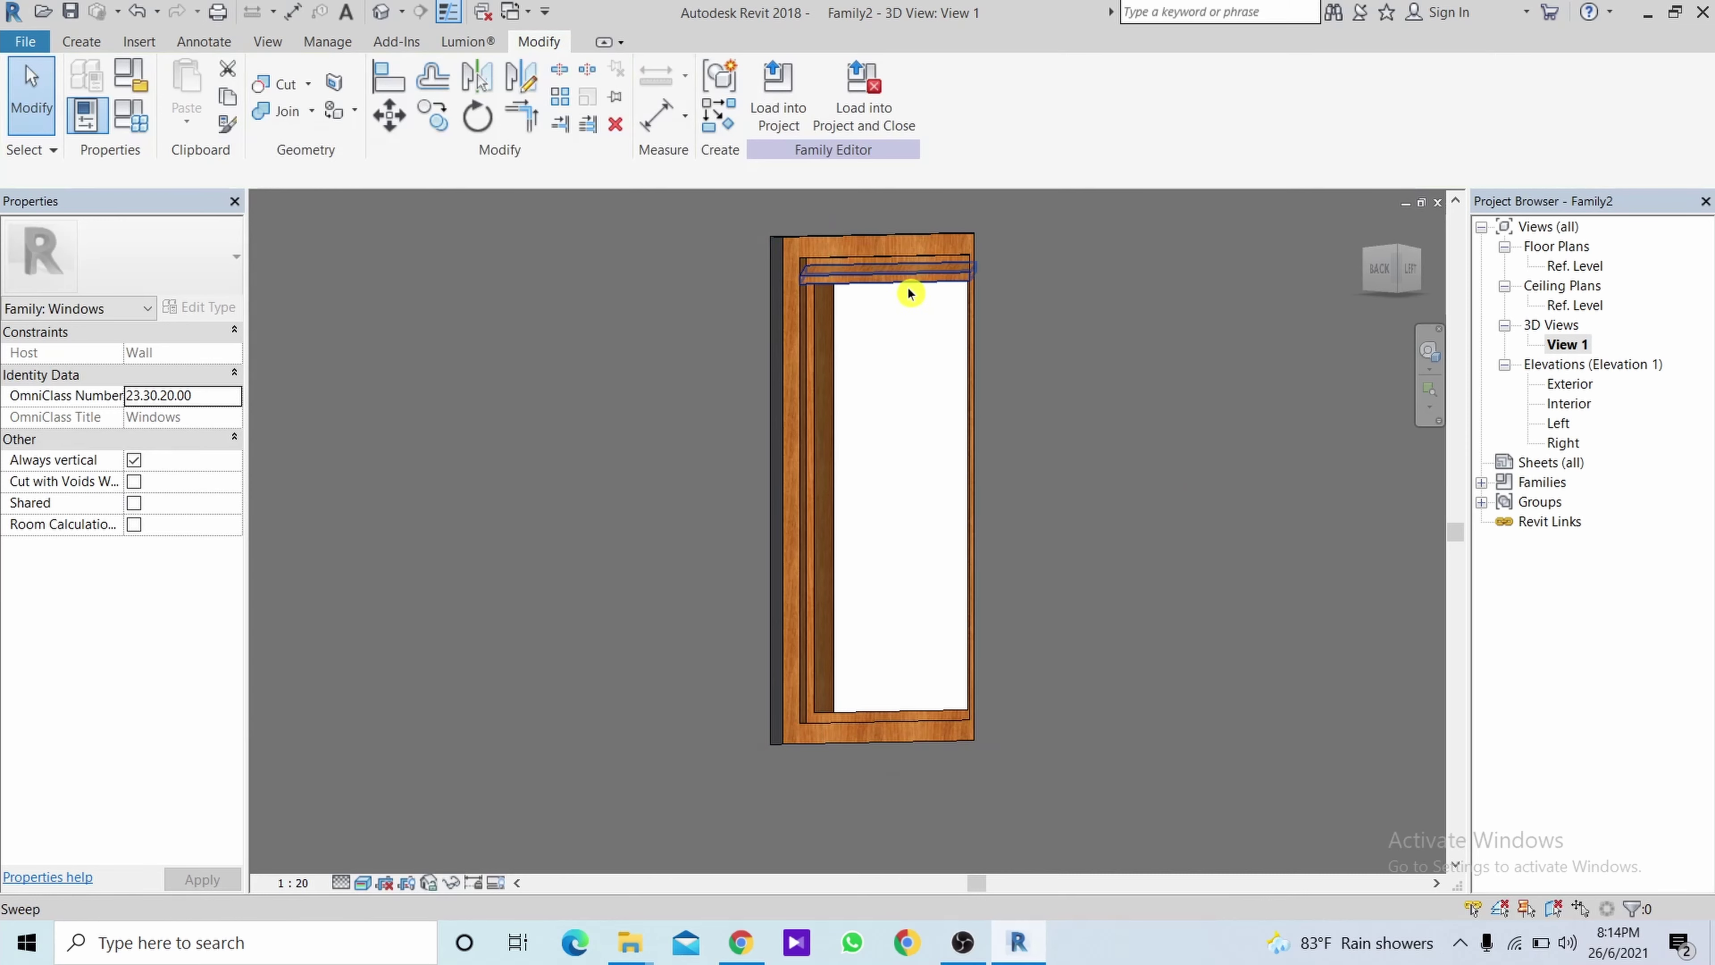
{"action": "scroll", "coordinate": [911, 291], "scroll_direction": "up", "scroll_amount": 1}
{"action": "mouse_move", "coordinate": [921, 298]}
{"action": "middle_mouse_down", "text": "shift"}
{"action": "mouse_move", "coordinate": [821, 391]}
{"action": "mouse_move", "coordinate": [888, 261]}
{"action": "middle_mouse_up", "text": "shift"}
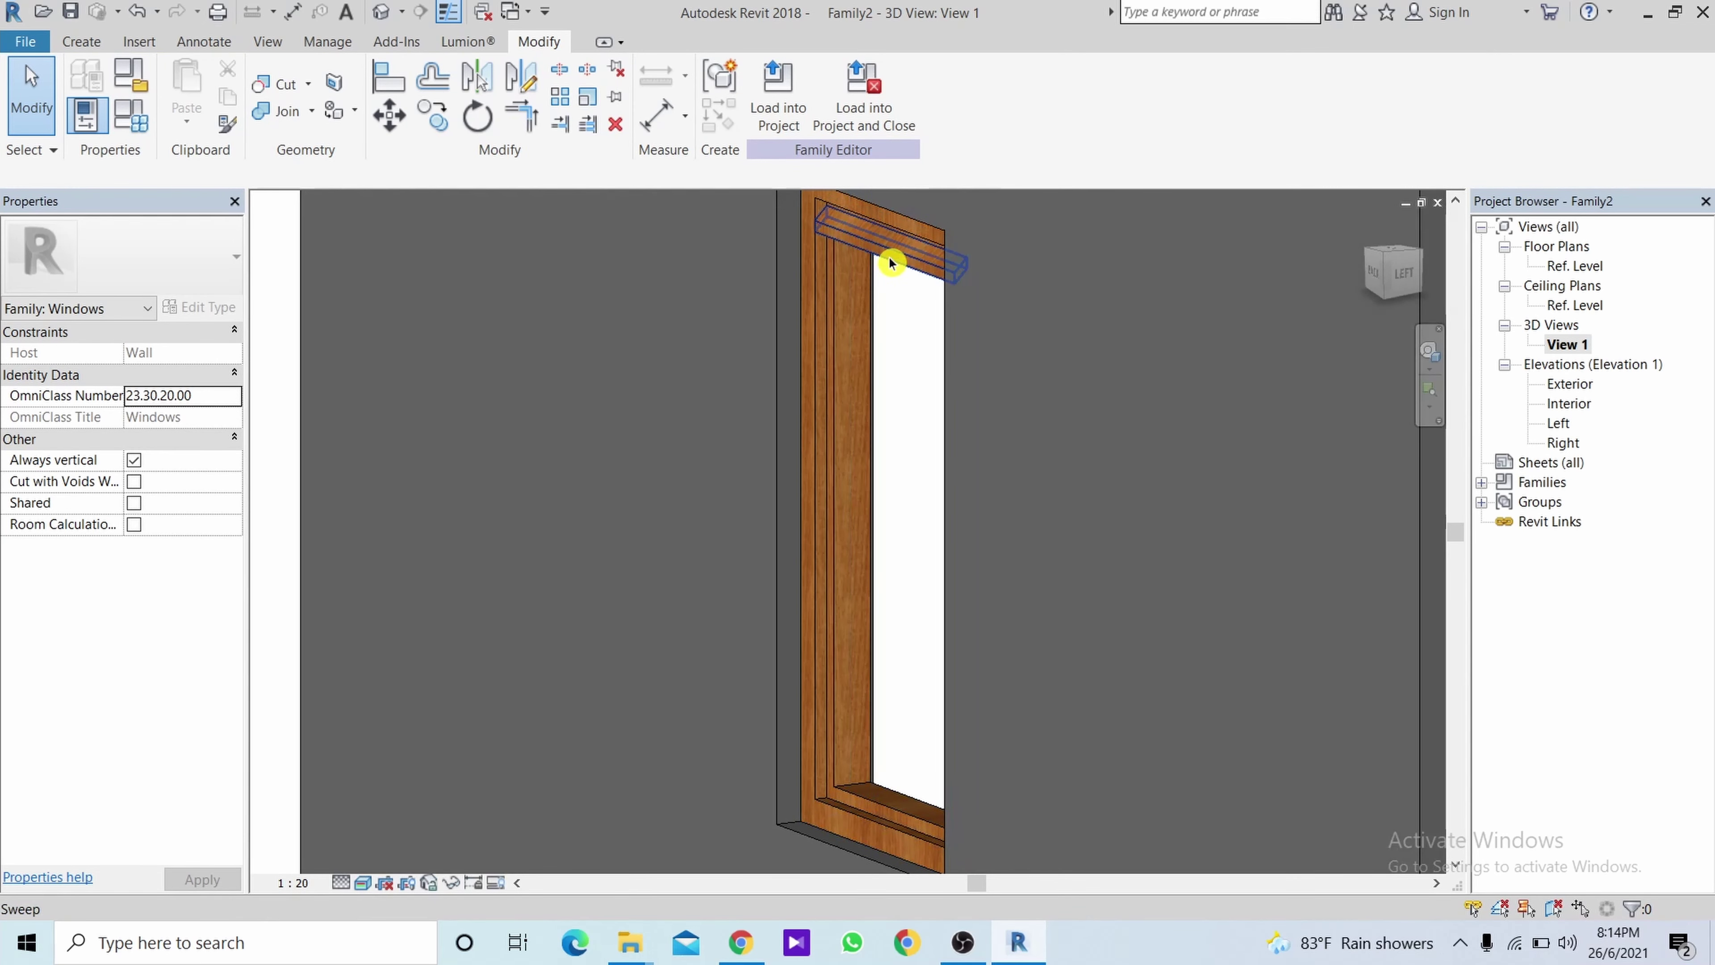
{"action": "left_click", "coordinate": [888, 262]}
{"action": "double_click", "coordinate": [1570, 384]}
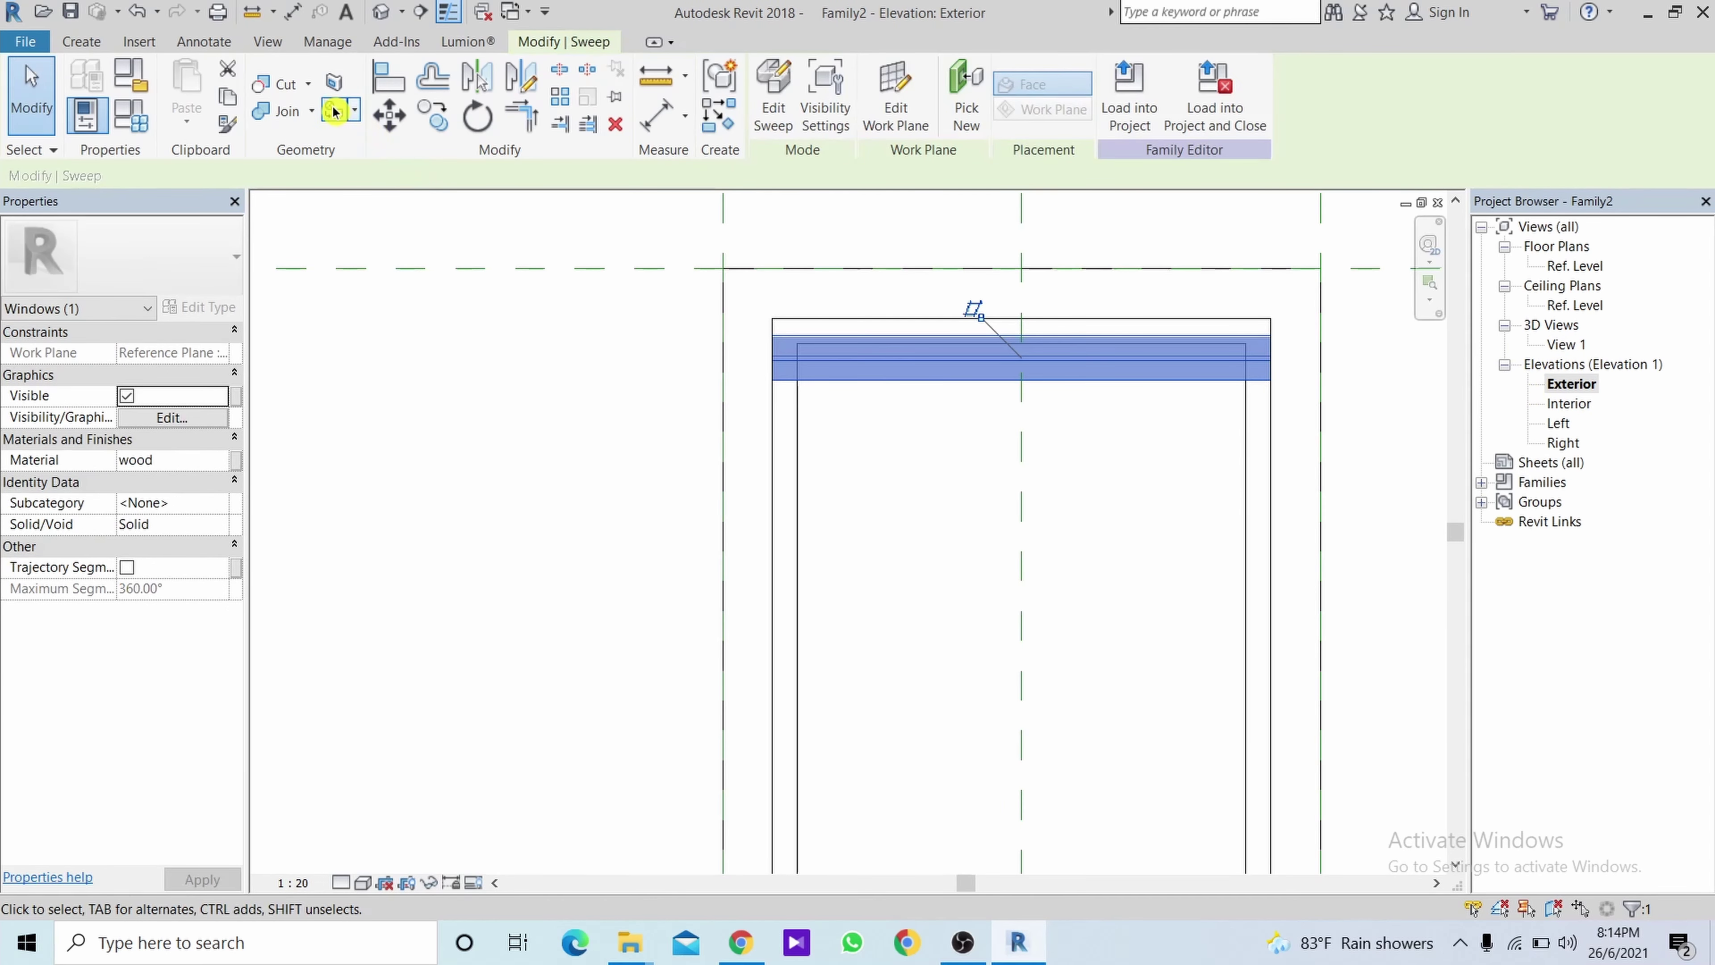
{"action": "left_click", "coordinate": [566, 111]}
{"action": "type", "text": "10"}
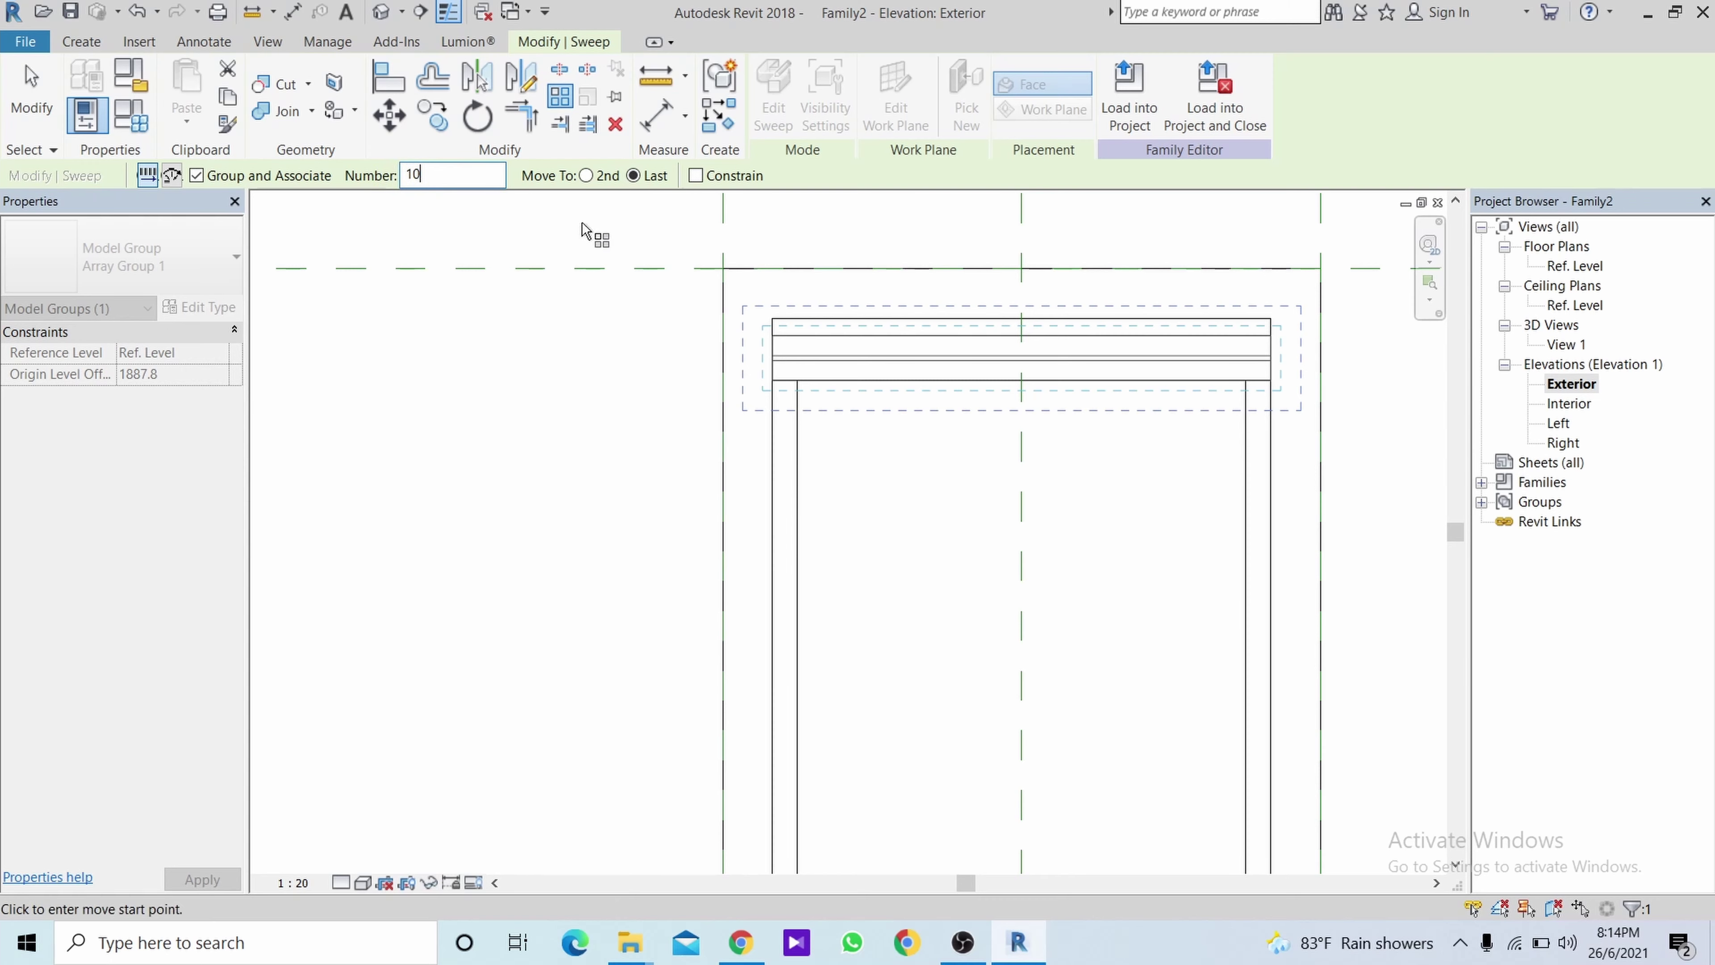
{"action": "left_click", "coordinate": [773, 320]}
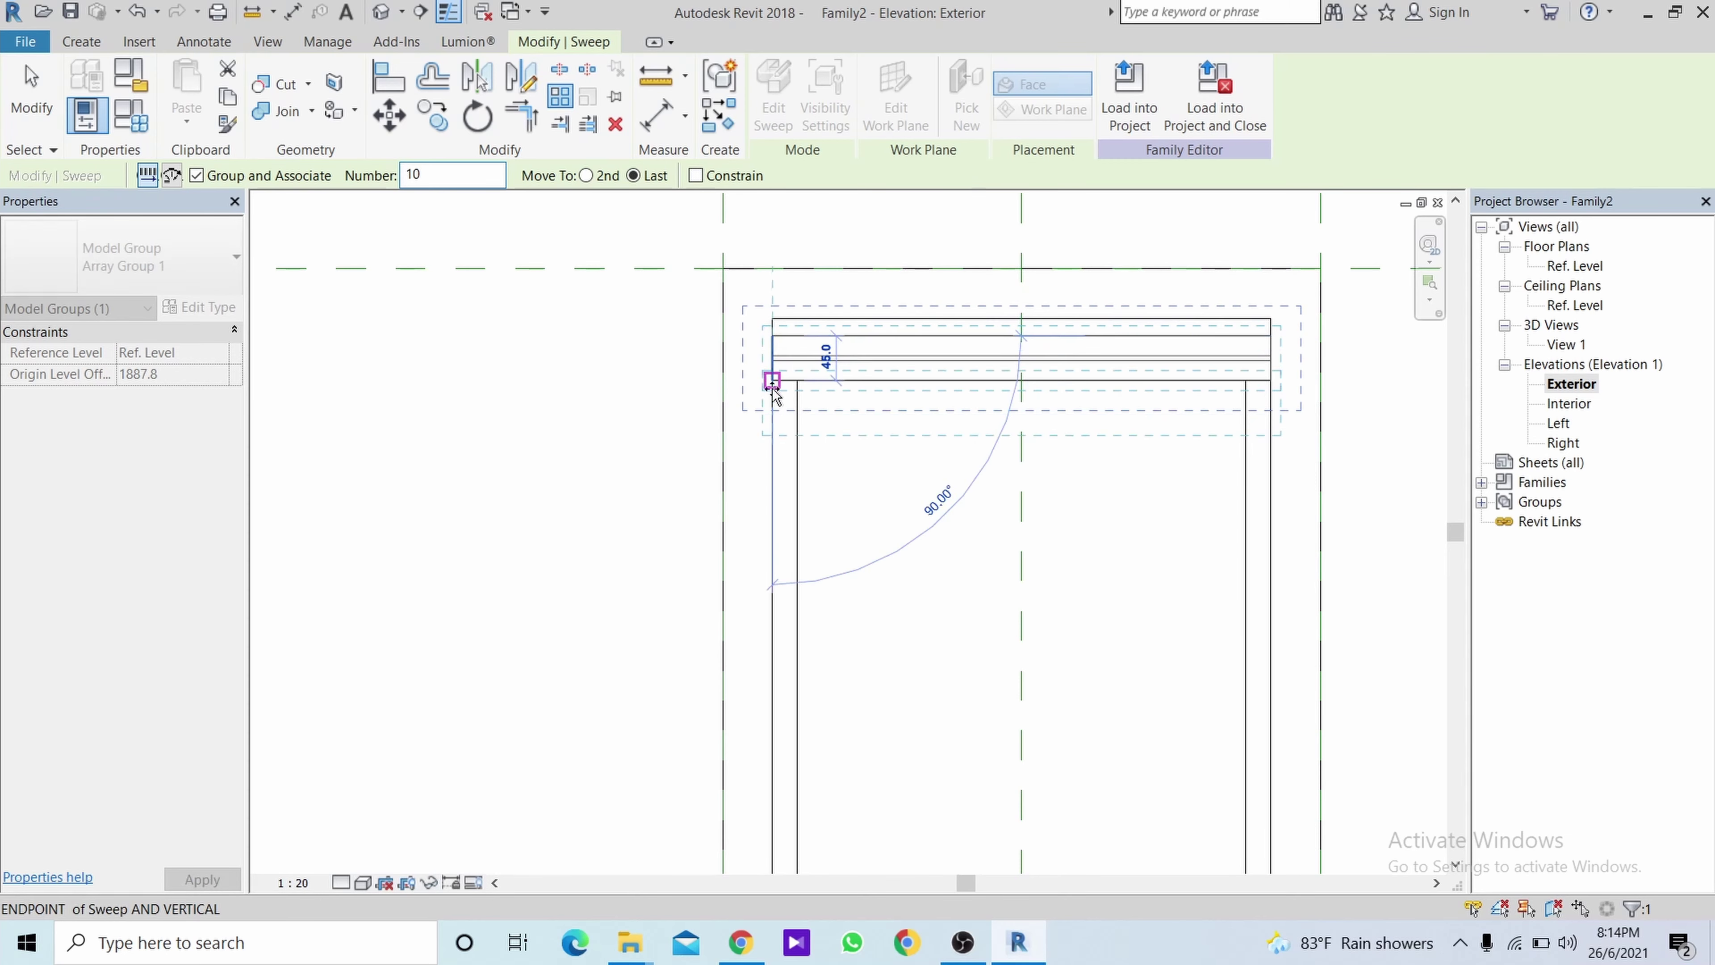
{"action": "middle_click_drag", "start_coordinate": [781, 573], "coordinate": [778, 241]}
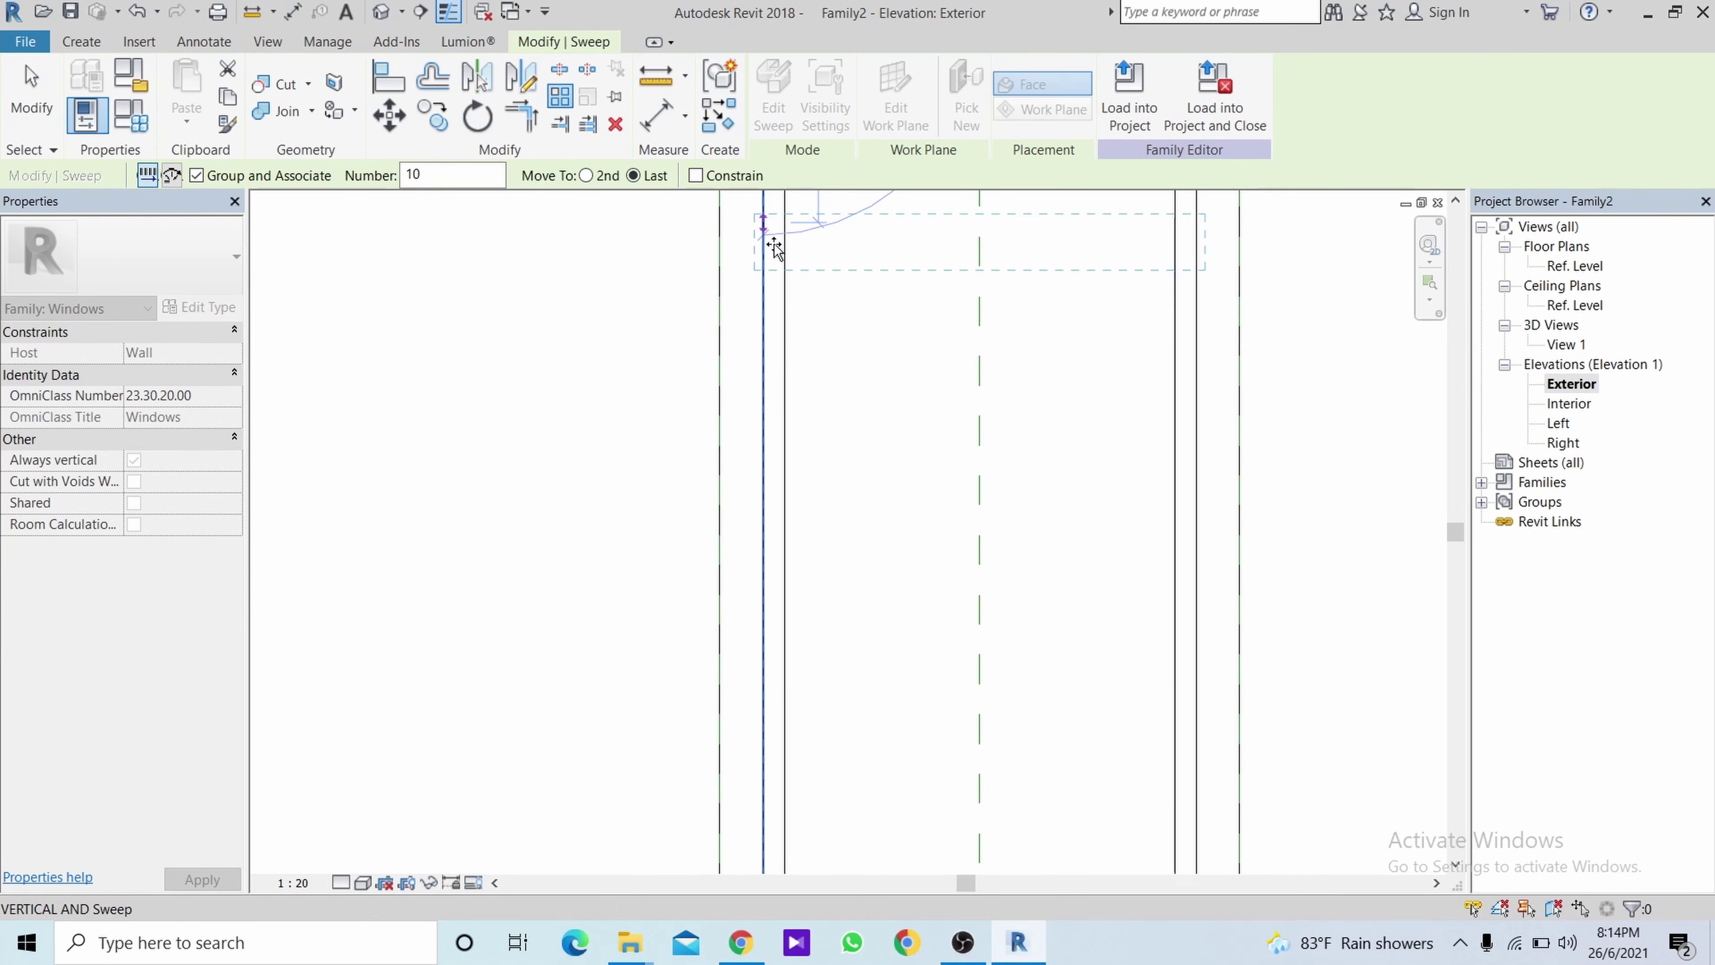
{"action": "scroll", "coordinate": [770, 337], "scroll_direction": "down", "scroll_amount": 1}
{"action": "scroll", "coordinate": [780, 362], "scroll_direction": "down", "scroll_amount": 1}
{"action": "scroll", "coordinate": [779, 363], "scroll_direction": "down", "scroll_amount": 1}
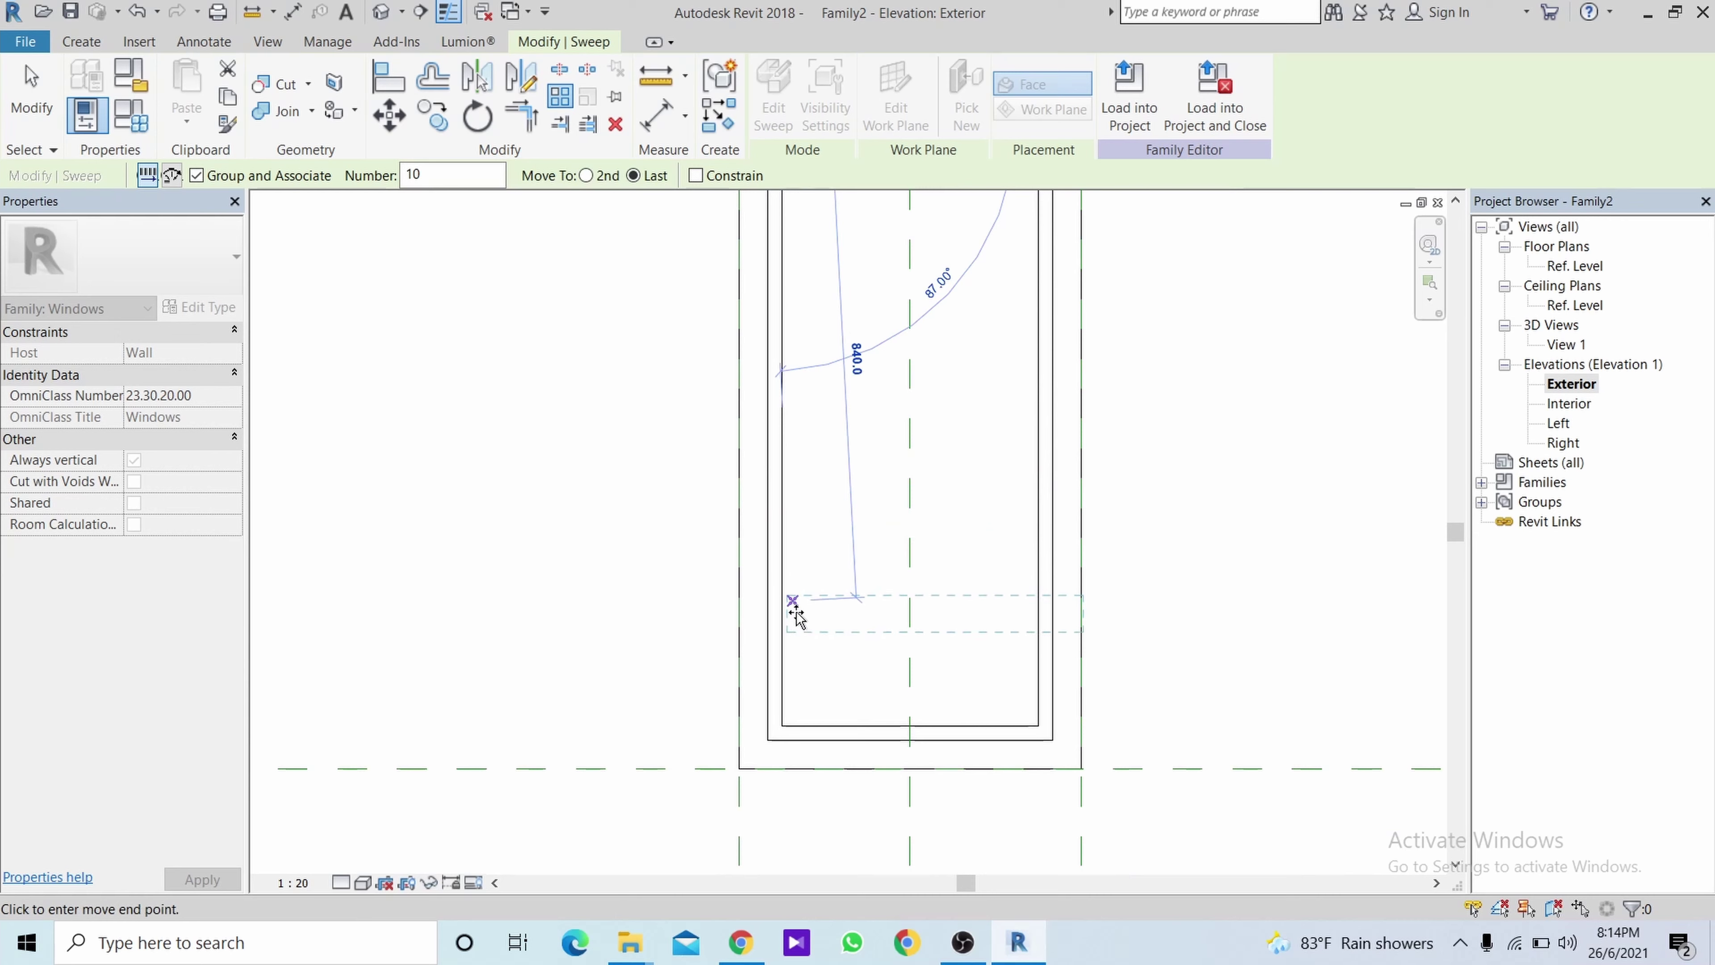
{"action": "left_click", "coordinate": [769, 719]}
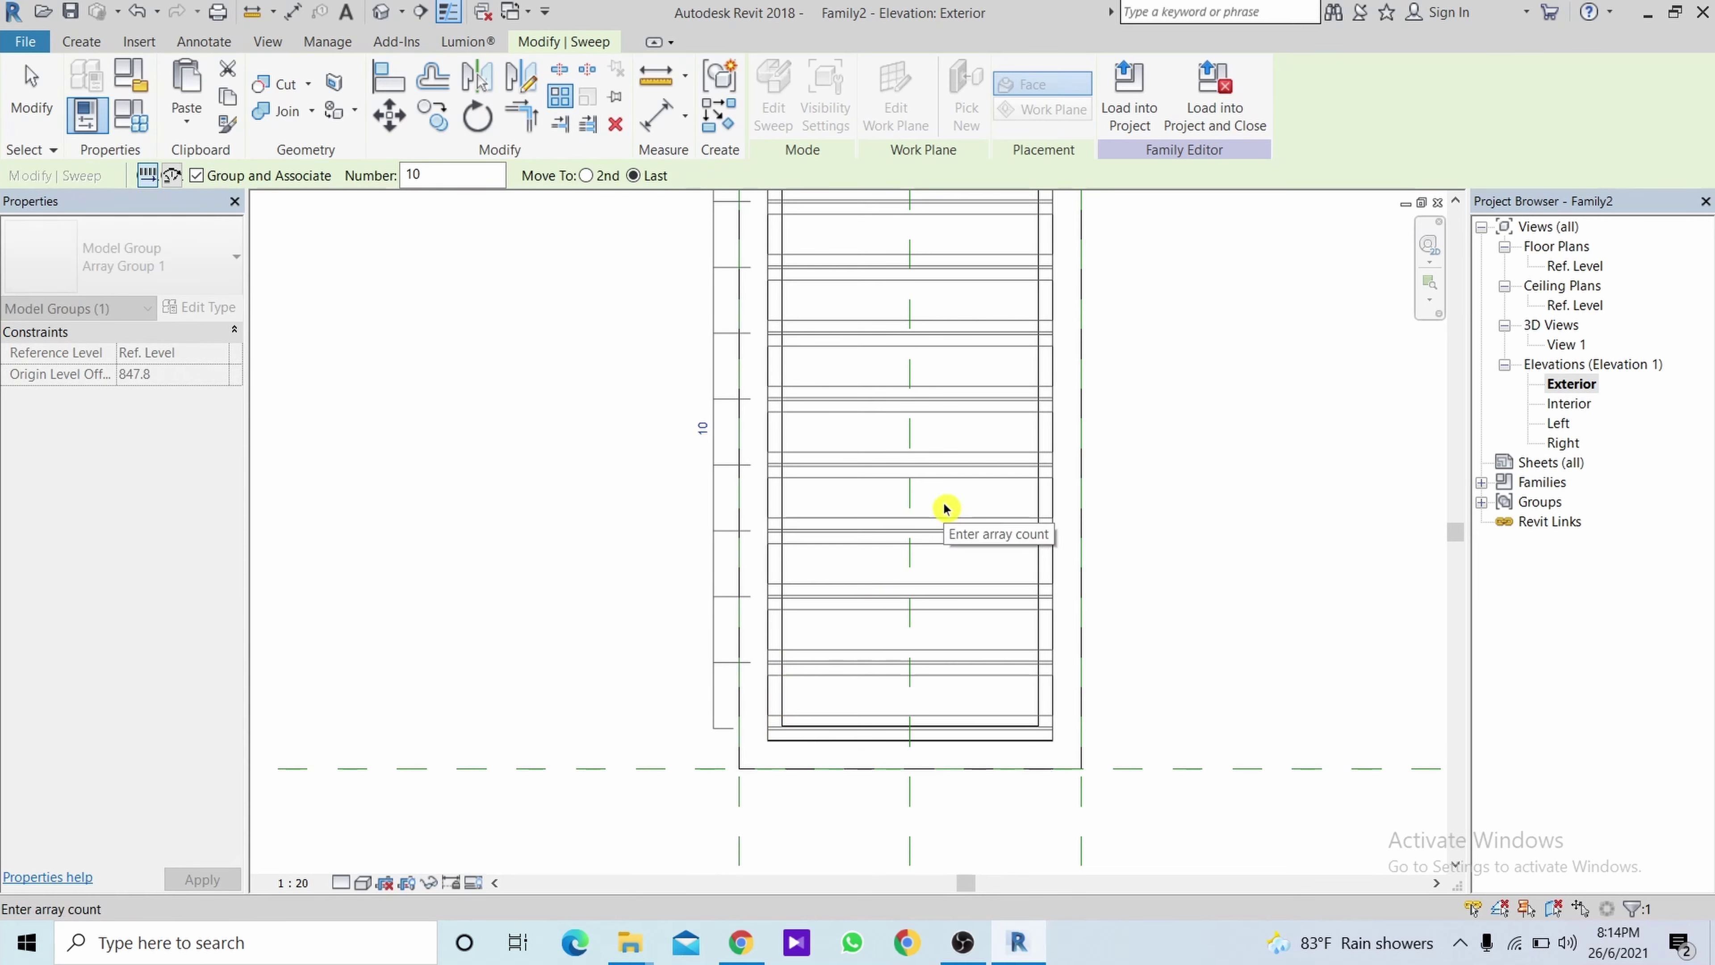
{"action": "middle_click_drag", "start_coordinate": [946, 525], "coordinate": [995, 741]}
{"action": "key", "text": "Escape"}
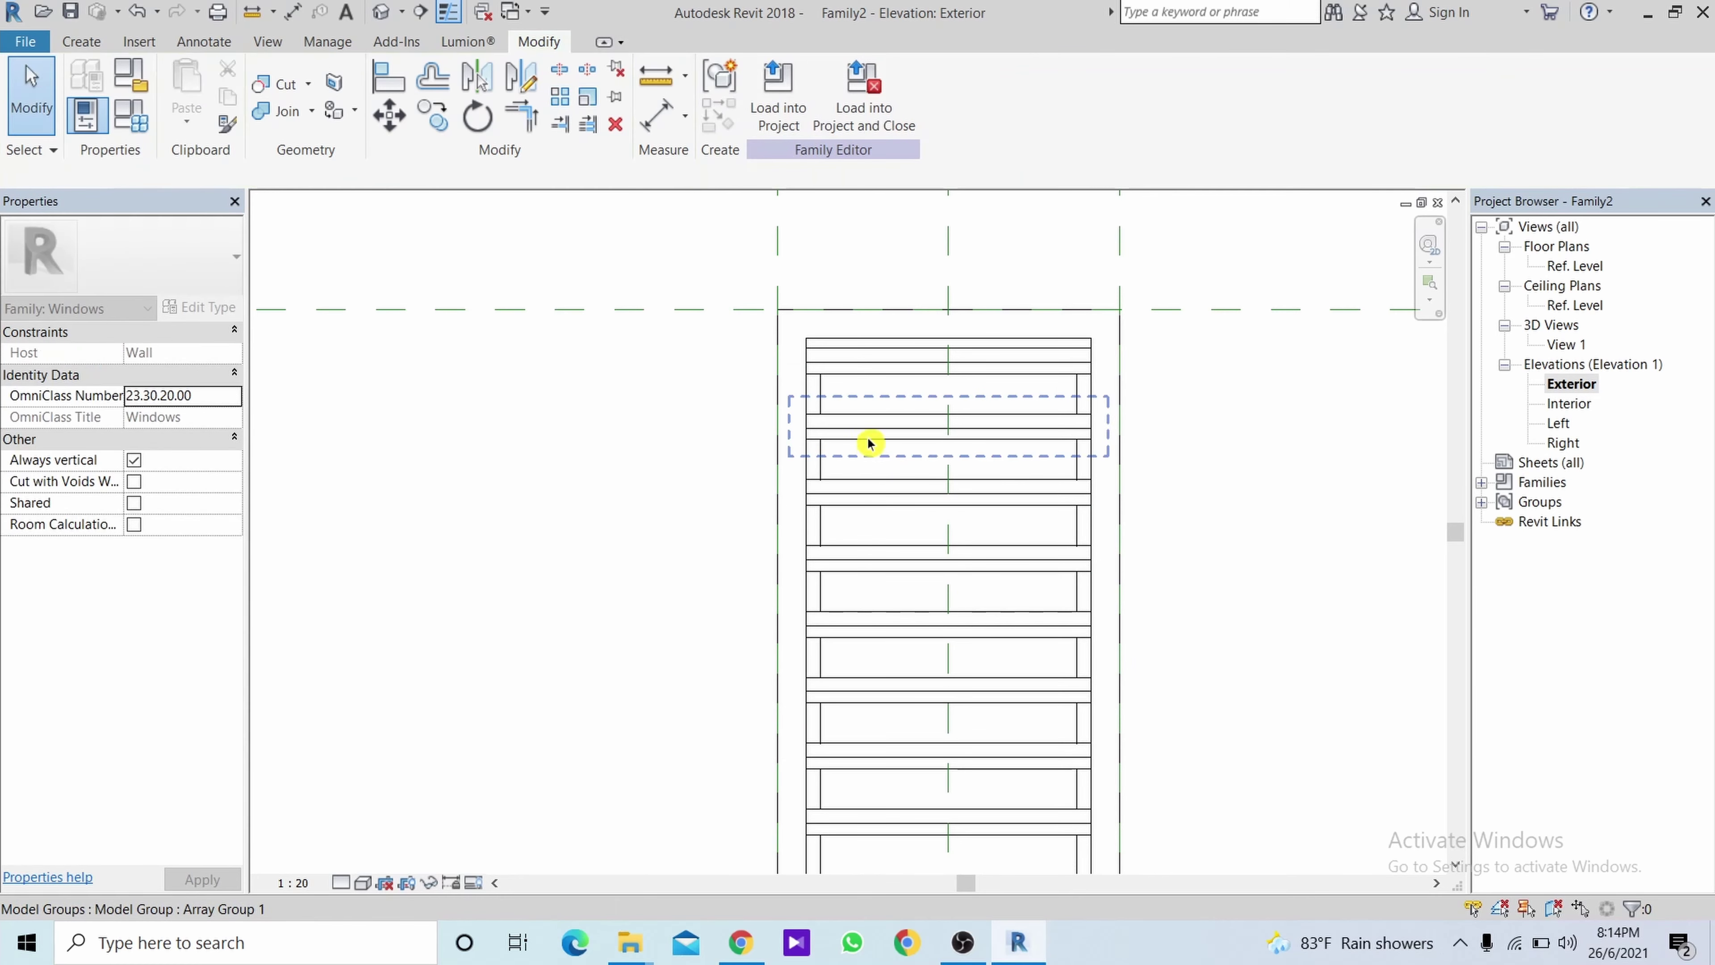
{"action": "double_click", "coordinate": [1567, 345]}
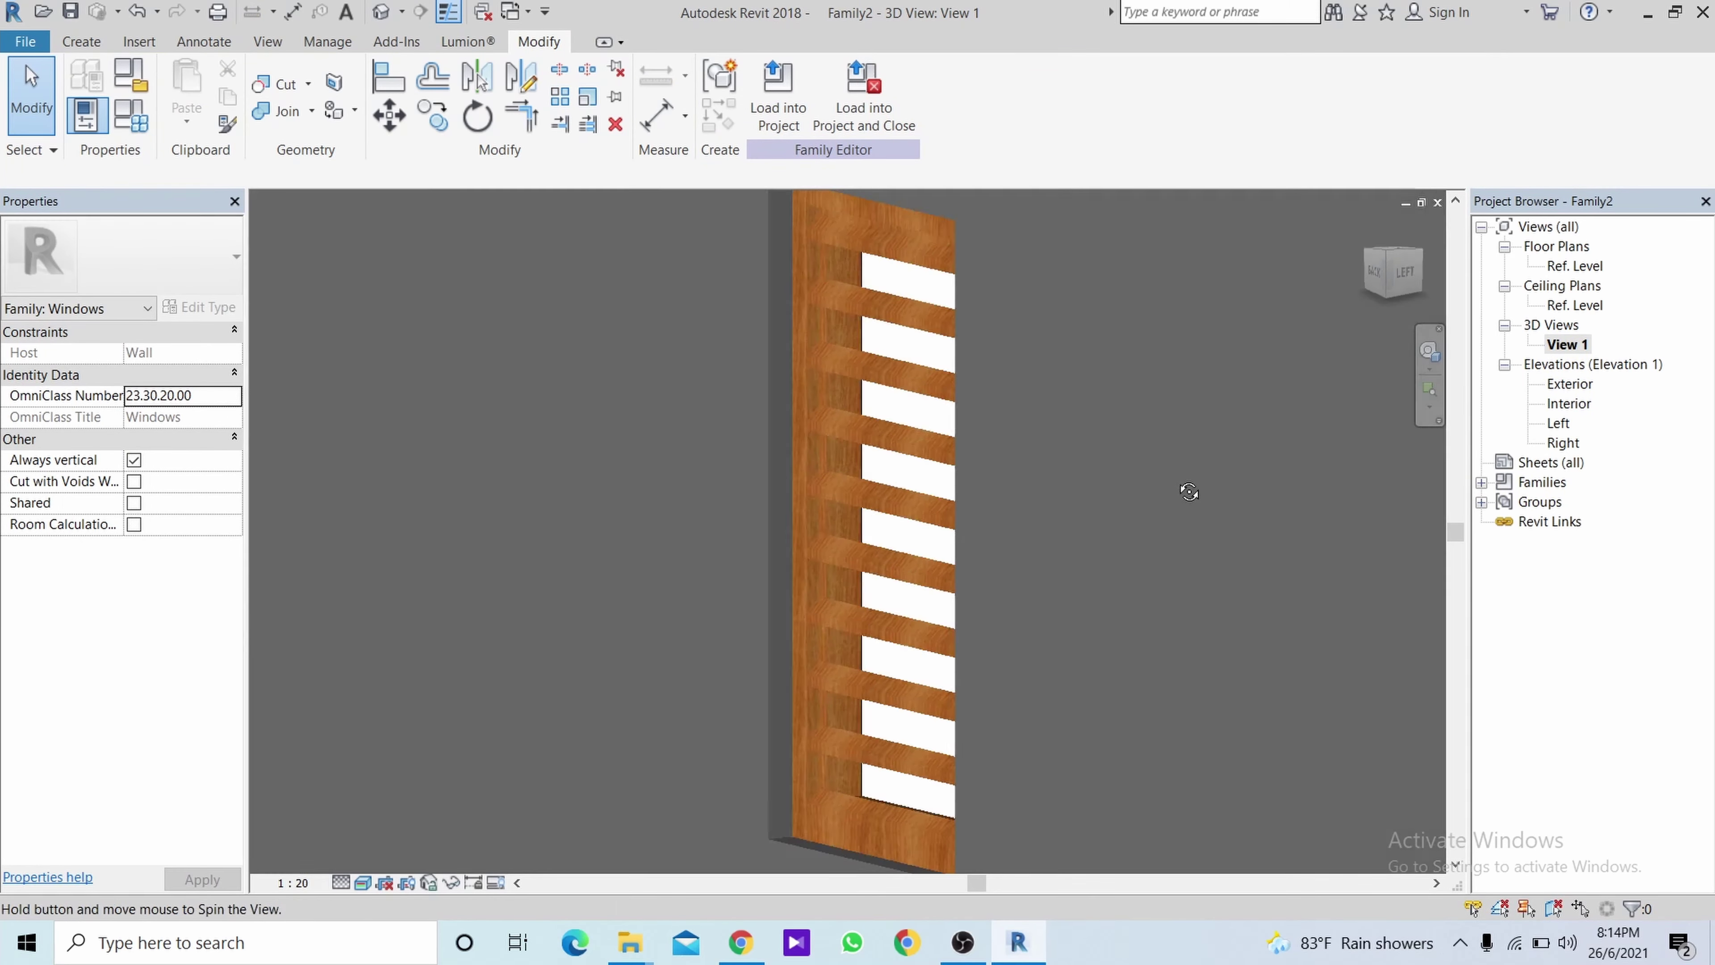
{"action": "mouse_move", "coordinate": [1189, 492]}
{"action": "middle_mouse_down", "text": "shift"}
{"action": "mouse_move", "coordinate": [1425, 528]}
{"action": "mouse_move", "coordinate": [1275, 536]}
{"action": "middle_mouse_up", "text": "shift"}
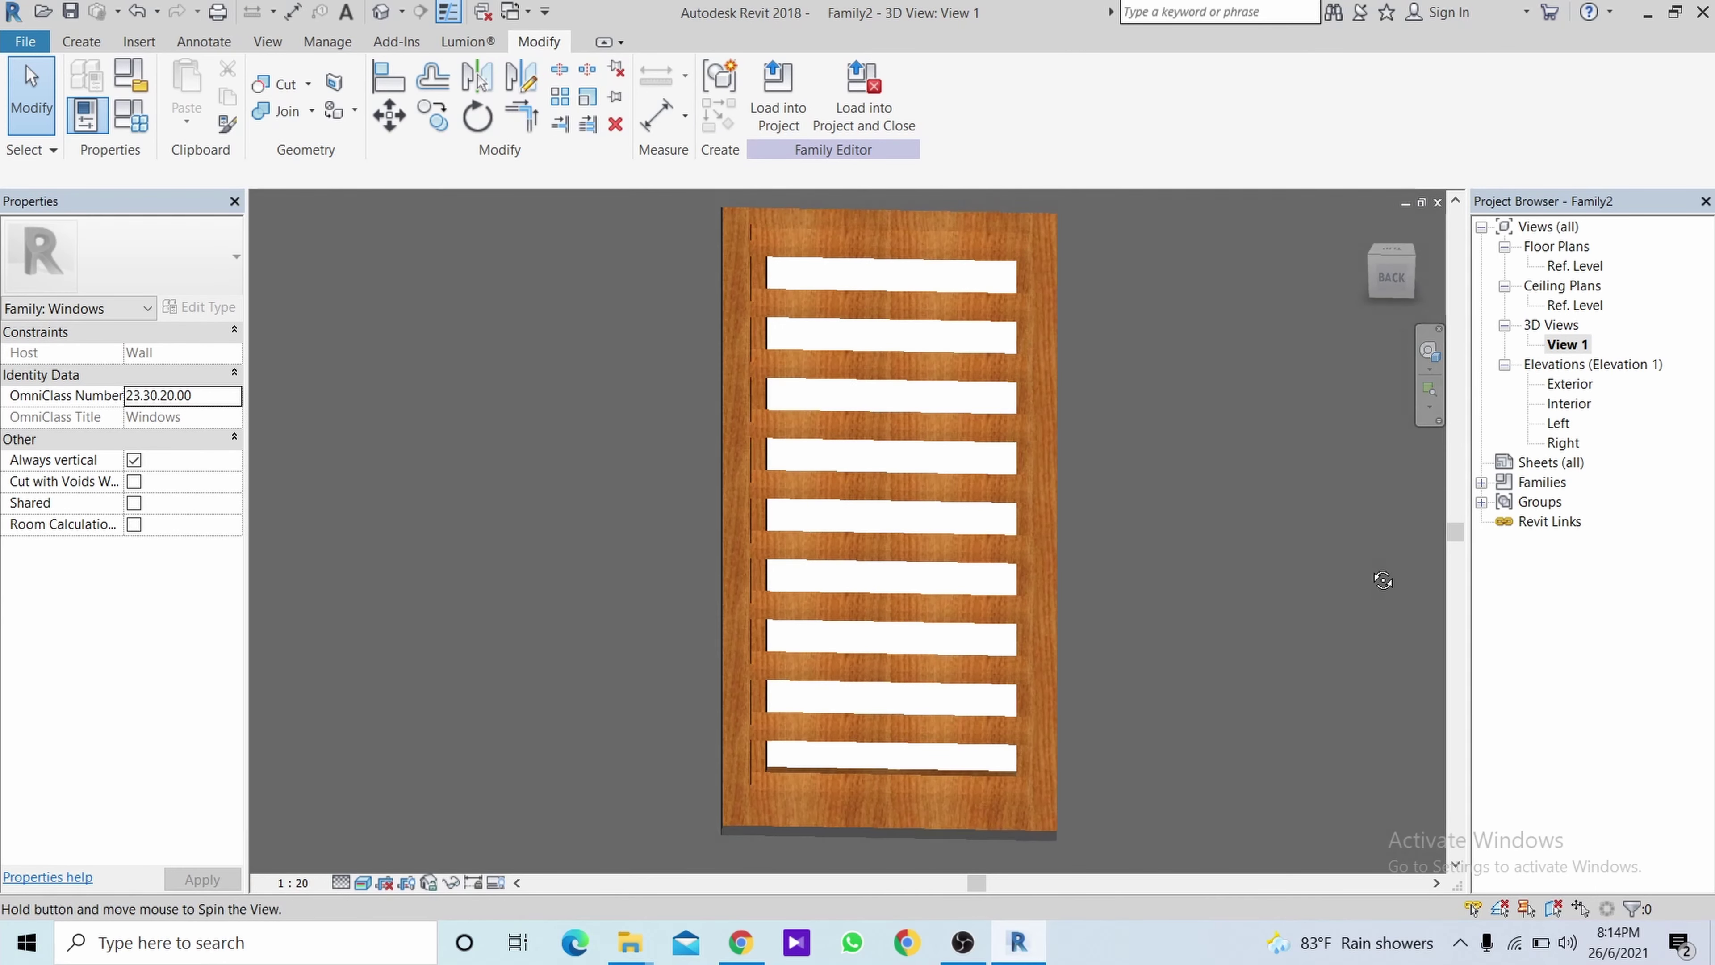
{"action": "left_click", "coordinate": [1275, 536]}
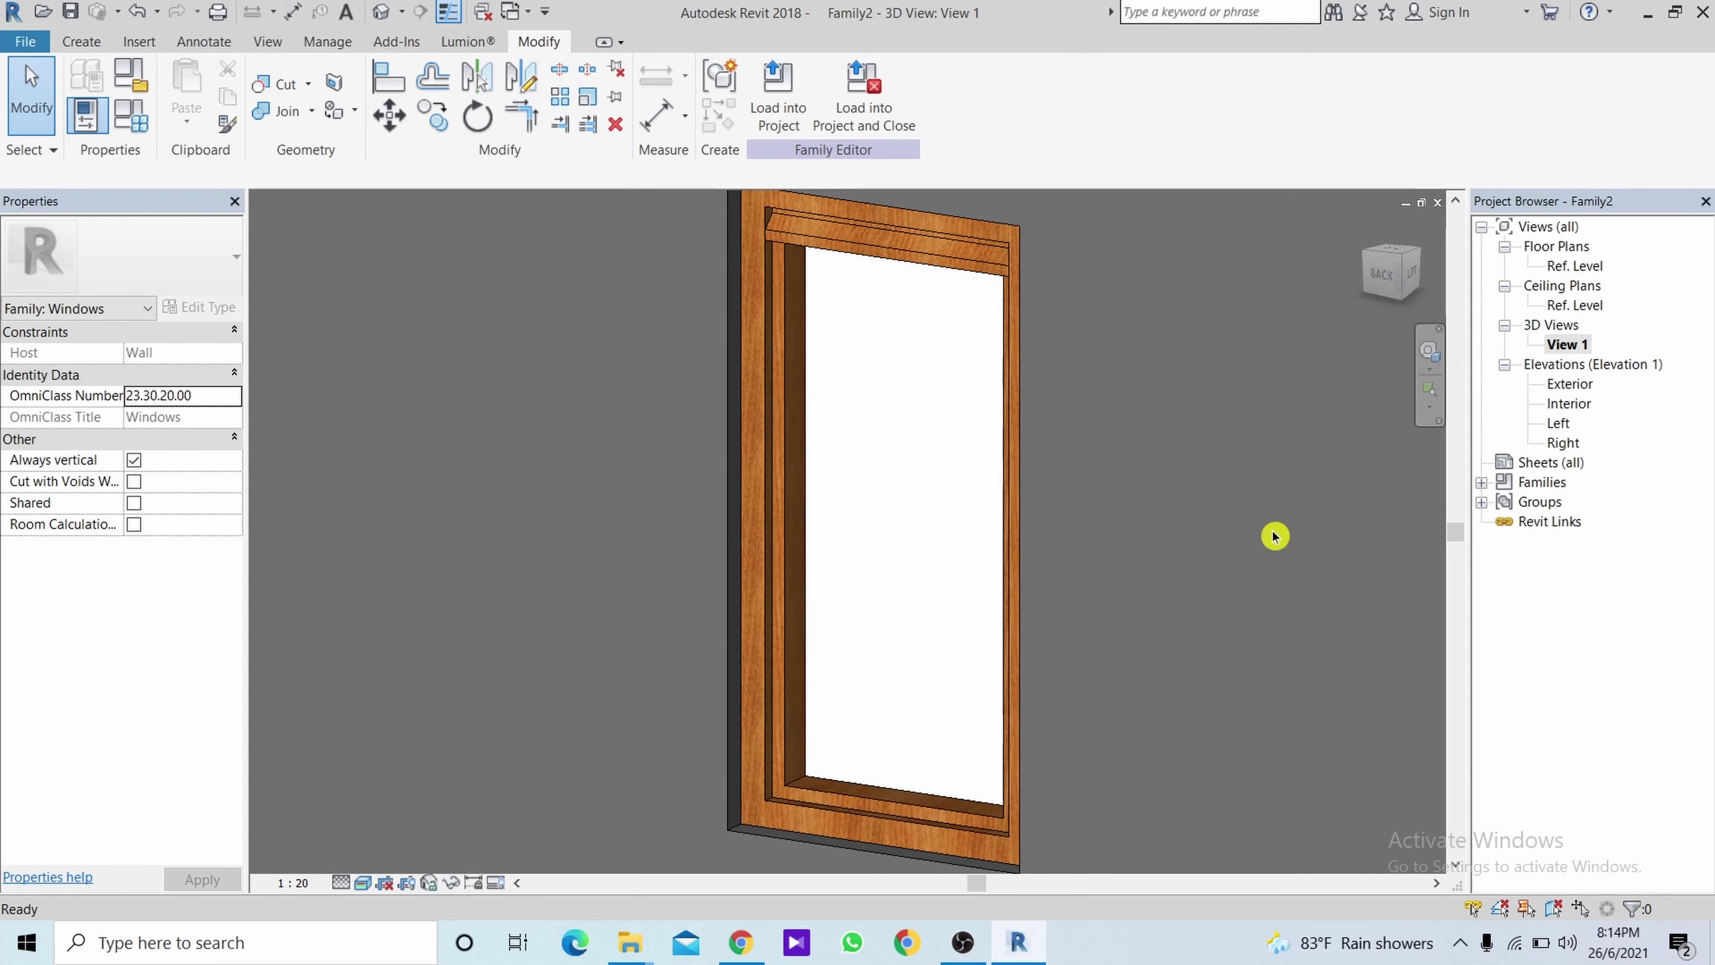
{"action": "double_click", "coordinate": [1556, 385]}
Array the top slat into 20 copies from its top corner down to the frame bottom.
{"action": "left_click", "coordinate": [840, 379]}
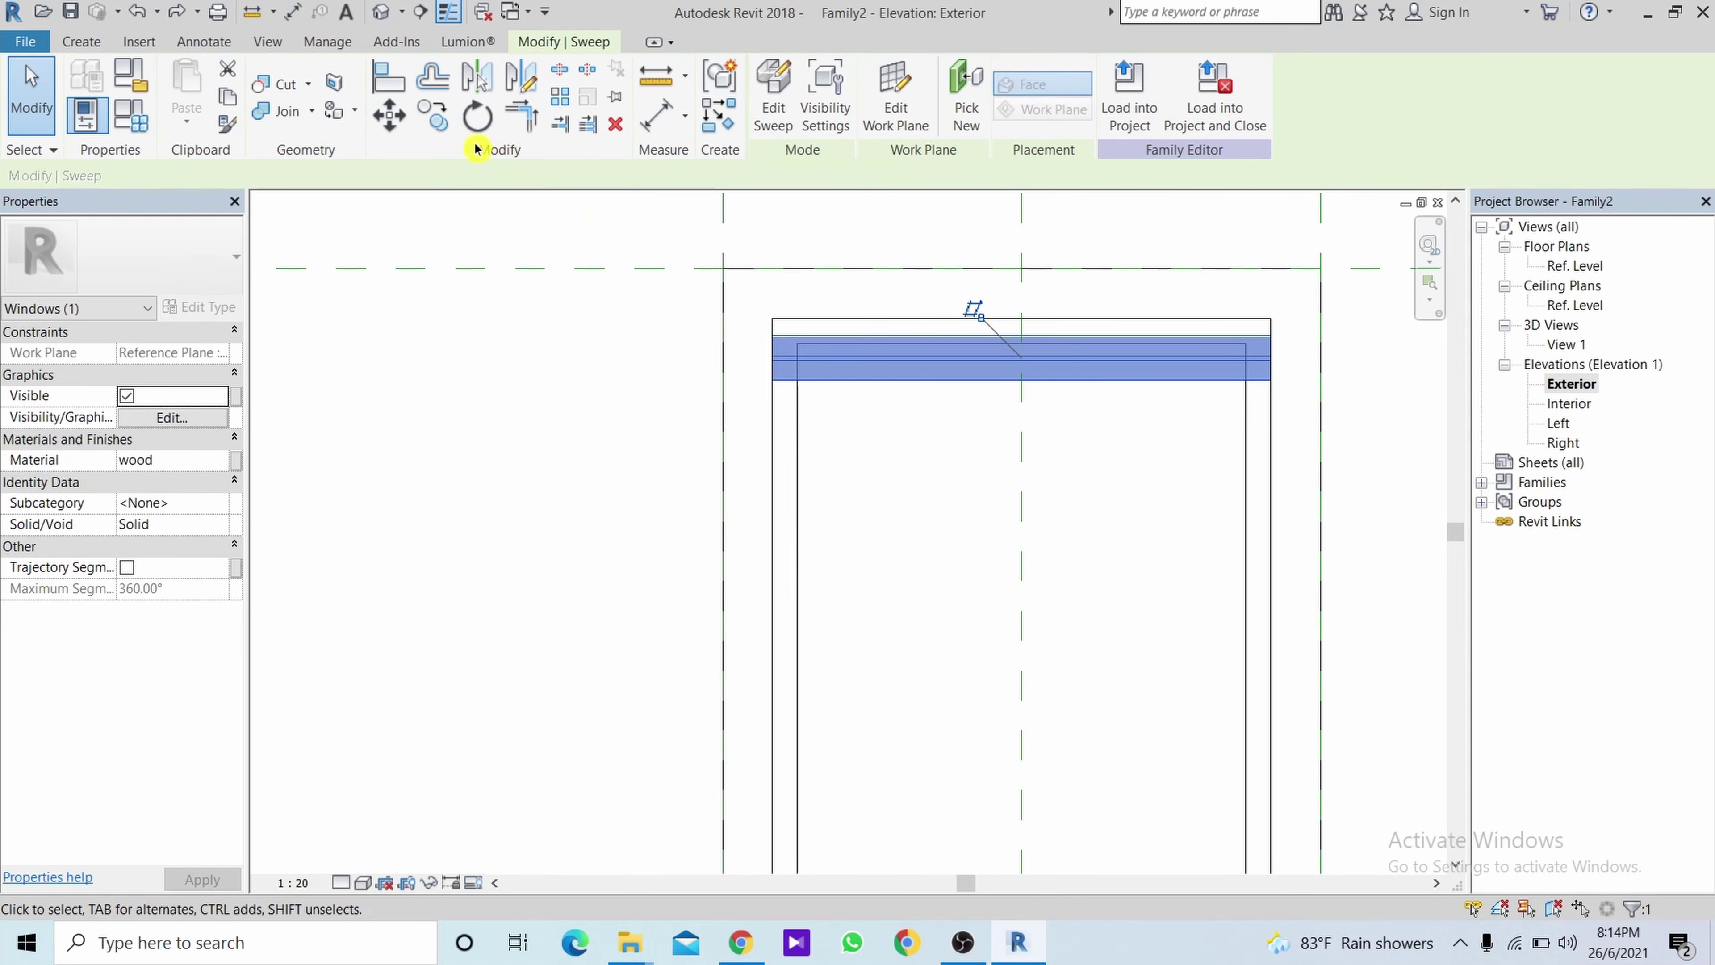
{"action": "left_click", "coordinate": [564, 101]}
{"action": "type", "text": "20"}
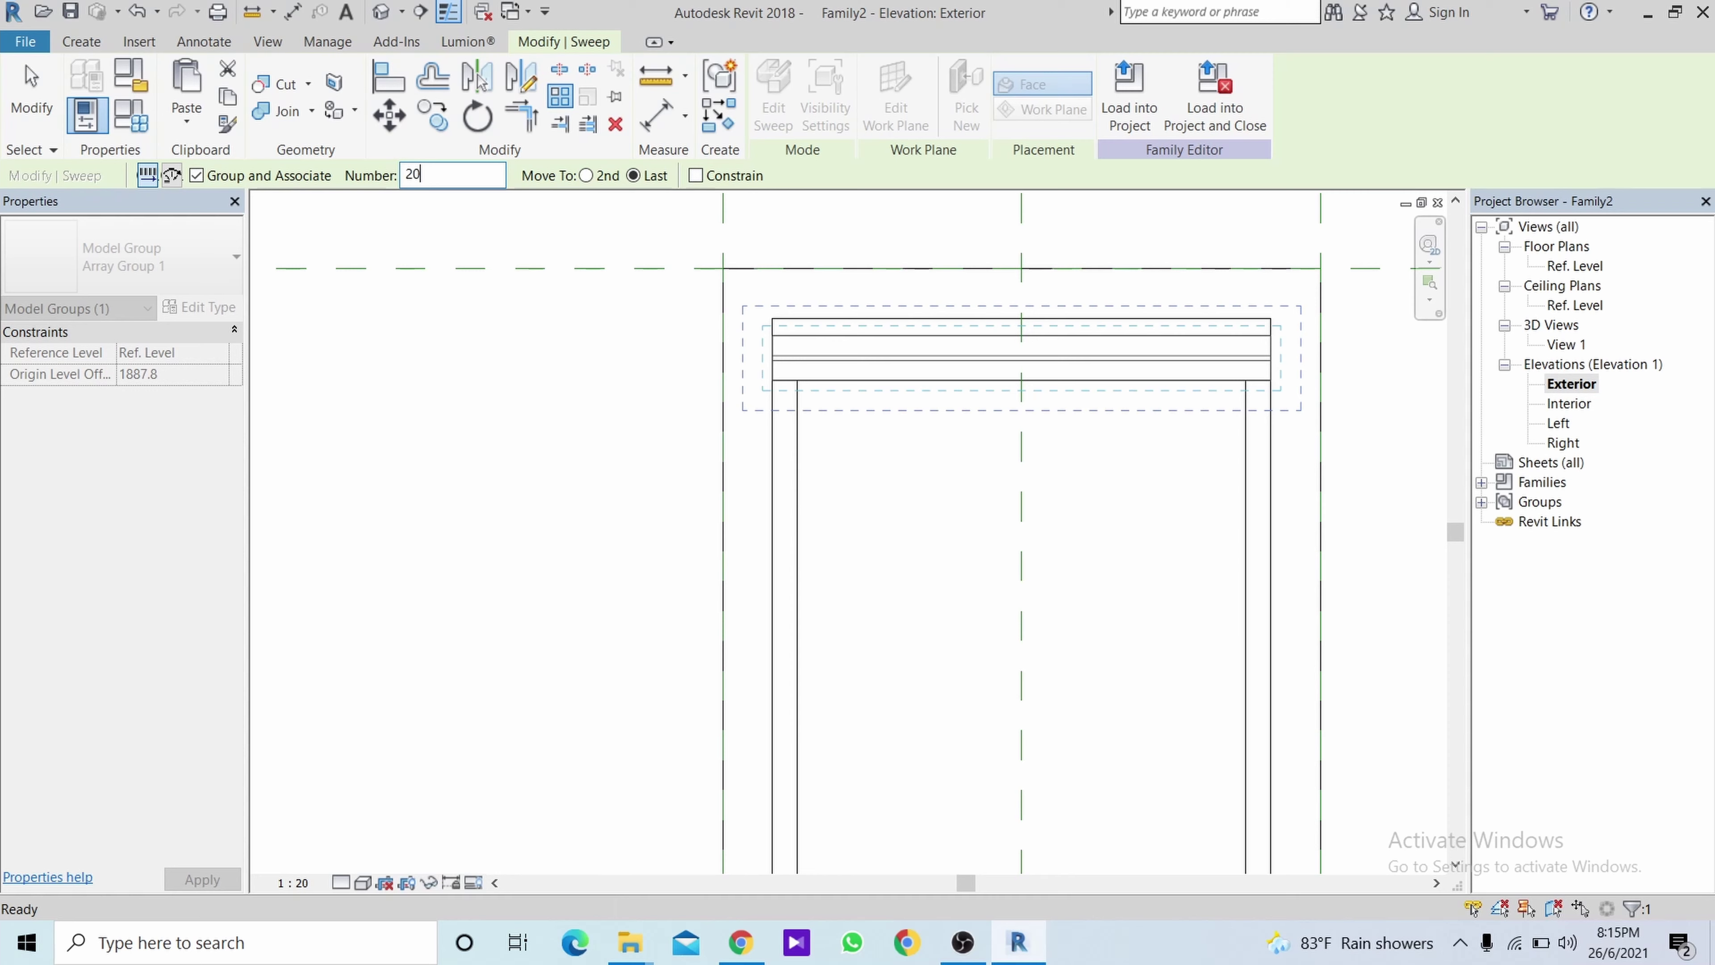
{"action": "left_click", "coordinate": [772, 336]}
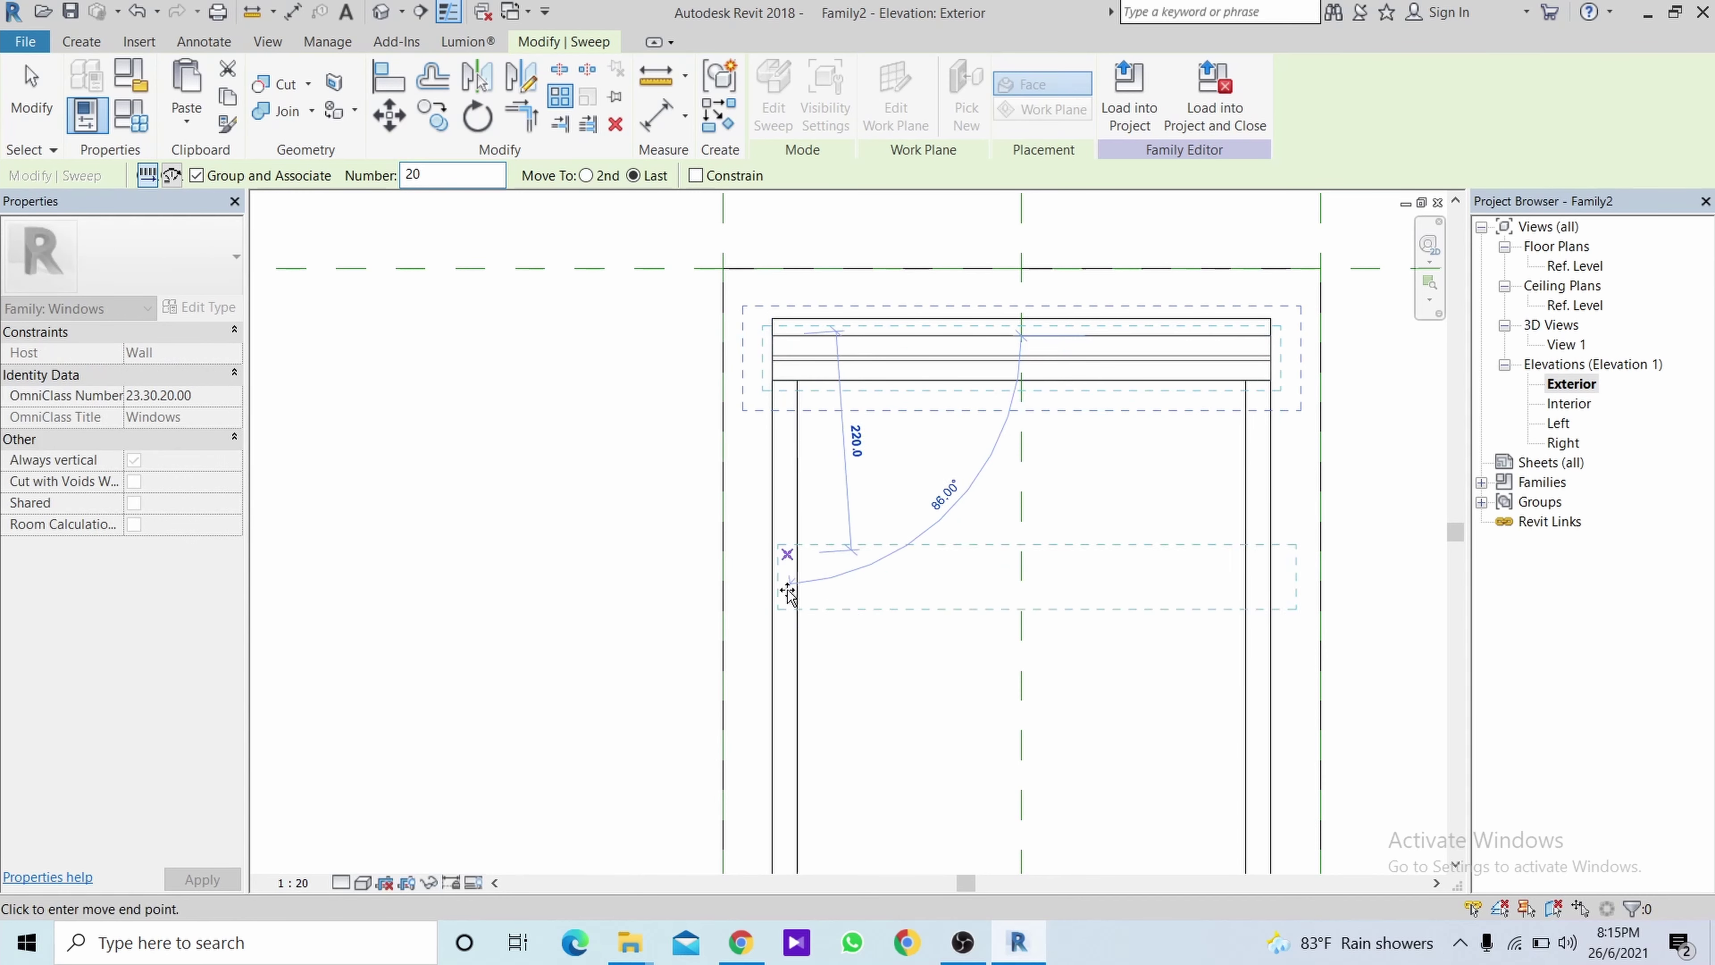
{"action": "middle_click_drag", "start_coordinate": [785, 563], "coordinate": [800, 353]}
{"action": "middle_click_drag", "start_coordinate": [856, 493], "coordinate": [862, 352]}
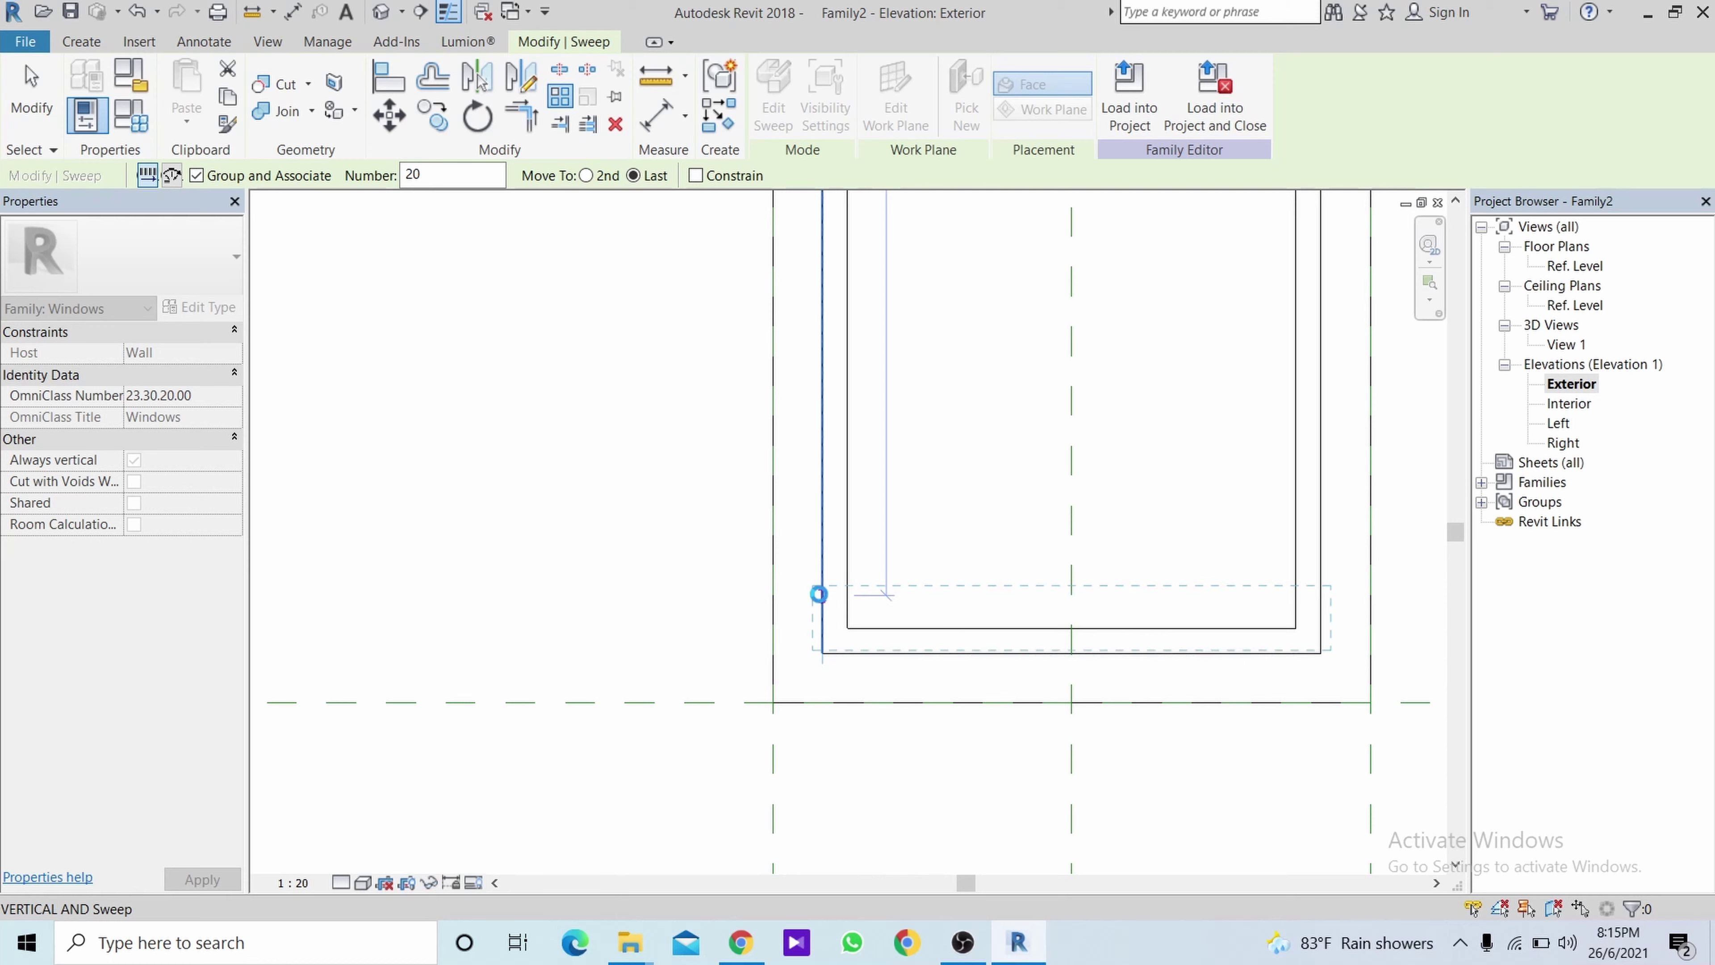
{"action": "left_click", "coordinate": [818, 594]}
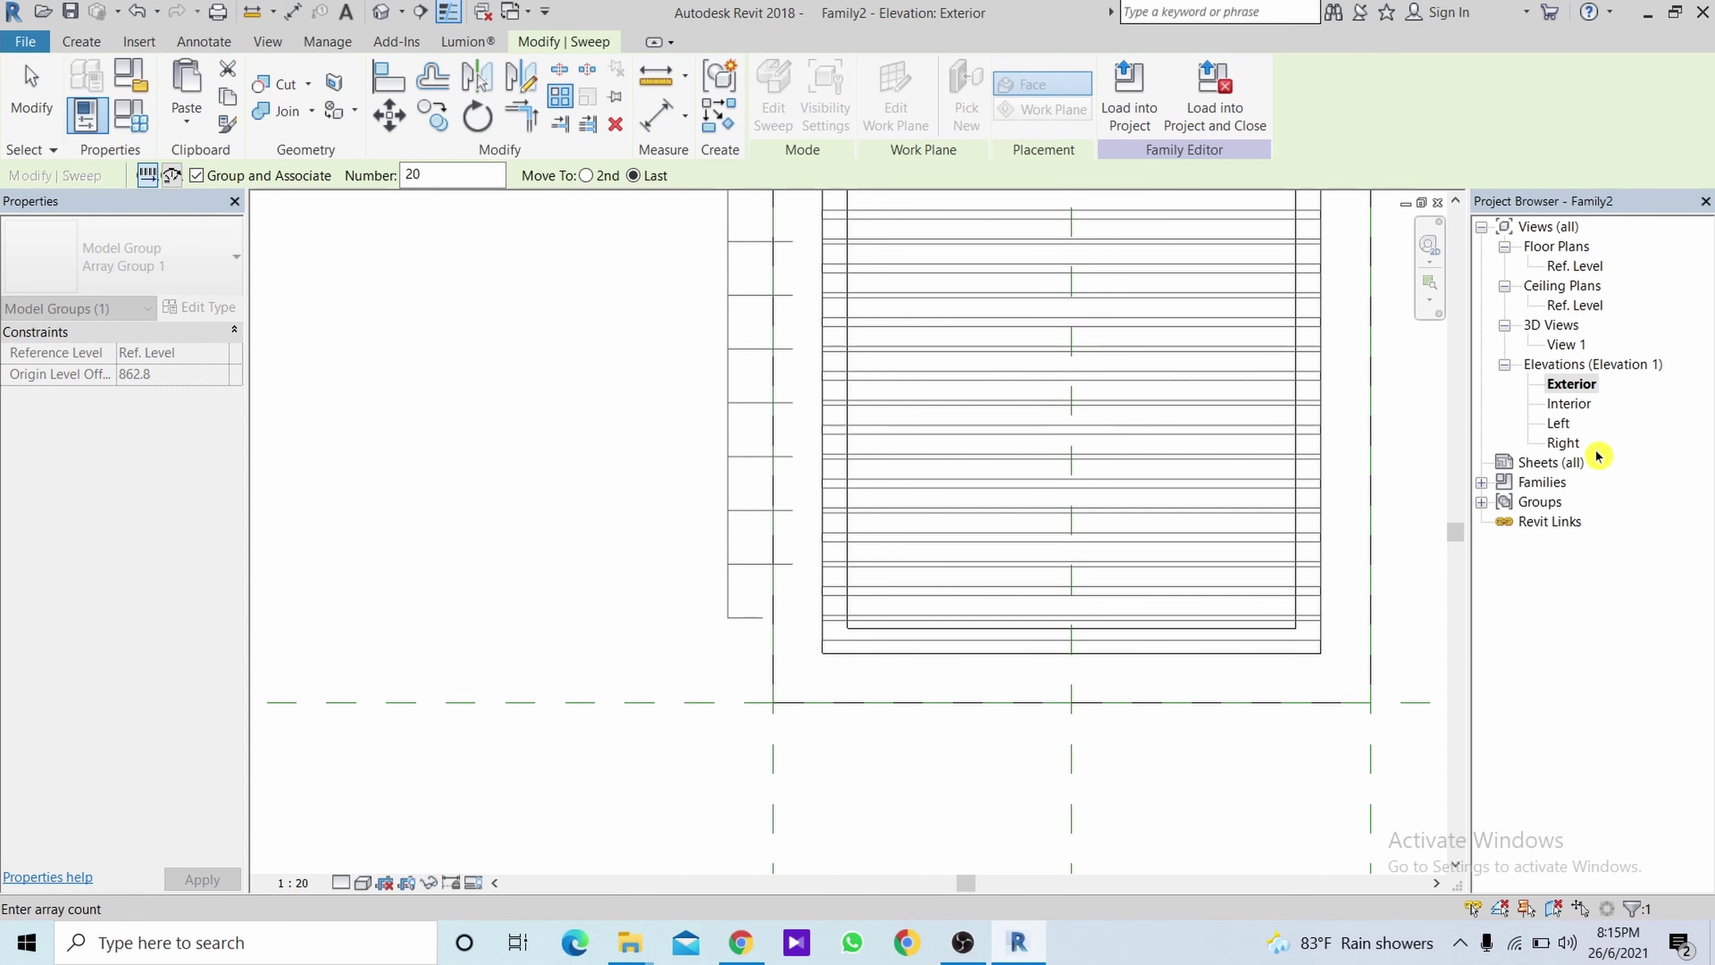
{"action": "key", "text": "Return"}
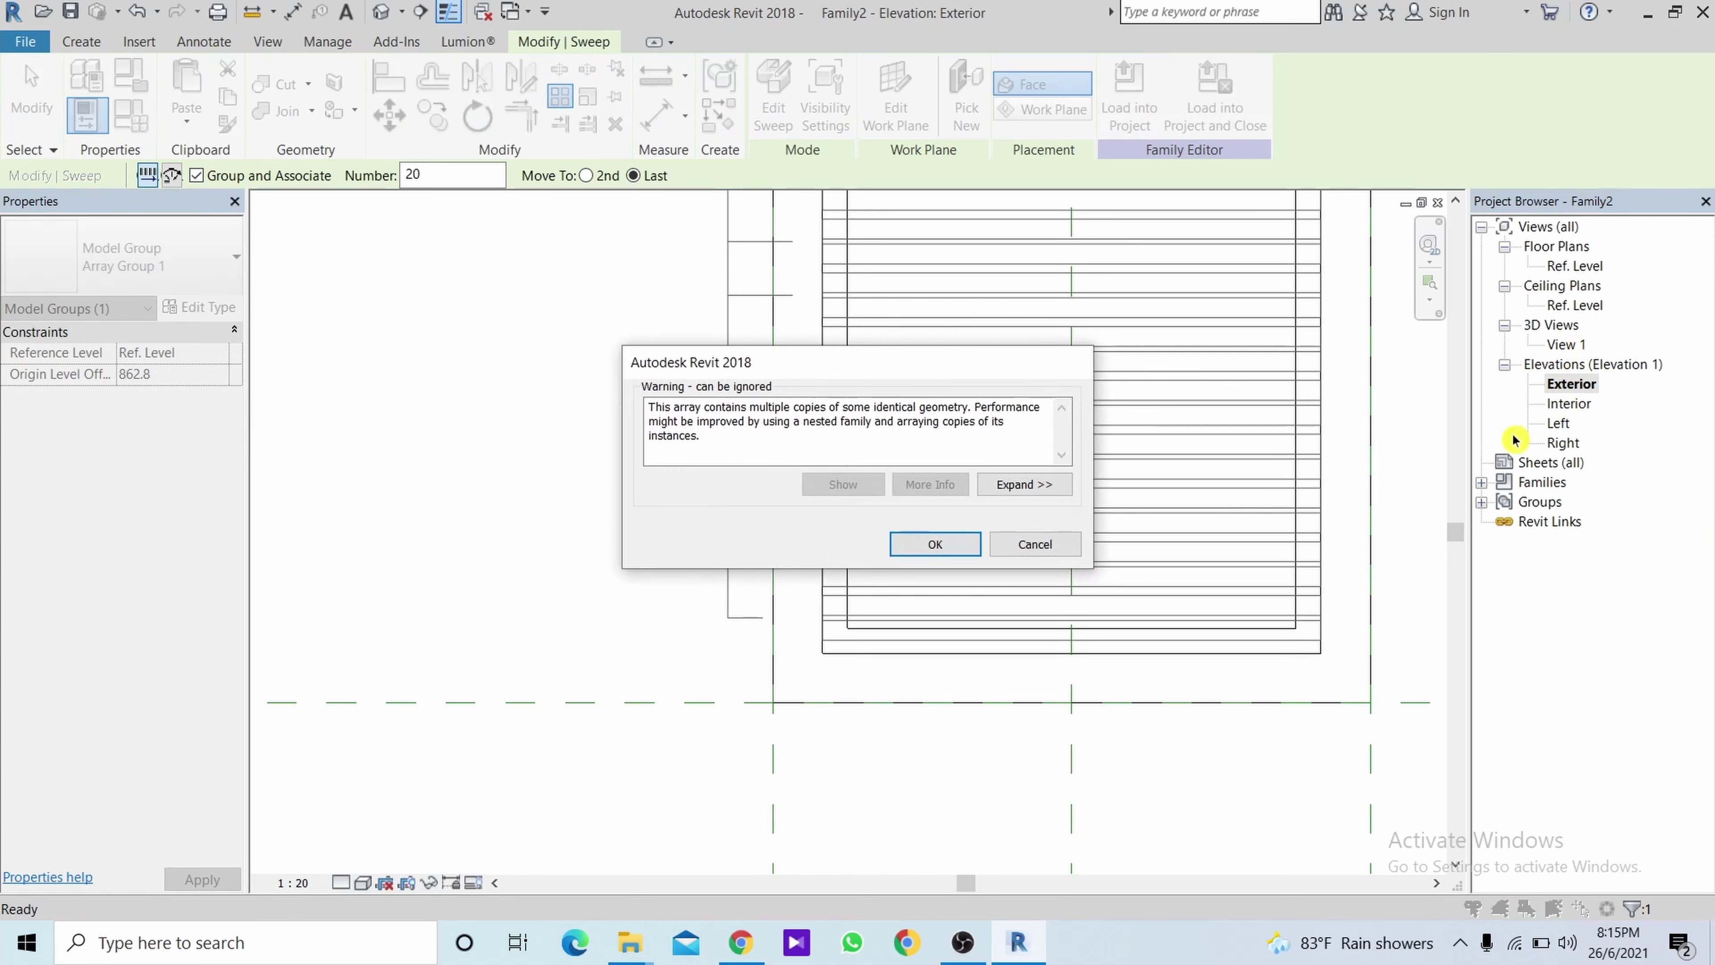
{"action": "left_click", "coordinate": [945, 547]}
Orbit around the louvered window in 3D, then start saving the family as Family2.
{"action": "double_click", "coordinate": [1564, 346]}
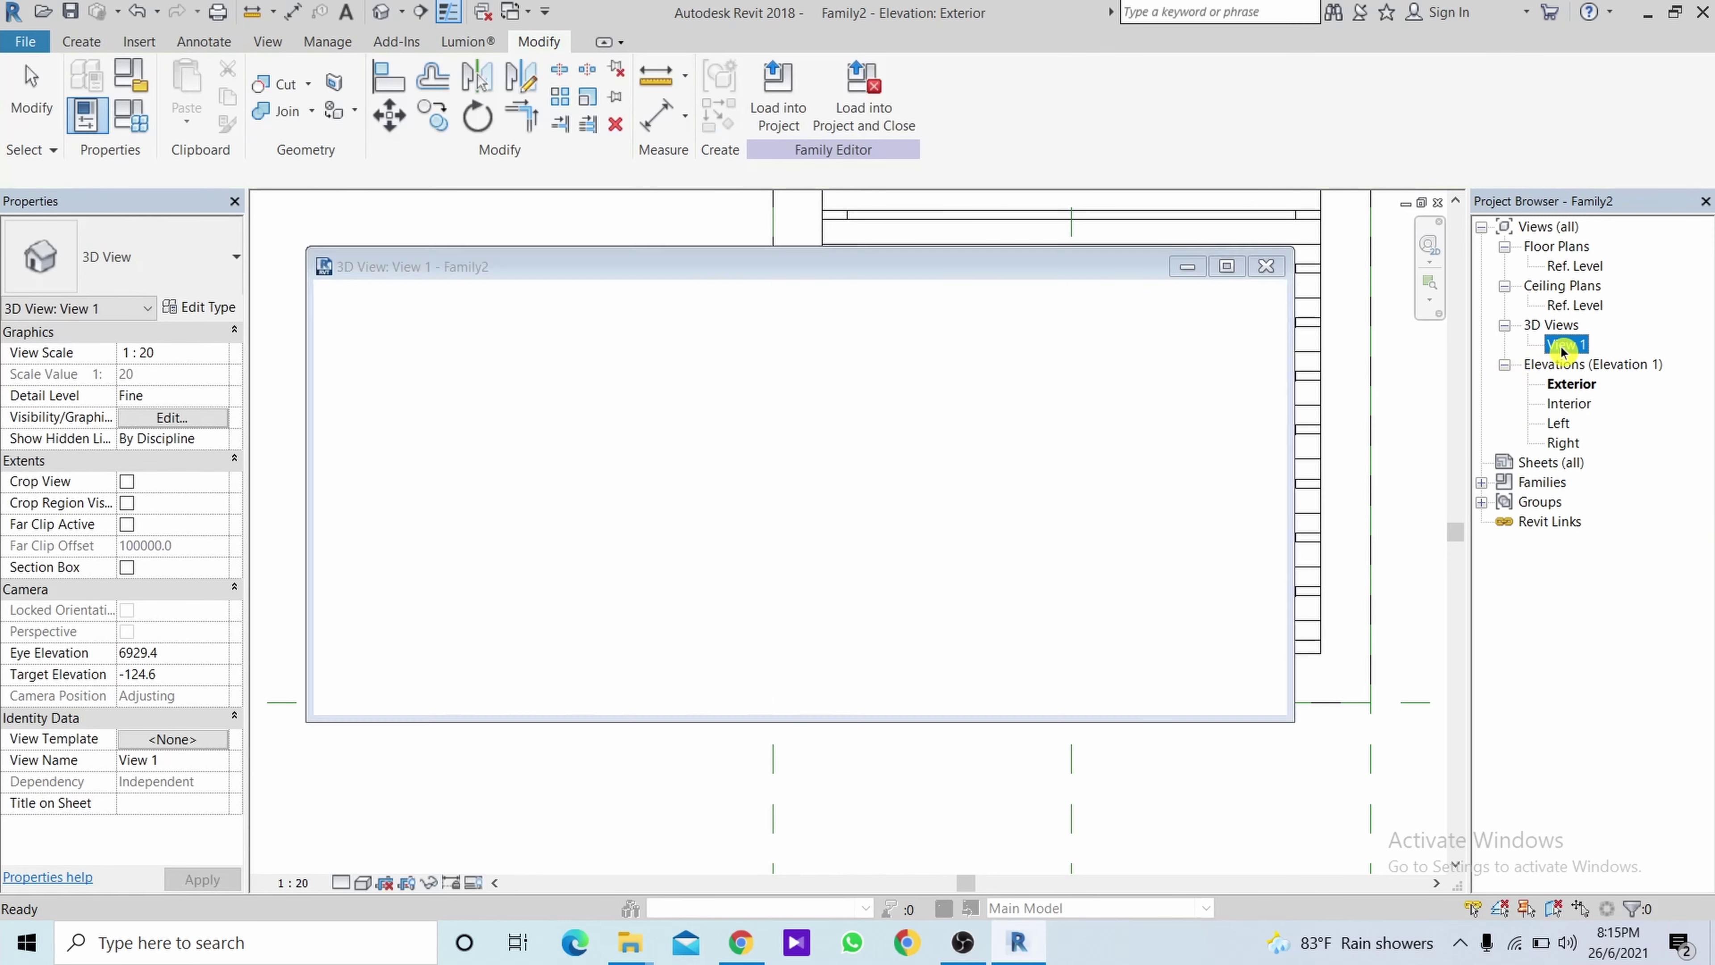
{"action": "mouse_move", "coordinate": [1248, 548]}
{"action": "middle_mouse_down", "text": "shift"}
{"action": "mouse_move", "coordinate": [1338, 412]}
{"action": "mouse_move", "coordinate": [1290, 491]}
{"action": "mouse_move", "coordinate": [892, 594]}
{"action": "mouse_move", "coordinate": [754, 594]}
{"action": "mouse_move", "coordinate": [1248, 582]}
{"action": "mouse_move", "coordinate": [1153, 639]}
{"action": "mouse_move", "coordinate": [1336, 414]}
{"action": "mouse_move", "coordinate": [1371, 398]}
{"action": "mouse_move", "coordinate": [1244, 513]}
{"action": "mouse_move", "coordinate": [1117, 593]}
{"action": "mouse_move", "coordinate": [1061, 598]}
{"action": "middle_mouse_up", "text": "shift"}
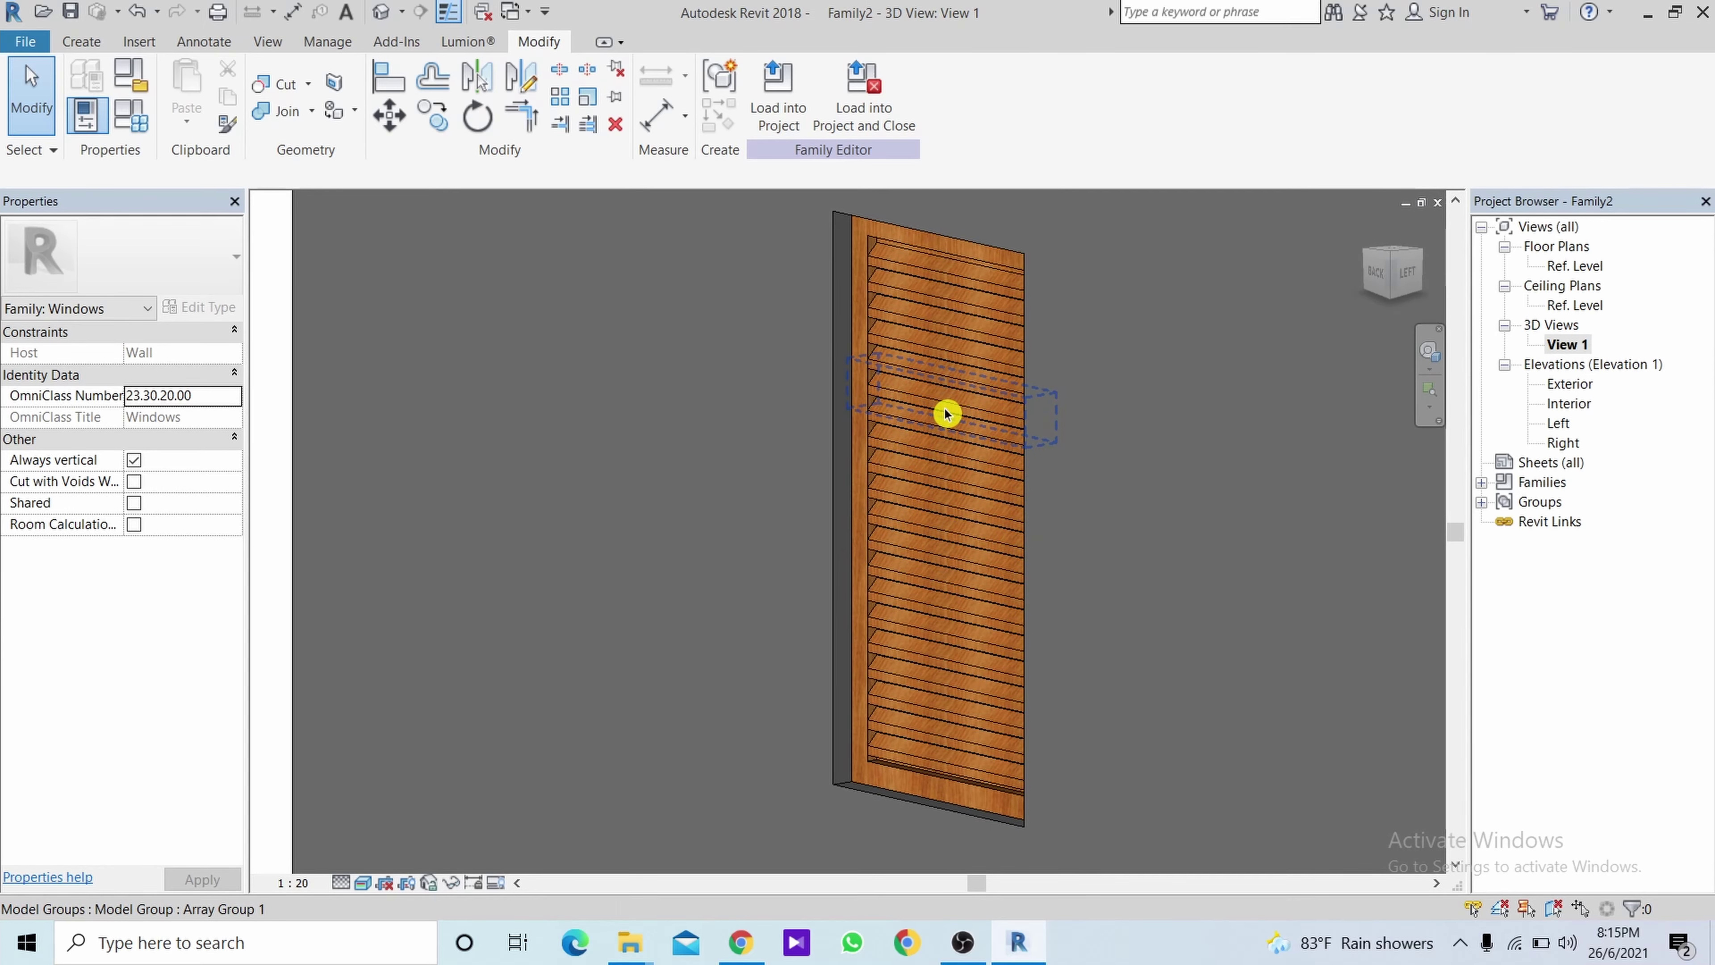
{"action": "mouse_move", "coordinate": [950, 547]}
{"action": "middle_mouse_down", "text": "shift"}
{"action": "mouse_move", "coordinate": [1381, 534]}
{"action": "mouse_move", "coordinate": [663, 575]}
{"action": "mouse_move", "coordinate": [988, 599]}
{"action": "mouse_move", "coordinate": [1142, 567]}
{"action": "middle_mouse_up", "text": "shift"}
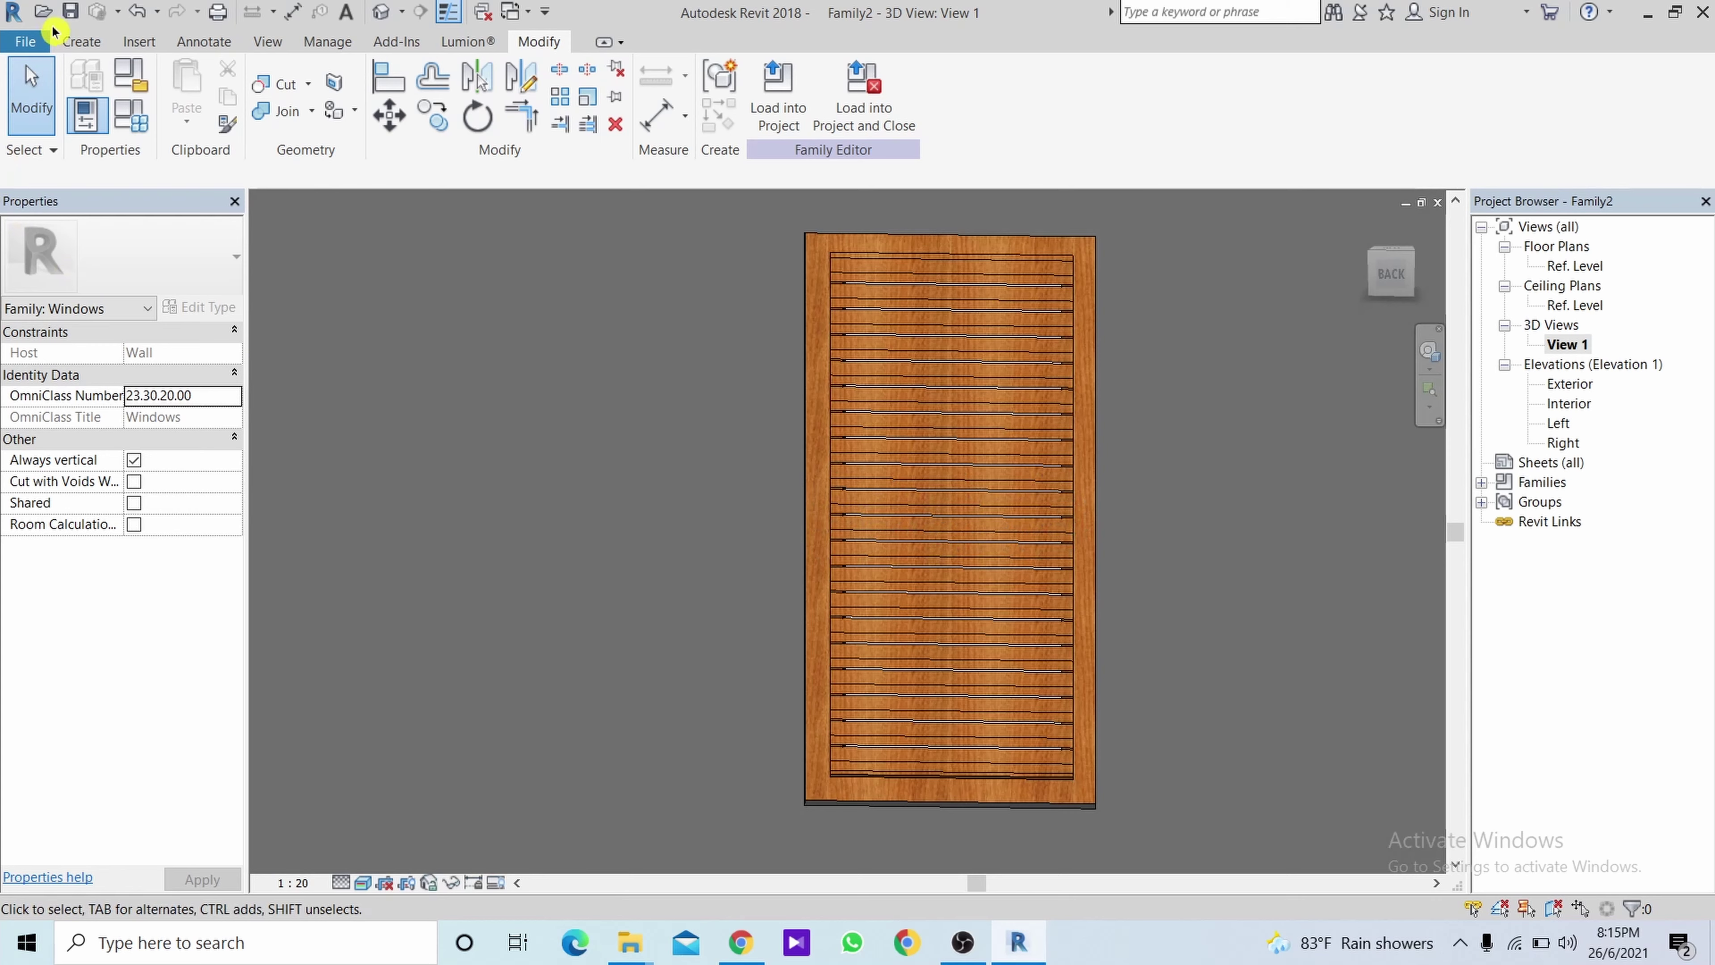
{"action": "left_click", "coordinate": [71, 15]}
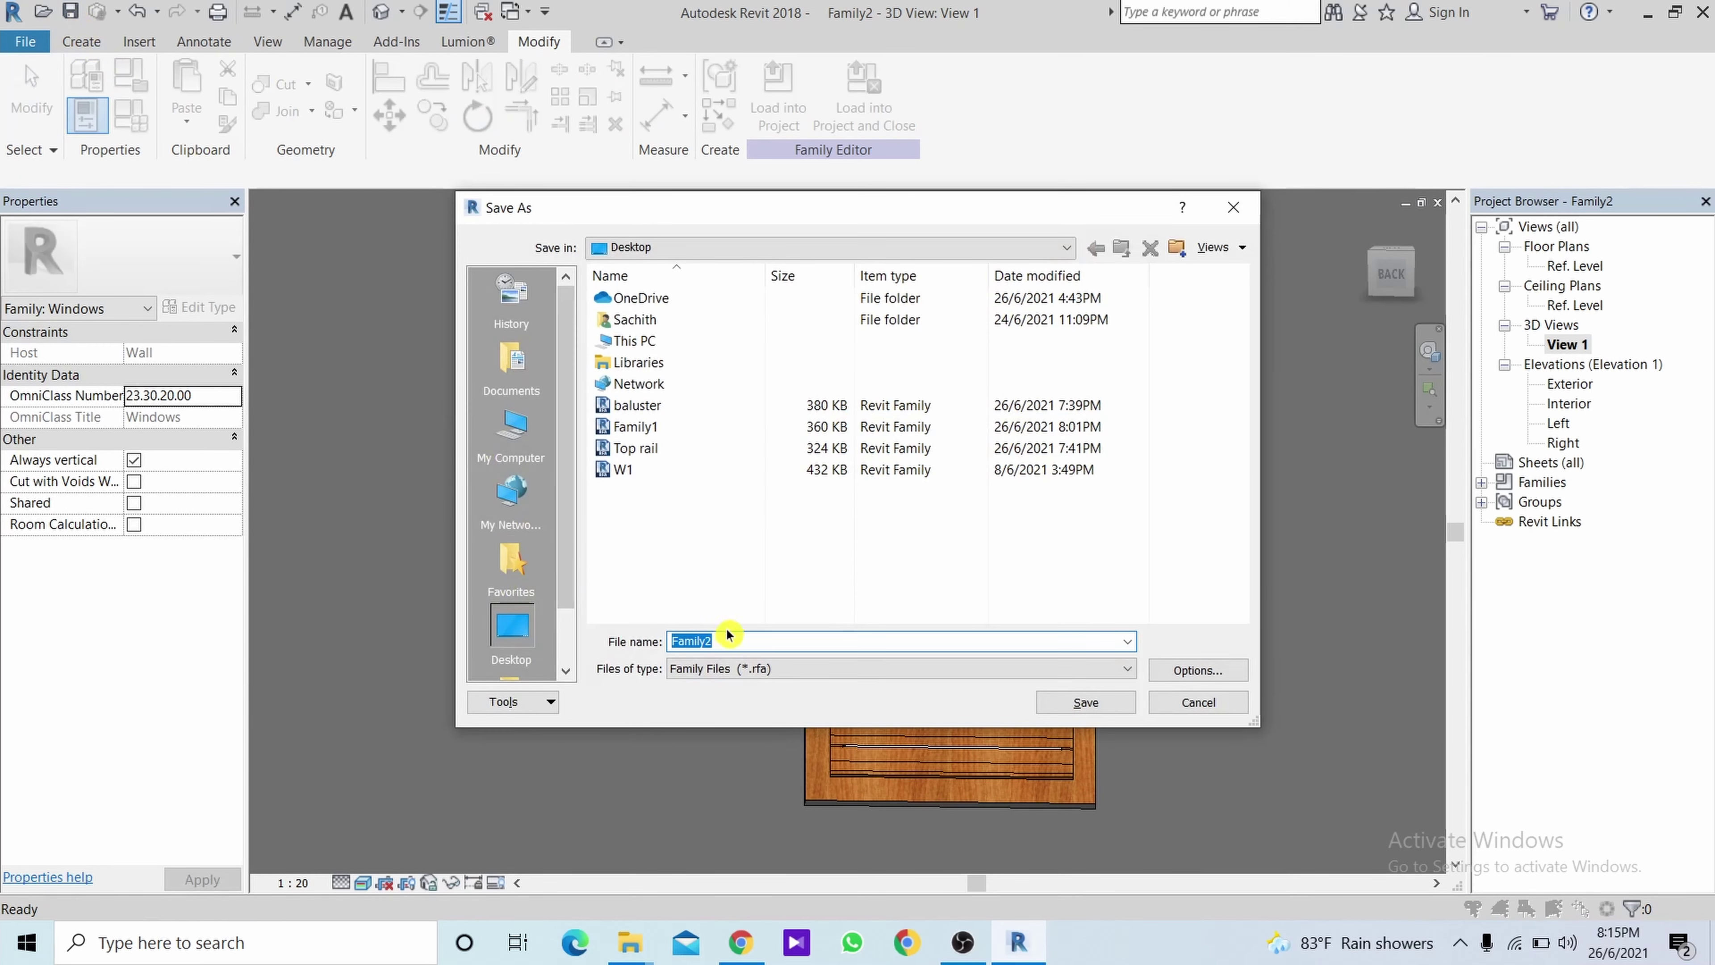
Save Family2 to the Desktop and load it into the house project and Family1.rfa.
{"action": "left_click", "coordinate": [1090, 703]}
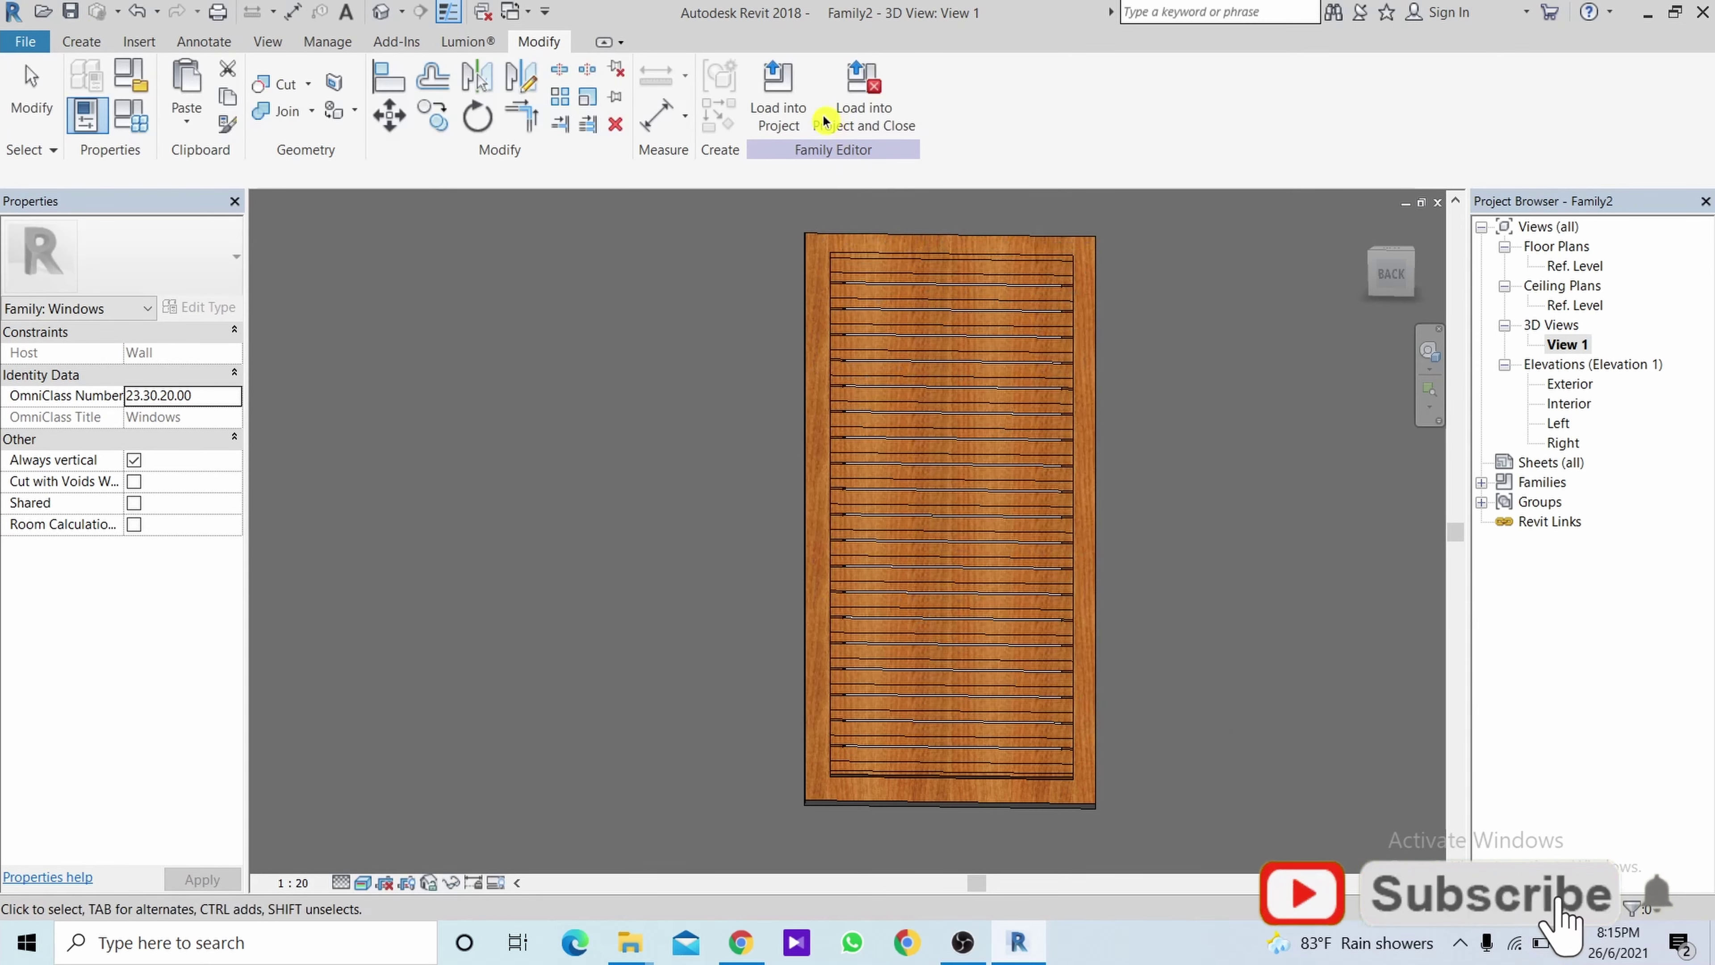
{"action": "left_click", "coordinate": [778, 95]}
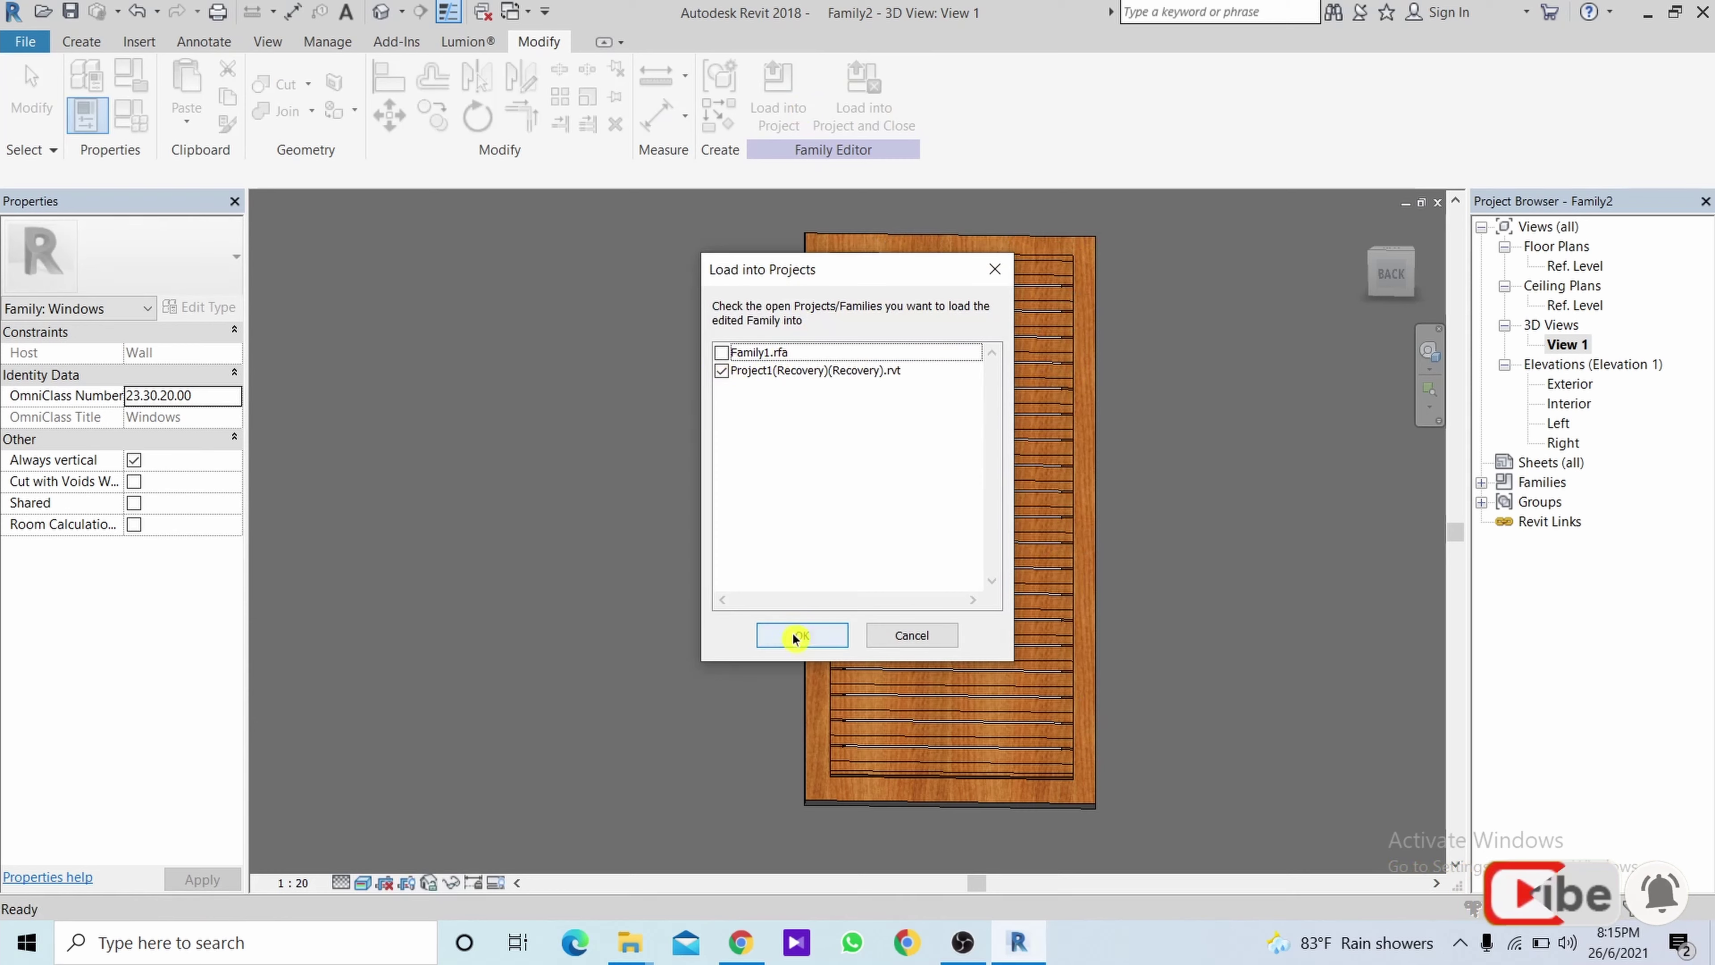
{"action": "left_click", "coordinate": [722, 353]}
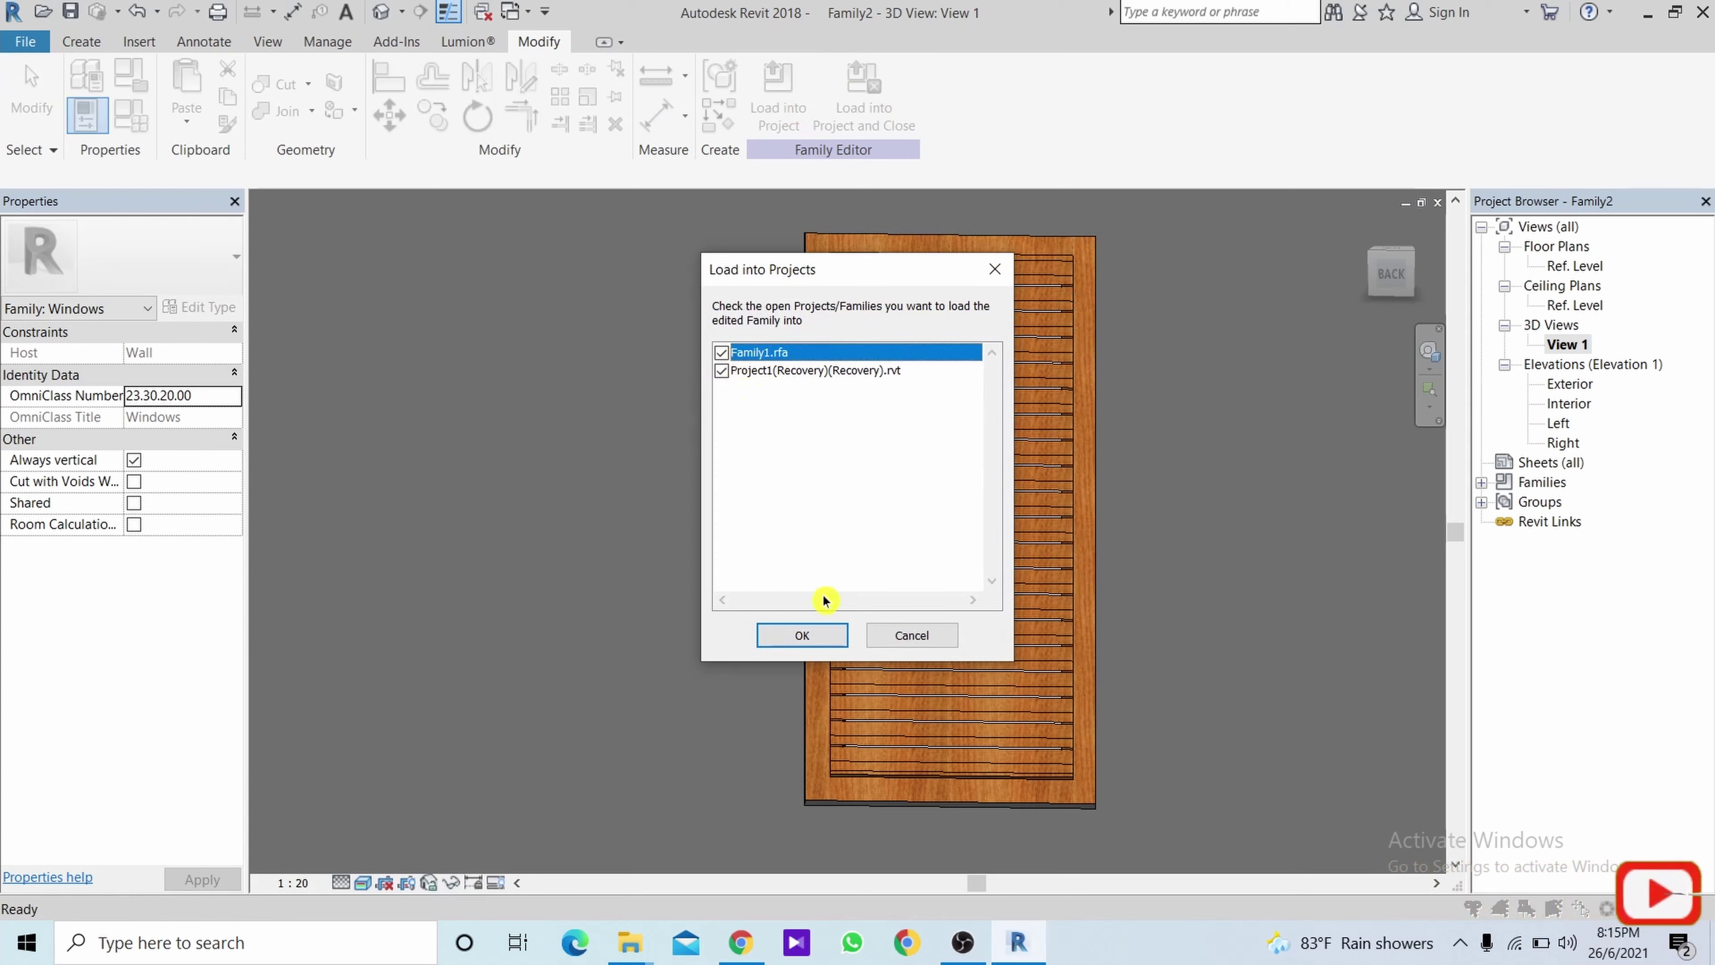
{"action": "left_click", "coordinate": [816, 638]}
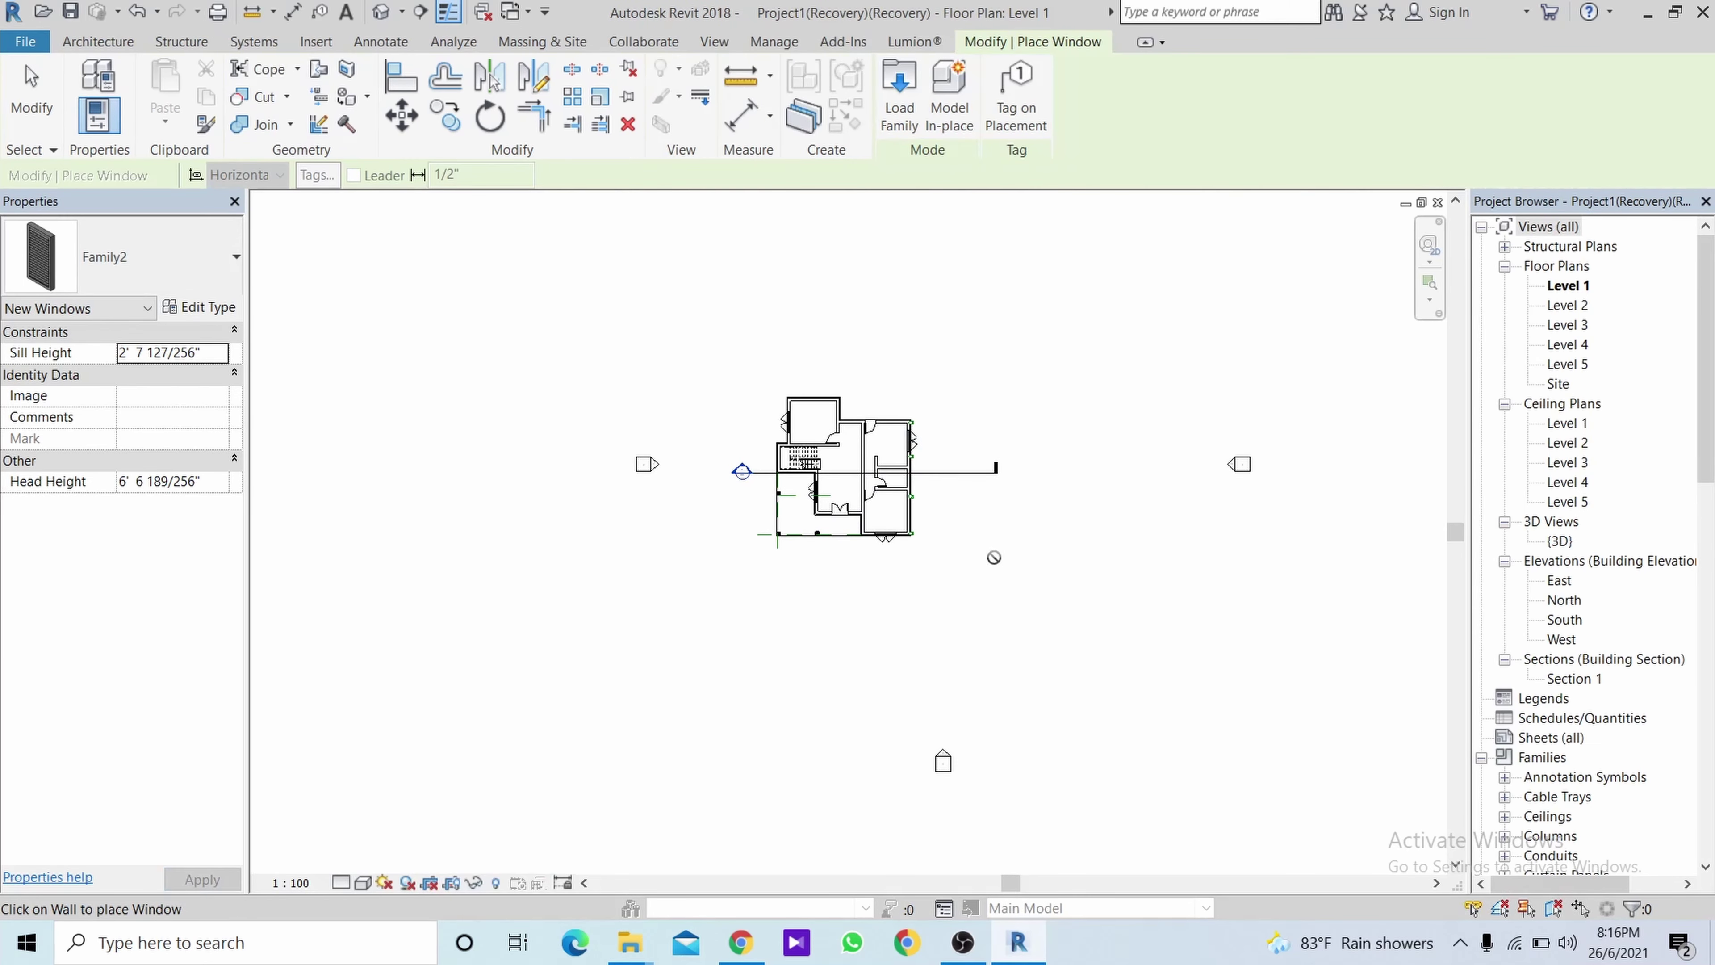
In the Level 2 plan, start the Family2 Window tool and place two windows on the wall.
{"action": "double_click", "coordinate": [1568, 305]}
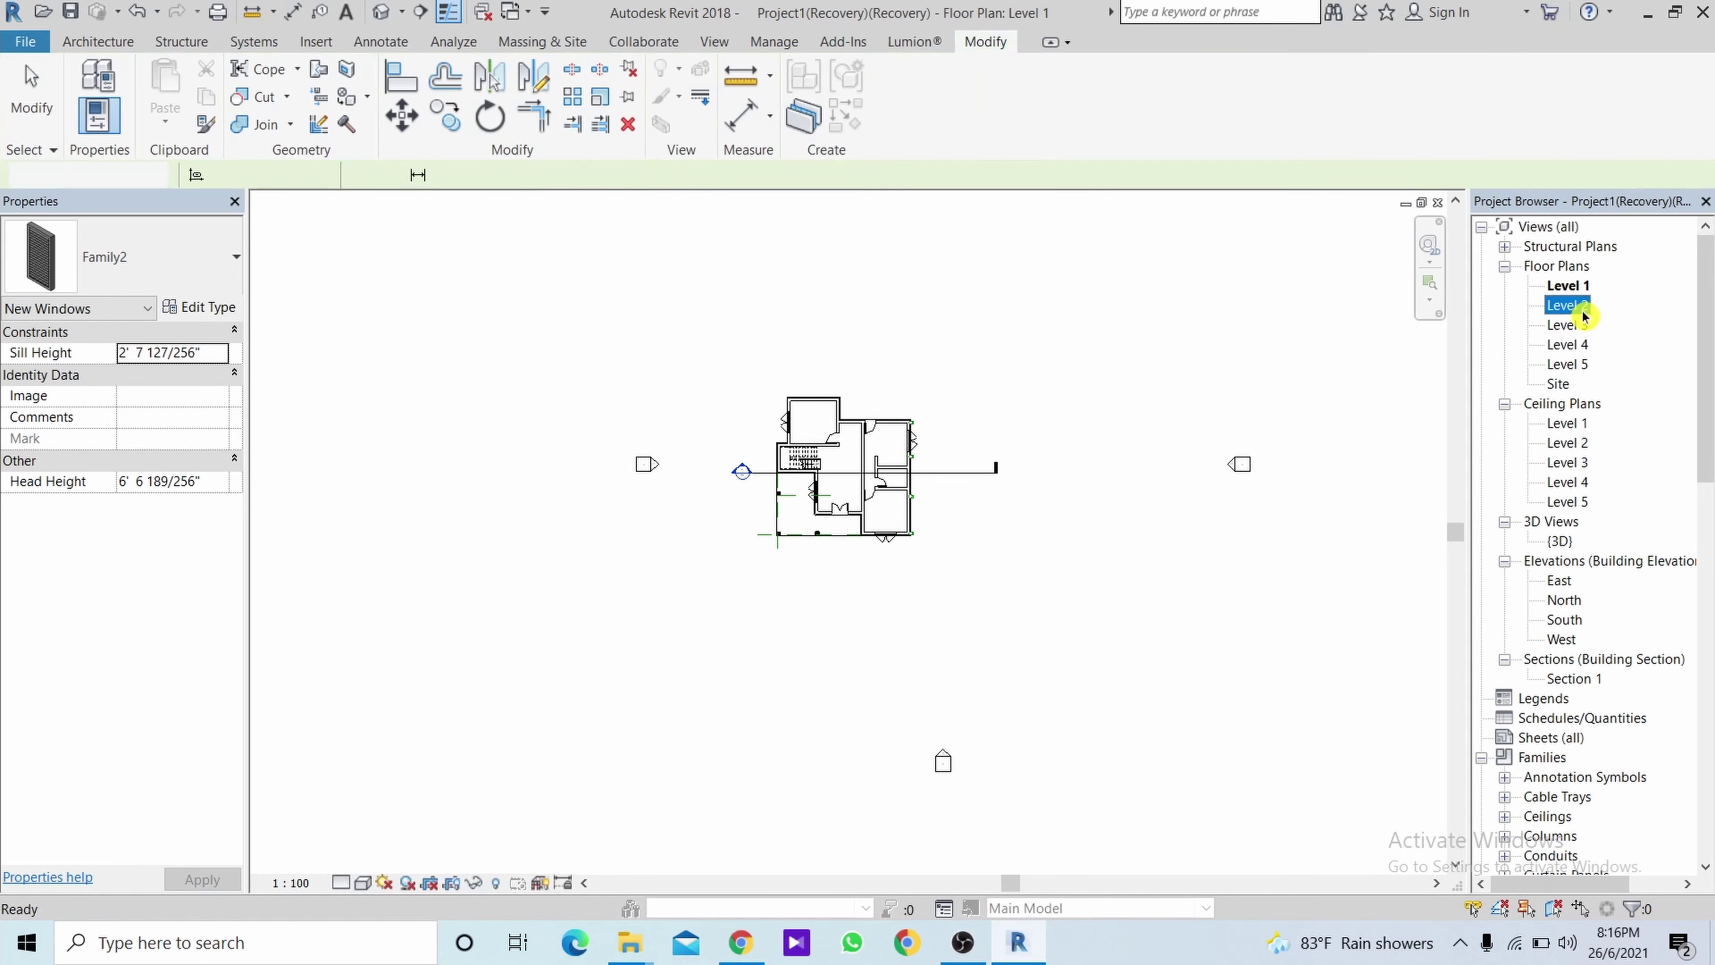
{"action": "scroll", "coordinate": [850, 501], "scroll_direction": "up", "scroll_amount": 5}
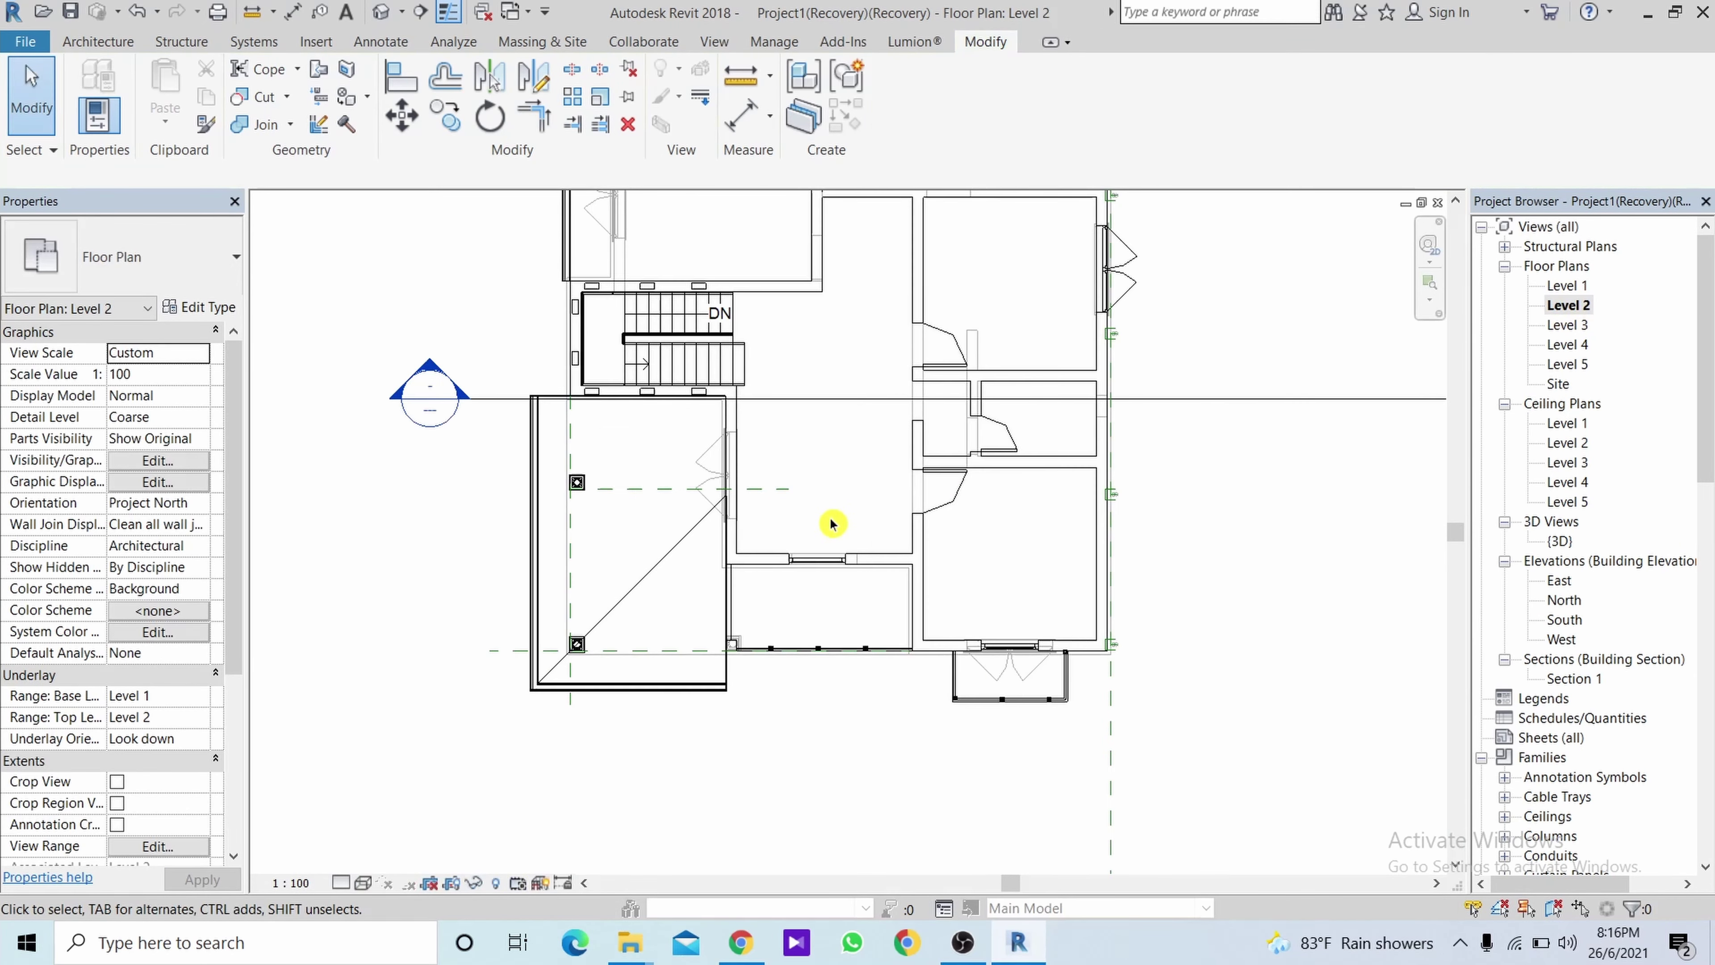
{"action": "scroll", "coordinate": [830, 521], "scroll_direction": "up", "scroll_amount": 2}
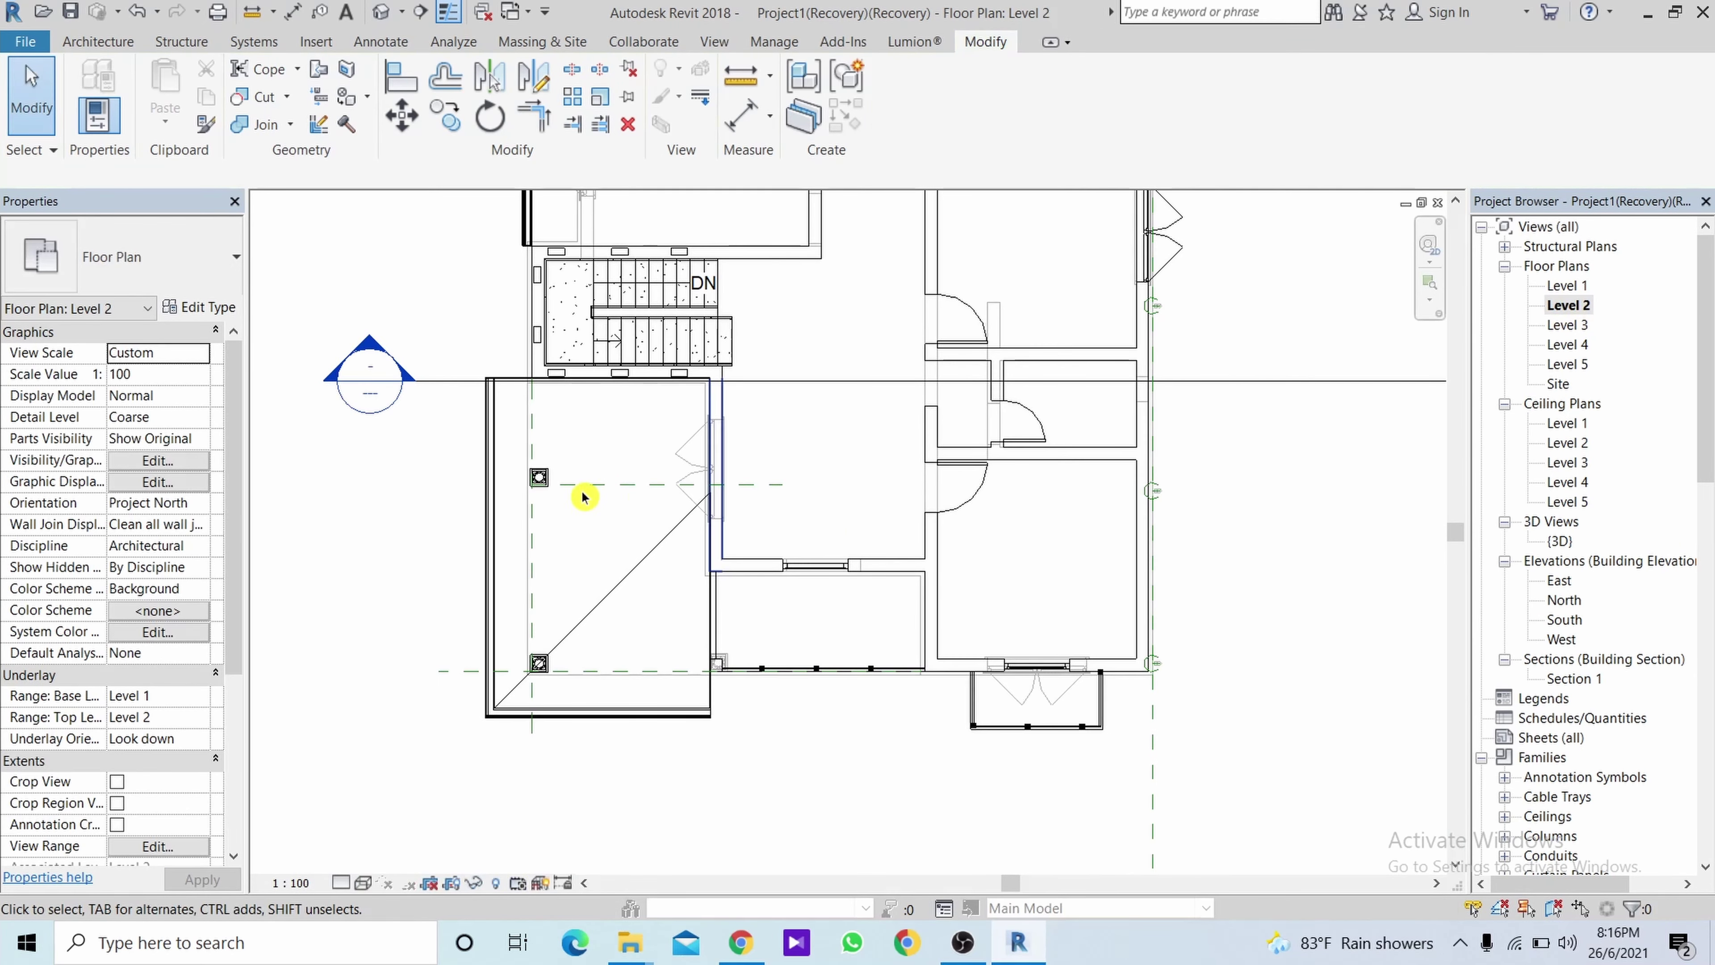
{"action": "left_click", "coordinate": [108, 46]}
{"action": "left_click", "coordinate": [186, 81]}
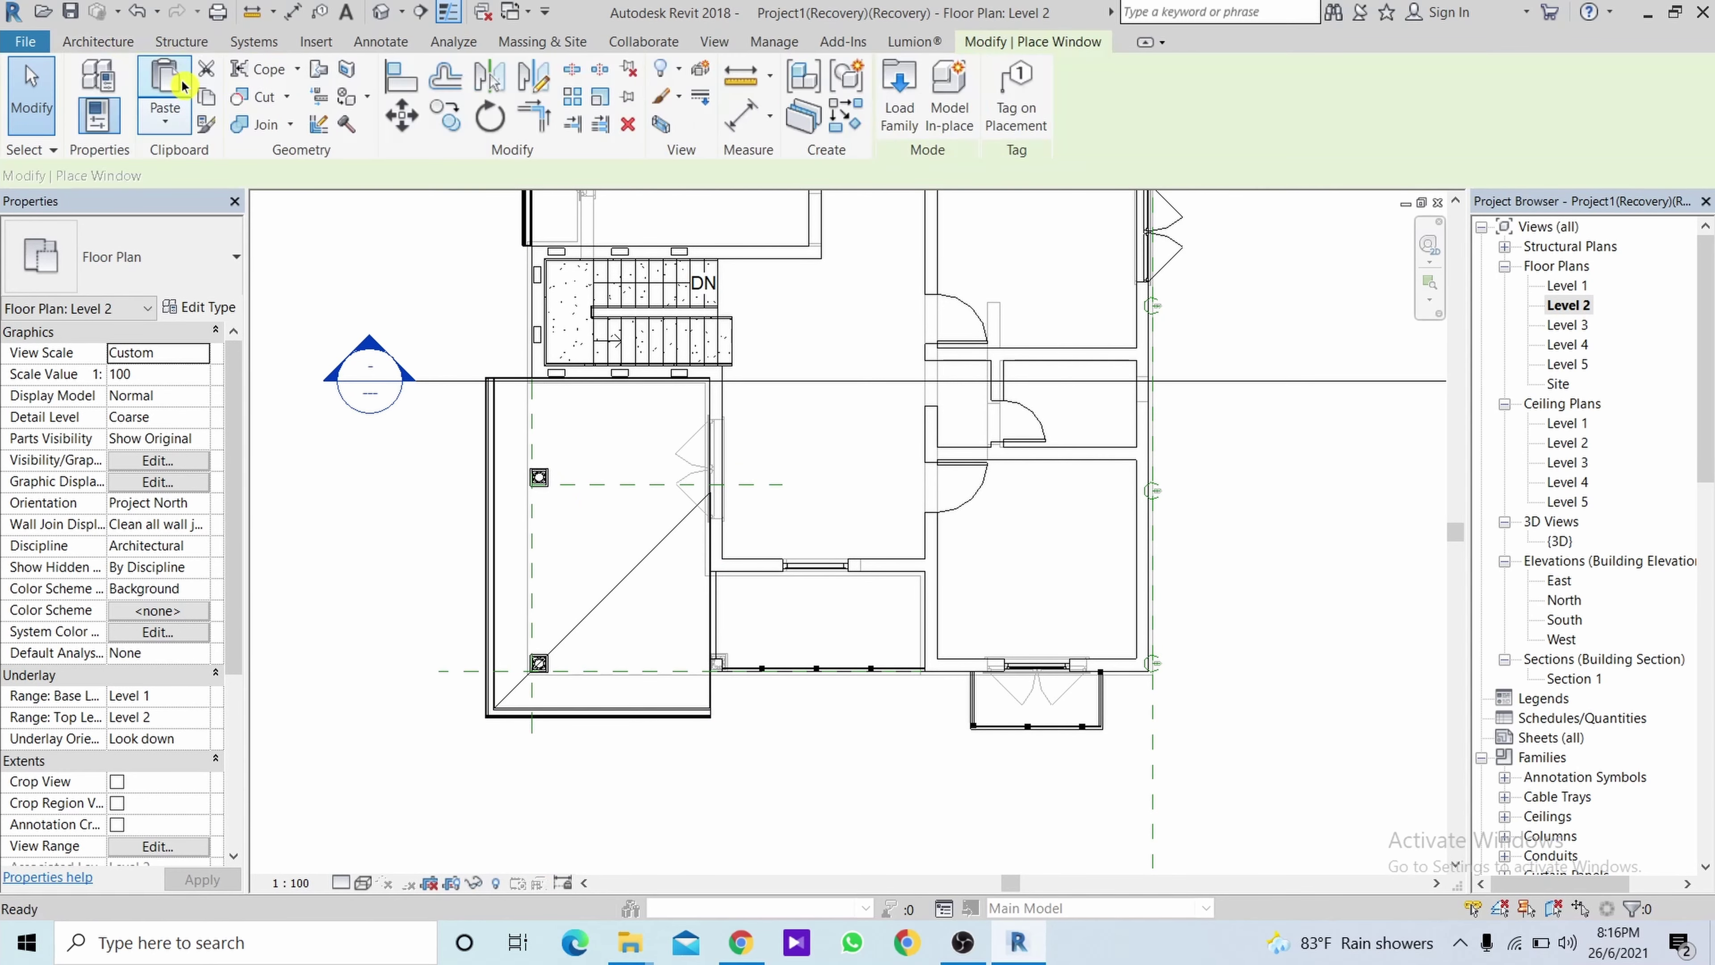
{"action": "scroll", "coordinate": [799, 542], "scroll_direction": "up", "scroll_amount": 2}
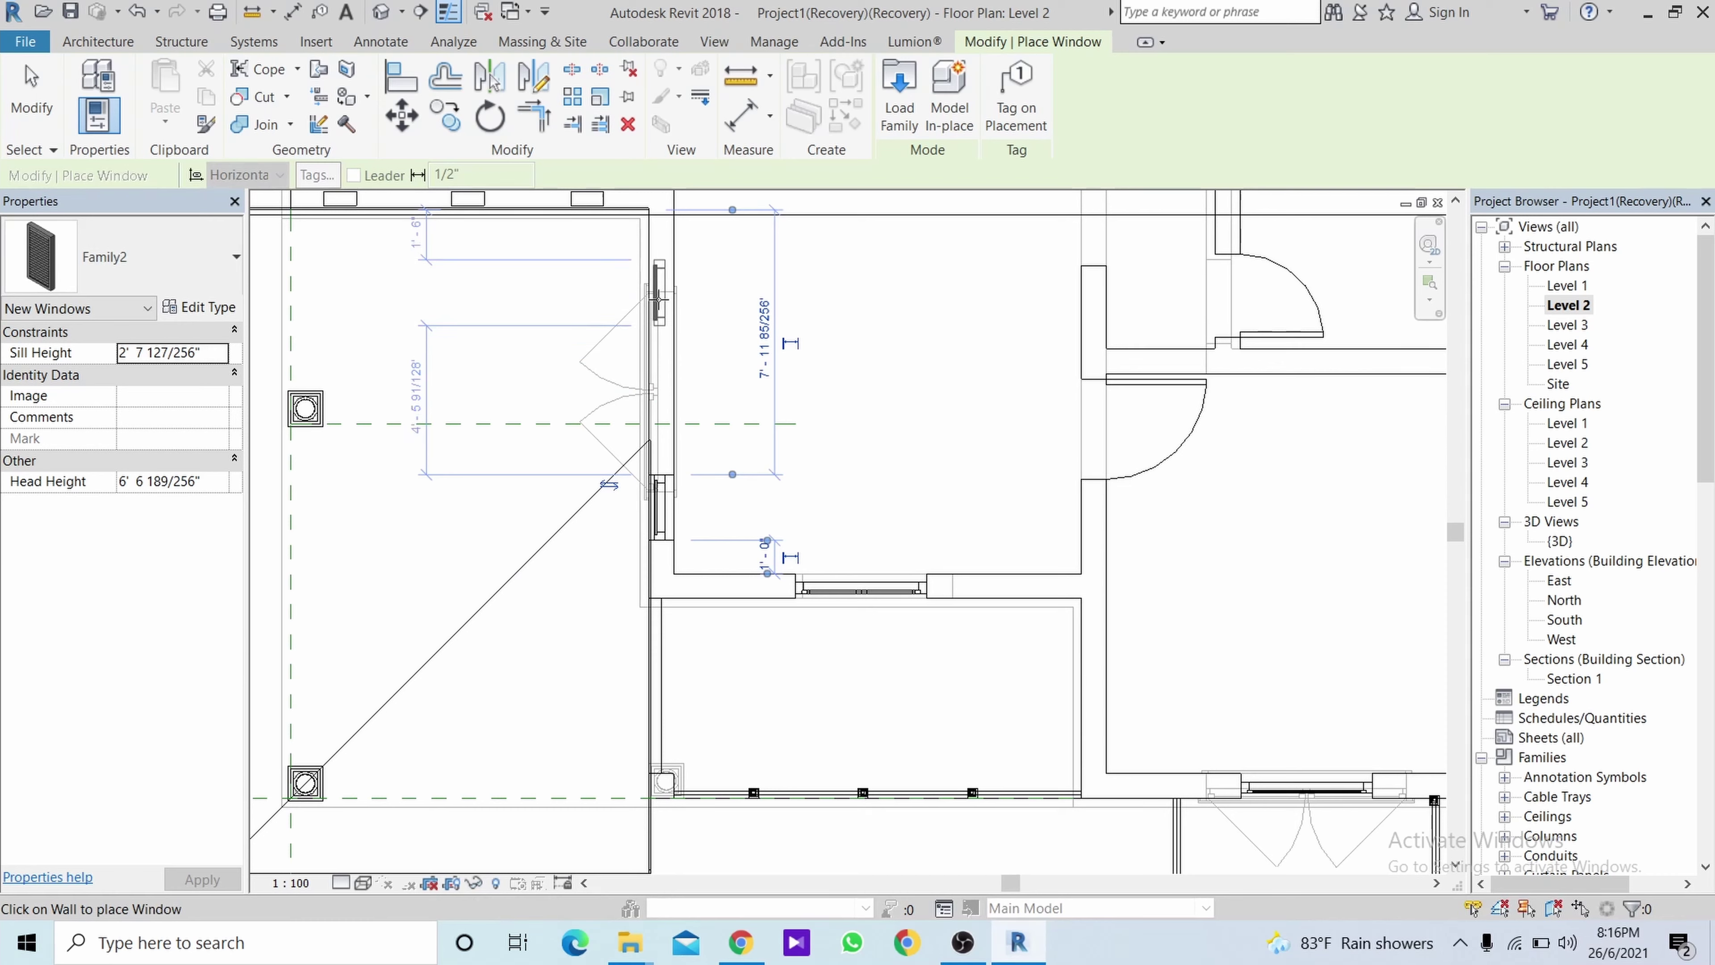
{"action": "left_click", "coordinate": [658, 298]}
{"action": "left_click", "coordinate": [1555, 463]}
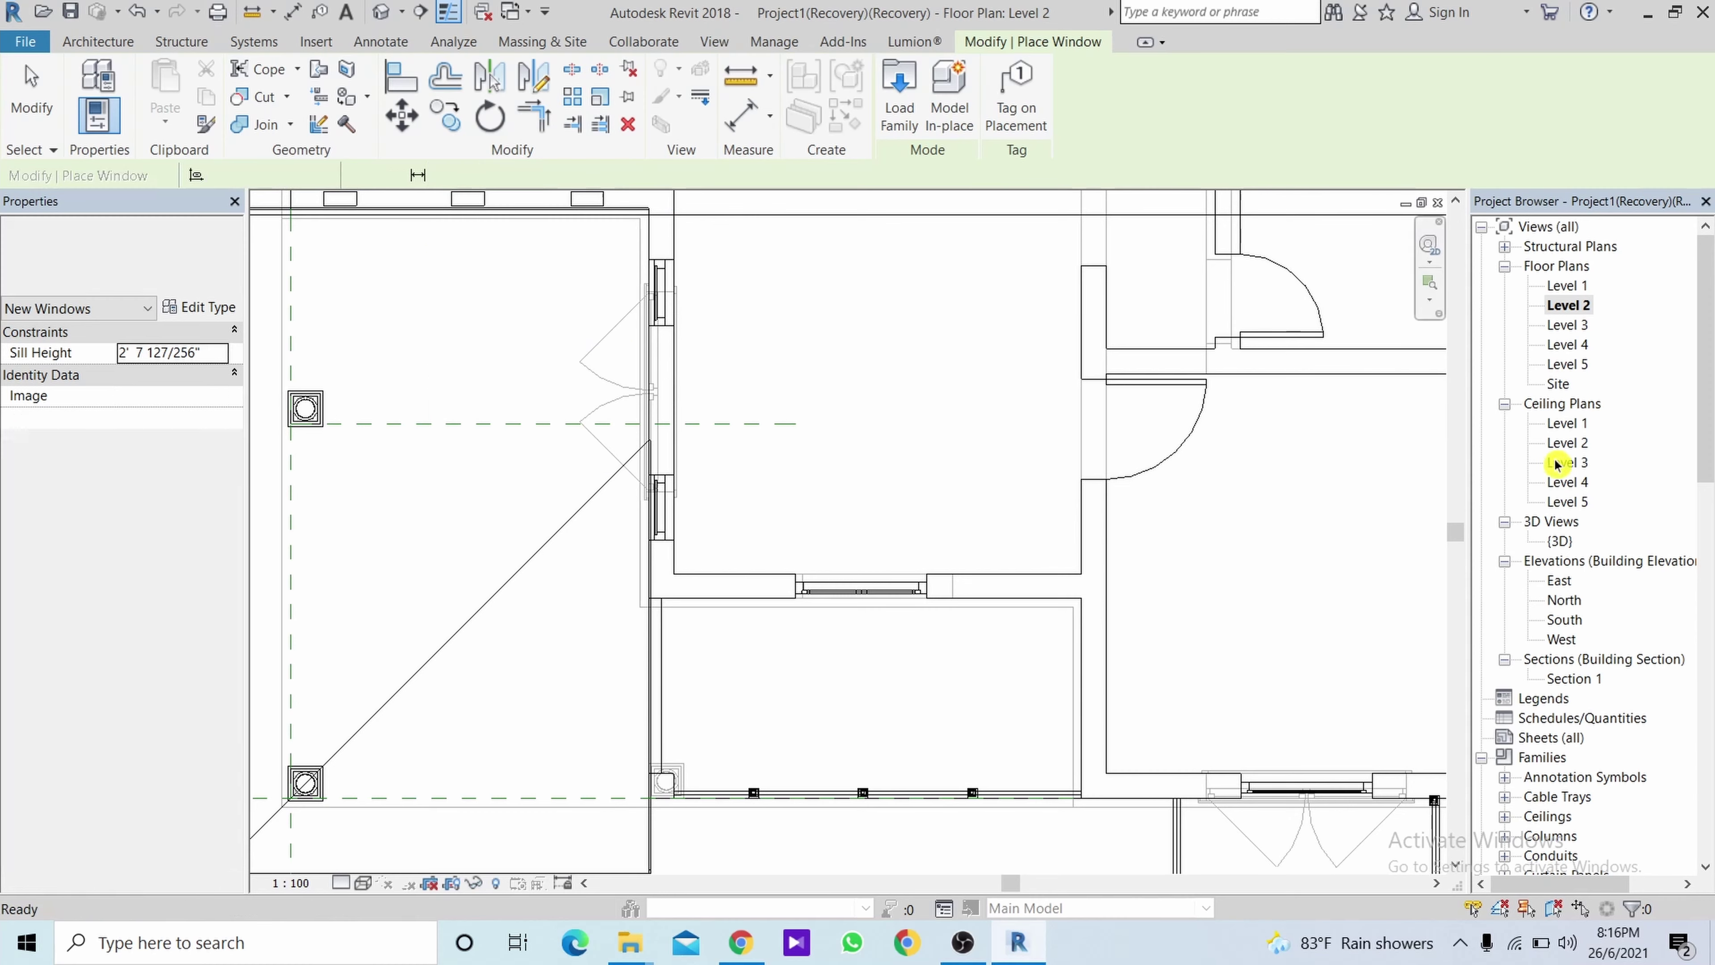
In the 3D view, inspect a placed louvered window and check its sill height.
{"action": "double_click", "coordinate": [1560, 541]}
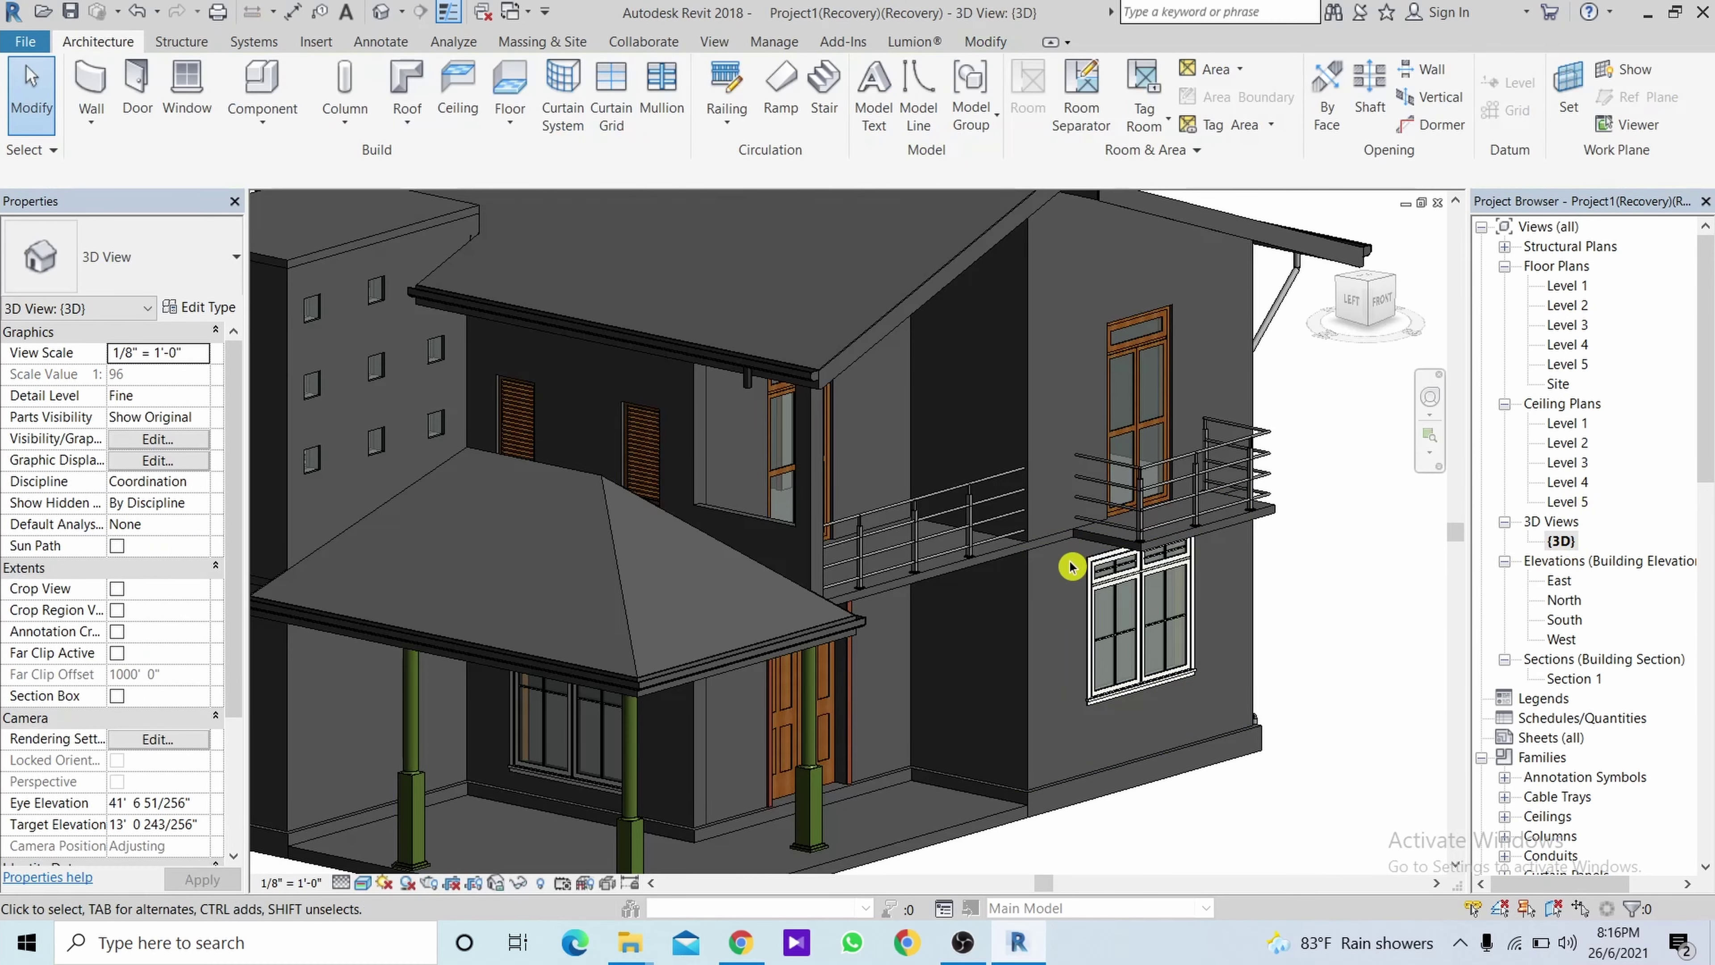
{"action": "middle_click_drag", "start_coordinate": [1067, 559], "coordinate": [880, 498], "text": "shift"}
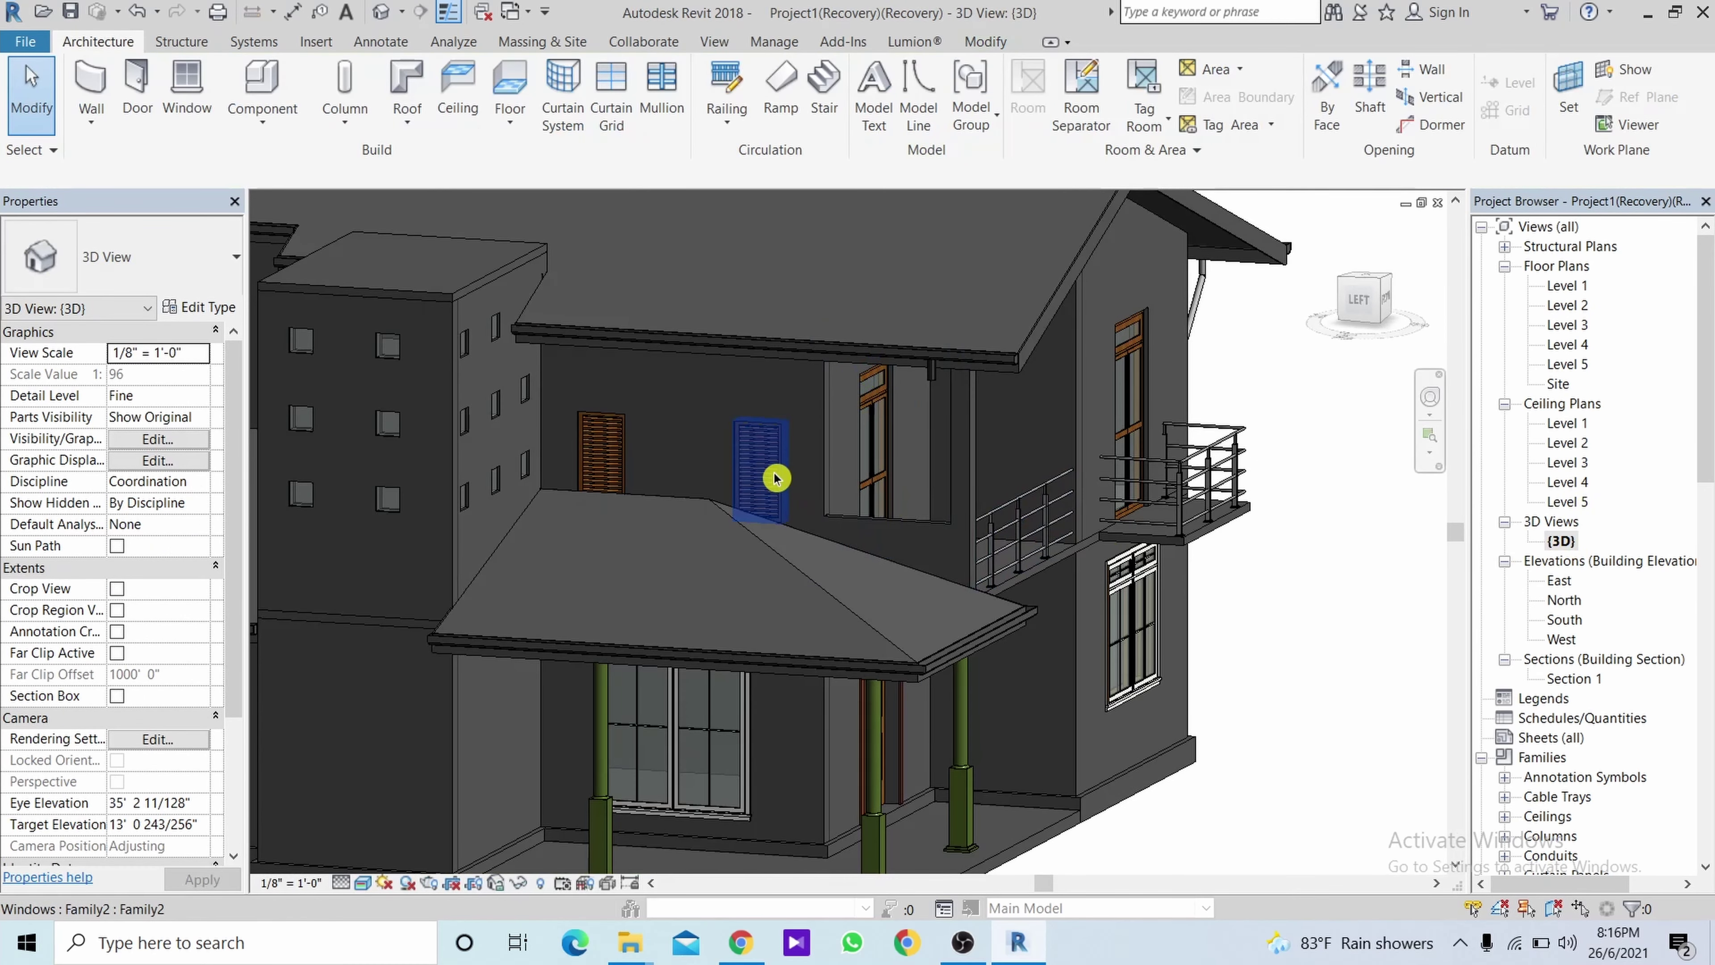
{"action": "left_click", "coordinate": [772, 478]}
{"action": "scroll", "coordinate": [815, 559], "scroll_direction": "up", "scroll_amount": 2}
{"action": "scroll", "coordinate": [835, 588], "scroll_direction": "up", "scroll_amount": 1}
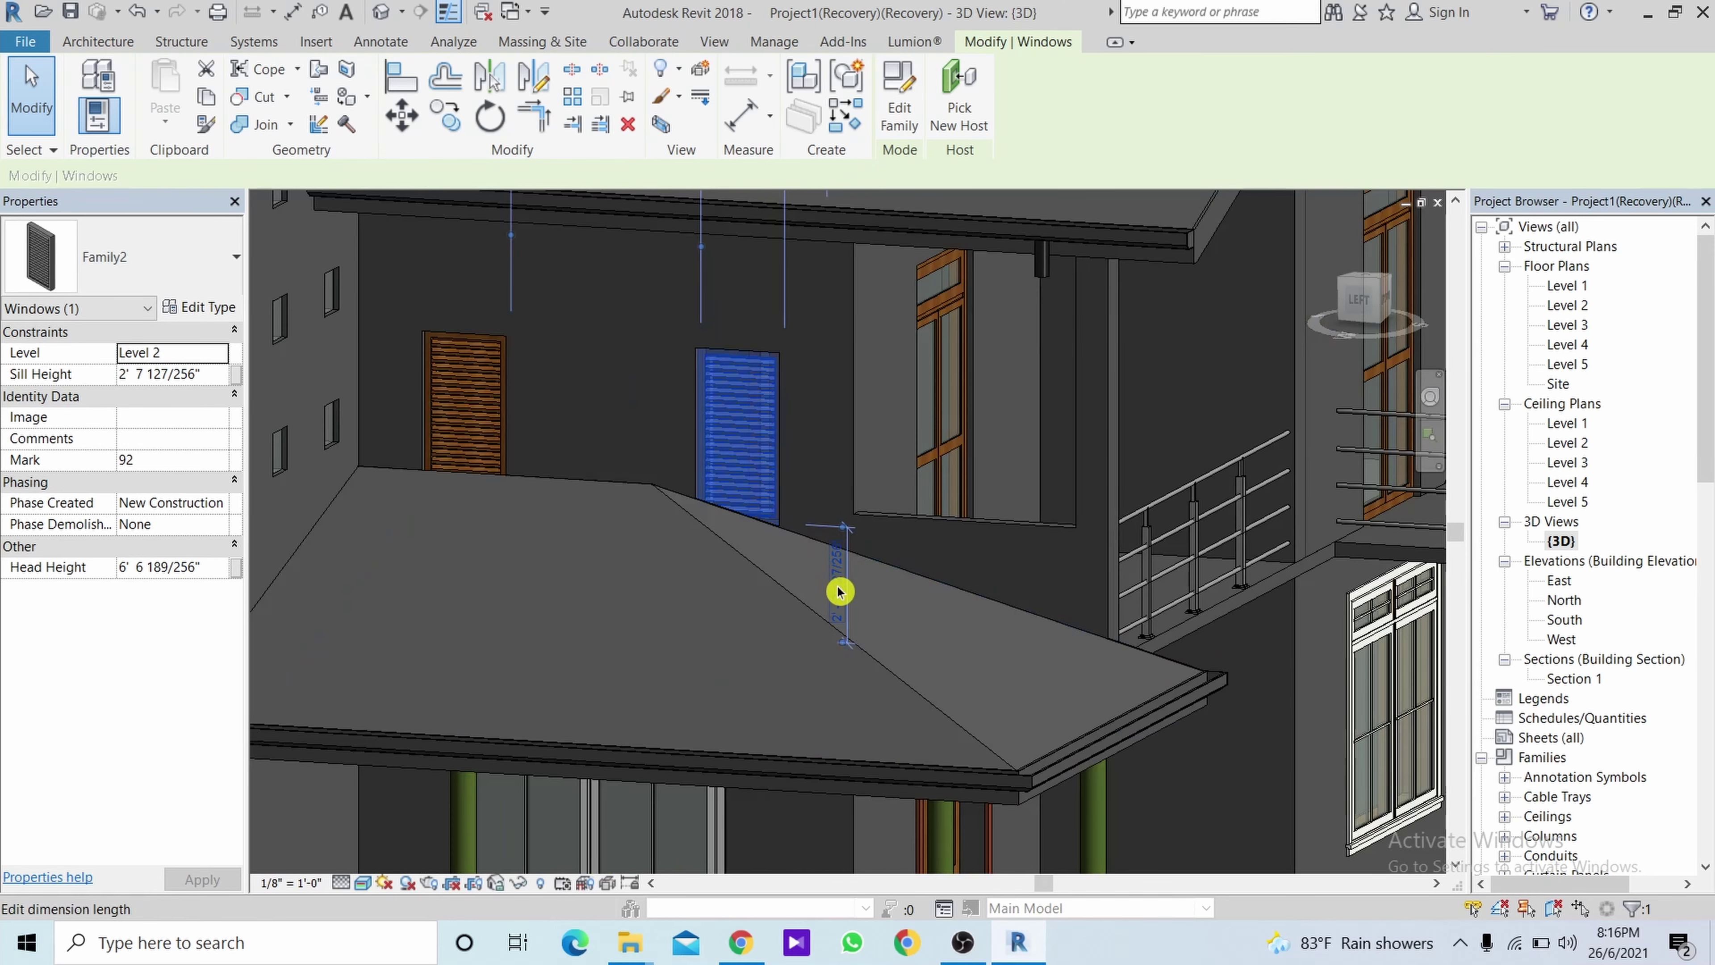
{"action": "left_click", "coordinate": [838, 588]}
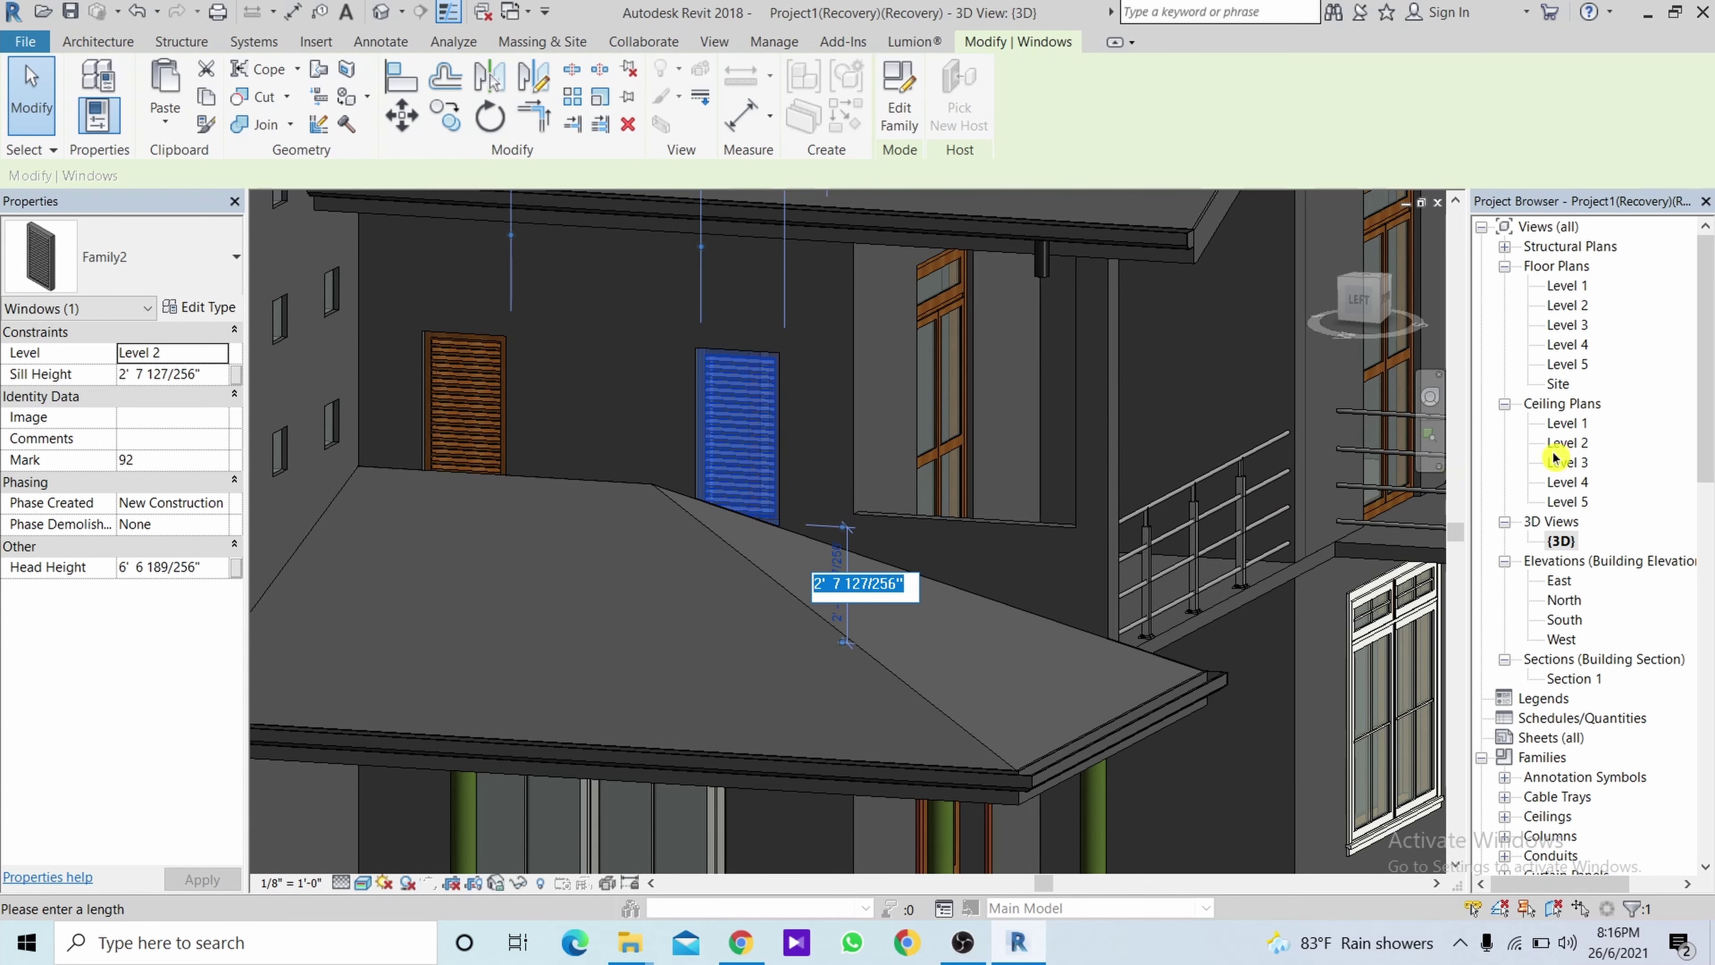
Review the window in the North and East elevations, then deselect it.
{"action": "double_click", "coordinate": [1563, 600]}
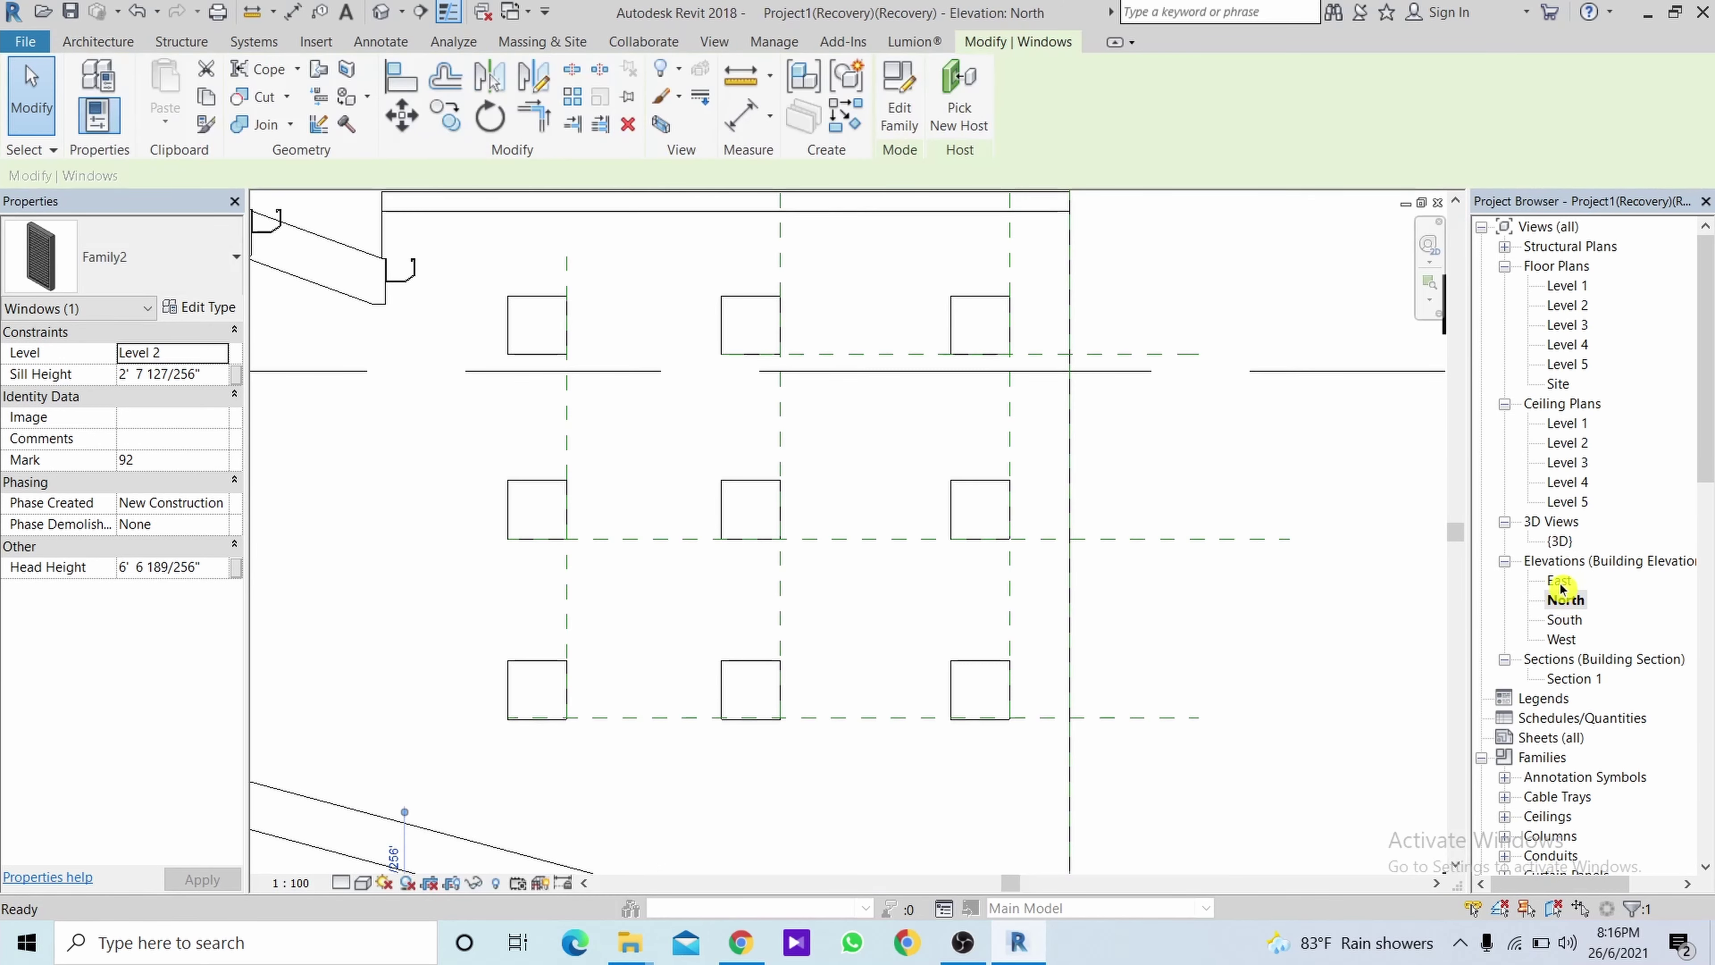
{"action": "double_click", "coordinate": [1560, 582]}
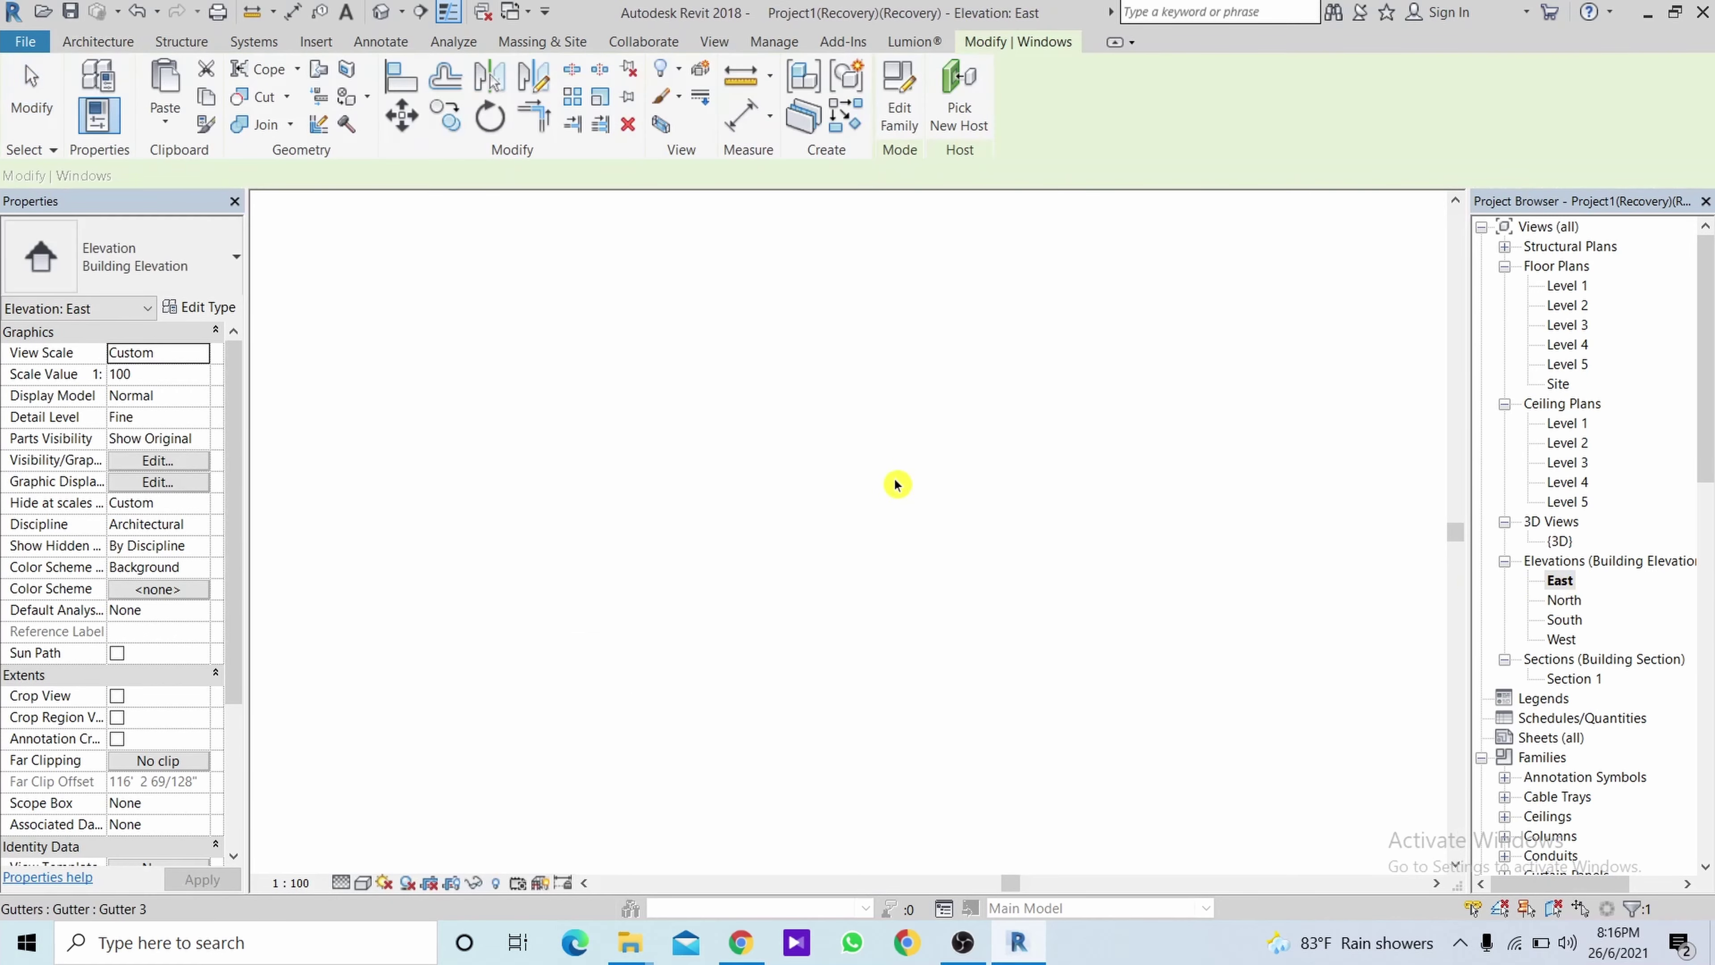
{"action": "scroll", "coordinate": [1083, 612], "scroll_direction": "up", "scroll_amount": 3}
{"action": "scroll", "coordinate": [808, 563], "scroll_direction": "up", "scroll_amount": 2}
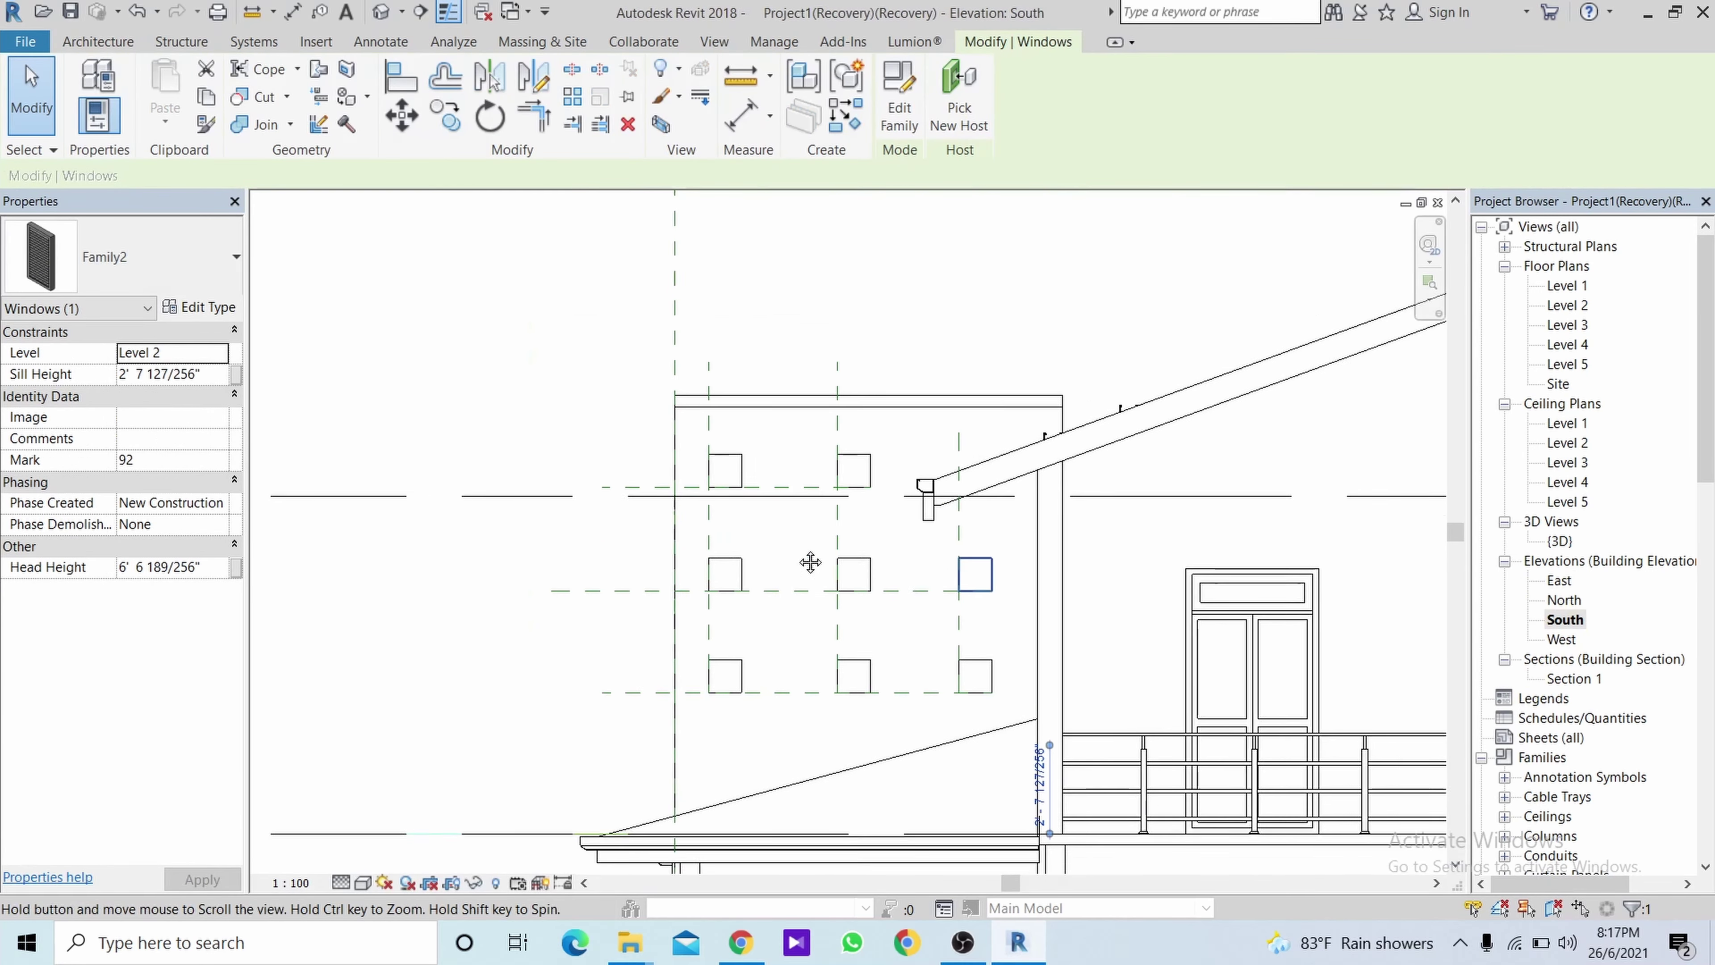
{"action": "scroll", "coordinate": [1007, 544], "scroll_direction": "up", "scroll_amount": 2}
{"action": "key", "text": "Escape"}
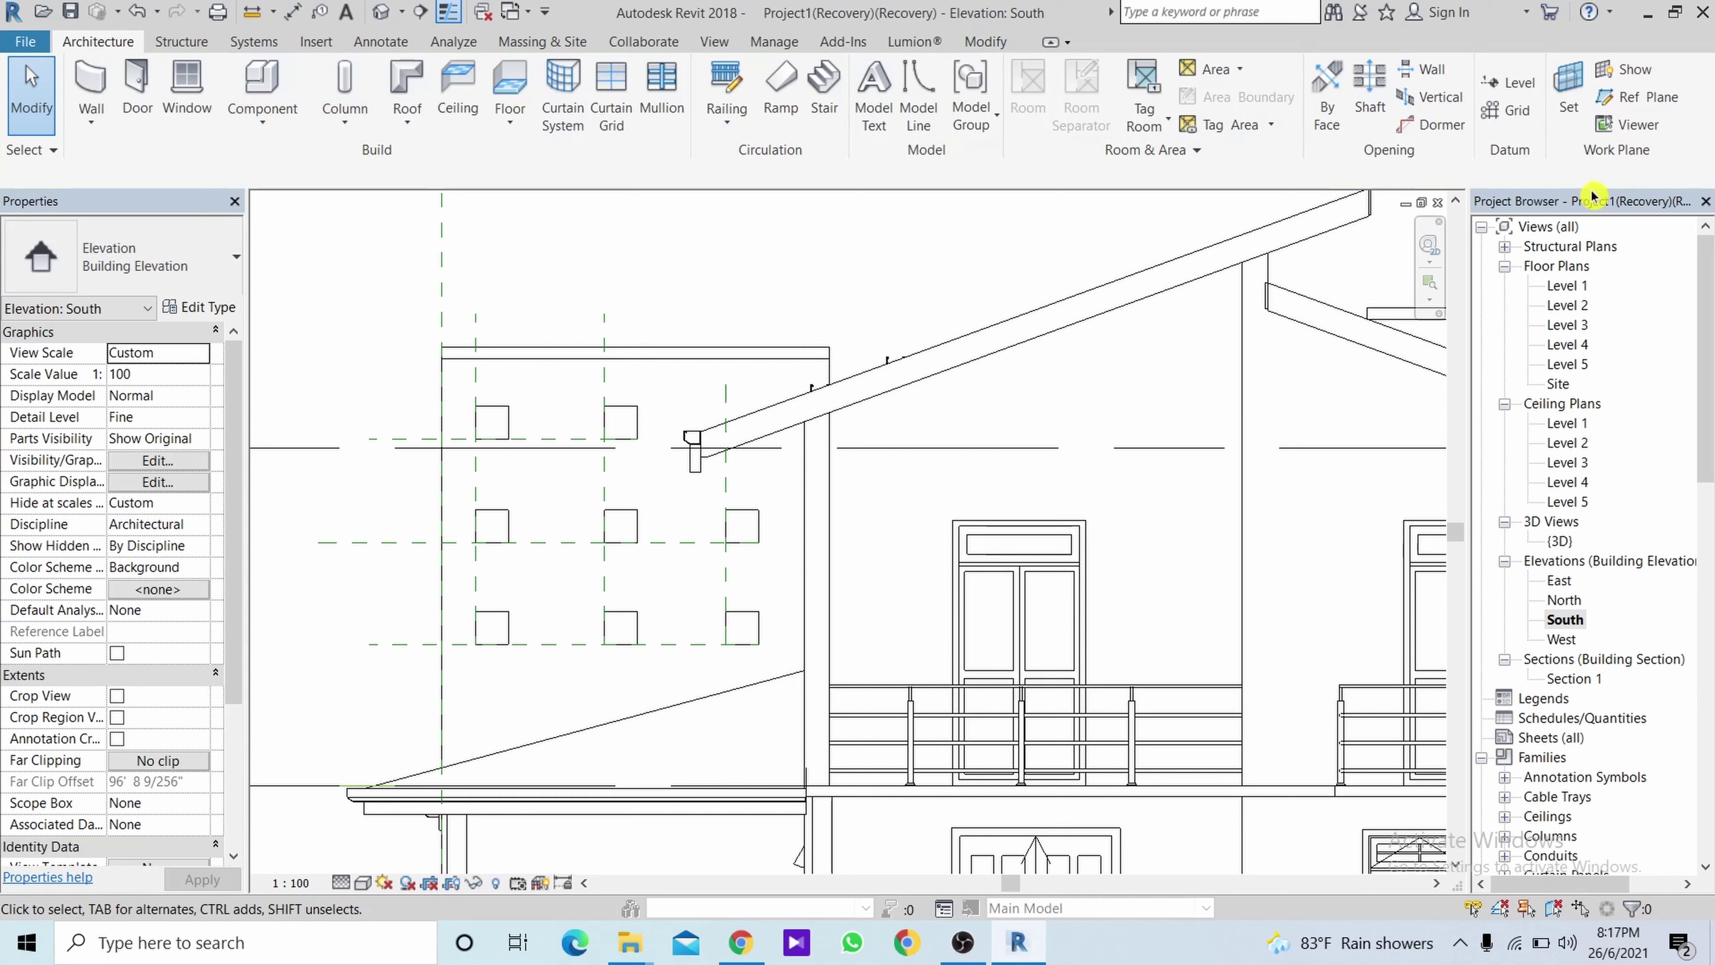
Draw a horizontal reference plane level with the middle row of square openings.
{"action": "left_click", "coordinate": [1667, 102]}
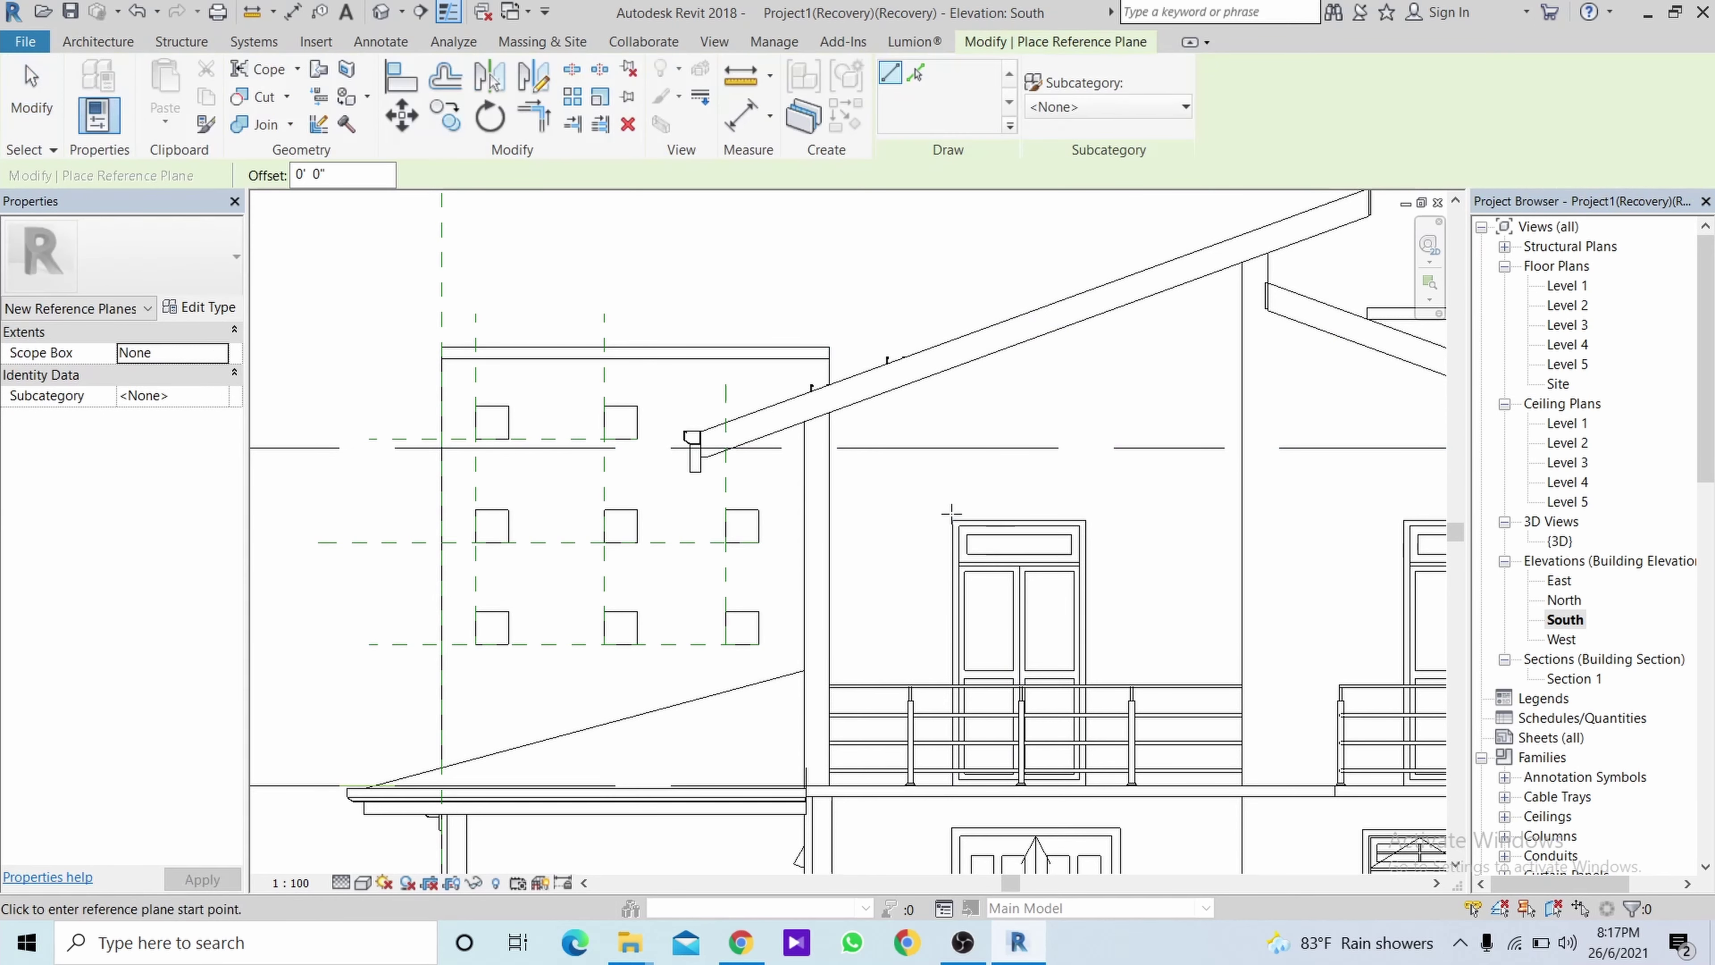
{"action": "left_click", "coordinate": [1067, 520]}
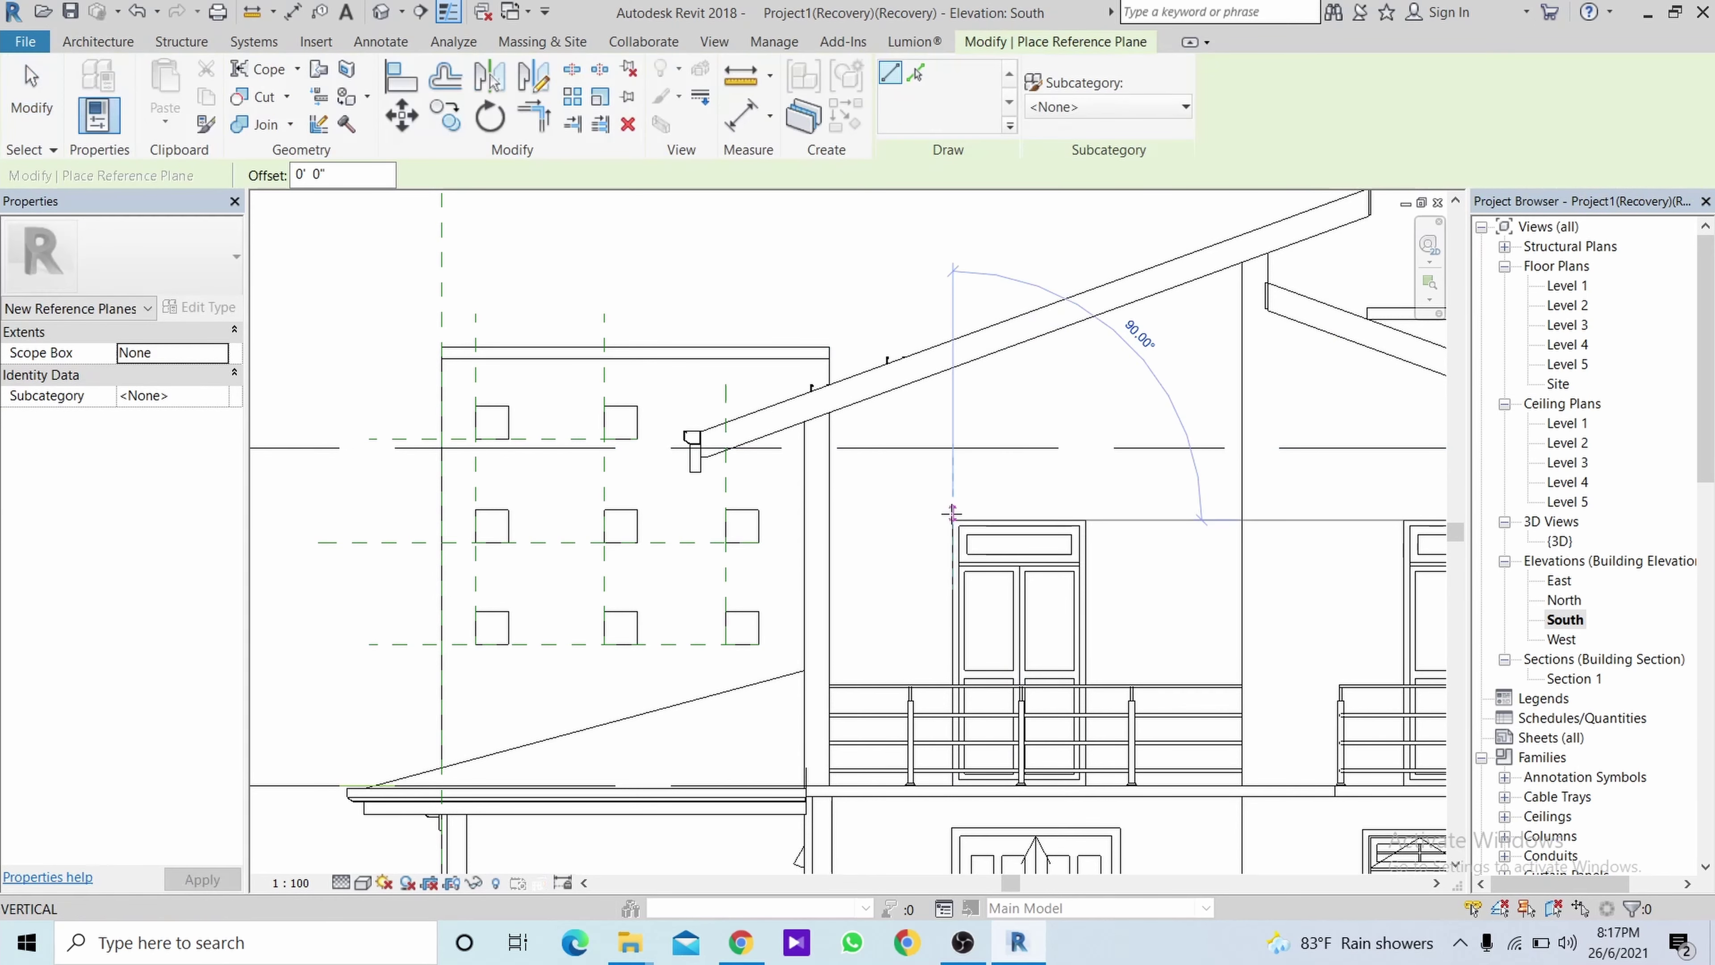
{"action": "left_click", "coordinate": [689, 519]}
{"action": "key", "text": "Escape"}
{"action": "key", "text": "Escape"}
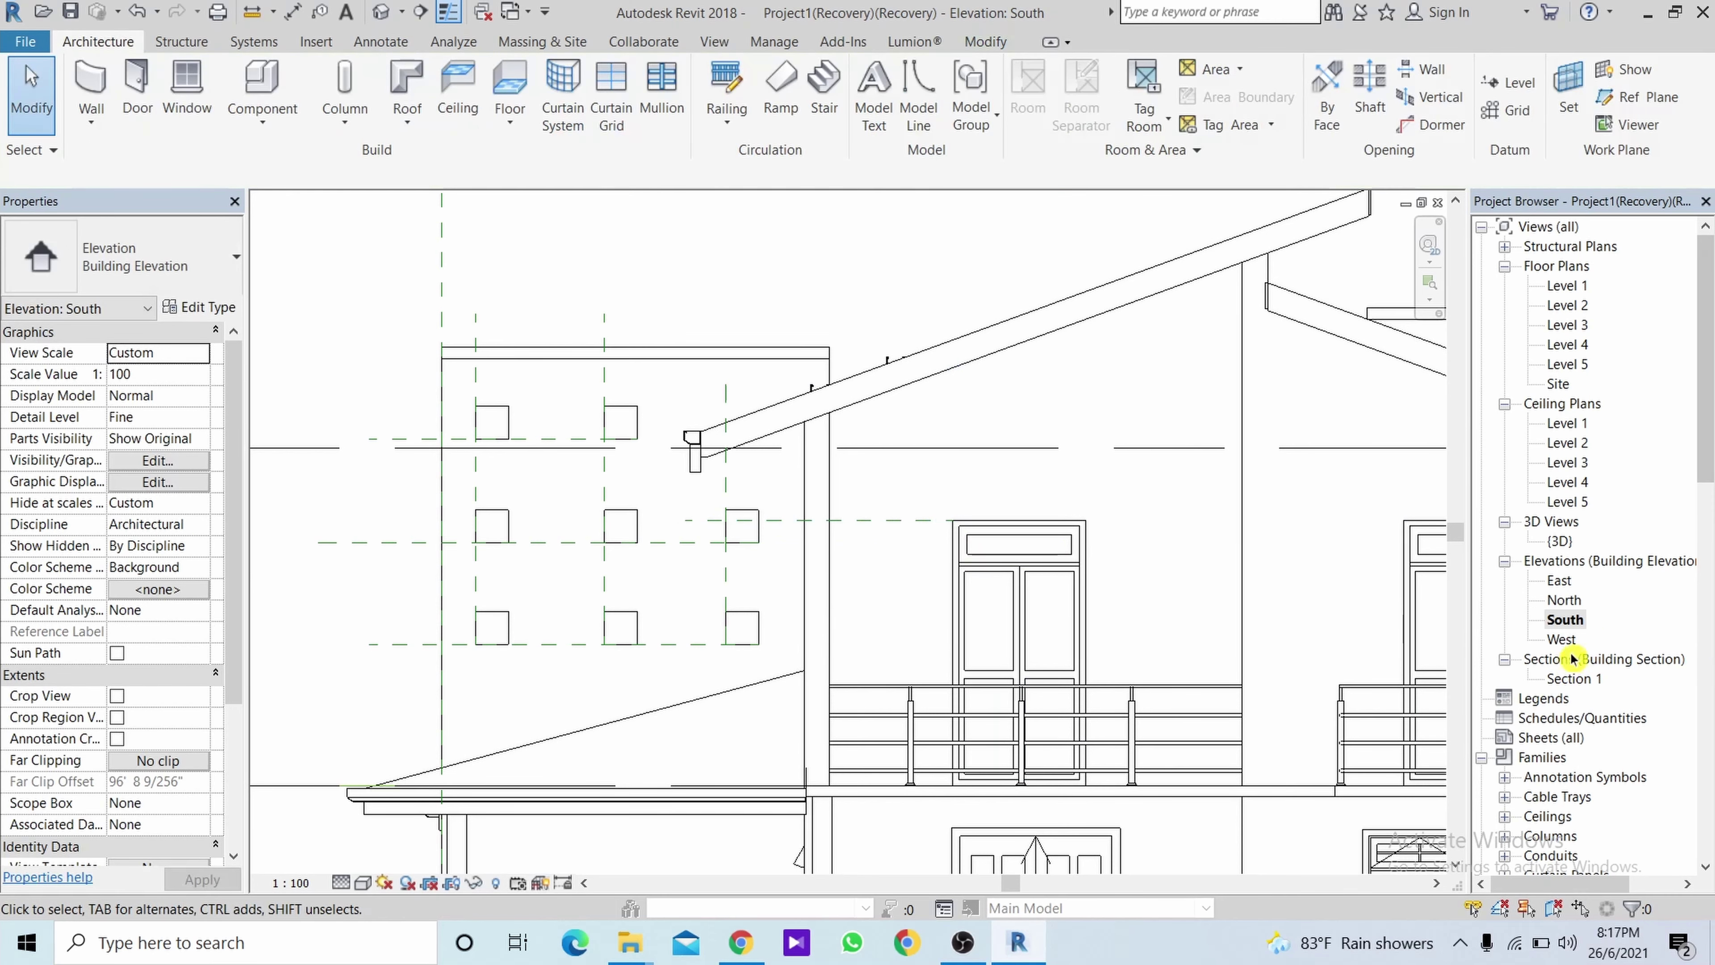
On the West elevation, move both louvered windows up to a 3' 11 31/128" sill height.
{"action": "double_click", "coordinate": [1565, 639]}
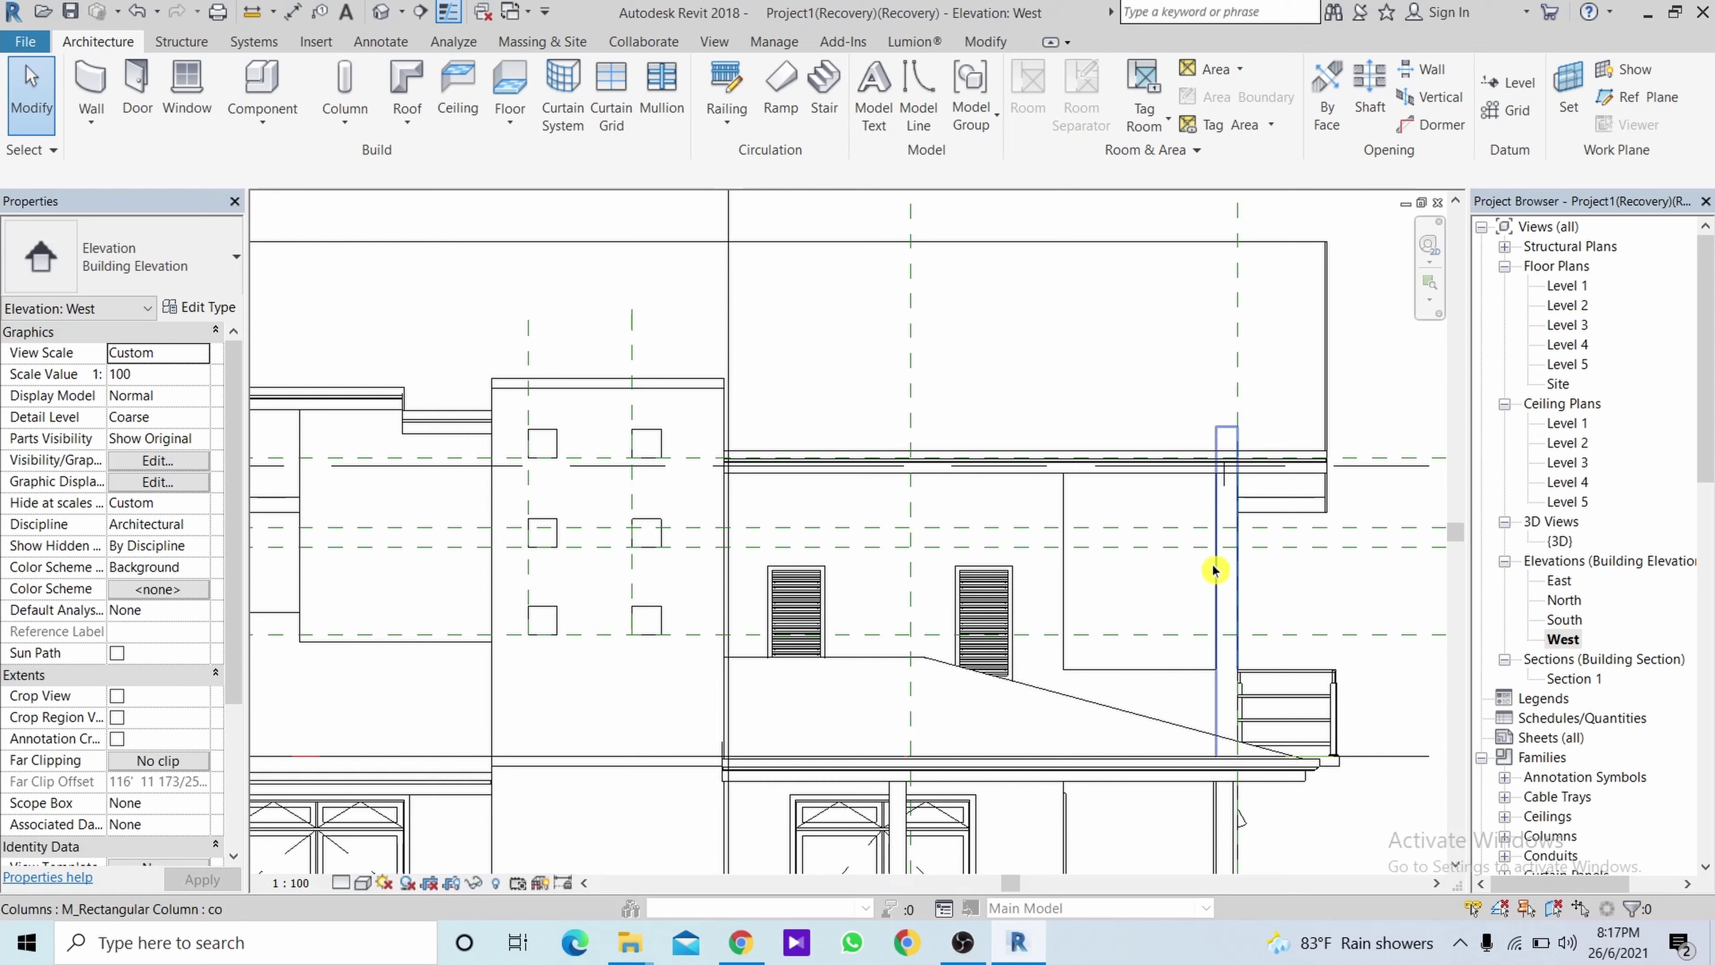
{"action": "left_click", "coordinate": [816, 588]}
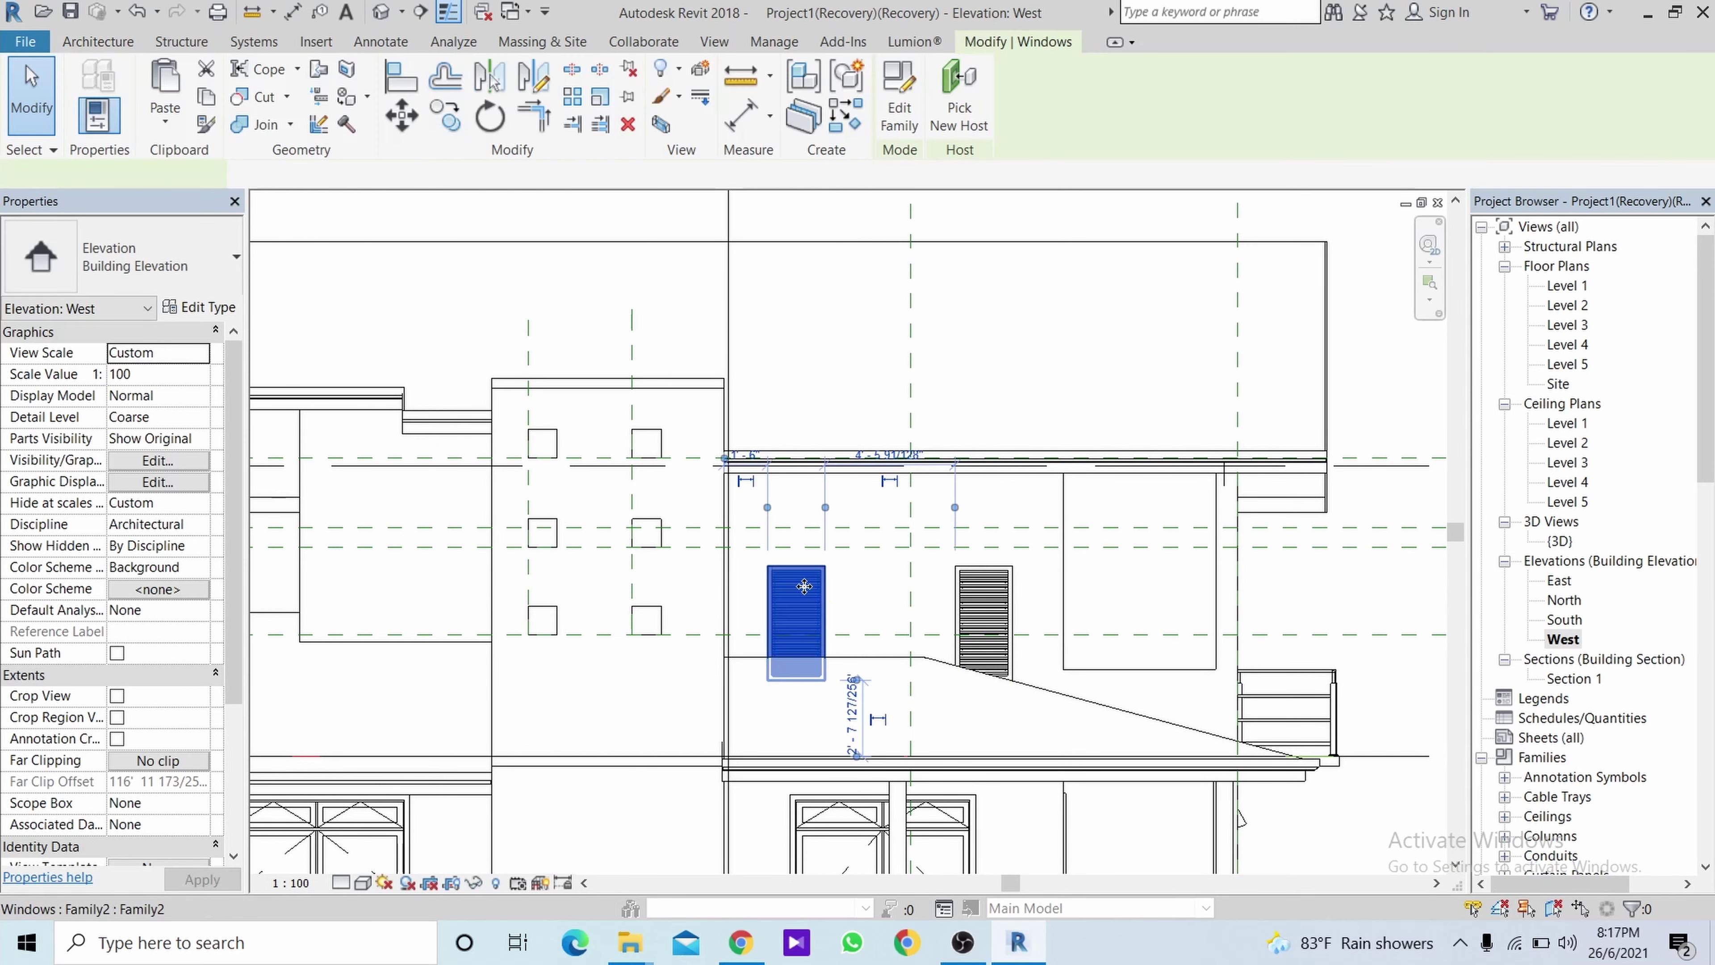
{"action": "left_click", "coordinate": [998, 612], "text": "ctrl"}
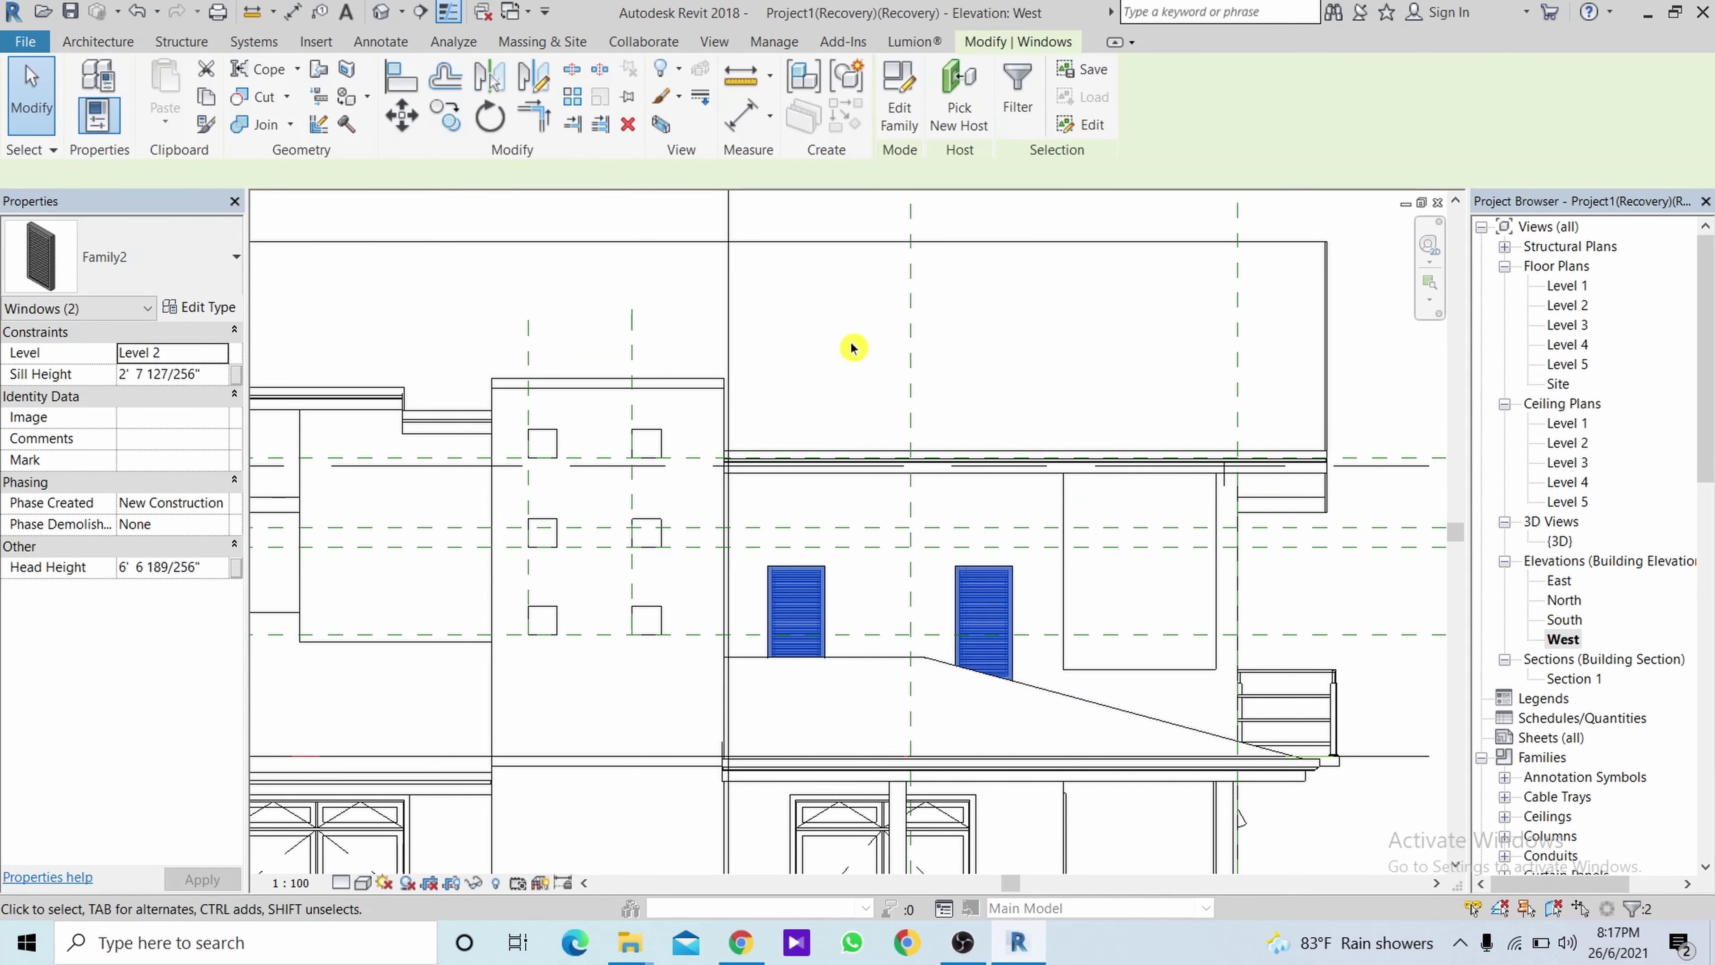
{"action": "left_click", "coordinate": [391, 120]}
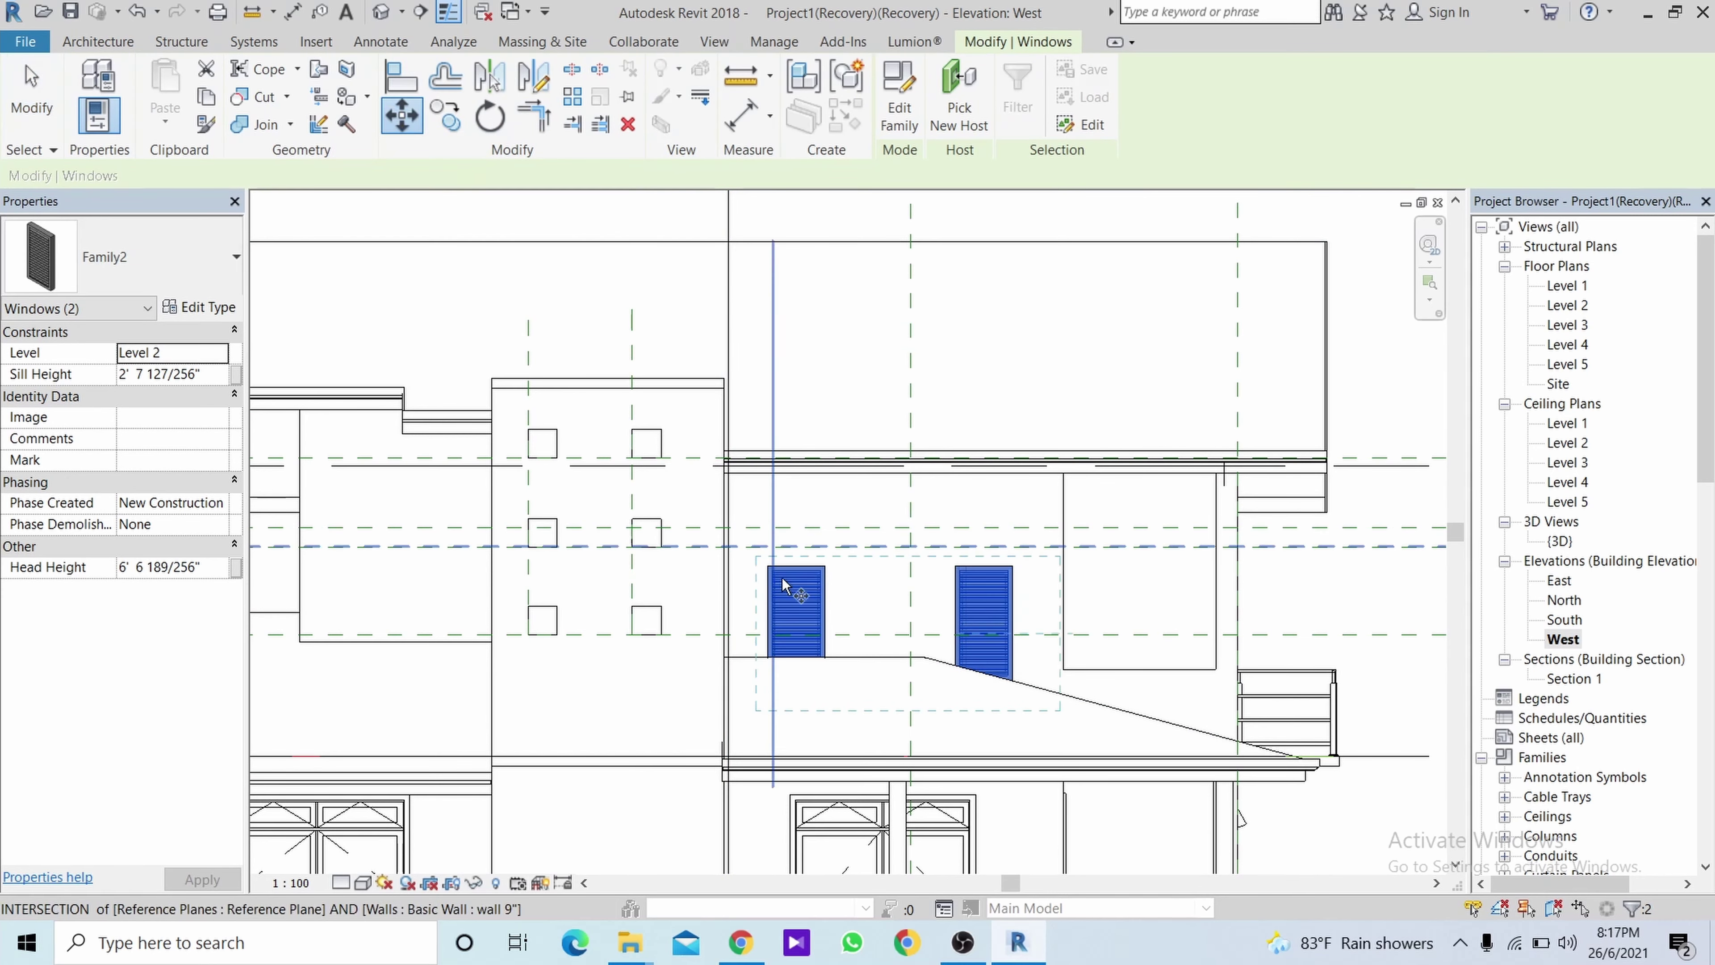
{"action": "scroll", "coordinate": [763, 569], "scroll_direction": "up", "scroll_amount": 3}
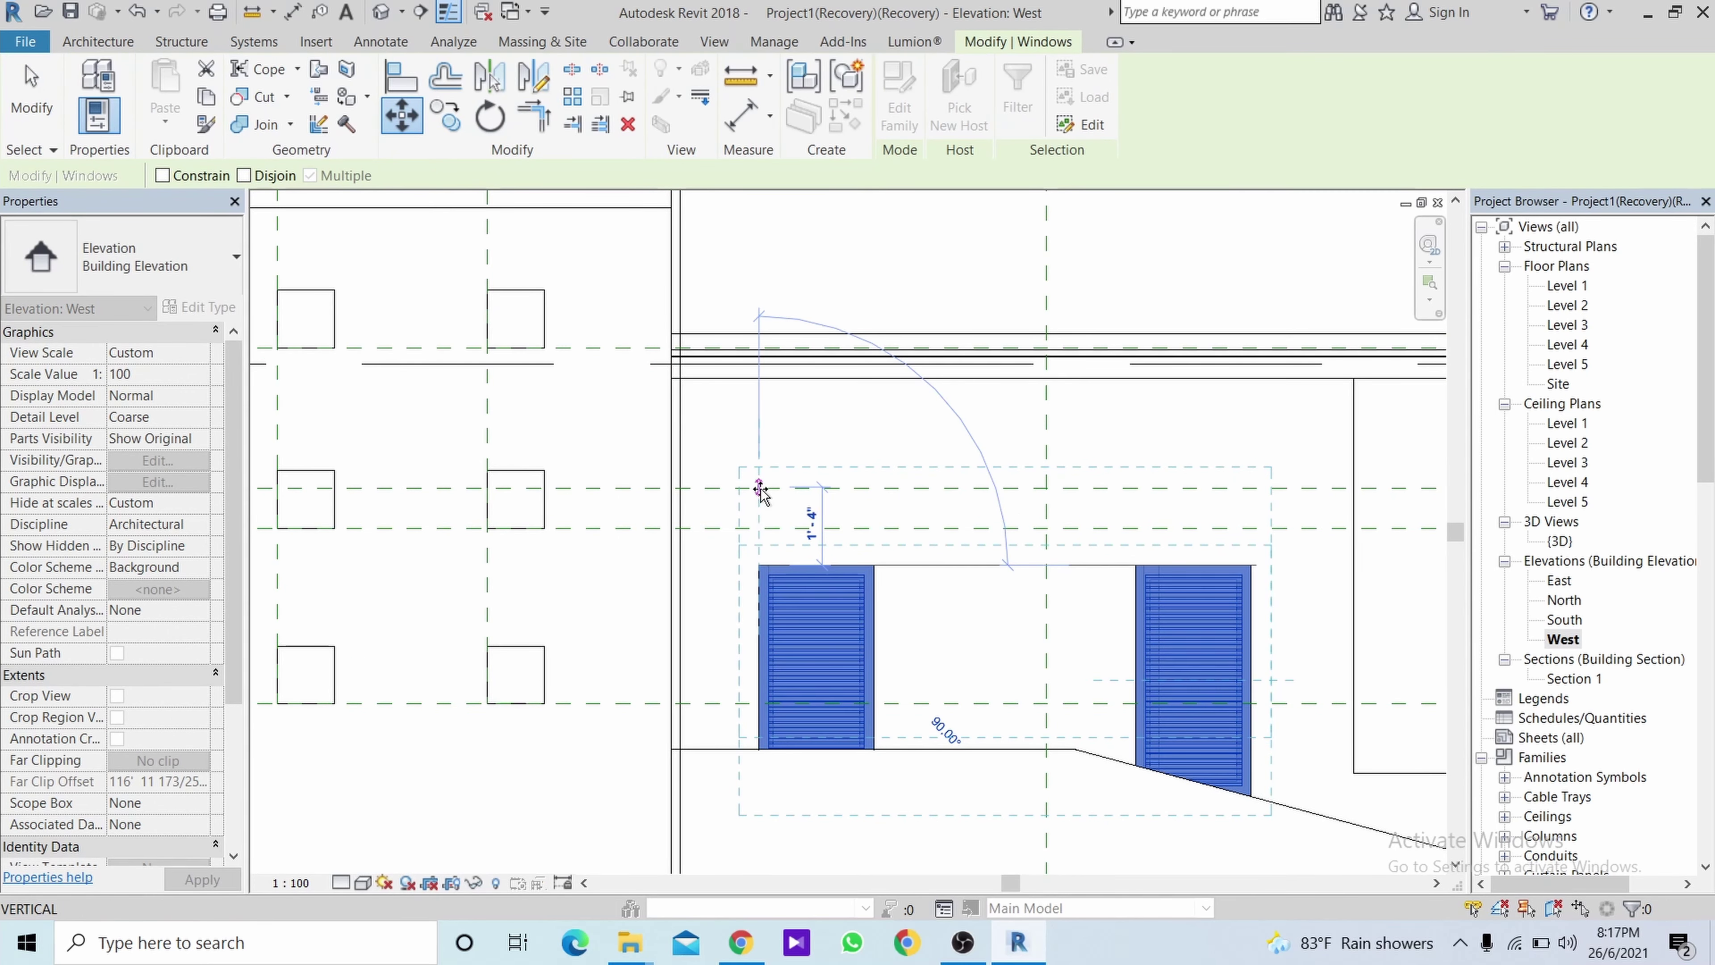
{"action": "scroll", "coordinate": [759, 488], "scroll_direction": "up", "scroll_amount": 3}
{"action": "scroll", "coordinate": [759, 488], "scroll_direction": "up", "scroll_amount": 2}
{"action": "left_click", "coordinate": [759, 488]}
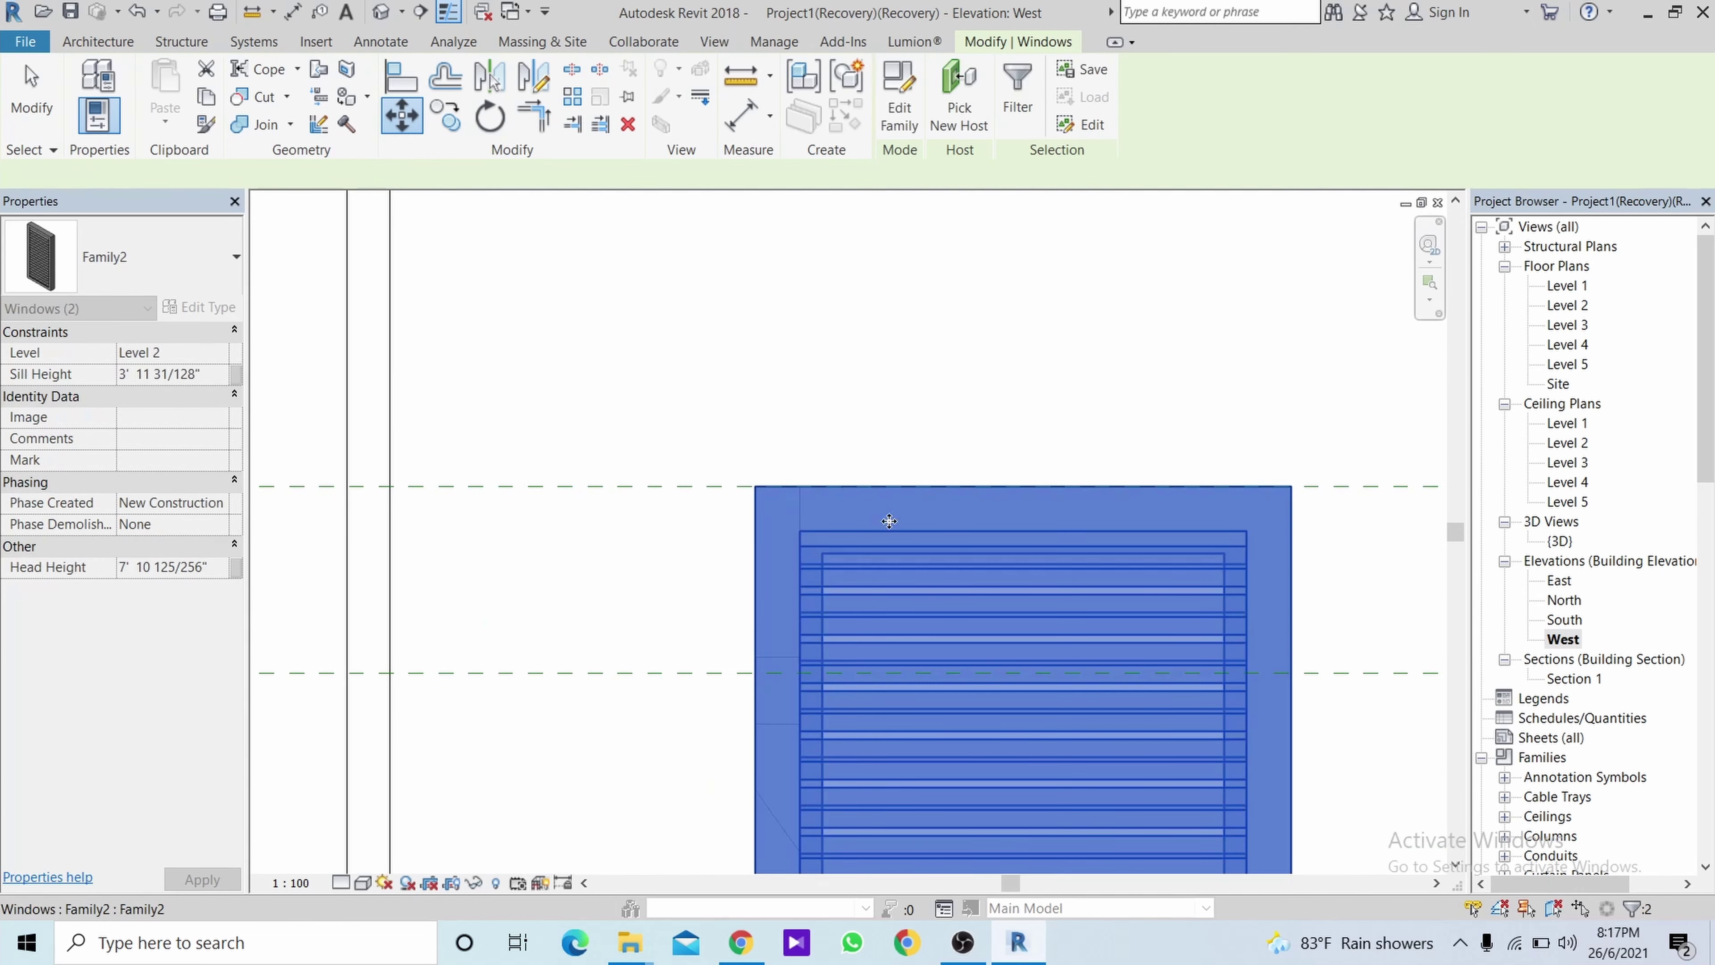
{"action": "scroll", "coordinate": [889, 520], "scroll_direction": "down", "scroll_amount": 4}
{"action": "scroll", "coordinate": [888, 540], "scroll_direction": "down", "scroll_amount": 1}
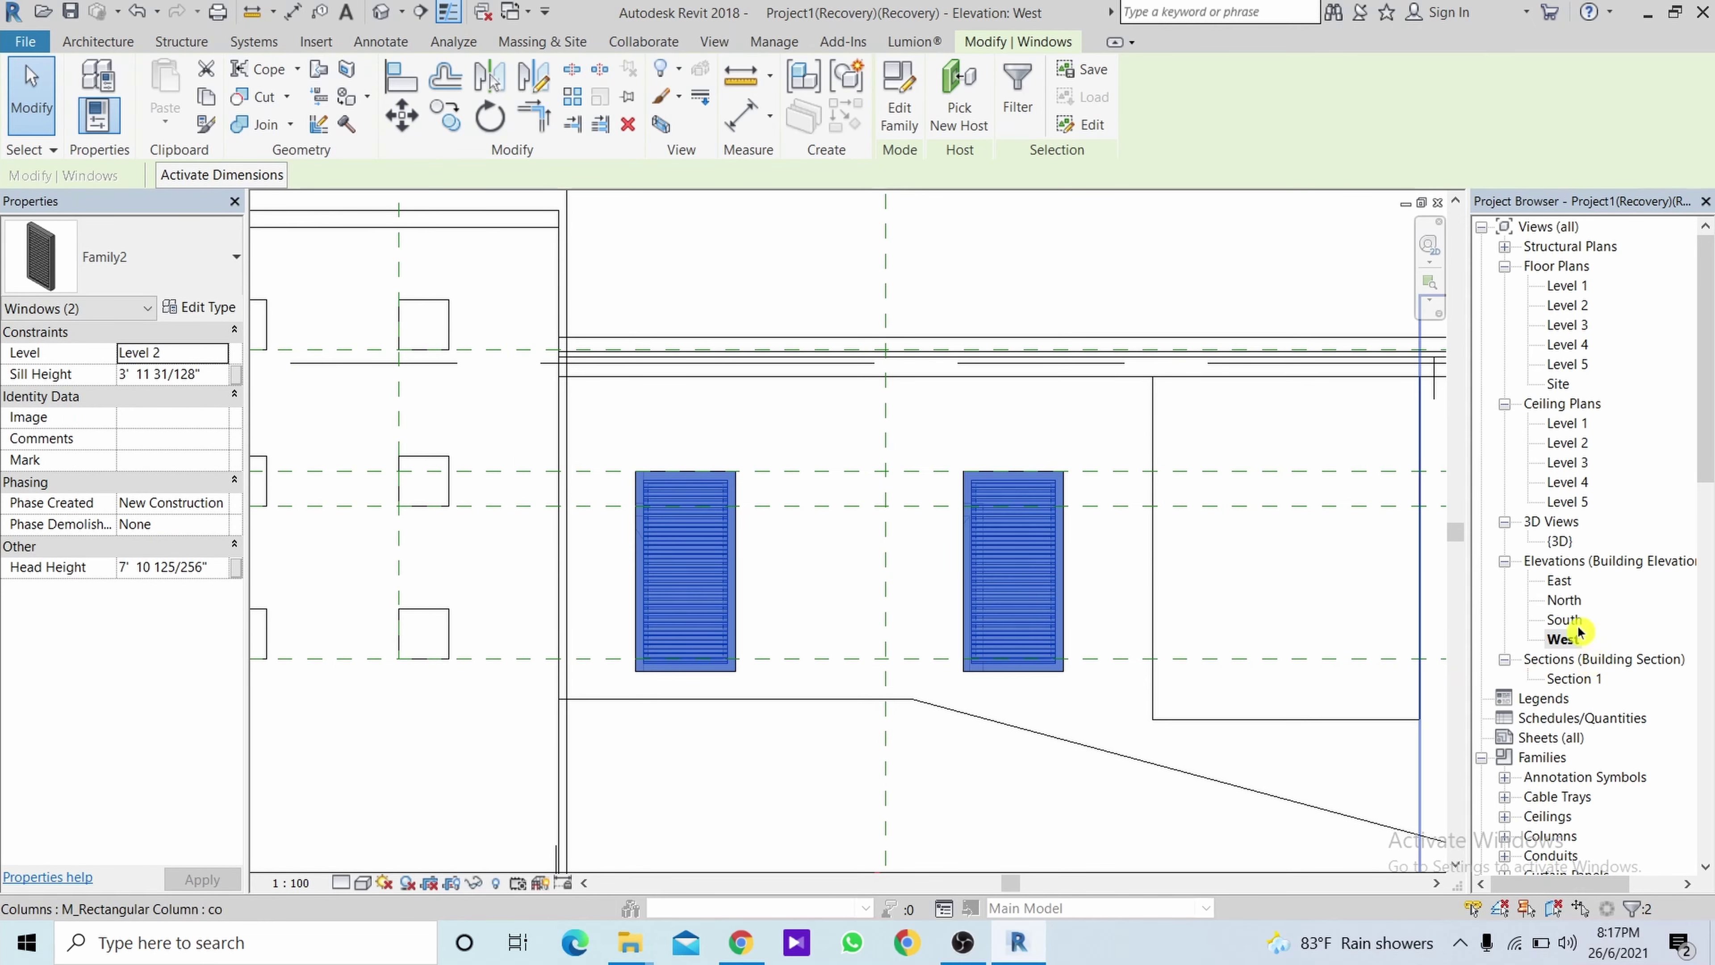
Orbit the 3D view to inspect the raised windows, then clear the selection.
{"action": "double_click", "coordinate": [1556, 547]}
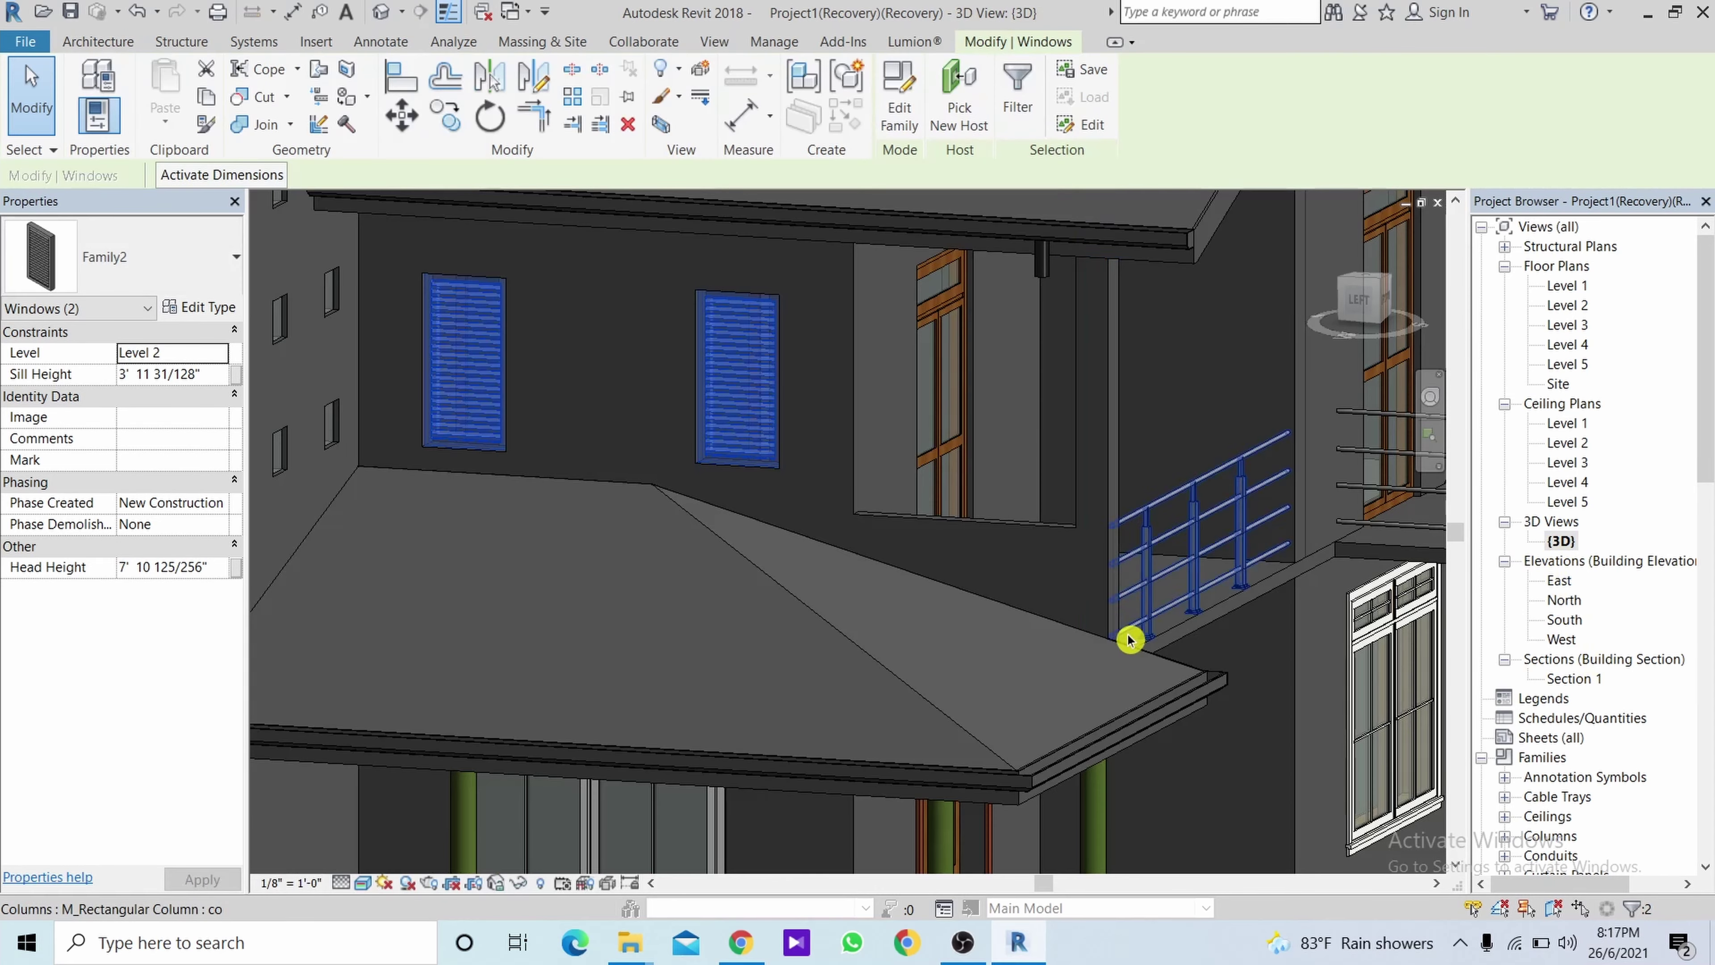
{"action": "mouse_move", "coordinate": [1129, 636]}
{"action": "middle_mouse_down", "text": "shift"}
{"action": "mouse_move", "coordinate": [1040, 674]}
{"action": "mouse_move", "coordinate": [1007, 662]}
{"action": "middle_mouse_up", "text": "shift"}
{"action": "scroll", "coordinate": [1175, 510], "scroll_direction": "down", "scroll_amount": 3}
{"action": "scroll", "coordinate": [1175, 510], "scroll_direction": "down", "scroll_amount": 2}
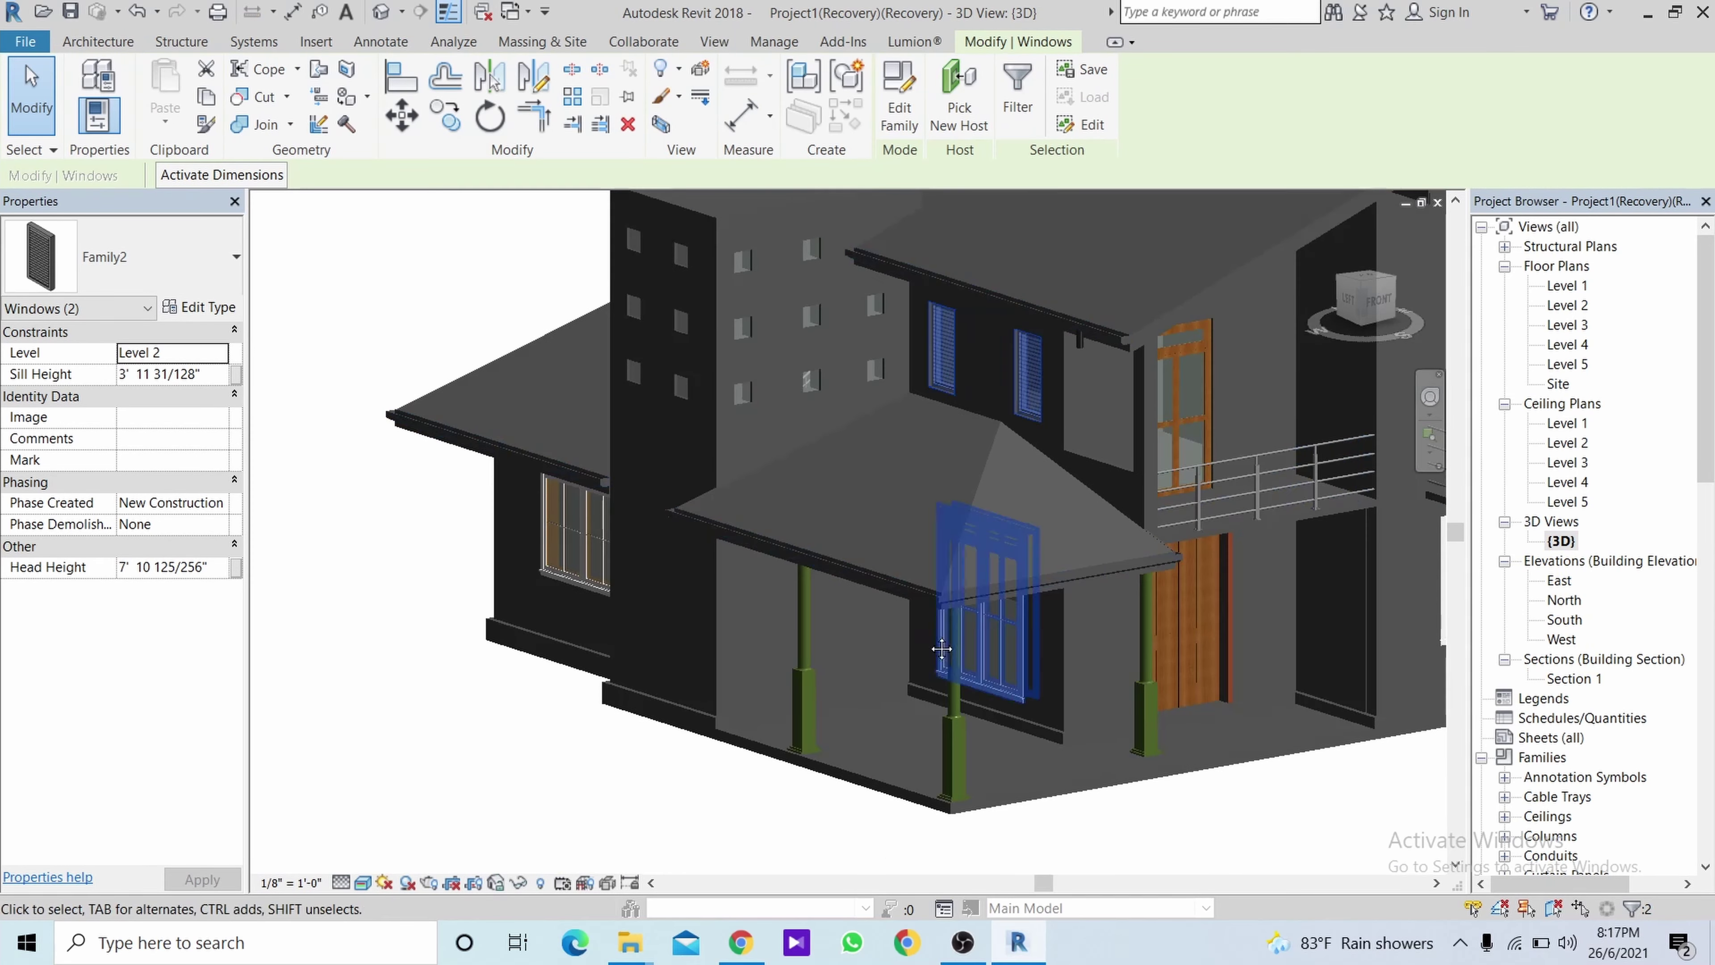
{"action": "scroll", "coordinate": [682, 709], "scroll_direction": "up", "scroll_amount": 2}
{"action": "left_click", "coordinate": [682, 709]}
{"action": "scroll", "coordinate": [792, 732], "scroll_direction": "down", "scroll_amount": 3}
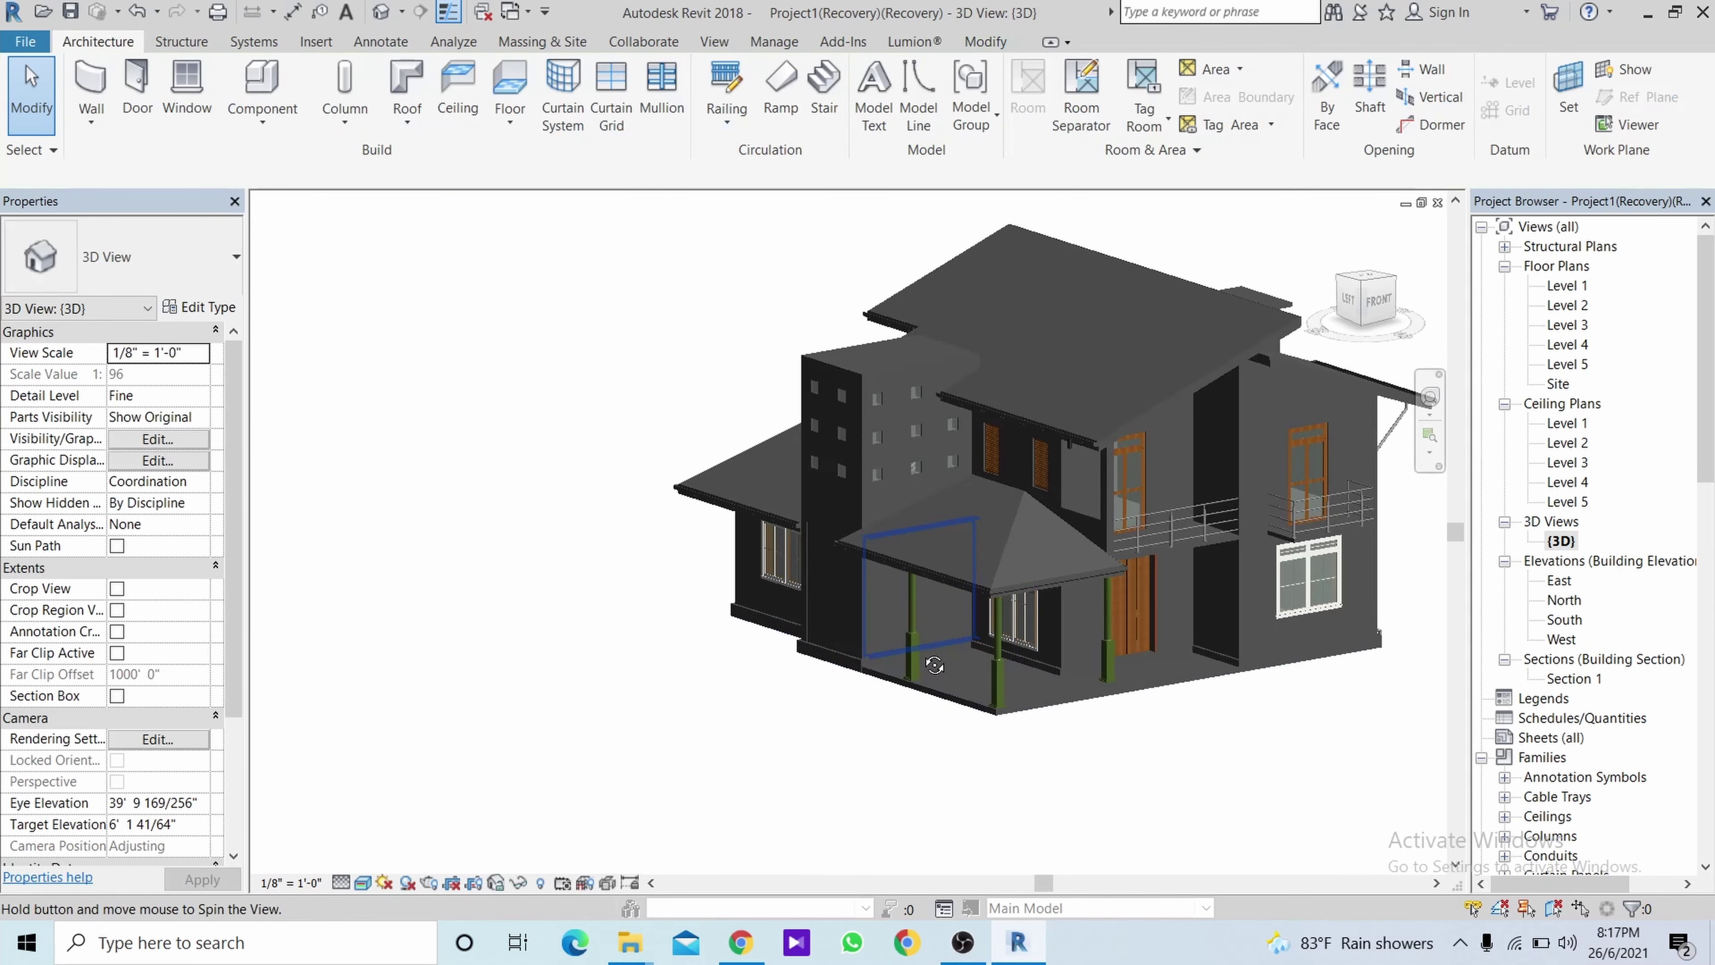
{"action": "mouse_move", "coordinate": [881, 635]}
{"action": "middle_mouse_down"}
{"action": "mouse_move", "coordinate": [943, 671]}
{"action": "mouse_move", "coordinate": [904, 700]}
{"action": "middle_mouse_up"}
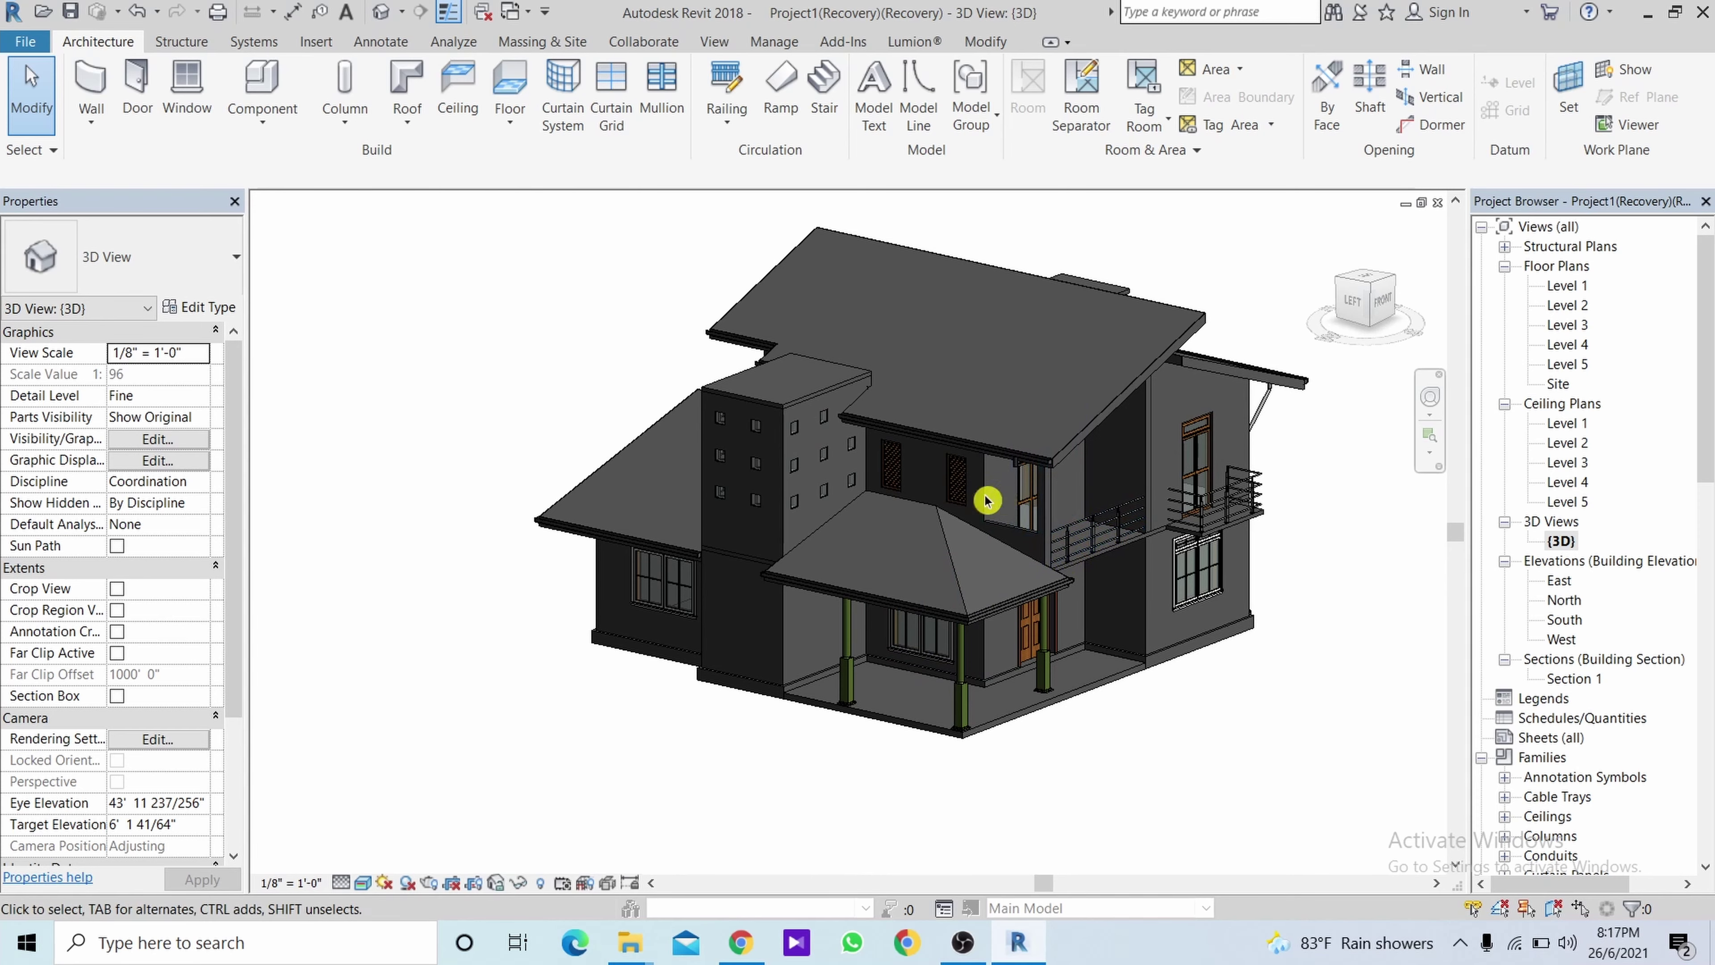
{"action": "mouse_move", "coordinate": [919, 548]}
{"action": "middle_mouse_down"}
{"action": "mouse_move", "coordinate": [874, 582]}
{"action": "mouse_move", "coordinate": [824, 569]}
{"action": "middle_mouse_up"}
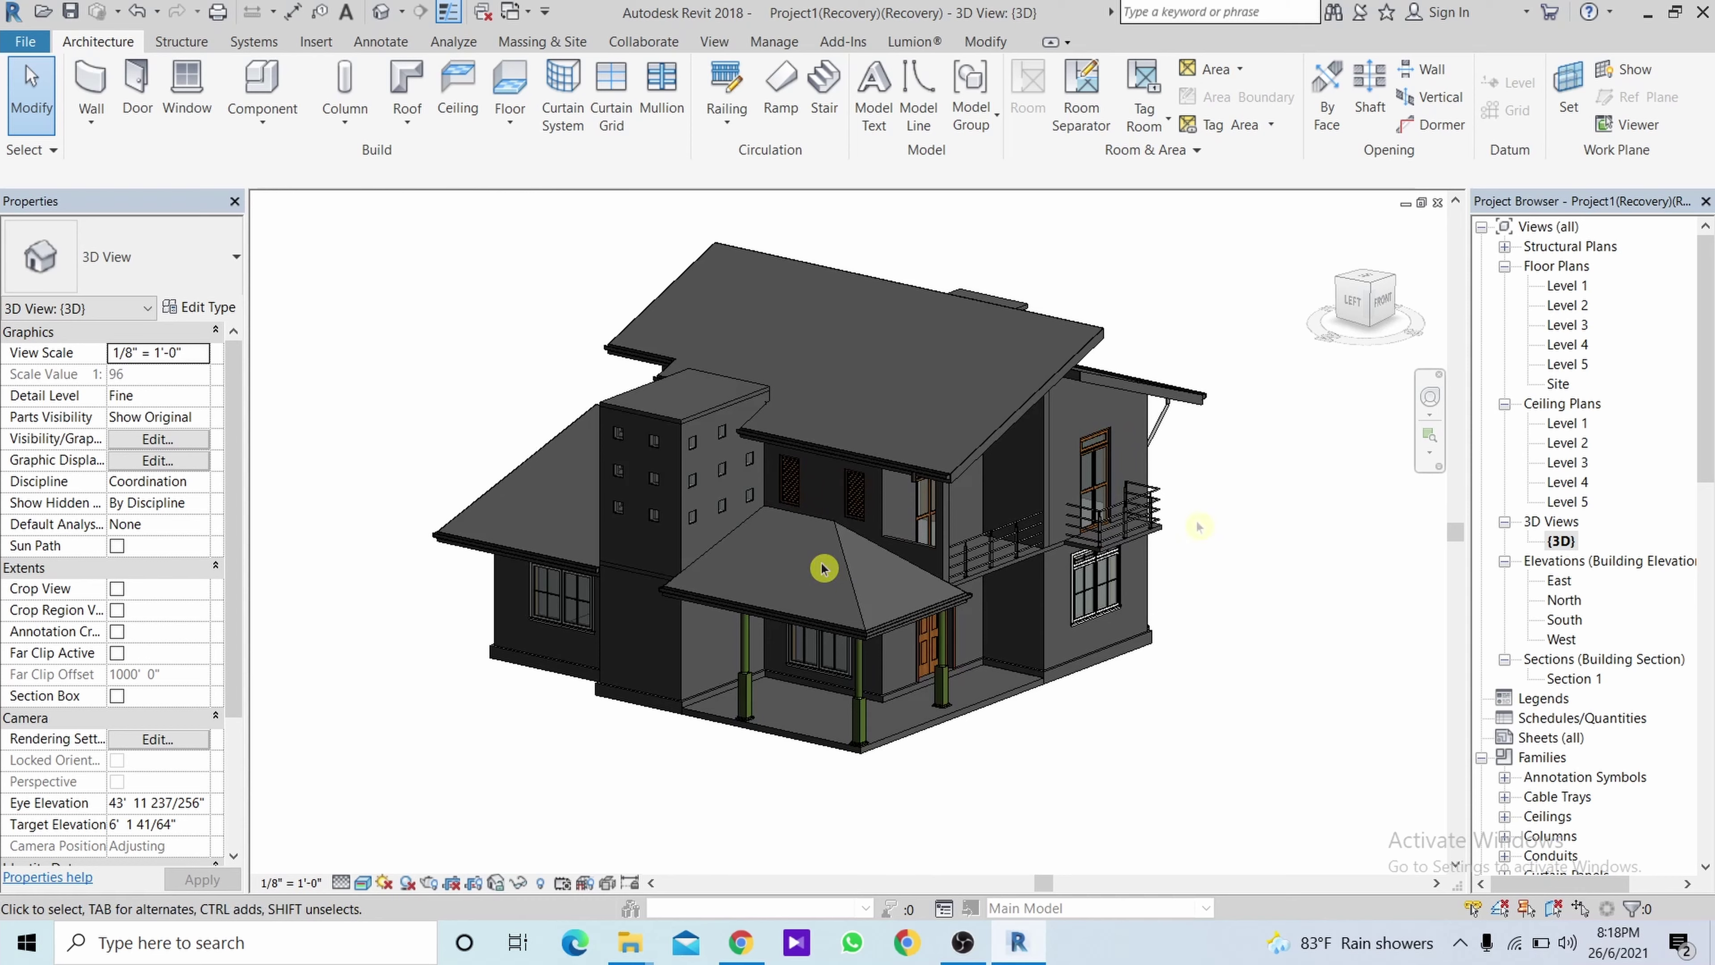